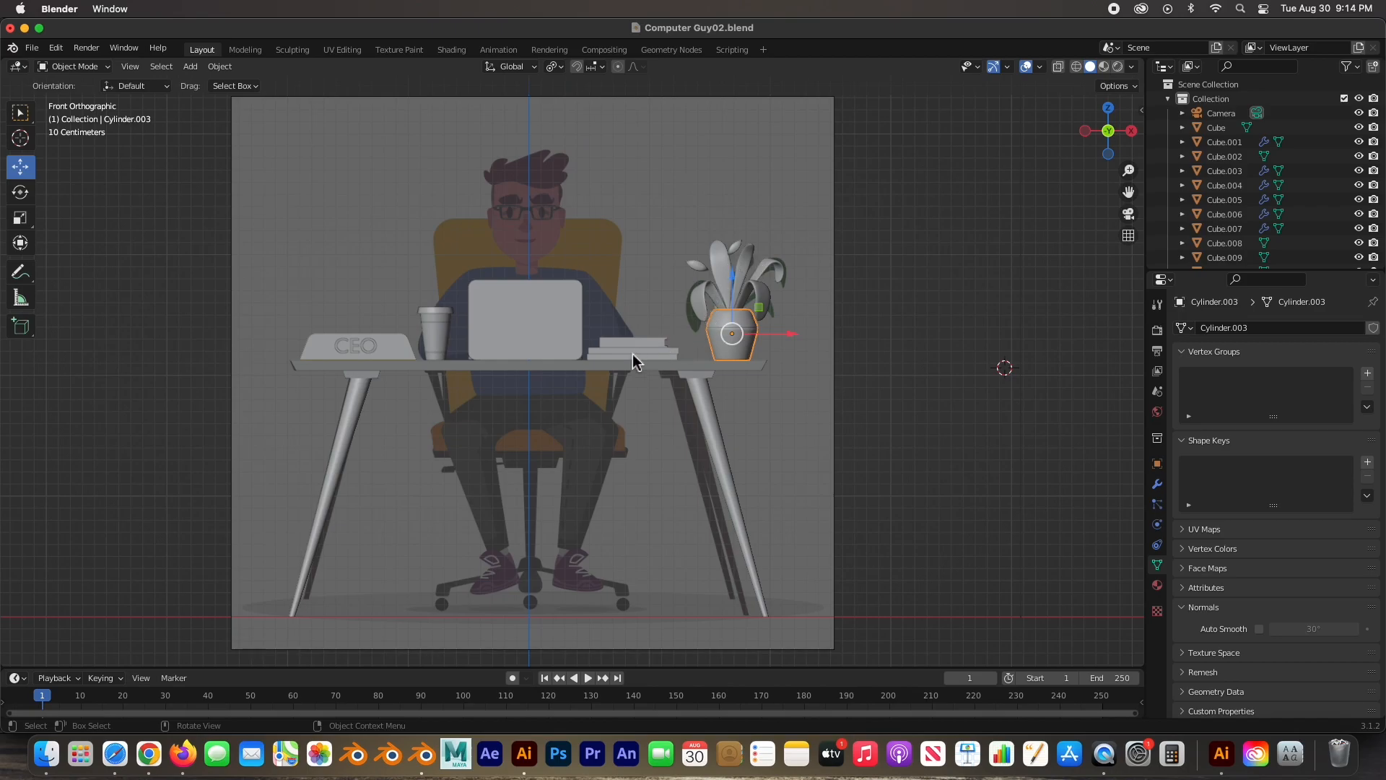
Step: Inspect the modelled desk scene from several angles, then return to the front orthographic view
middle_drag(826, 339, 579, 415)
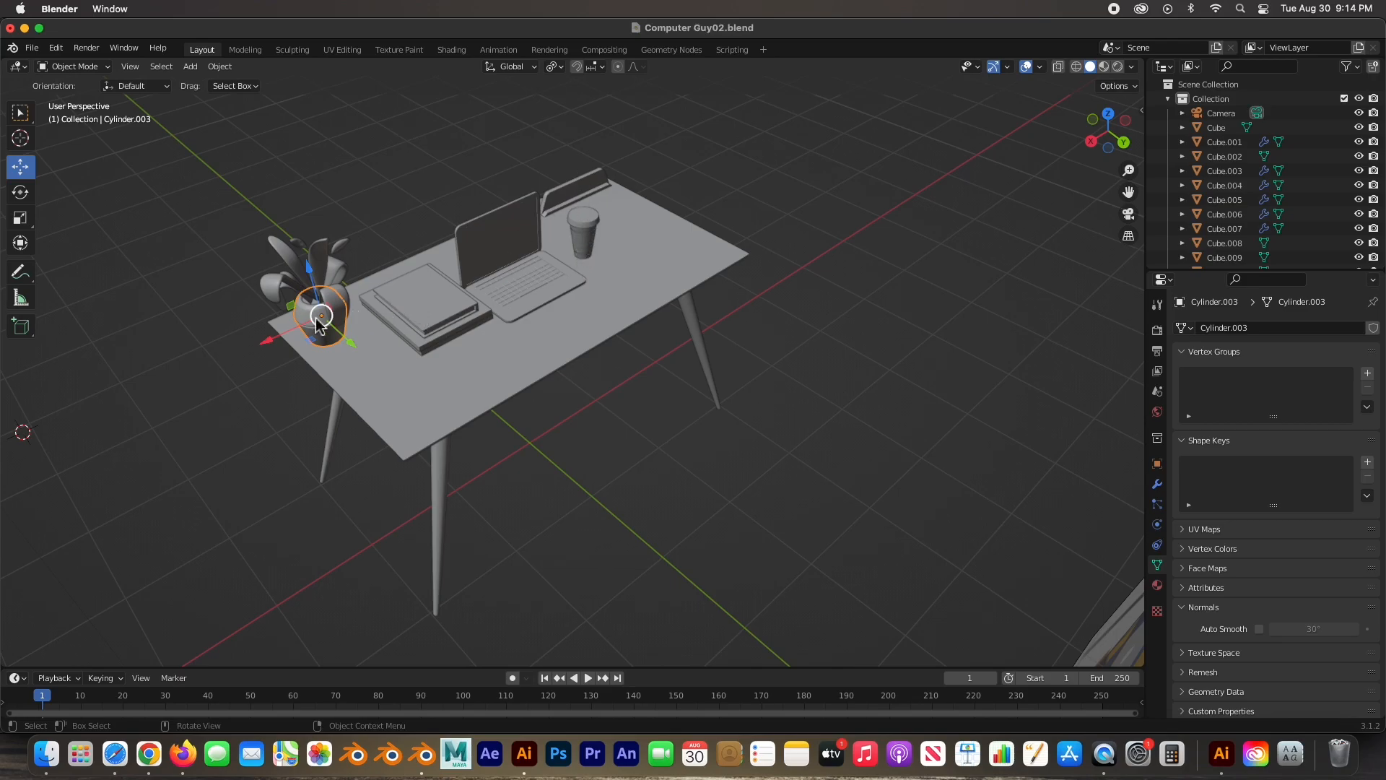
click(408, 388)
middle_drag(396, 378, 645, 309)
scroll(645, 309, down, 2)
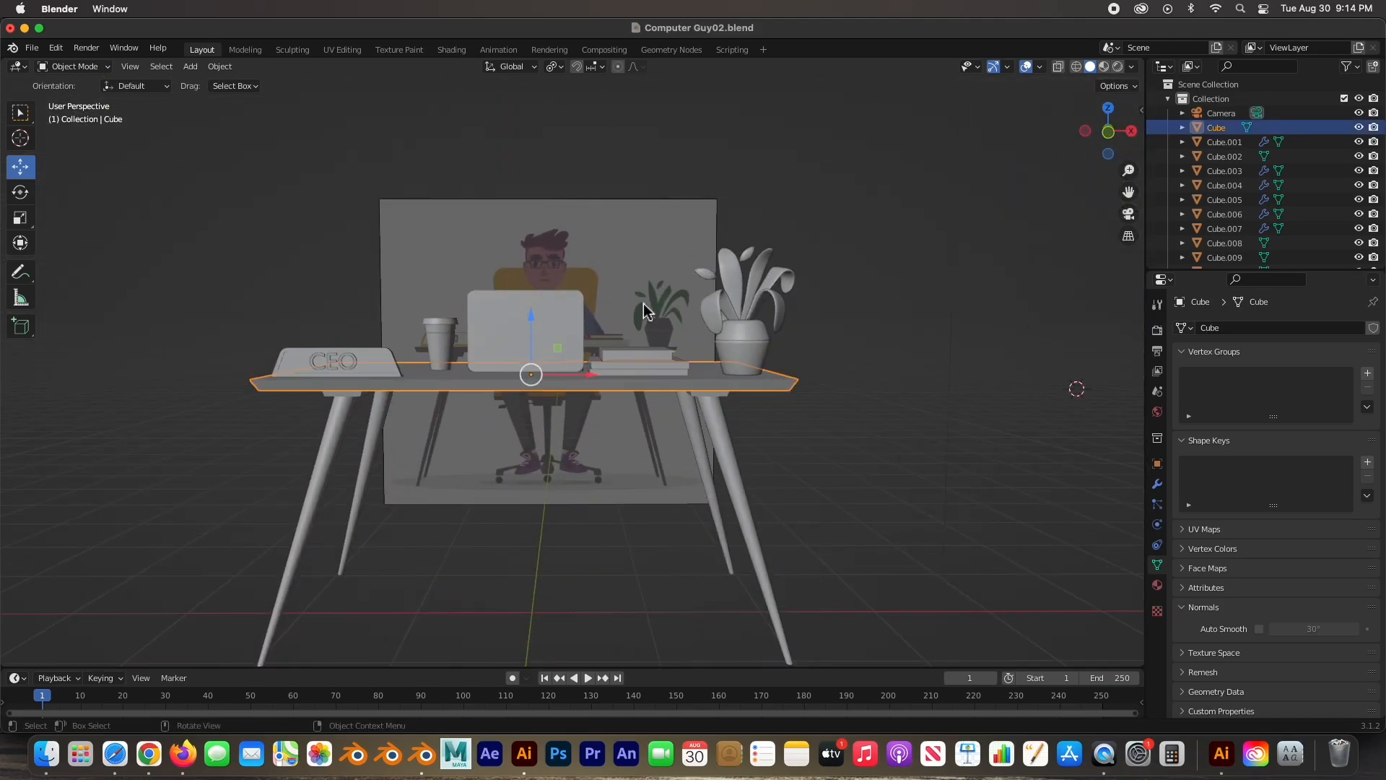
key(KP_1)
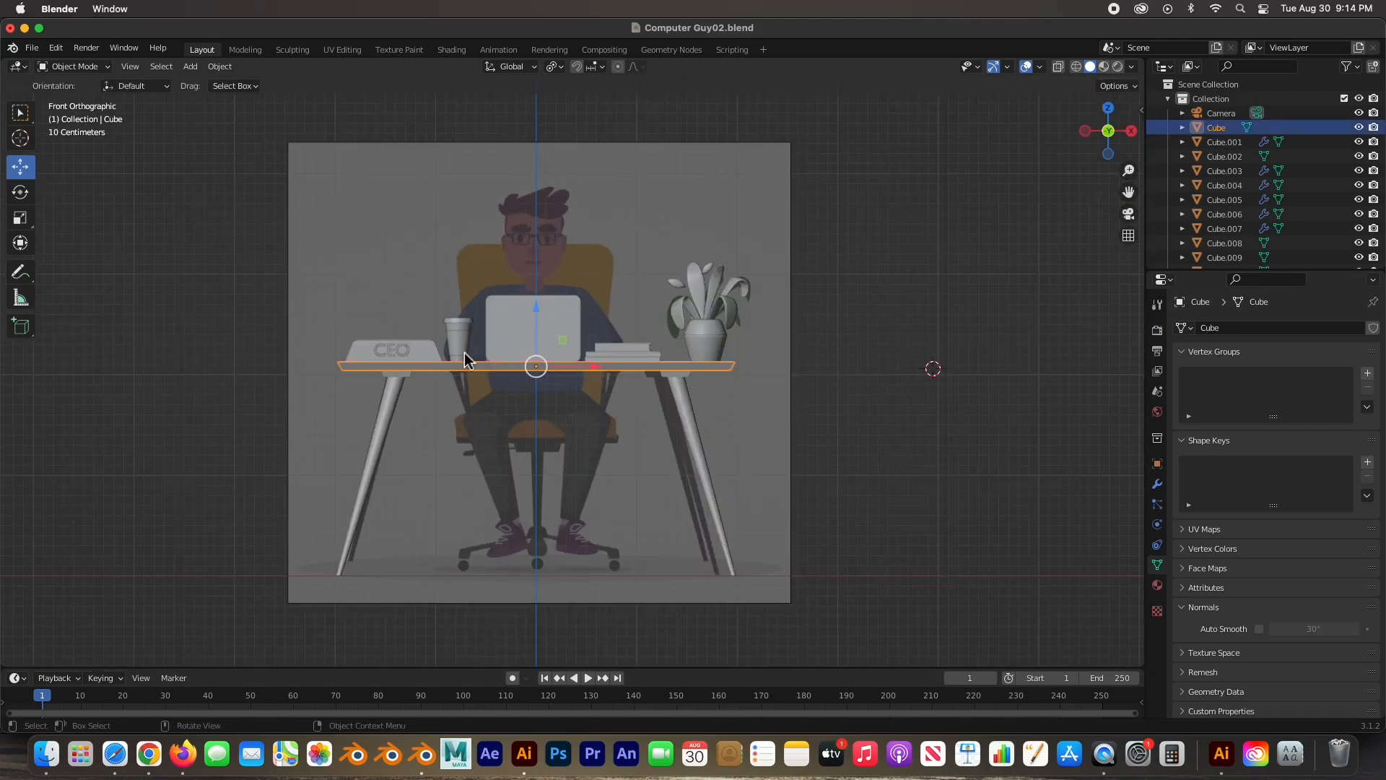
scroll(464, 357, up, 2)
scroll(462, 362, down, 1)
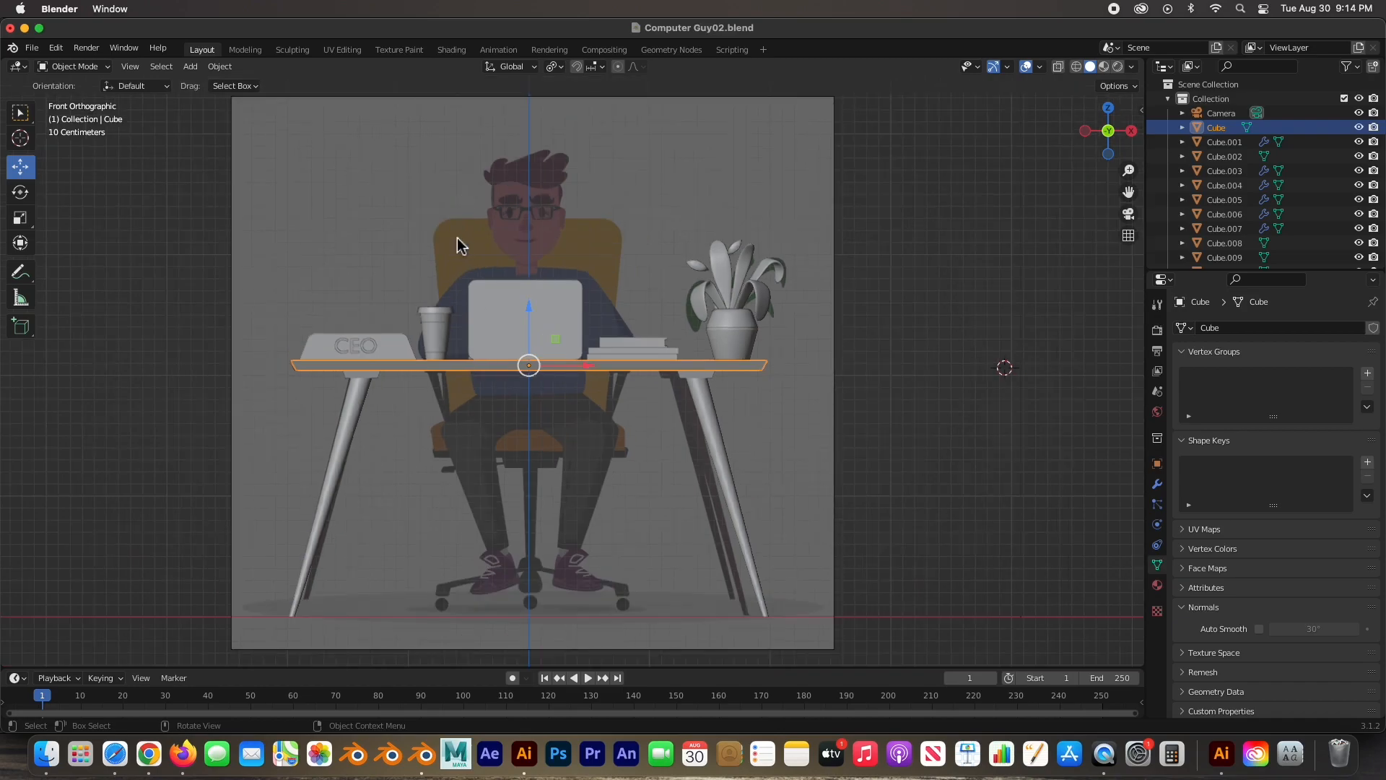
Step: Hide the modelled desk, legs and all items on it, leaving out the character reference image
drag(168, 153, 875, 636)
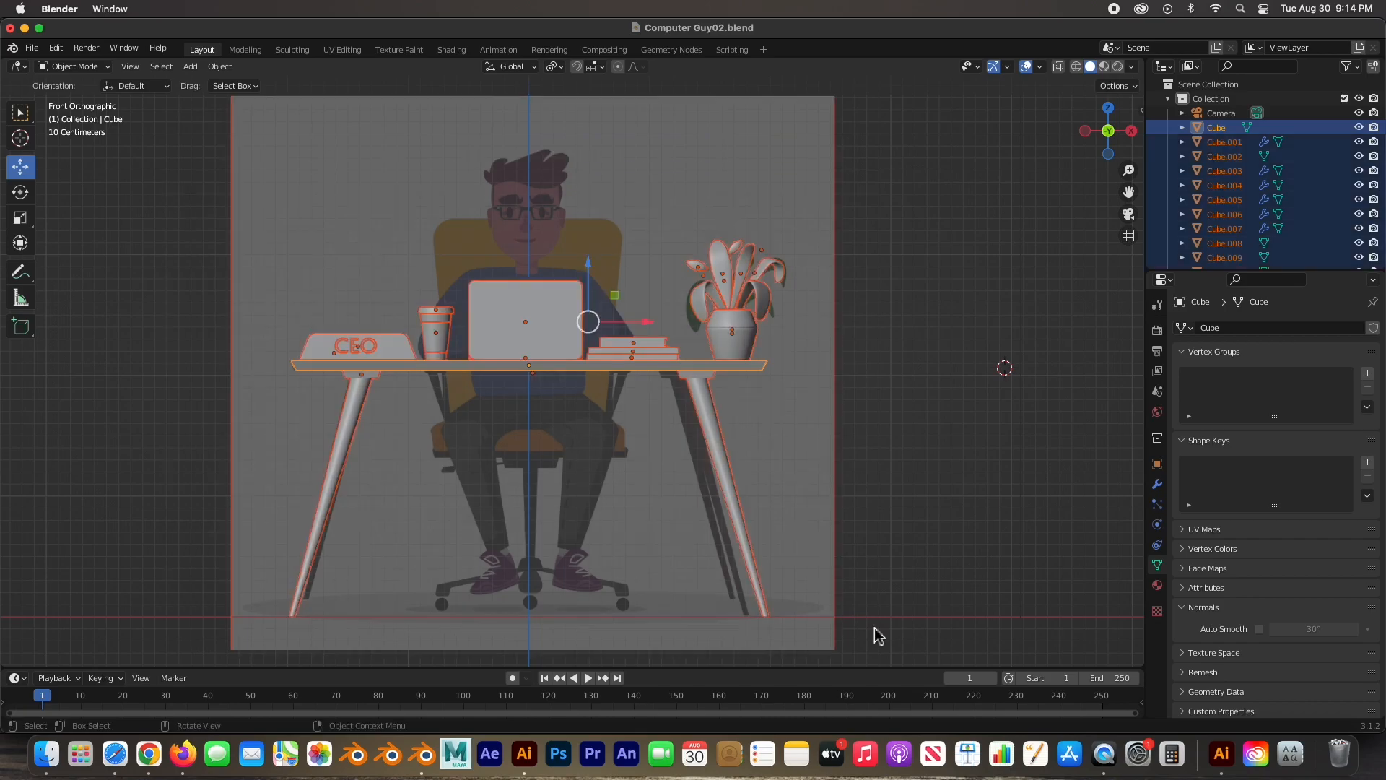
shift+click(815, 509)
shift+click(816, 506)
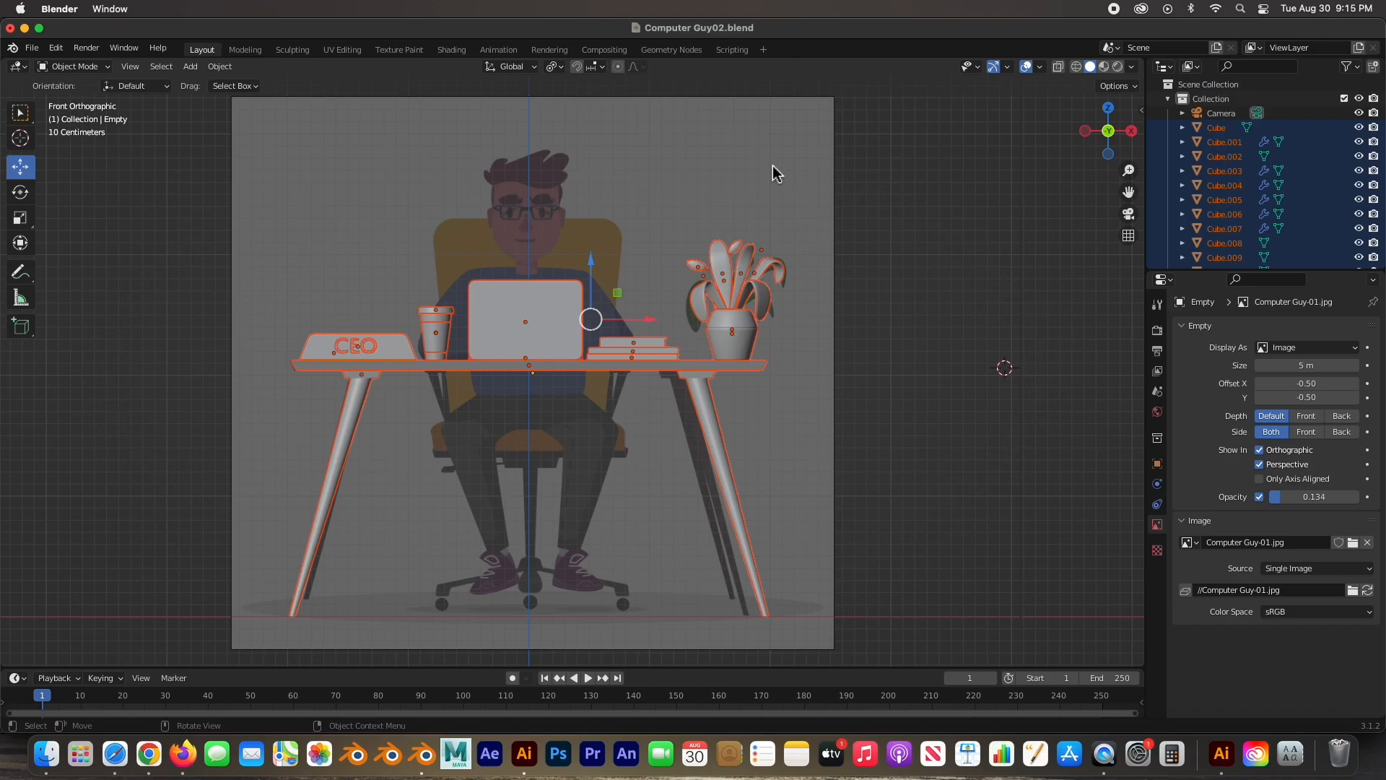
key(h)
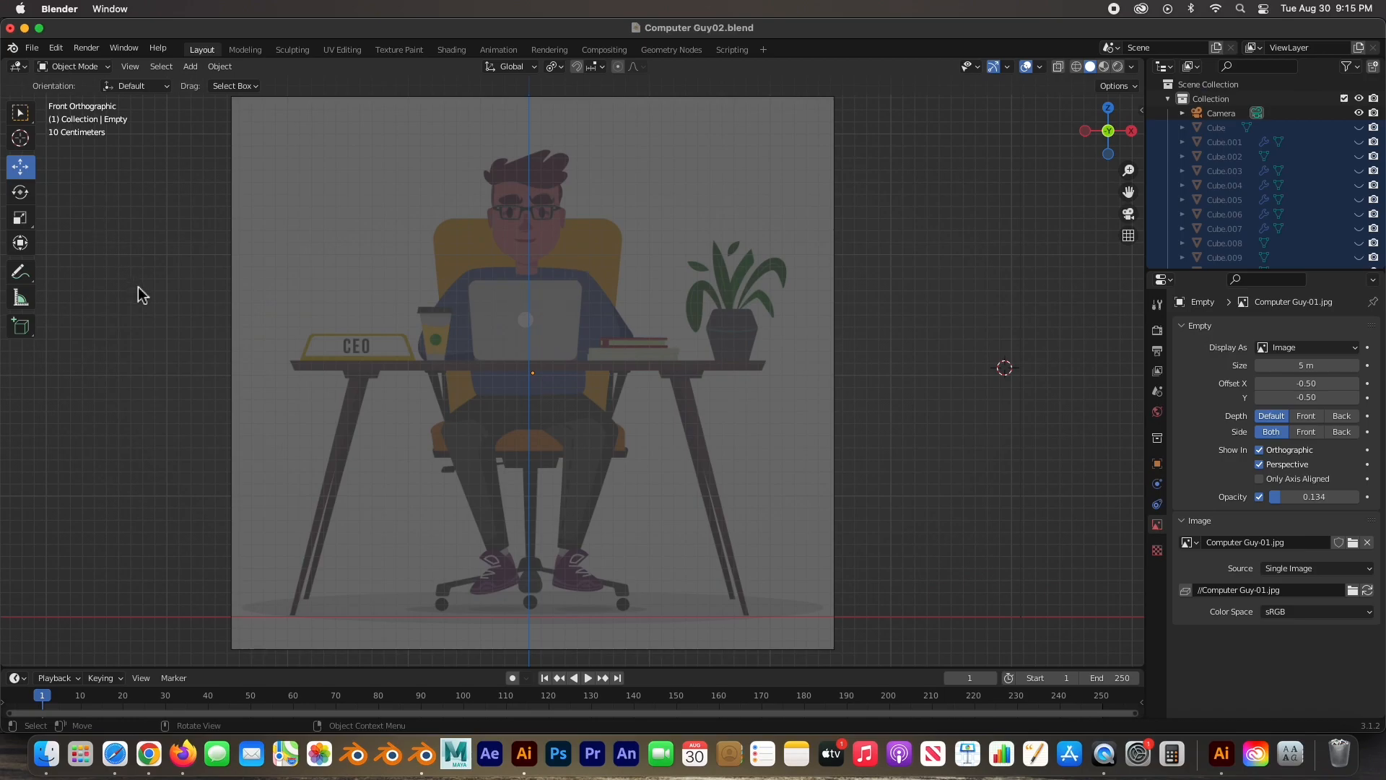
Step: Add a cylinder mesh, scale it down and place it below the chair seat in the reference image
key(shift+a)
mouse_move(503, 383)
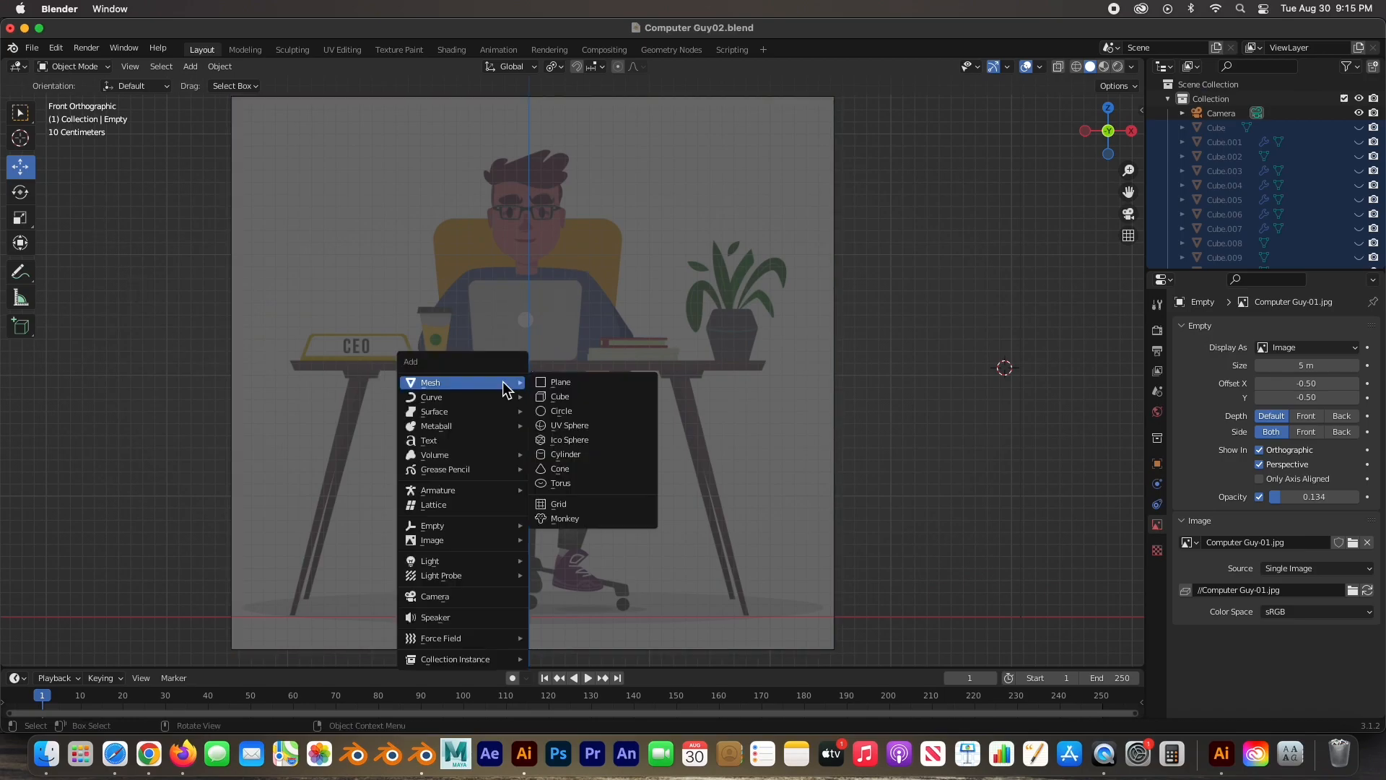
click(565, 454)
key(g)
click(569, 472)
key(s)
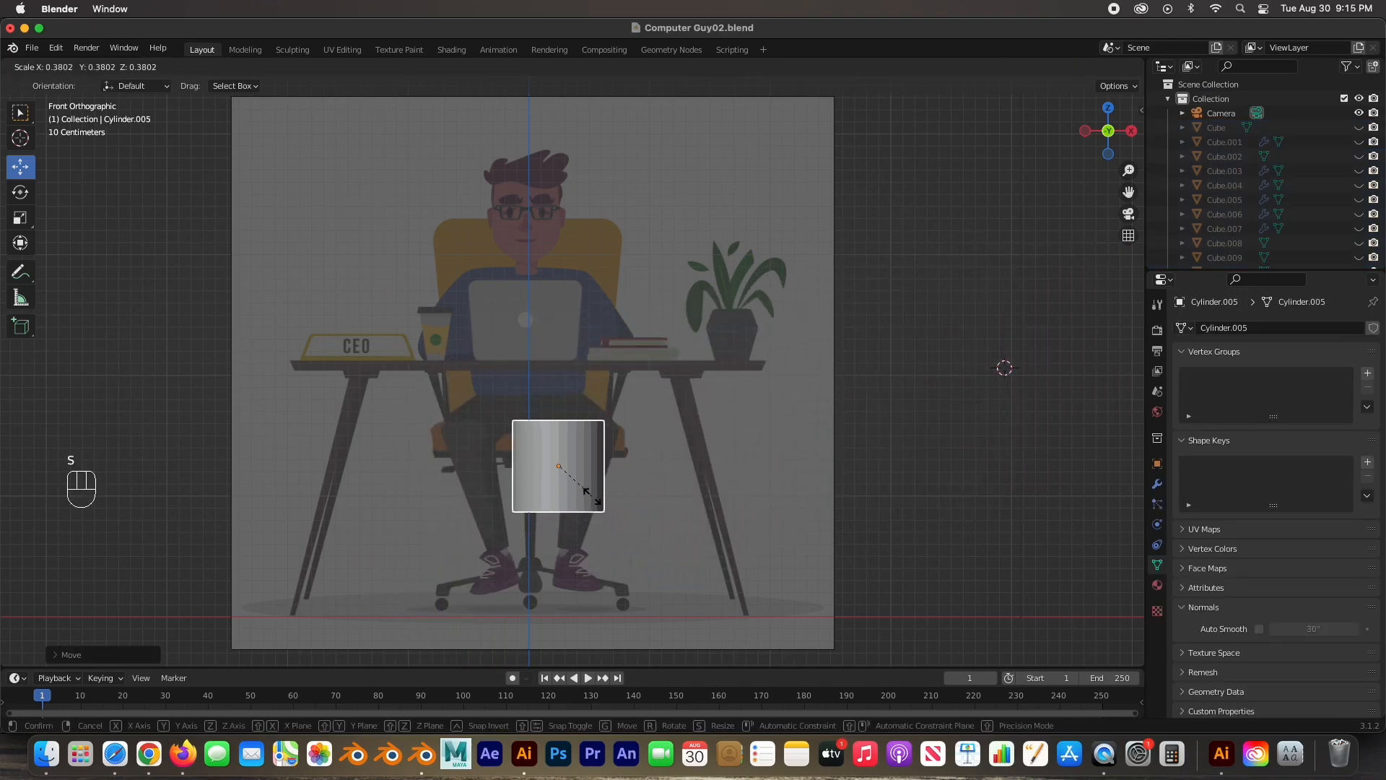
click(571, 469)
drag(570, 469, 534, 491)
Step: Turn on X-ray display and raise the cylinder to overlap the bracket under the chair seat, roughly centred on the post
scroll(650, 412, up, 4)
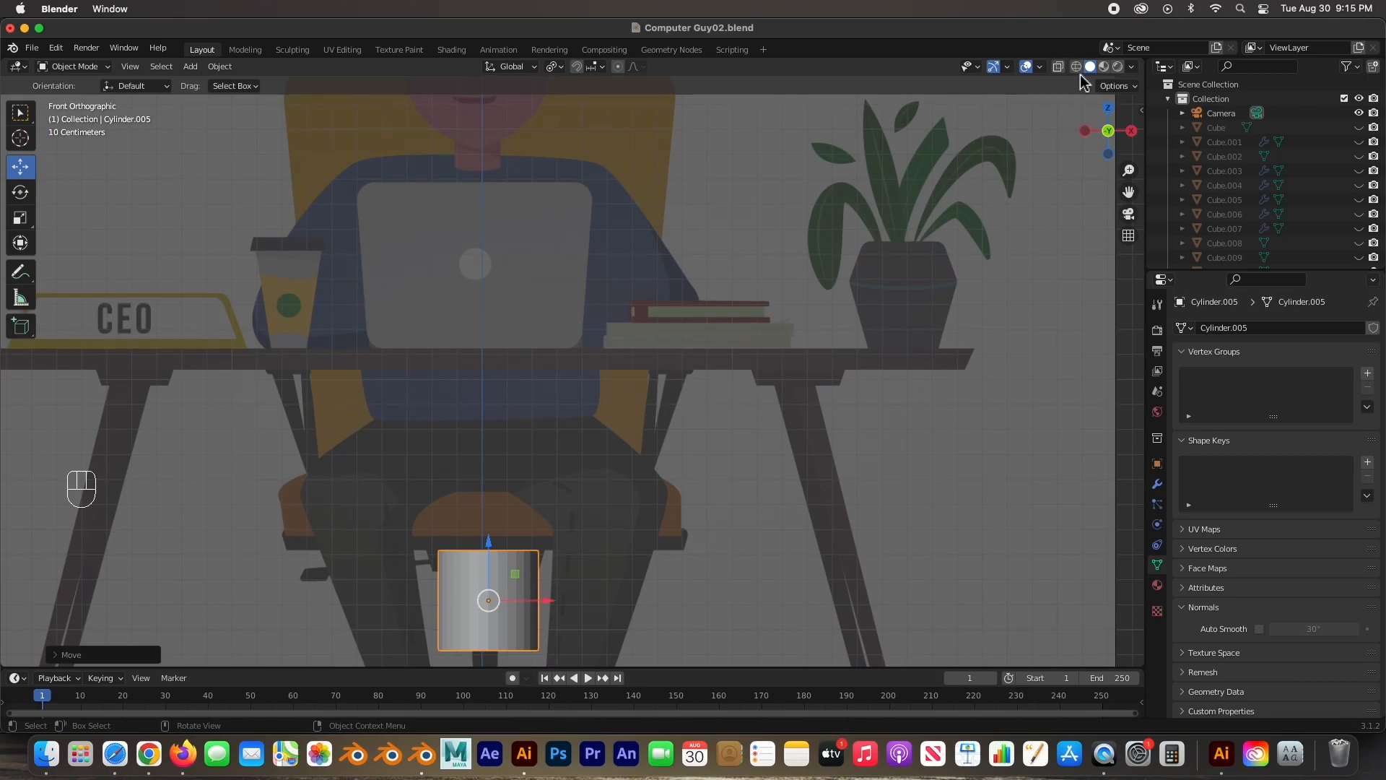
click(1059, 68)
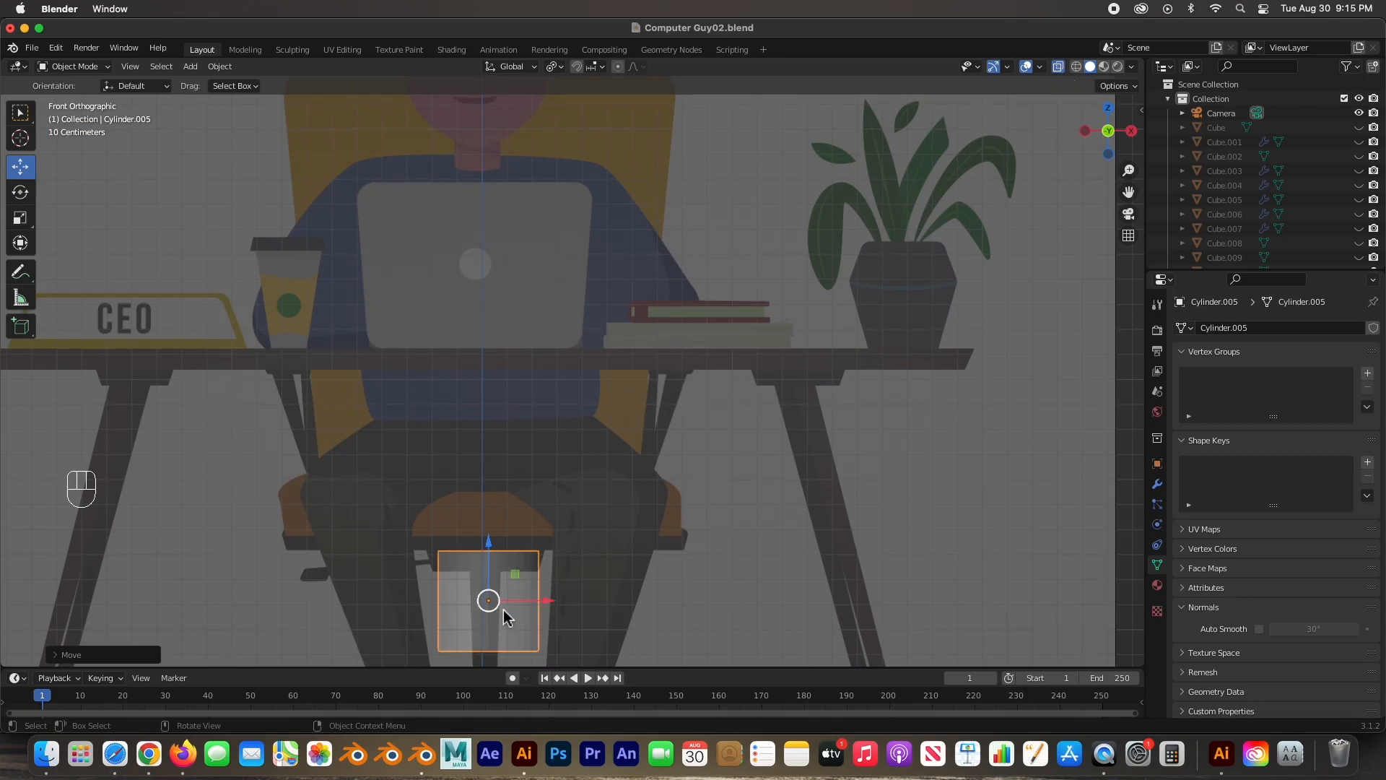
key(KP_Decimal)
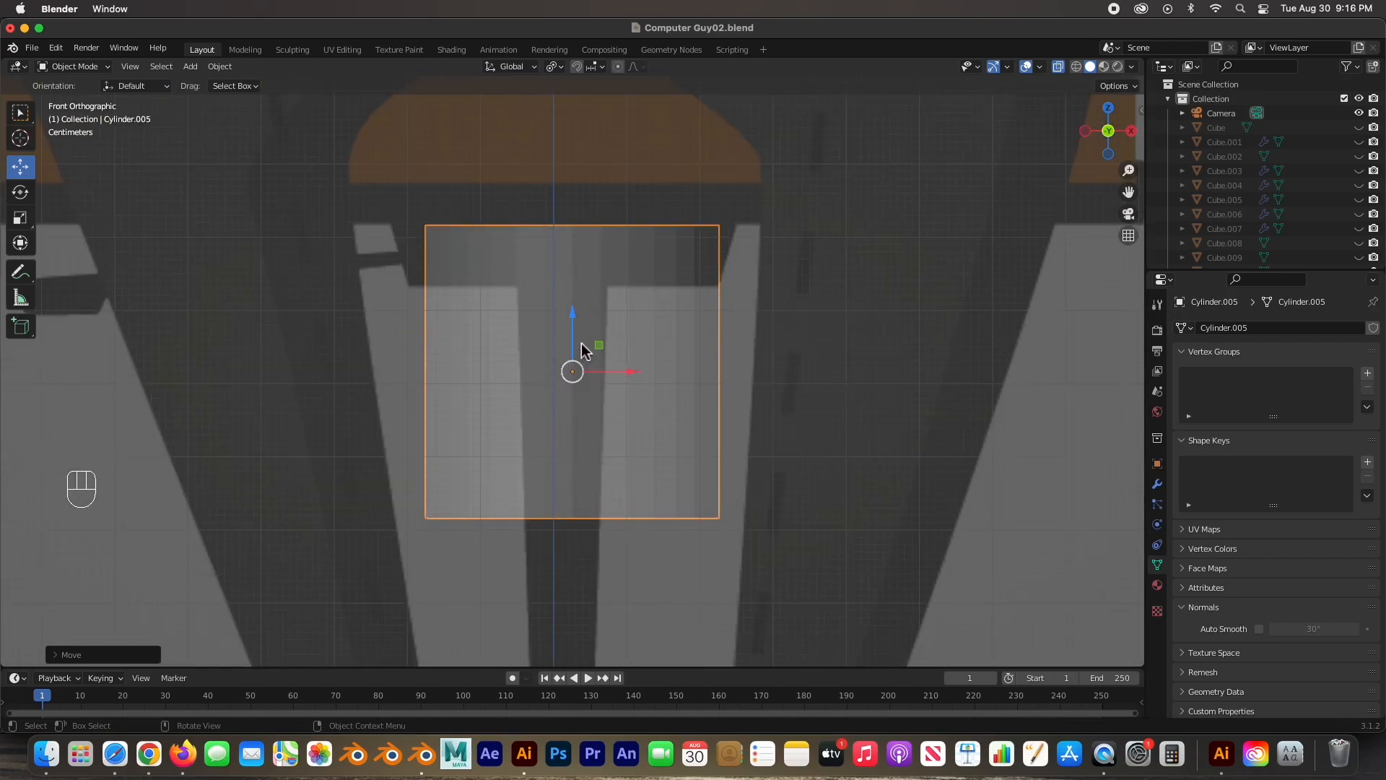
drag(574, 343, 573, 337)
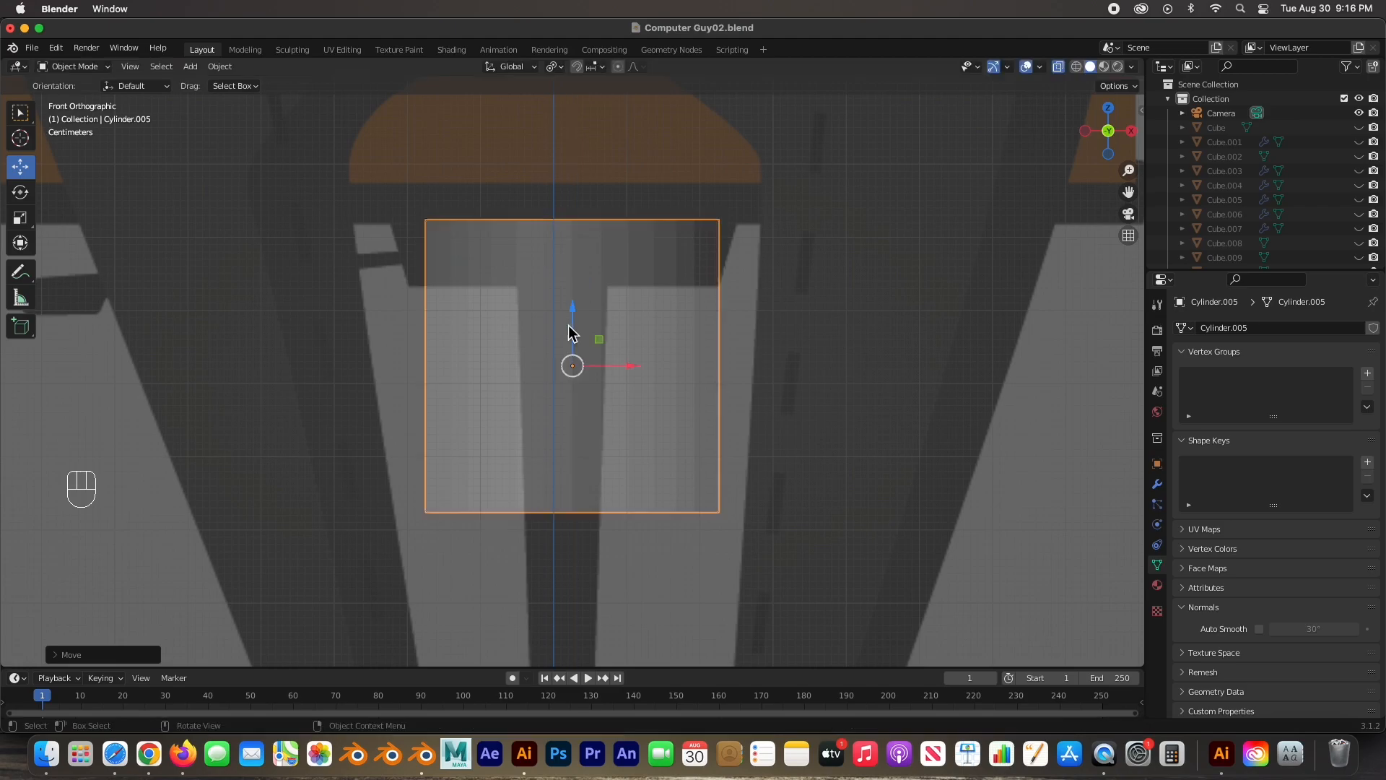
drag(571, 365, 573, 265)
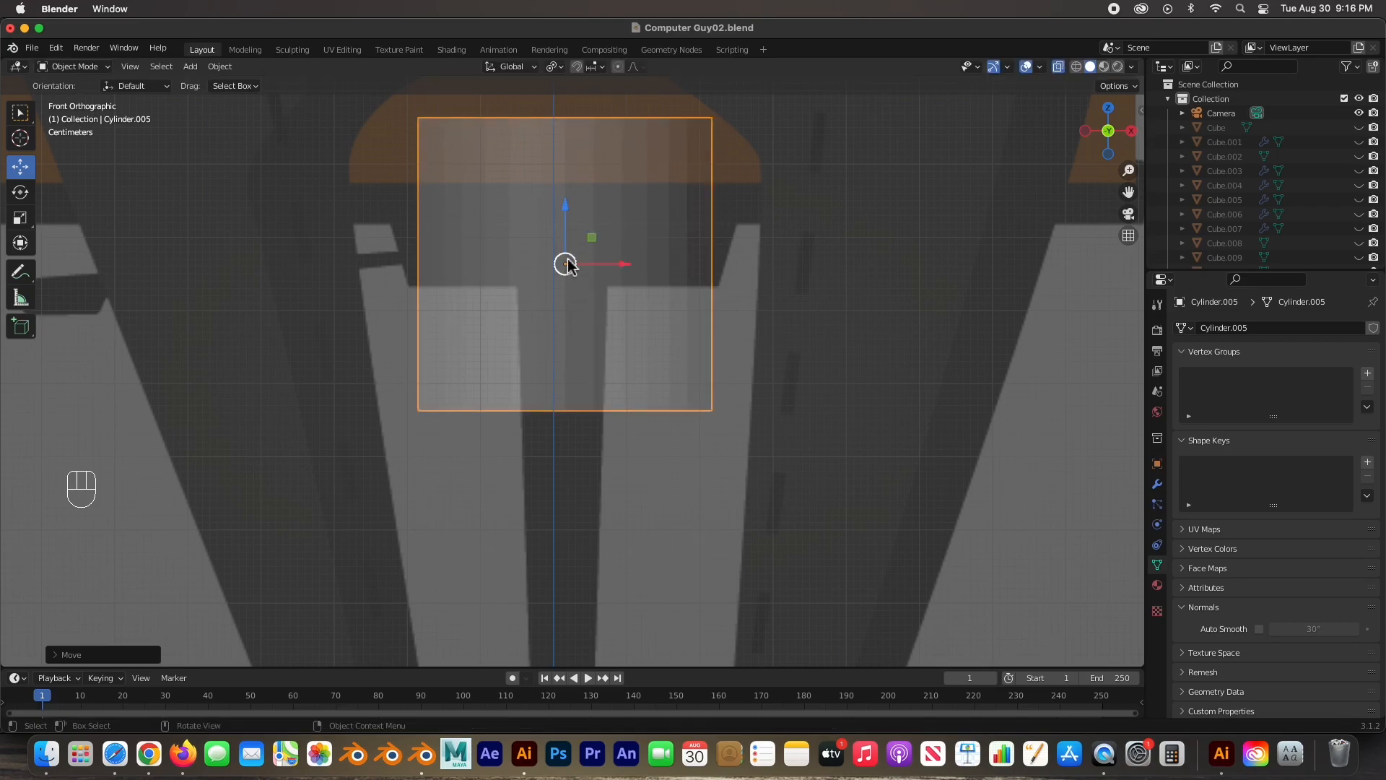
Step: In Edit Mode, lower the cylinder's top vertices and raise its bottom vertices along Z to match the height of the under-seat bracket
key(Tab)
drag(400, 103, 762, 153)
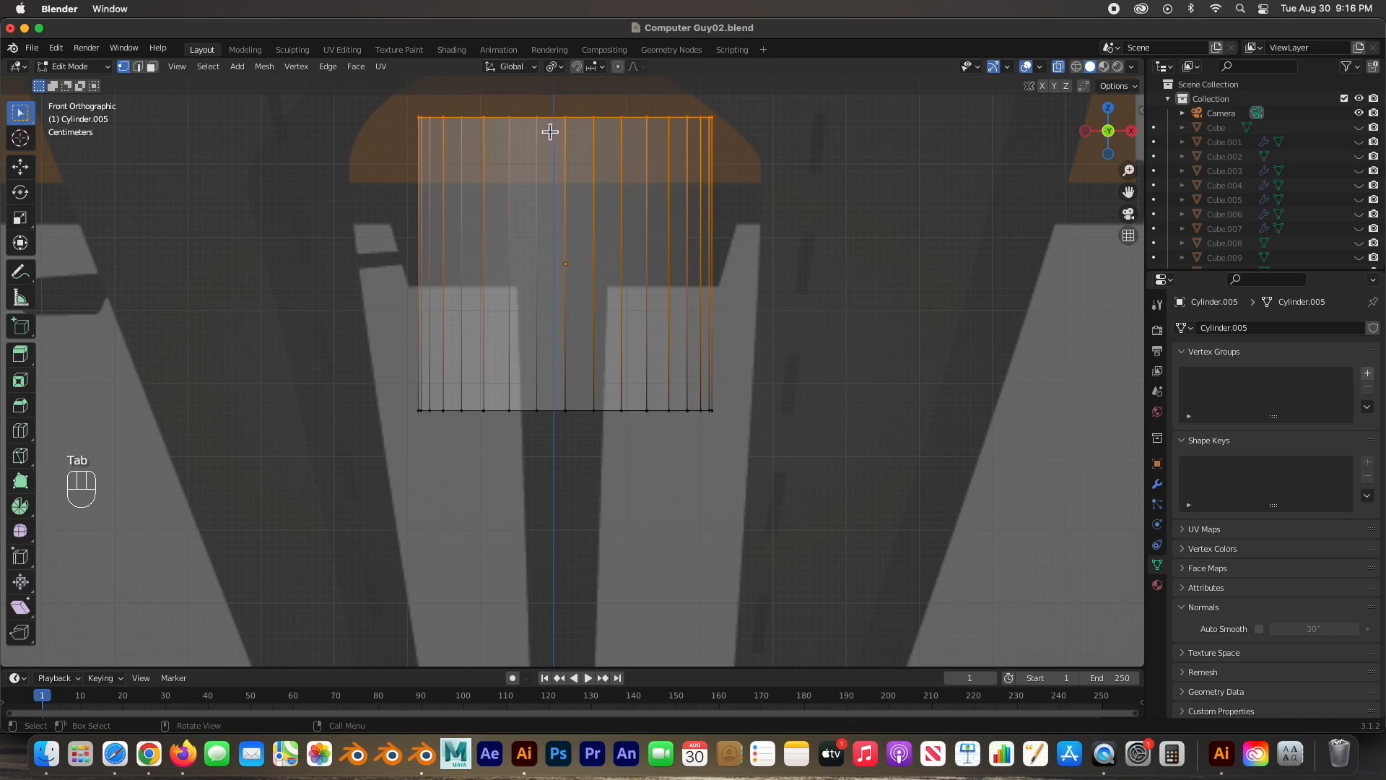
key(g)
key(z)
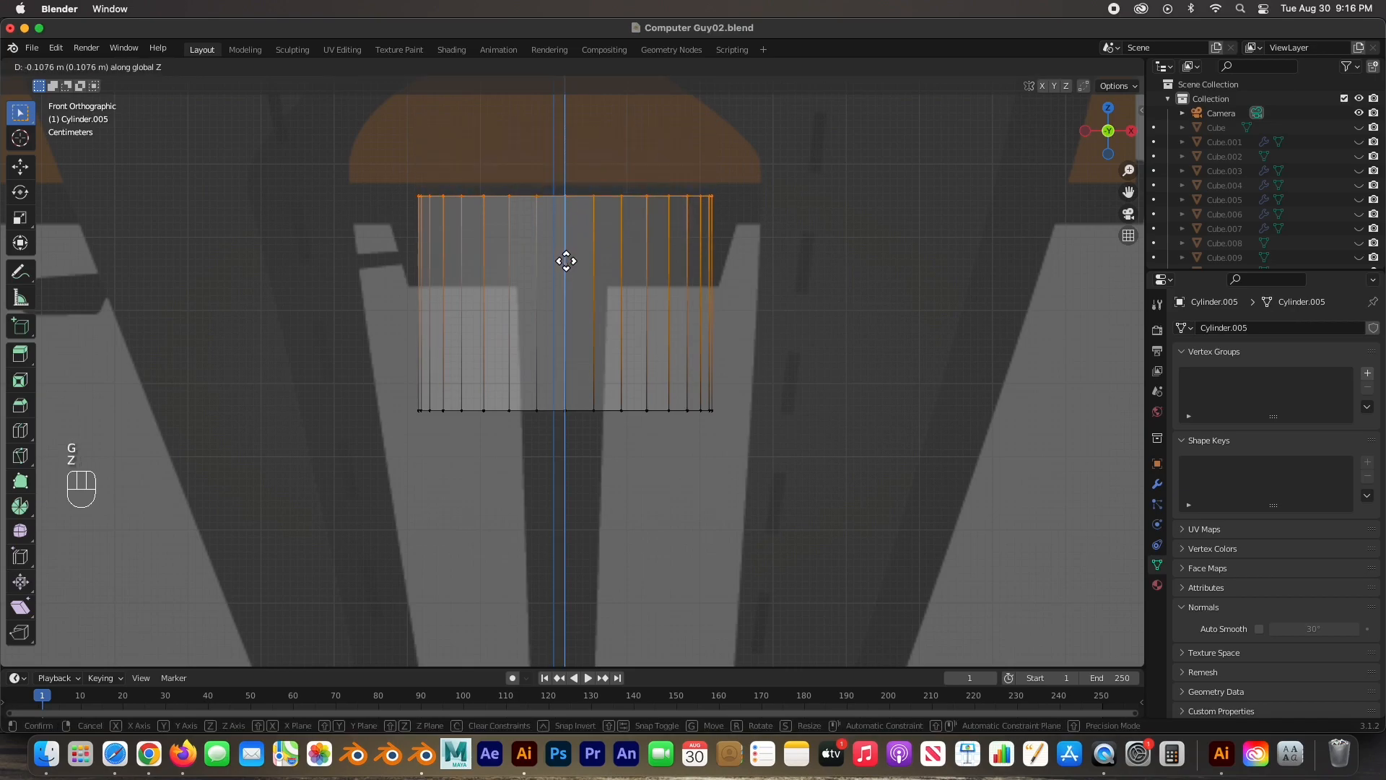
click(562, 285)
drag(399, 389, 751, 444)
key(g)
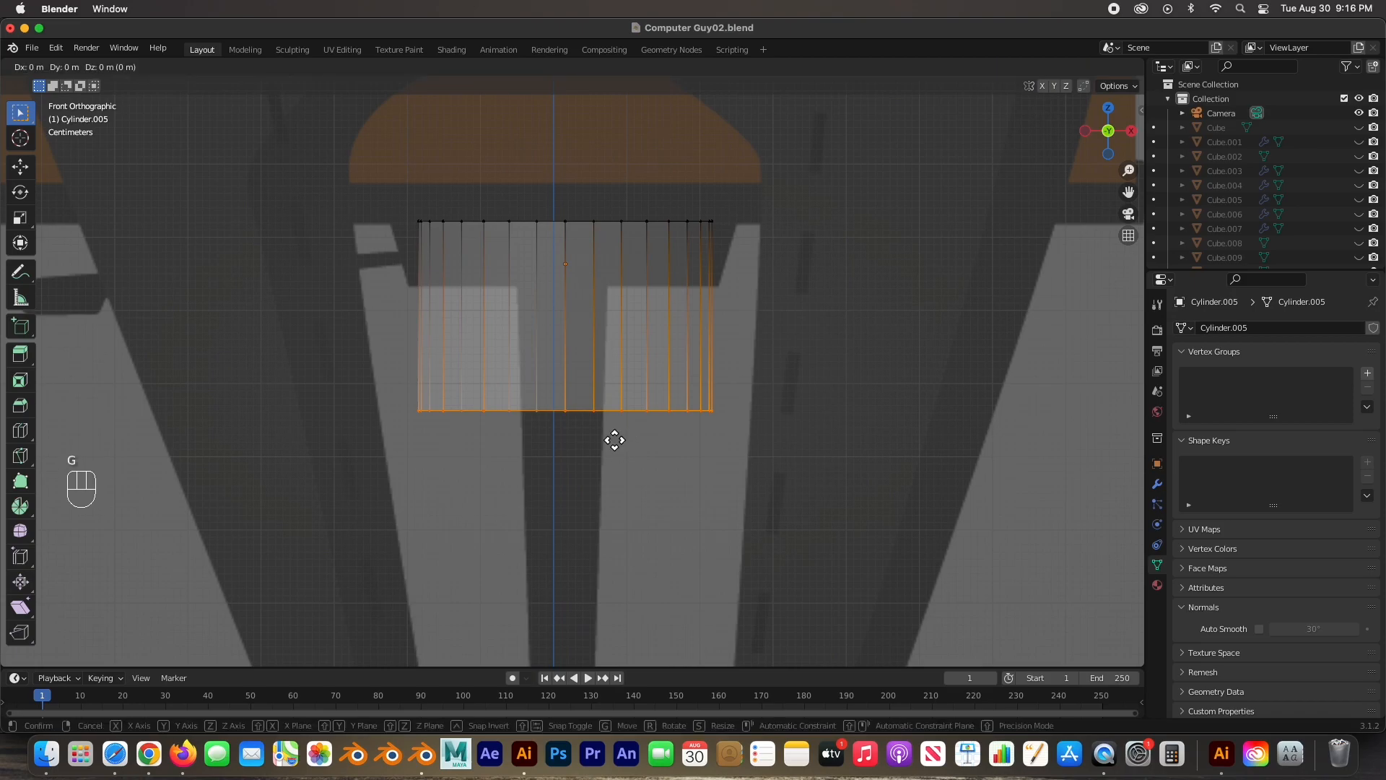
key(z)
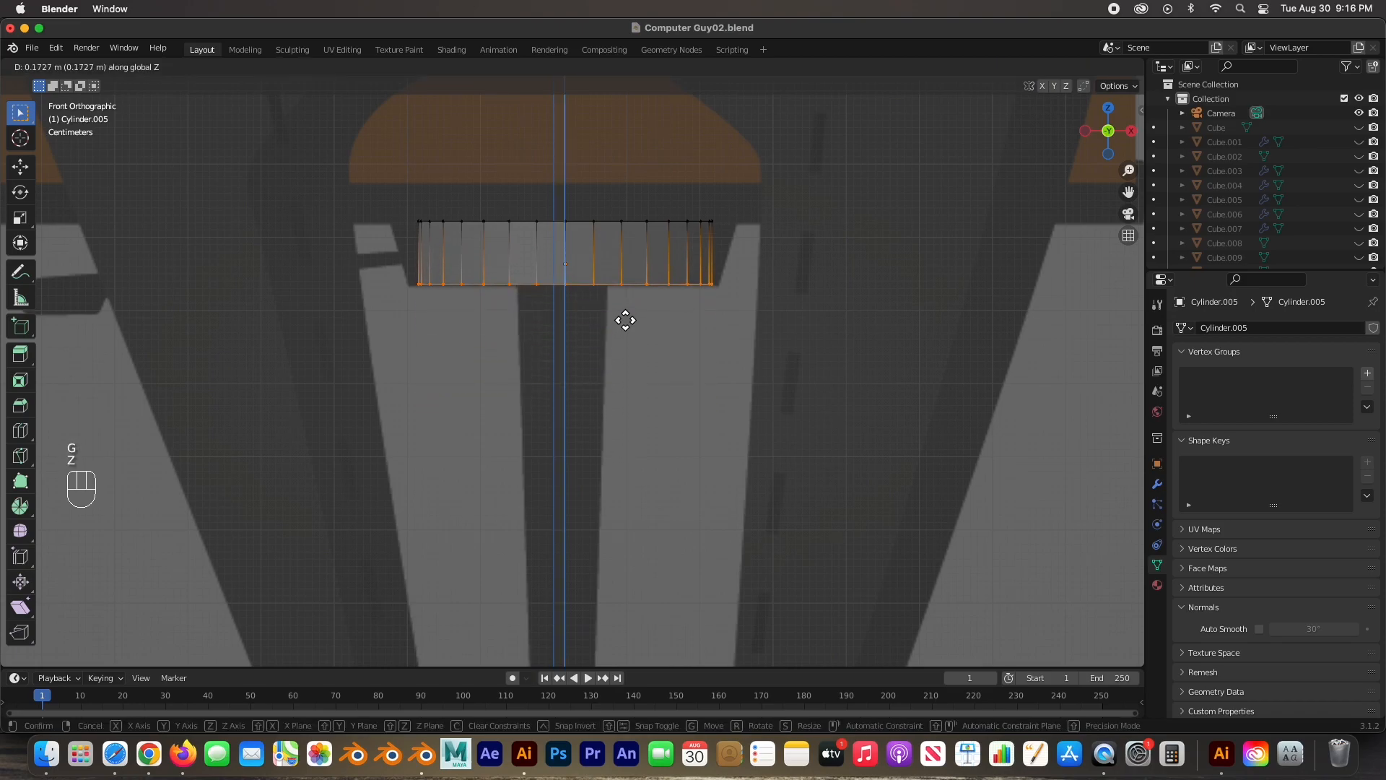
click(618, 315)
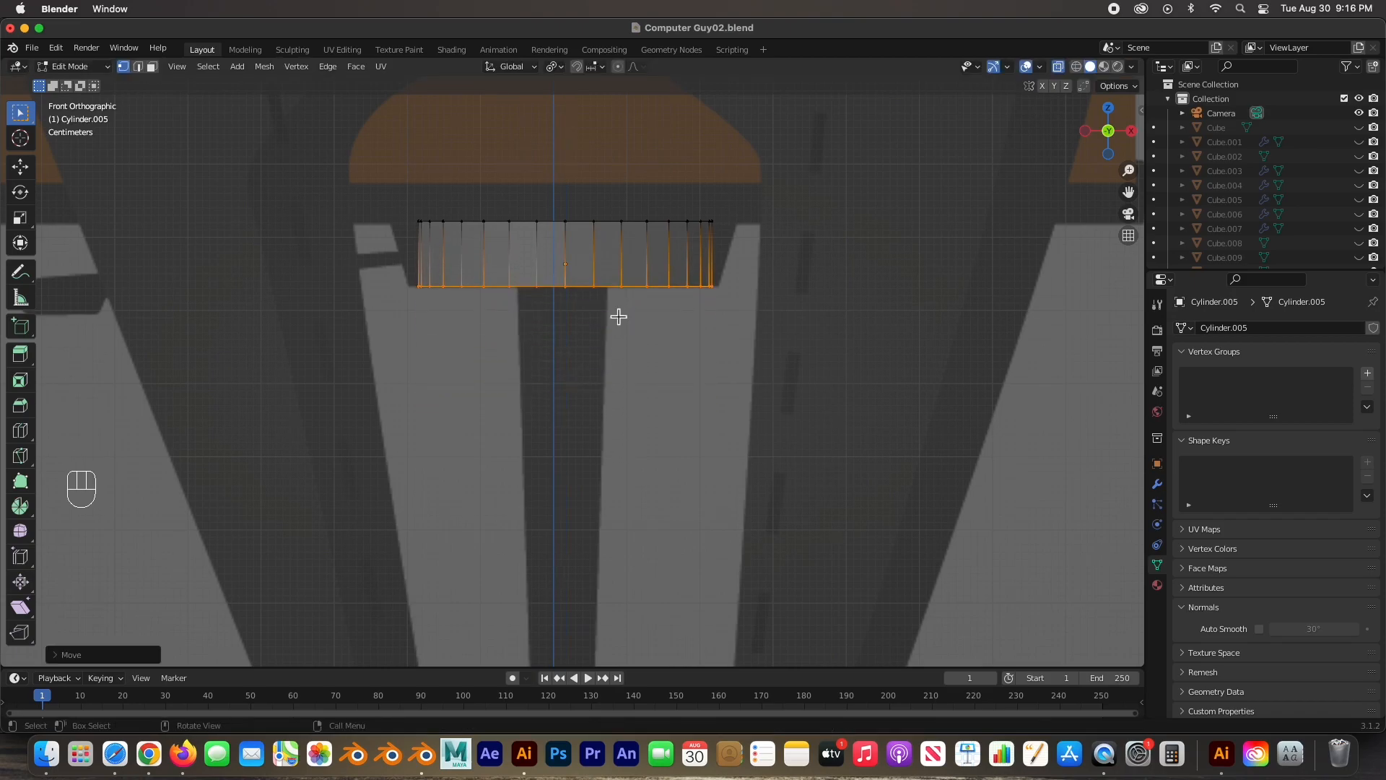
Step: Widen the cylinder's bottom ring slightly and its top ring more, so the sides taper like the under-seat bracket
key(s)
click(721, 431)
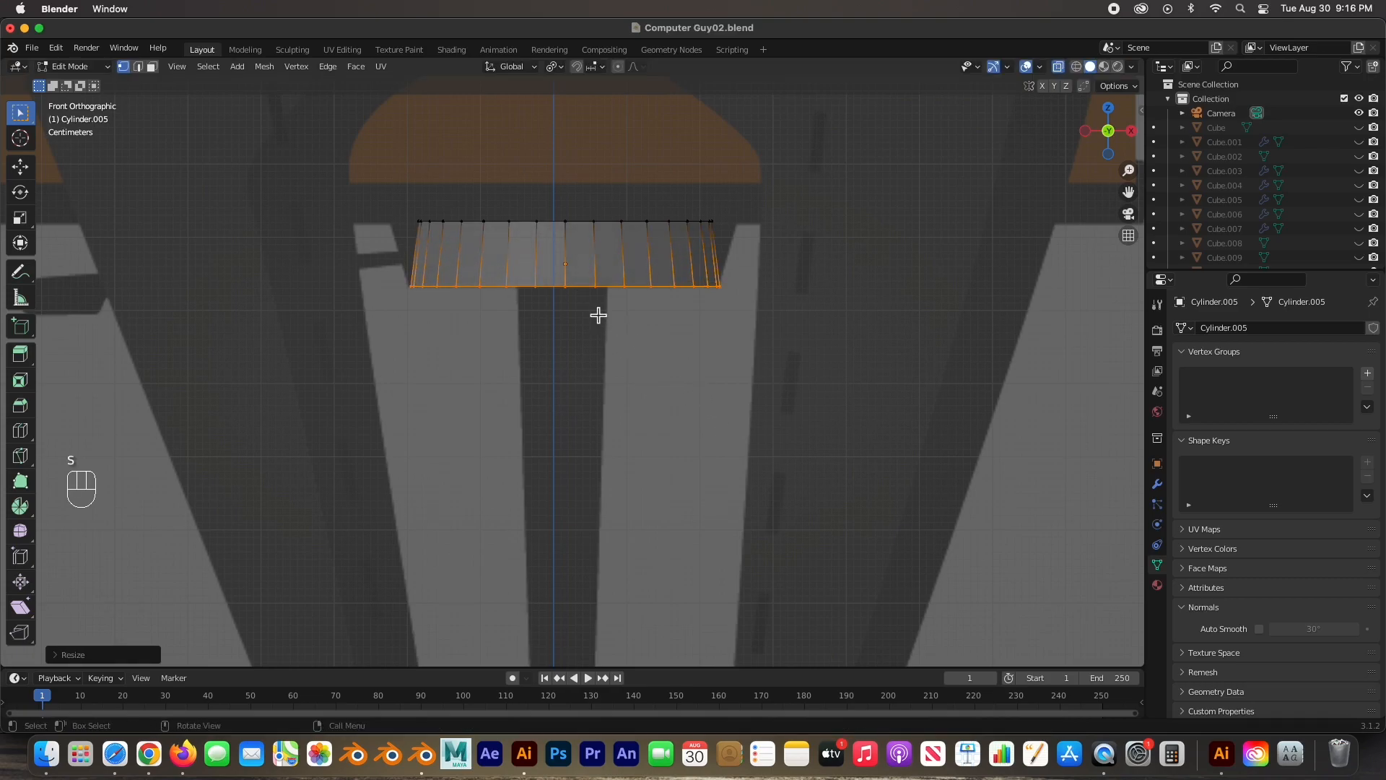
drag(360, 193, 799, 239)
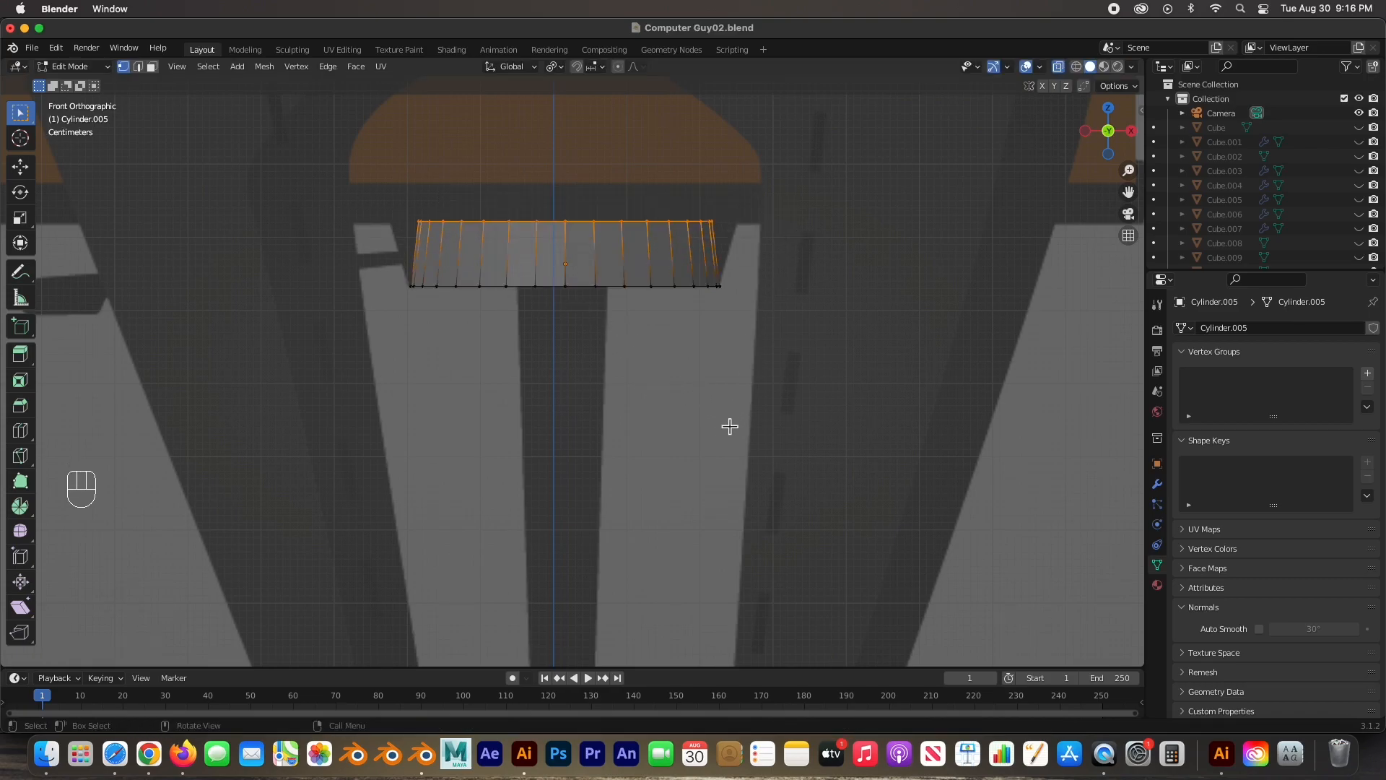
key(s)
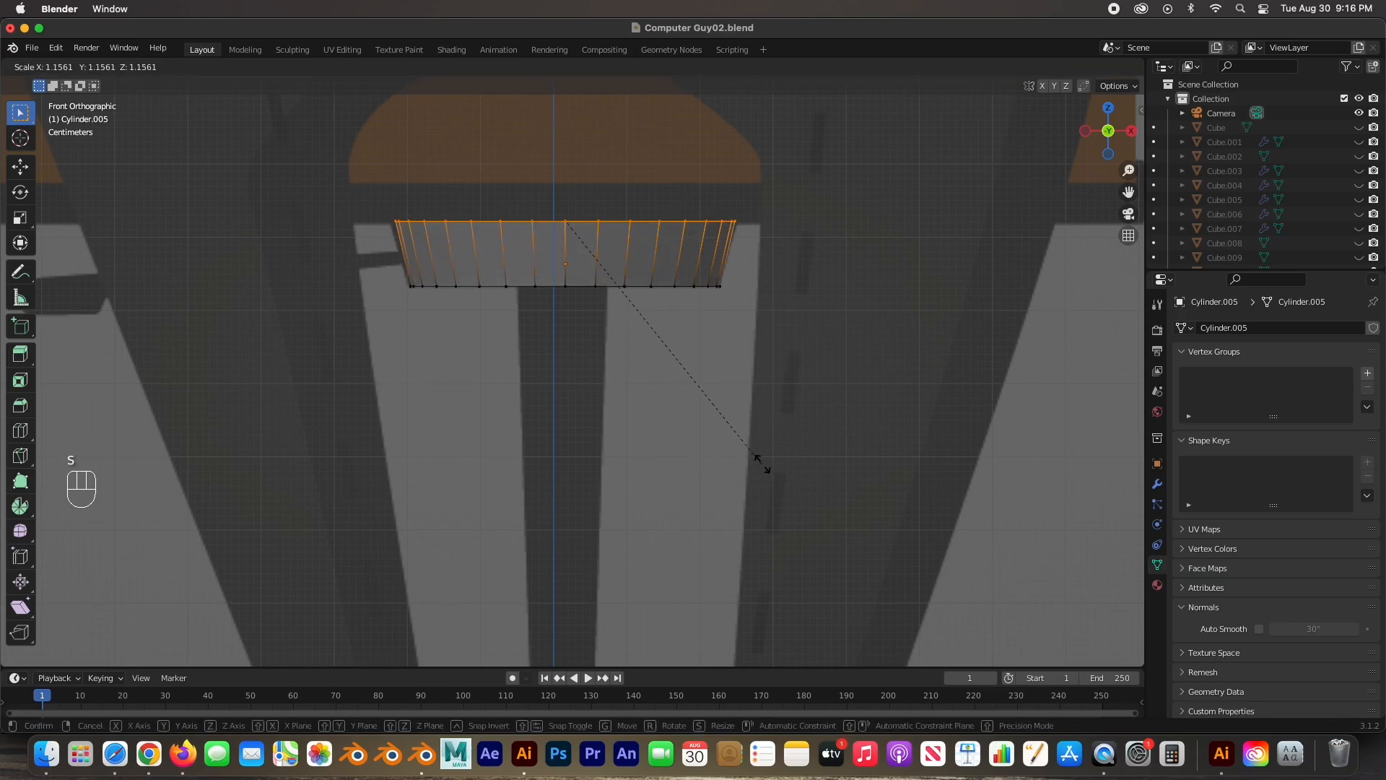
click(768, 465)
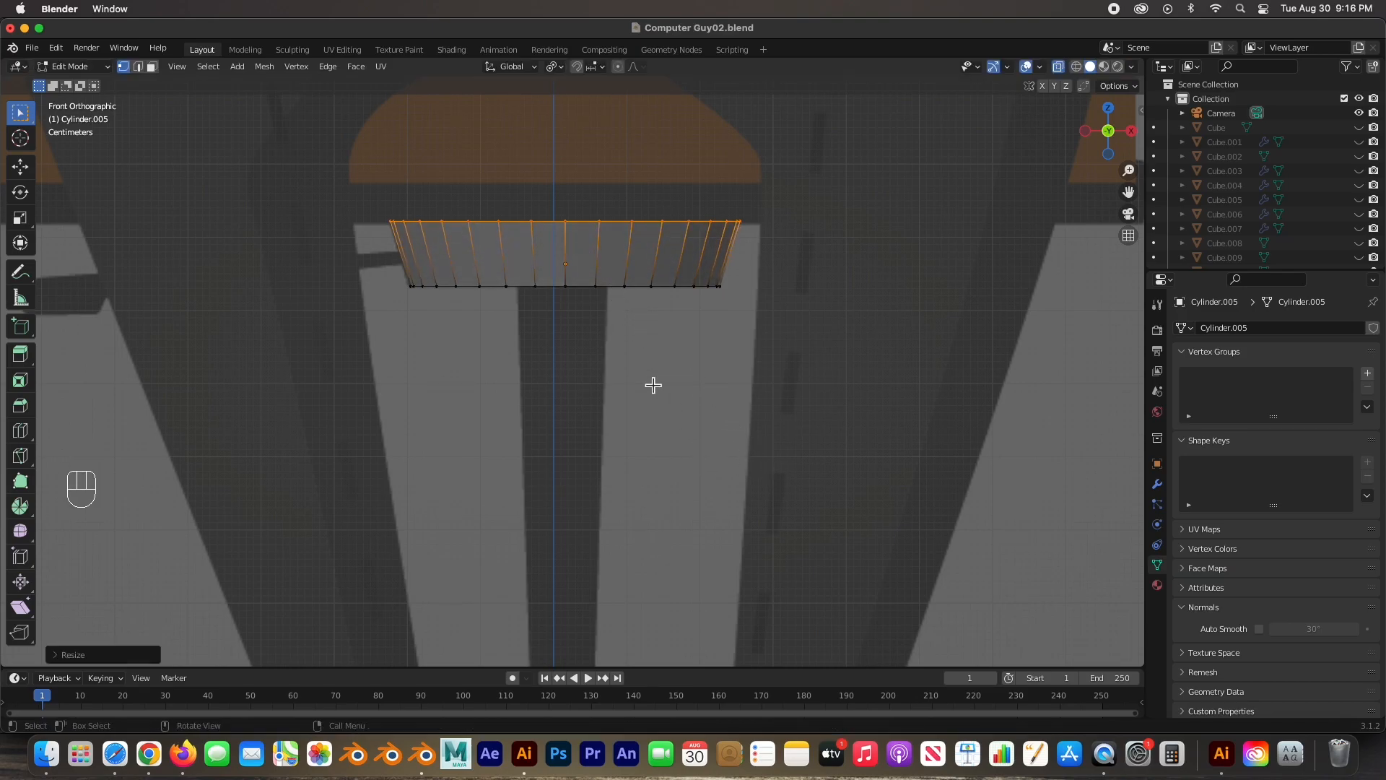
Step: Add a second cylinder within the same mesh, move it over the chair's central post and scale it down close to the post's width
scroll(654, 380, down, 2)
scroll(648, 377, down, 2)
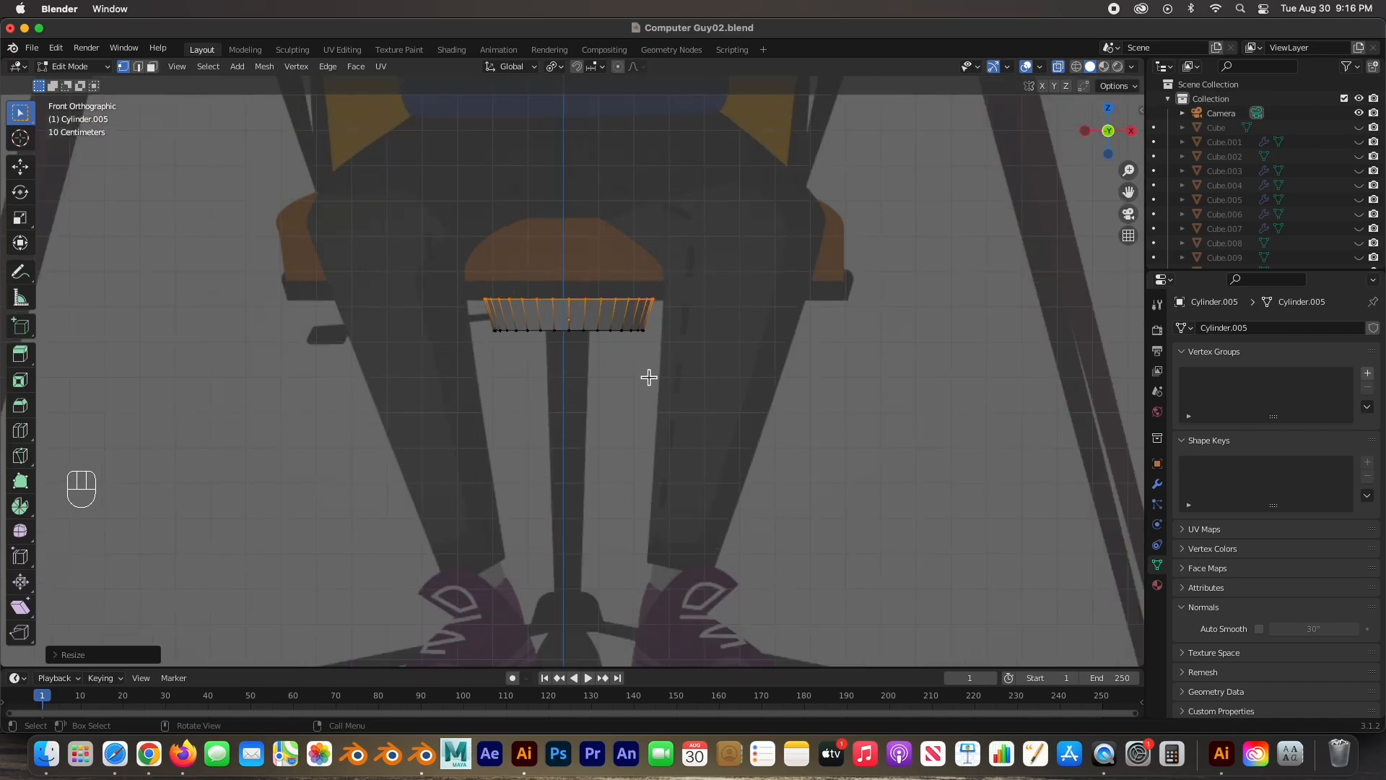
scroll(639, 397, down, 1)
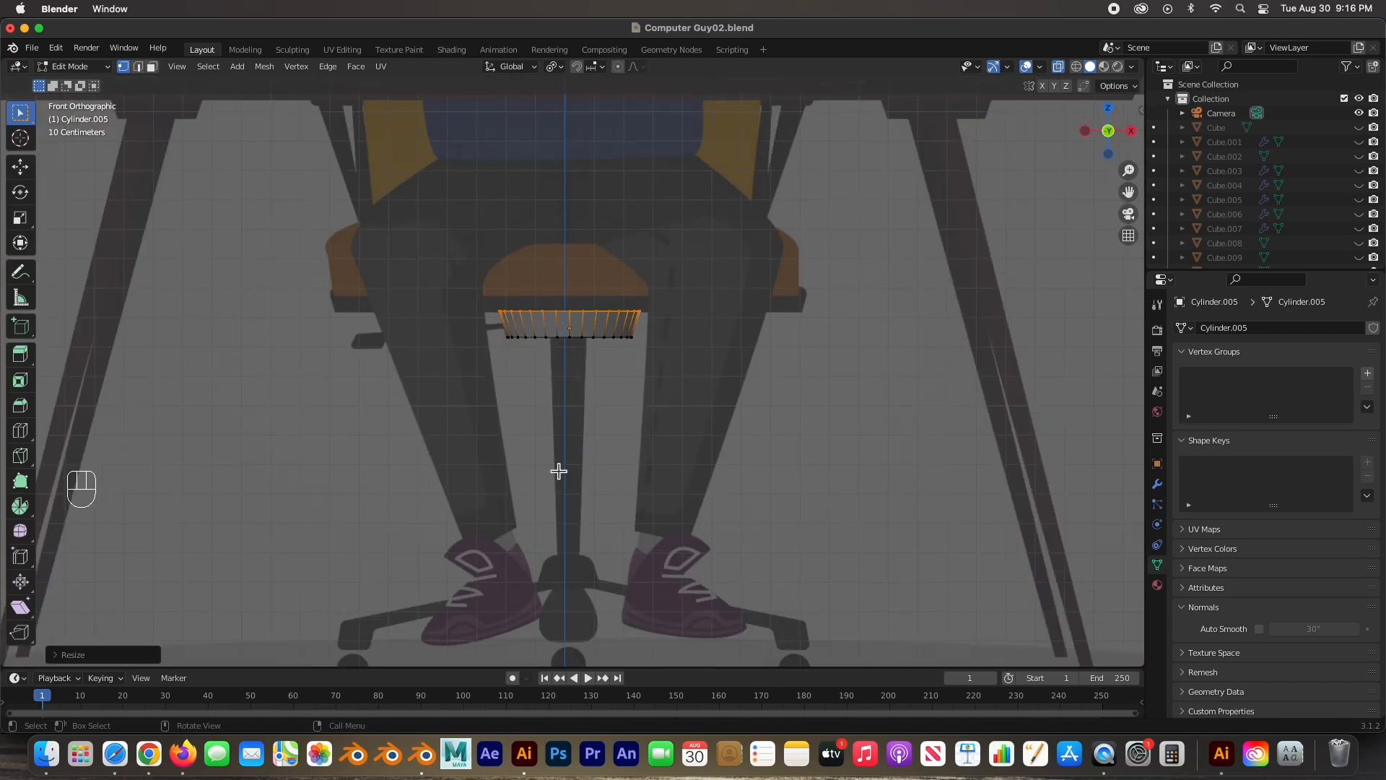
key(shift+a)
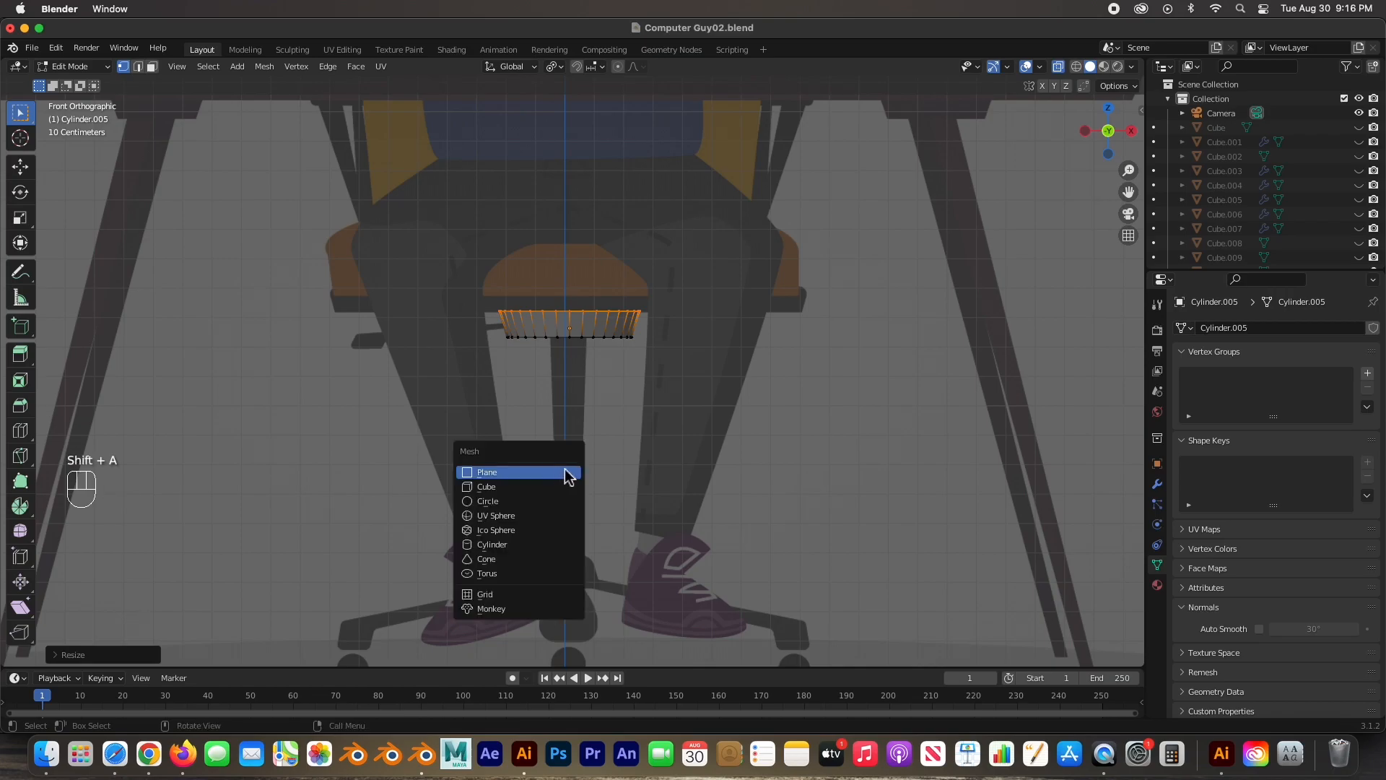
click(492, 545)
scroll(727, 448, down, 2)
scroll(771, 421, down, 2)
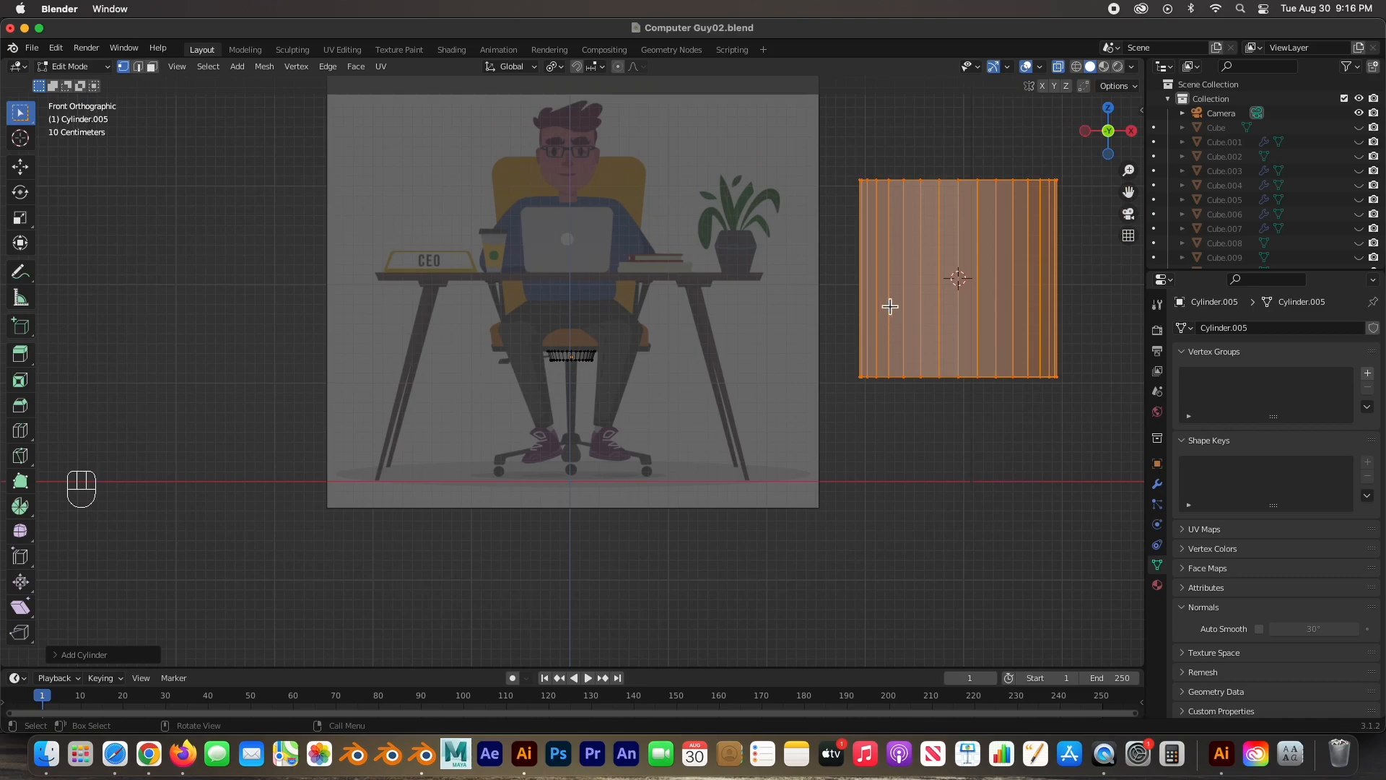
key(g)
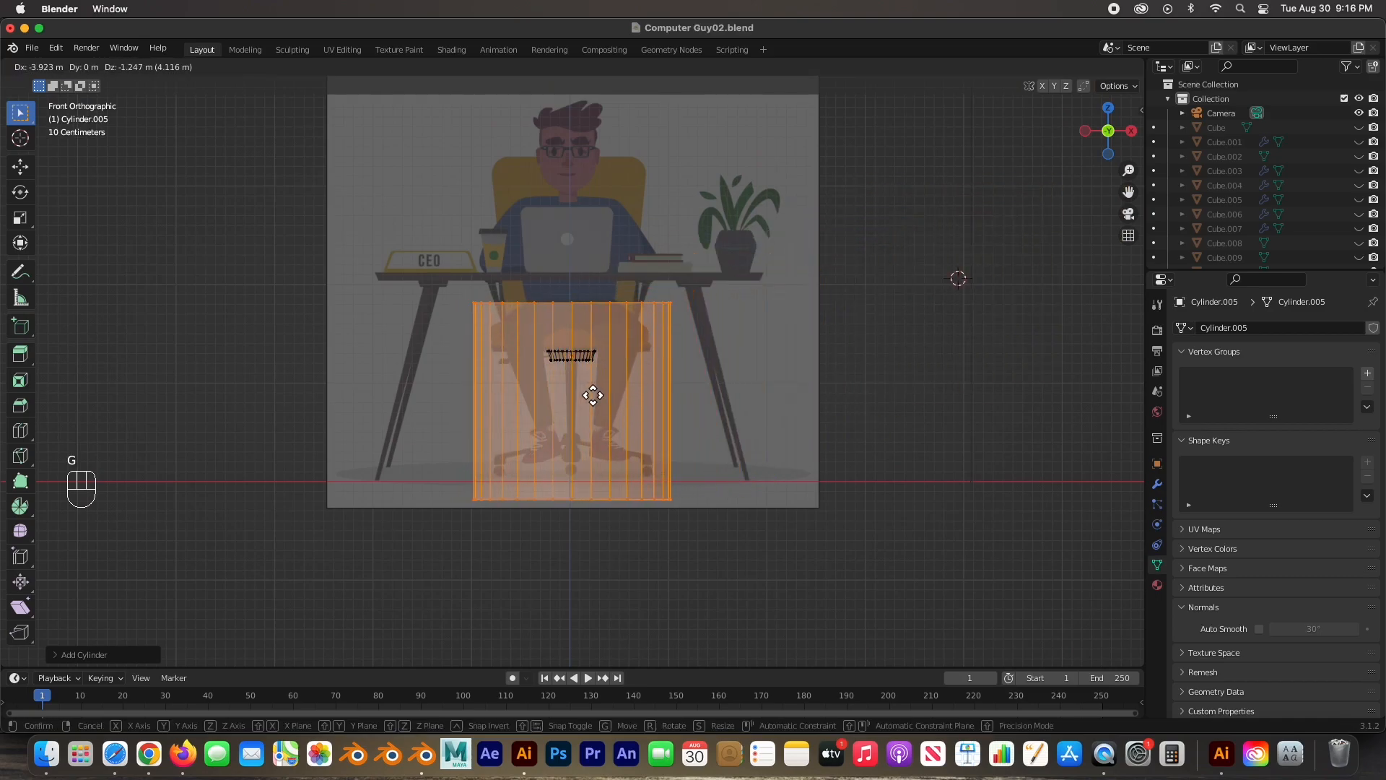
click(584, 390)
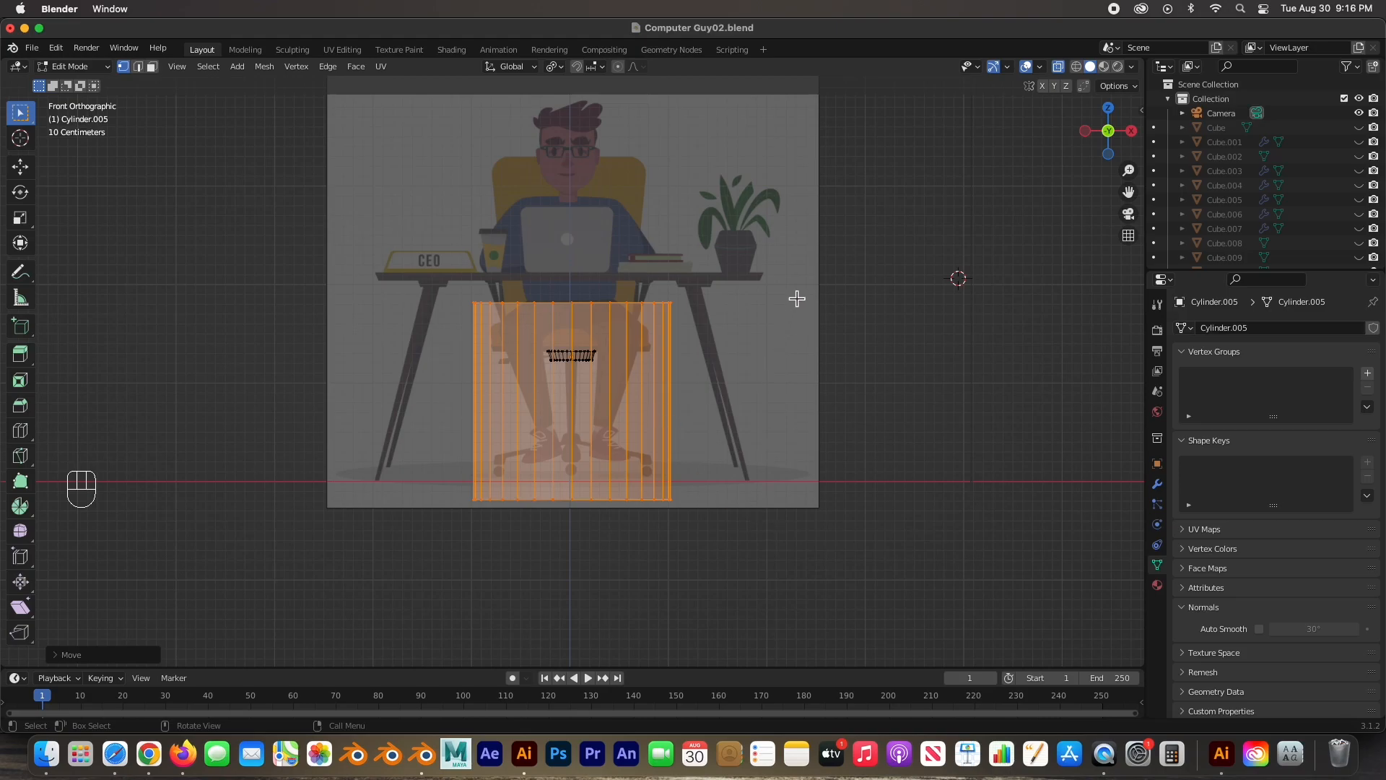
key(s)
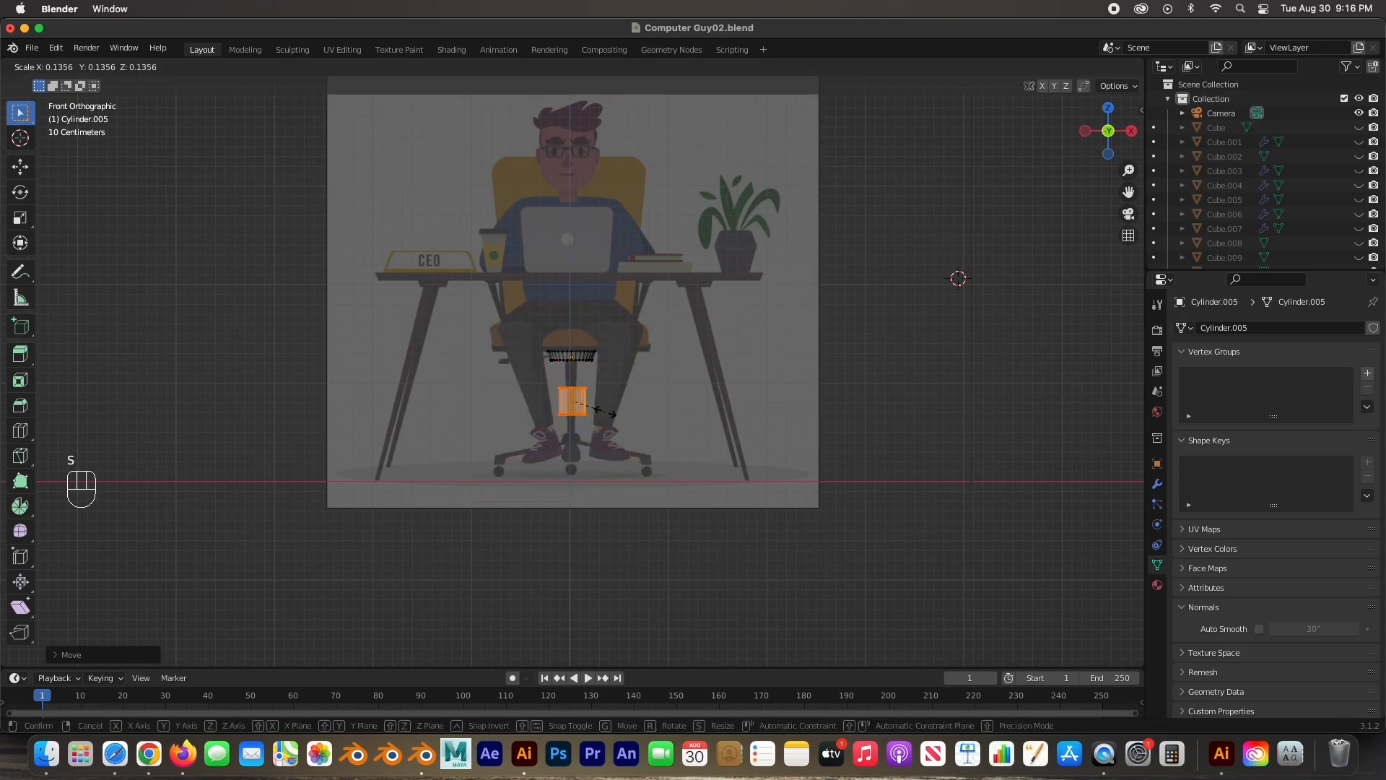
click(576, 408)
Step: Move the small cylinder up against the underside of the bracket and scale it to about 0.85 to fit the post
scroll(570, 422, up, 8)
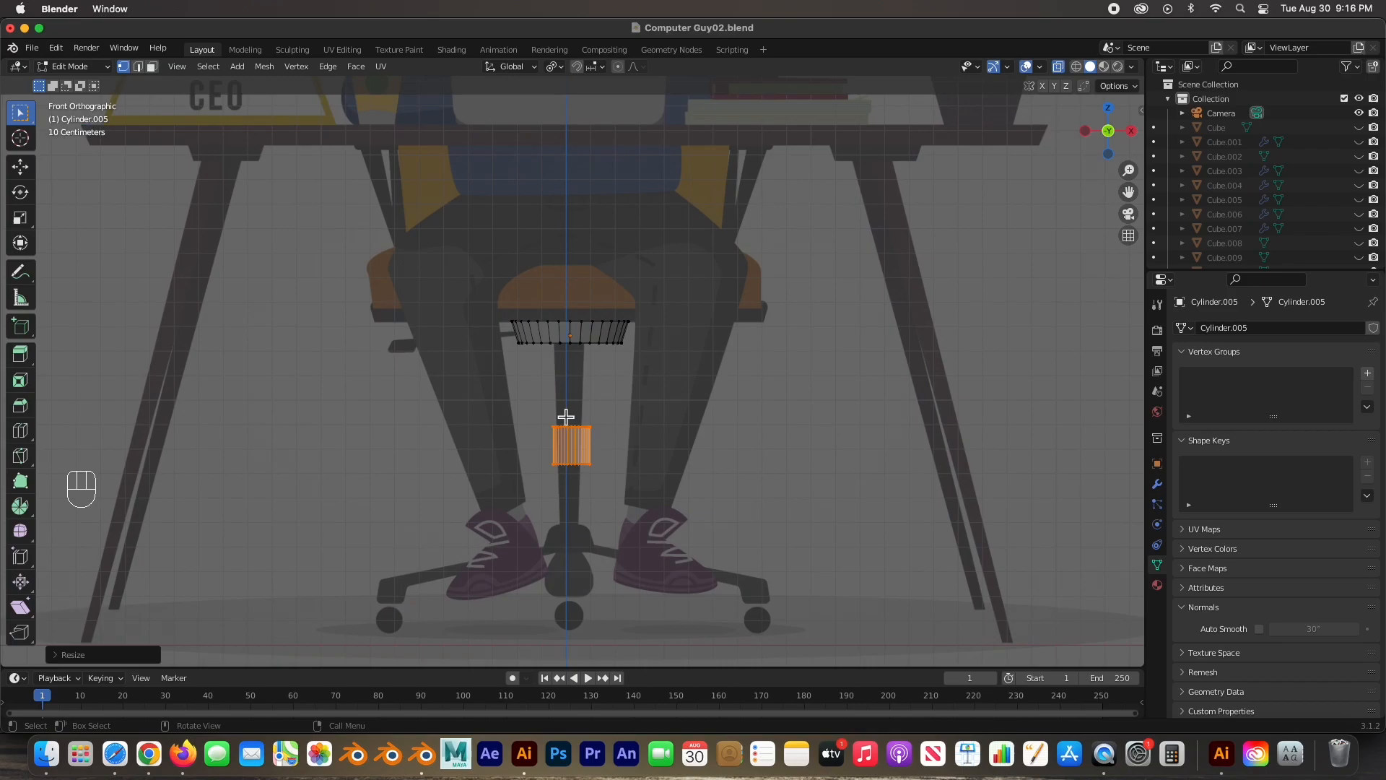
key(g)
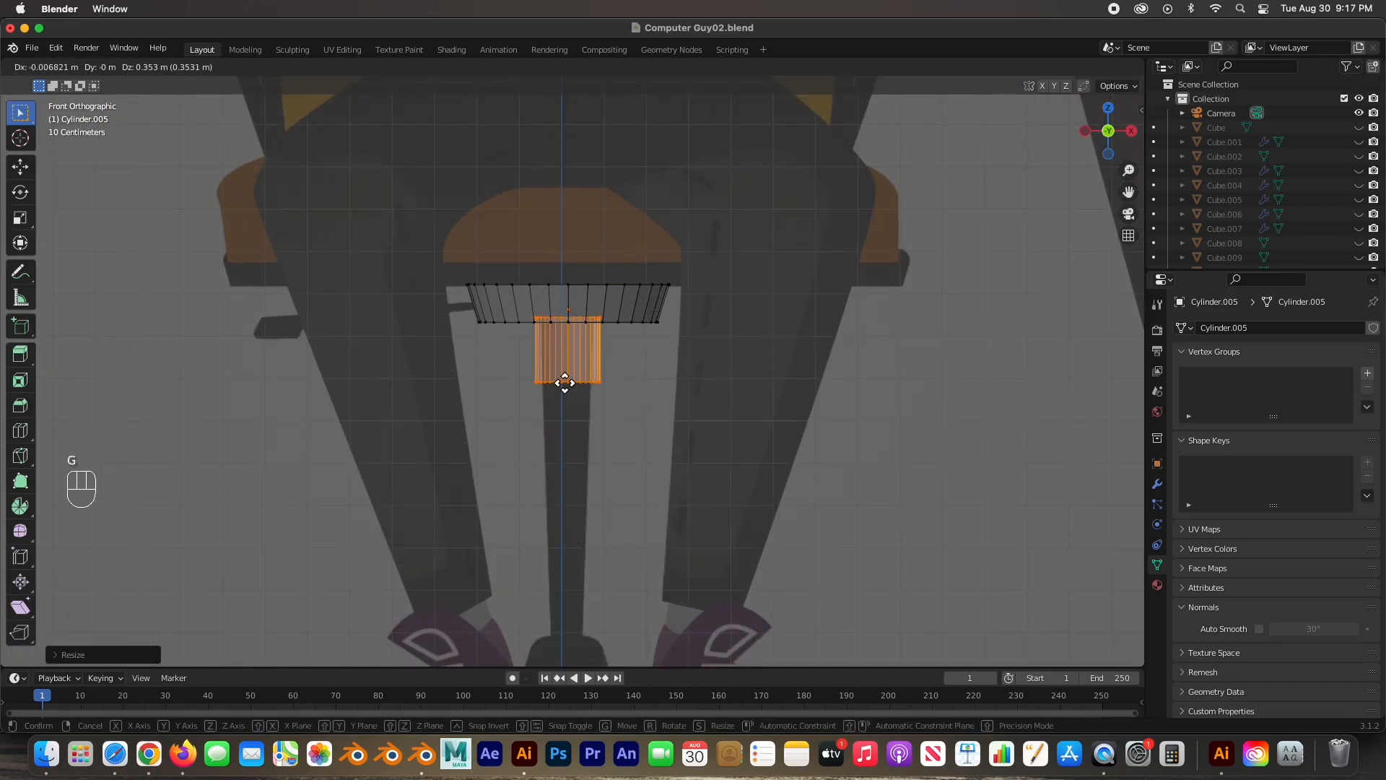
click(565, 382)
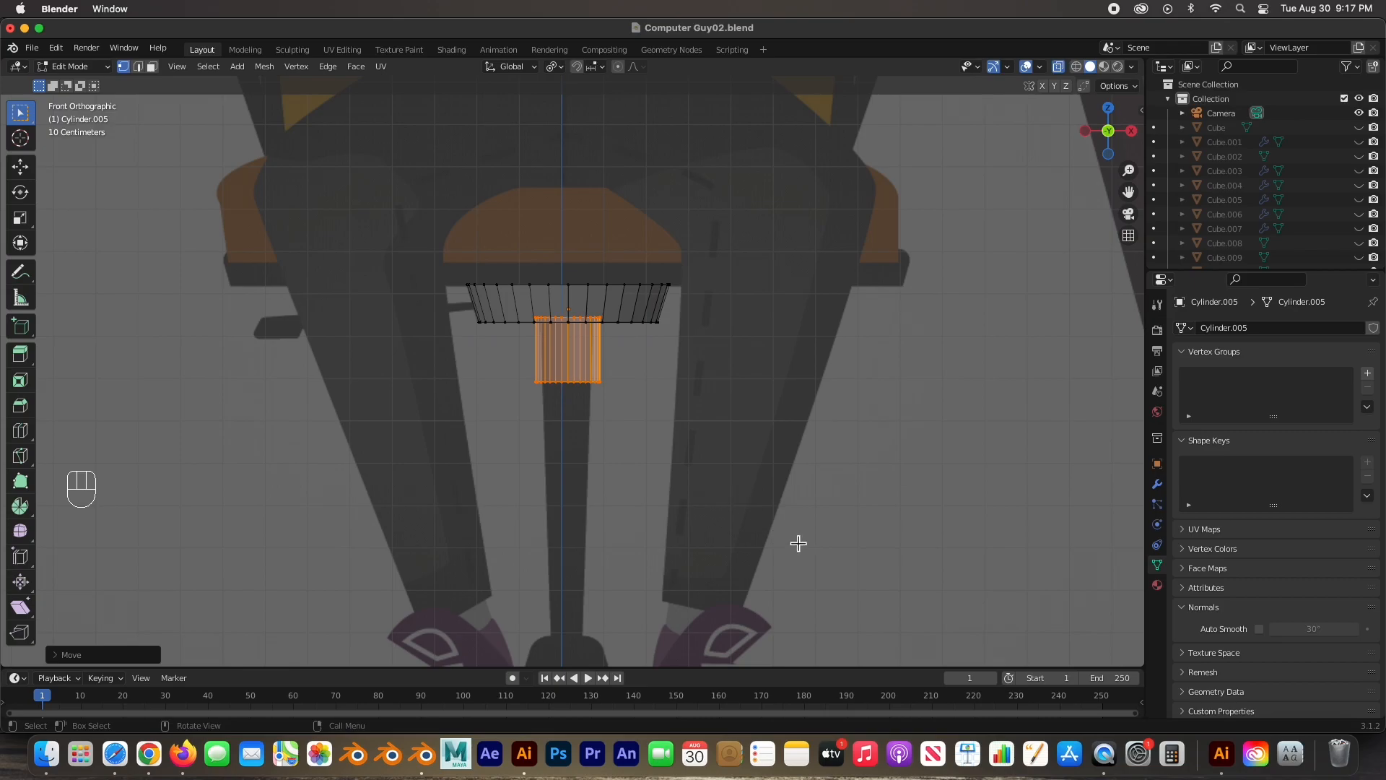
key(s)
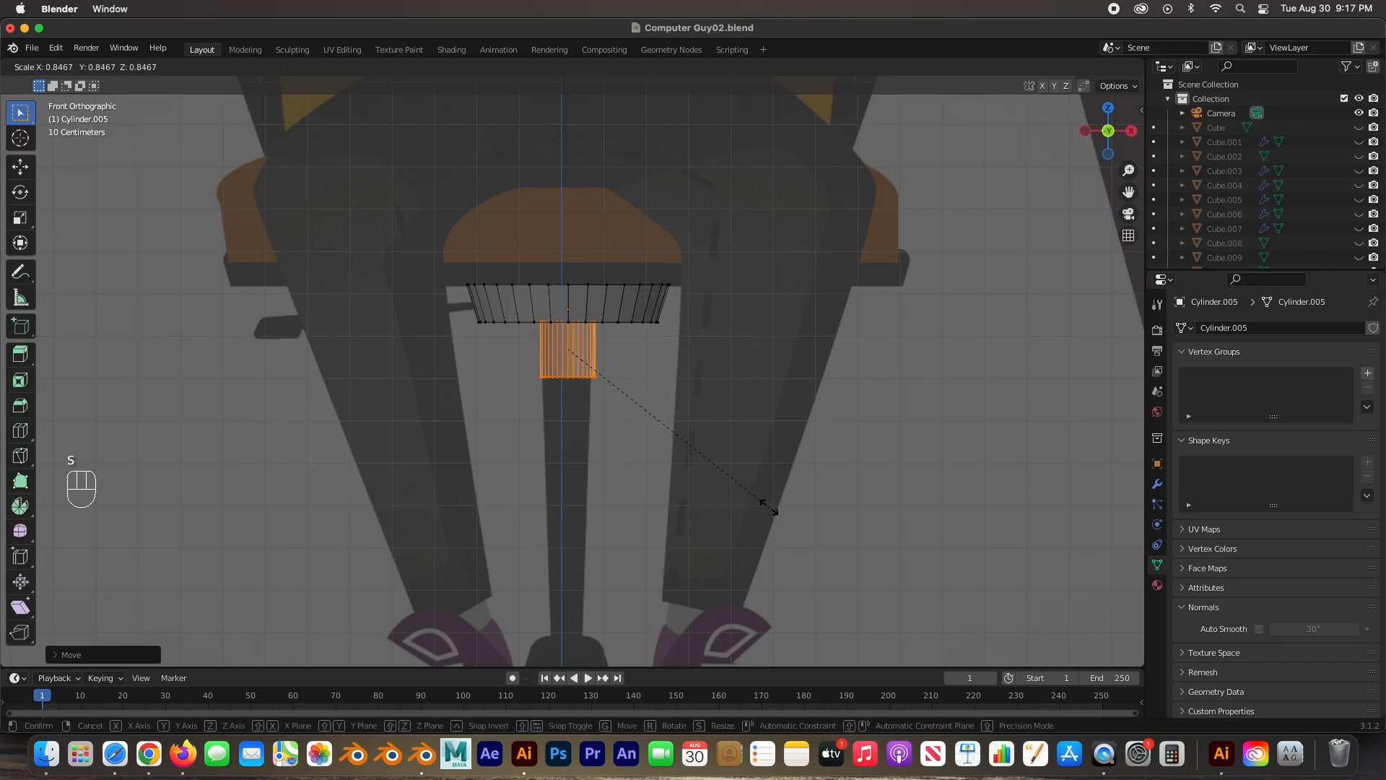
click(751, 504)
Step: Select the post cylinder's bottom ring and lower it along Z by about 0.63 m to reach the hub of the chair base
drag(529, 347, 671, 449)
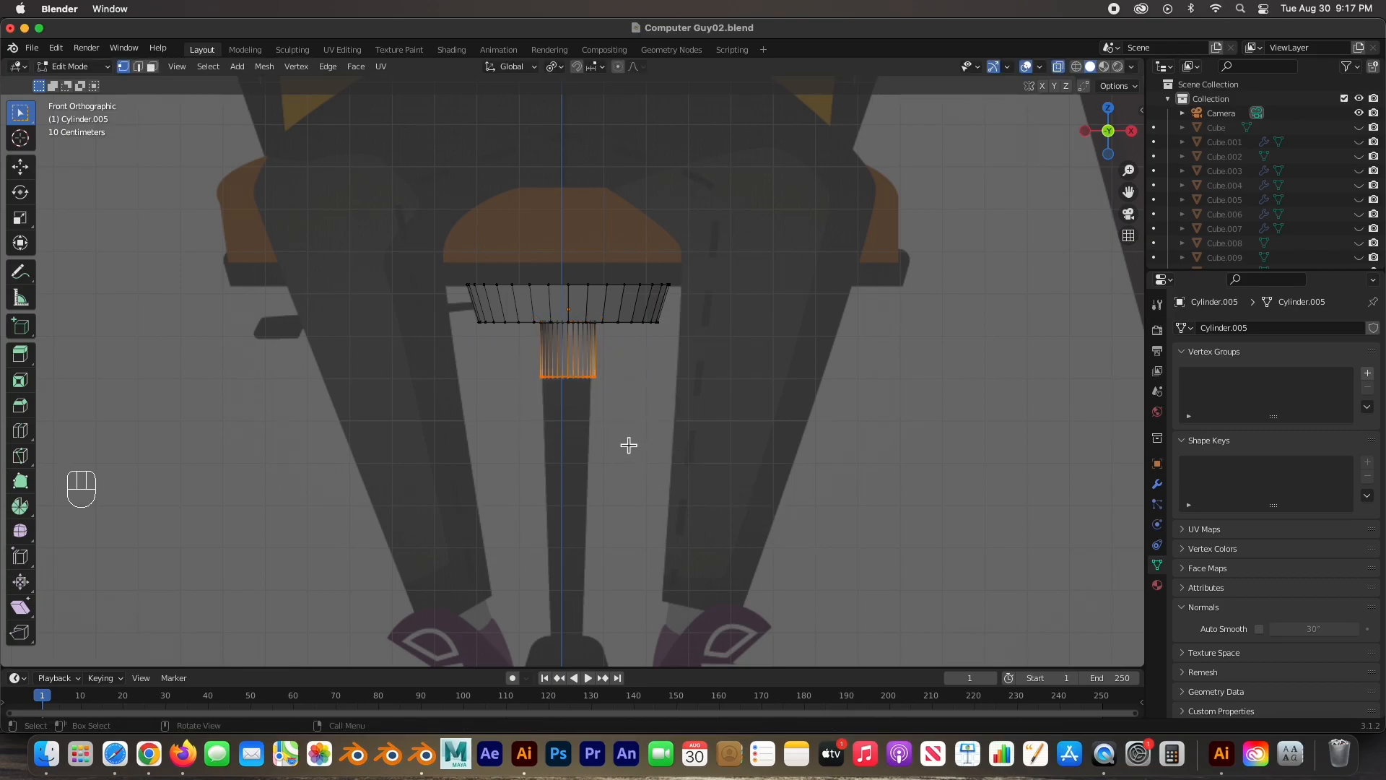
key(g)
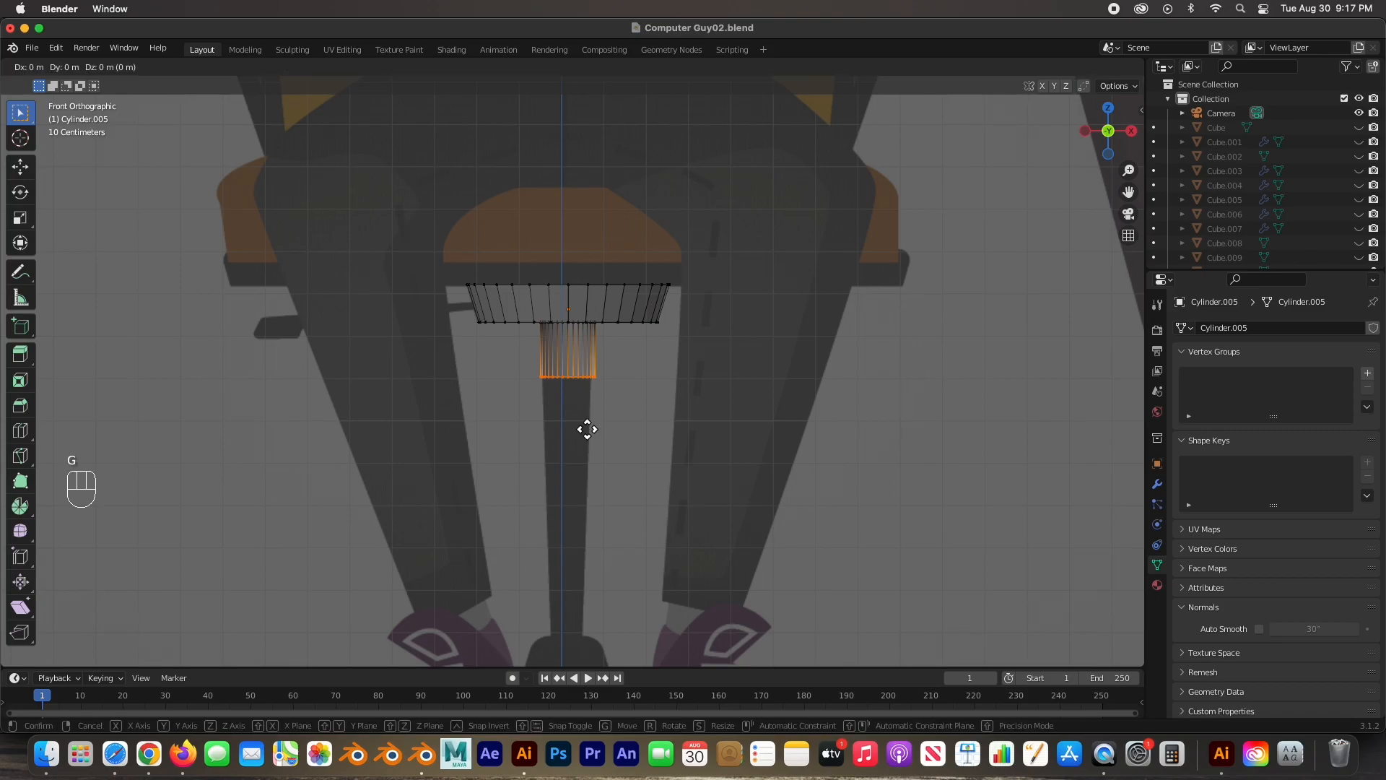
key(z)
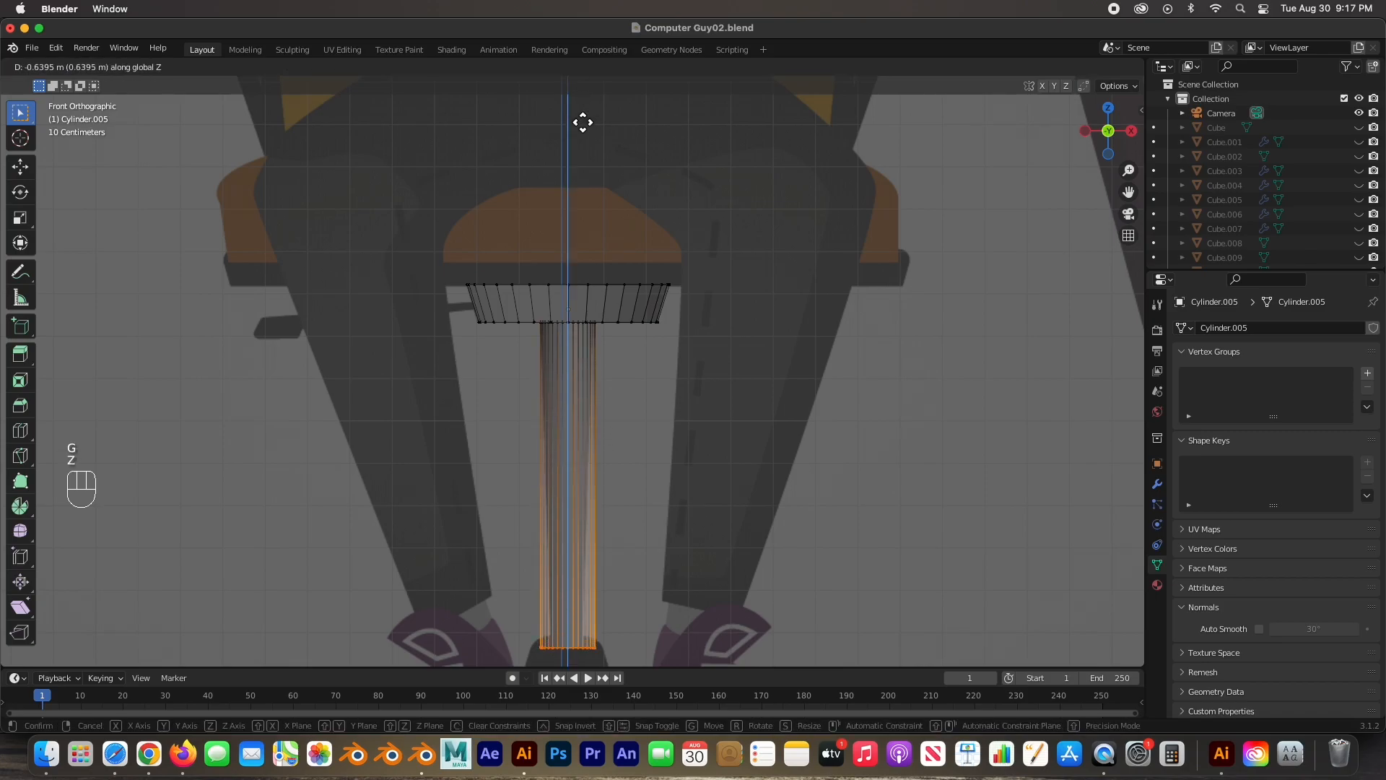
click(582, 116)
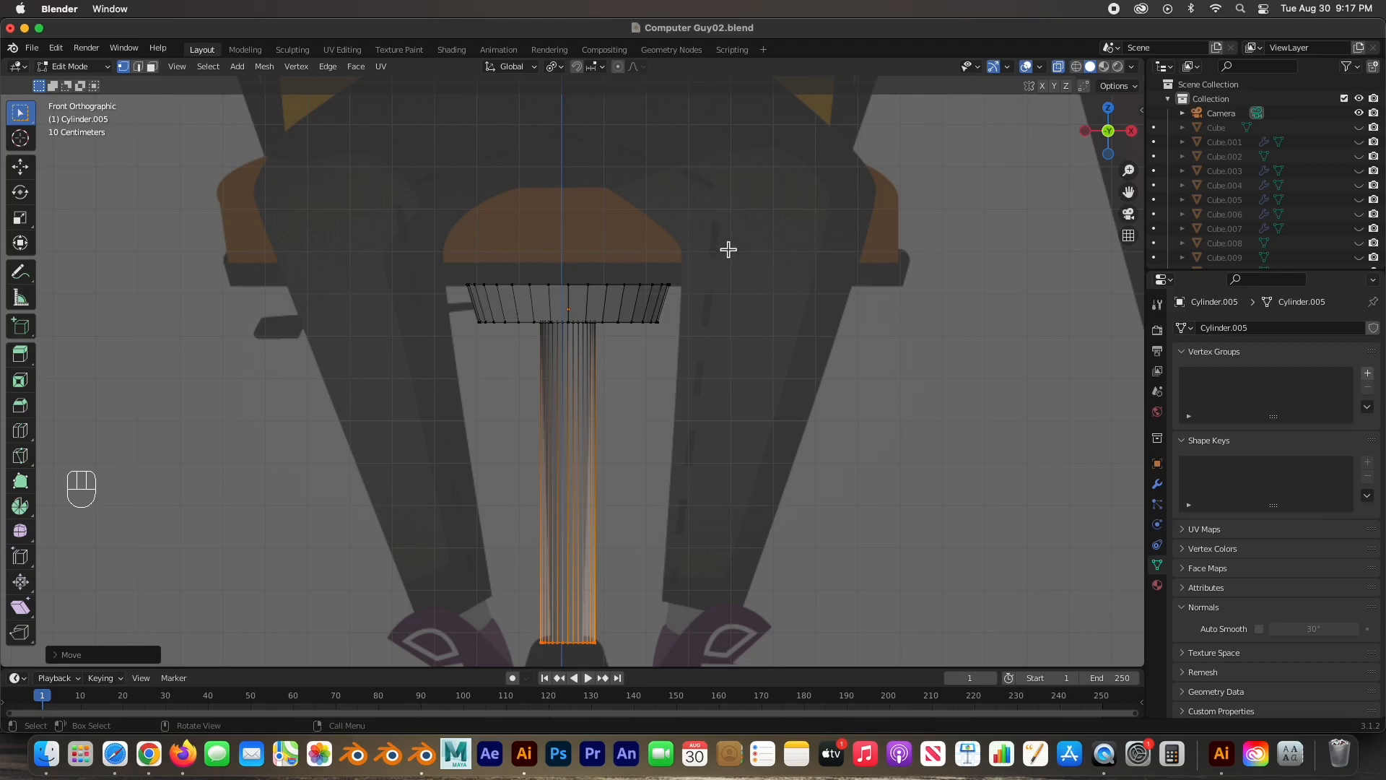
Step: Narrow the post's bottom ring to match the tapered reference post and raise it slightly along Z to the hub's top
key(s)
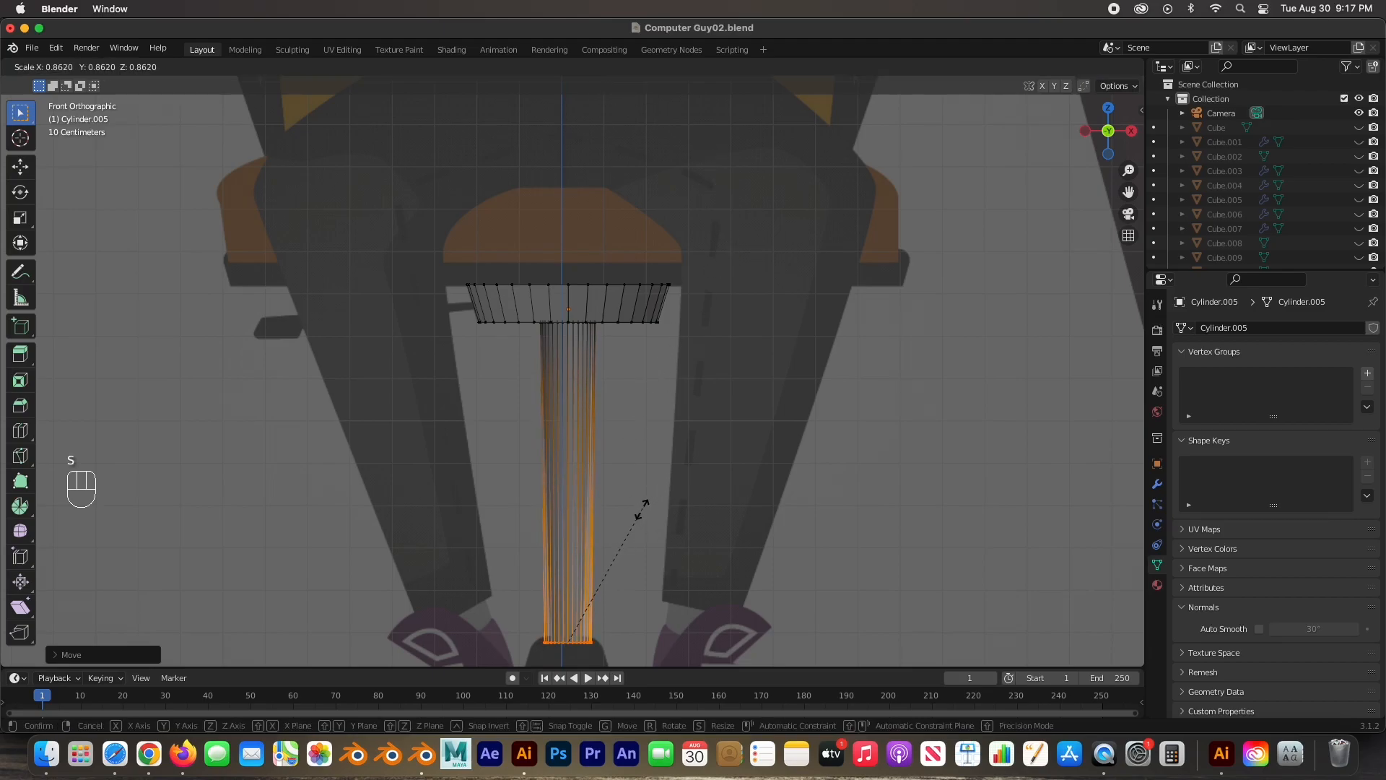
click(608, 535)
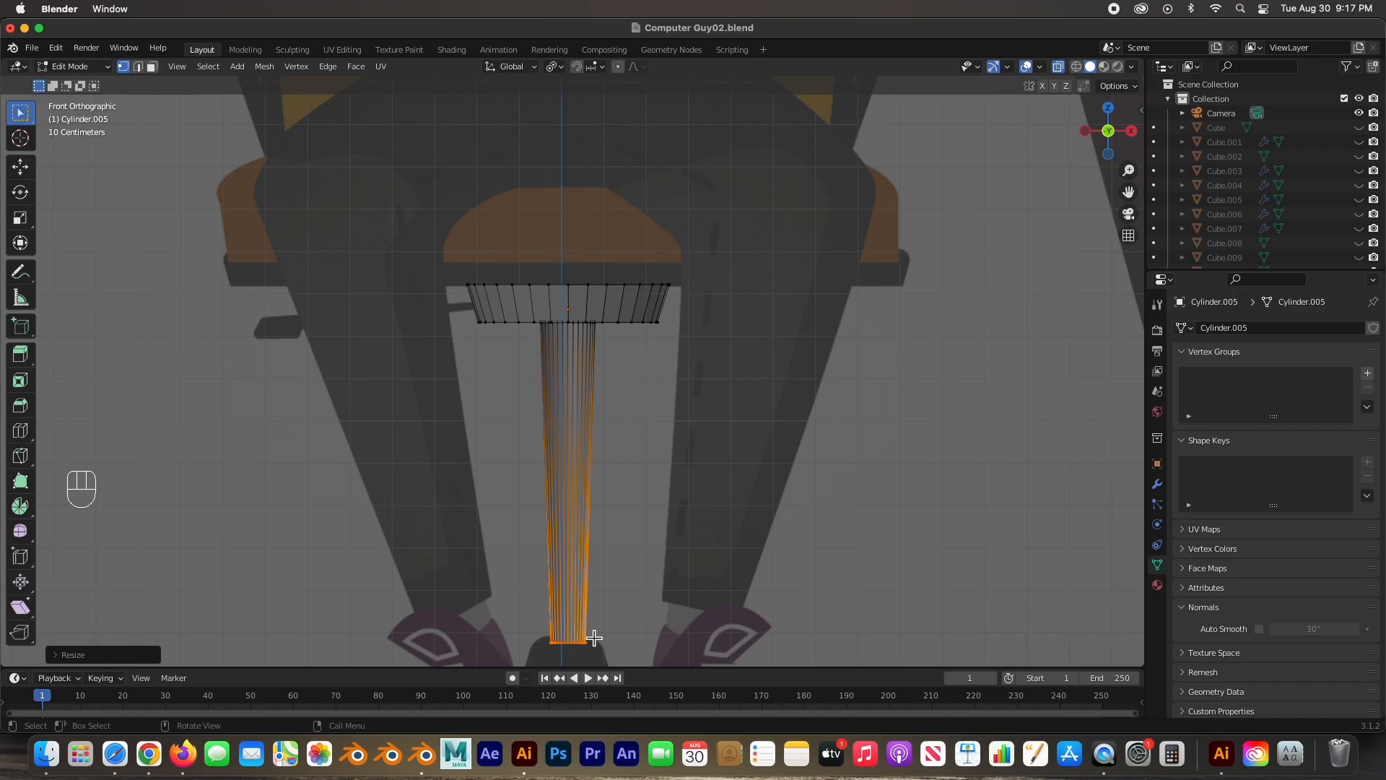
key(g)
key(z)
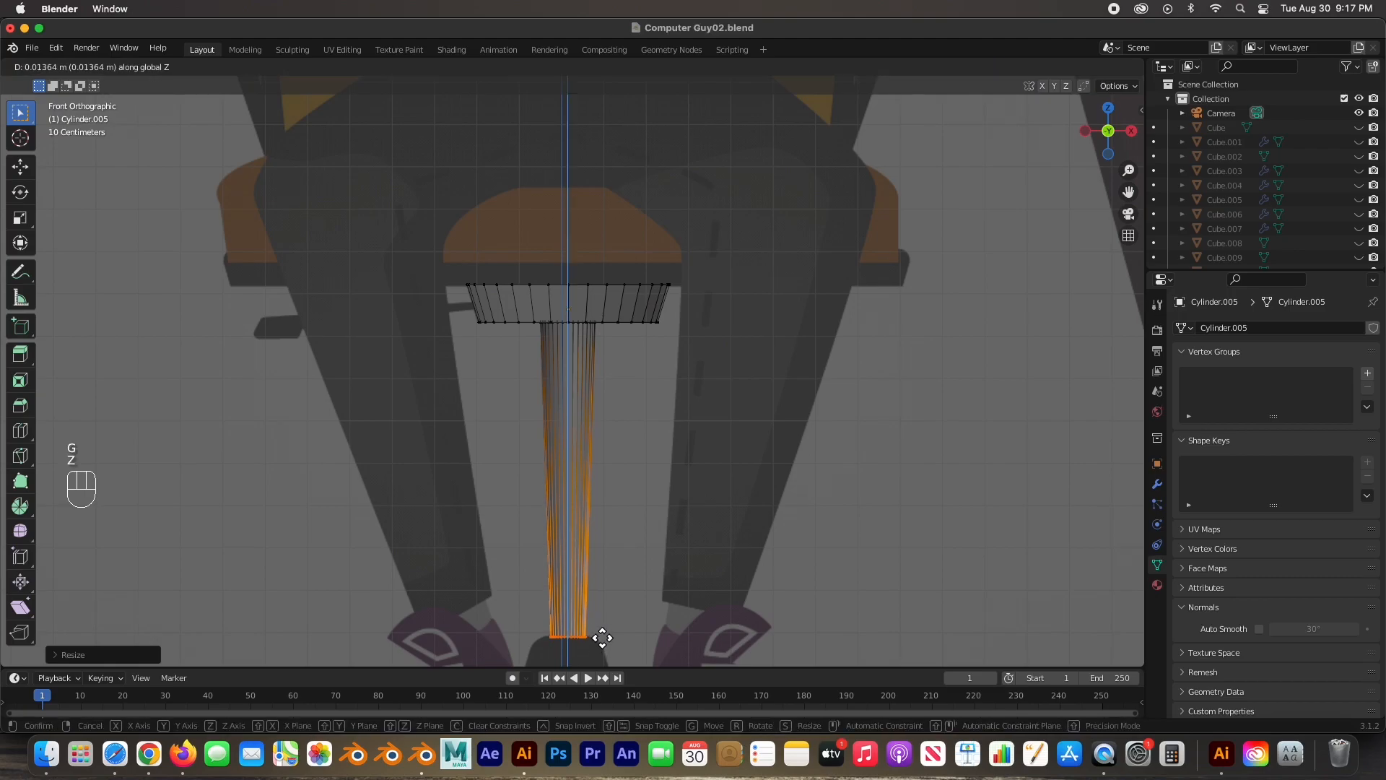
click(603, 642)
scroll(631, 560, down, 2)
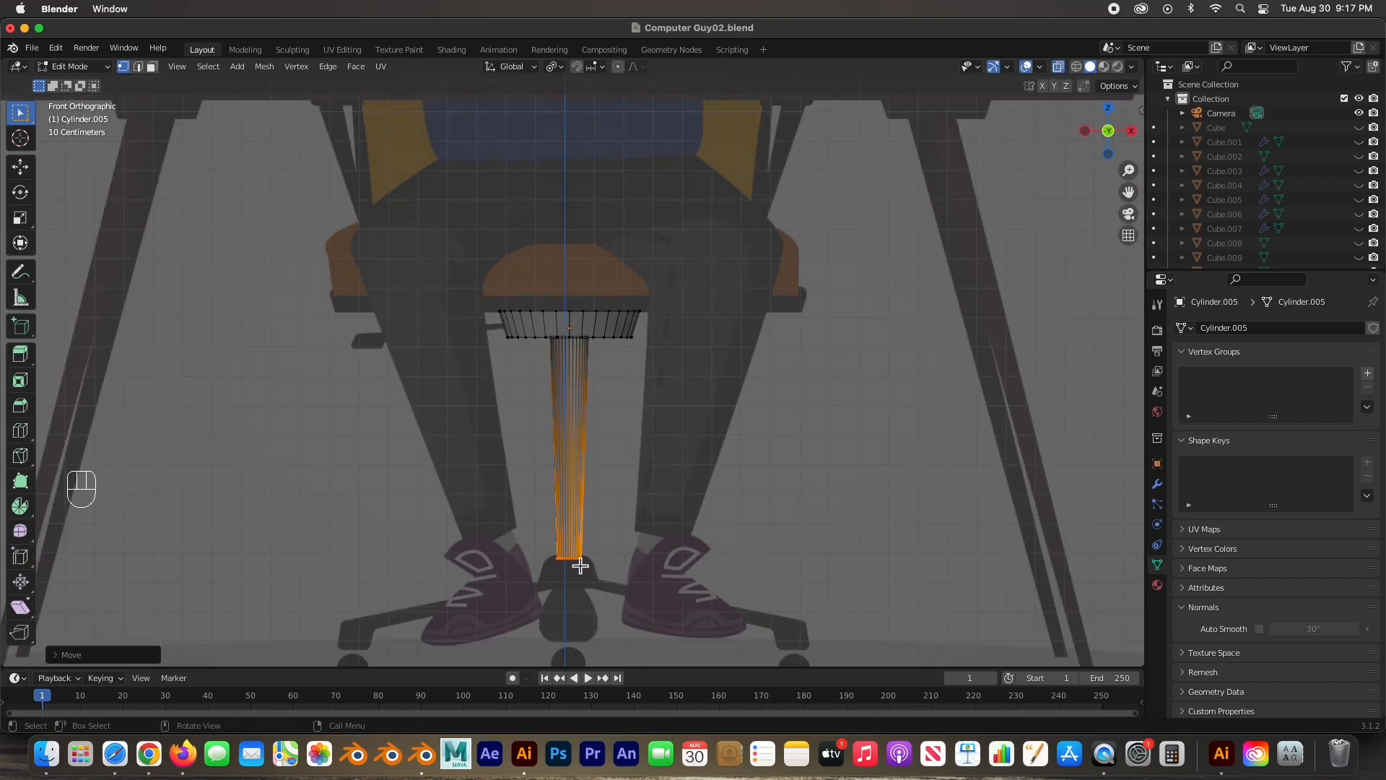
click(626, 512)
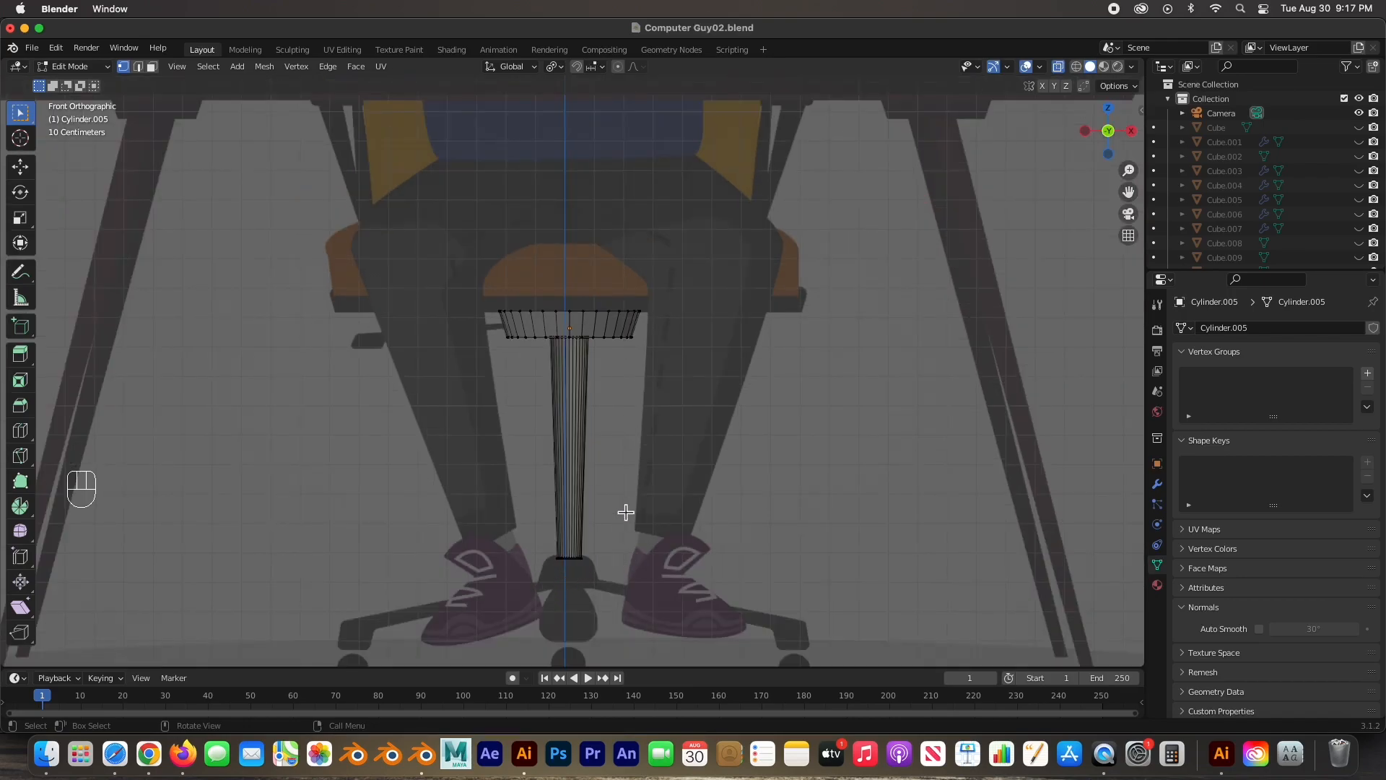
Step: Add a third cylinder within the same mesh, move it over the post's lower end and scale it down close to the hub's width
key(shift)
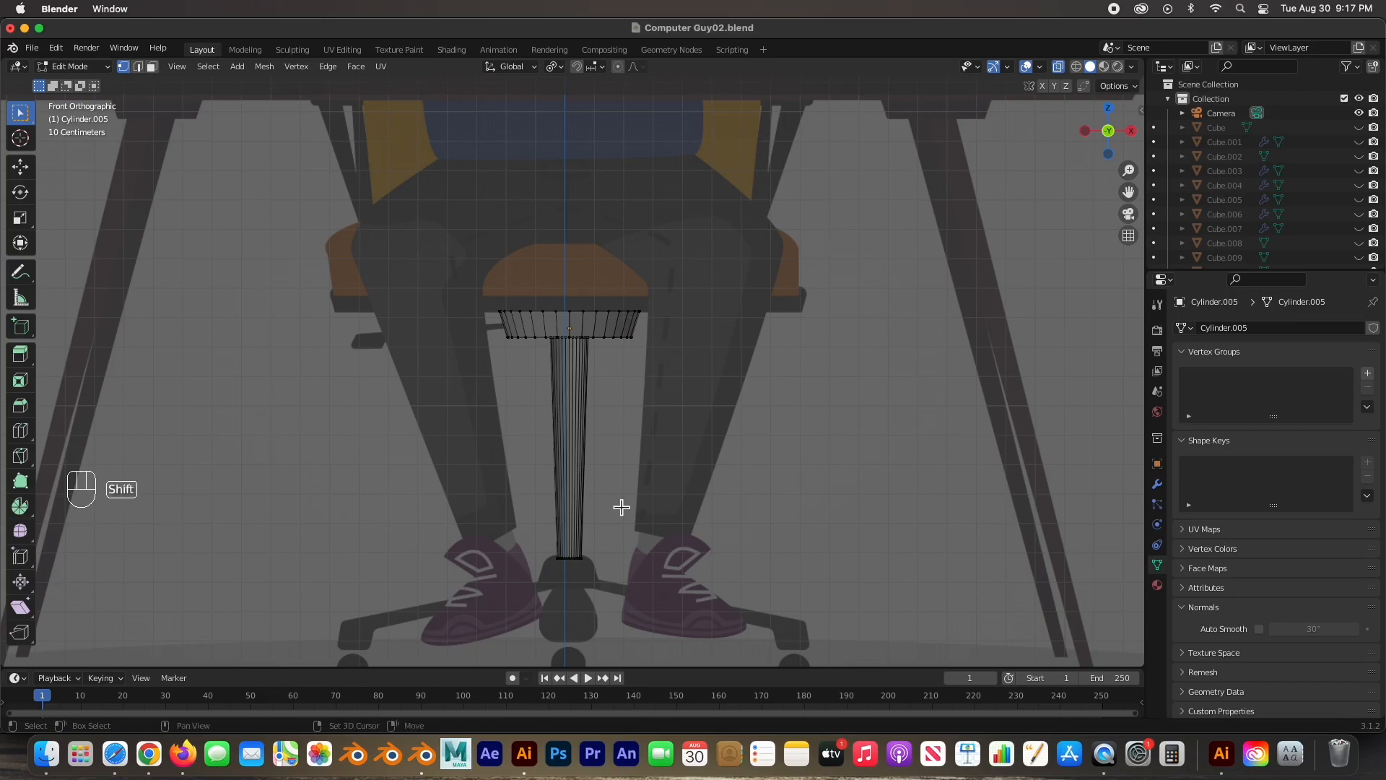
key(shift+a)
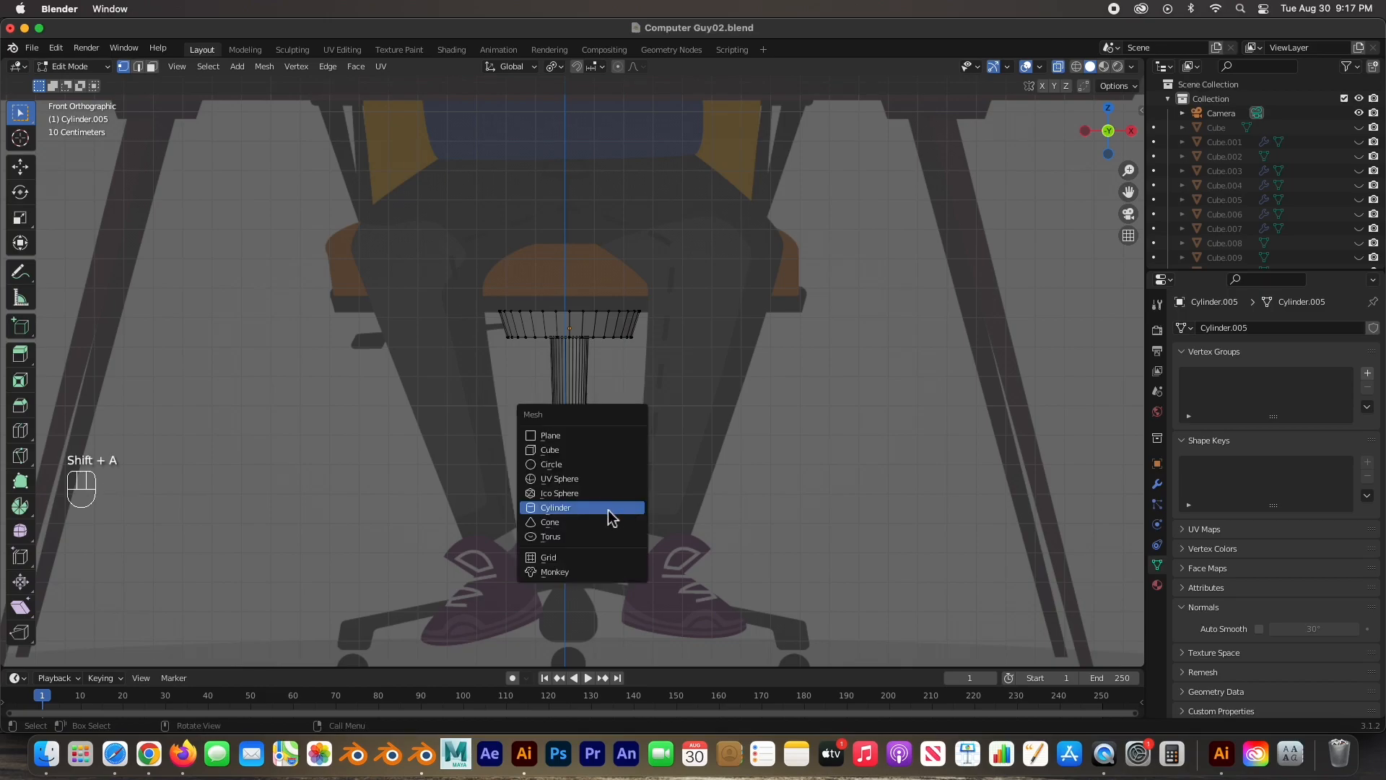
click(611, 514)
scroll(708, 421, down, 3)
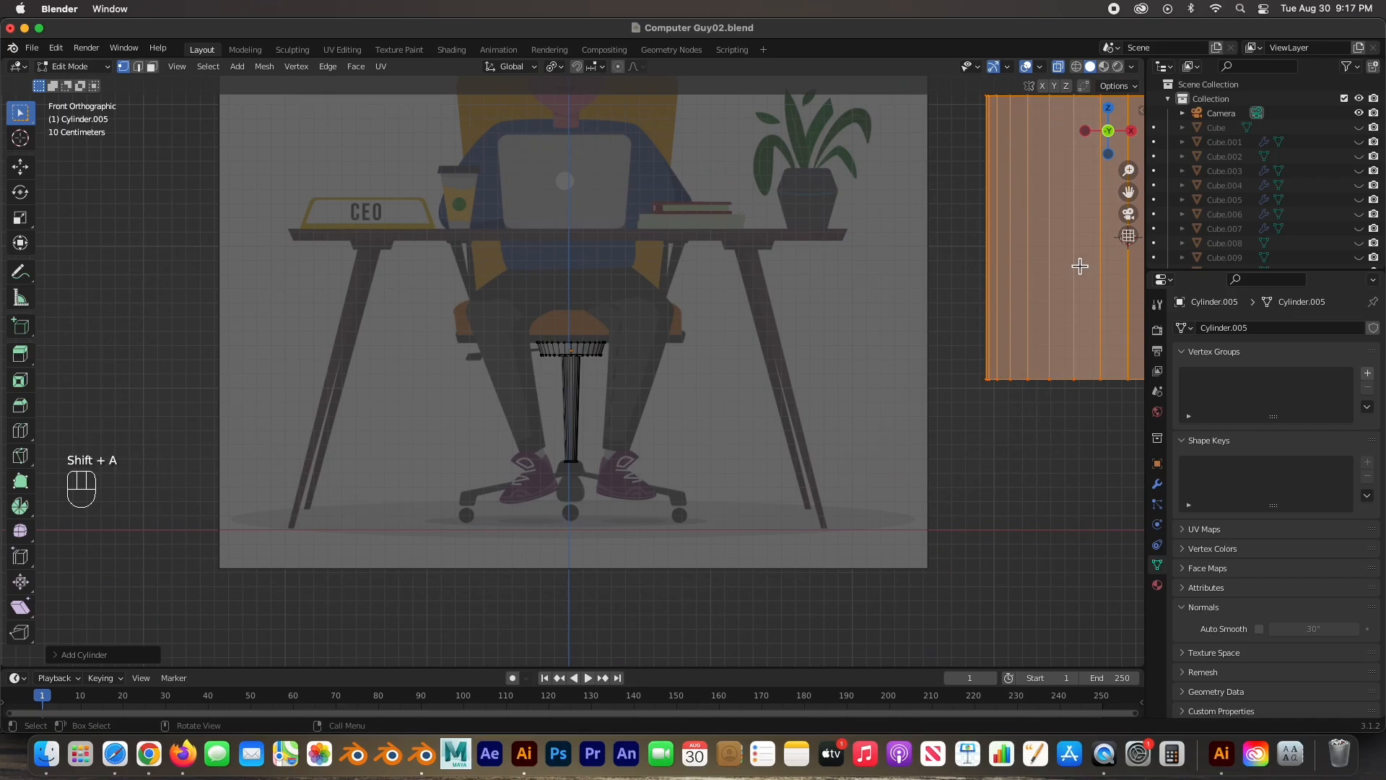
key(g)
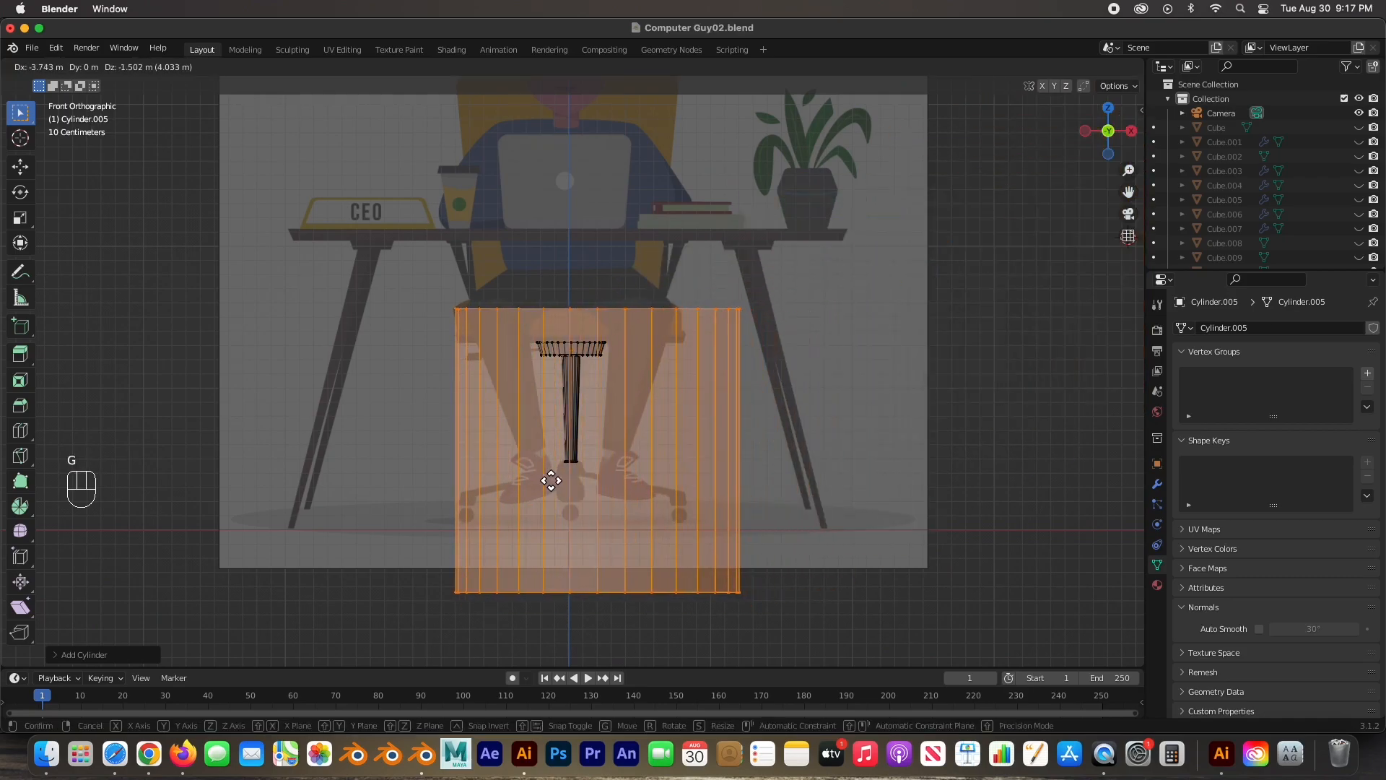
click(523, 479)
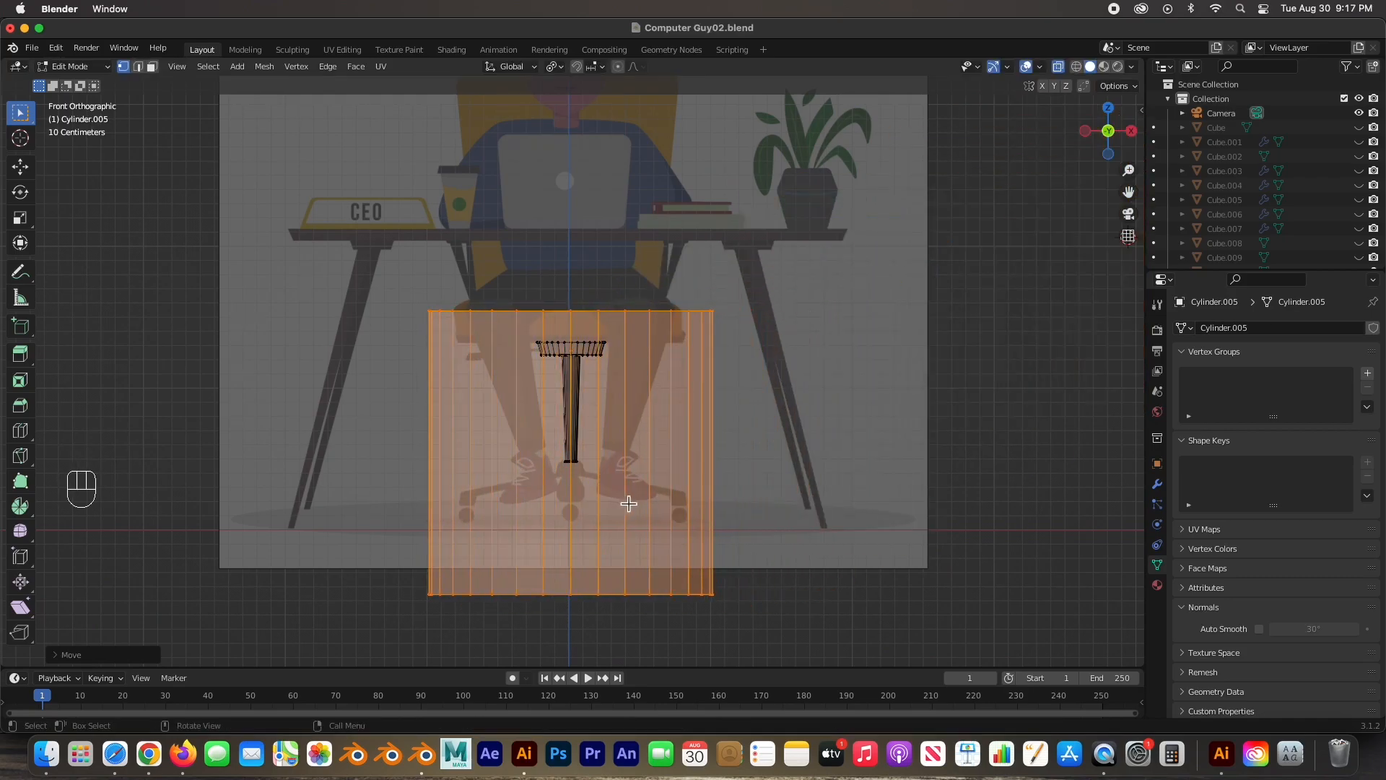
key(s)
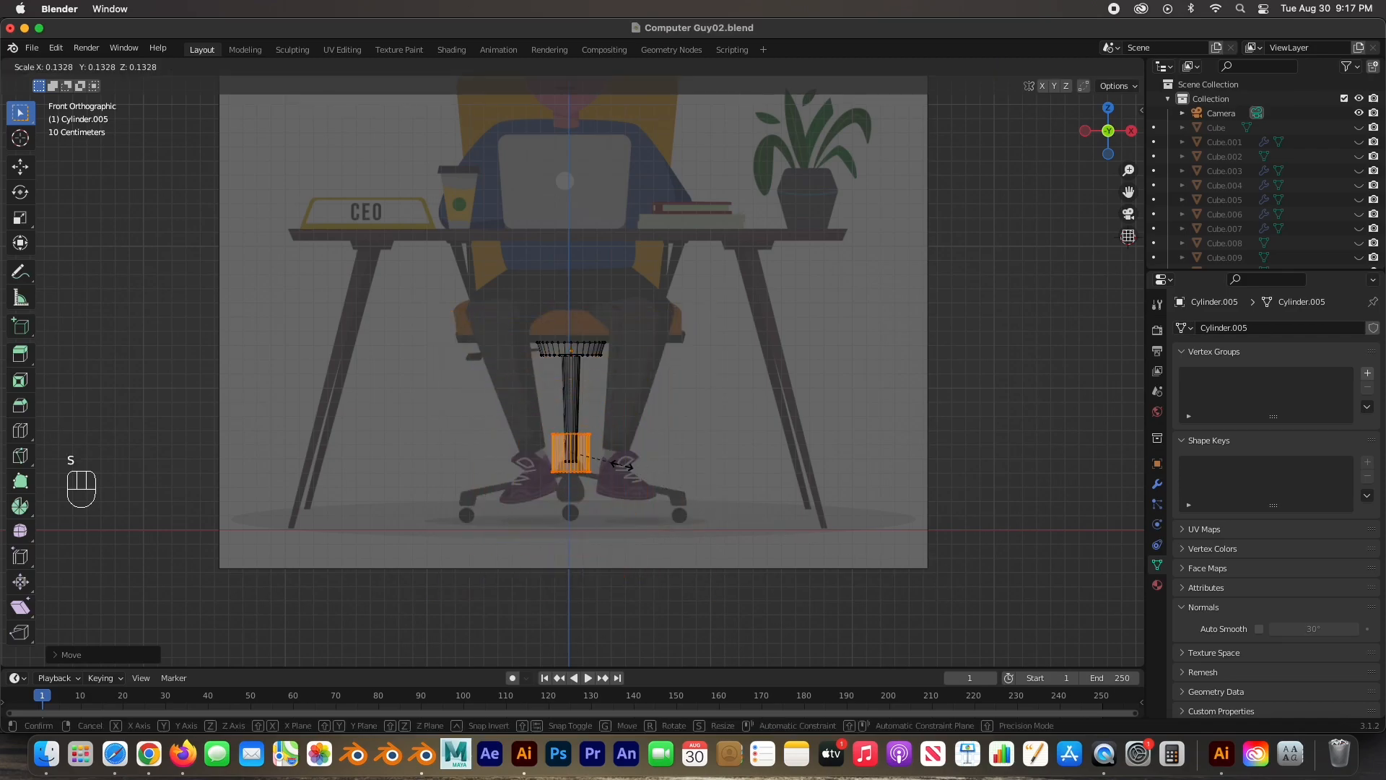
click(610, 464)
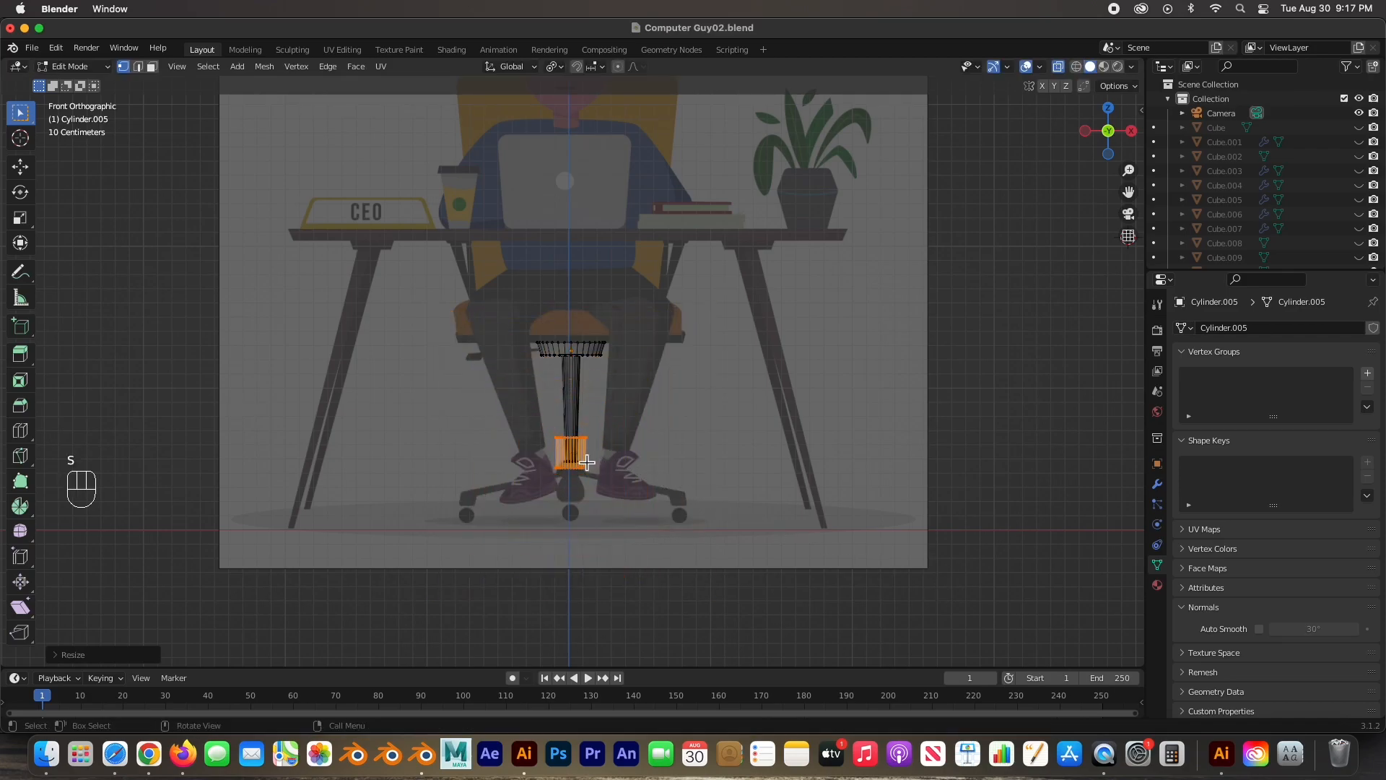
Step: Lower the hub cylinder's bottom ring along Z by about 0.06 m to the underside of the reference hub
key(KP_Decimal)
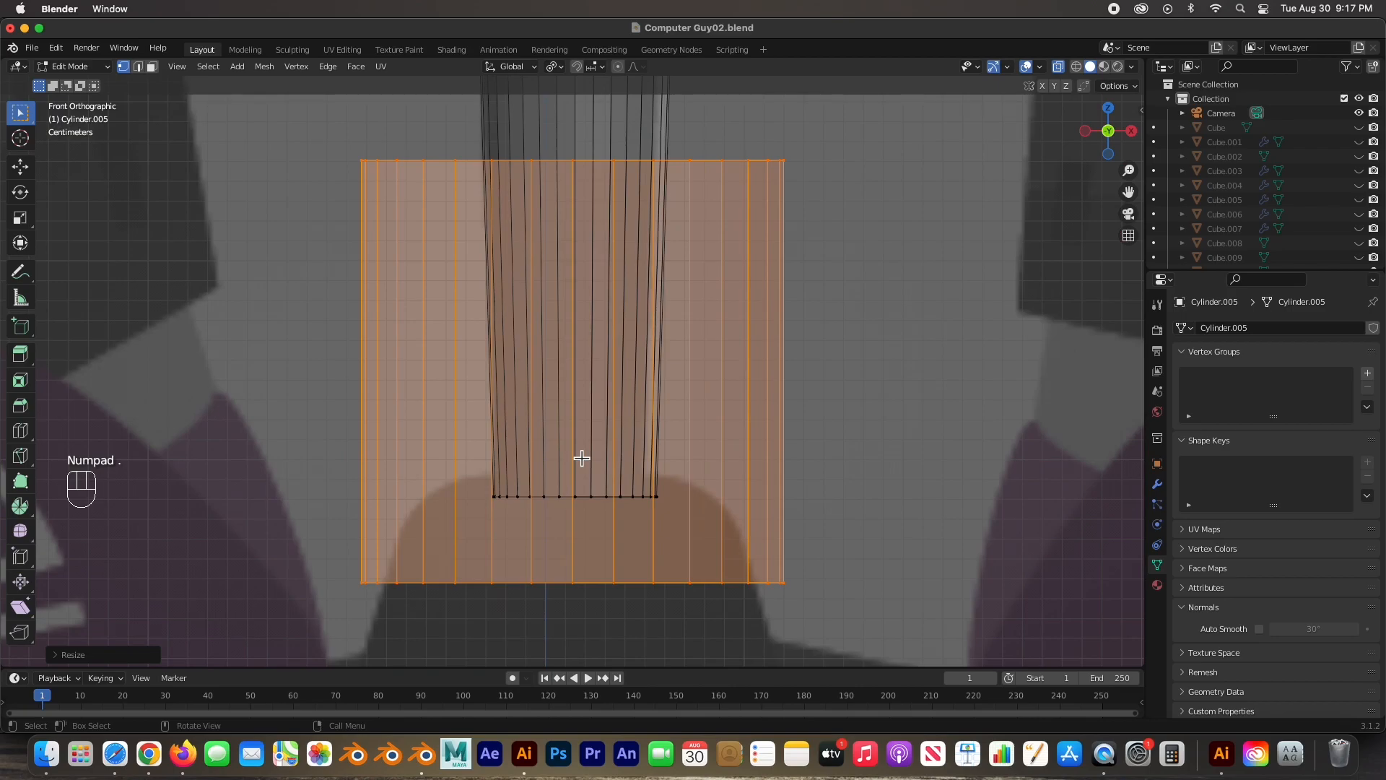
scroll(582, 458, down, 2)
drag(379, 496, 767, 541)
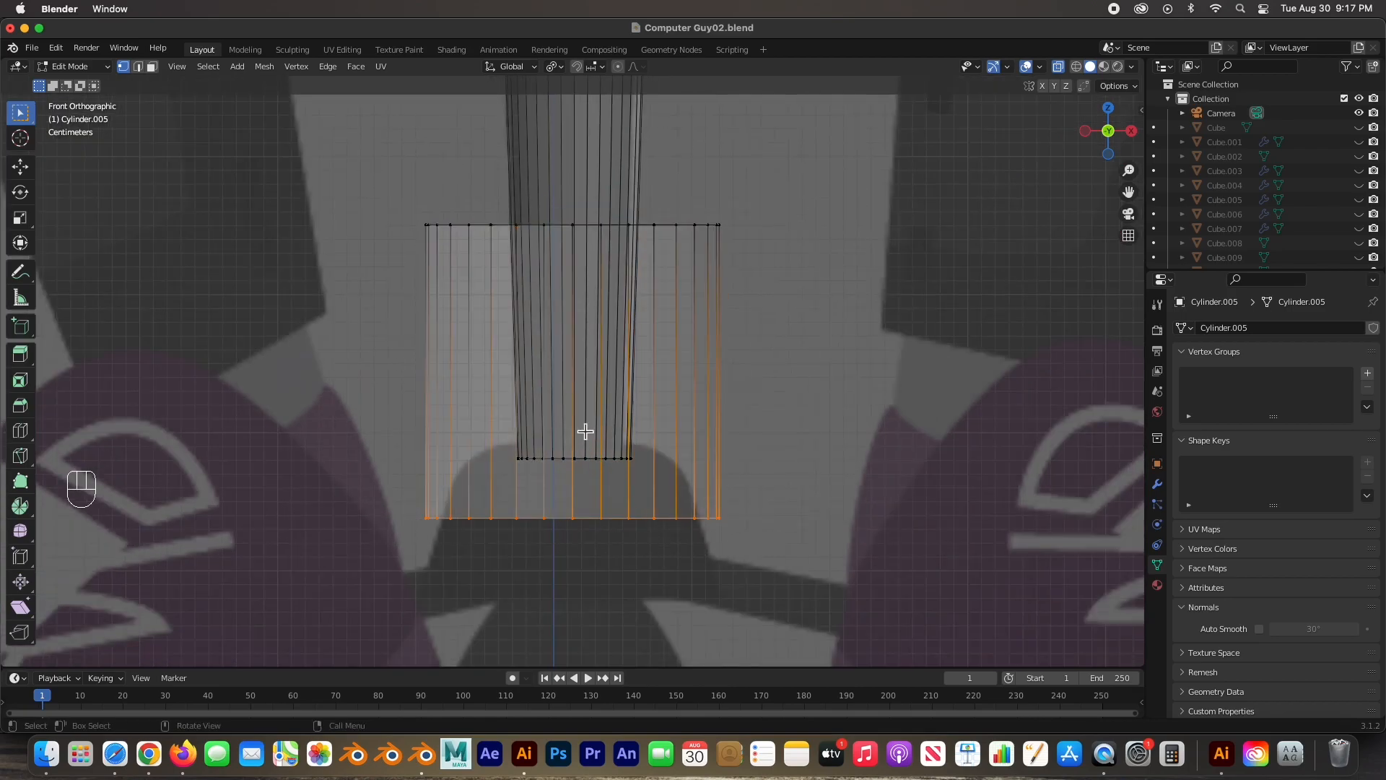
key(g)
key(z)
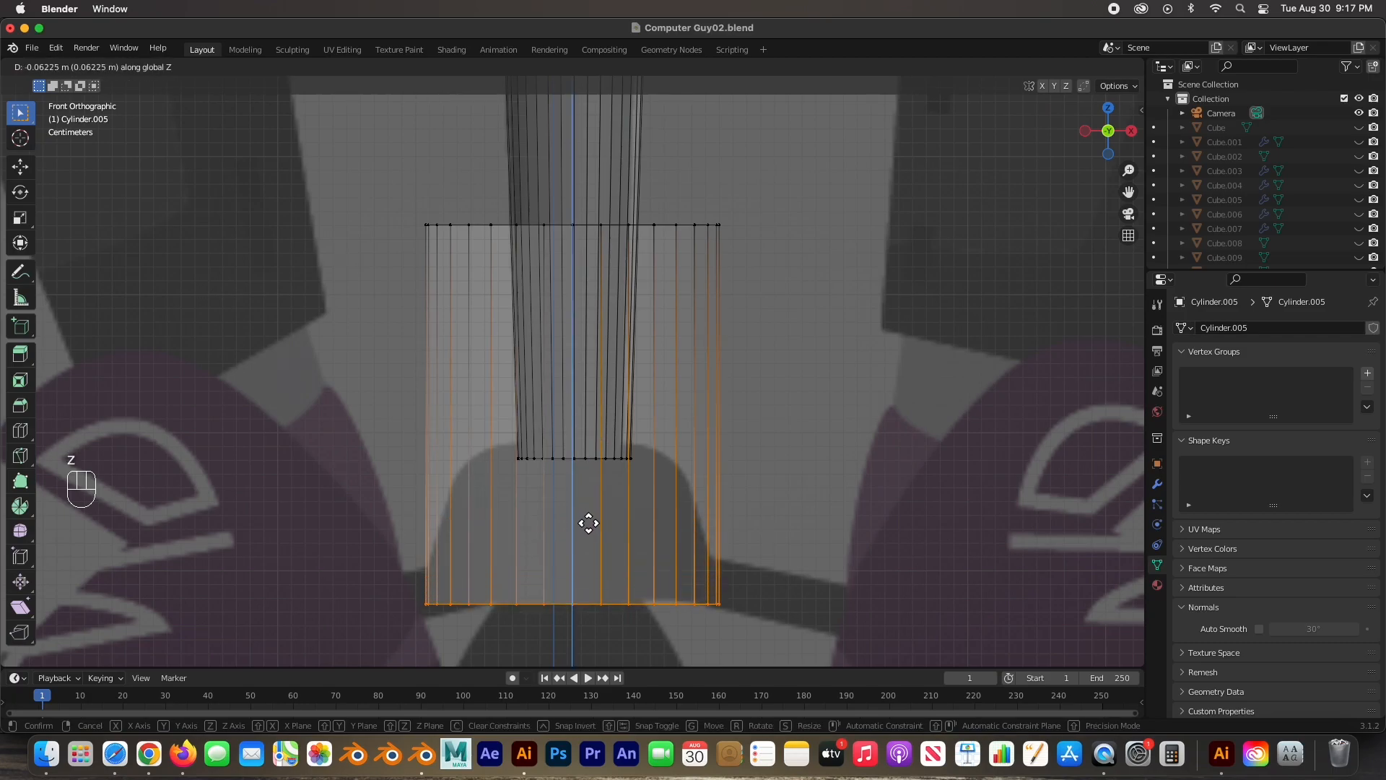
click(581, 516)
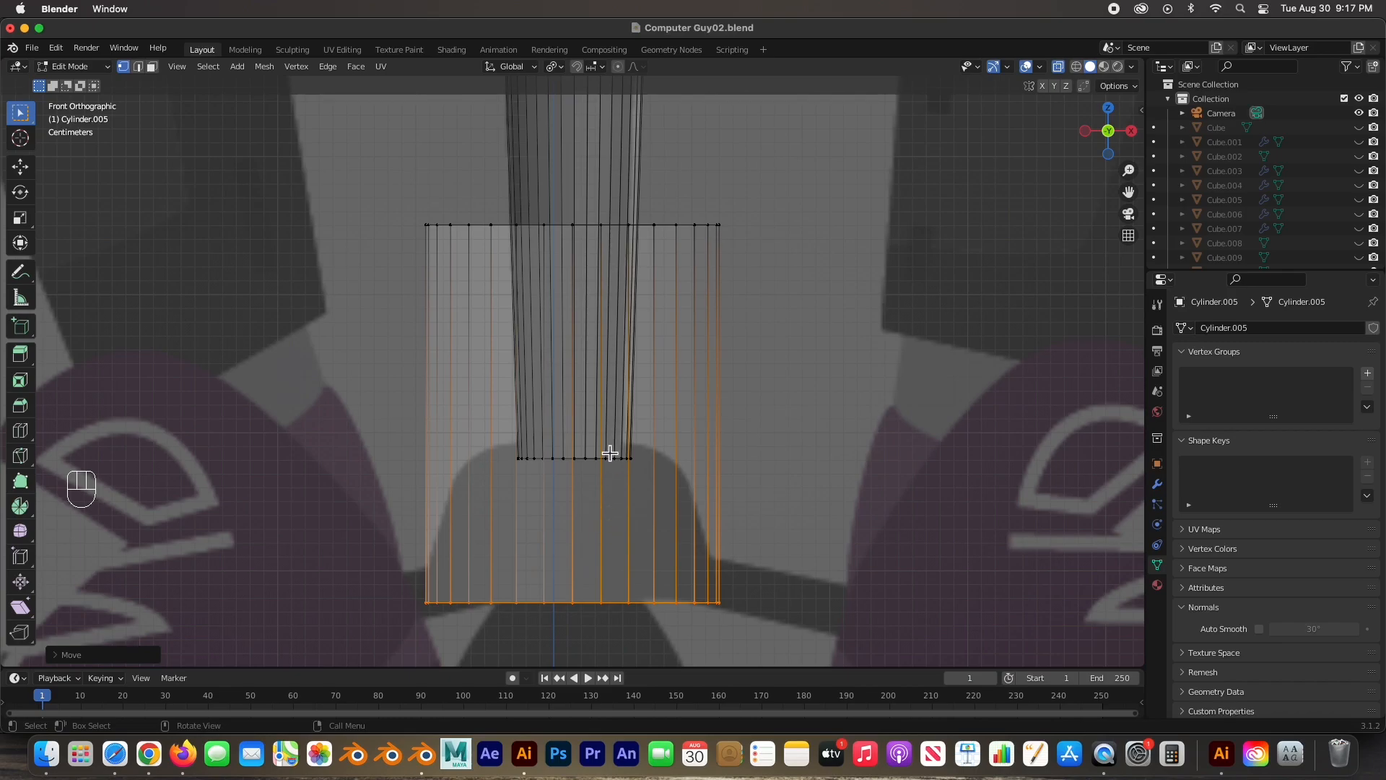
Step: Lower the hub cylinder's top ring along Z to the reference hub's top and scale it to about 0.8 to taper the sides
drag(379, 193, 762, 241)
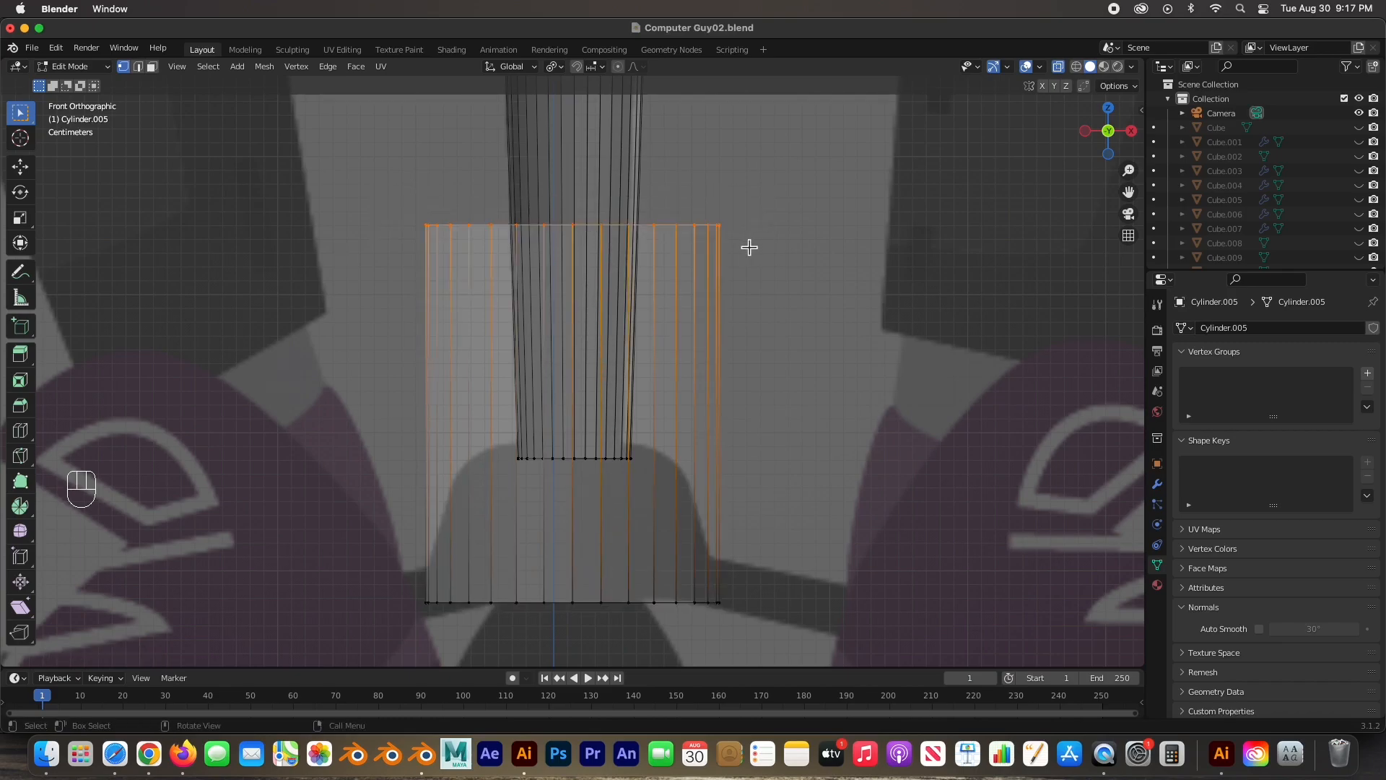
key(g)
key(z)
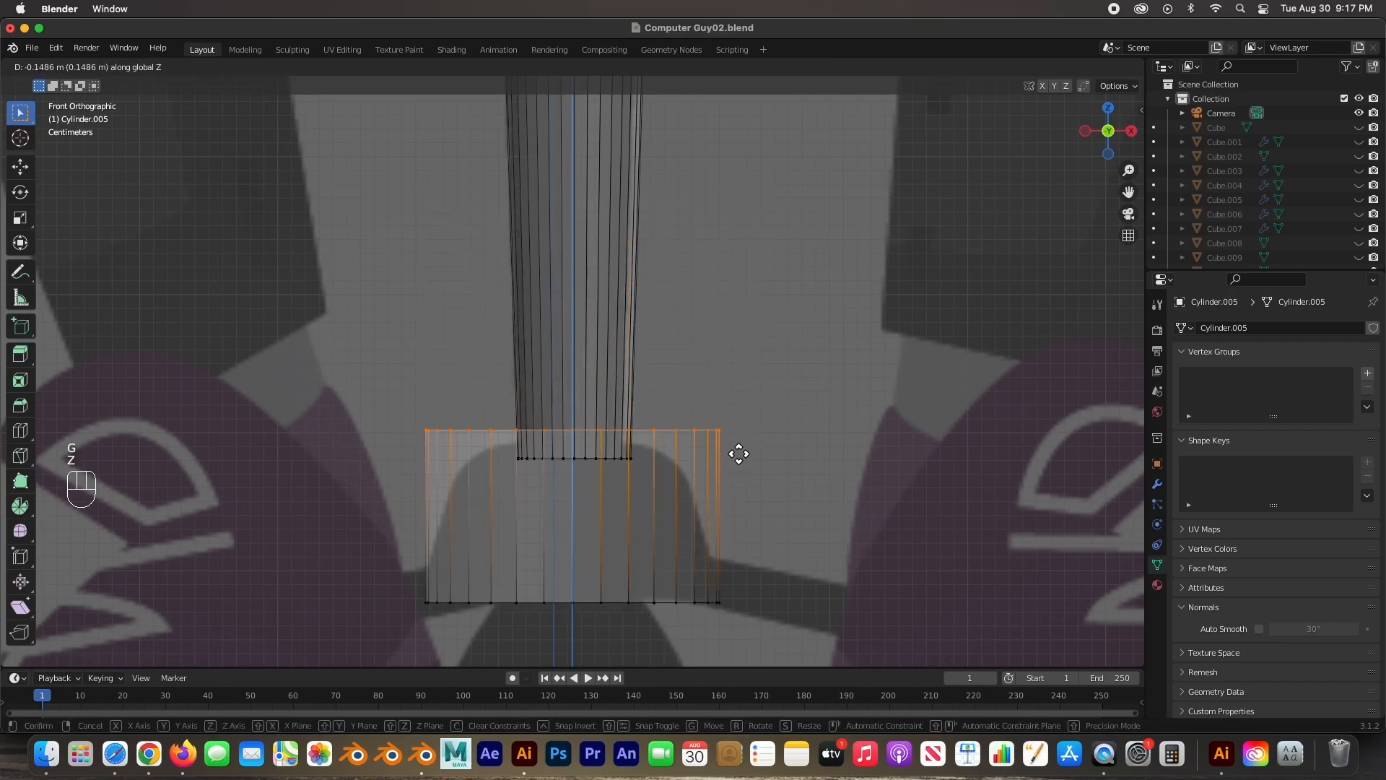
click(741, 461)
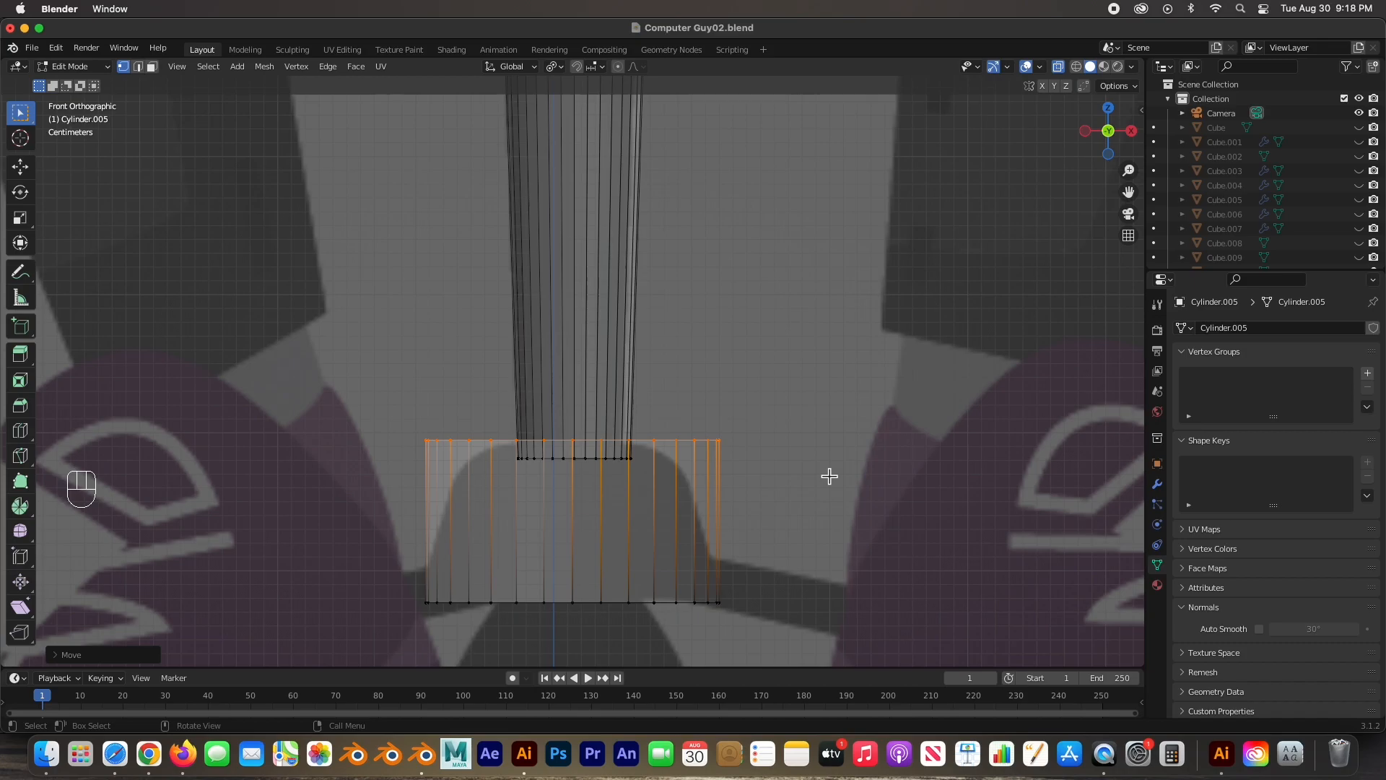
key(s)
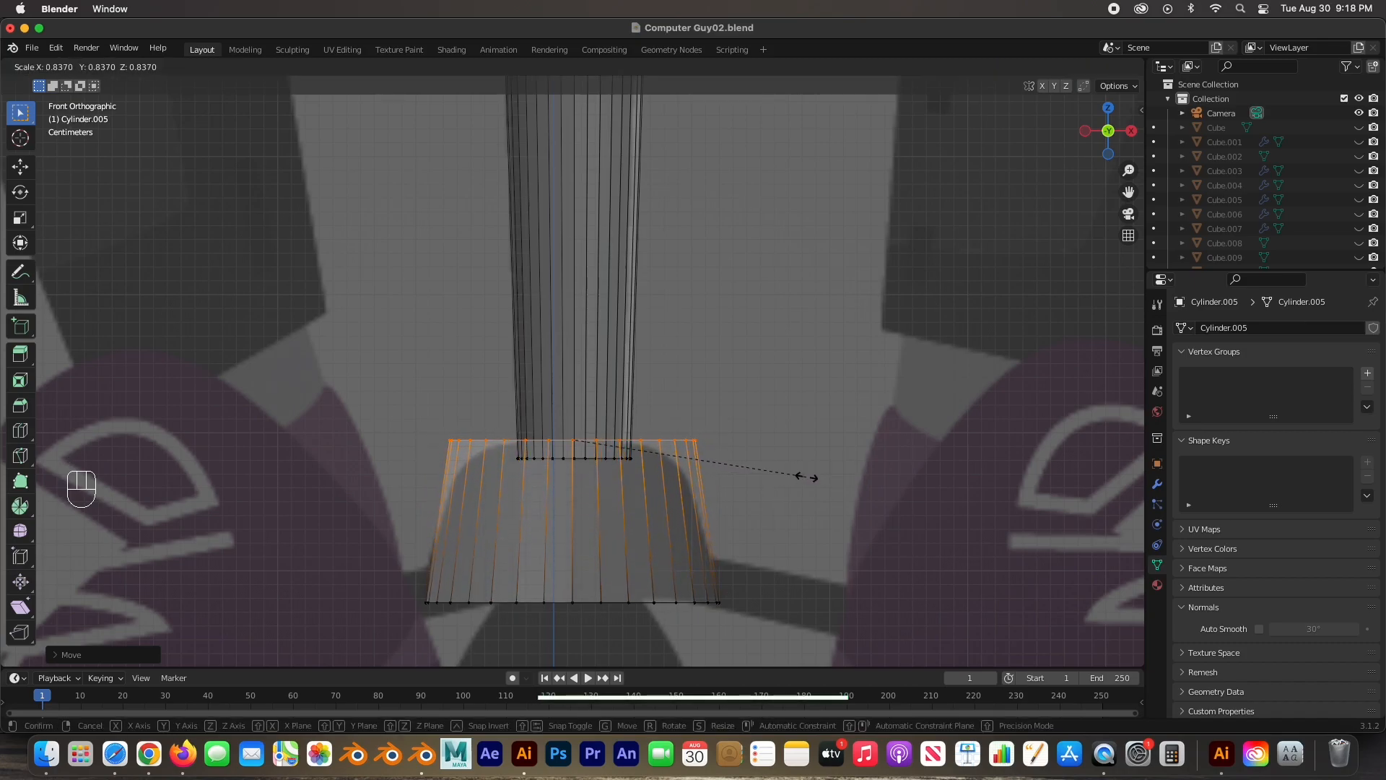
click(797, 477)
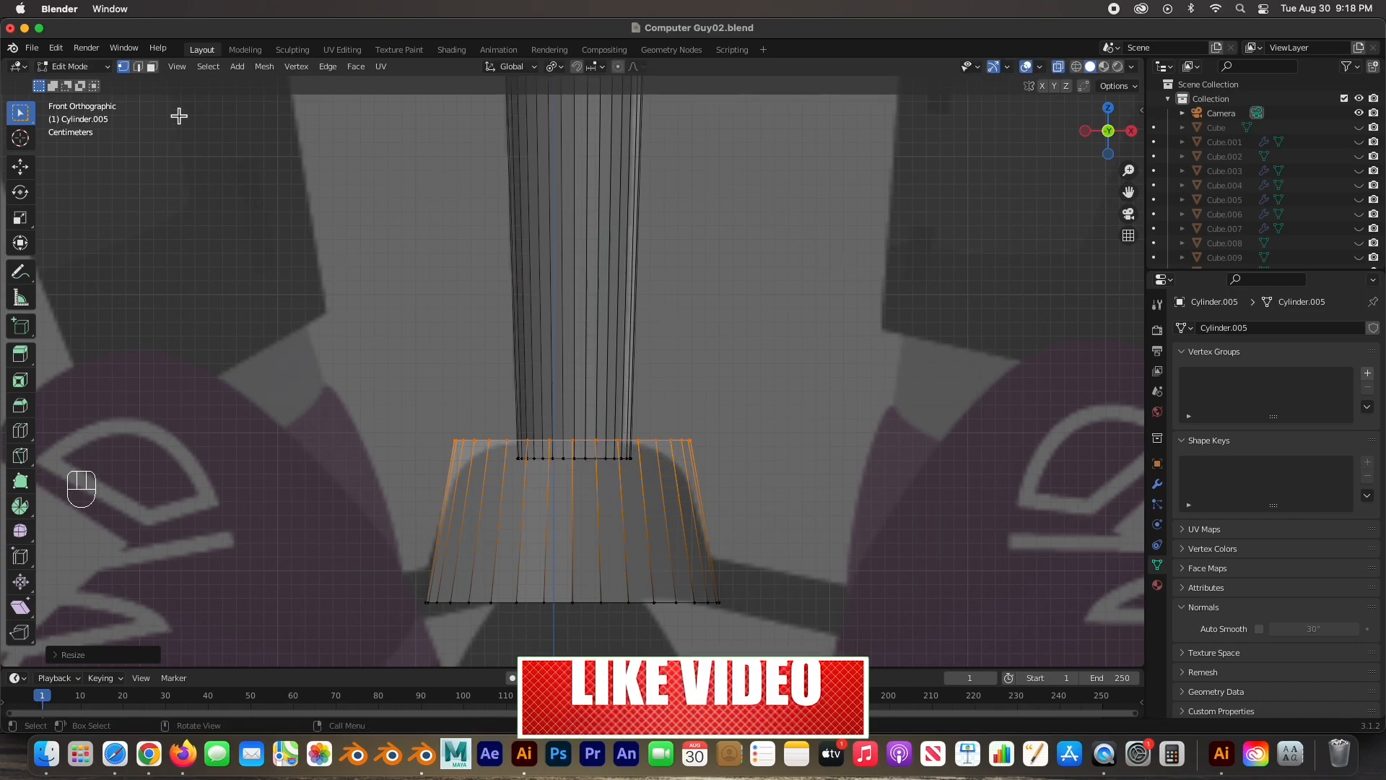
Step: In edge select mode, bevel the hub's top edge loop with 5 segments to match the rounded reference shape
click(138, 67)
drag(400, 418, 756, 449)
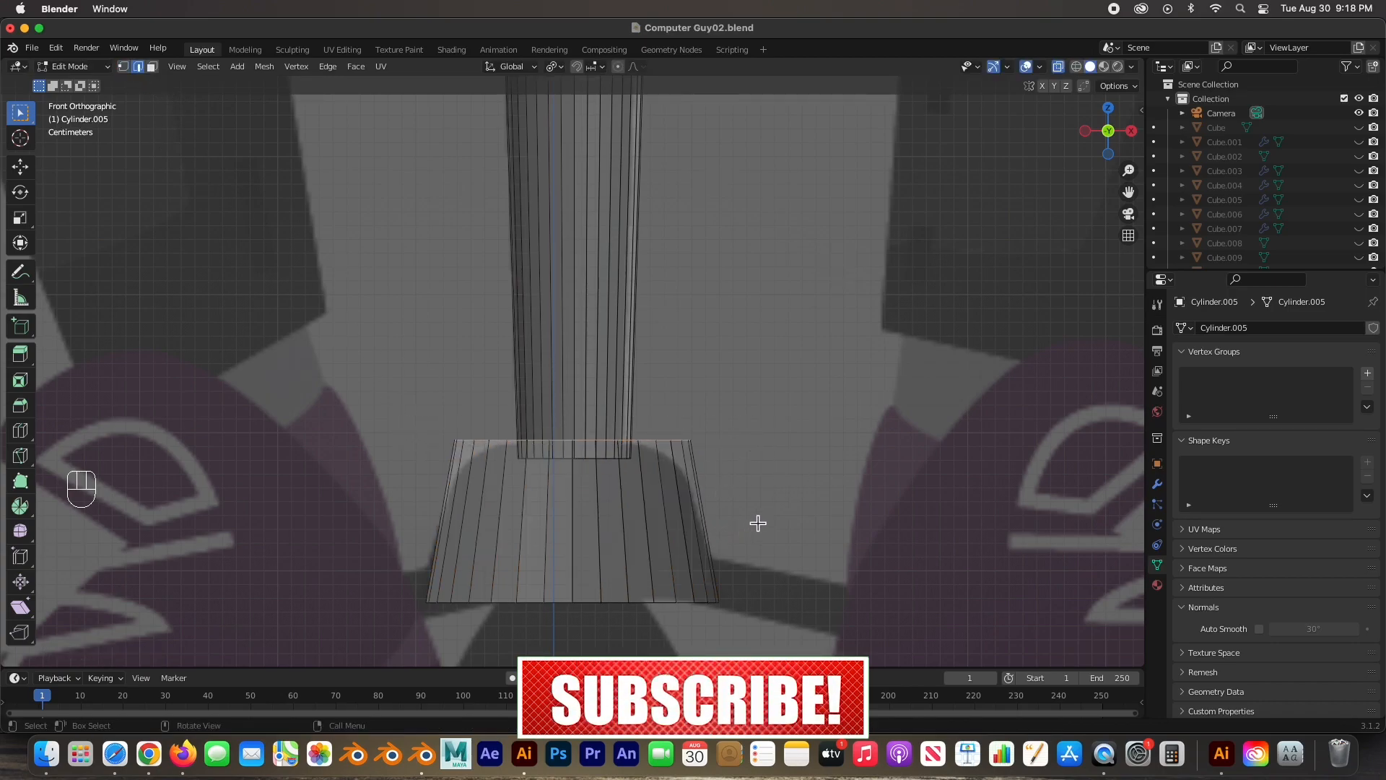
key(super+b)
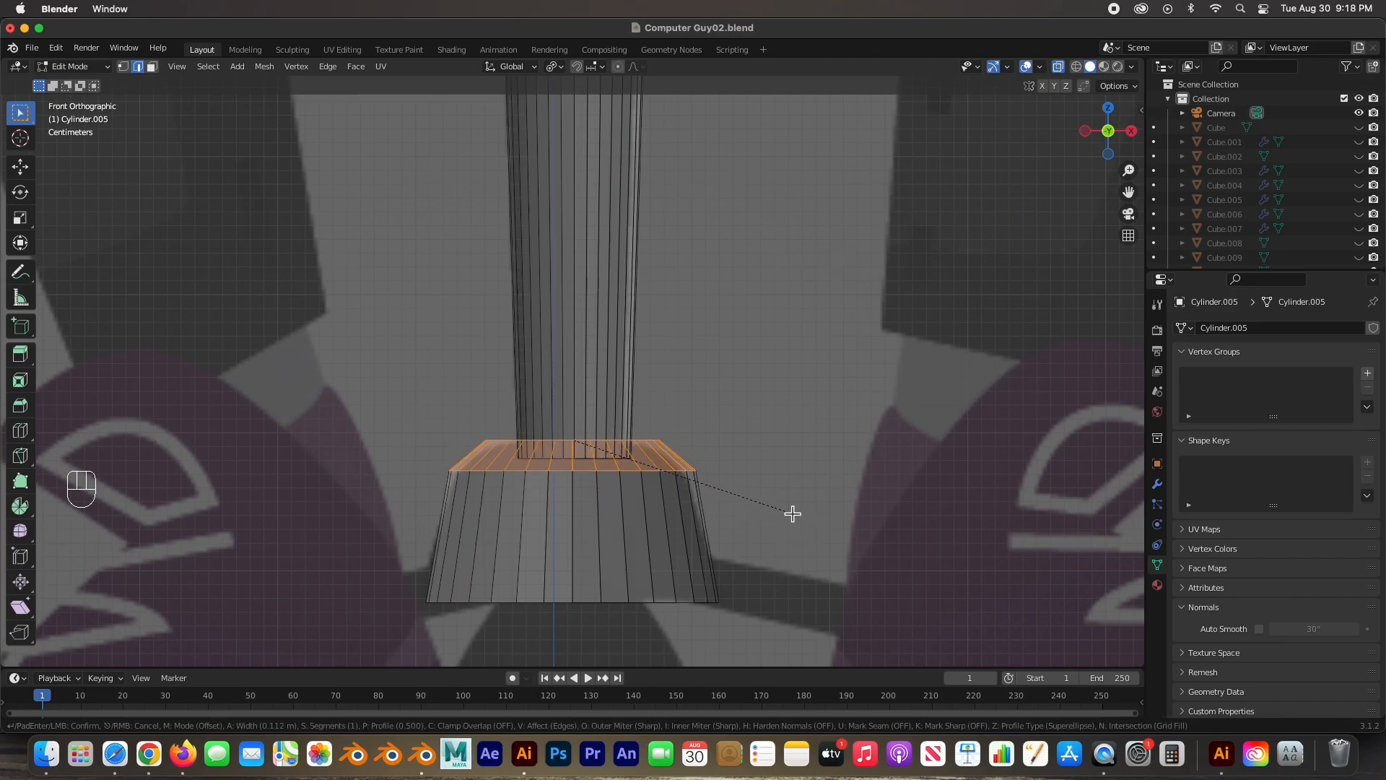
scroll(792, 513, up, 3)
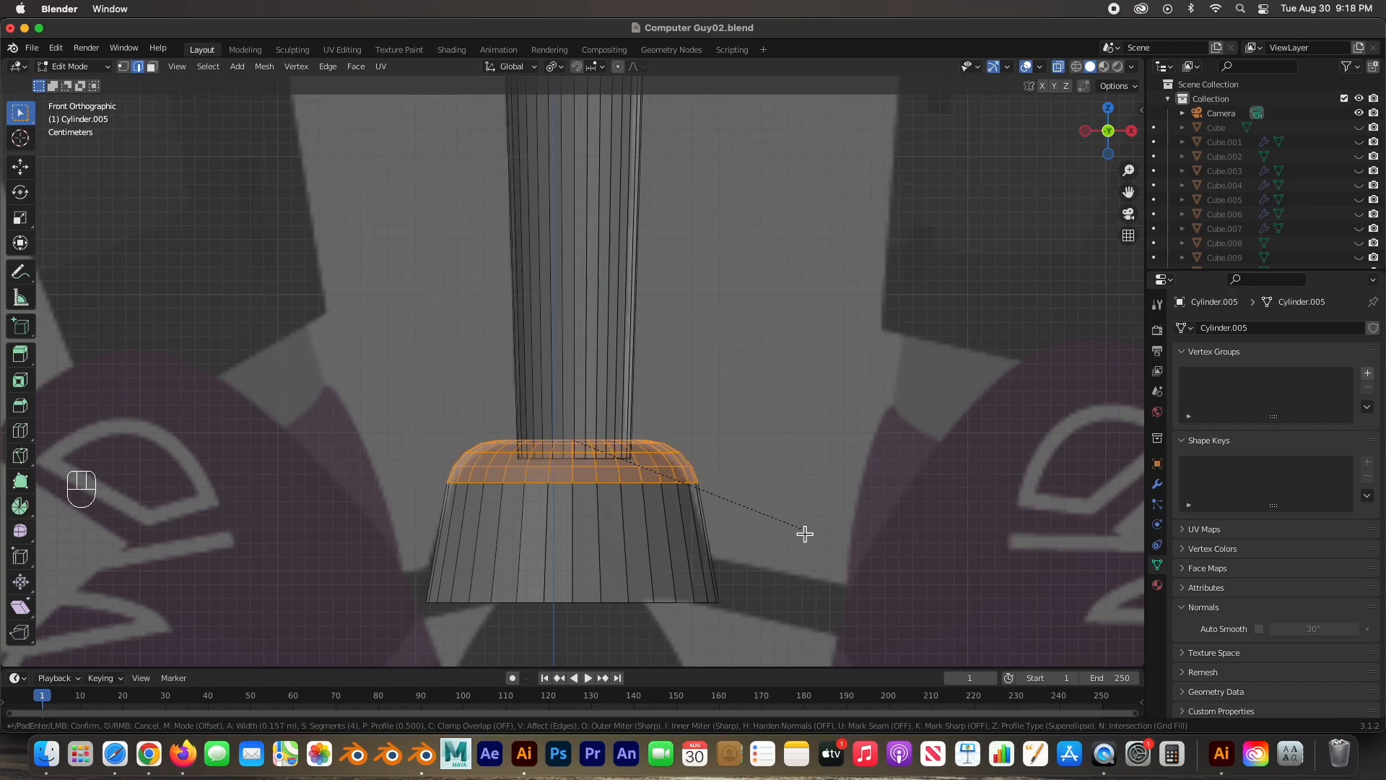
scroll(807, 548, up, 1)
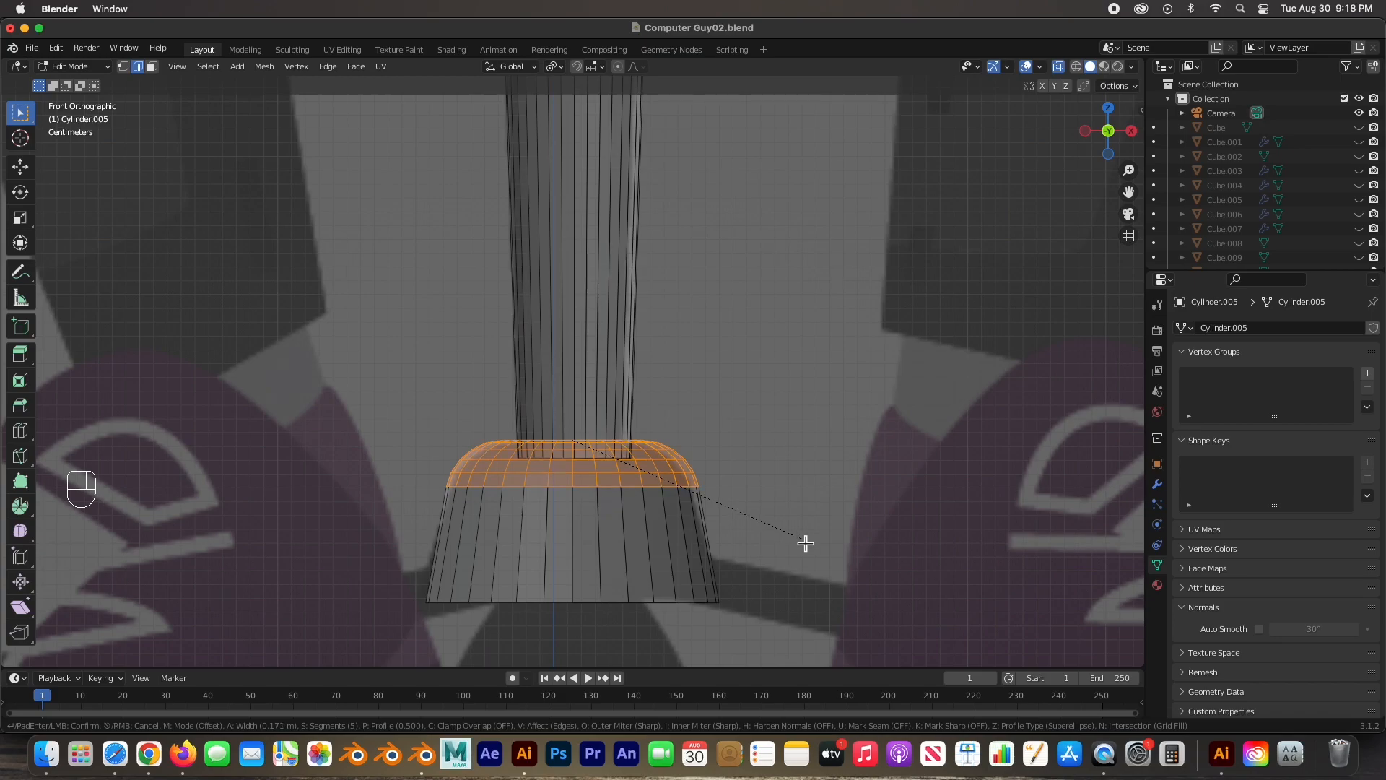
click(804, 541)
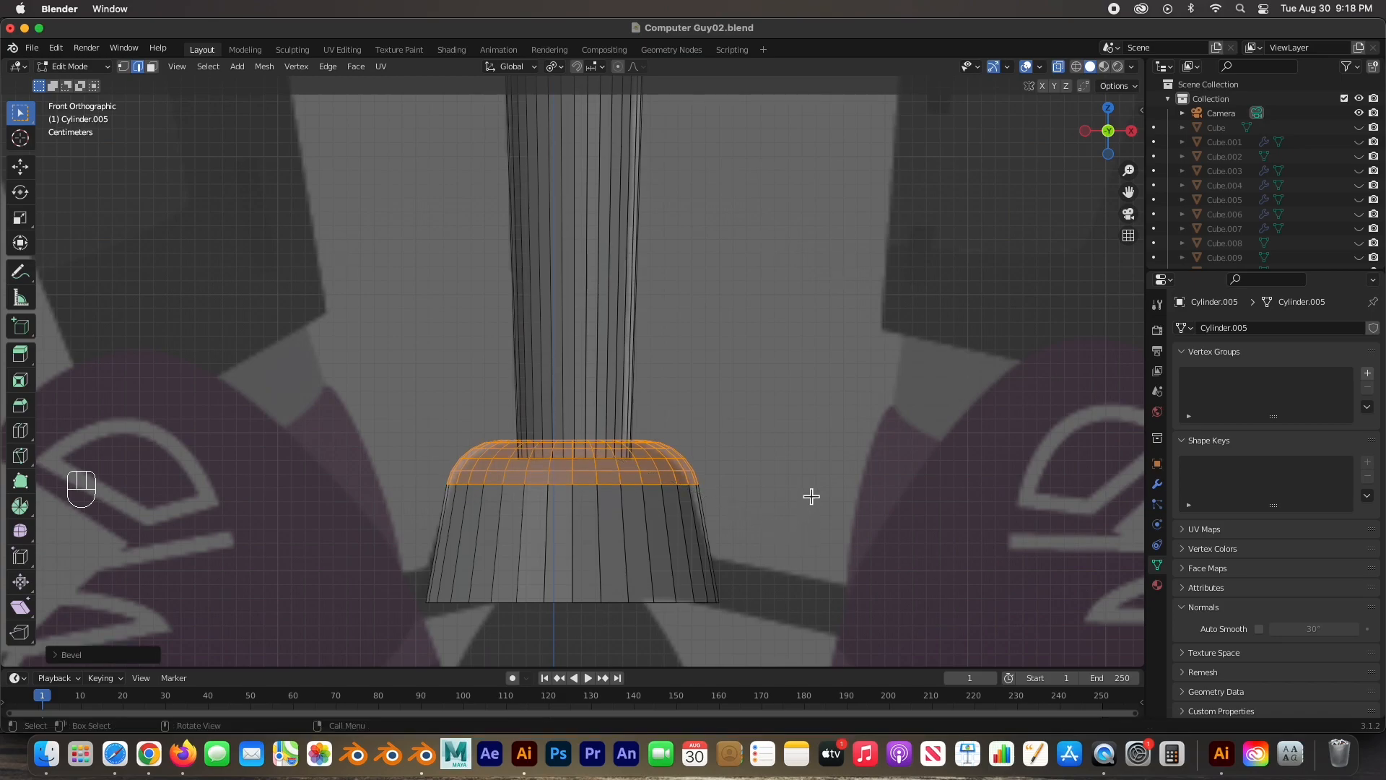
click(807, 456)
Step: Place the 3D cursor at the center of the hub's bottom edge, where the base legs meet
scroll(782, 454, down, 4)
scroll(777, 449, down, 2)
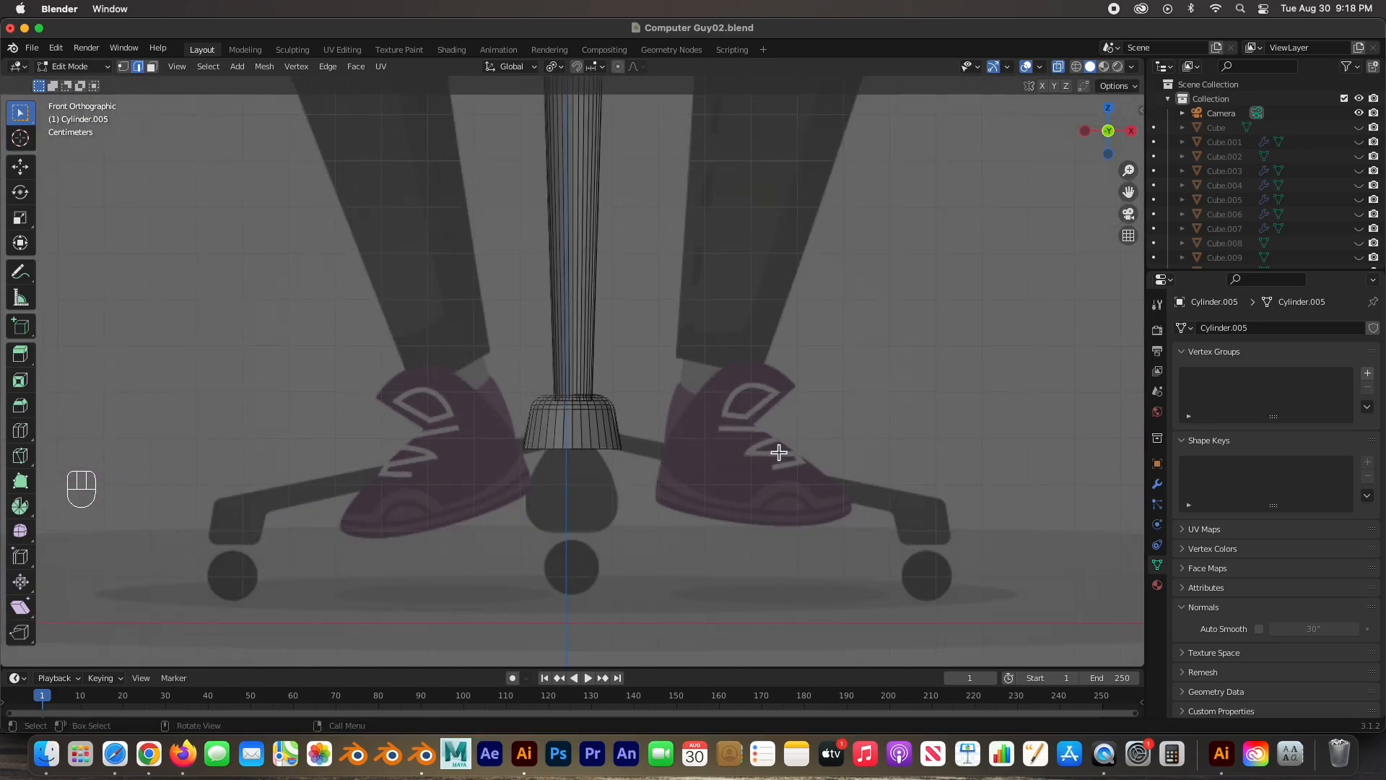
ctrl+middle_drag(628, 220, 625, 412)
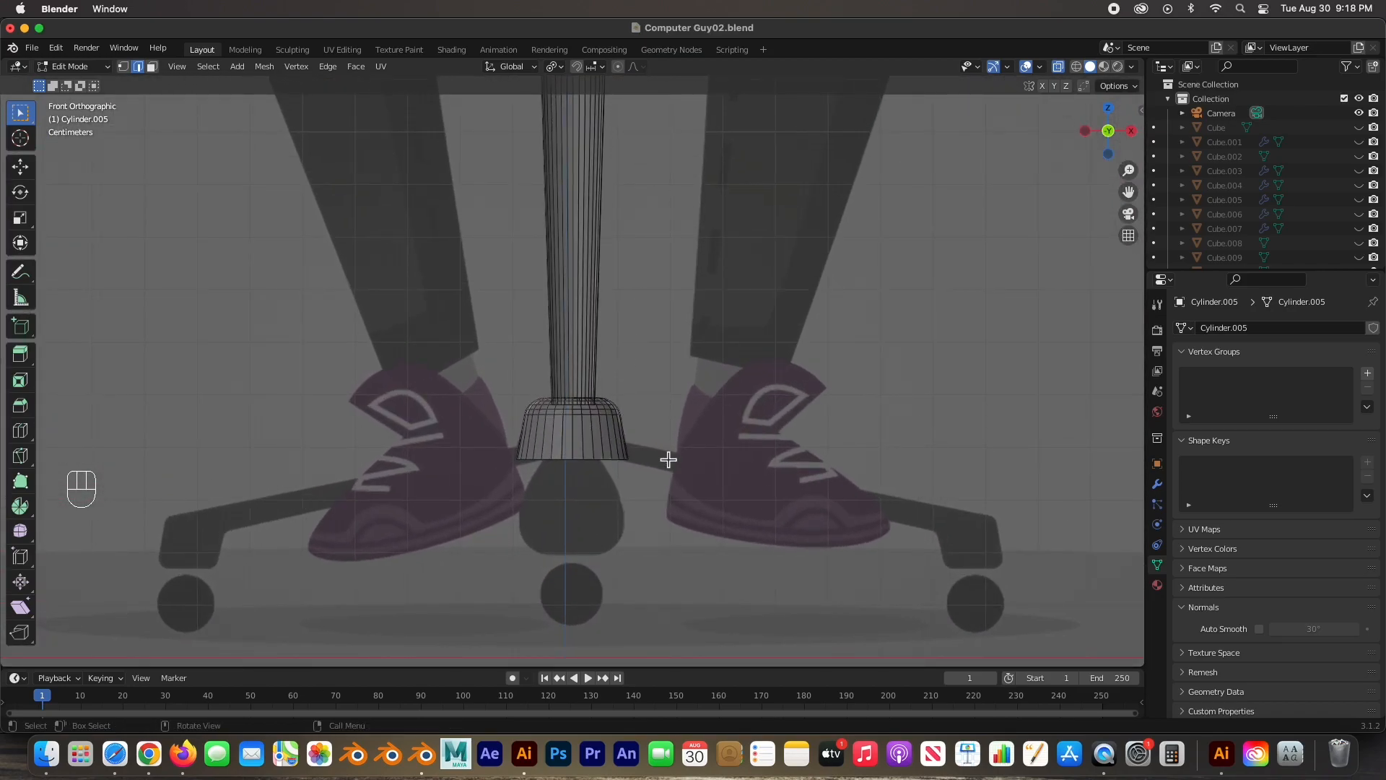
scroll(339, 379, down, 3)
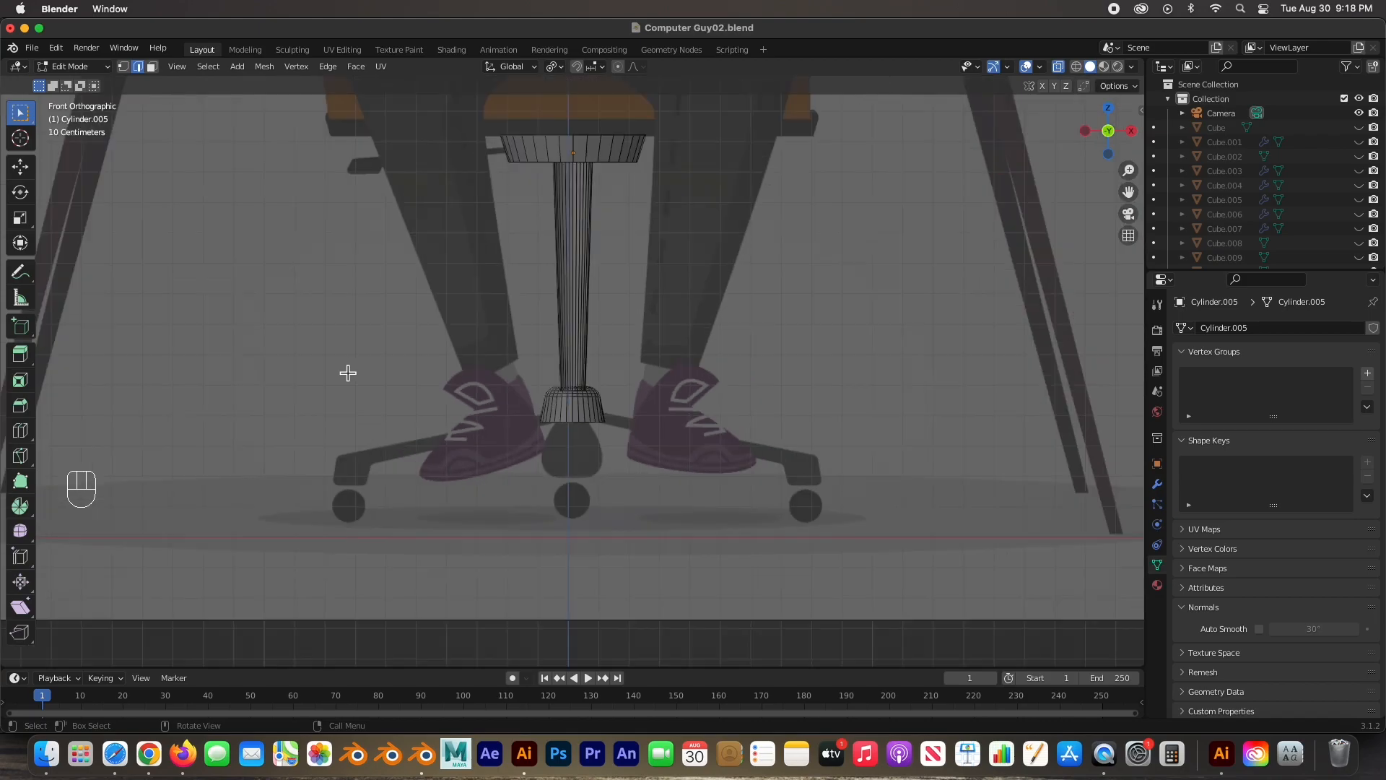
click(20, 138)
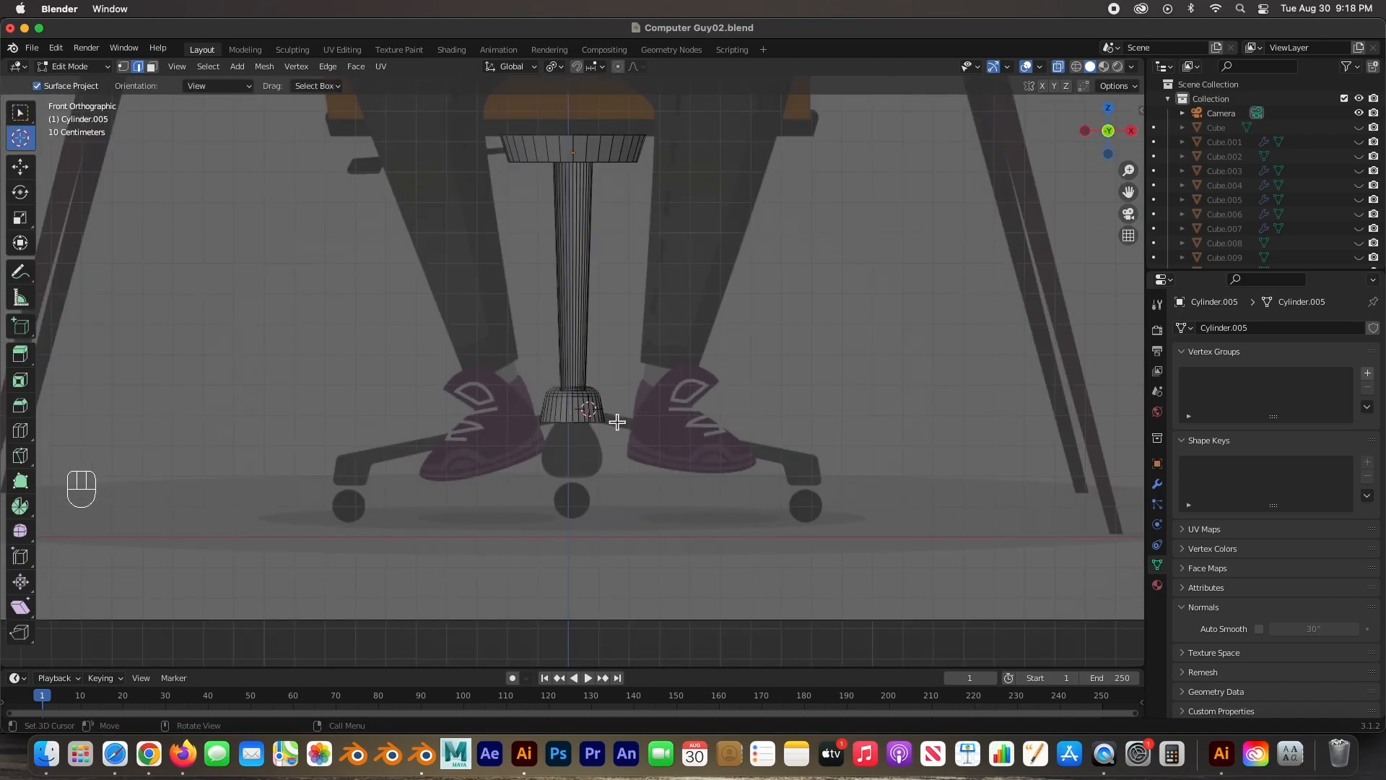
drag(588, 405, 577, 427)
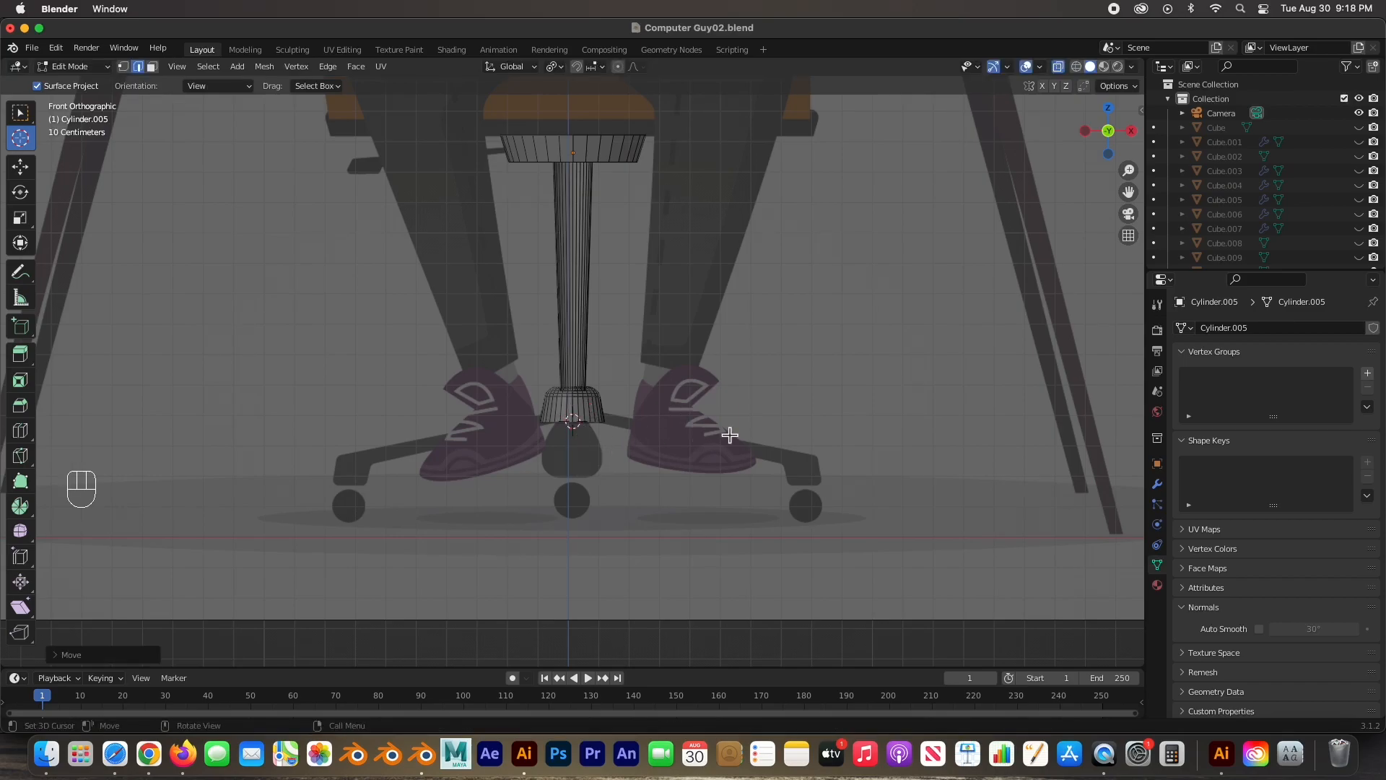
Step: Add a cube at the 3D cursor and scale it down to less than half the hub's width
key(shift+a)
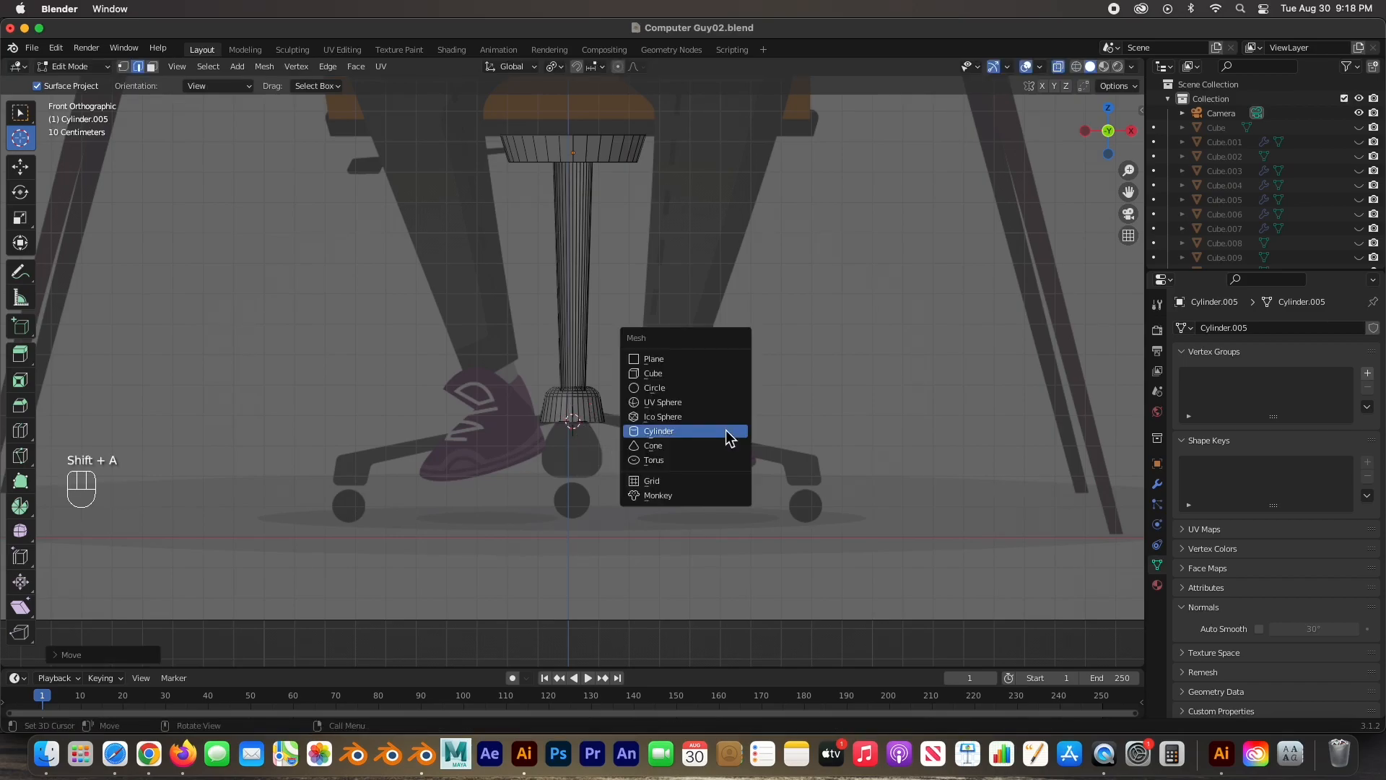
click(690, 373)
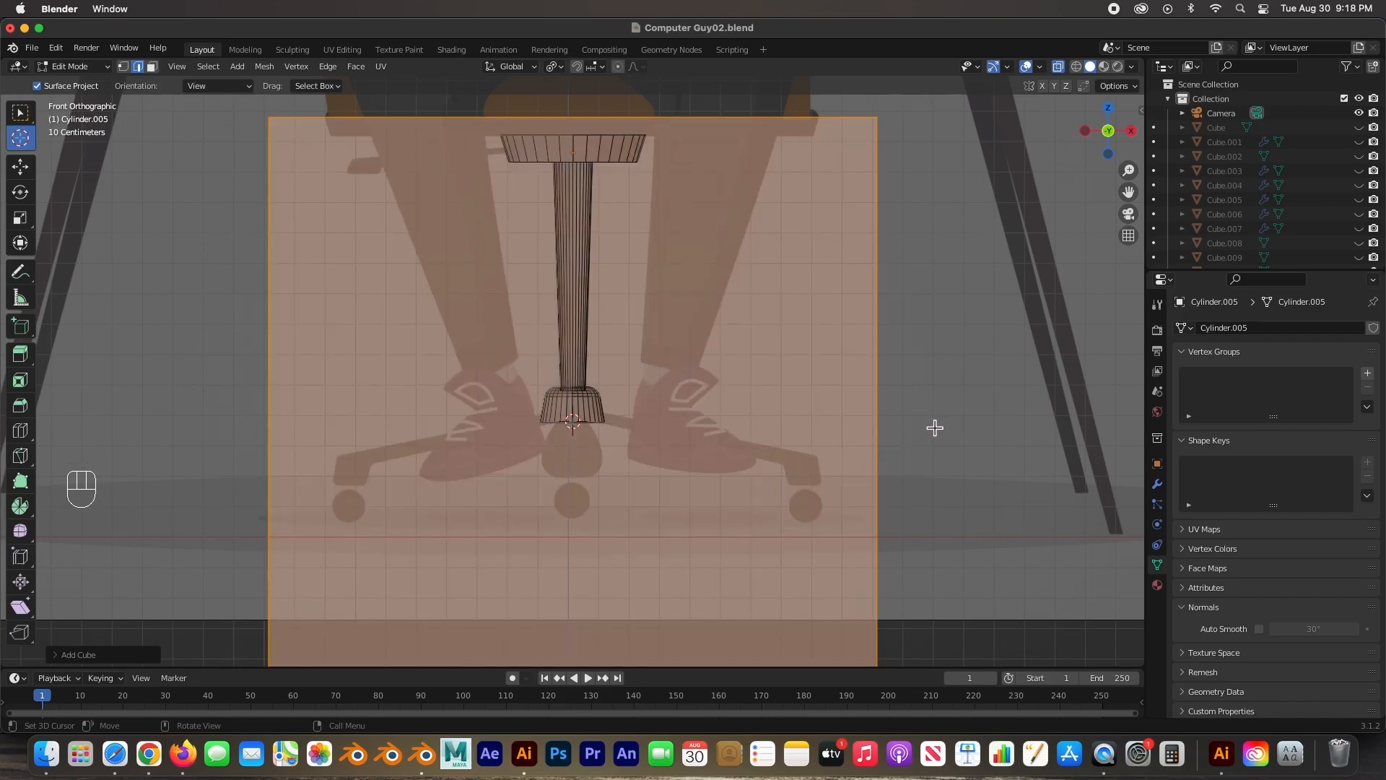
key(s)
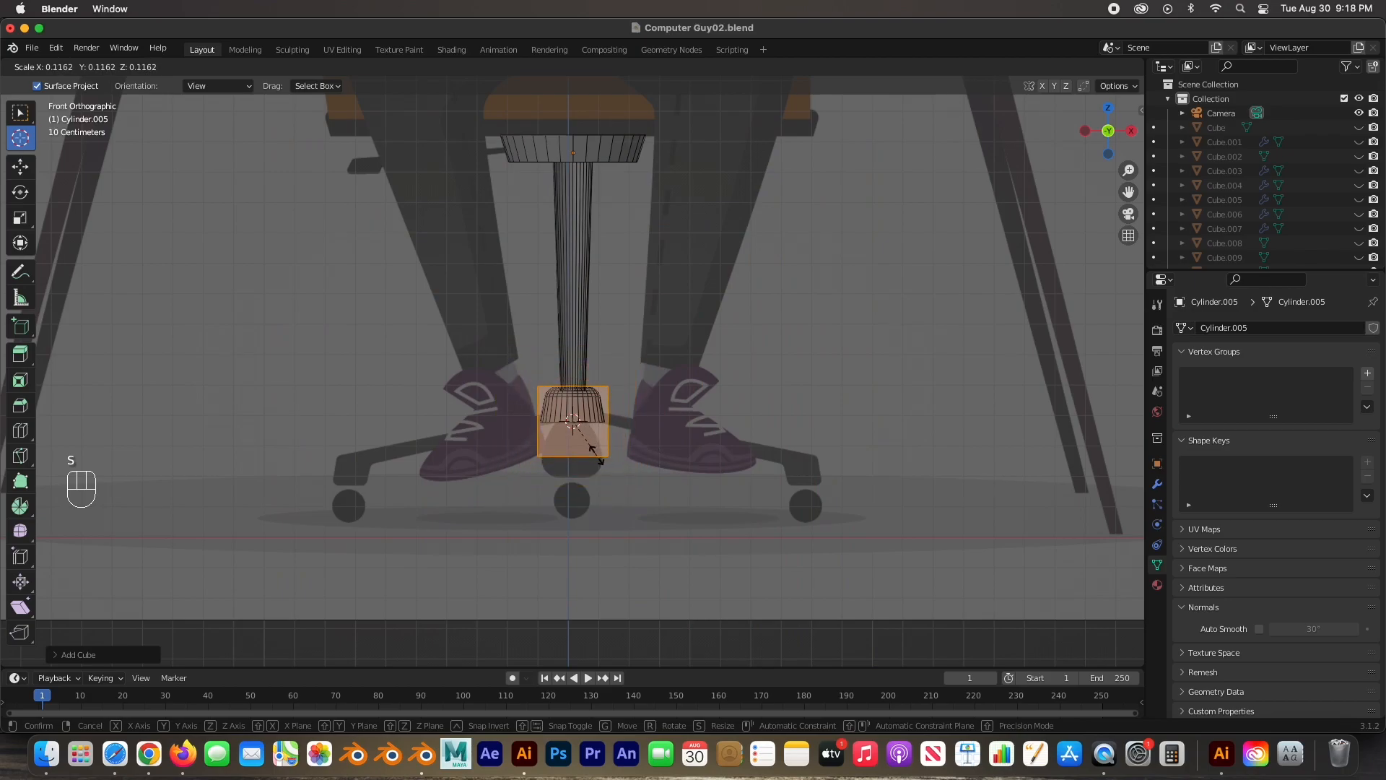
click(579, 429)
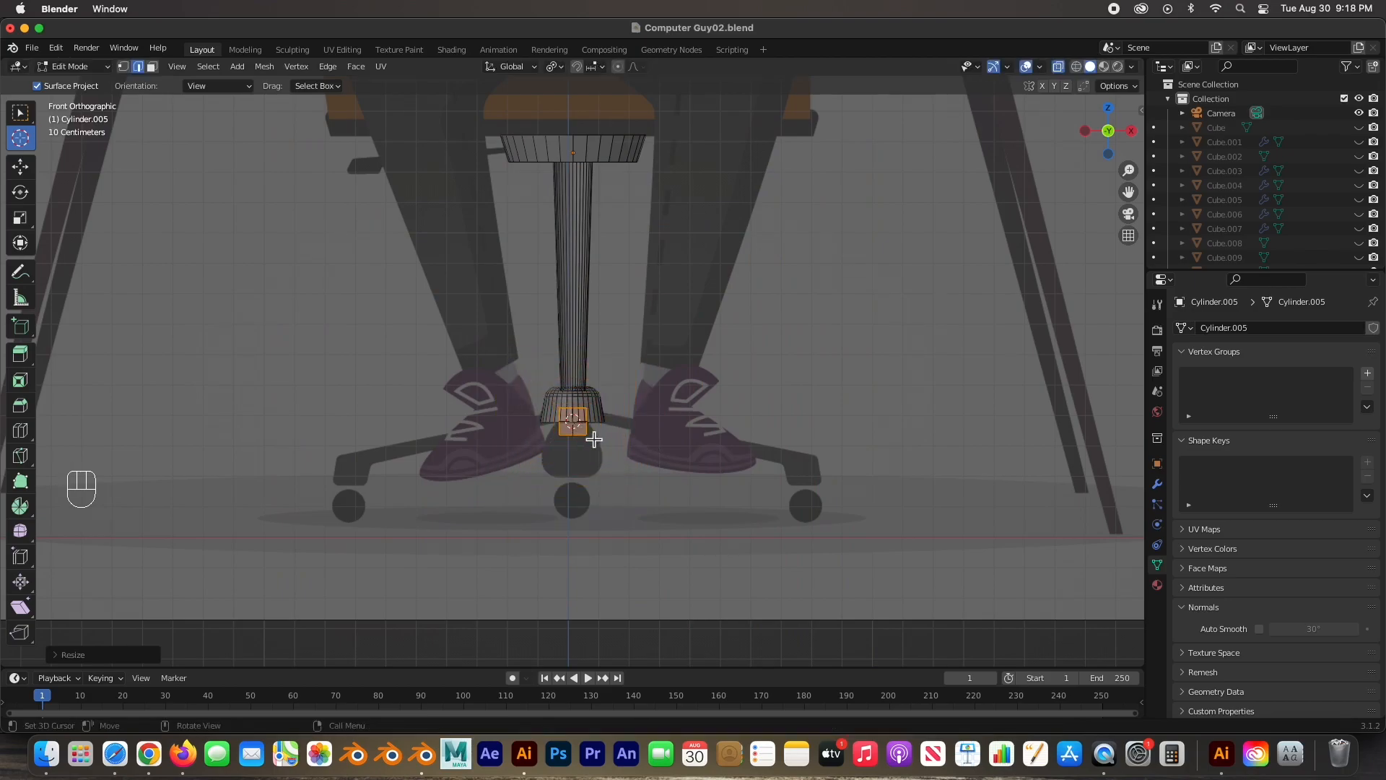
Step: Move the small cube about 0.05 m along X and 0.045 m up so it sits inside the hub's right half
scroll(616, 426, up, 5)
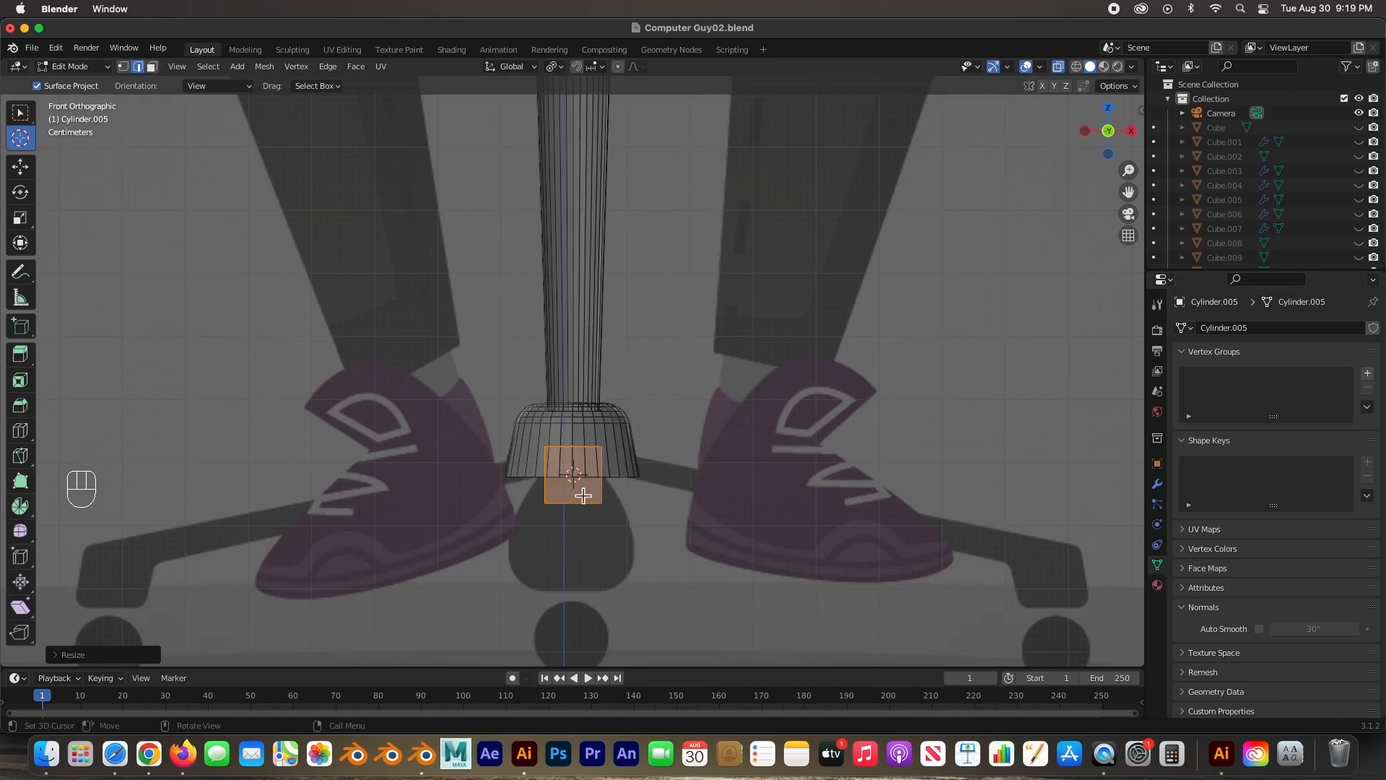
key(g)
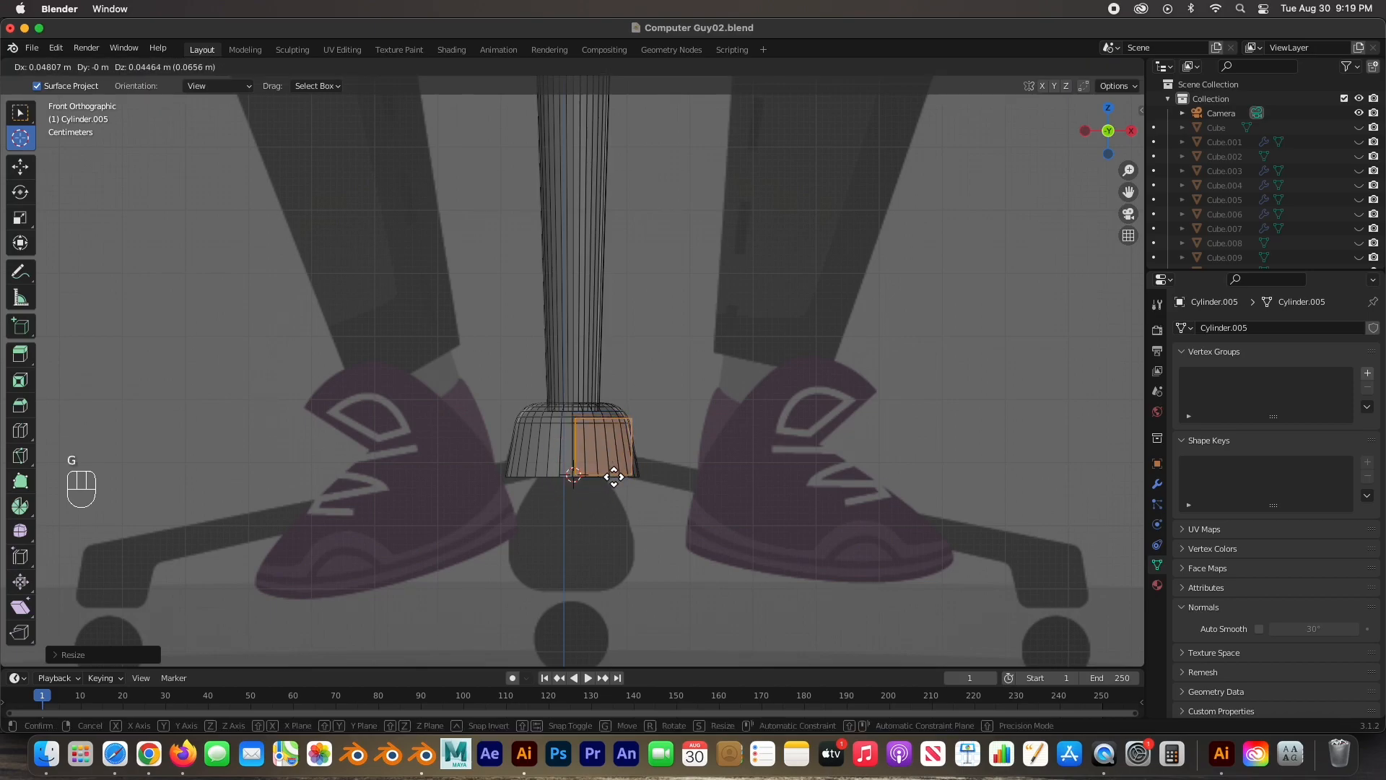
click(614, 472)
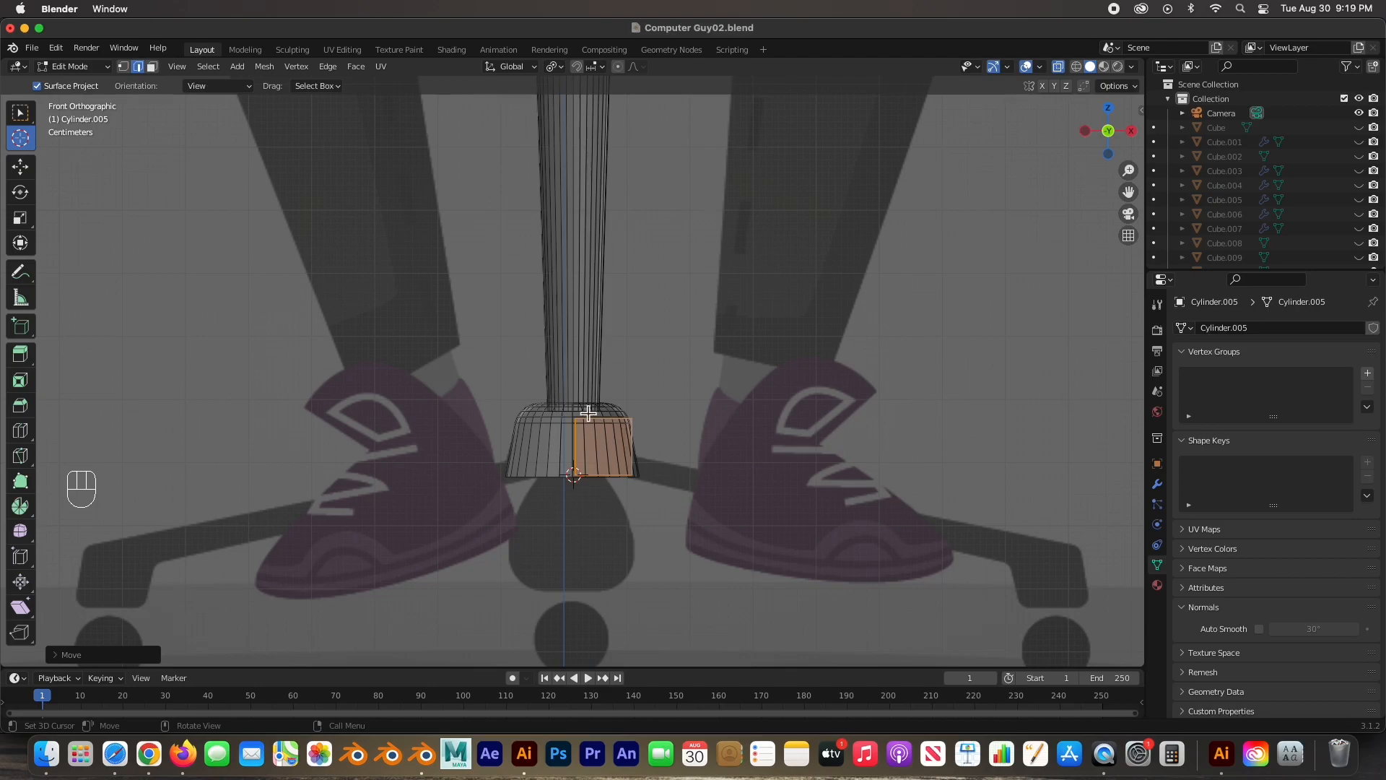
Step: In vertex select mode, lower the cube's top vertices along Z by about 0.05 m to match the reference leg's thickness
click(124, 67)
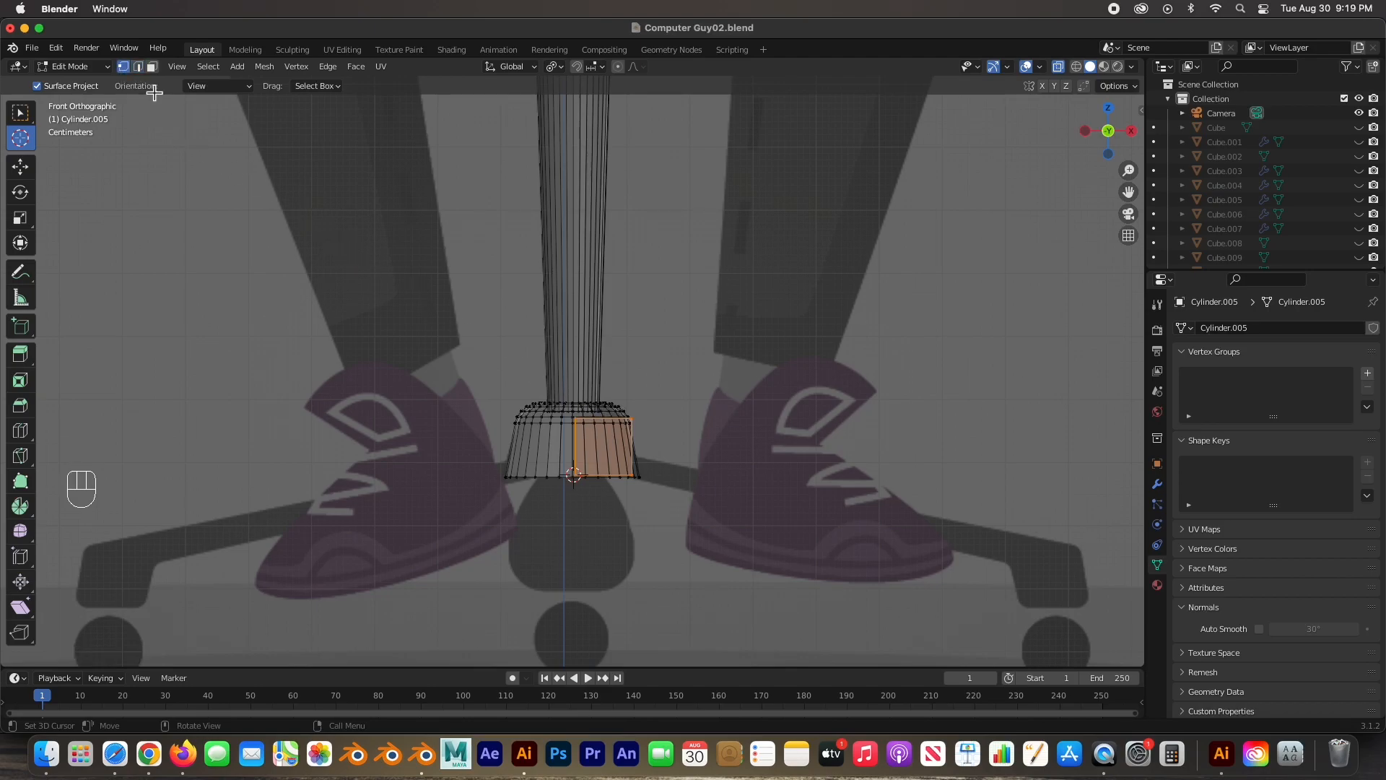
click(698, 431)
key(w)
drag(666, 412, 574, 431)
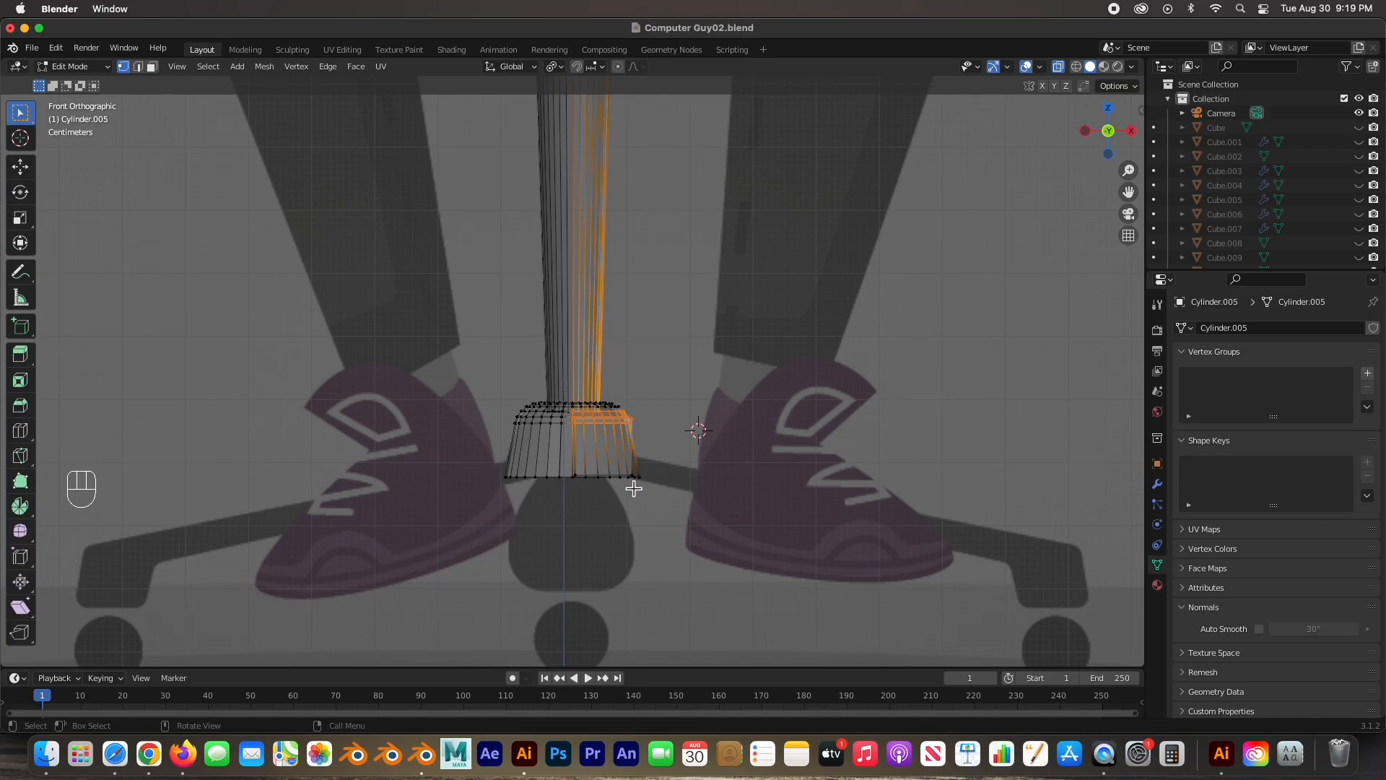
scroll(643, 449, up, 3)
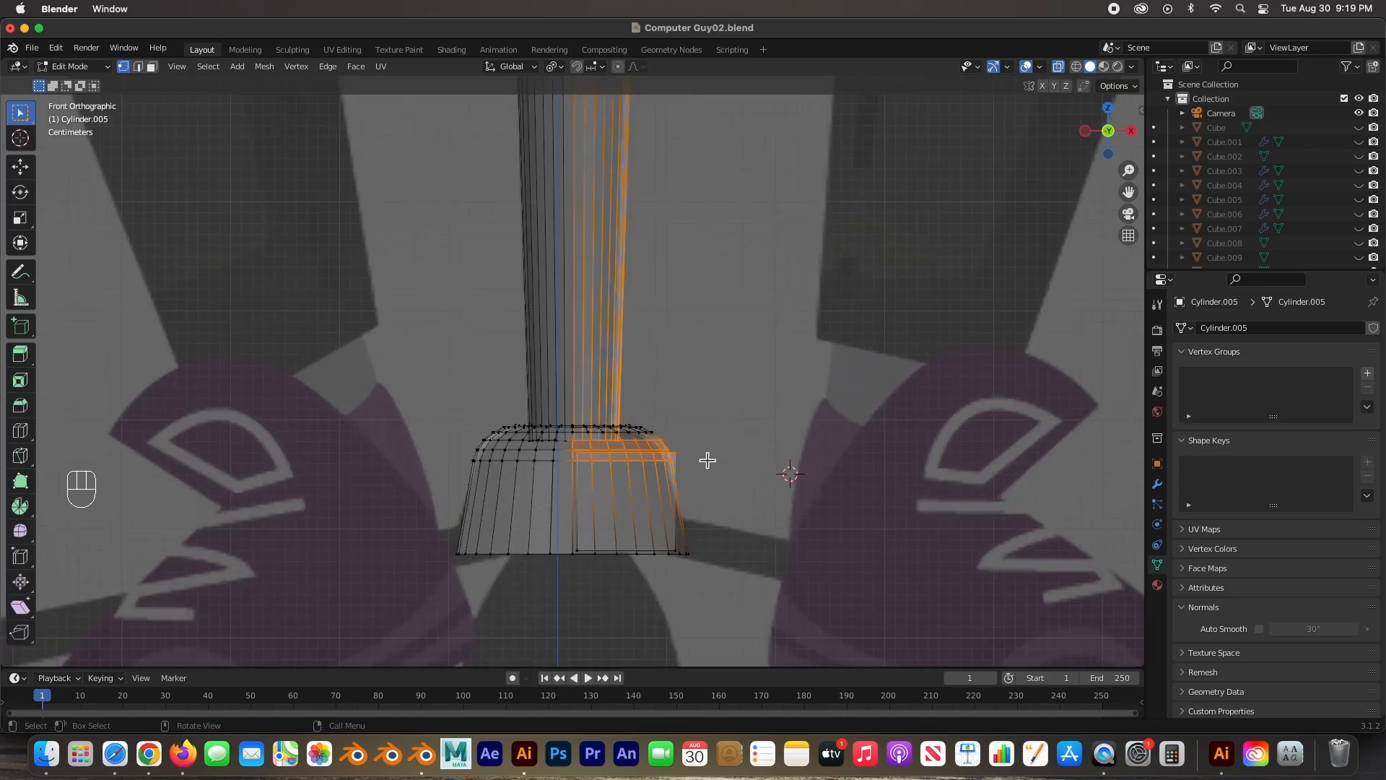
click(569, 450)
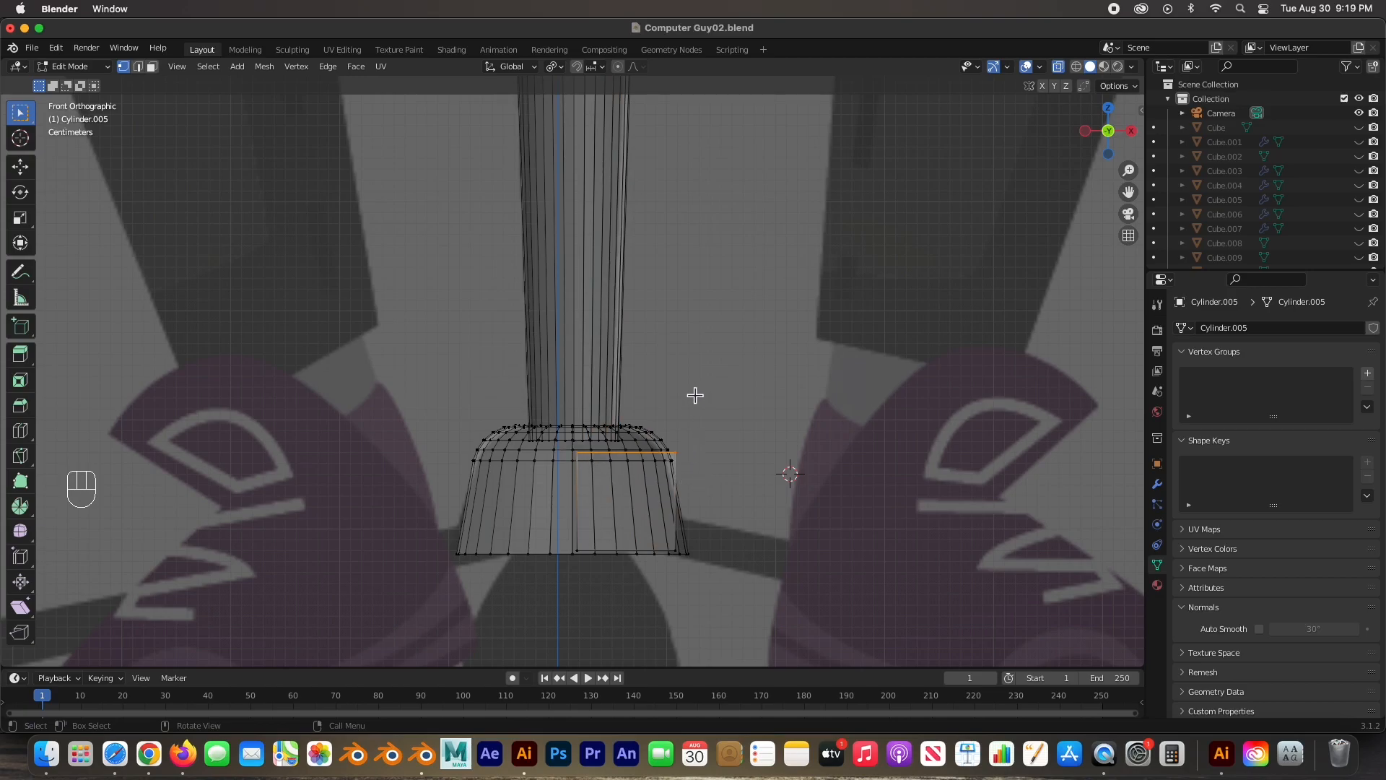
key(g)
key(z)
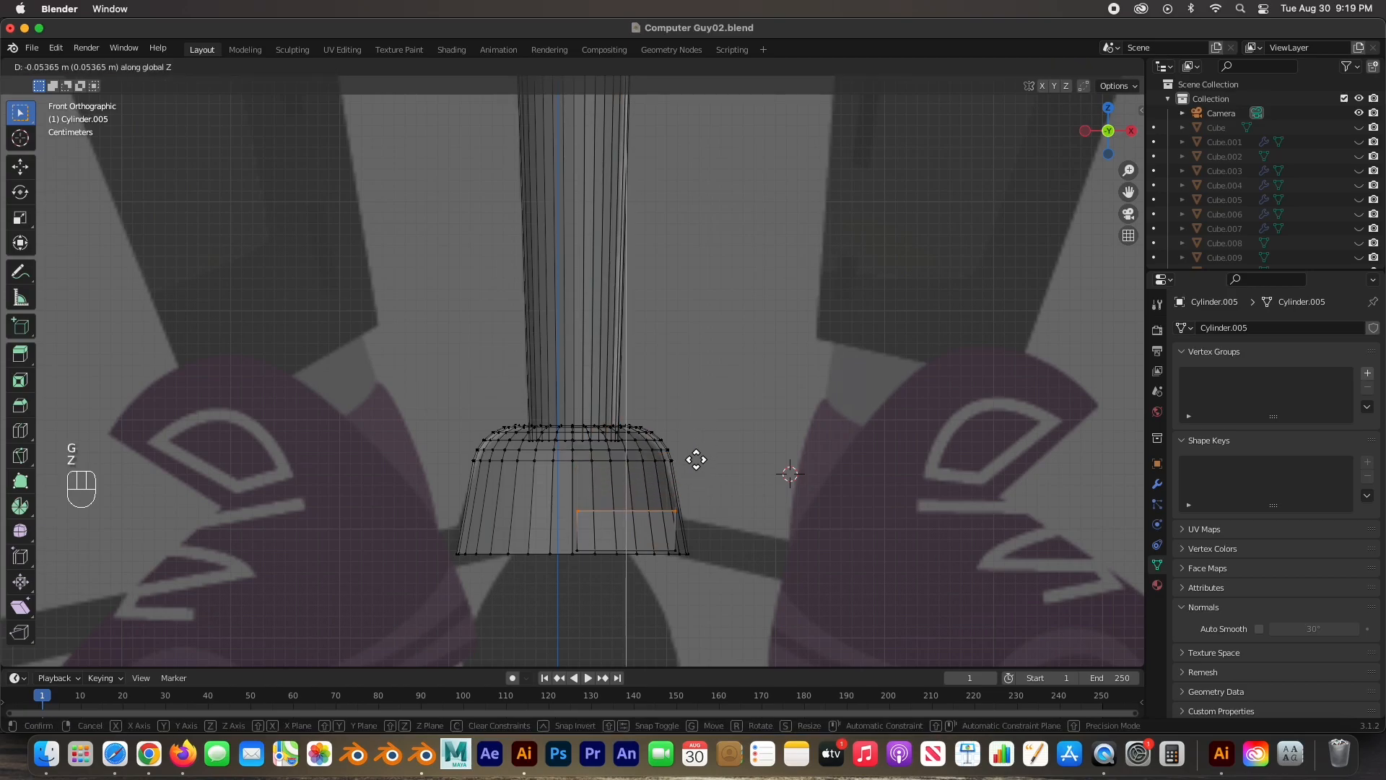
click(694, 458)
Step: Move the cube's outer-end vertices about 0.71 m along X and 0.15 m down to the far end of the right reference leg
scroll(693, 540, down, 1)
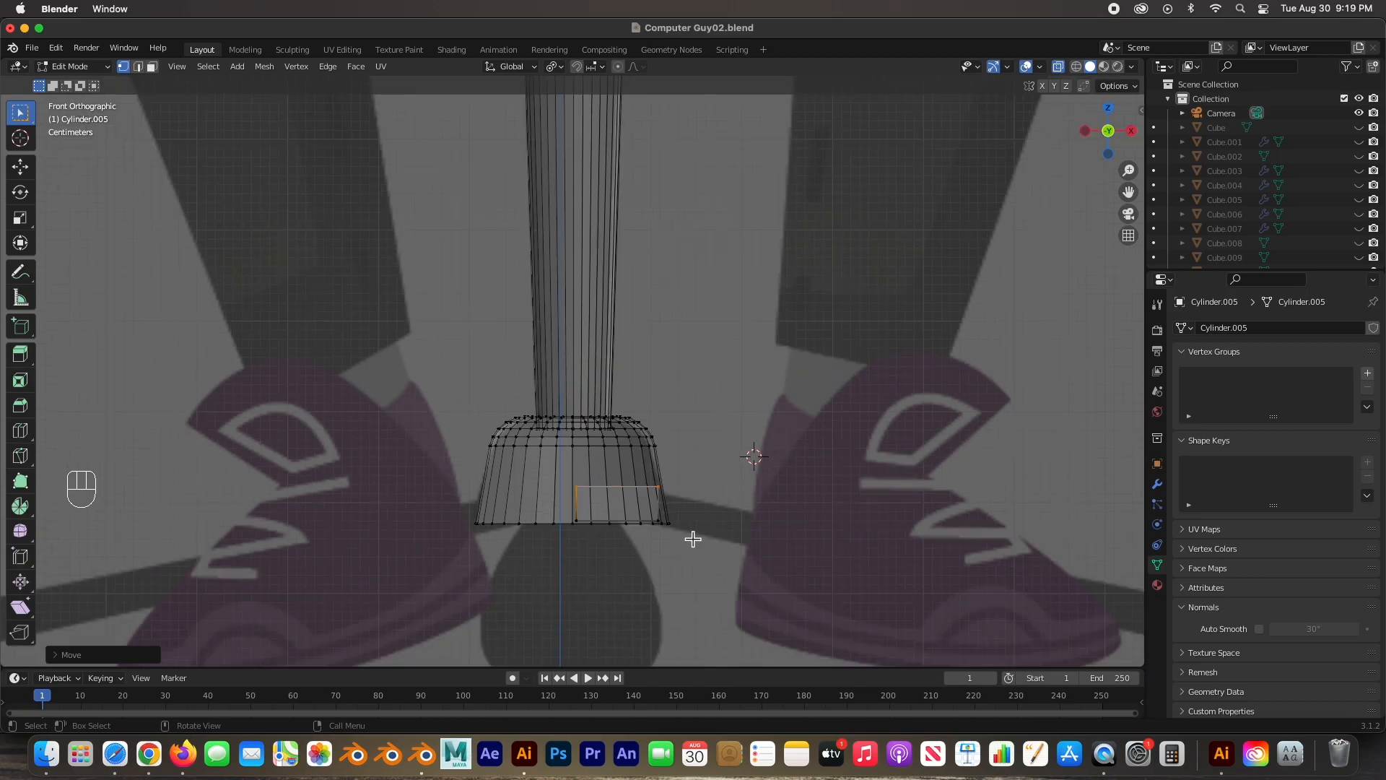
scroll(690, 534, down, 1)
scroll(662, 476, up, 1)
click(660, 523)
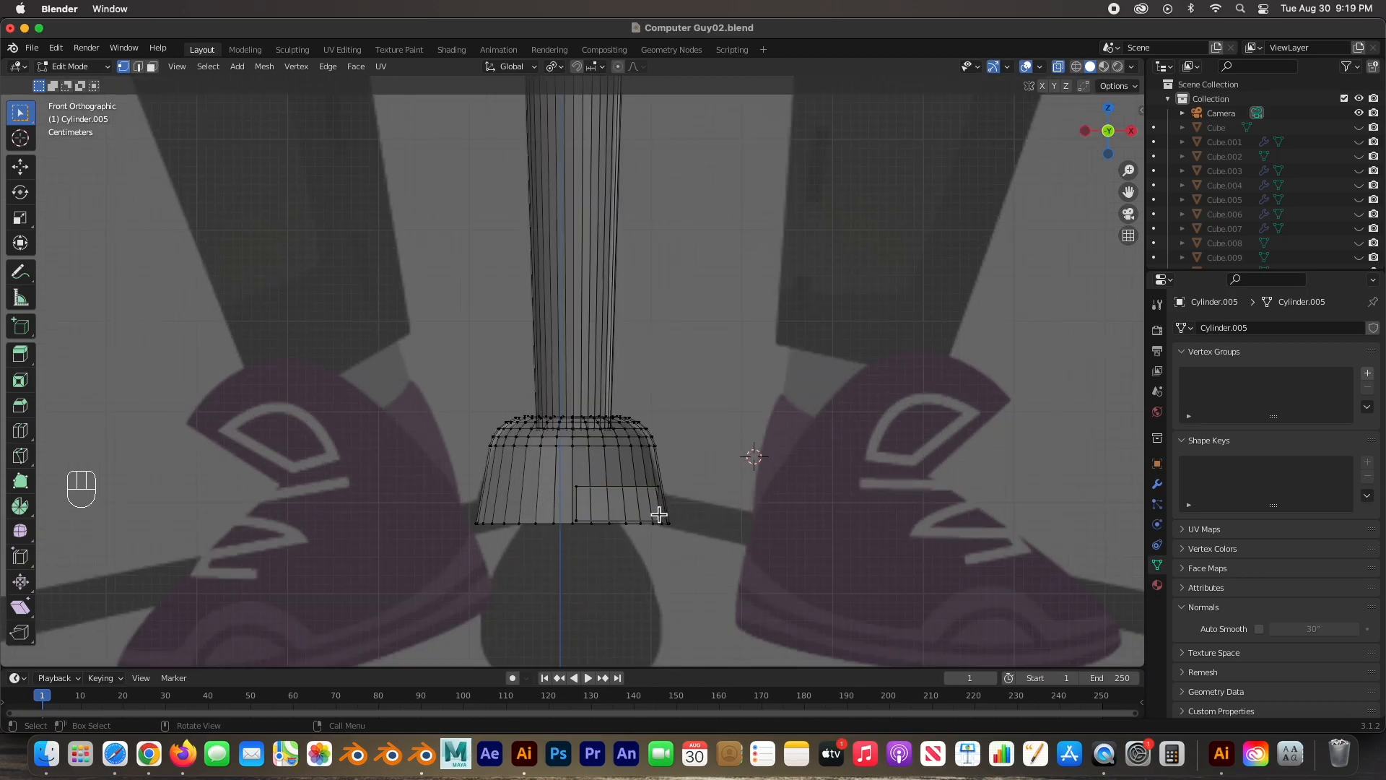
drag(666, 483, 654, 529)
scroll(733, 518, down, 3)
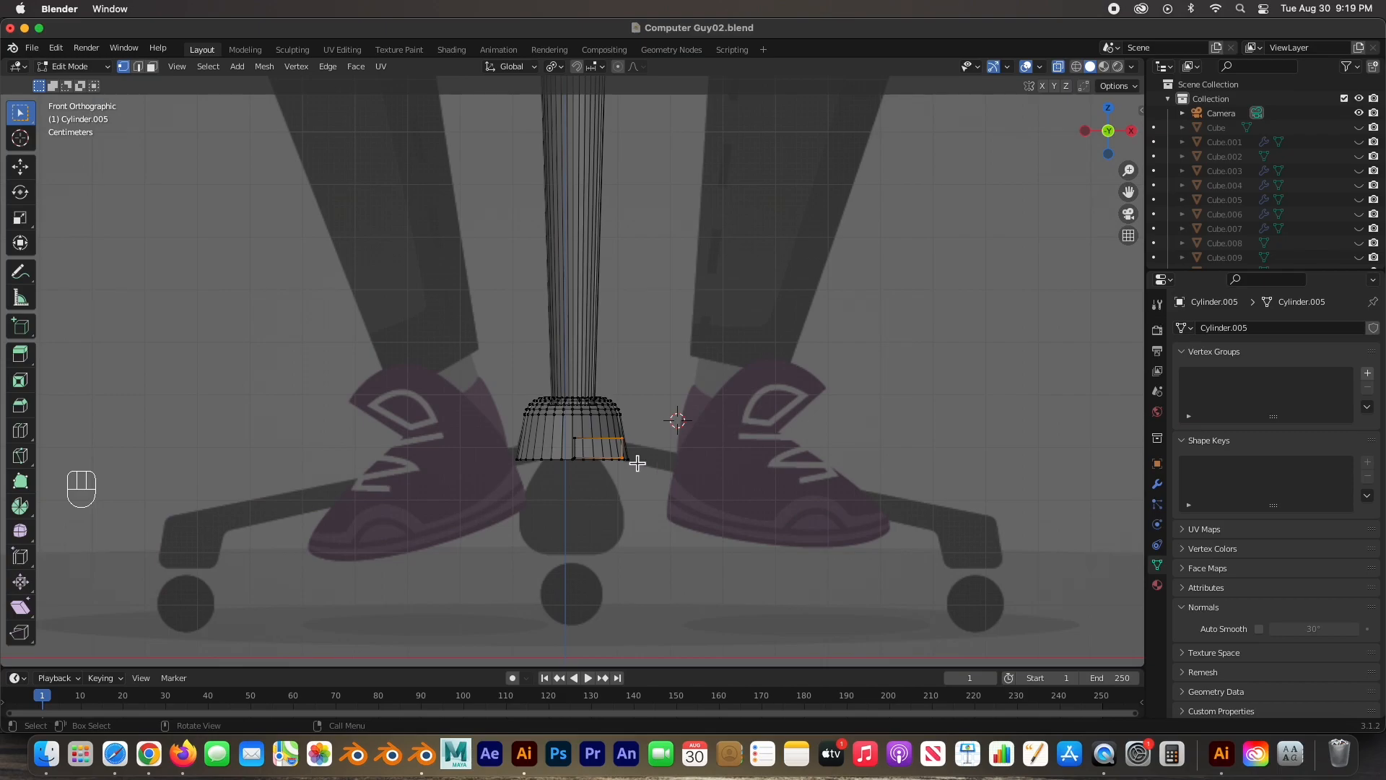
key(g)
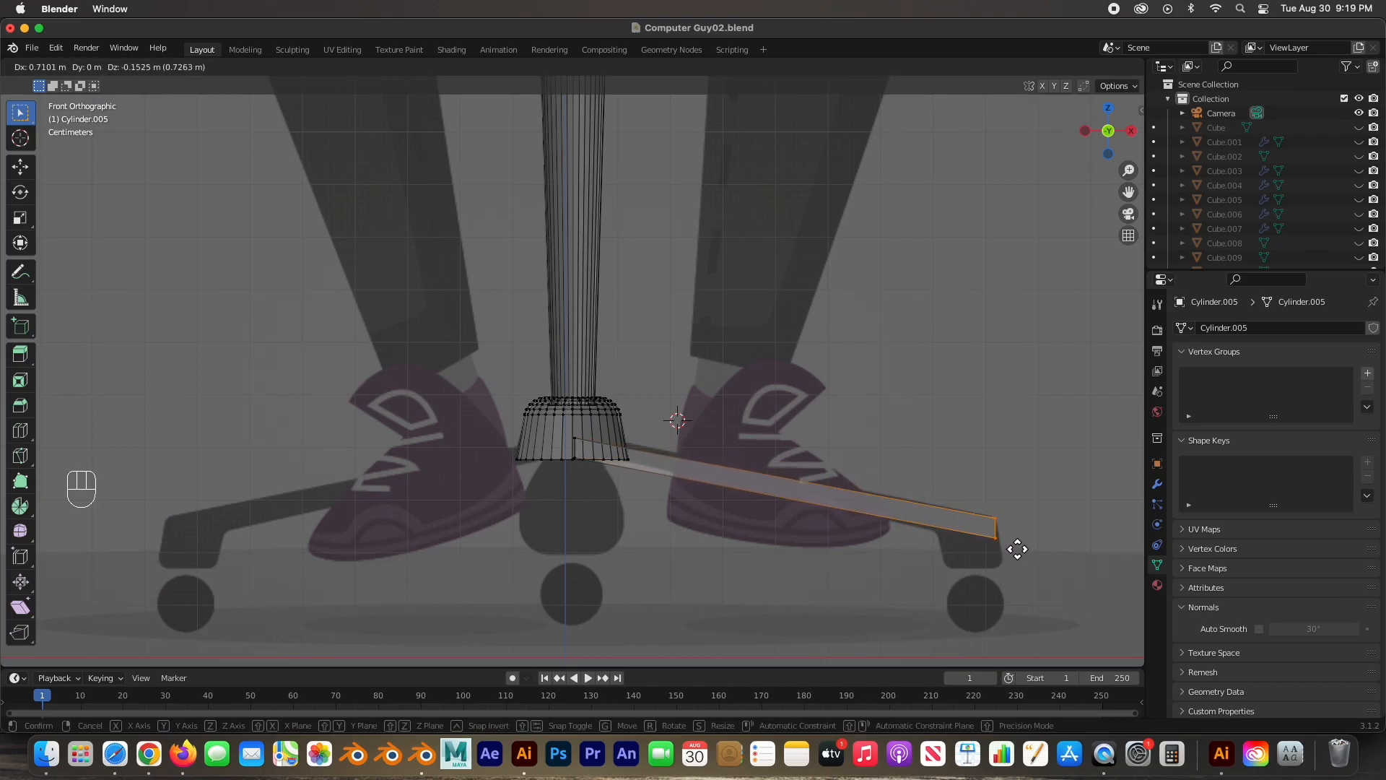
click(1007, 547)
Step: Shift the leg's inner-end vertices about 0.05 m outward along X, keeping them inside the hub
scroll(582, 479, up, 5)
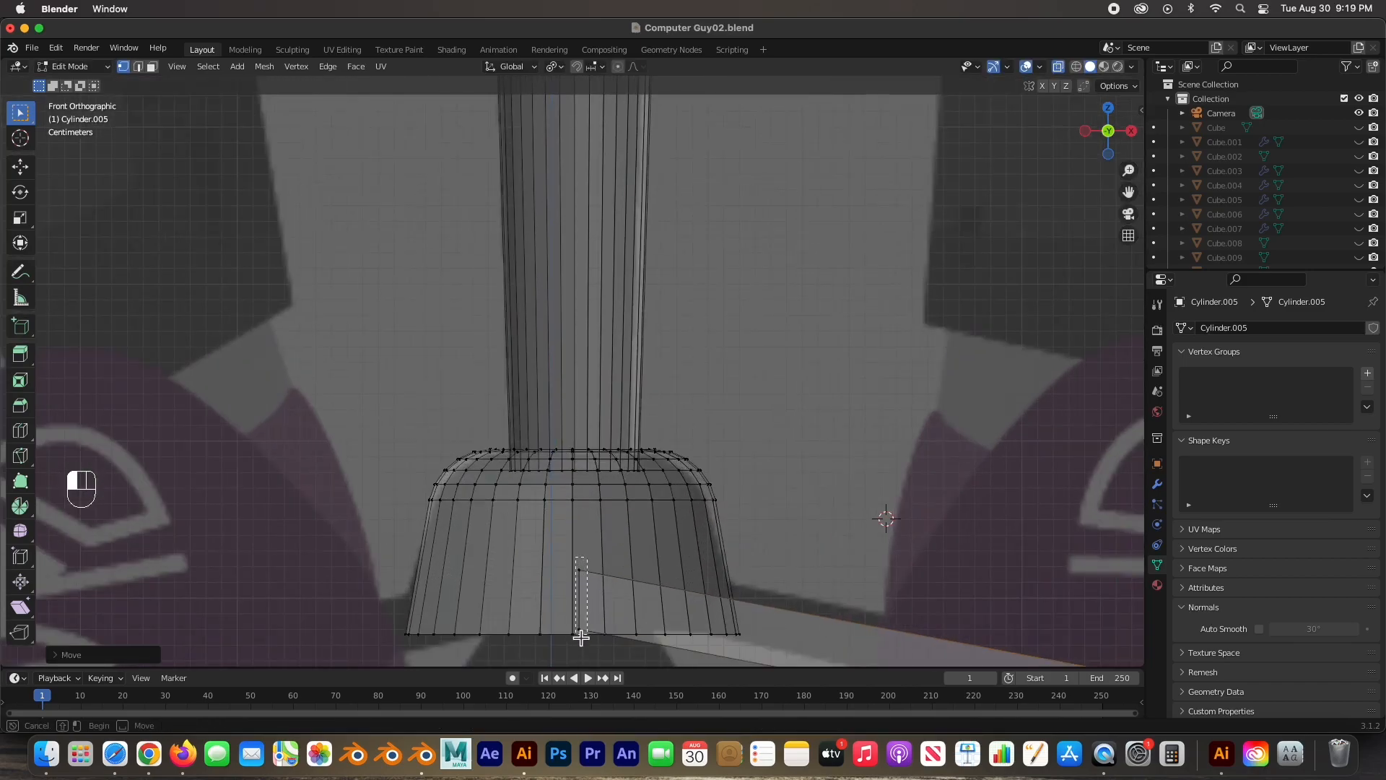
click(596, 612)
key(g)
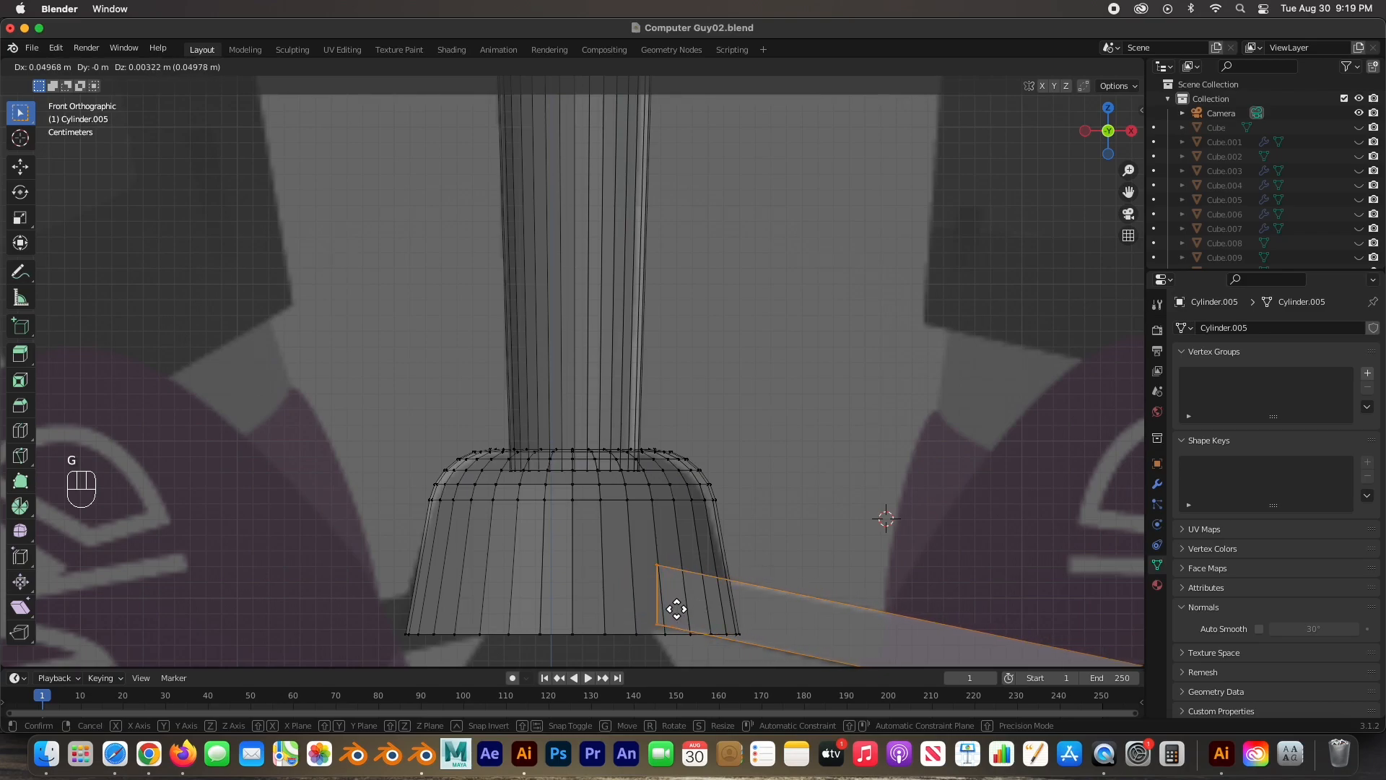
click(675, 612)
Step: Move the leg's lower outer corner vertices slightly outward and down to follow the reference leg's outline
scroll(737, 587, down, 6)
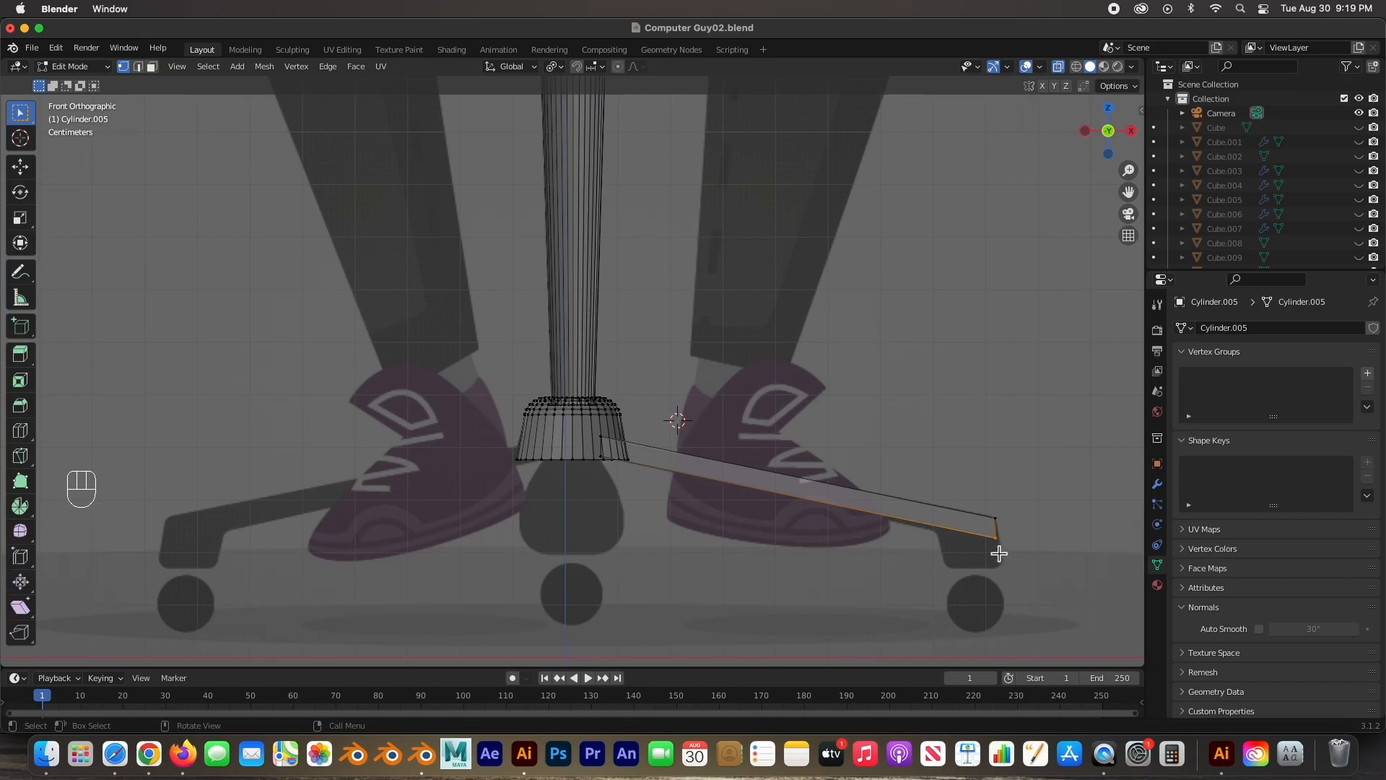
shift+middle_drag(999, 547, 491, 306)
scroll(657, 508, up, 3)
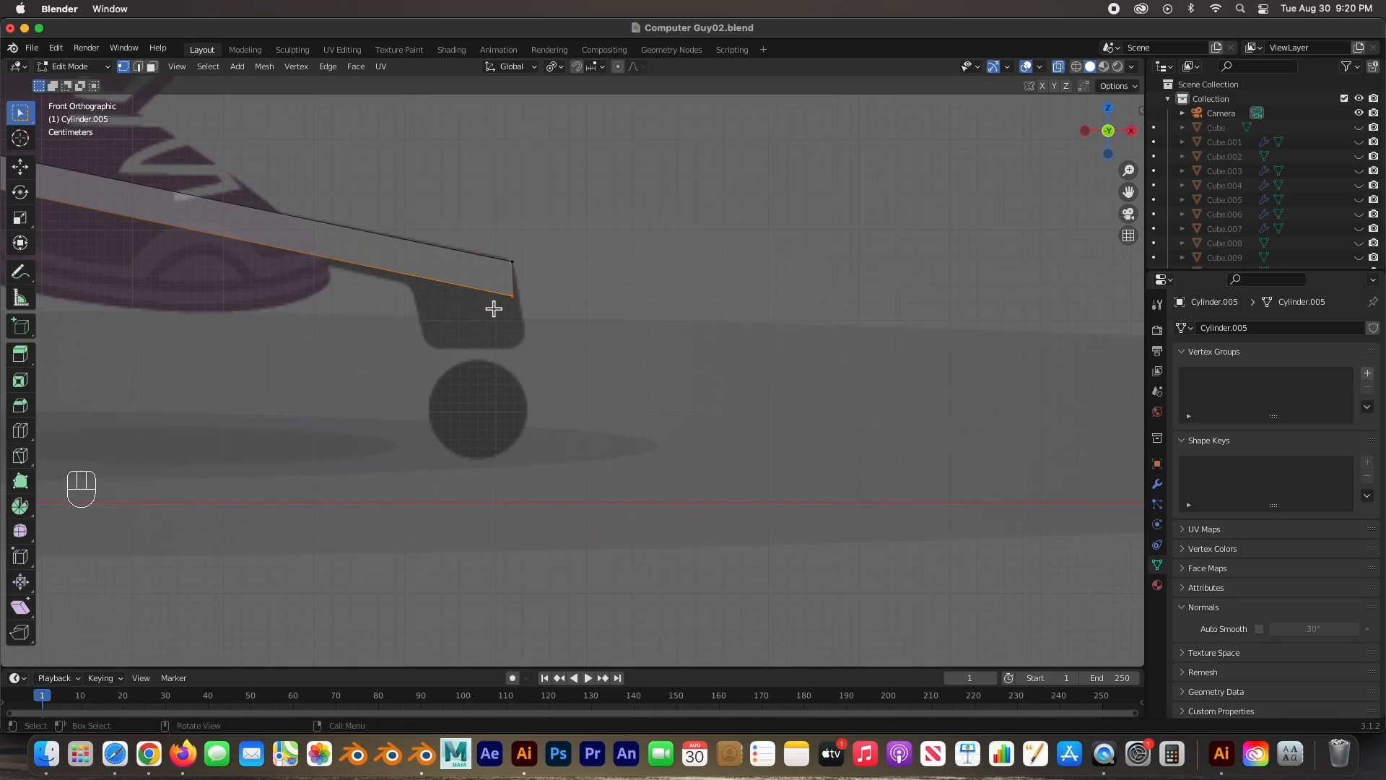
key(g)
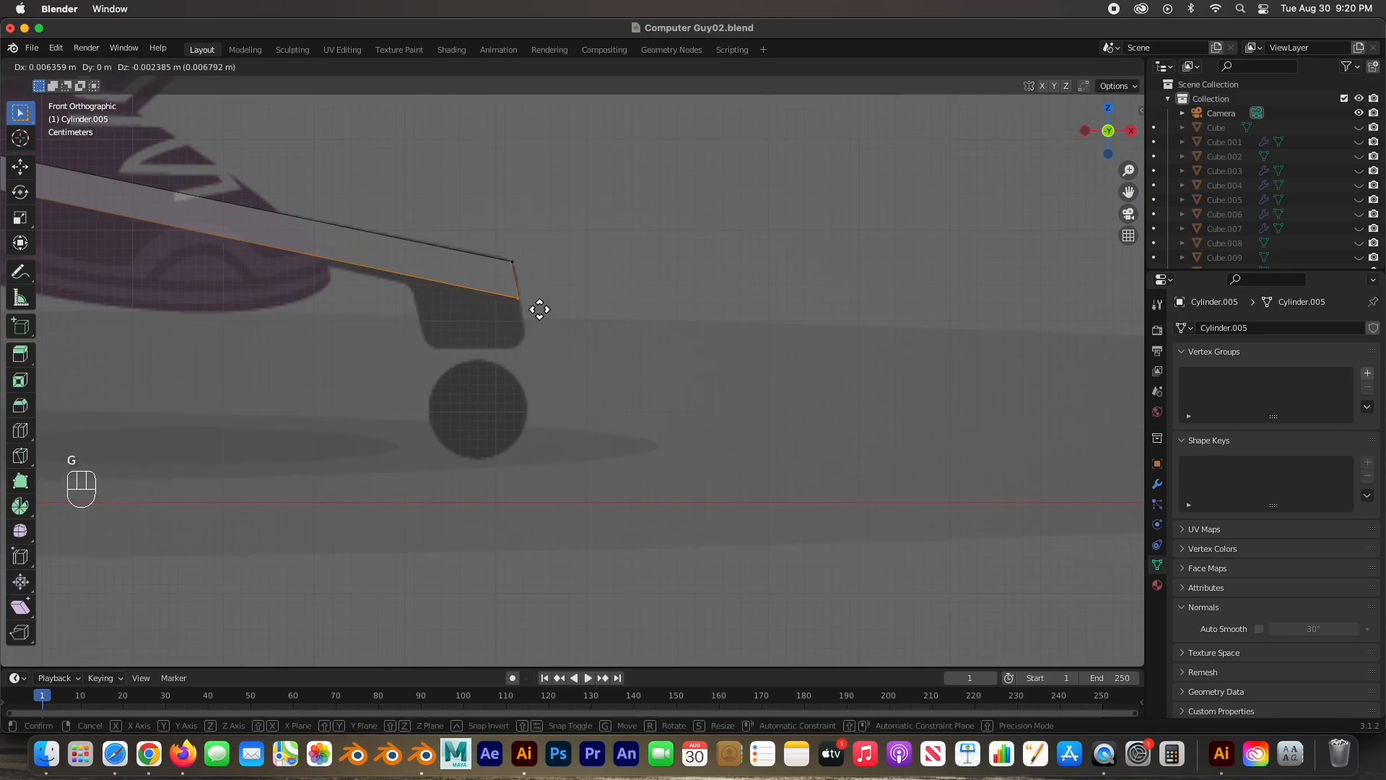
click(540, 319)
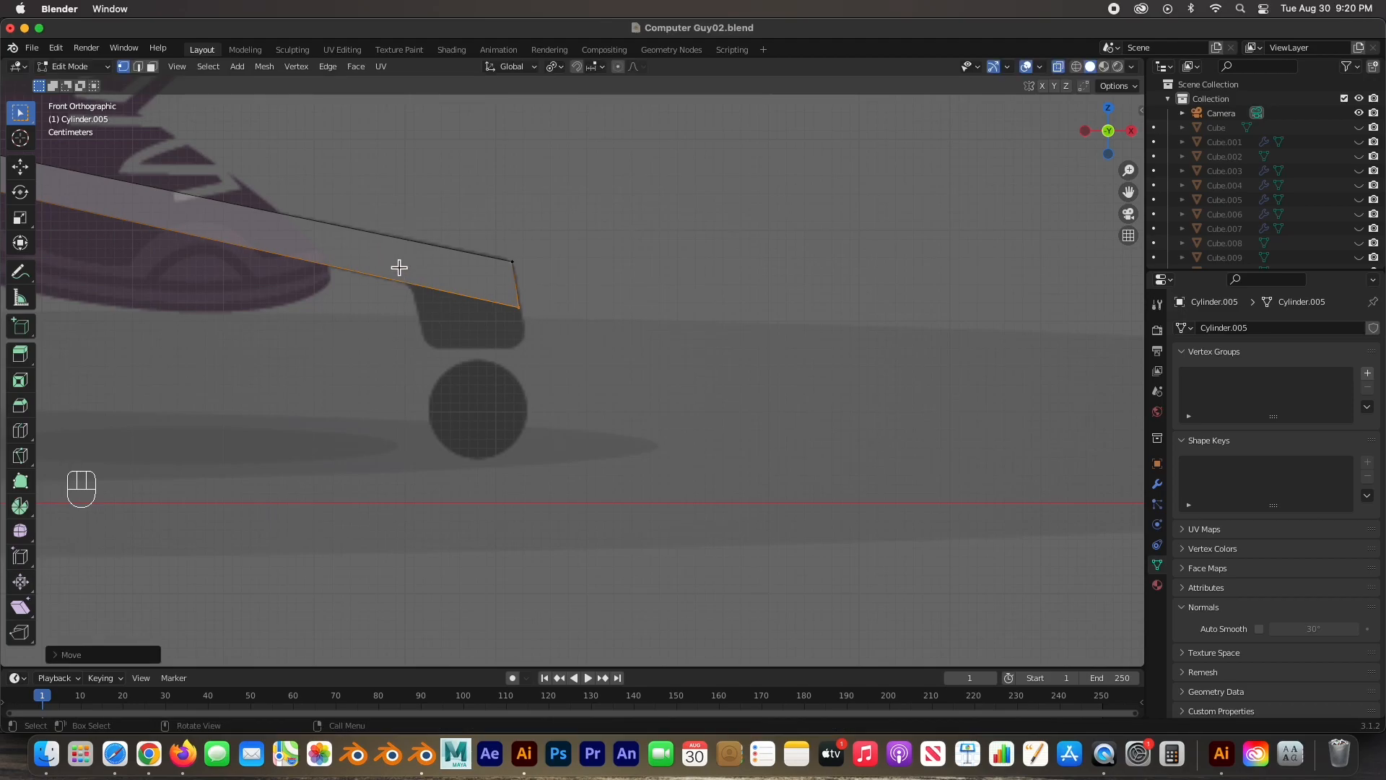
Step: Add a loop cut across the leg and slide it to the inner edge of the reference caster bracket
key(super+r)
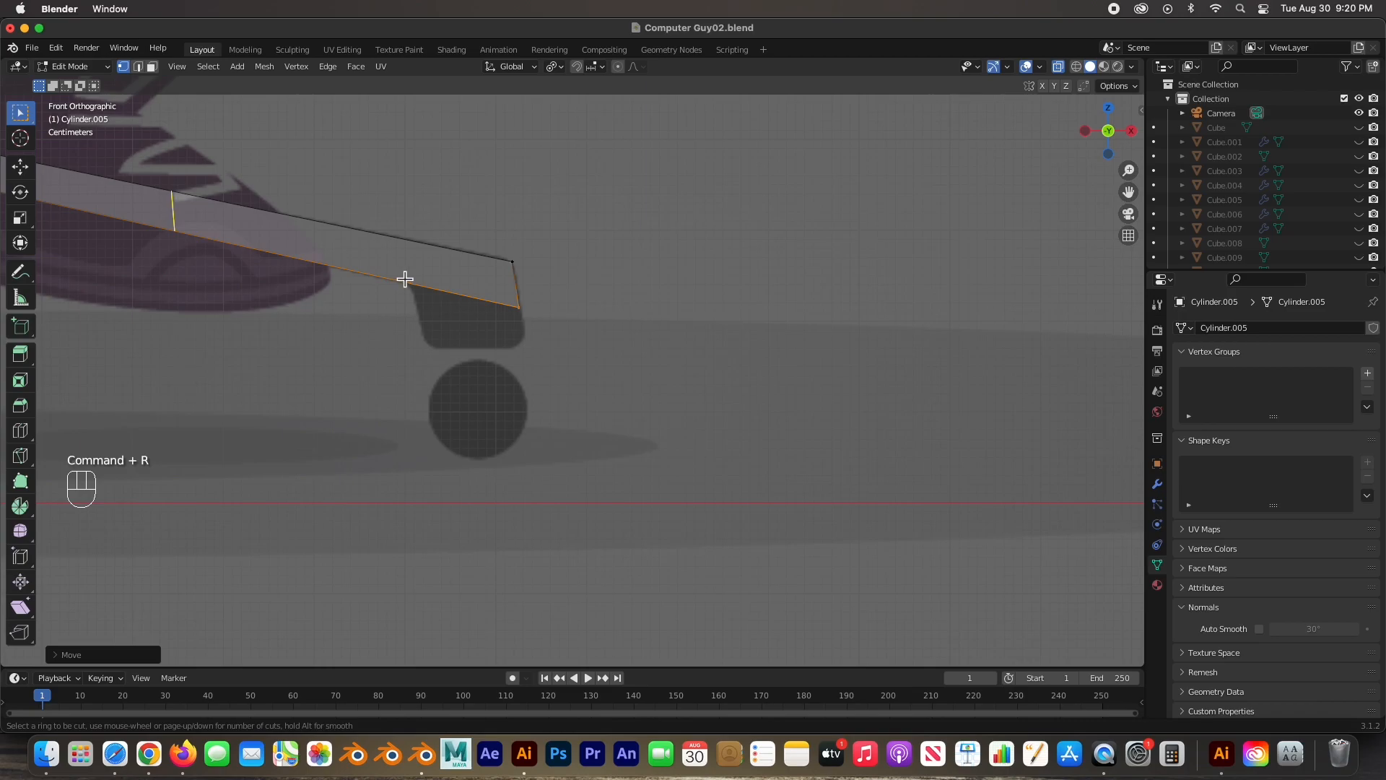
click(402, 279)
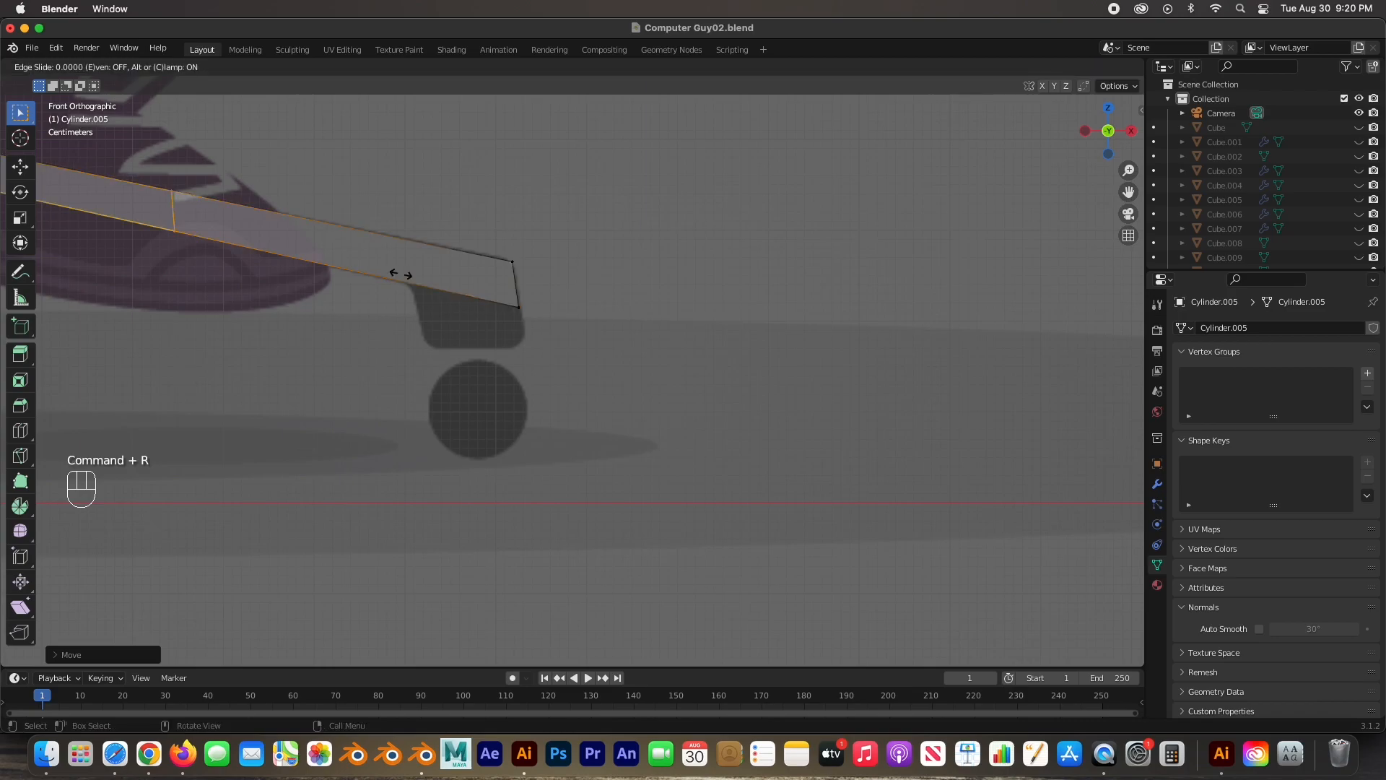
click(637, 305)
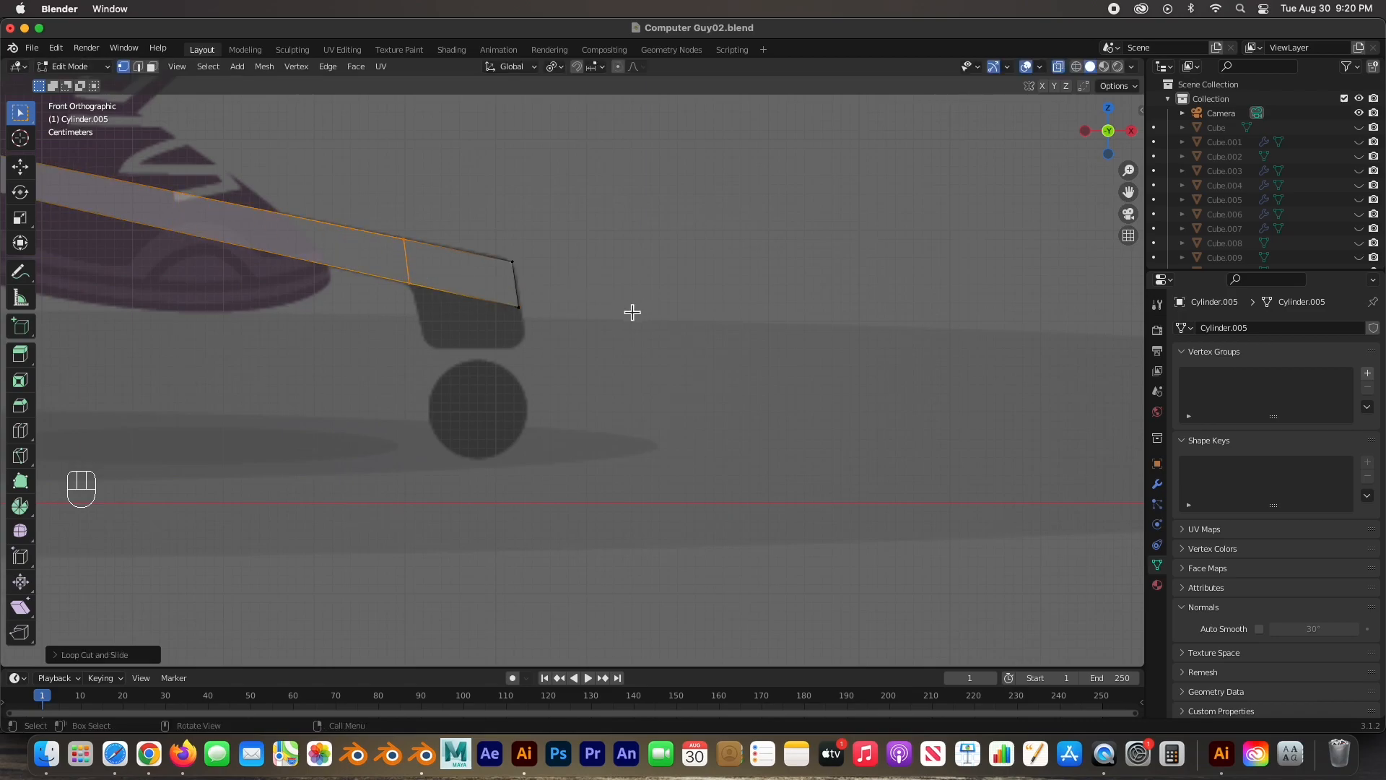
Step: Extrude the underside face of the leg's end section about 0.05 m downward and slightly outward to form the caster bracket
middle_drag(535, 313, 529, 272)
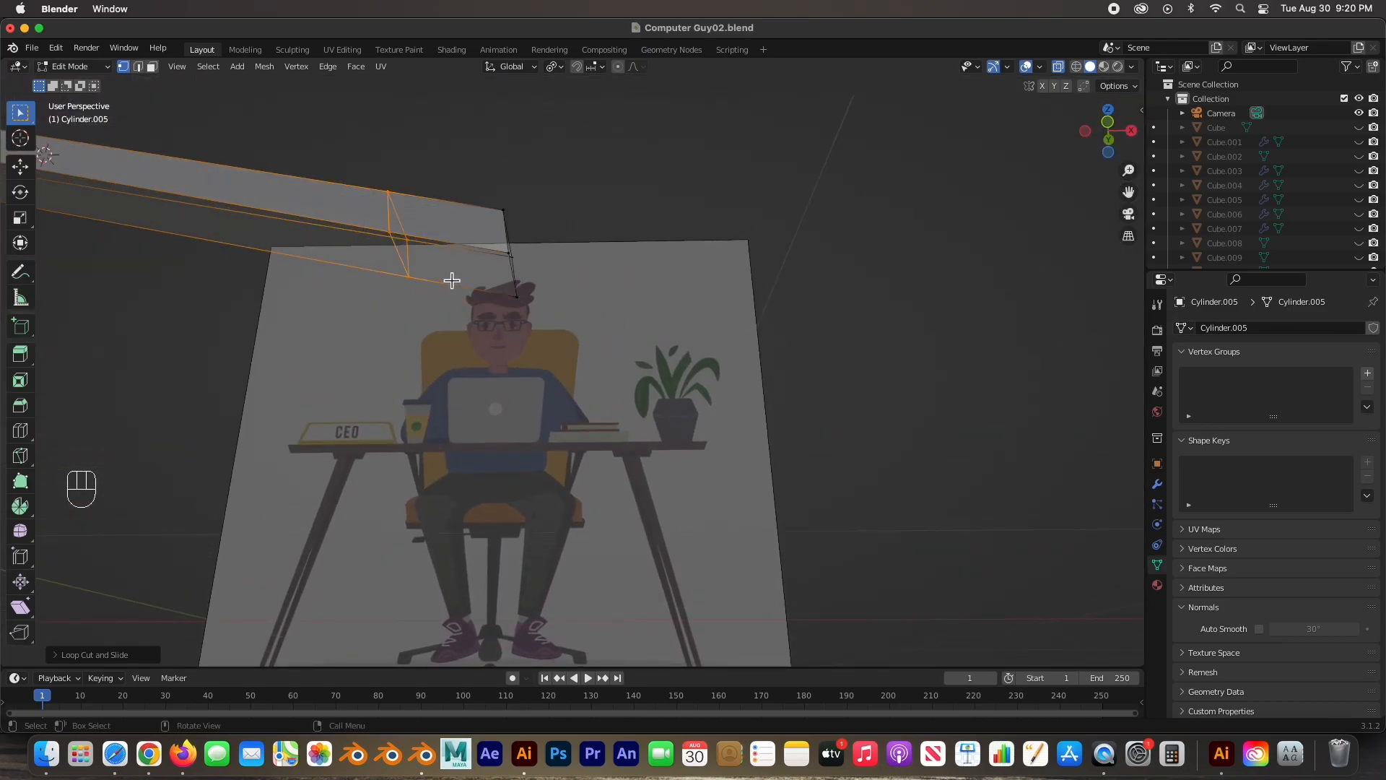
key(3)
click(460, 275)
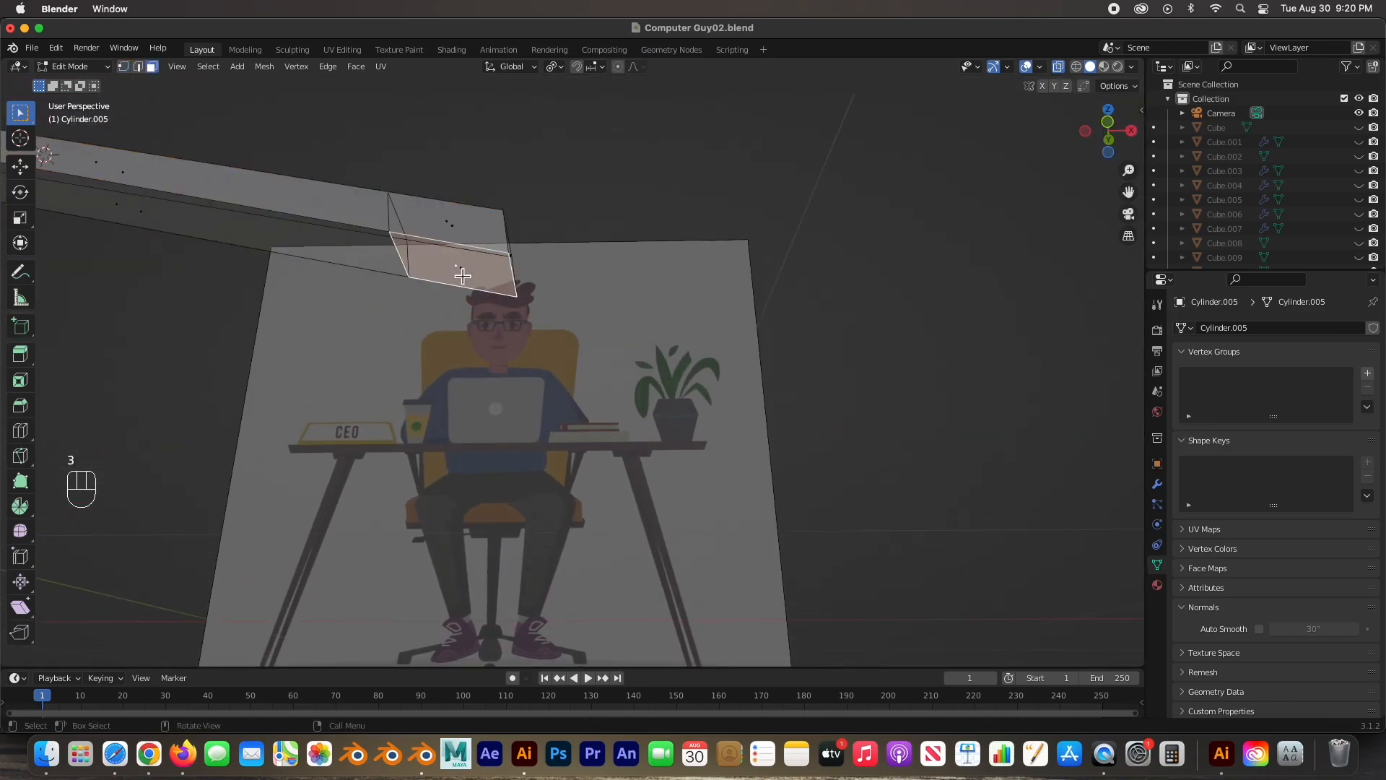
key(KP_1)
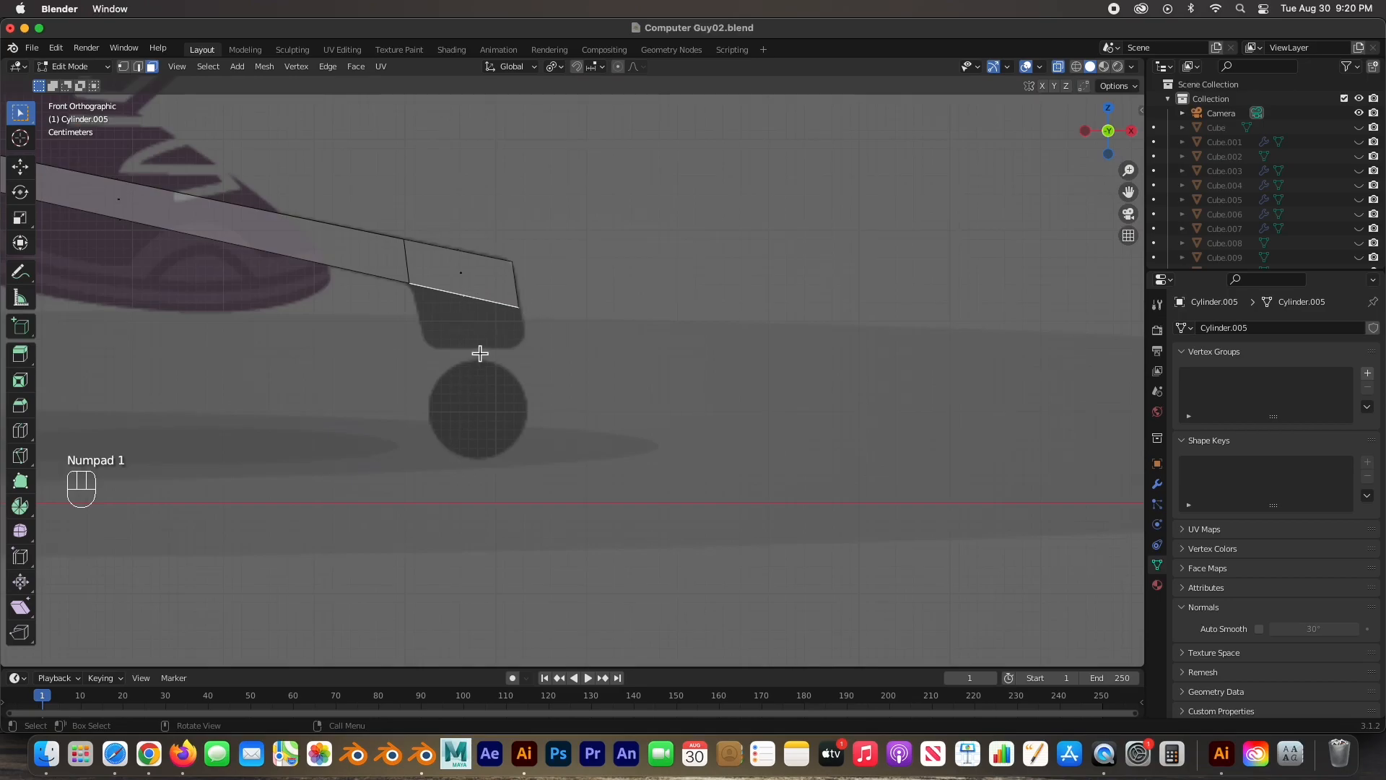
key(e)
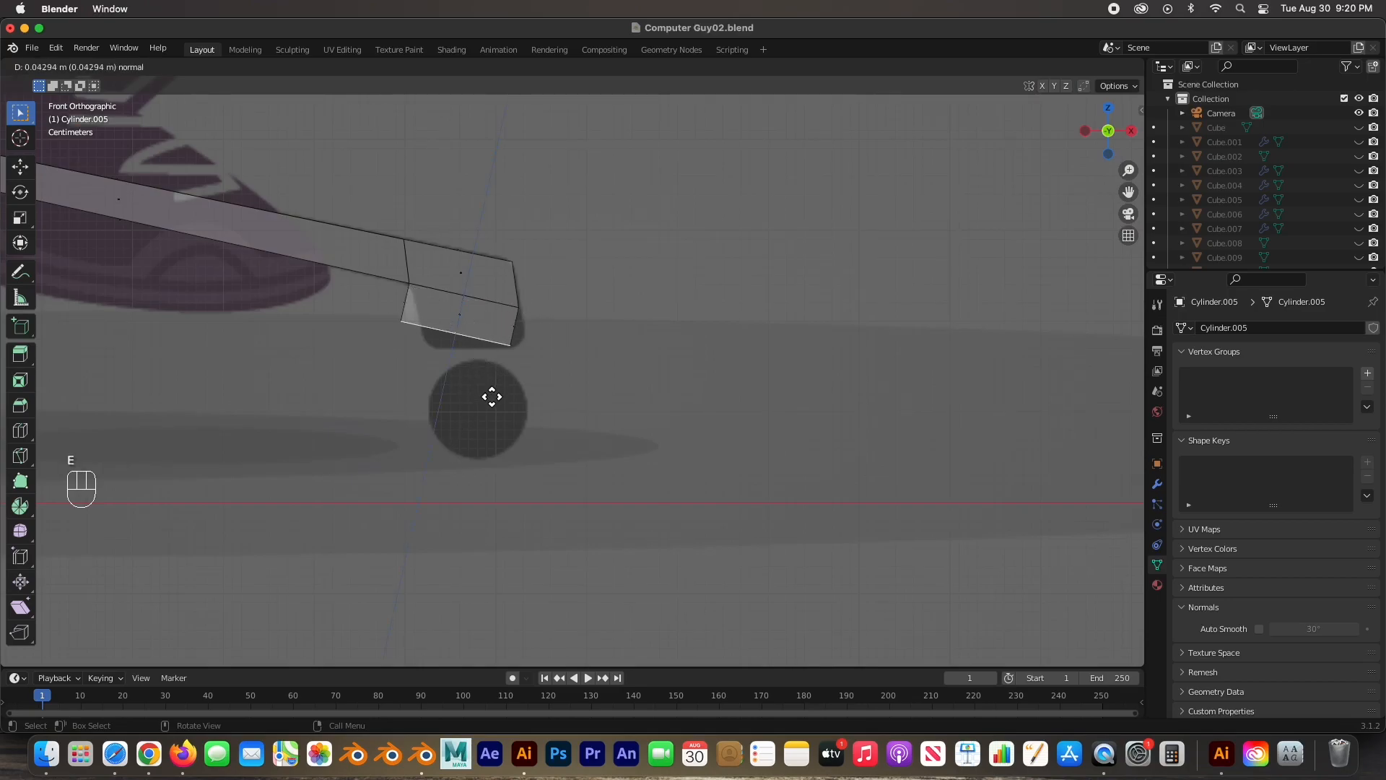
key(z)
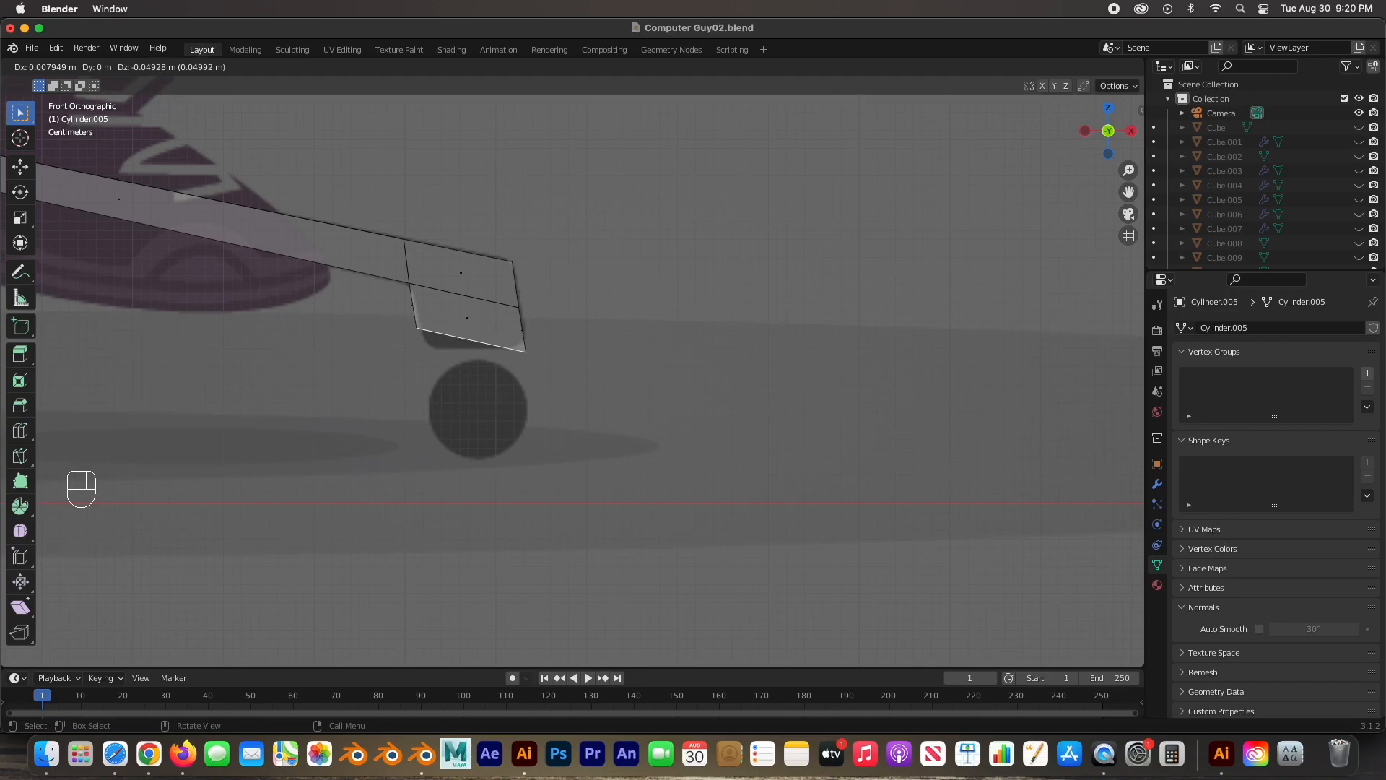
click(483, 395)
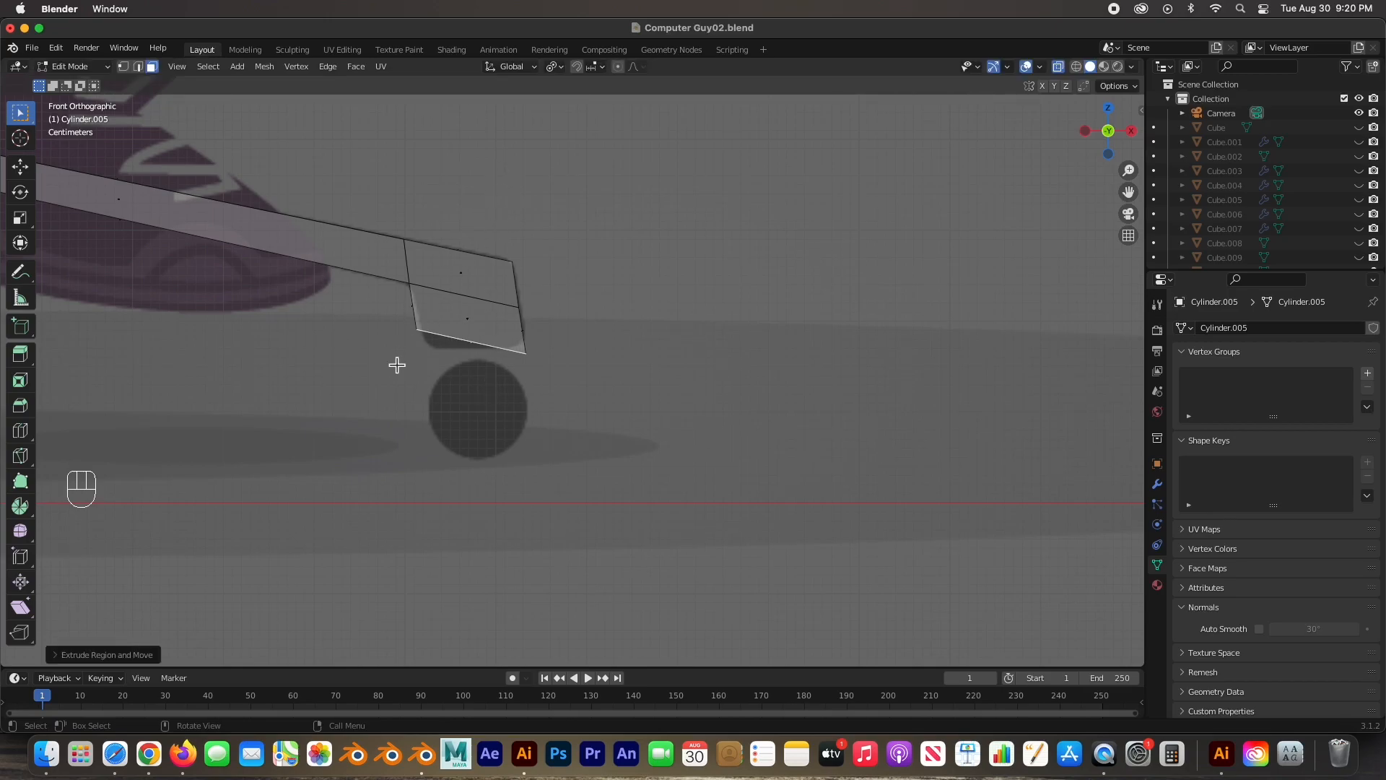
Step: Lower the caster bracket's inner bottom vertices by about 0.02 m to level its underside with the reference
drag(392, 349, 439, 307)
key(1)
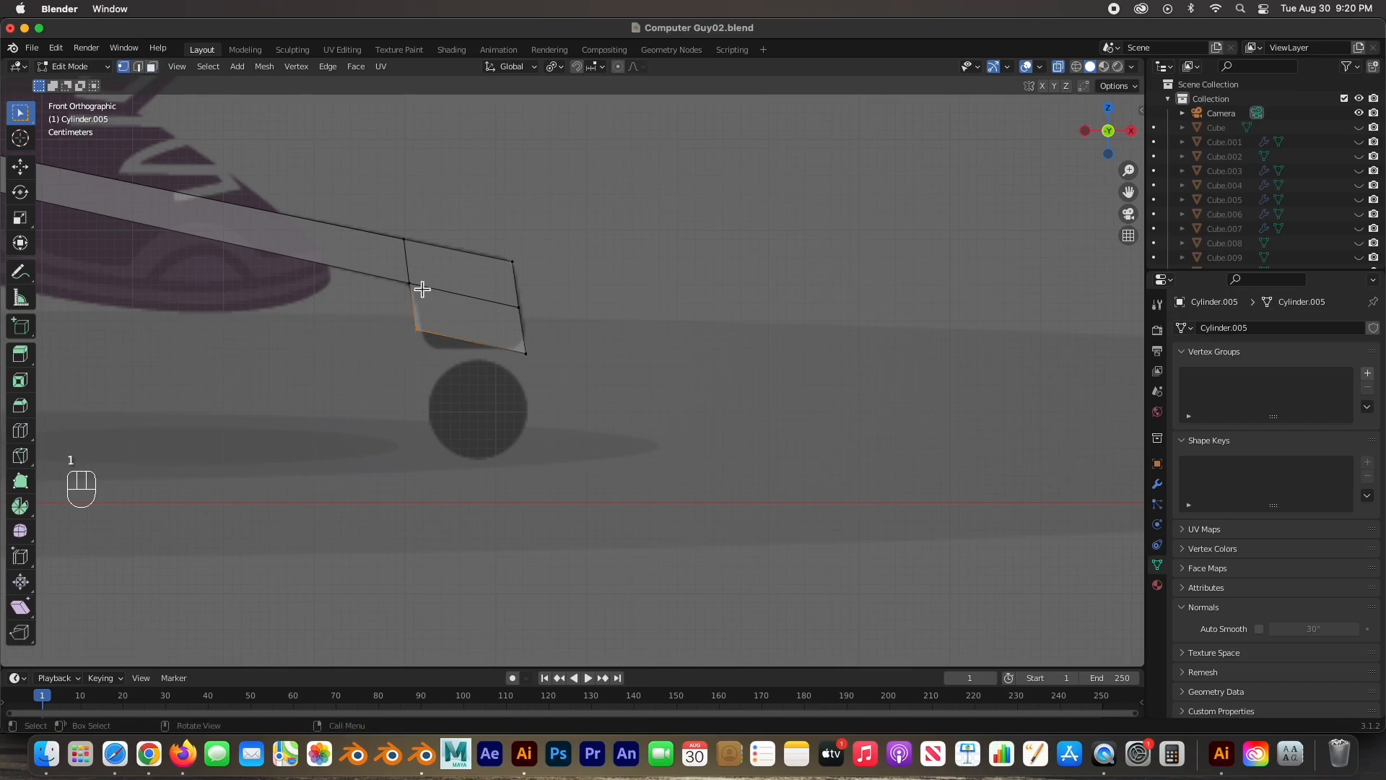
key(g)
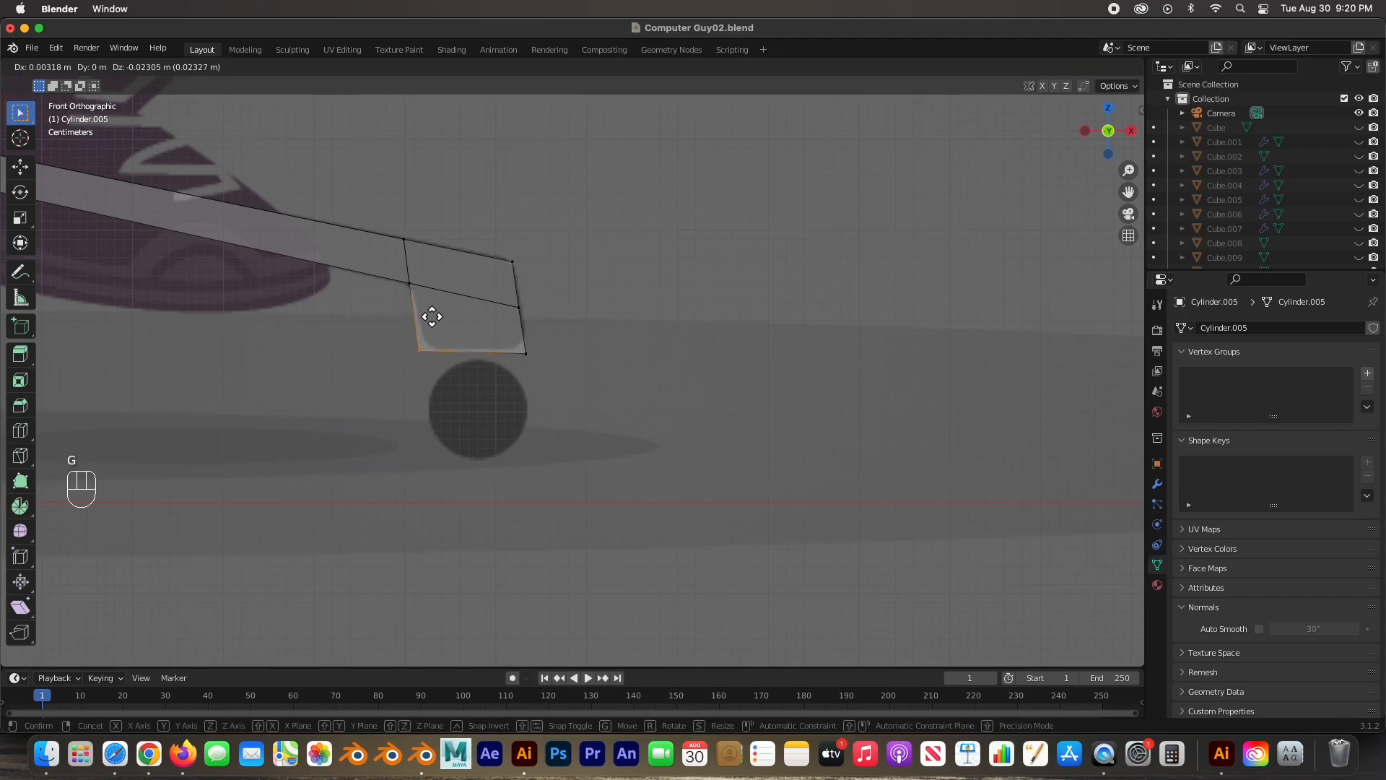
click(424, 308)
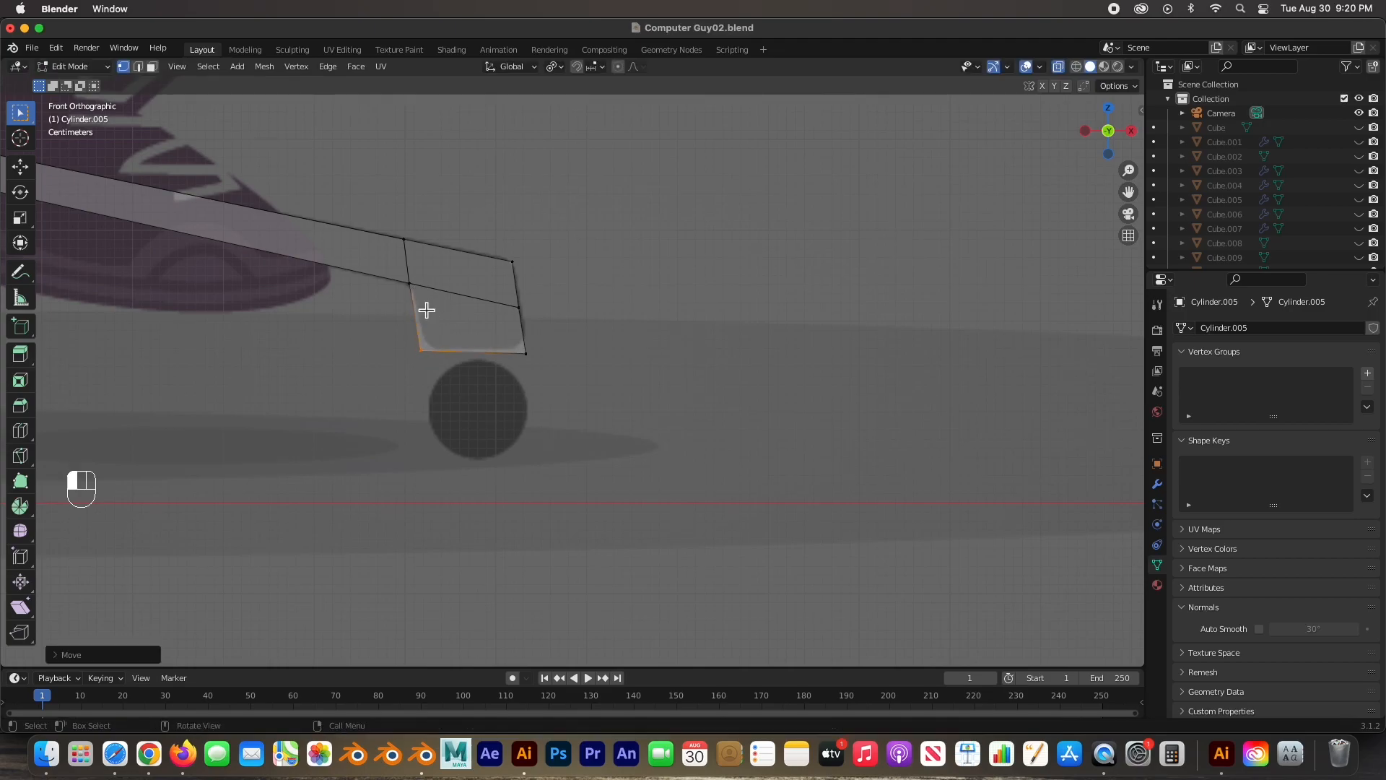
Step: Move the caster bracket's outer bottom vertices up by about 0.008 m and slightly inward to match the reference
drag(552, 374, 521, 351)
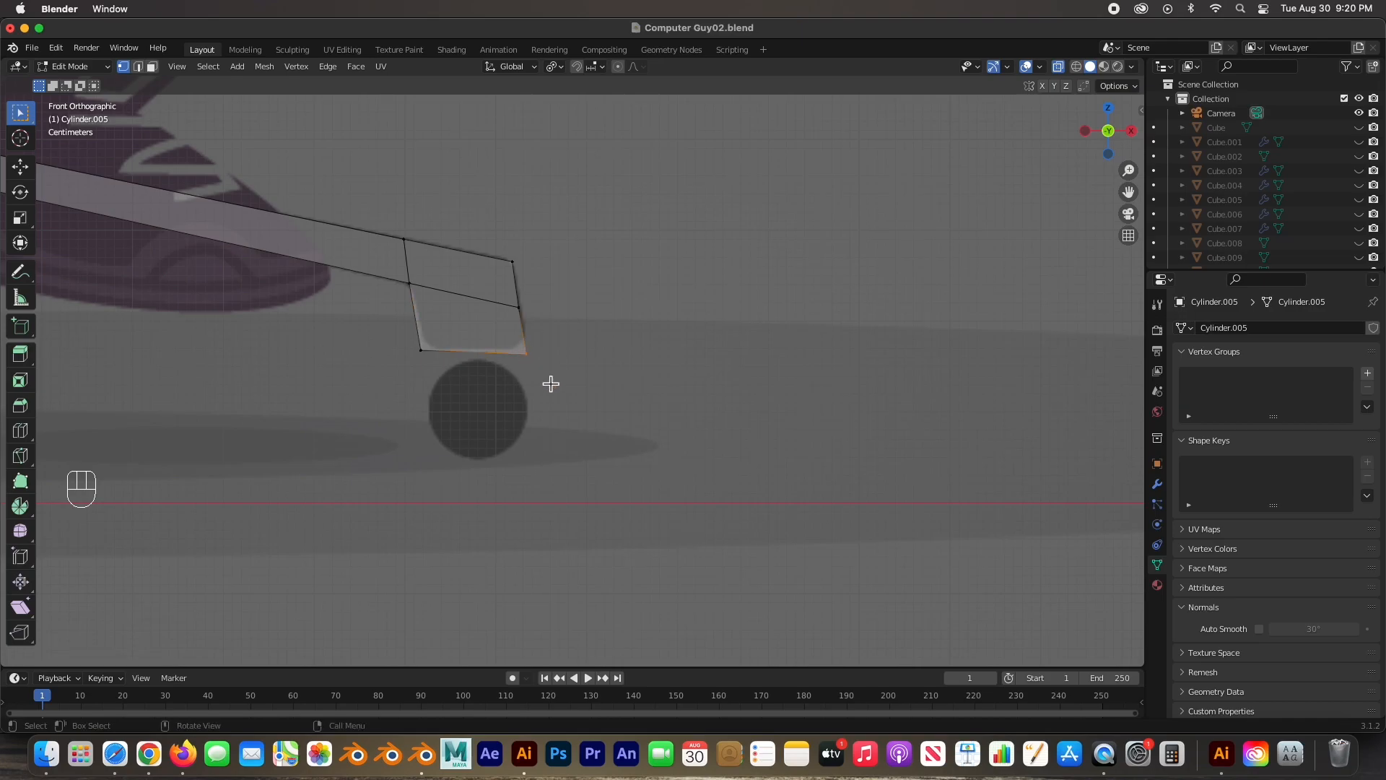
key(g)
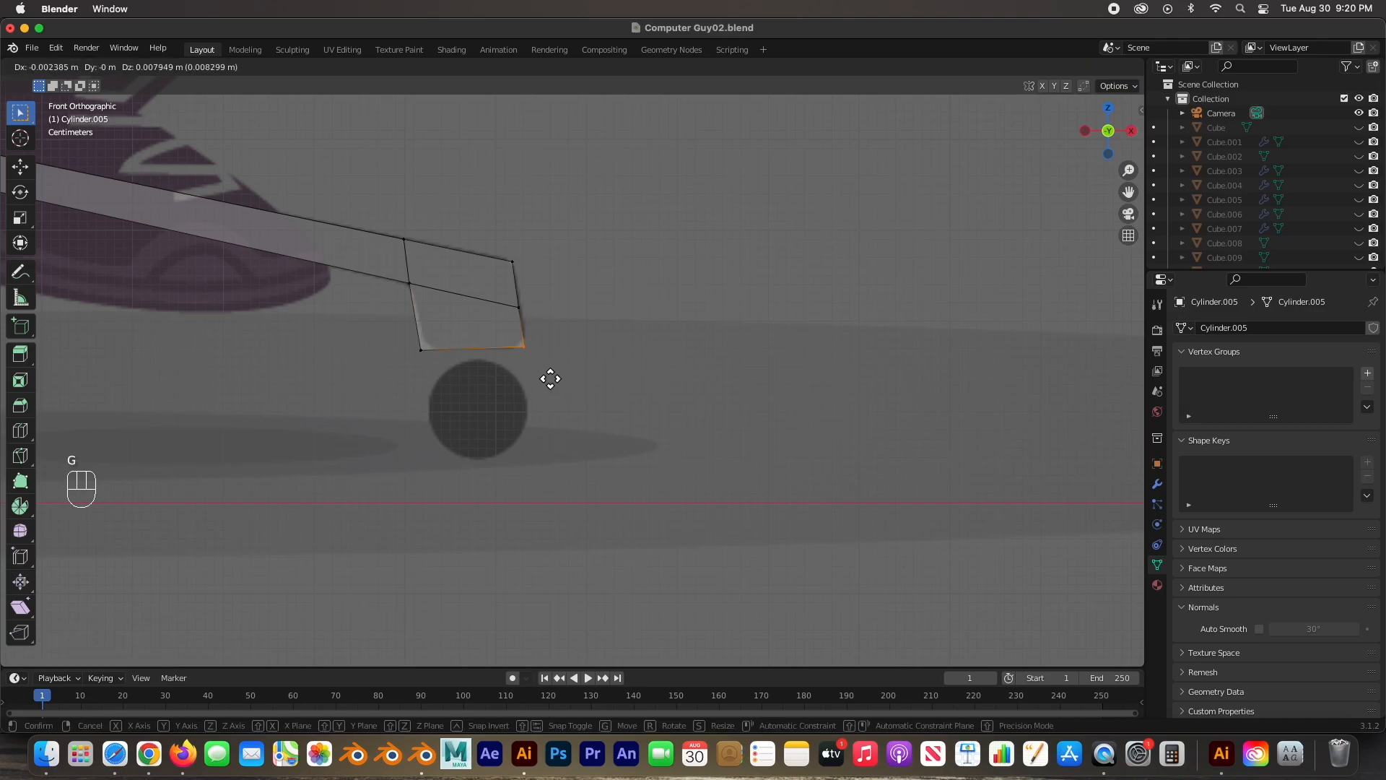
click(550, 382)
Step: Narrow the leg's hub end by scaling its inner end vertices to about 0.74 along Y in top view
middle_drag(560, 354, 501, 282)
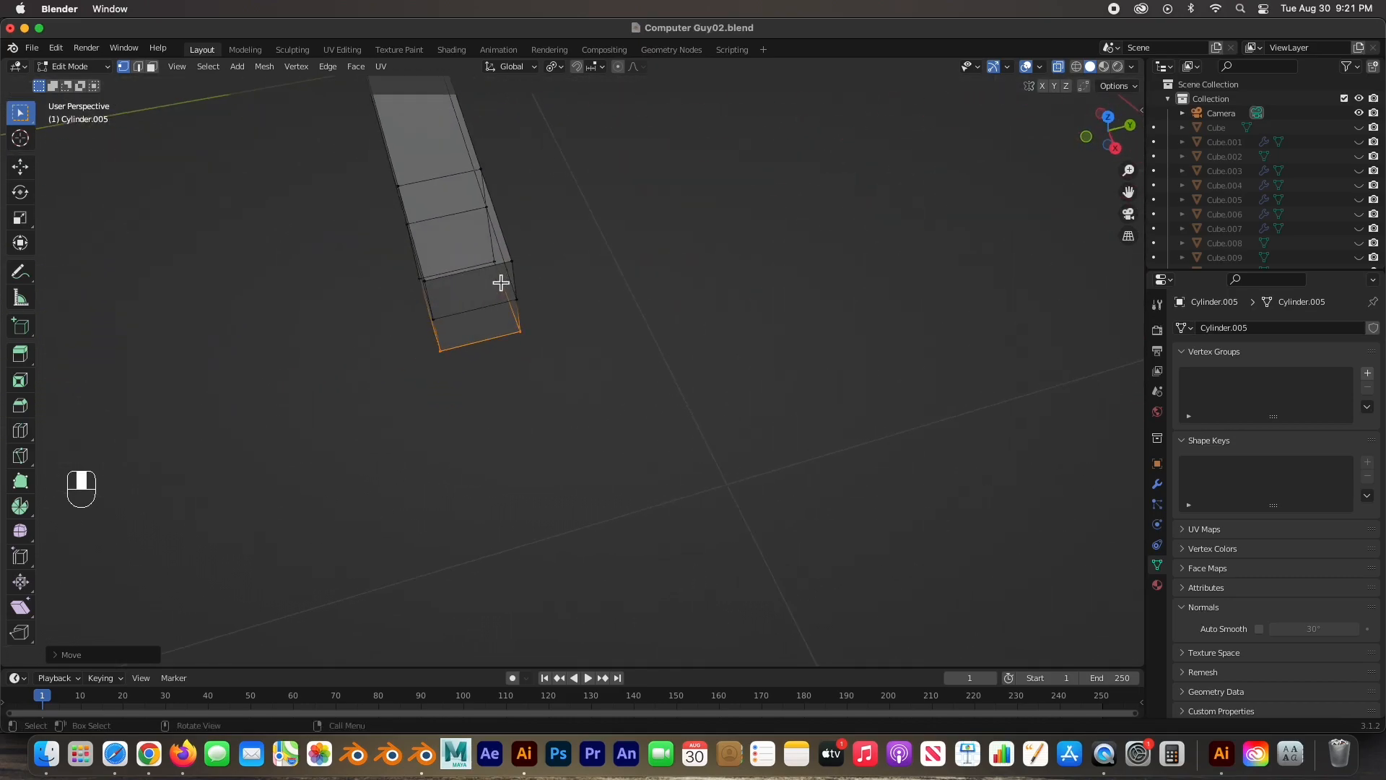
key(KP_7)
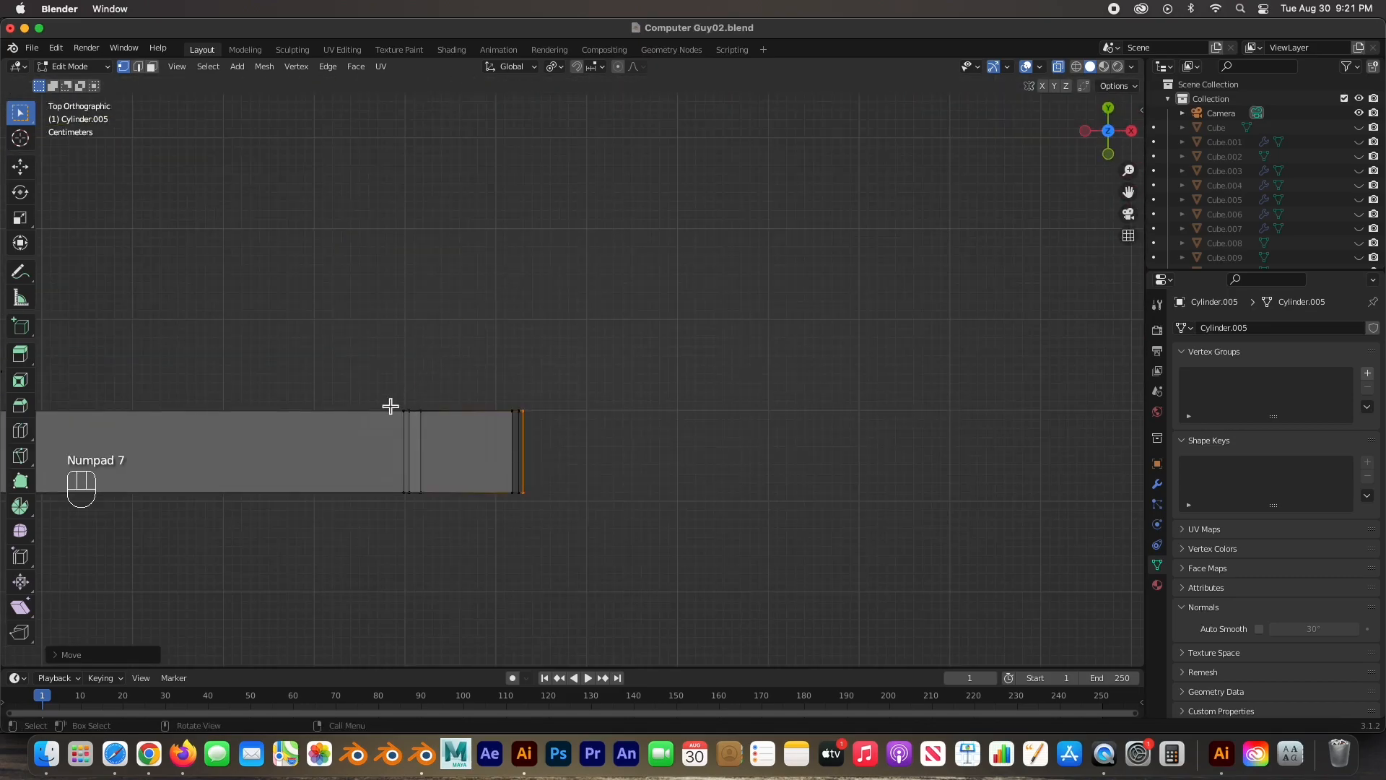
scroll(390, 405, down, 4)
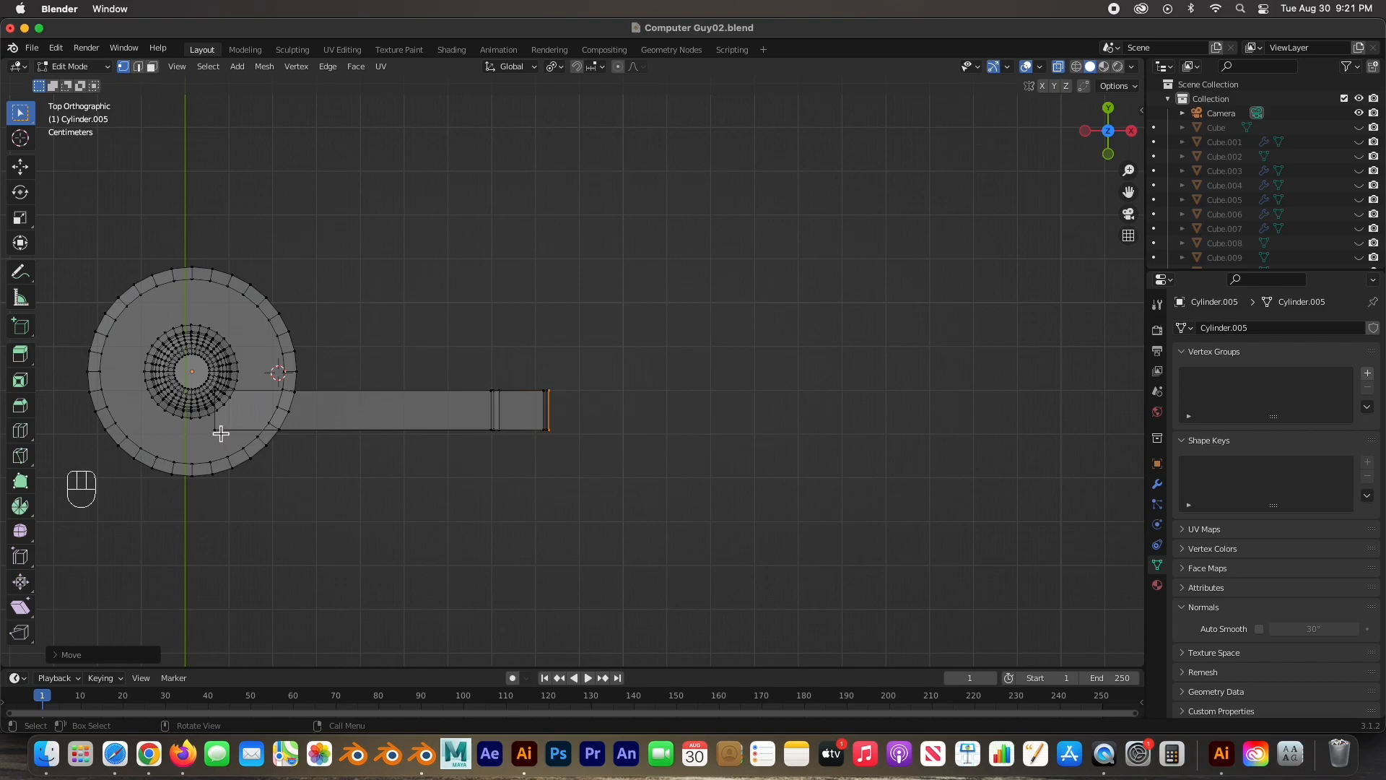
click(216, 431)
shift+click(217, 394)
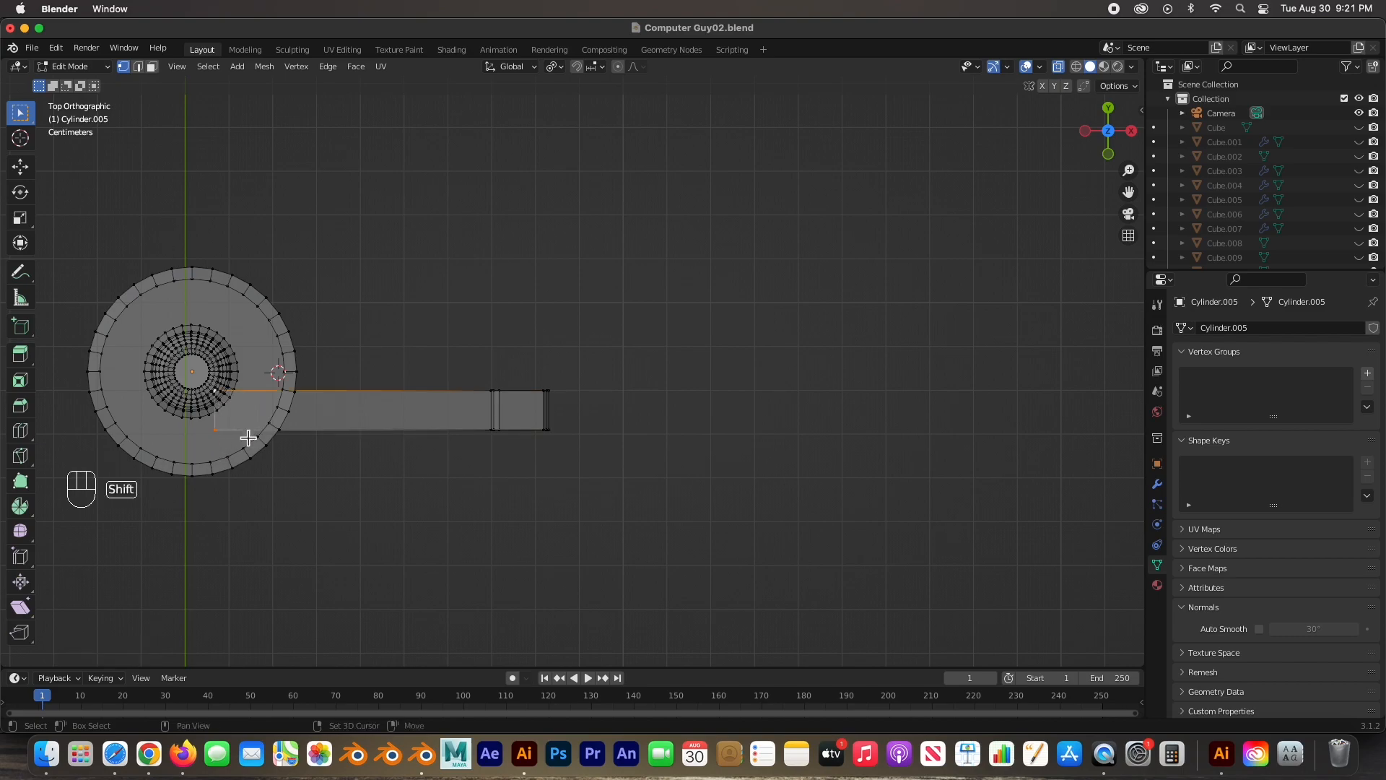
middle_drag(239, 458, 167, 381)
shift+click(161, 351)
shift+click(156, 340)
key(KP_7)
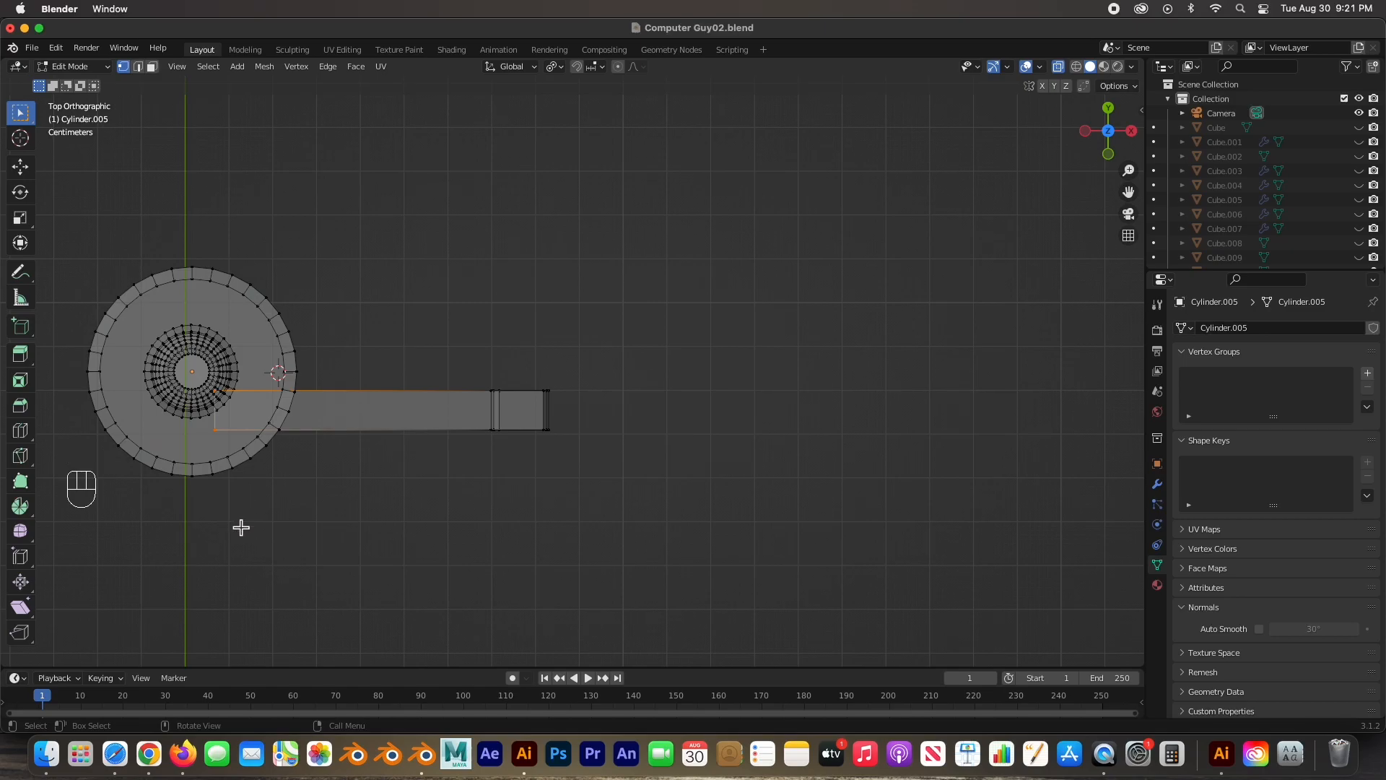
key(s)
key(y)
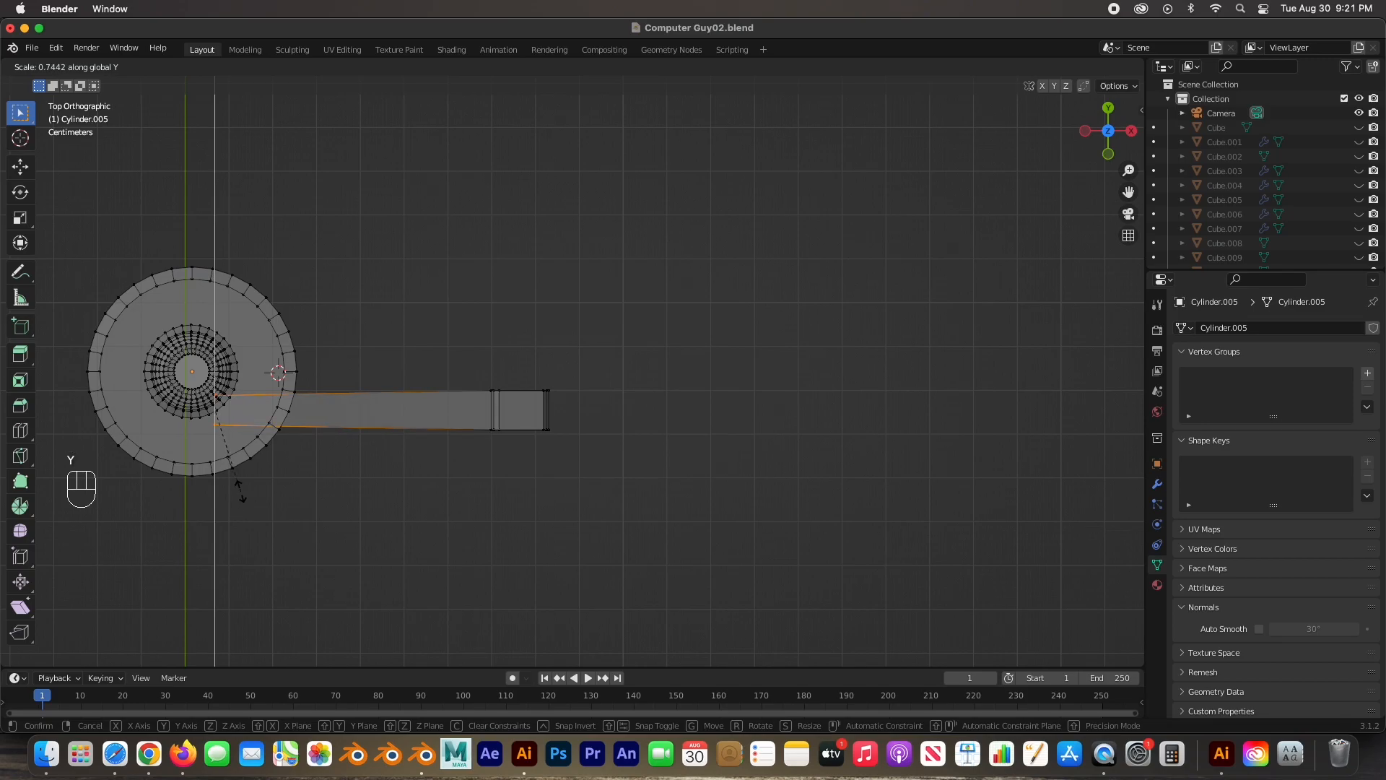
click(240, 491)
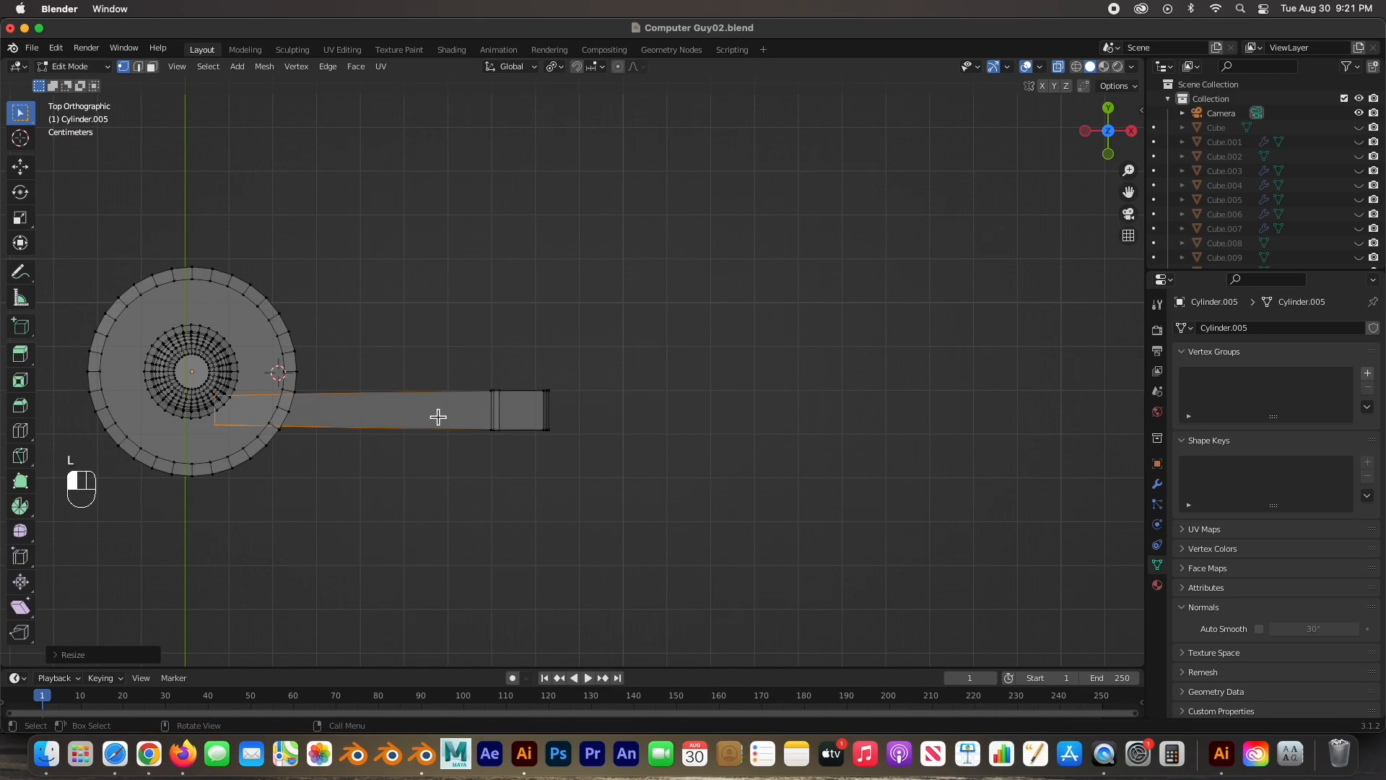
Step: Move the whole leg about 0.089 m along Y to centre it on the hub
drag(439, 417, 485, 417)
key(l)
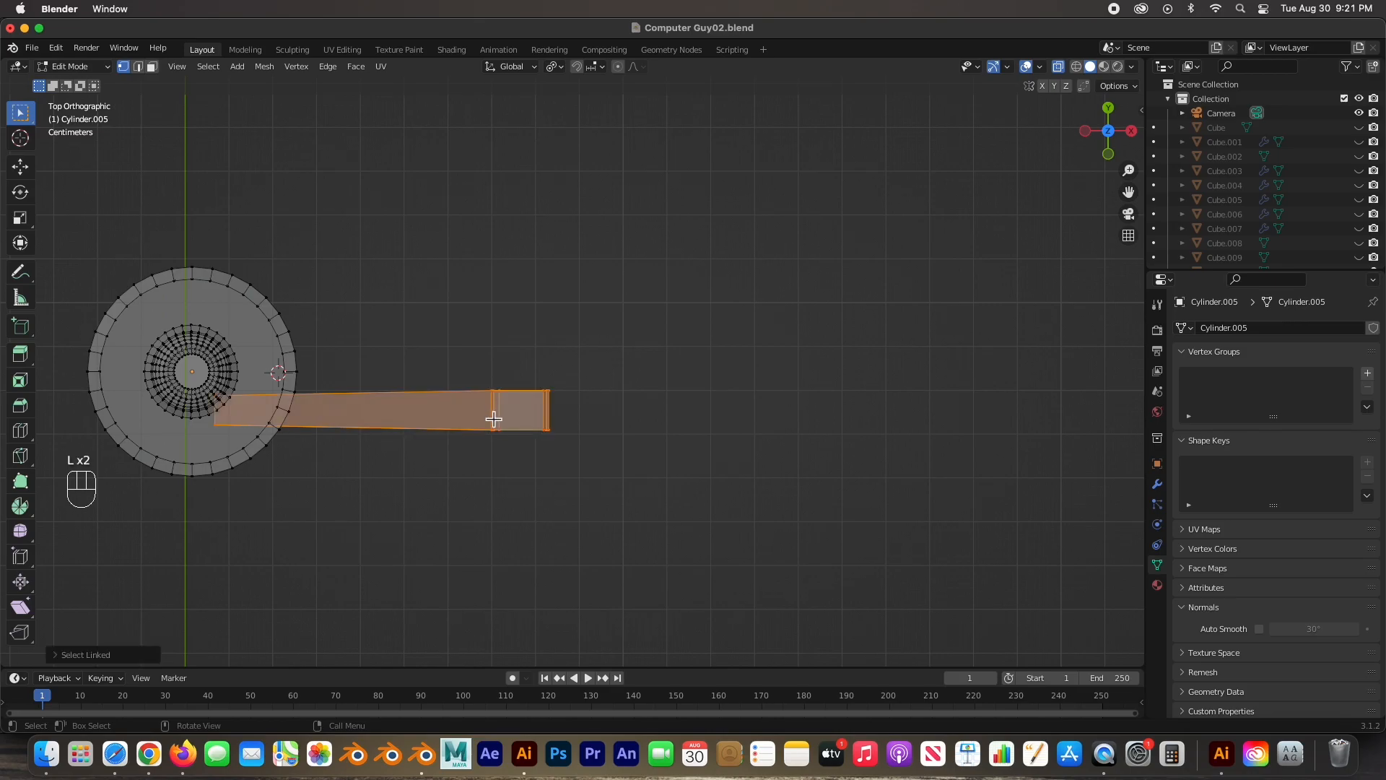
key(g)
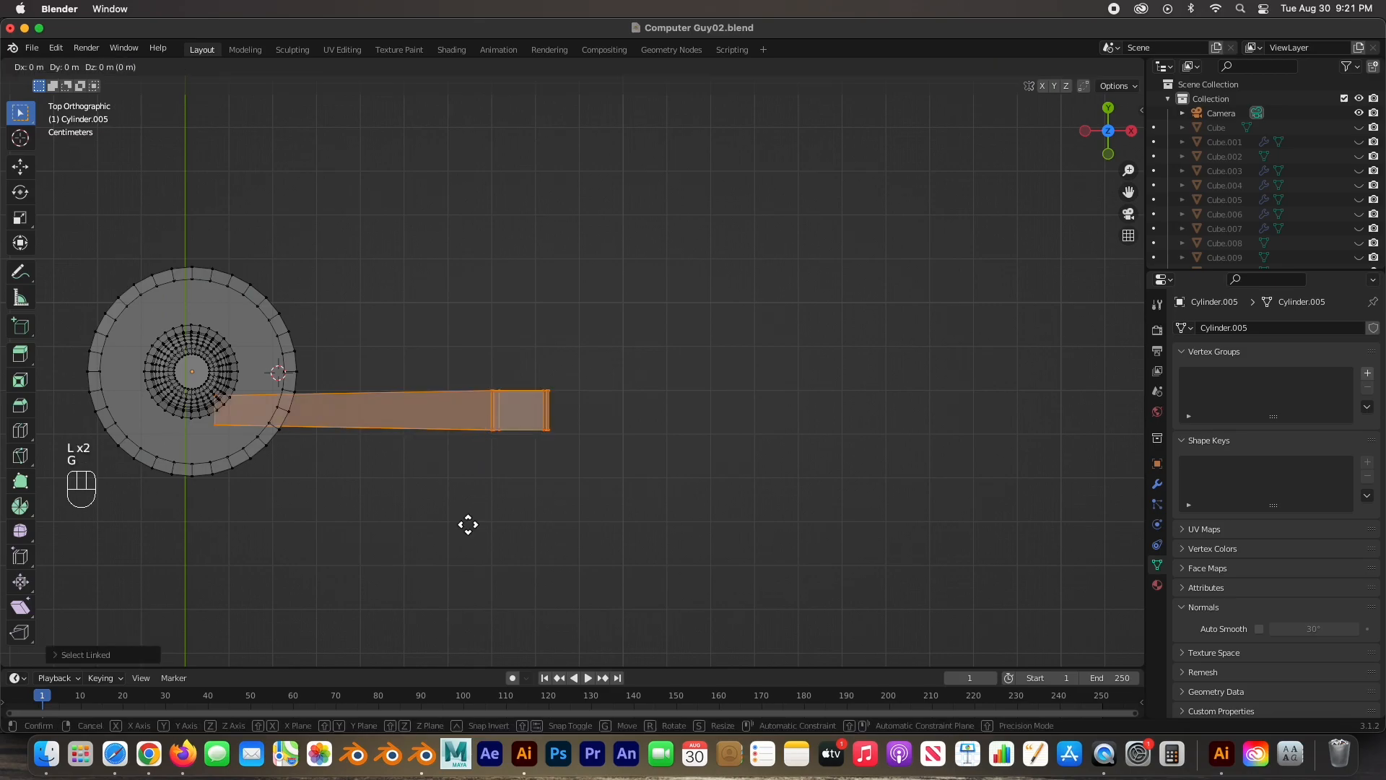
key(y)
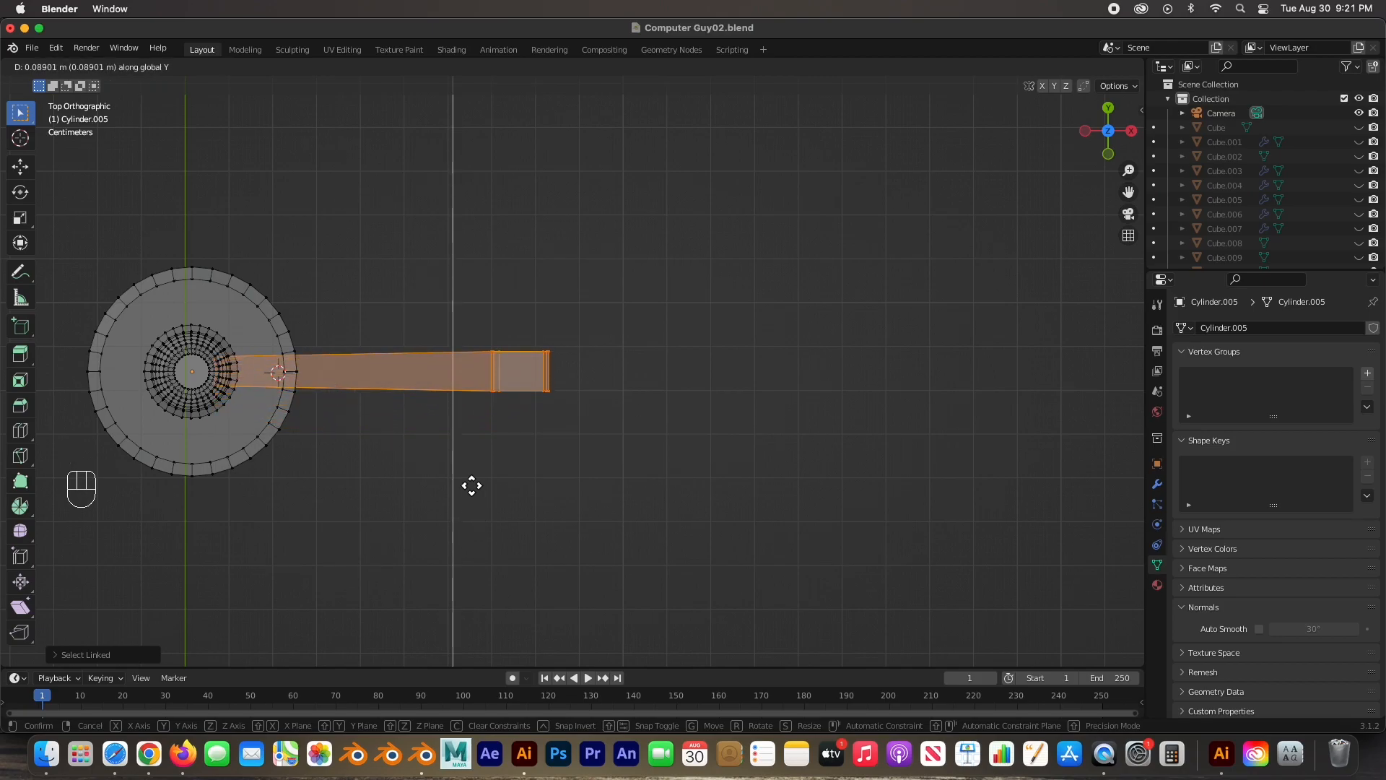
click(471, 485)
click(471, 486)
Step: Separate the leg from the hub mesh into its own object and return to Object Mode
click(20, 166)
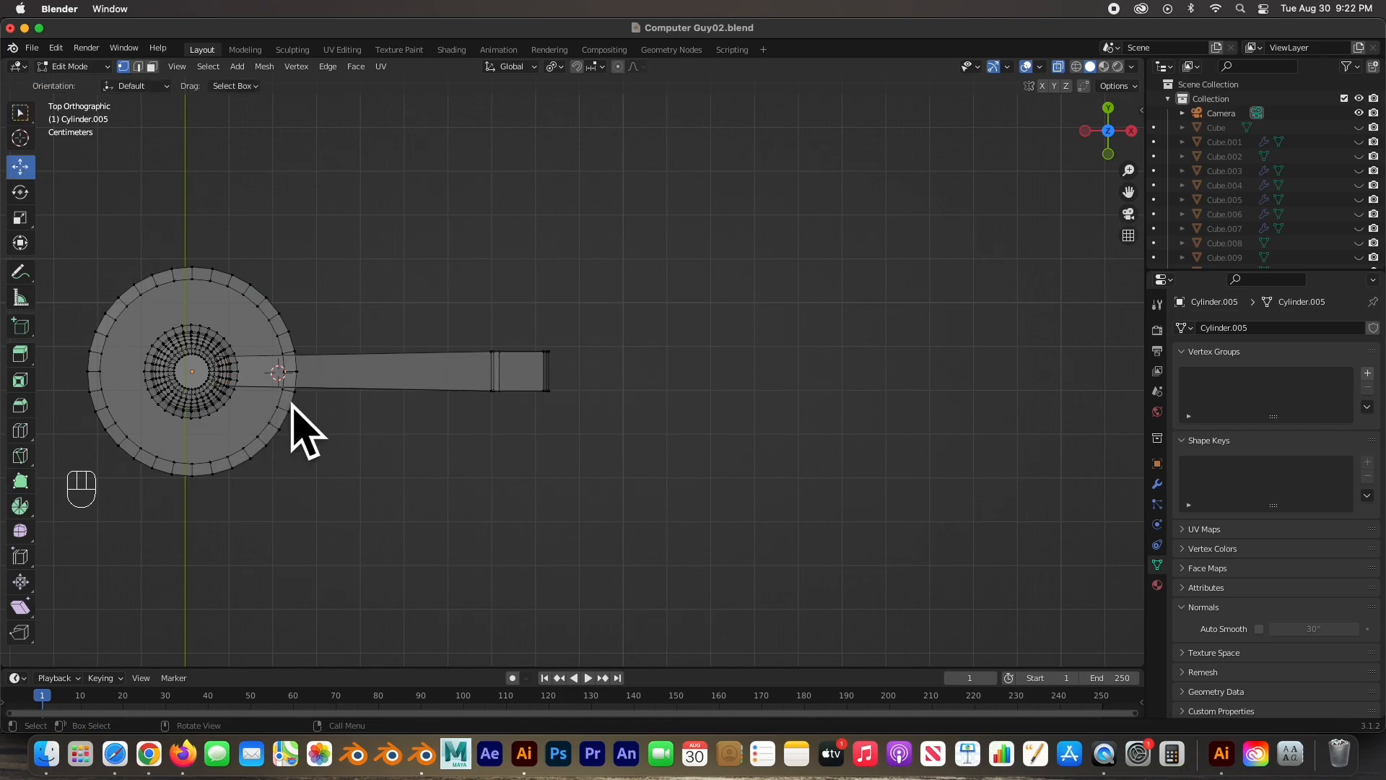
scroll(534, 365, down, 2)
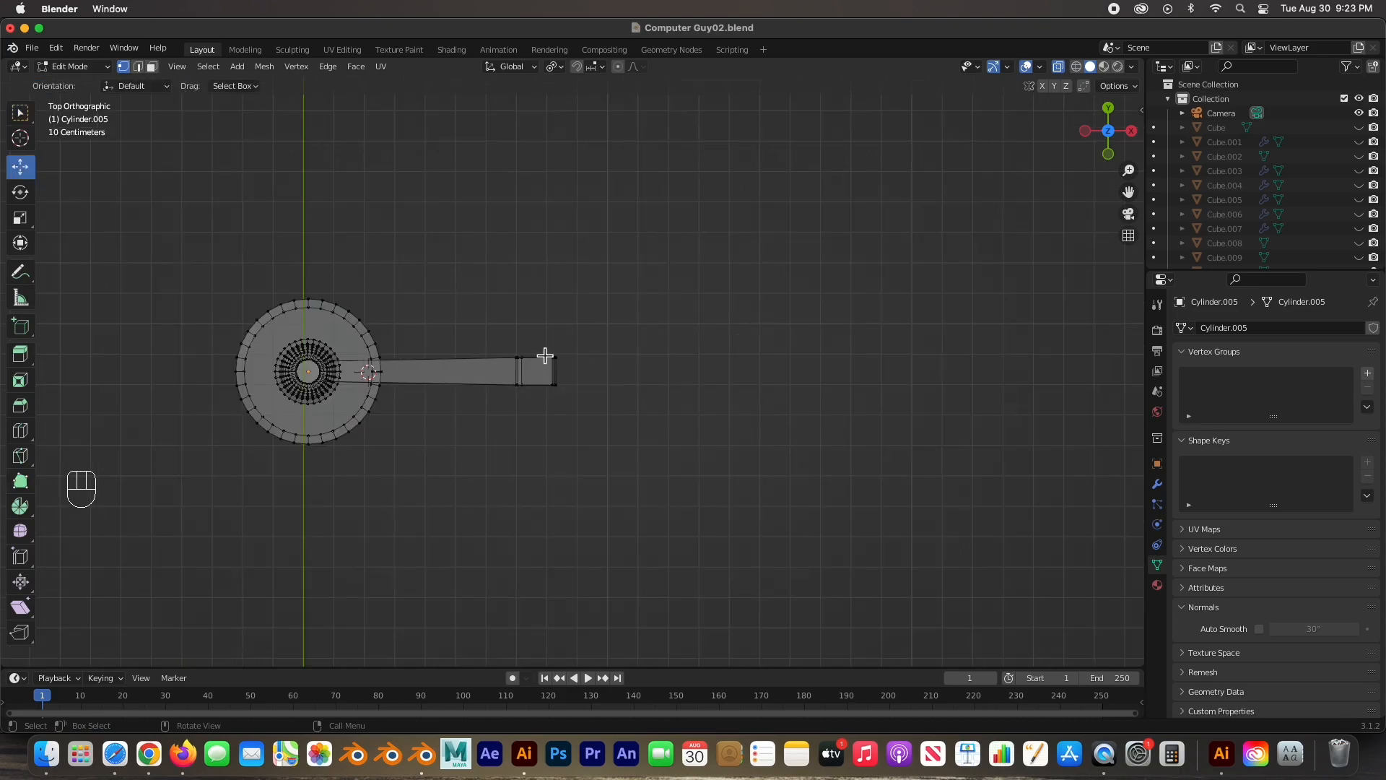
key(l)
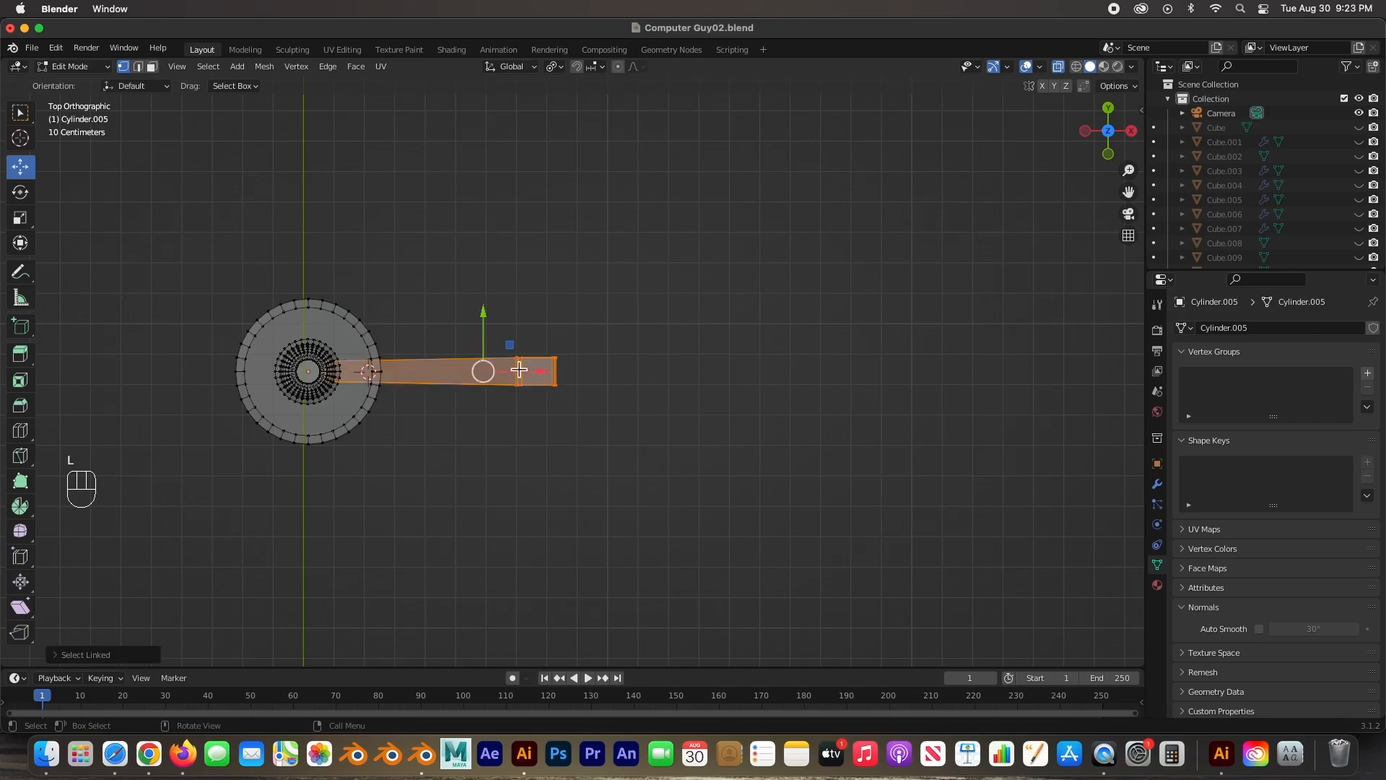
key(p)
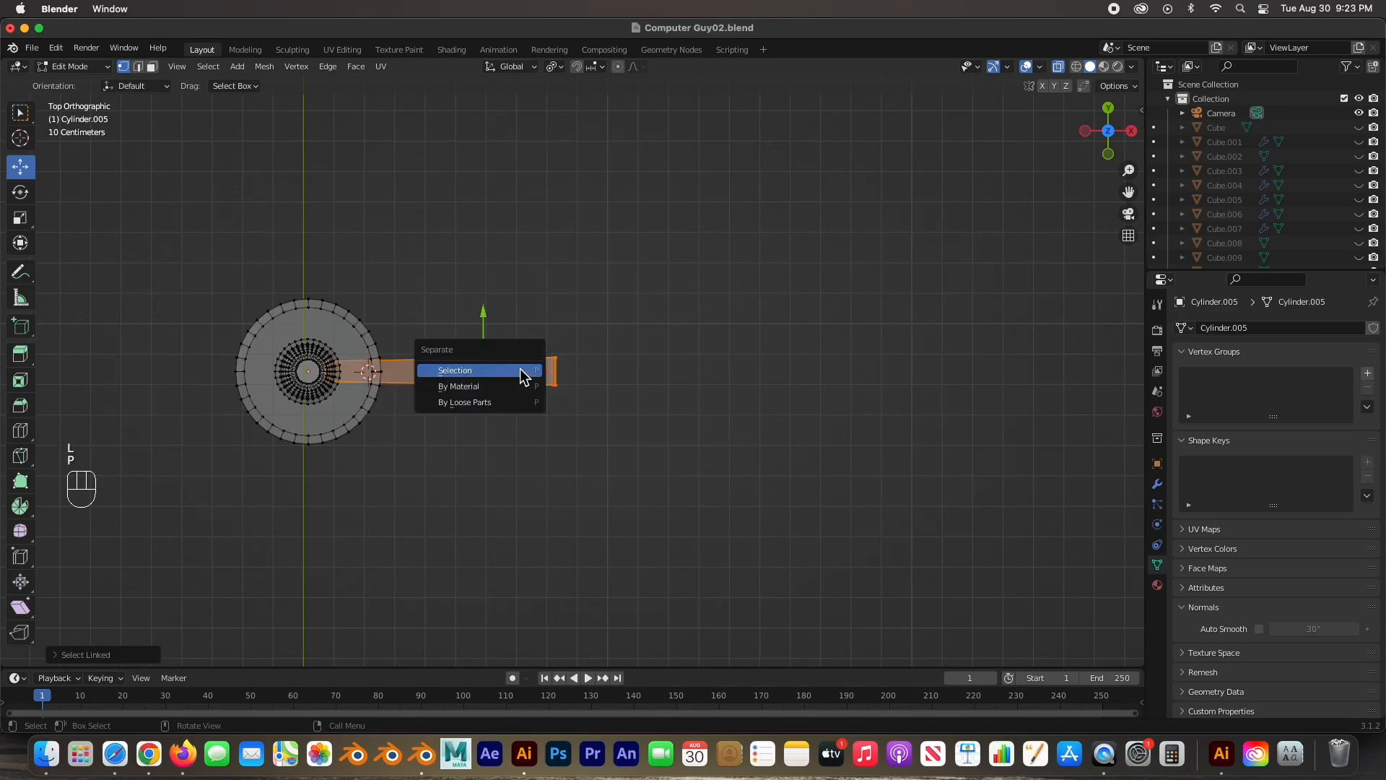
click(478, 370)
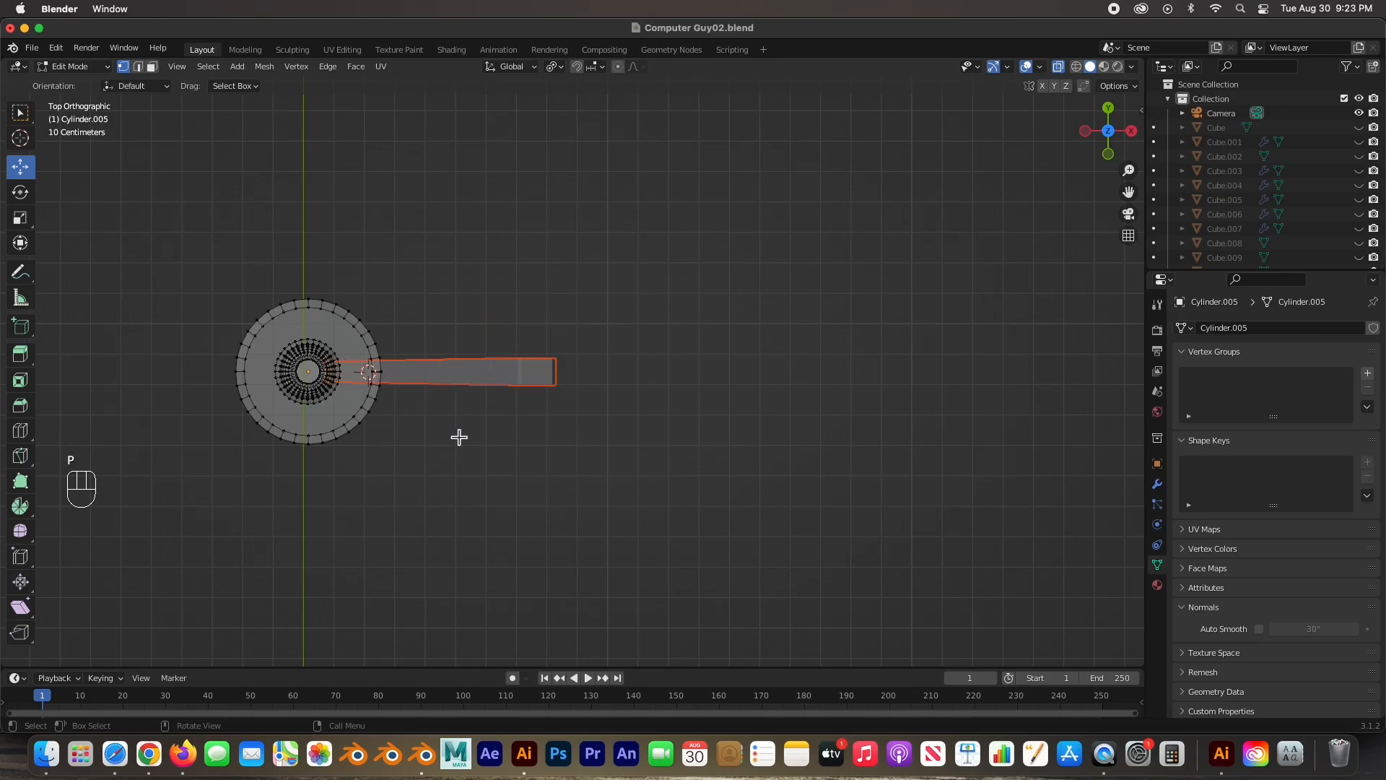
key(Tab)
click(456, 431)
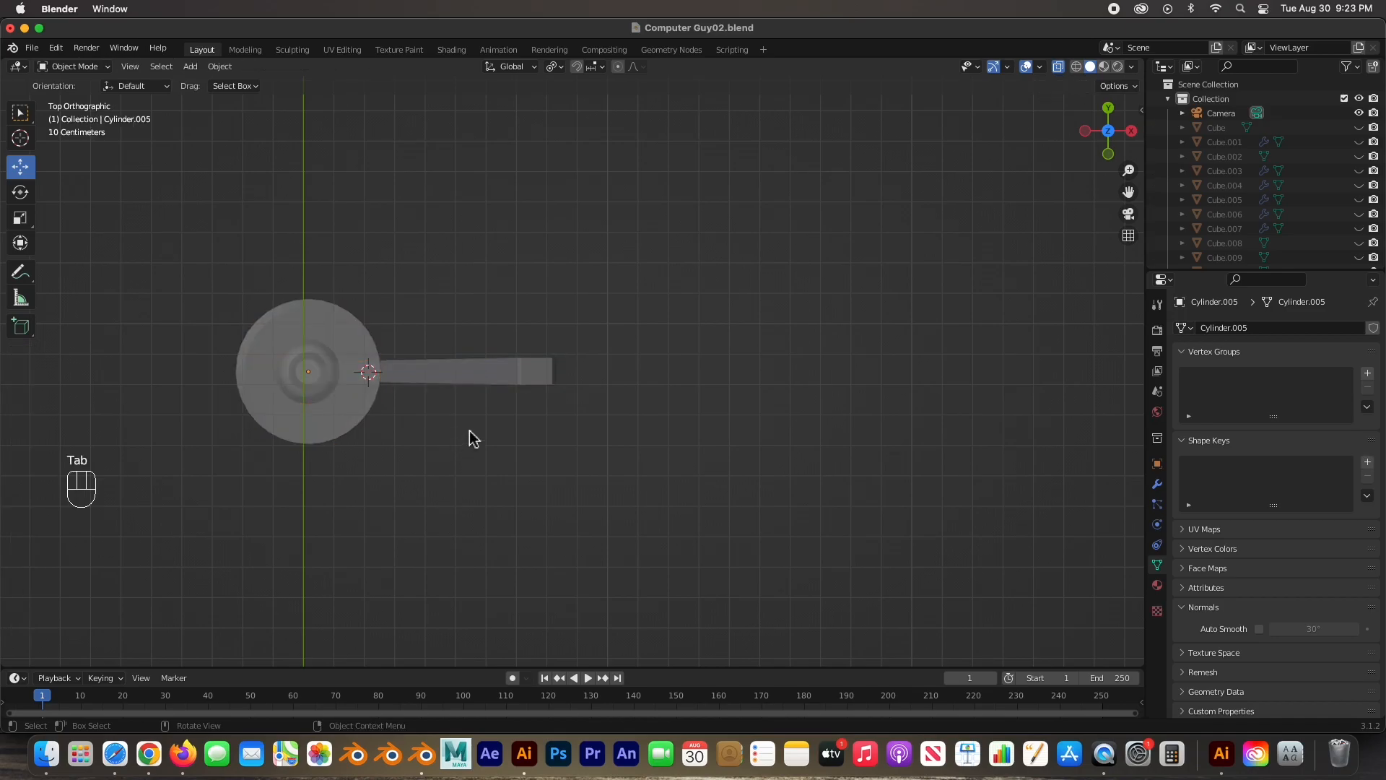
Step: Duplicate the leg in place and set the copy's Z rotation to 72°
click(471, 370)
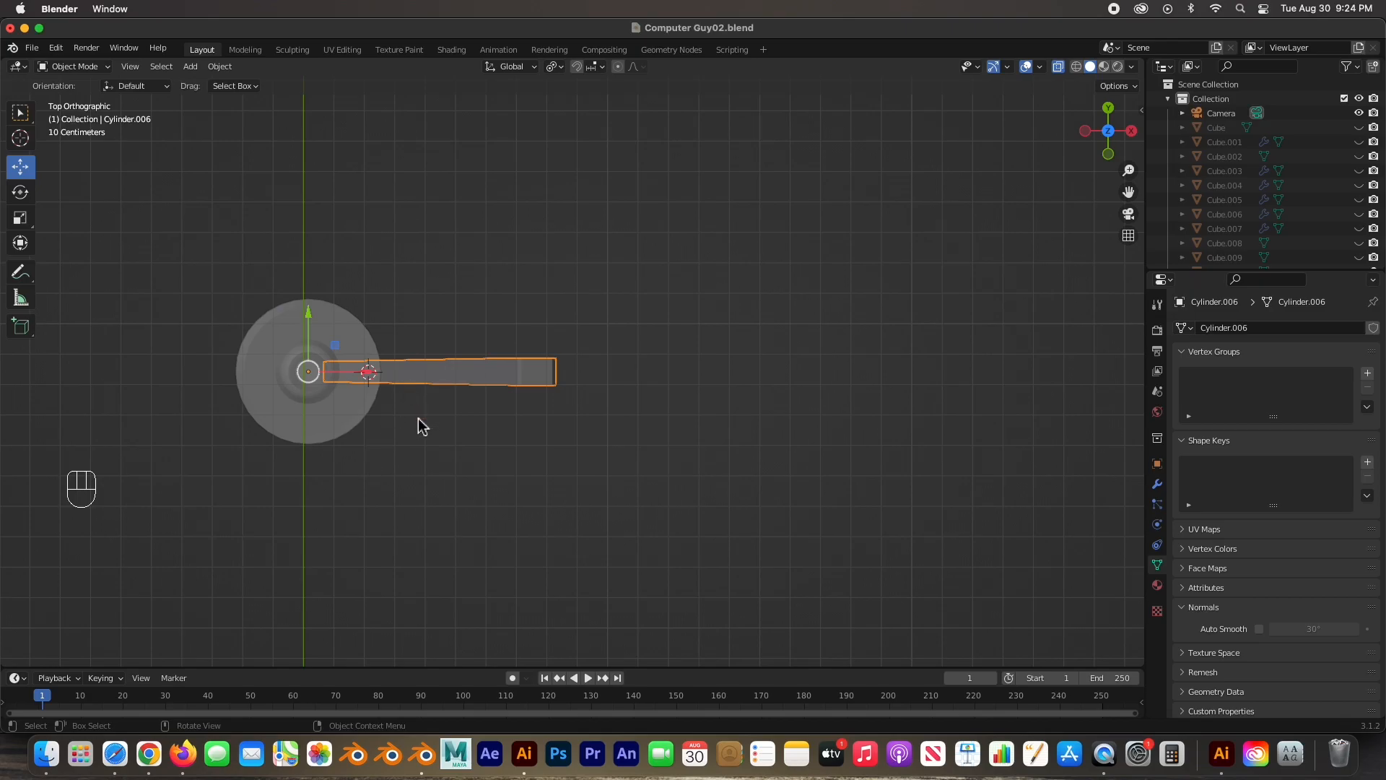
key(shift+d)
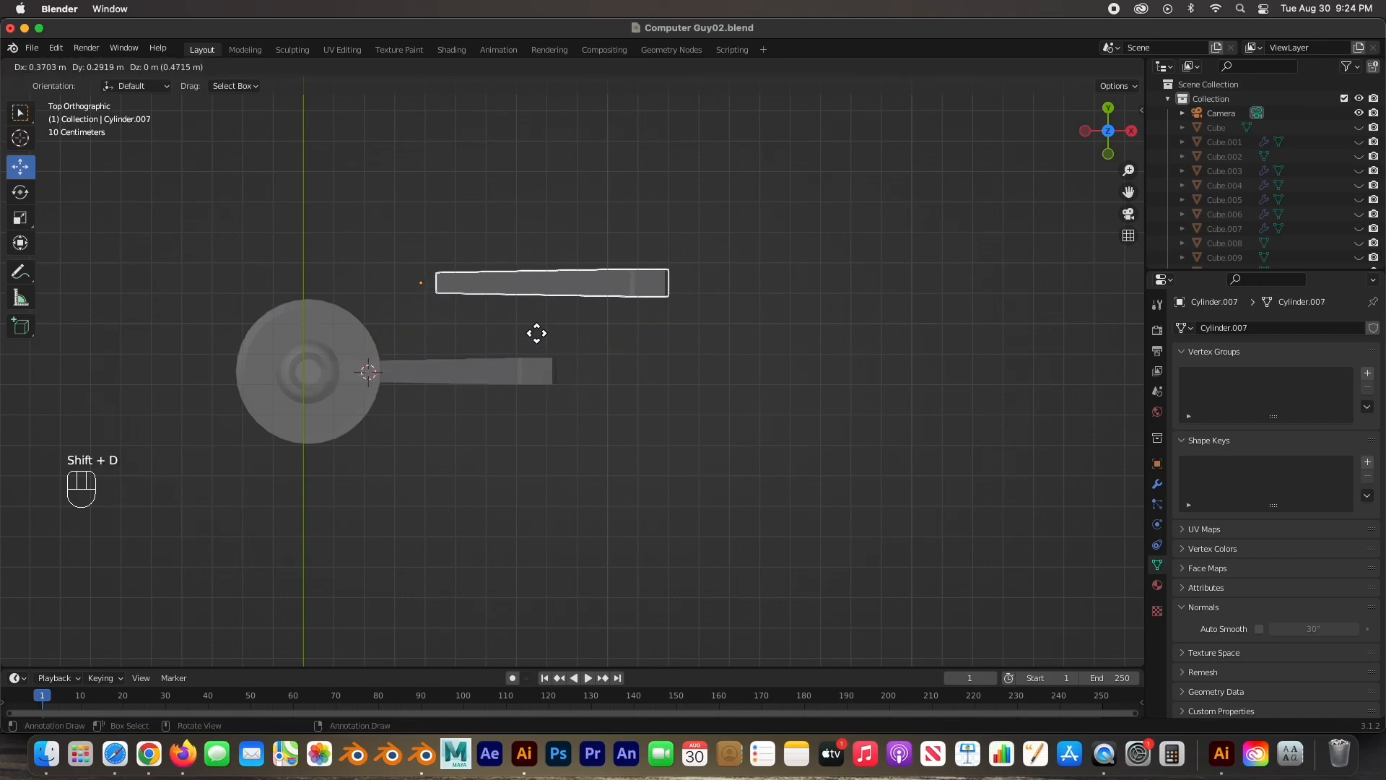
right_click(534, 322)
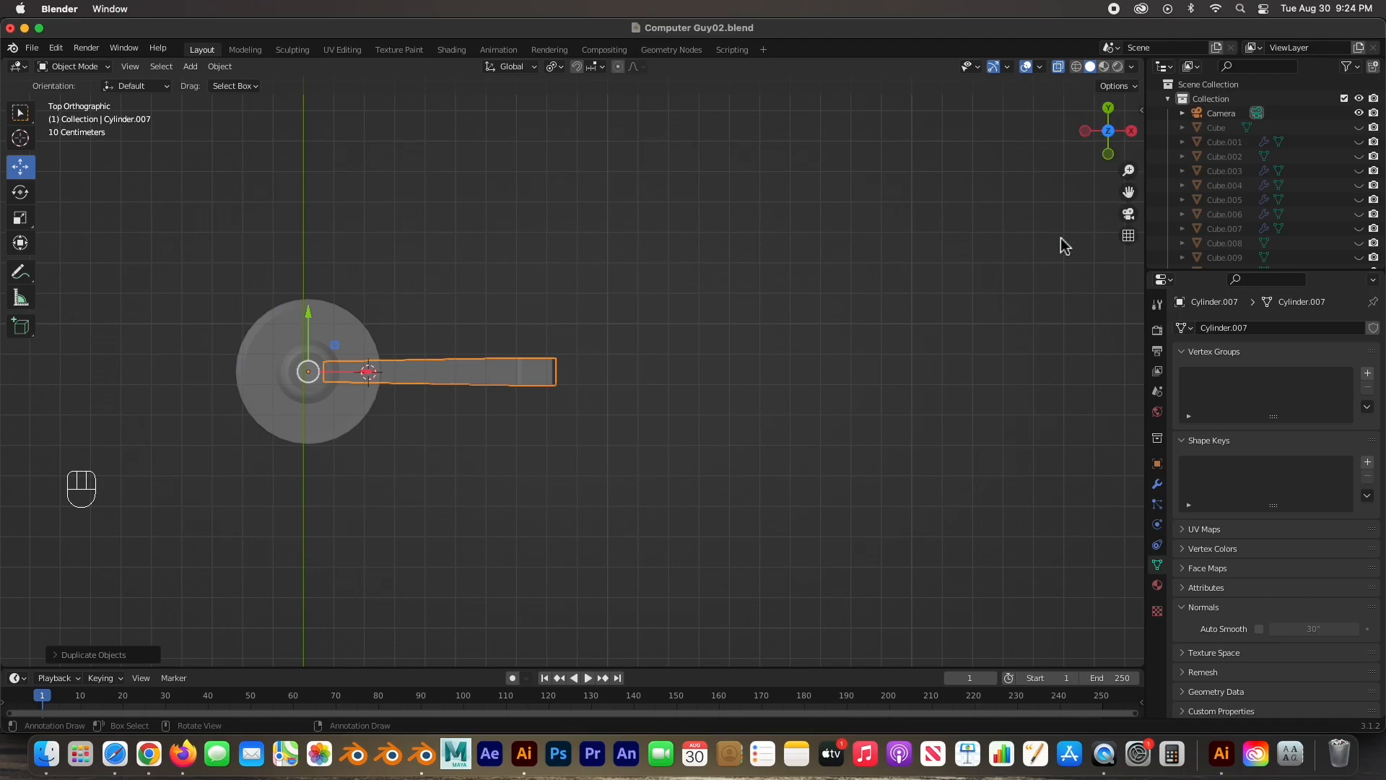
key(n)
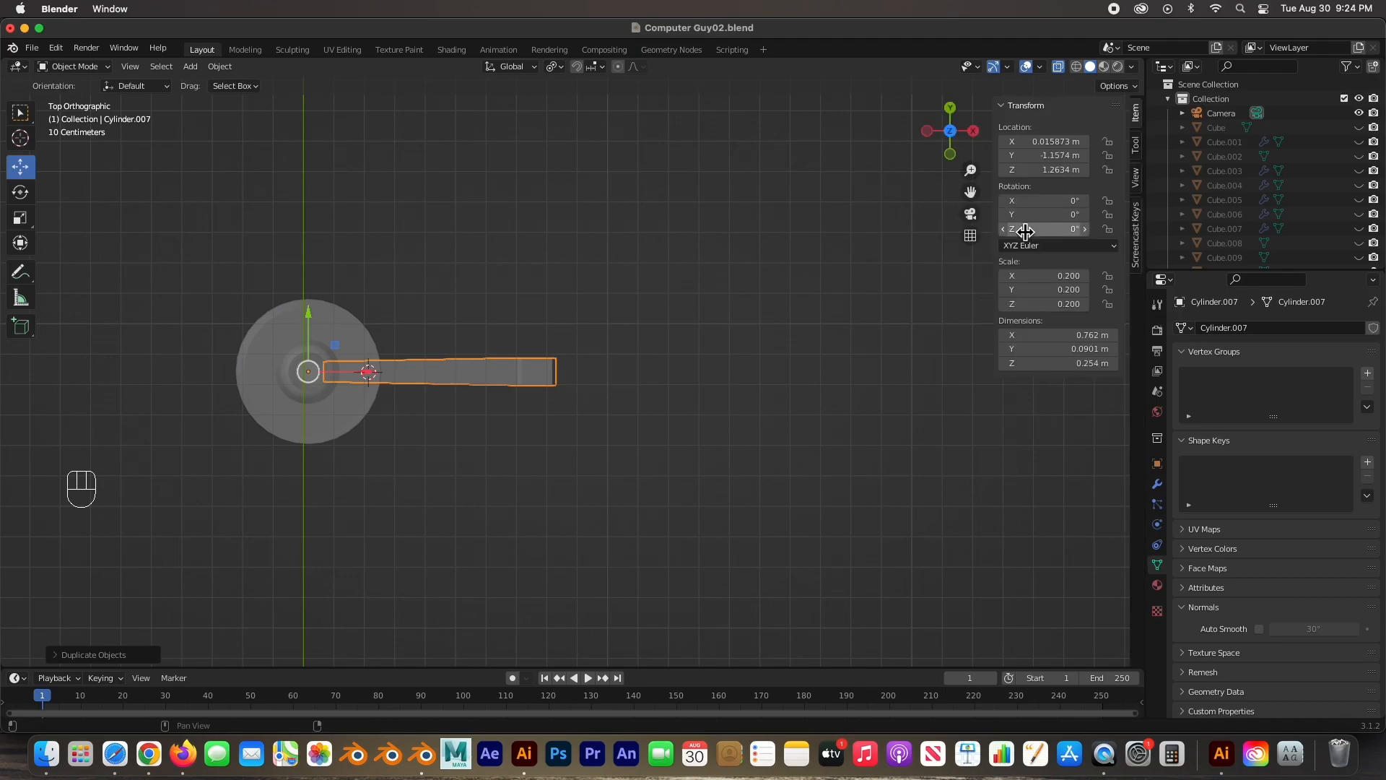
click(1025, 229)
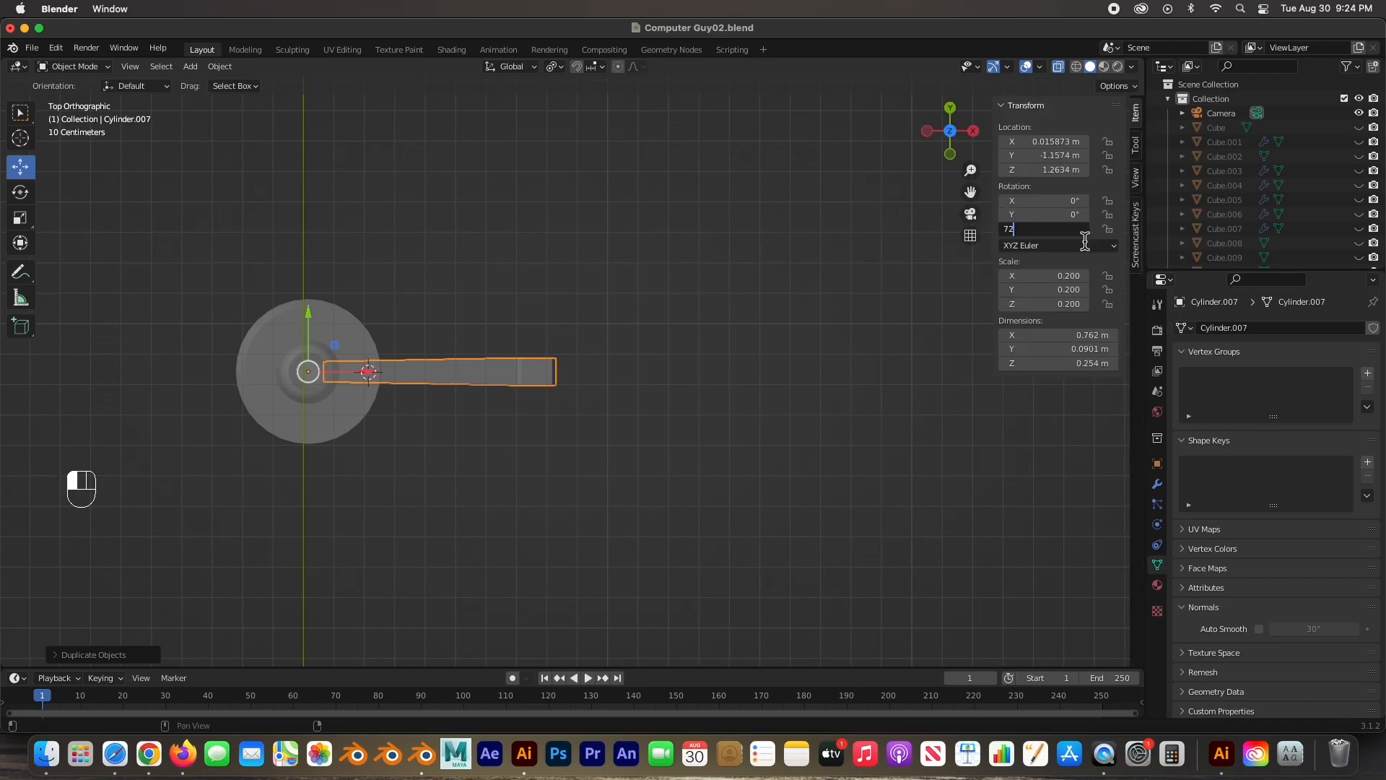
key(Return)
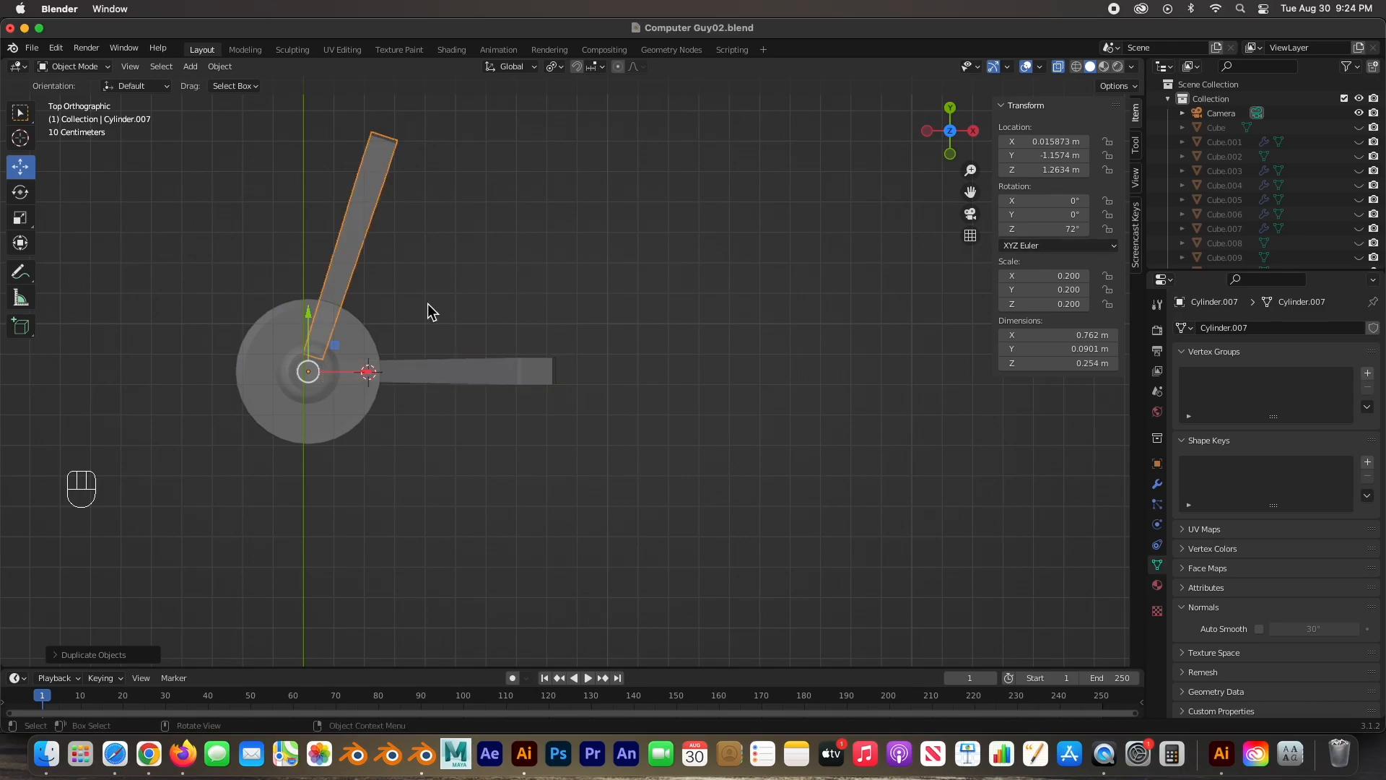
Step: Duplicate the 72° leg in place and set the third leg's Z rotation to 144° (72+72)
key(shift+d)
right_click(501, 268)
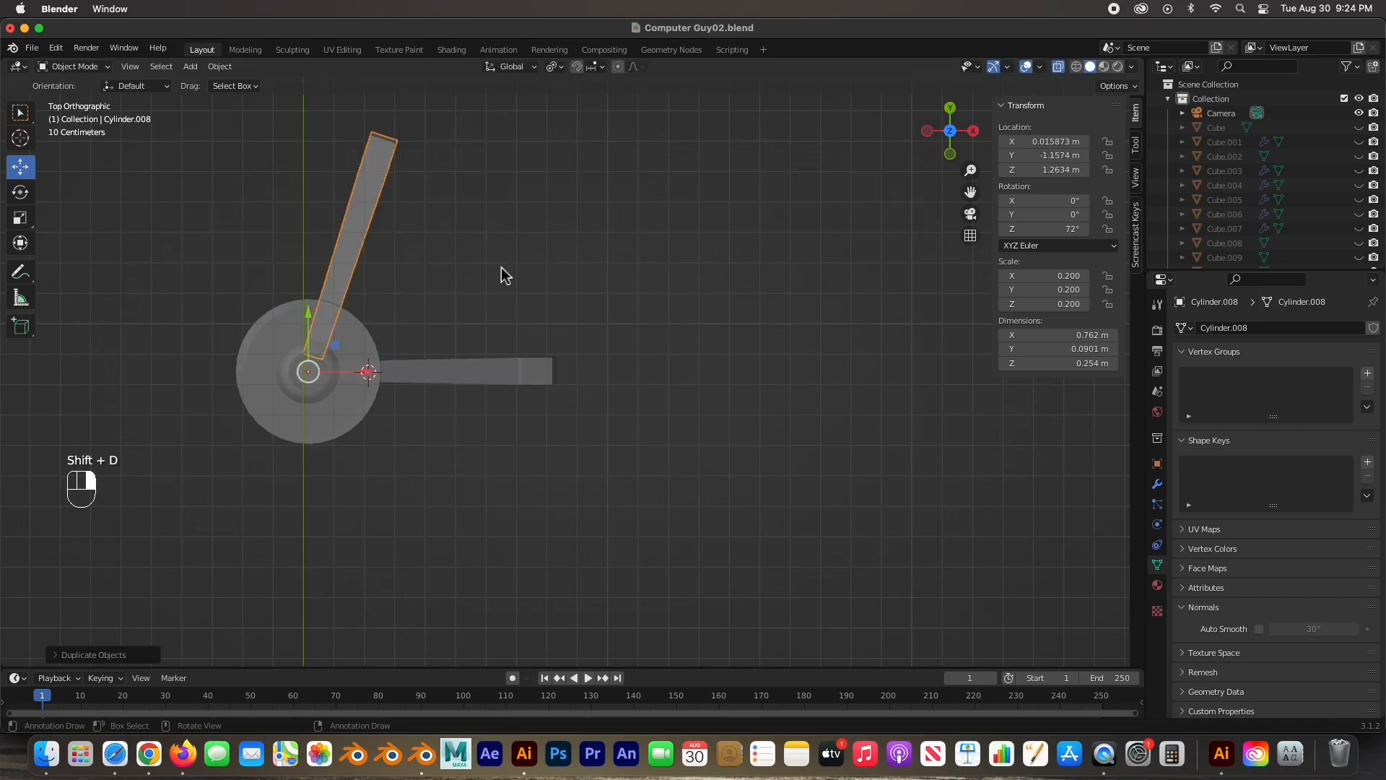
click(1050, 228)
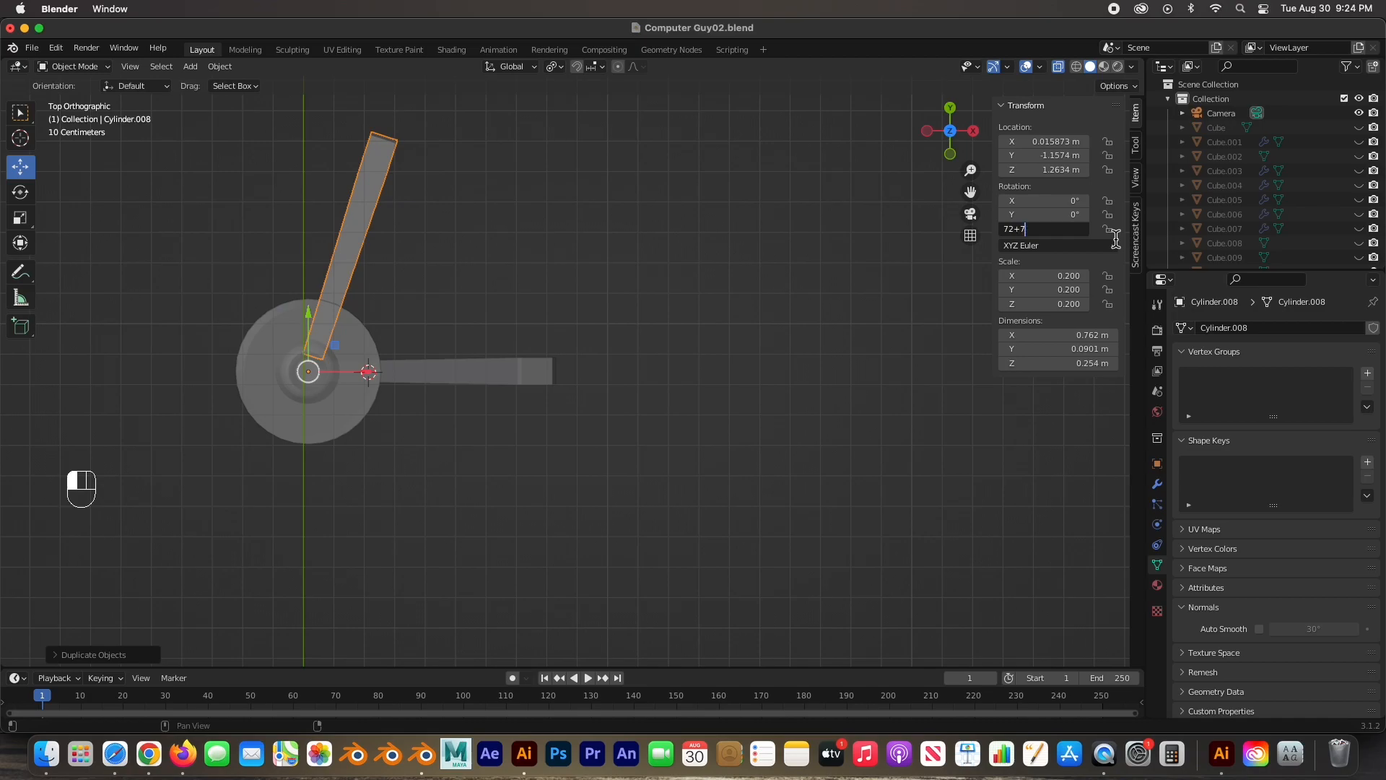
key(Return)
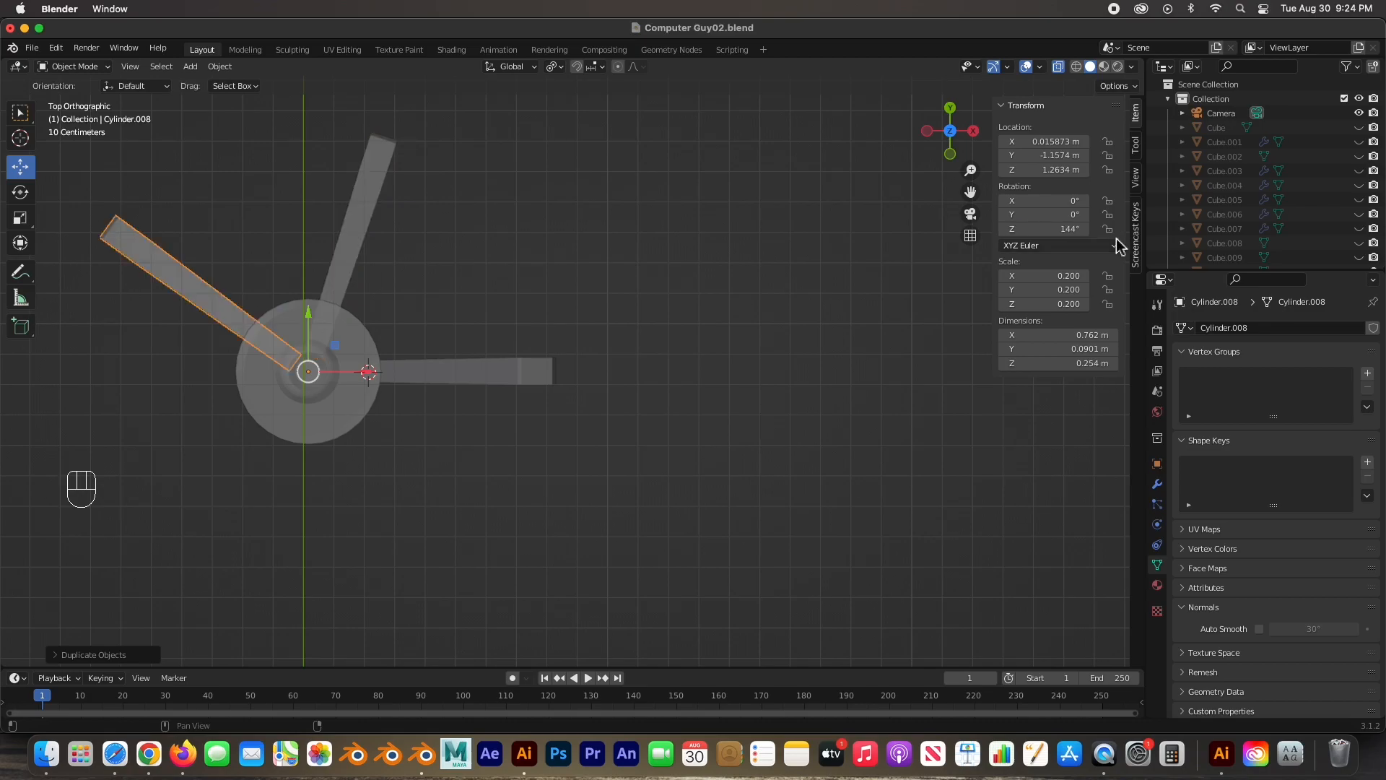
Step: Duplicate the 144° leg in place and set the fourth leg's Z rotation to 216° (144+72)
key(shift+d)
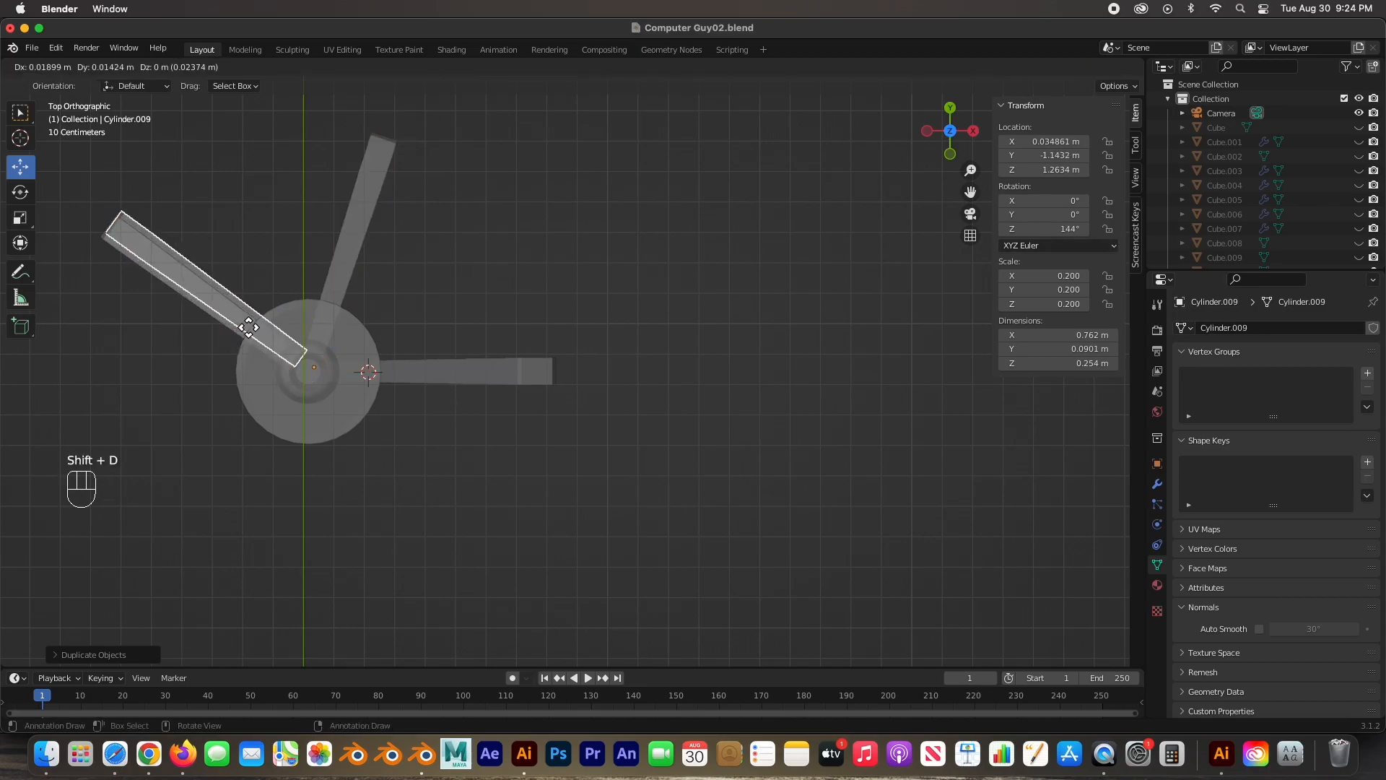
right_click(299, 275)
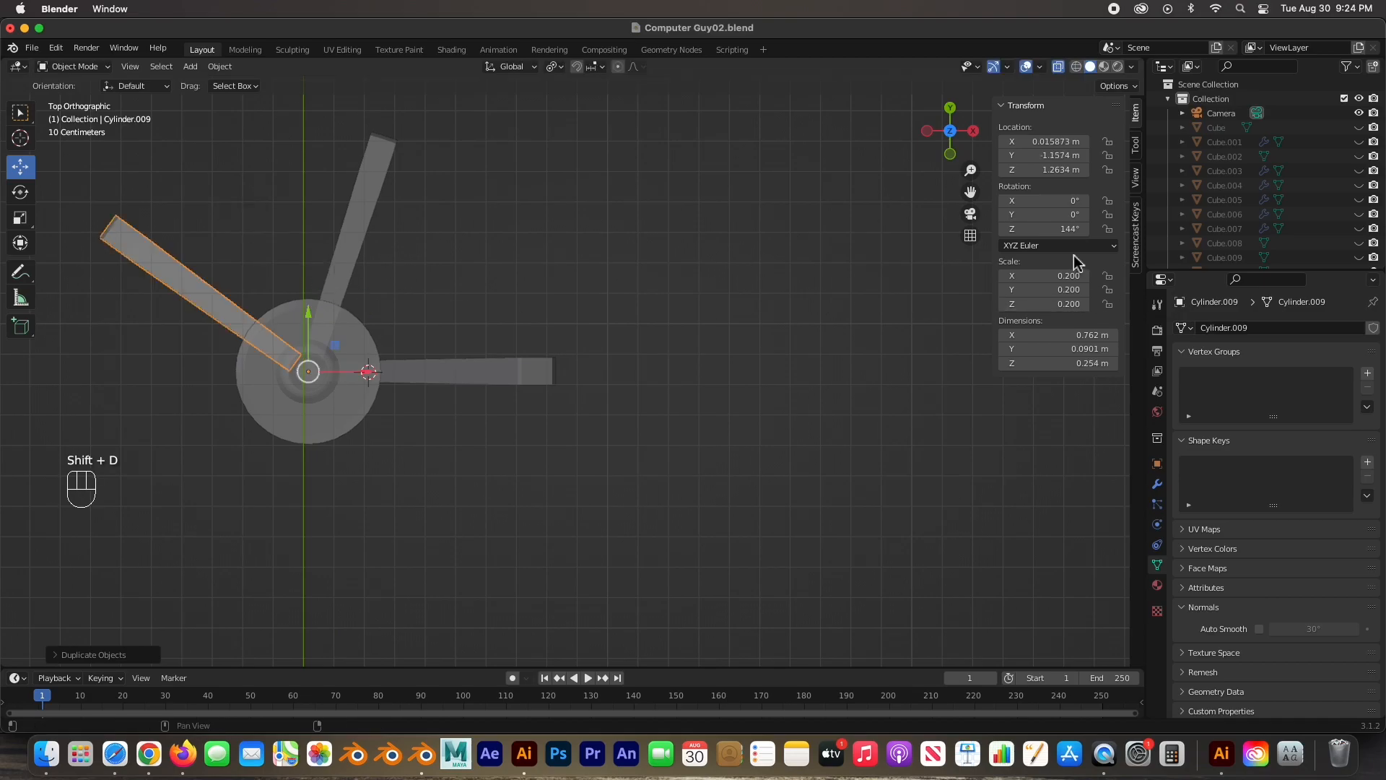
click(1091, 229)
text(144+72)
key(Return)
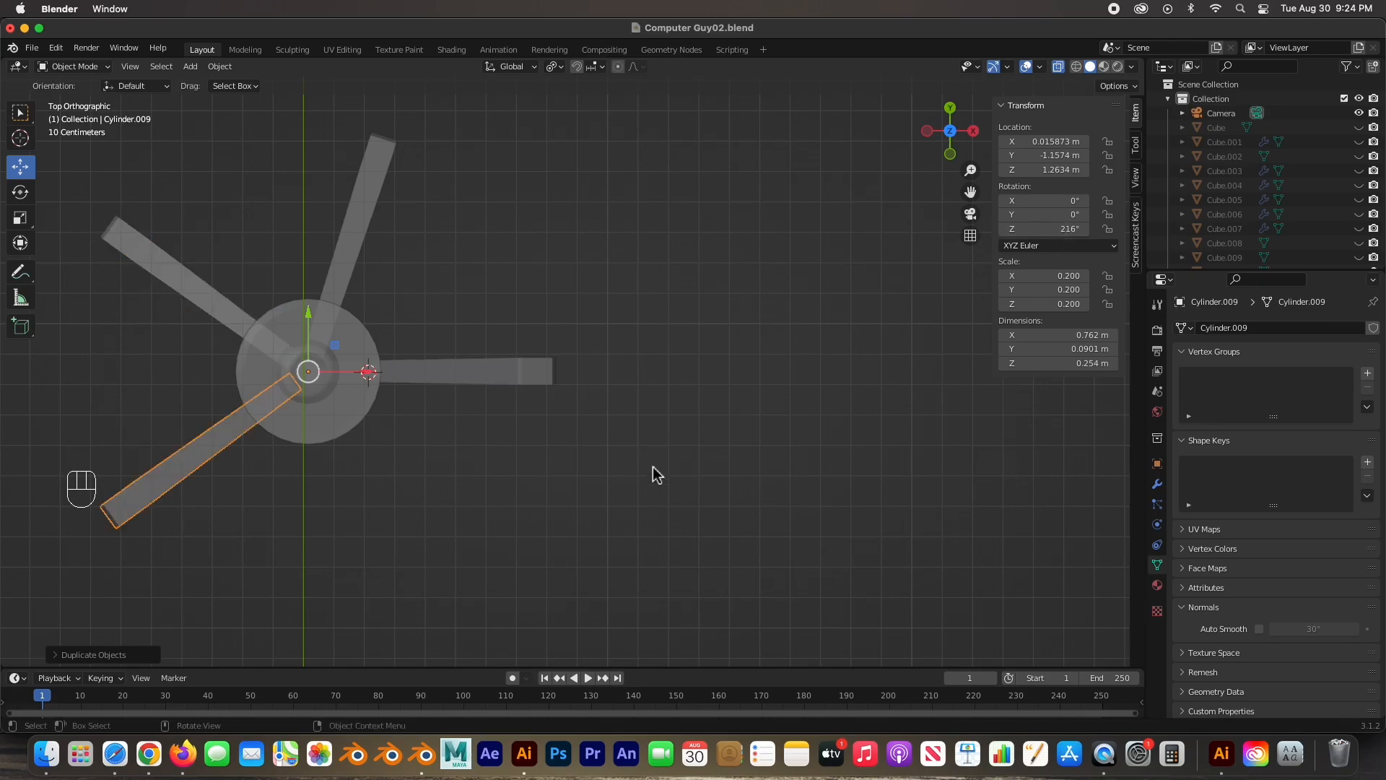
Step: Duplicate the 216° leg in place and rotate the fifth leg a further 72° about Z (216+72)
key(shift+d)
right_click(199, 361)
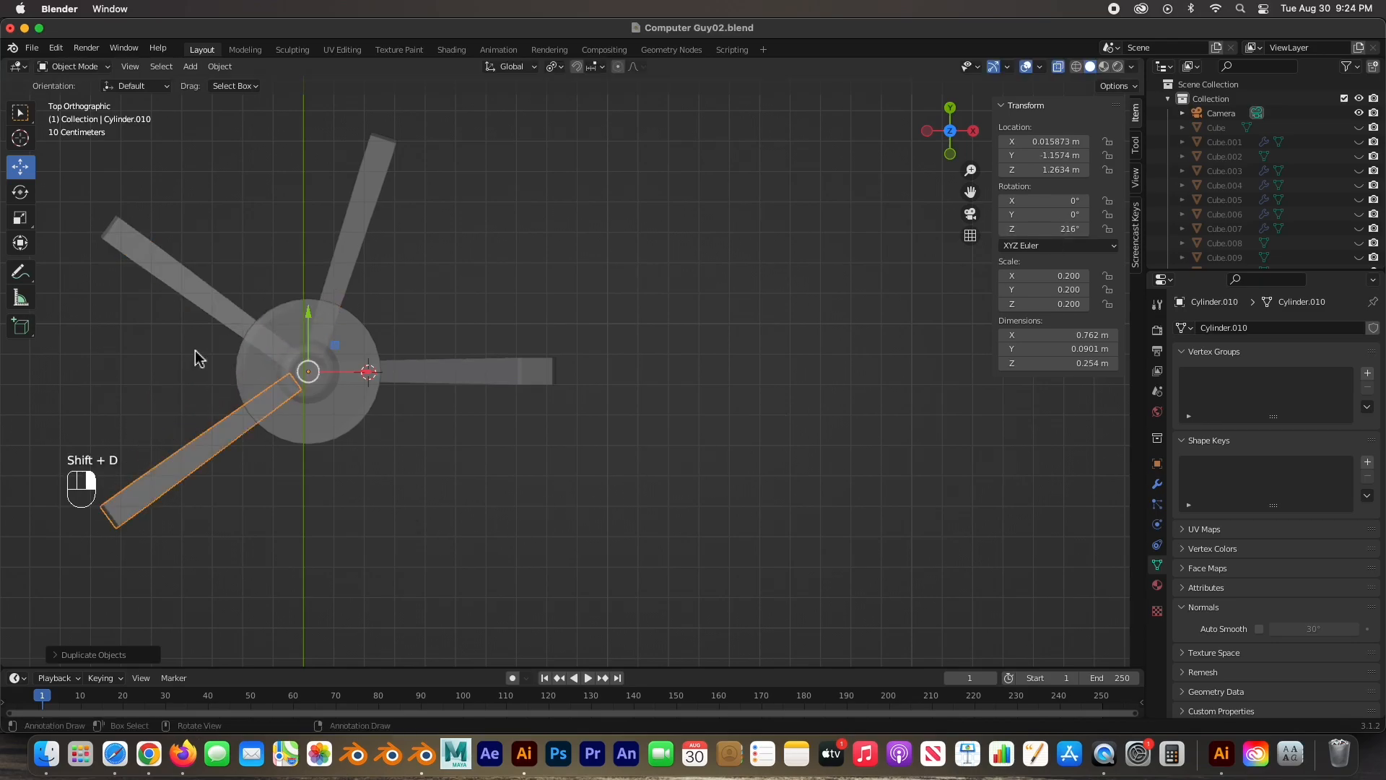
click(1067, 228)
click(1042, 233)
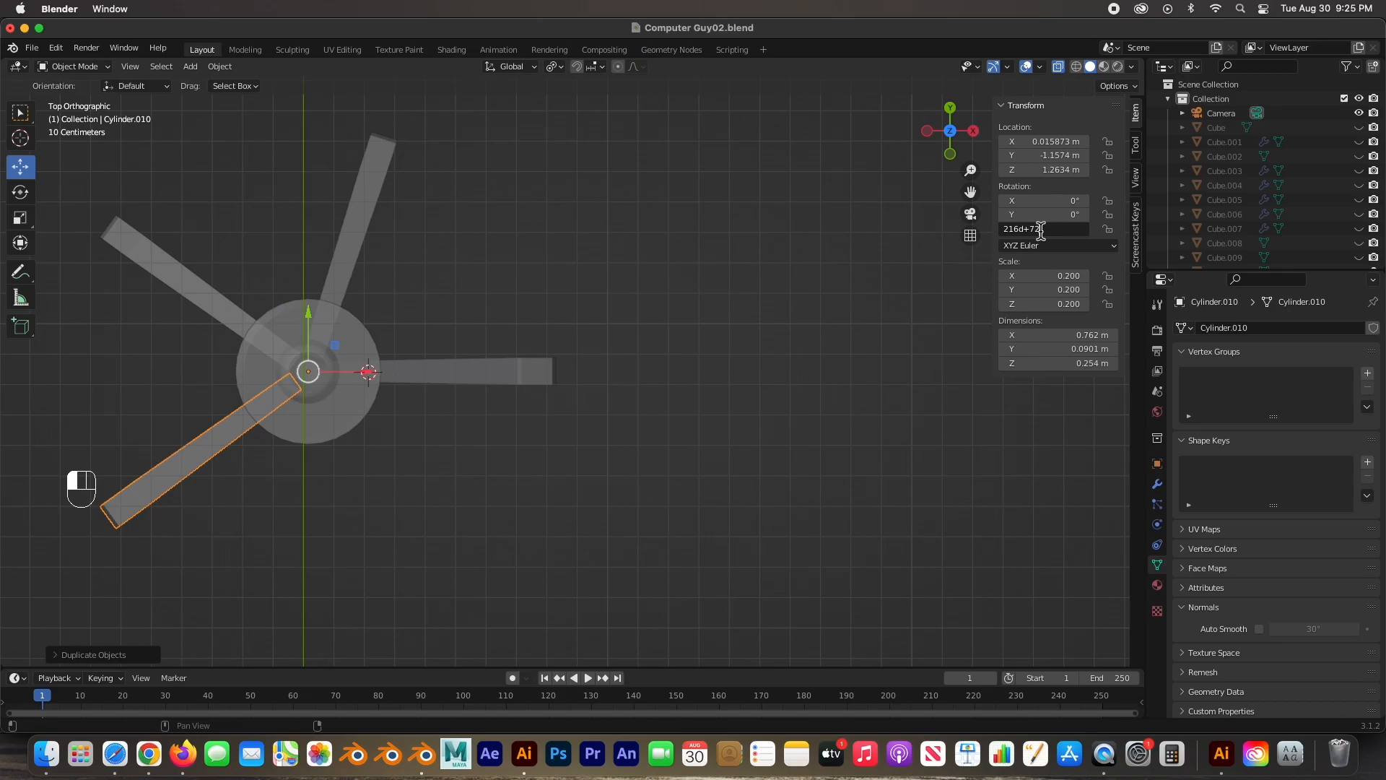
key(Return)
Step: Select all five legs and rotate them together about -18.3° around the hub so one leg lies along the Y axis
click(580, 491)
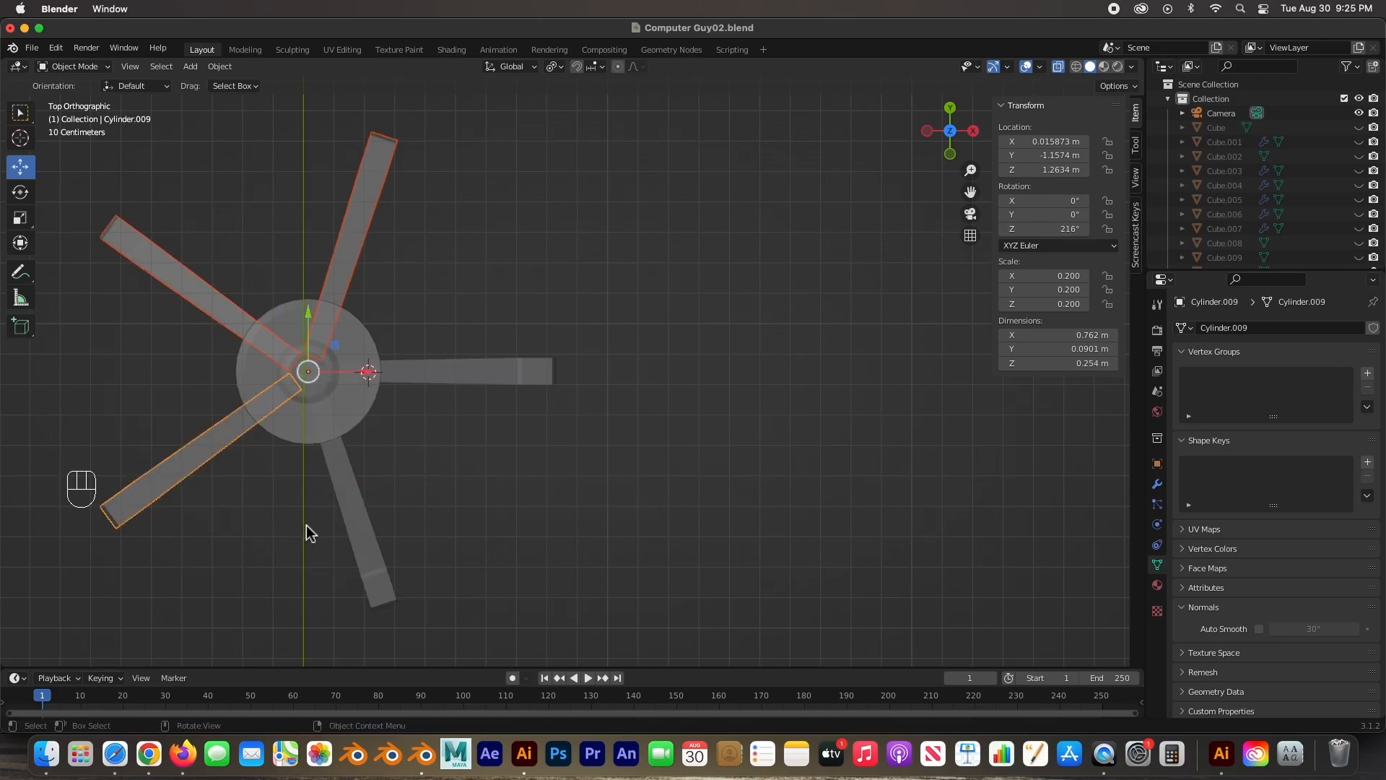
shift+click(356, 511)
shift+click(478, 375)
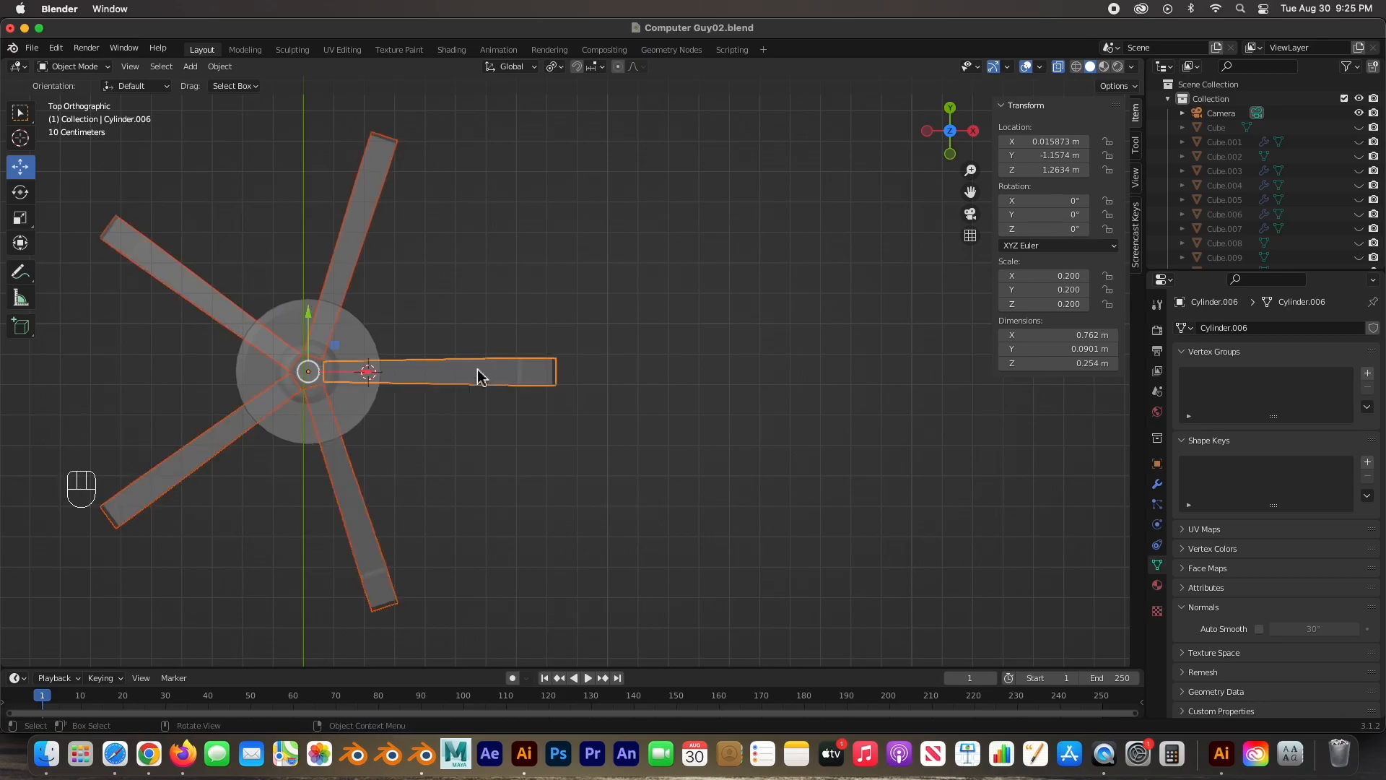
click(21, 191)
drag(363, 404, 351, 416)
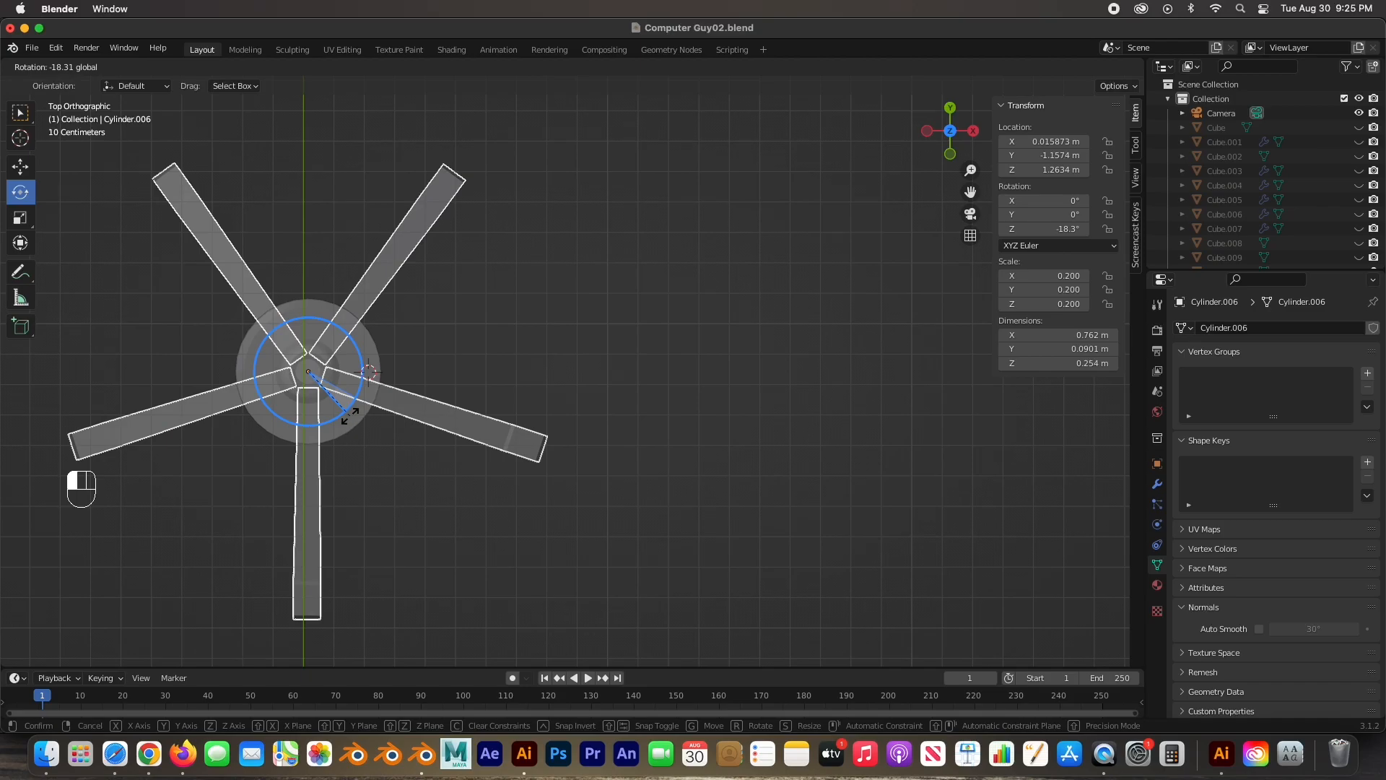
Step: Finish rotating the five legs together about Z by about -18.3°
drag(351, 416, 351, 417)
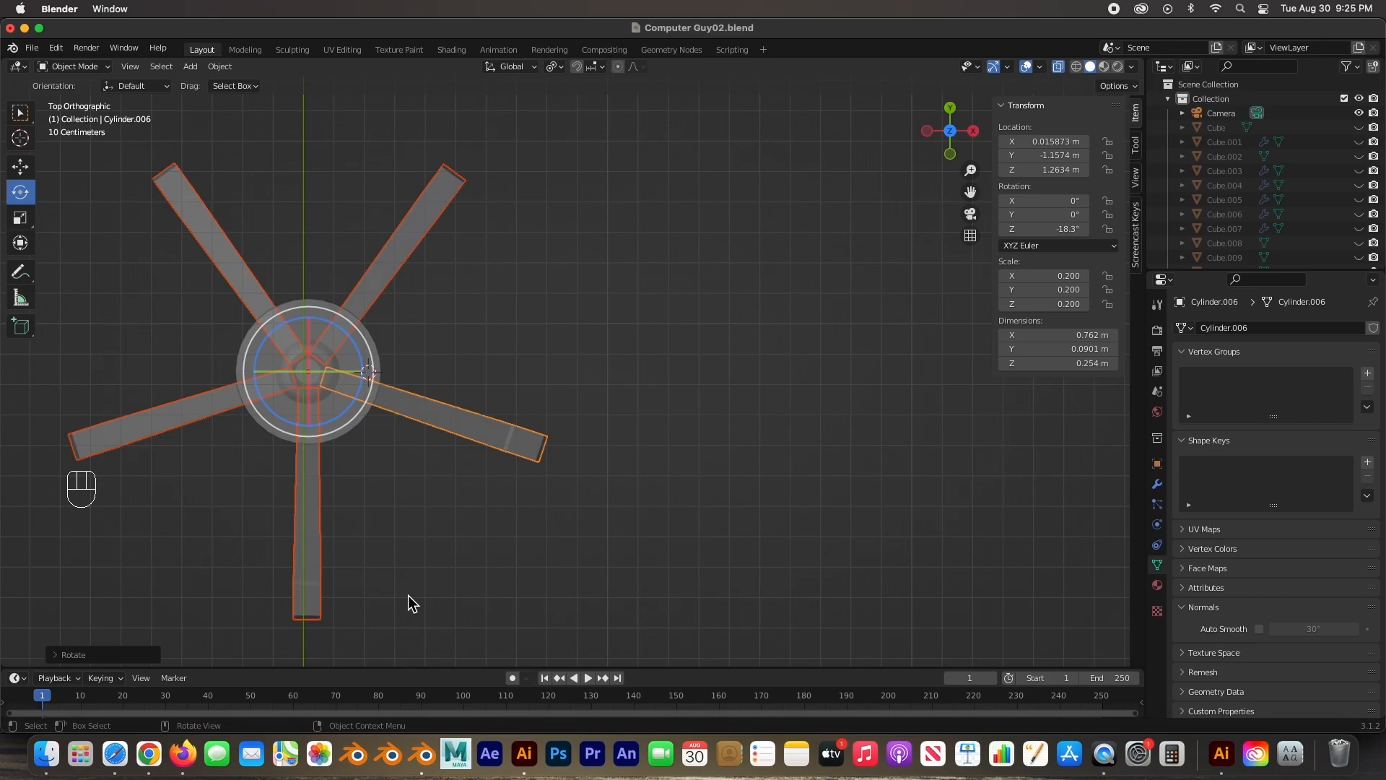
Step: Add a UV sphere, place it over the reference's centre caster wheel in front view, and scale it to about 0.14 m across
key(KP_1)
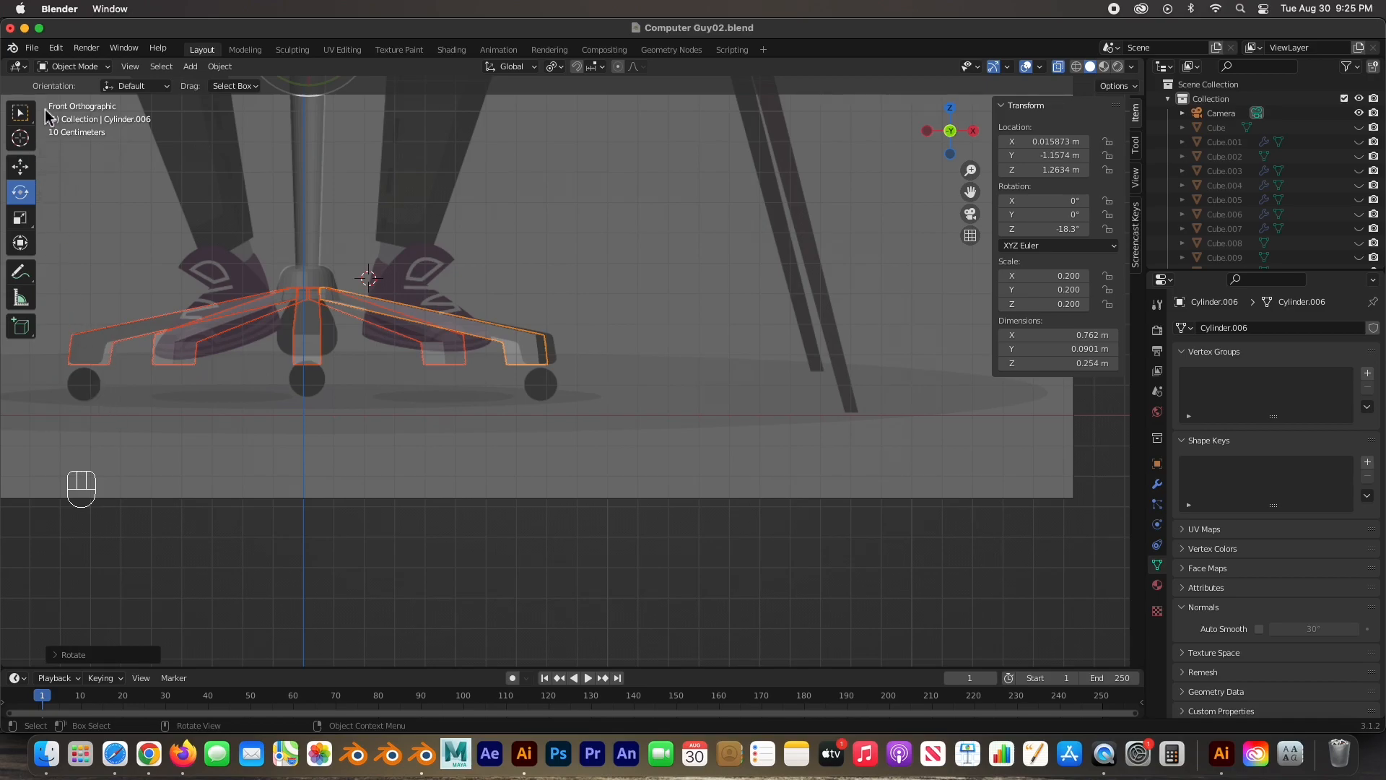
key(shift+a)
mouse_move(119, 306)
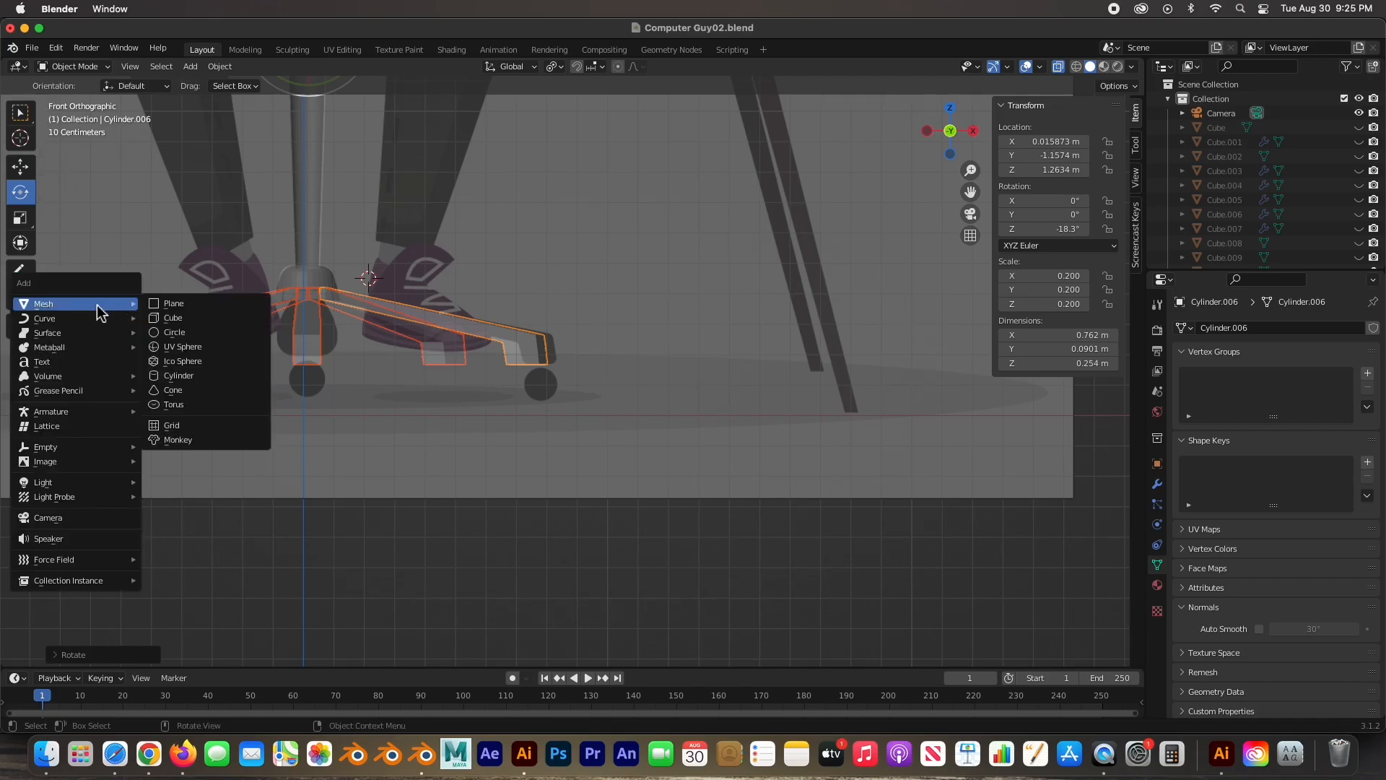
click(185, 348)
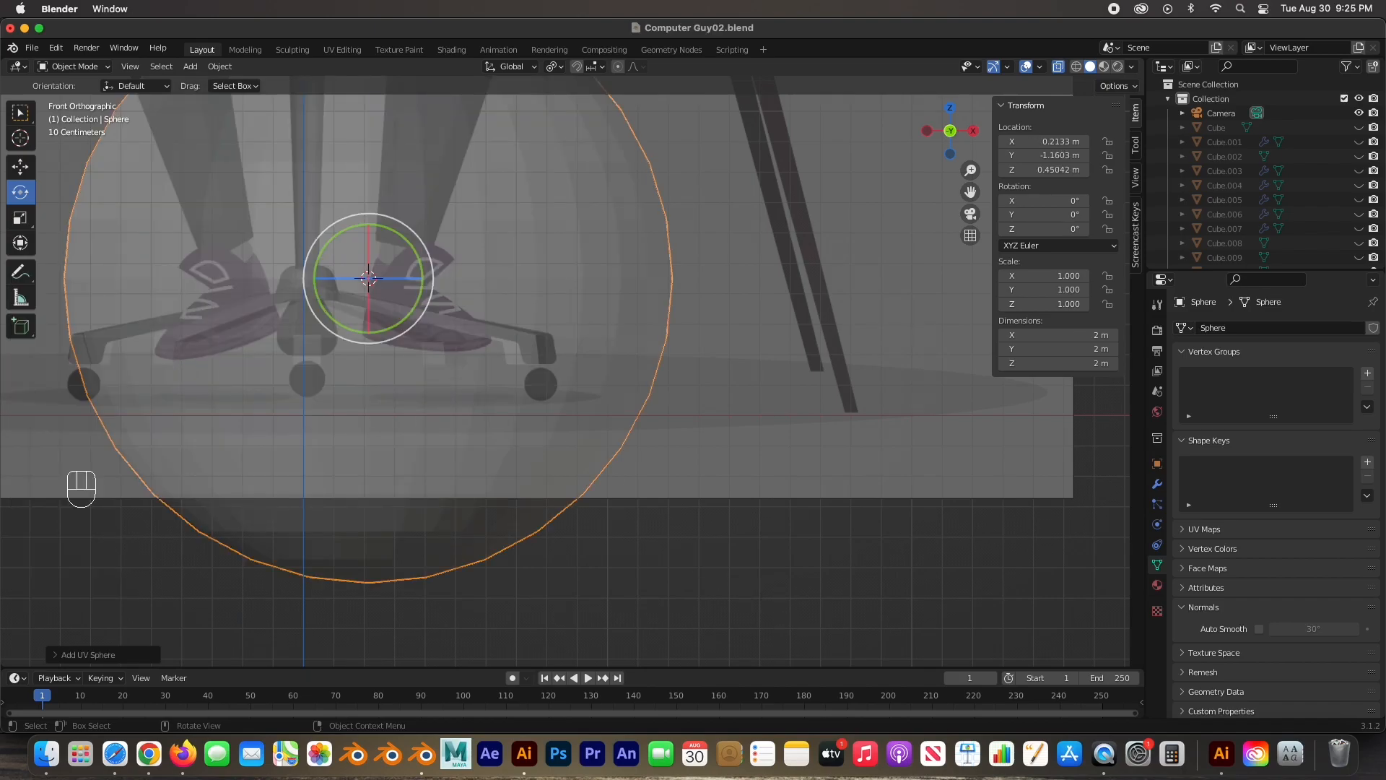
key(s)
click(393, 303)
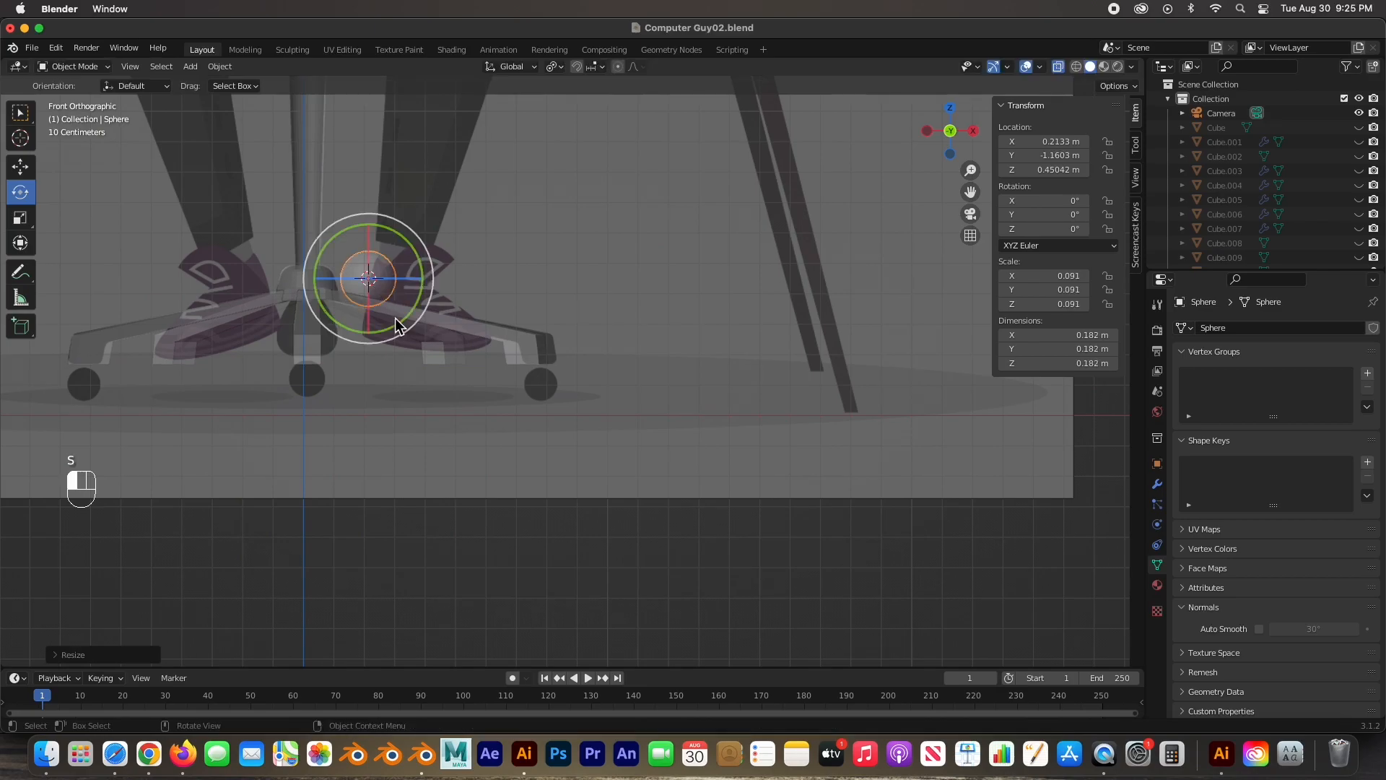
key(g)
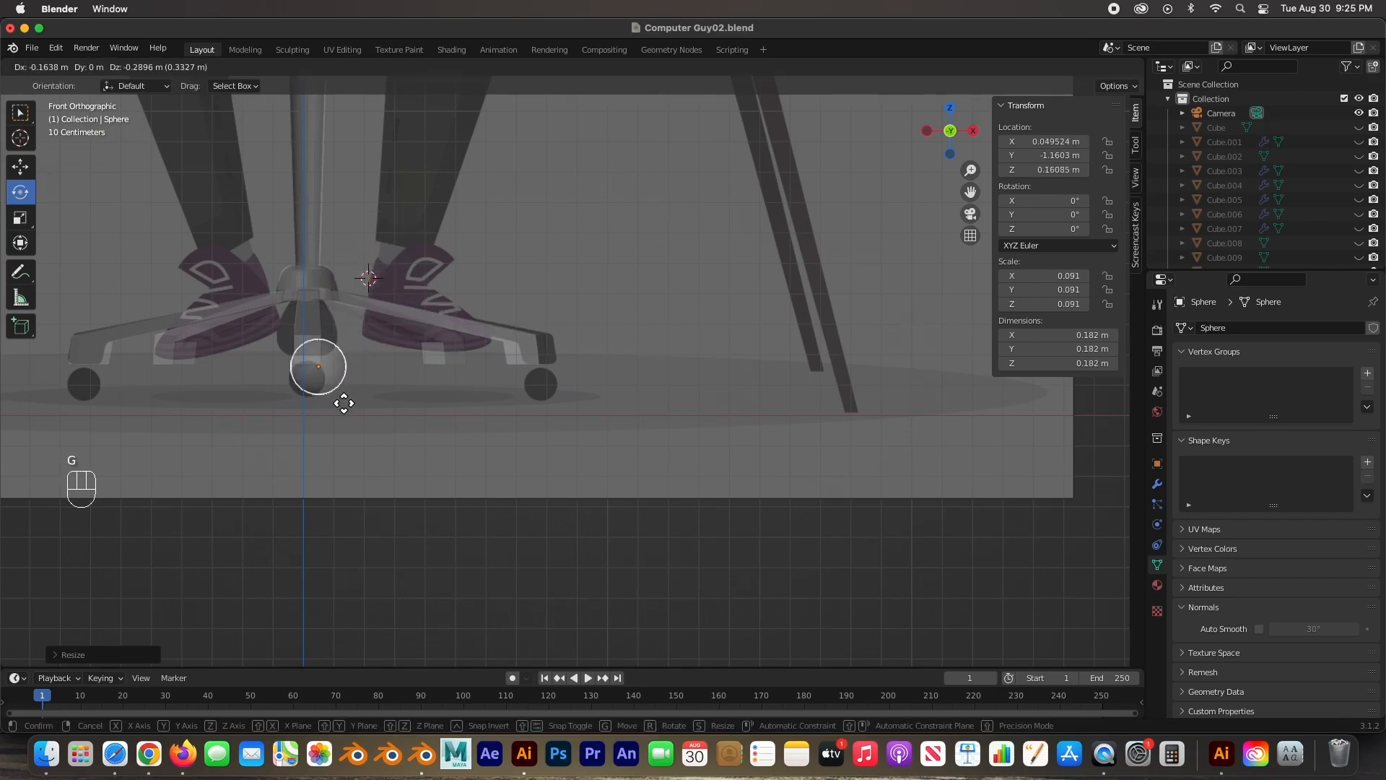
click(334, 405)
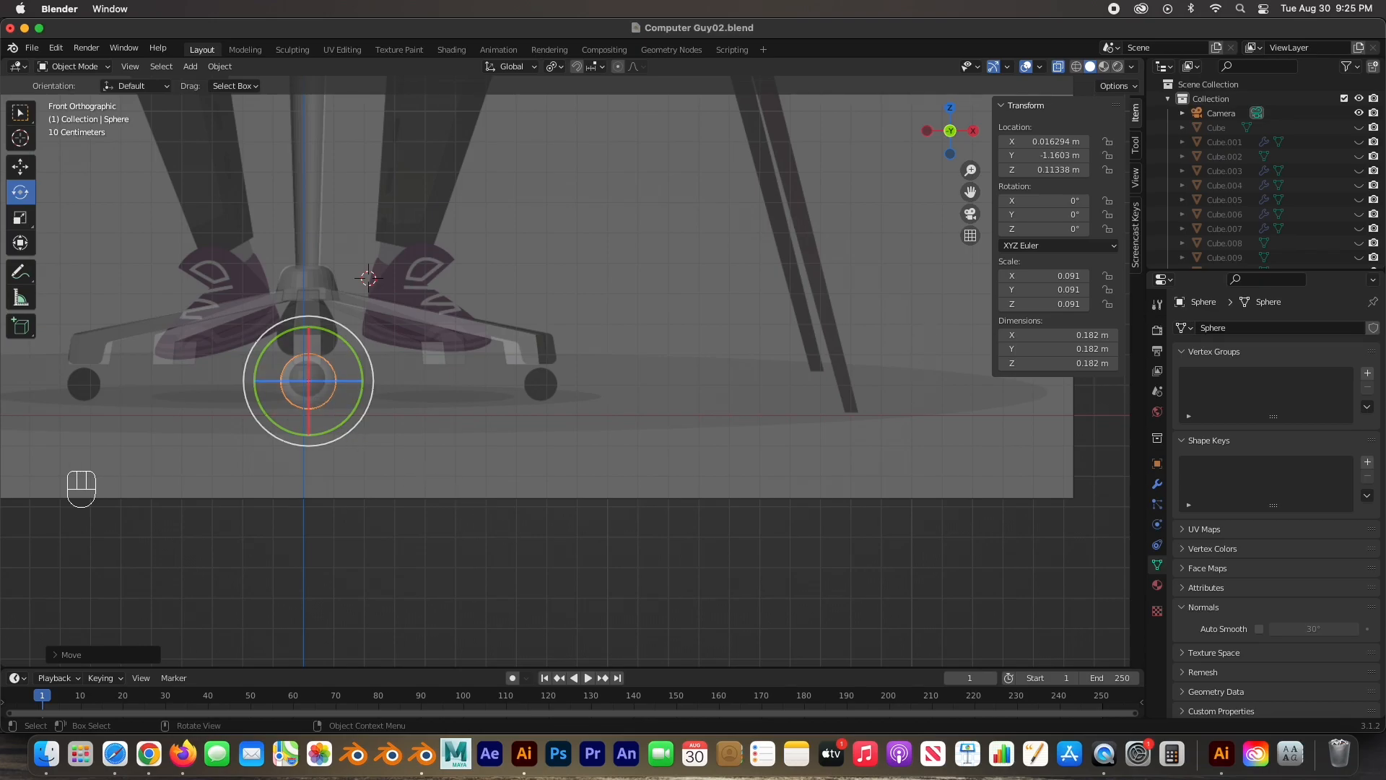
key(s)
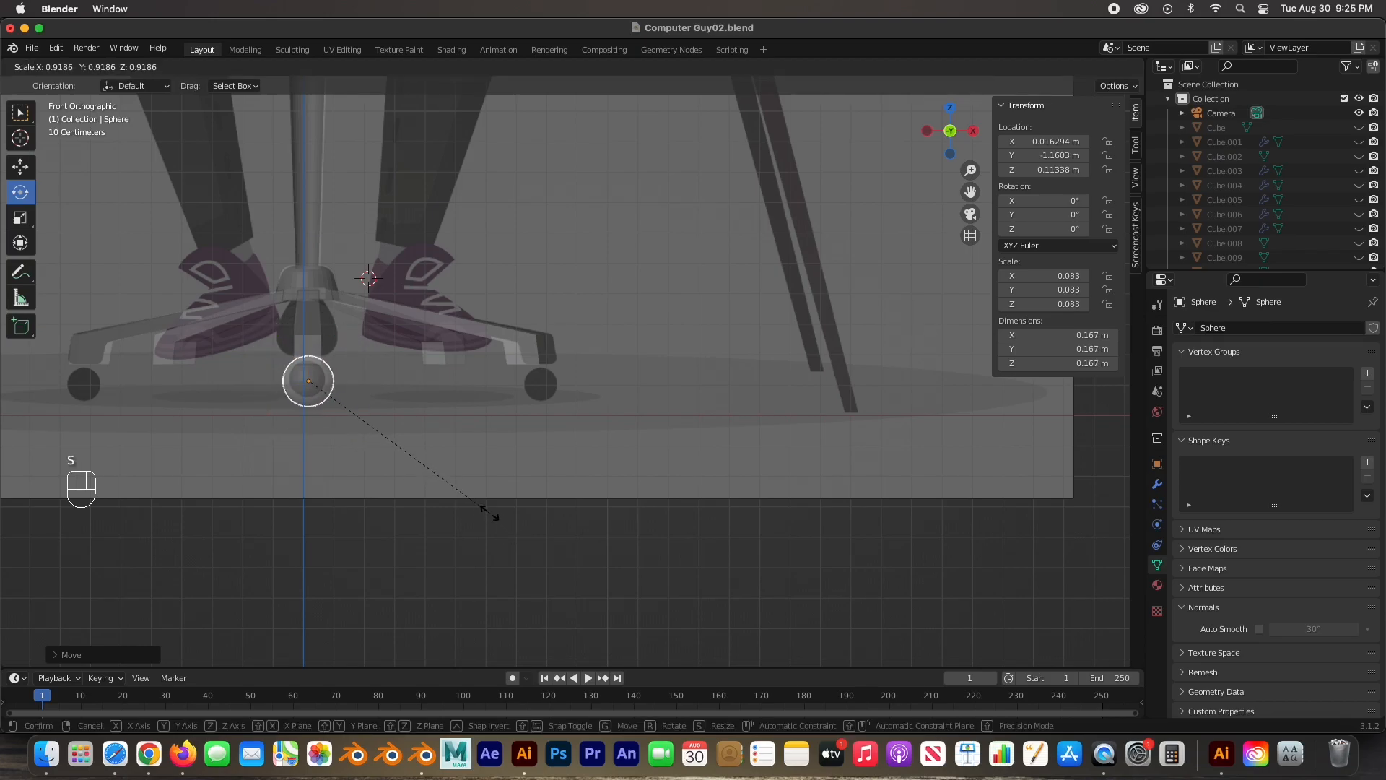
click(465, 486)
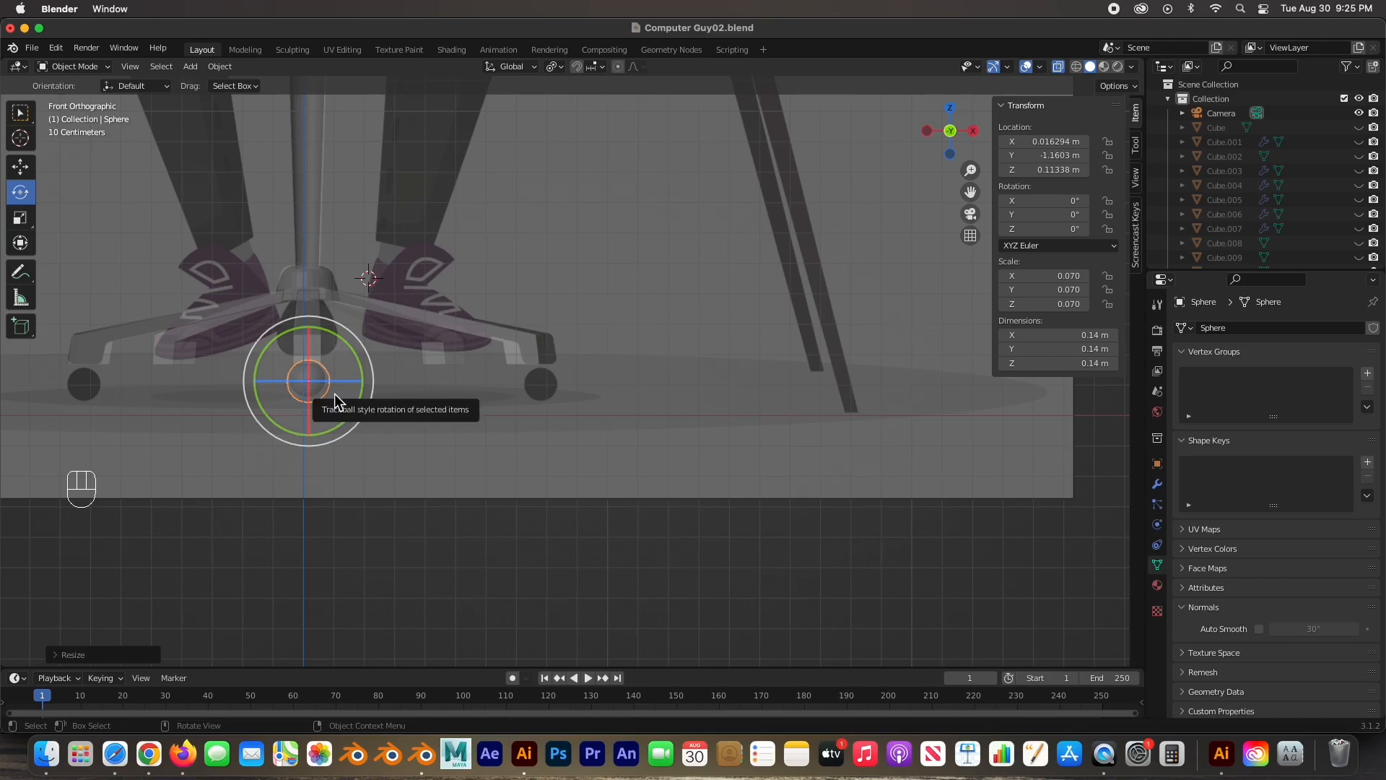
Step: In top view, move the sphere to the outer end of the leg extending toward +X and -Y
key(KP_7)
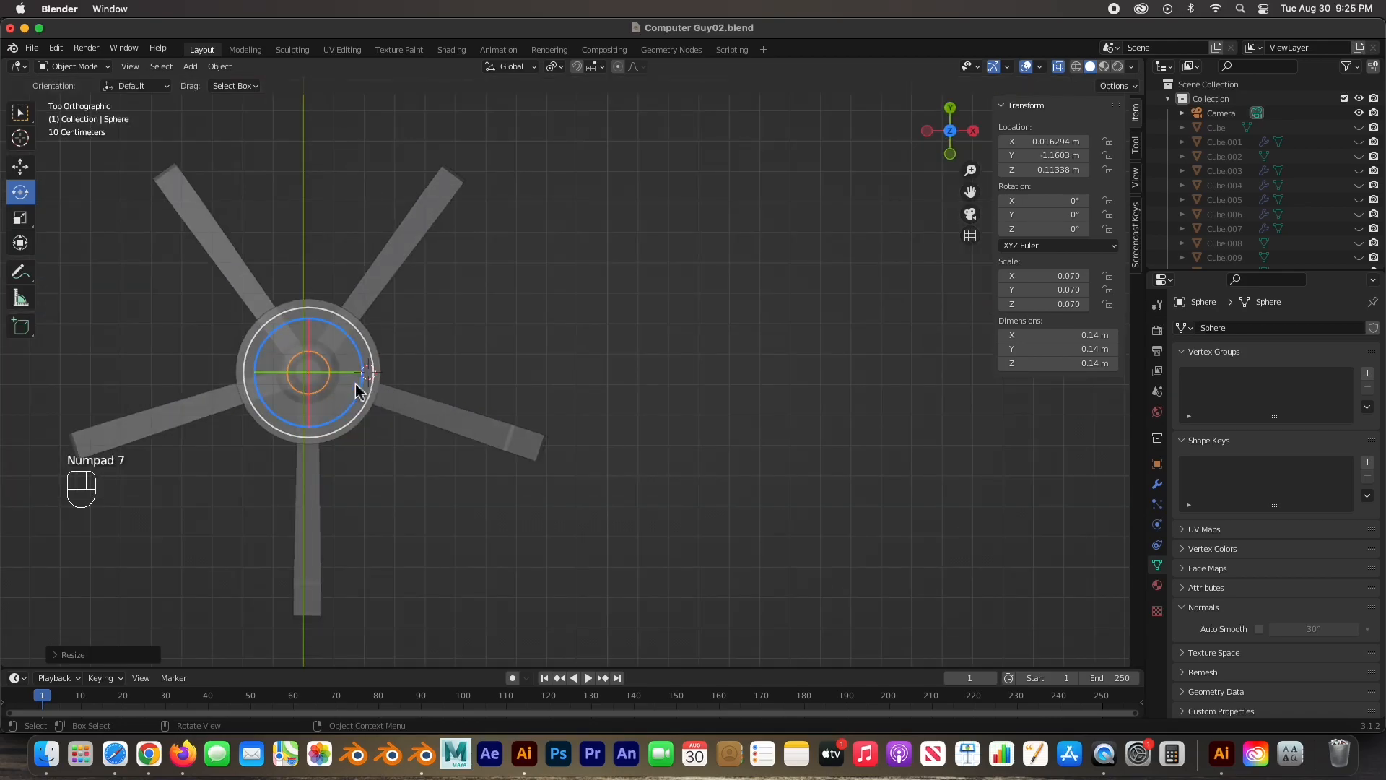
key(g)
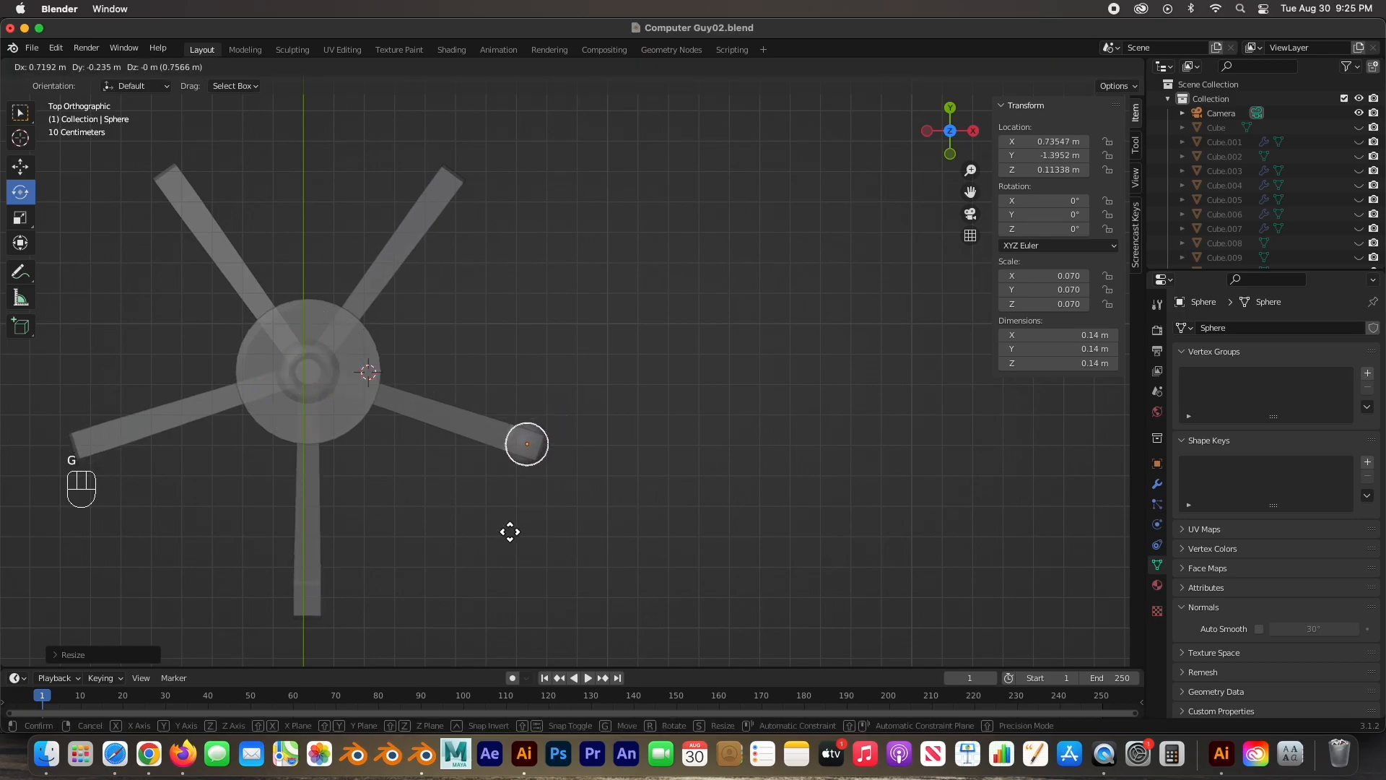
click(510, 531)
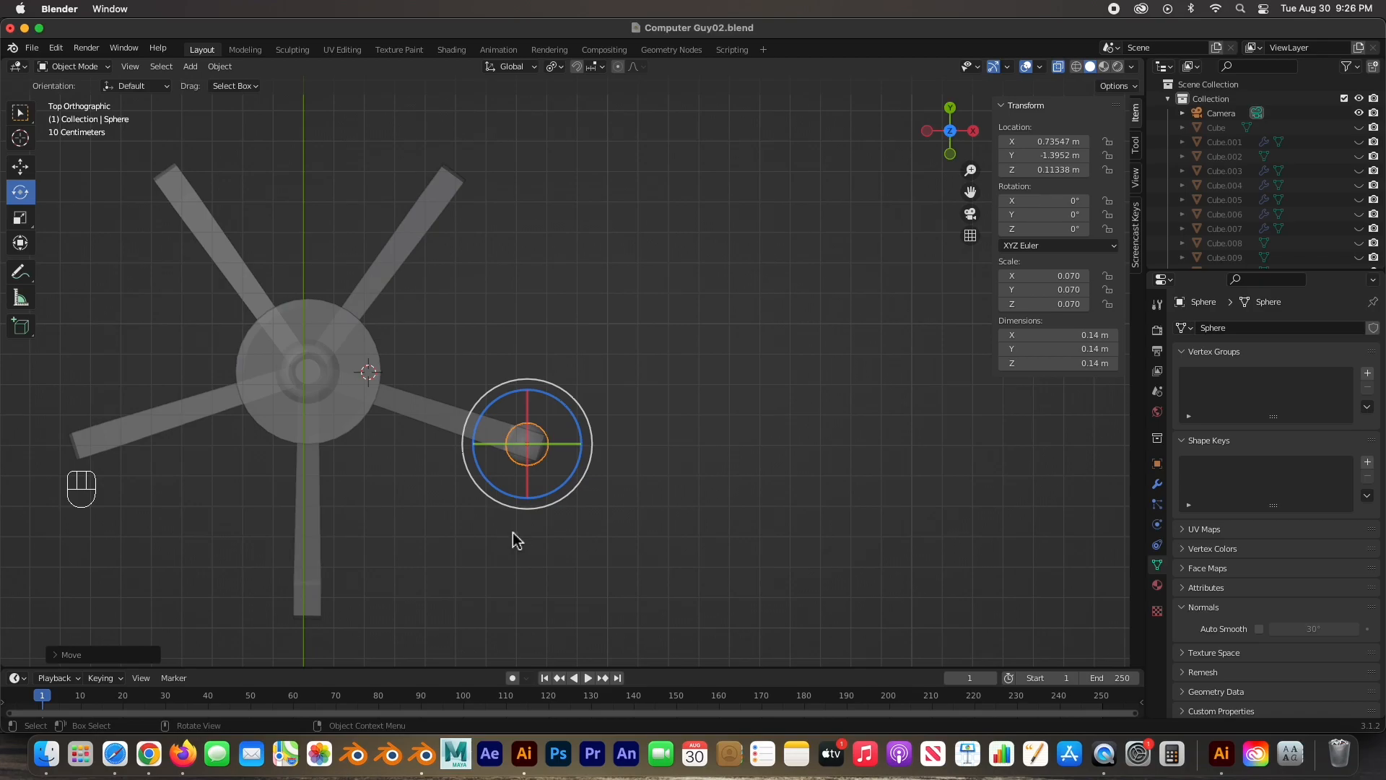
Step: Duplicate the wheel sphere four times in top view, placing one copy at the outer end of each remaining leg
key(shift+d)
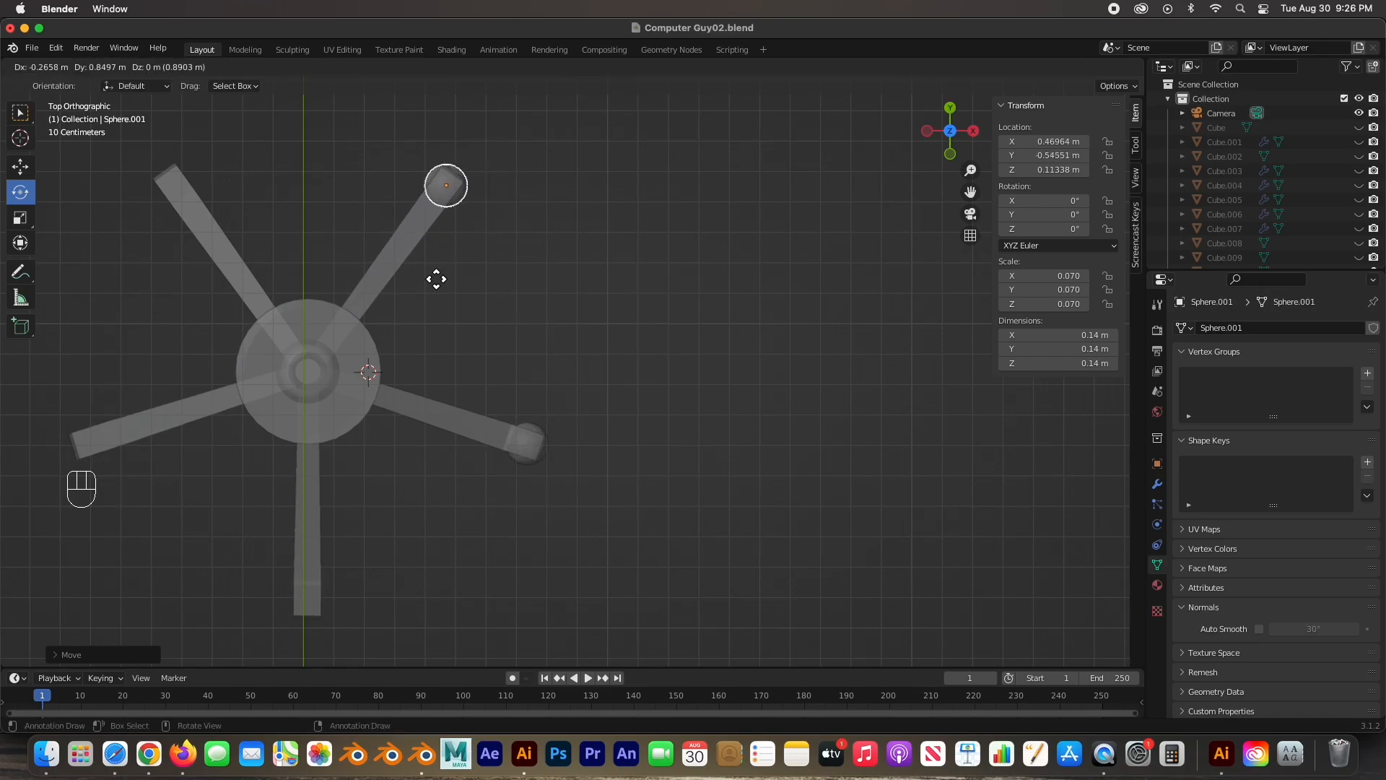
click(430, 272)
key(shift+d)
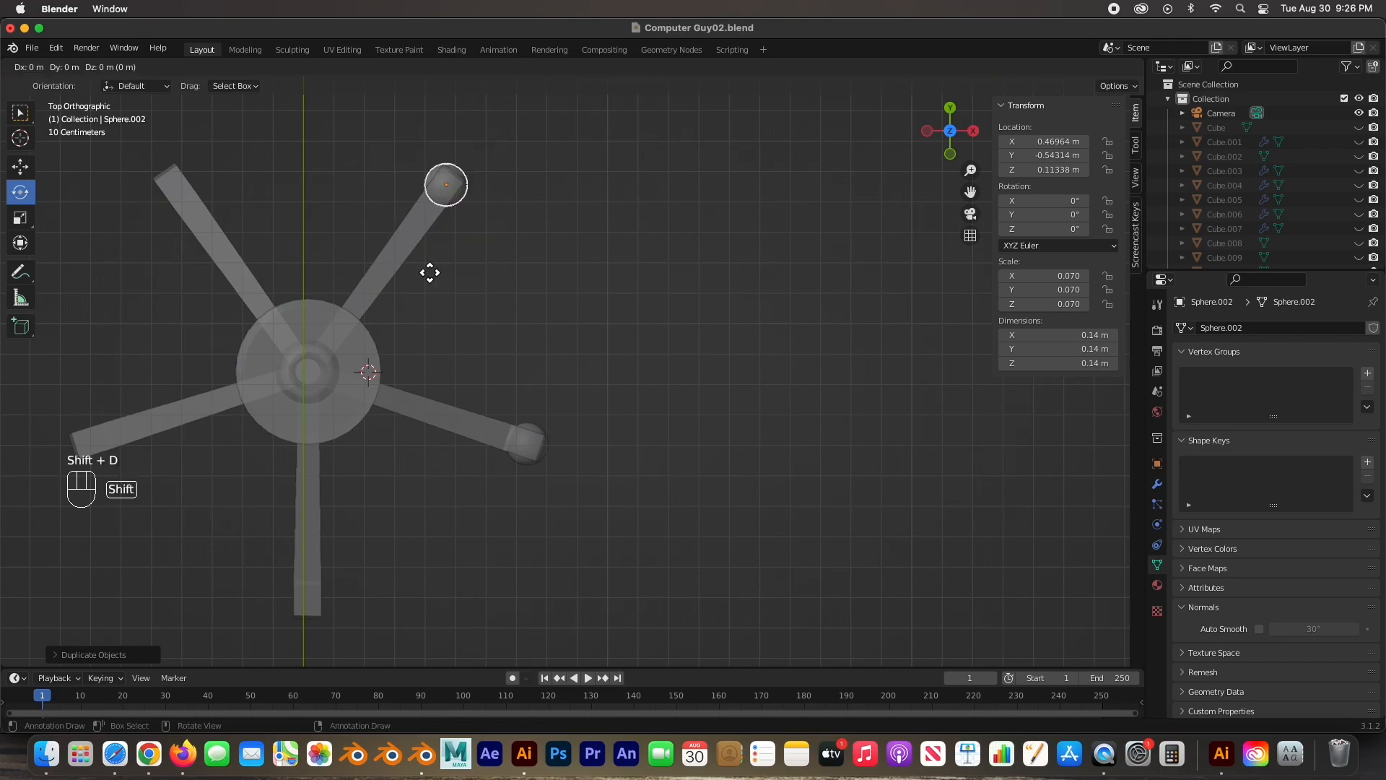
click(160, 277)
key(shift+d)
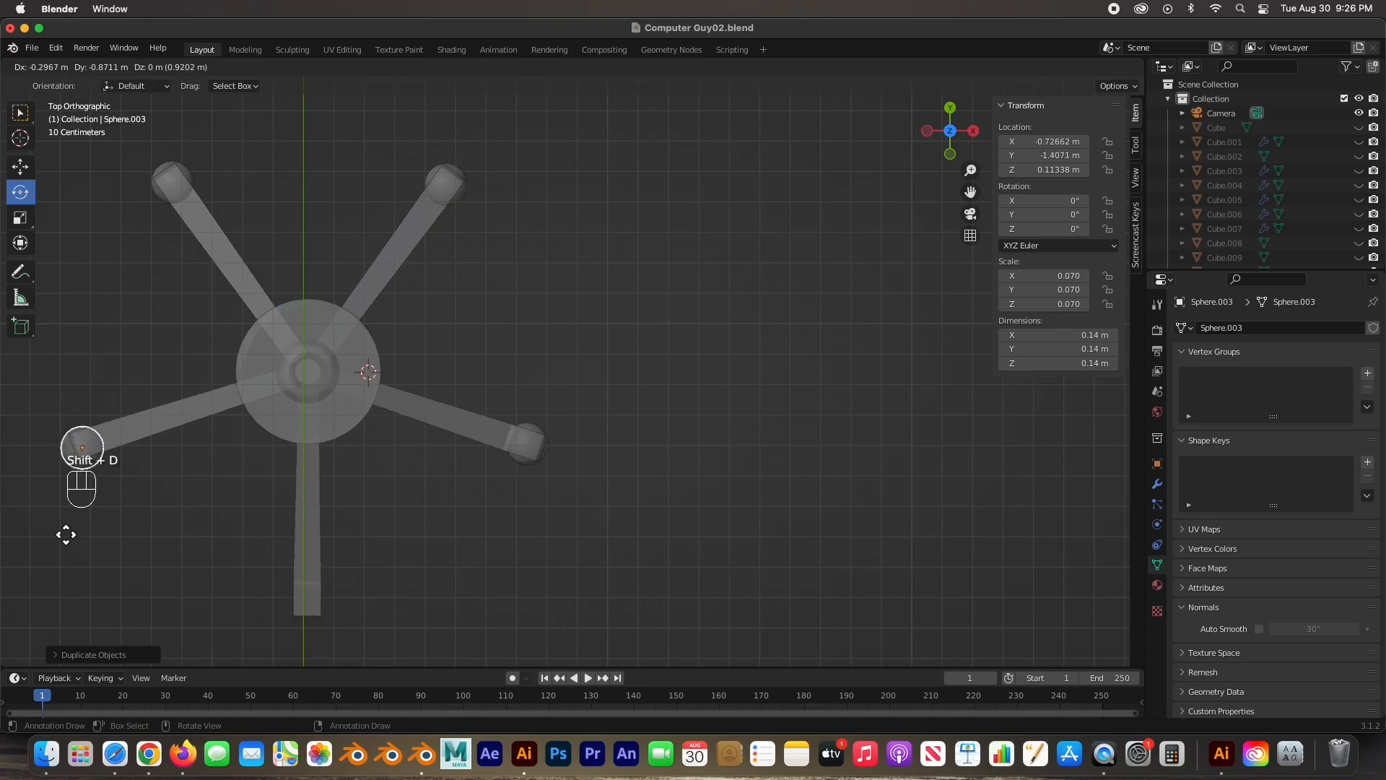
click(82, 447)
key(shift+d)
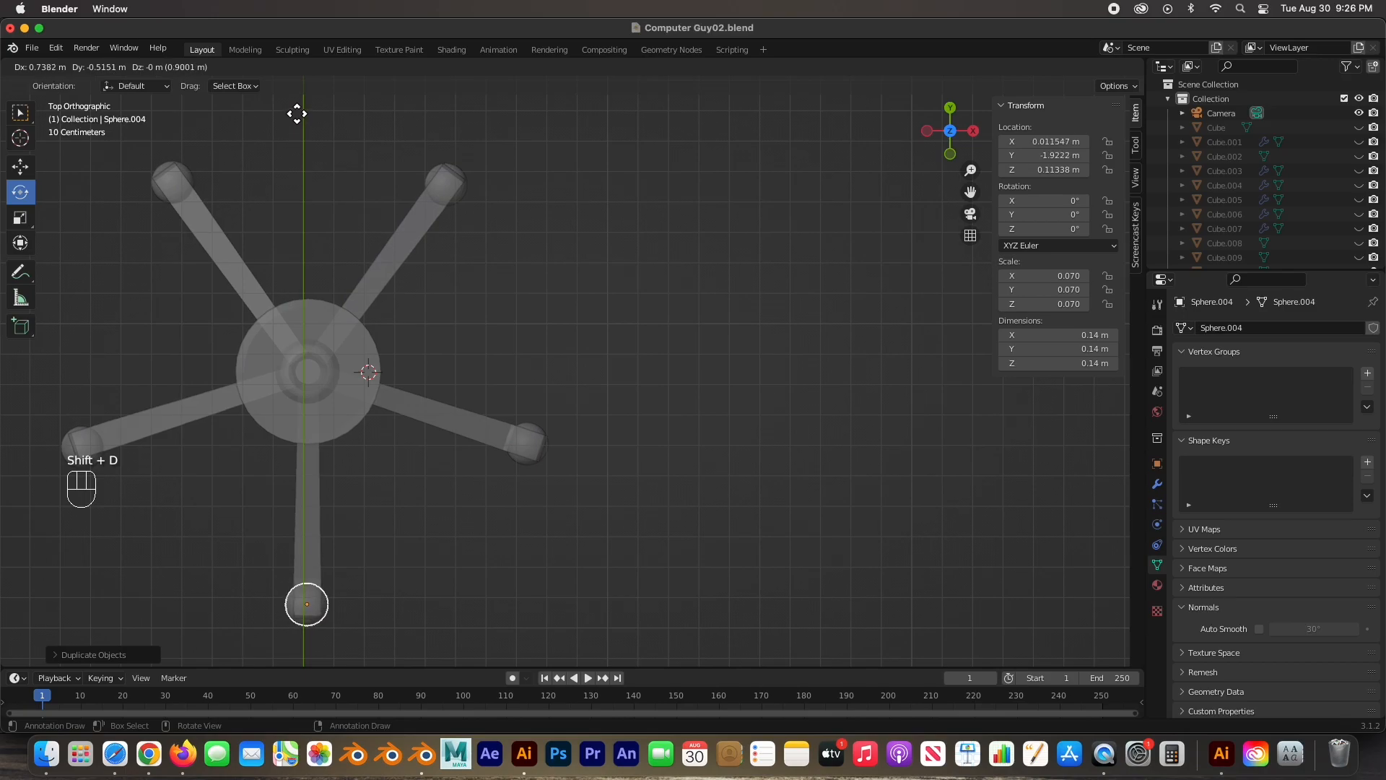
click(296, 112)
click(516, 280)
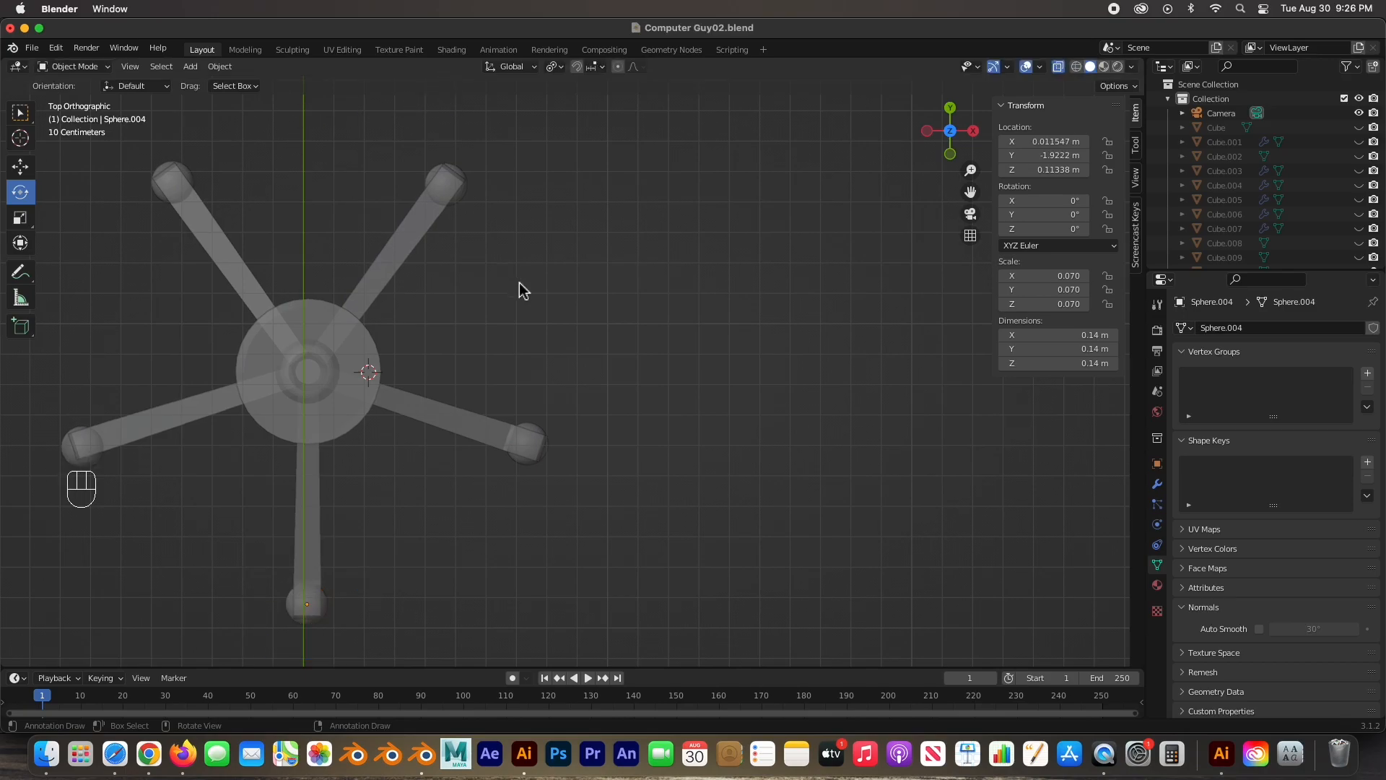
Step: Select all five legs and their wheels without the reference image and lower them along Z until the wheels rest on the ground line
key(KP_1)
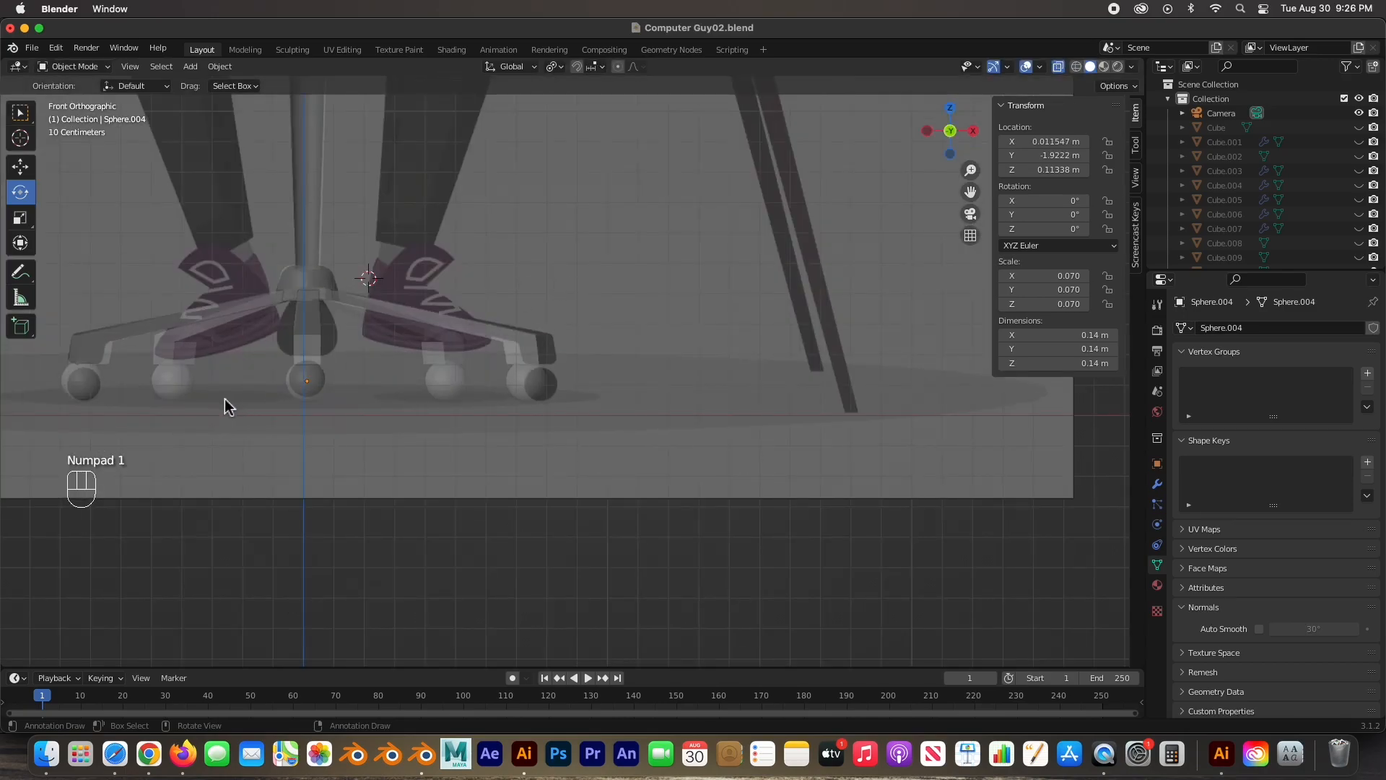
scroll(323, 400, down, 3)
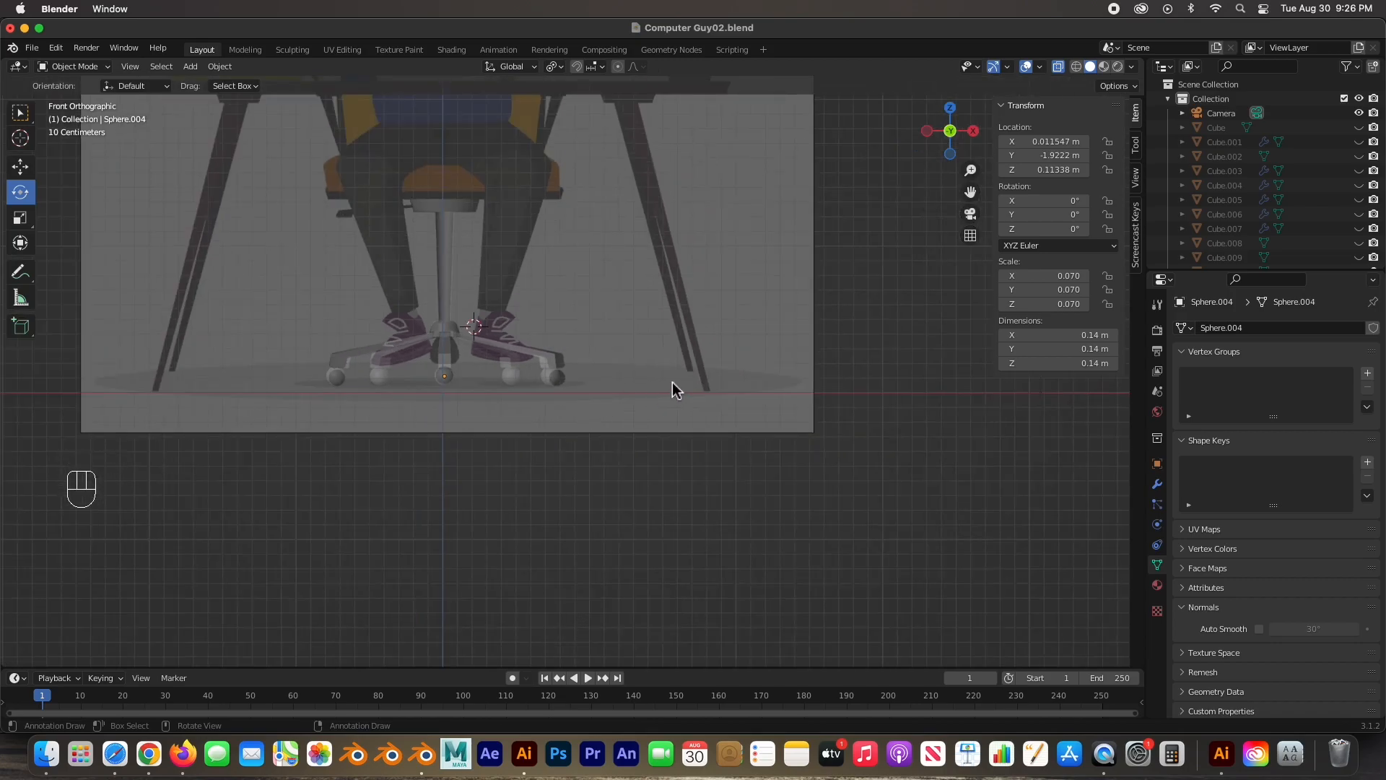
scroll(438, 375, up, 3)
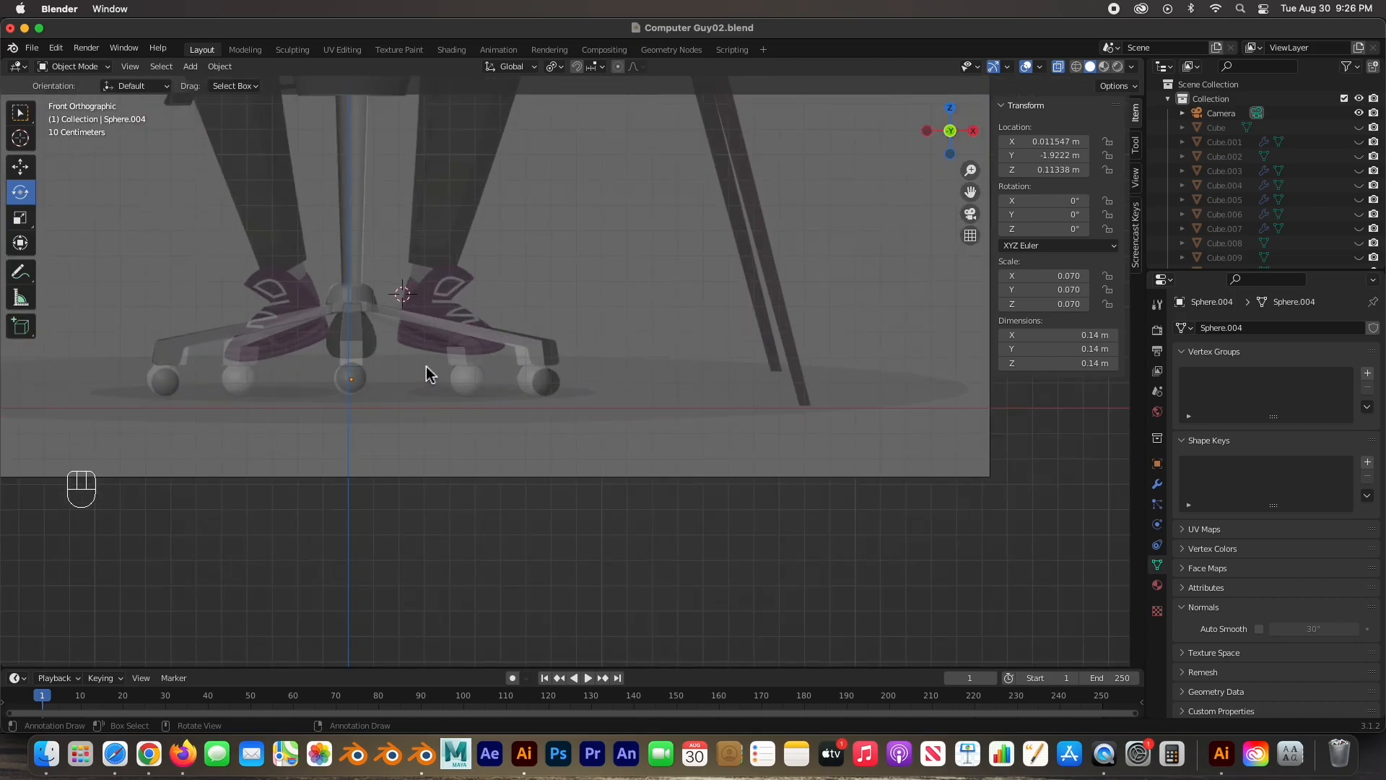
click(182, 339)
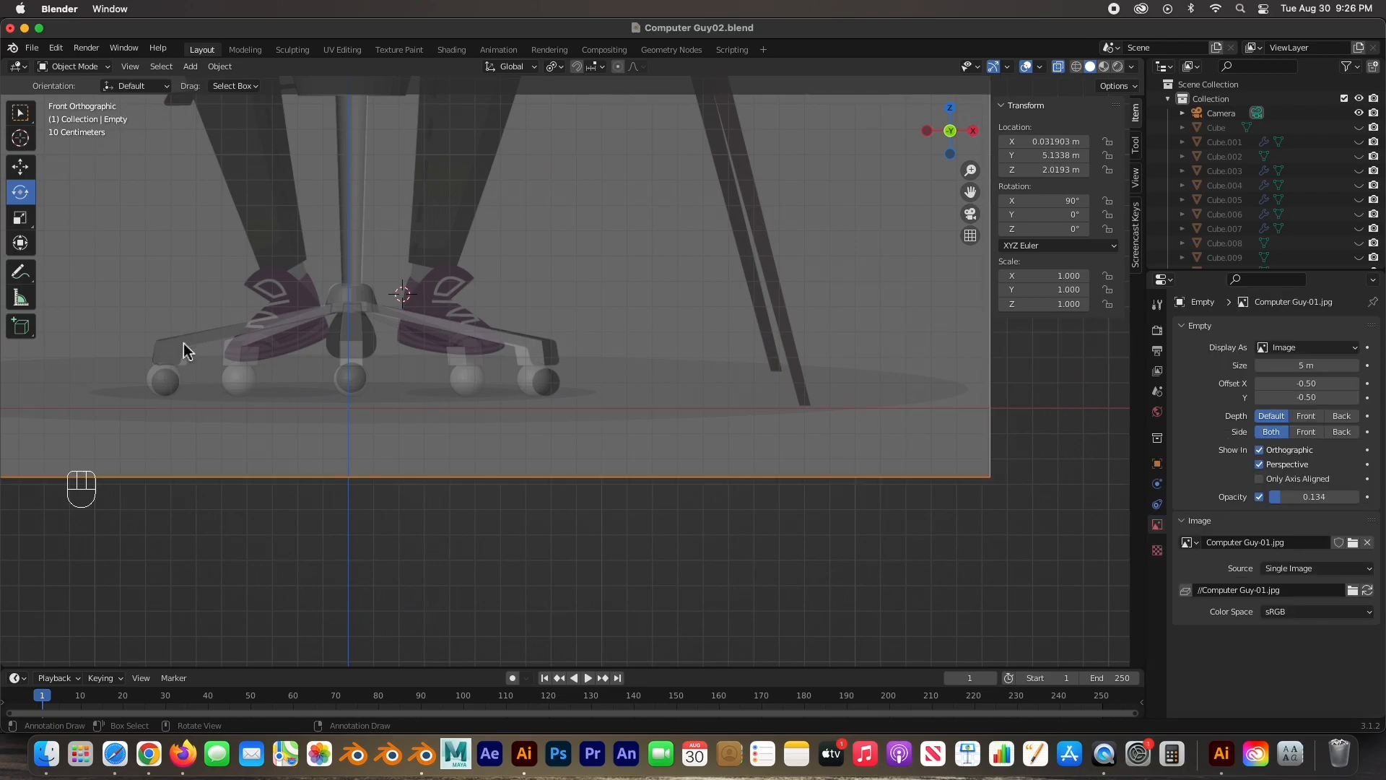
drag(108, 341, 672, 458)
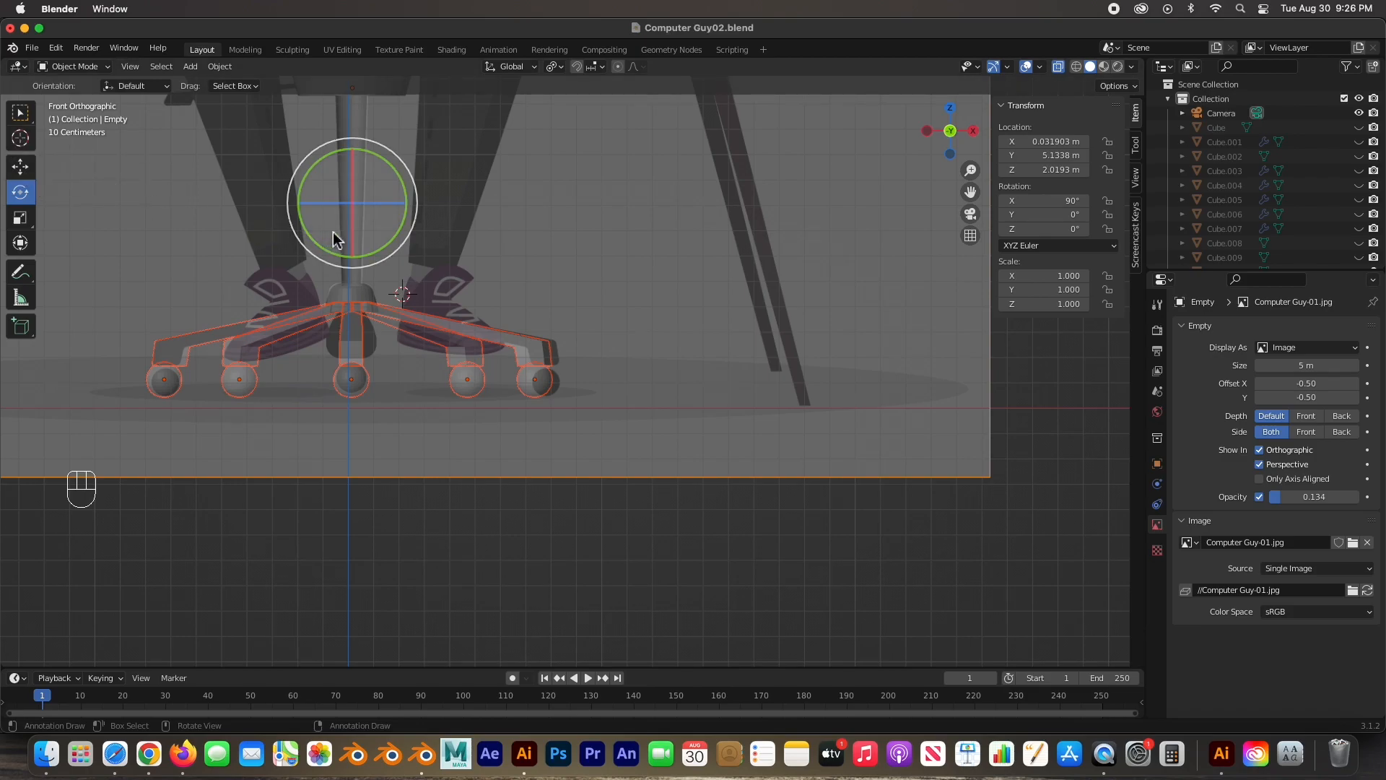
click(20, 166)
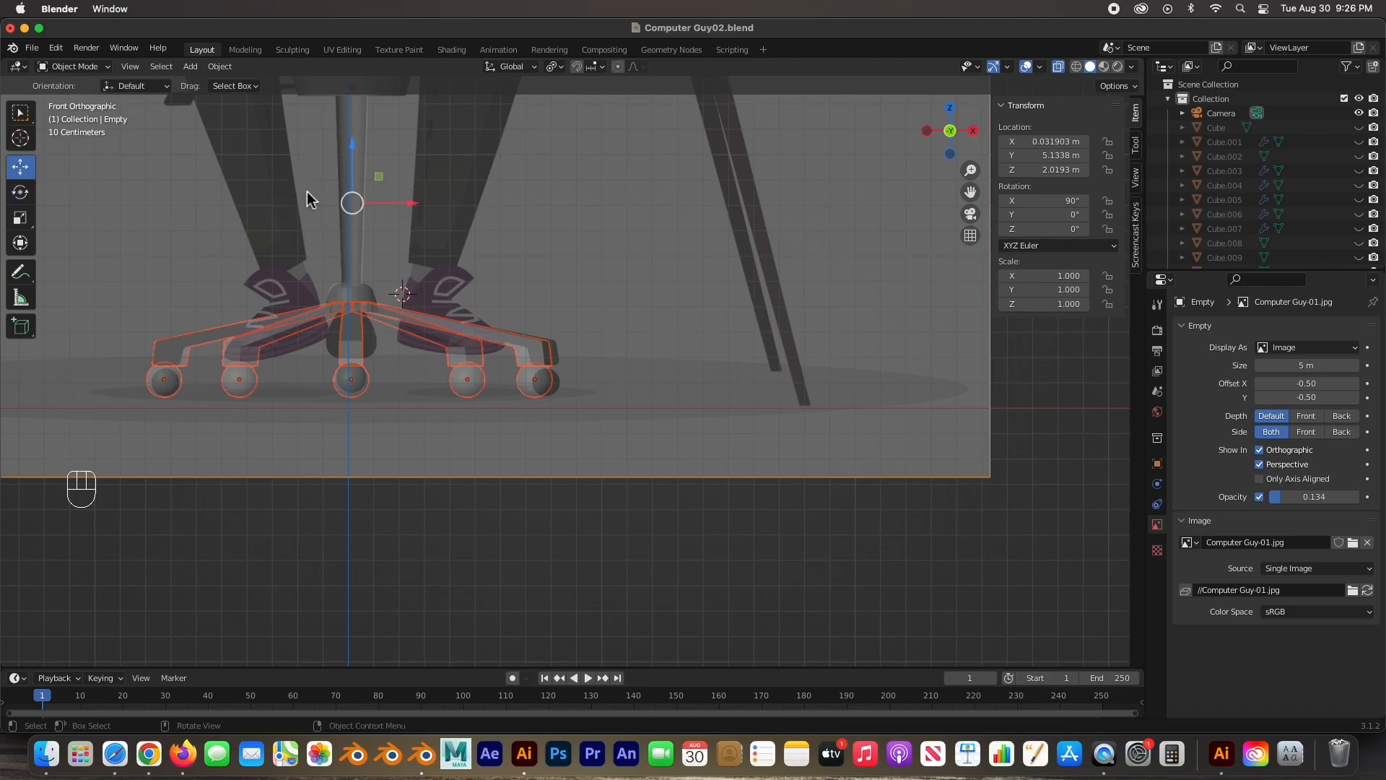
drag(353, 180, 360, 183)
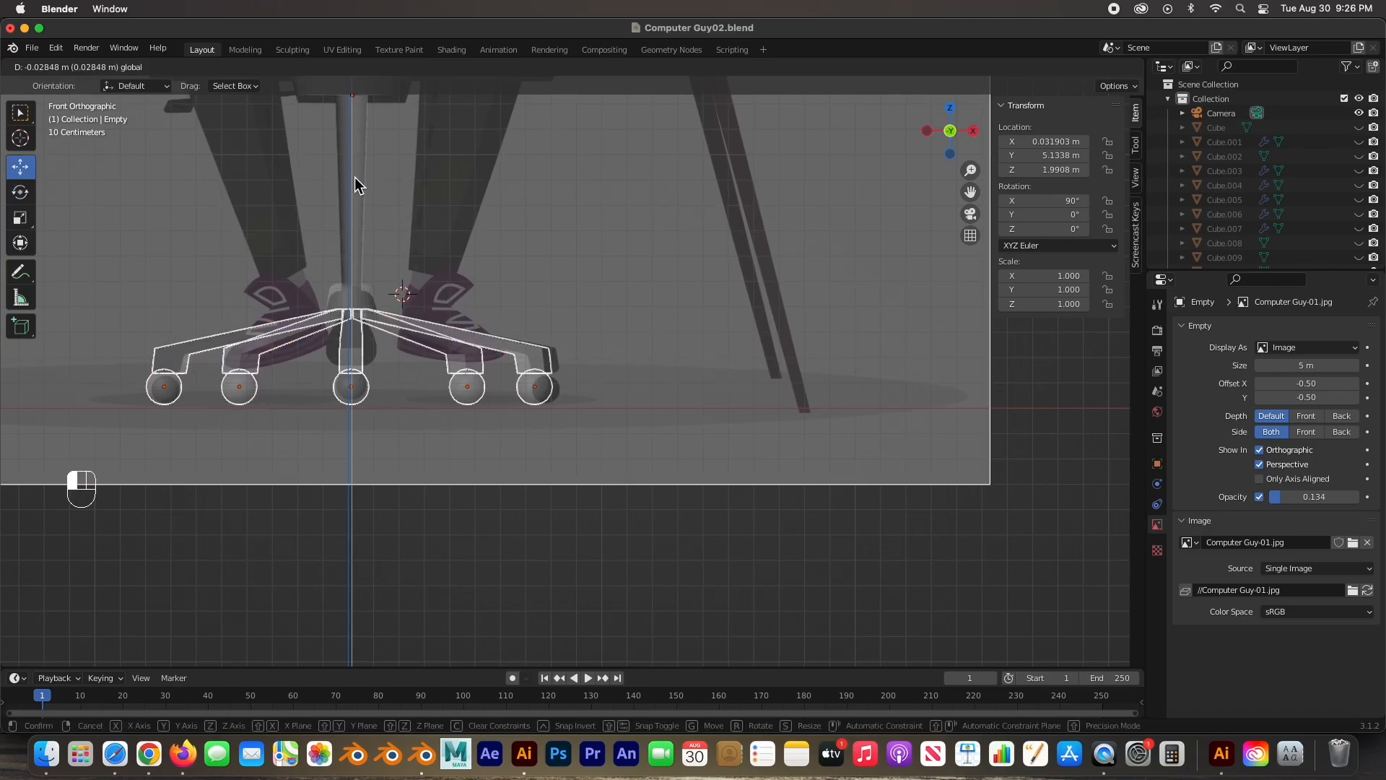
key(super+z)
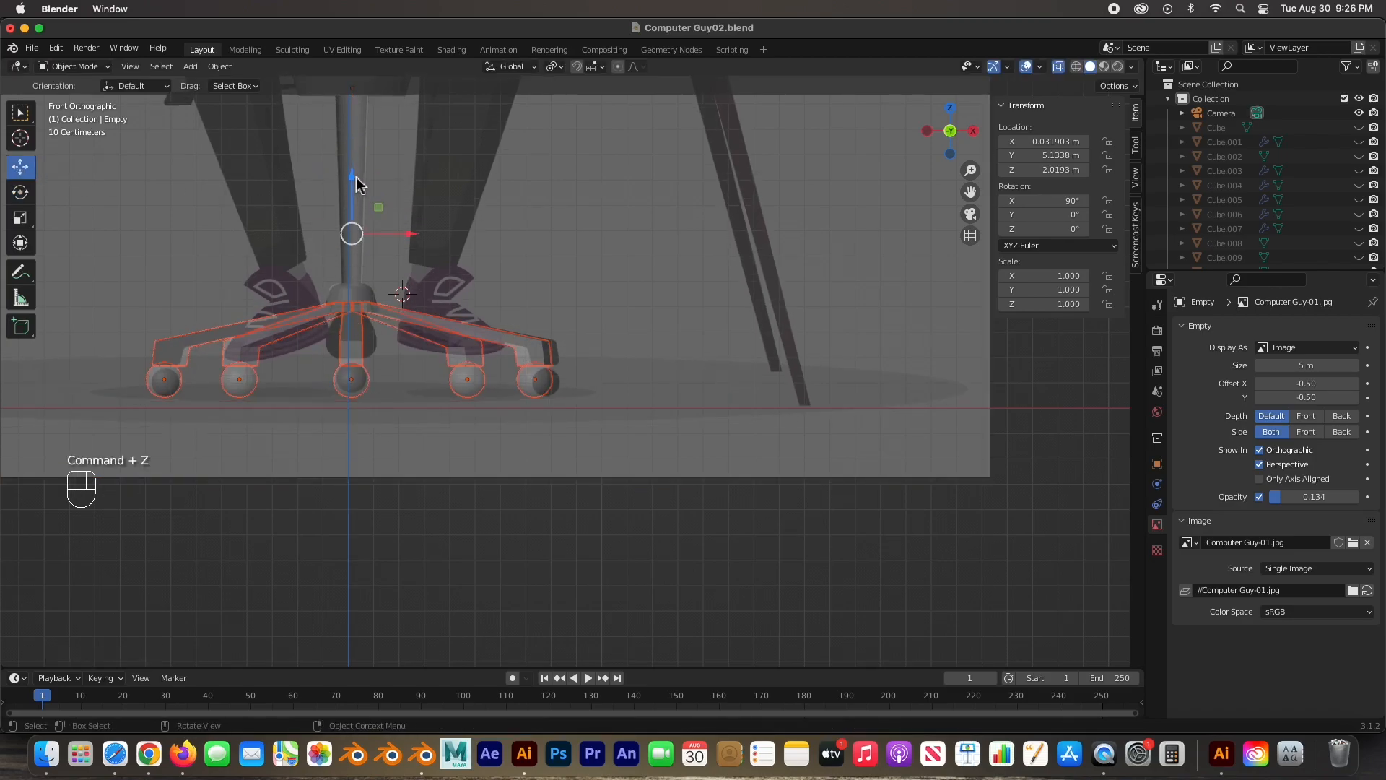
drag(353, 176, 356, 194)
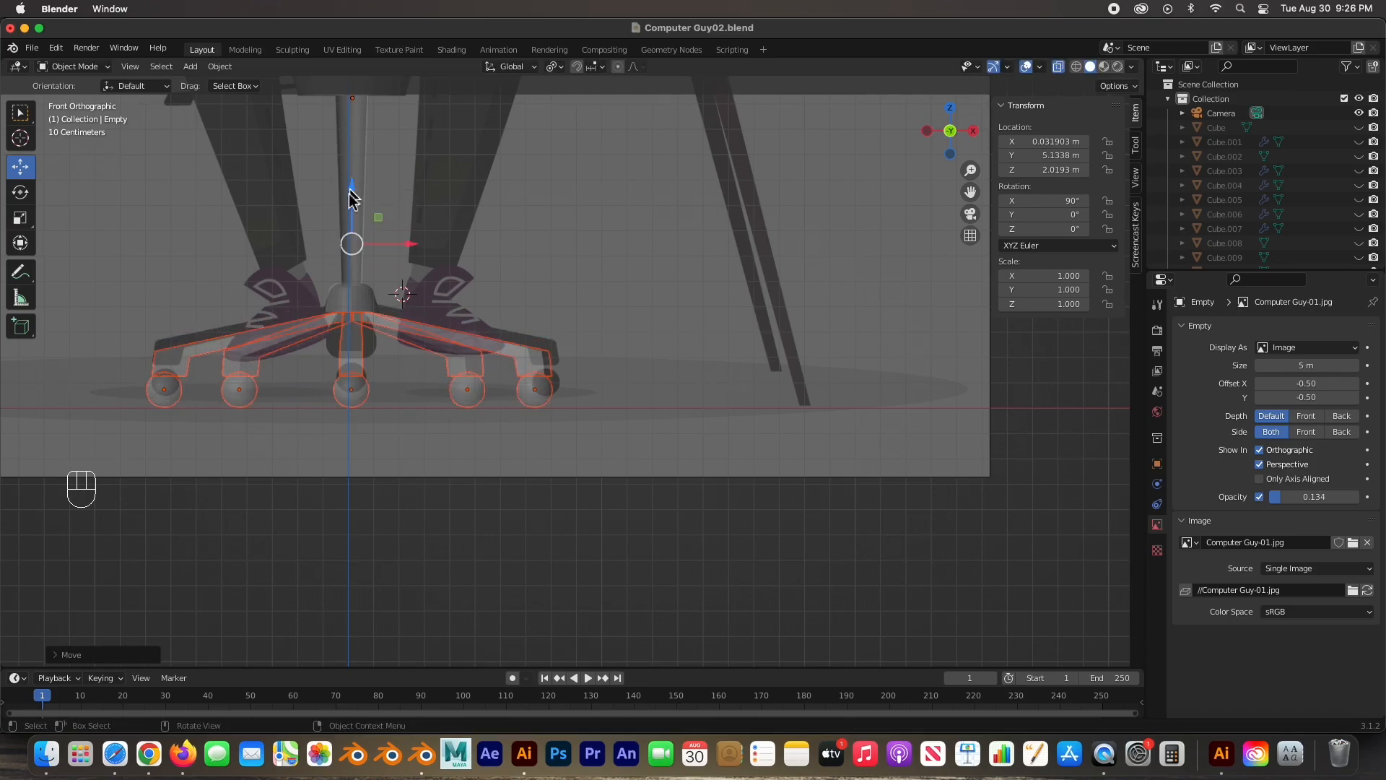
Step: Exclude the wheels from the selection, scale the five legs slightly along Z, and raise them to meet the hub
drag(264, 316, 462, 336)
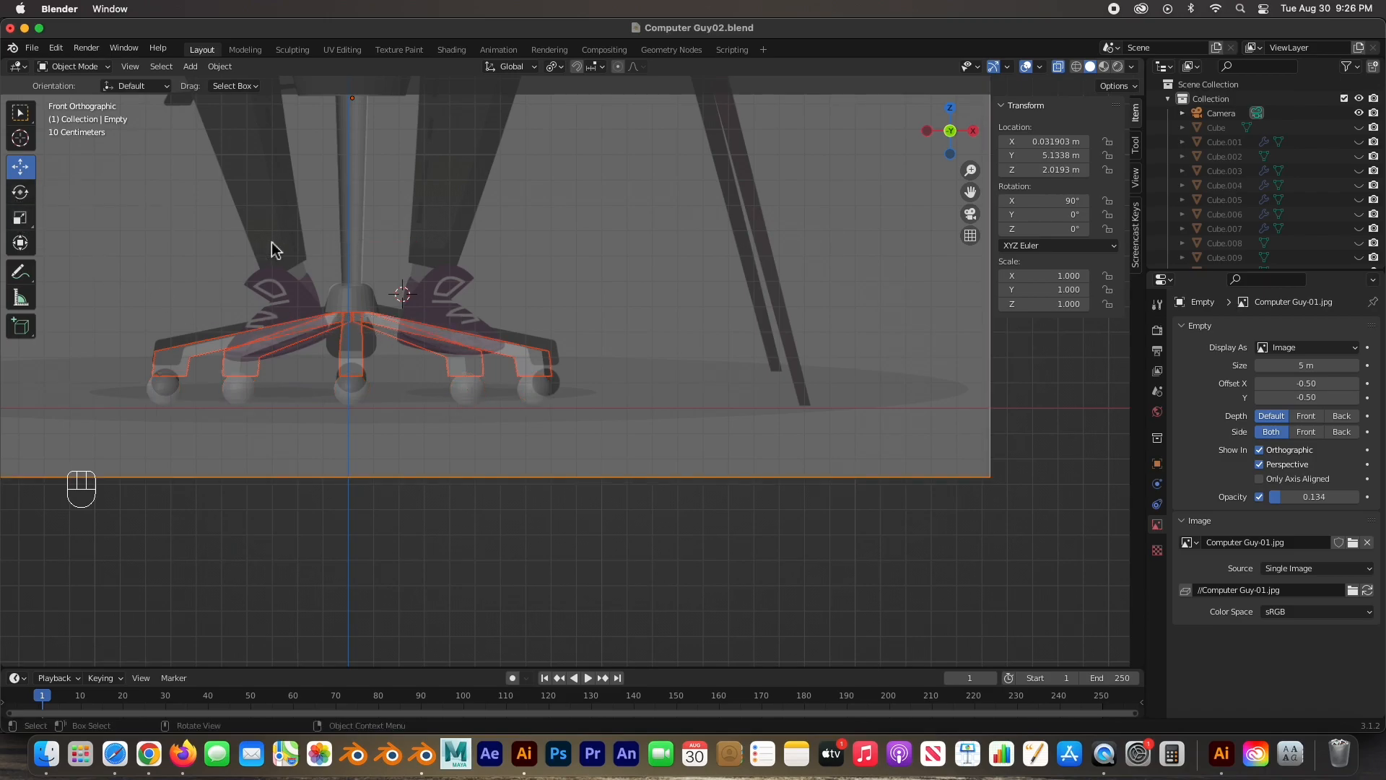
drag(420, 125, 419, 120)
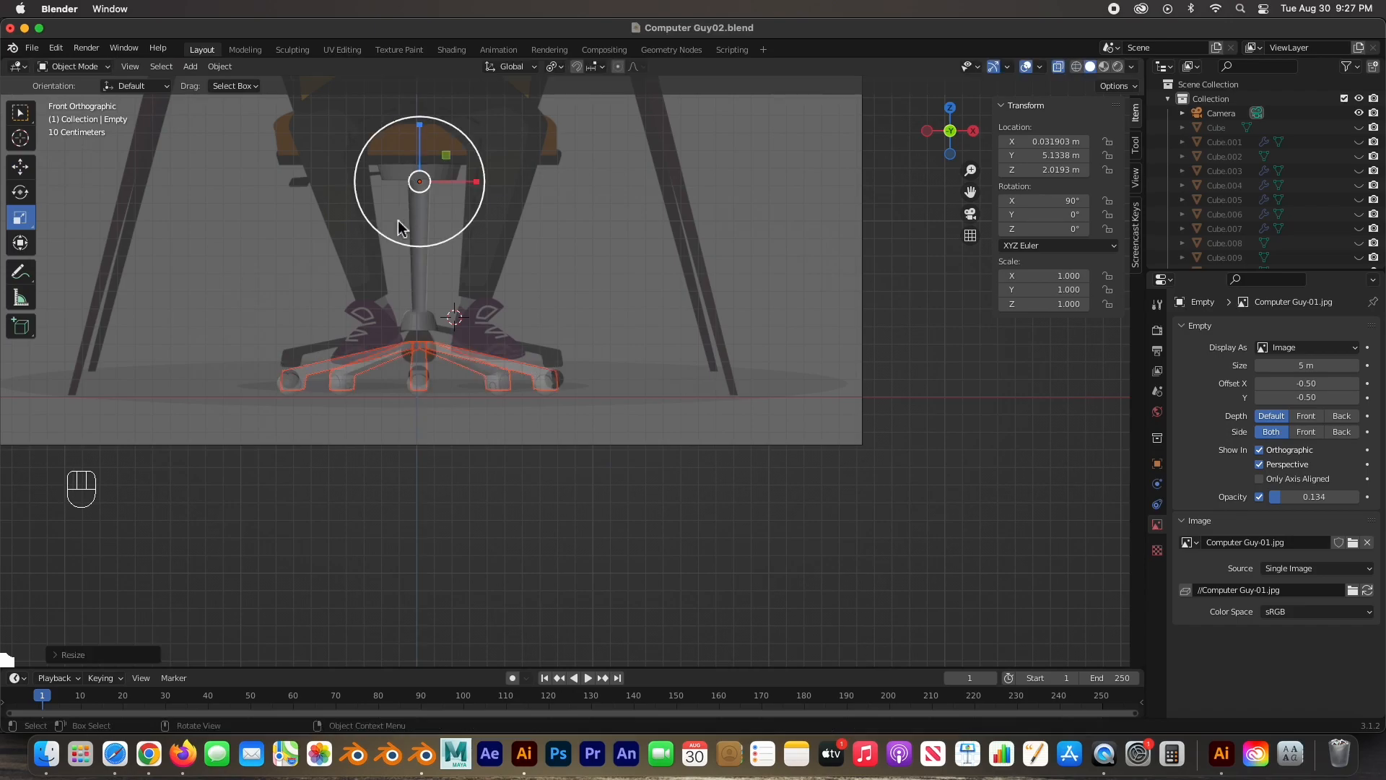
click(20, 166)
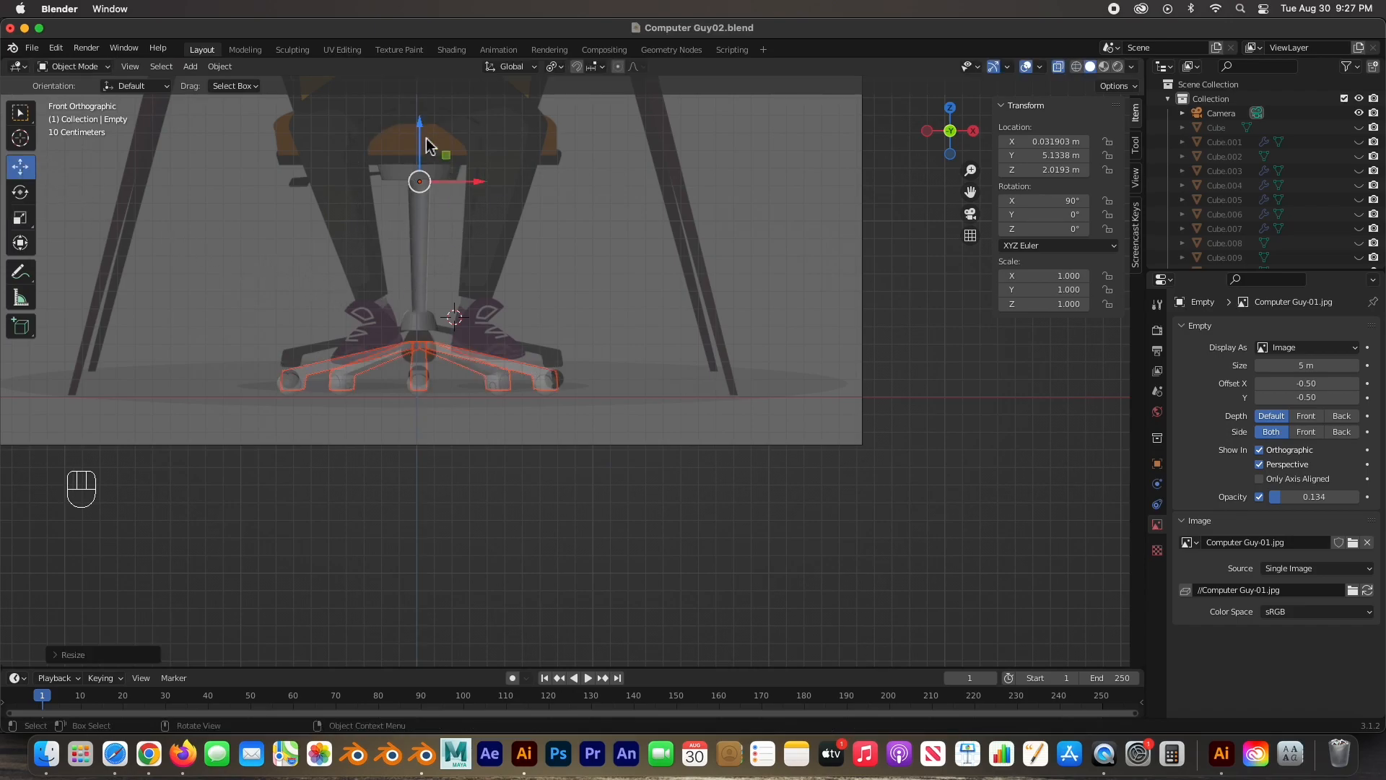
drag(420, 136, 420, 117)
Step: Deselect the legs, turn off X-ray, and inspect the assembled chair base in perspective
click(849, 282)
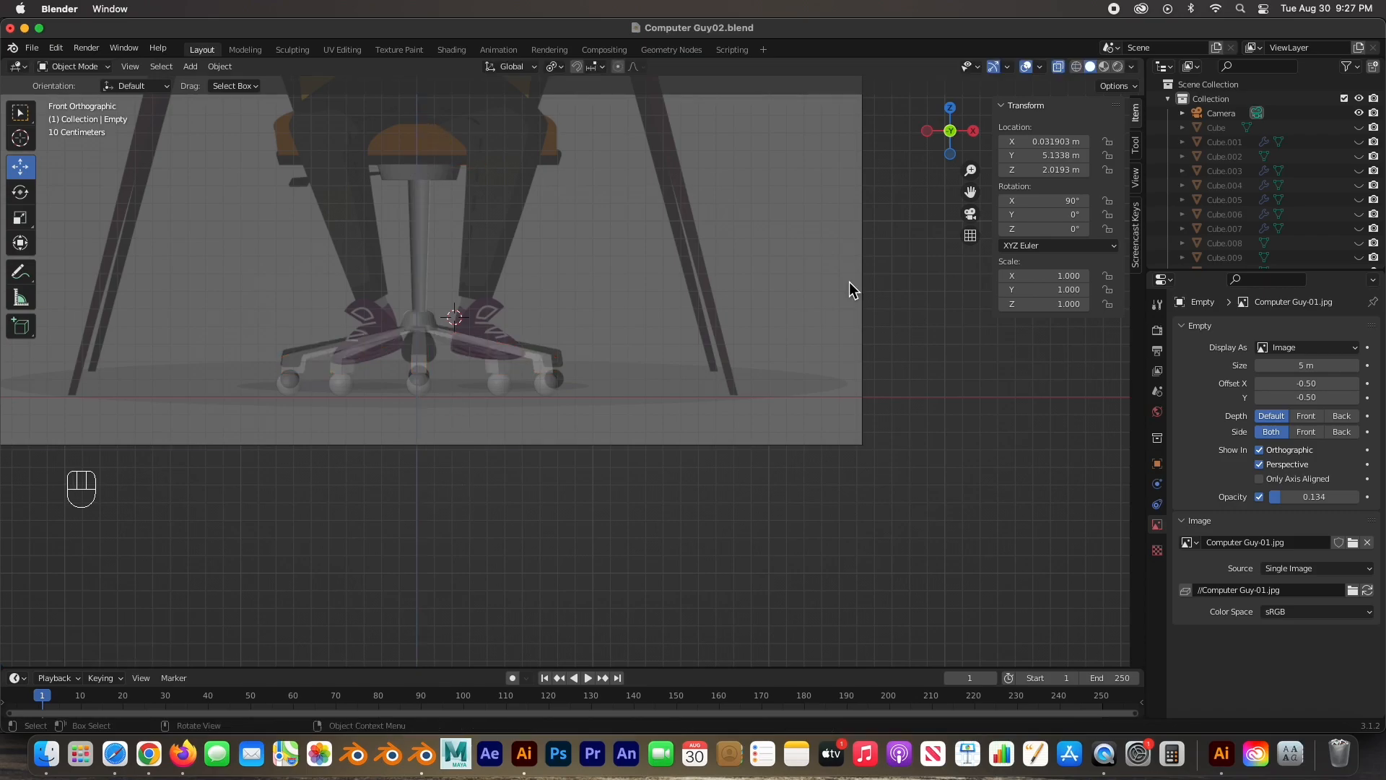
click(1059, 70)
middle_drag(720, 296, 609, 314)
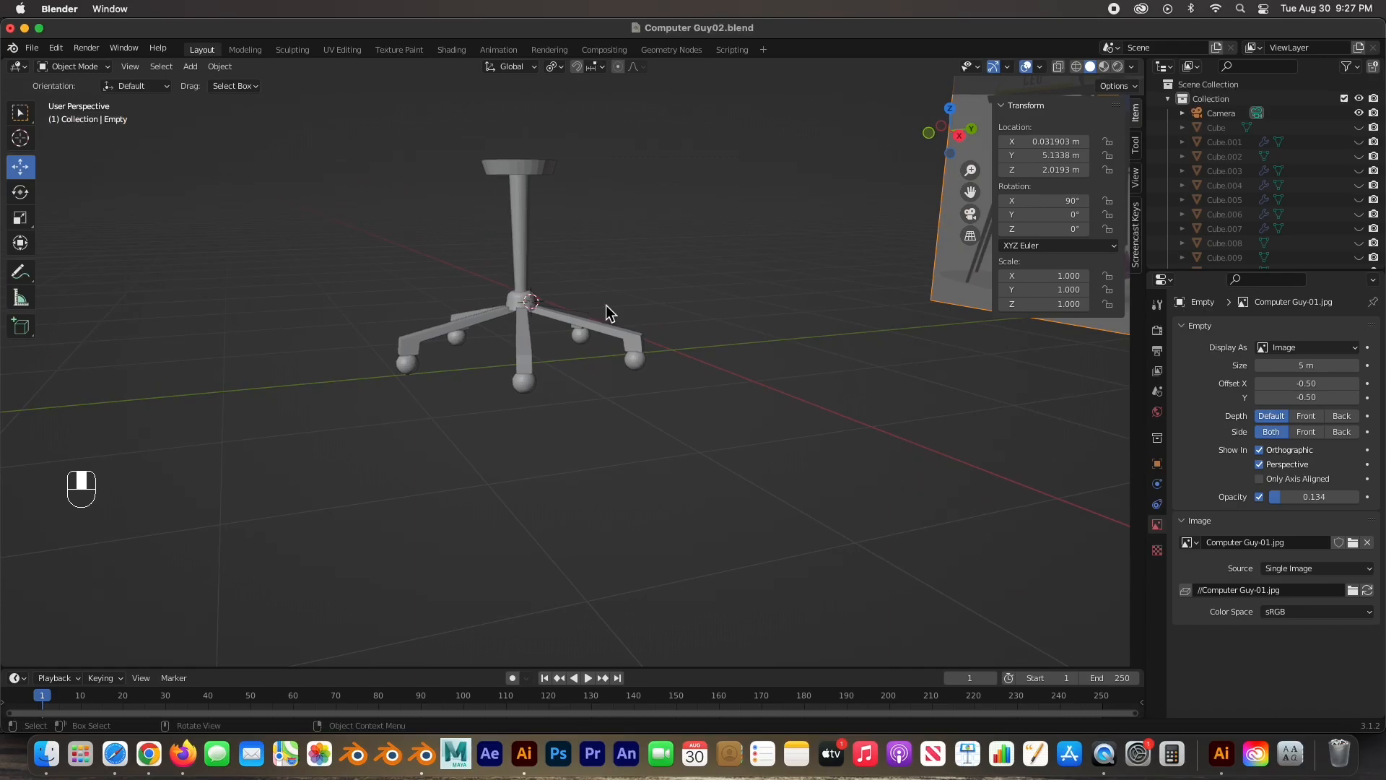
Step: Add a cube in front view and flatten it along Z to about 0.055 m thick
key(KP_1)
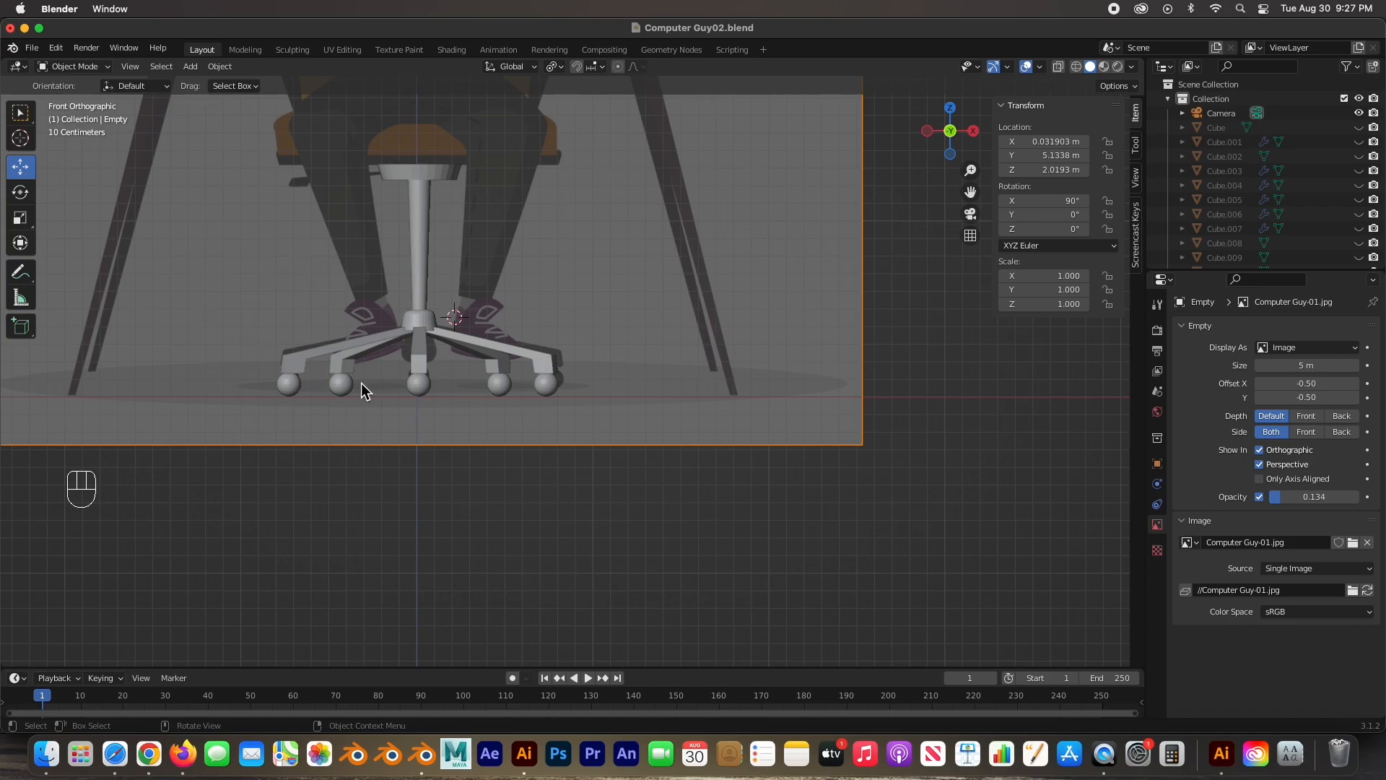
key(shift+a)
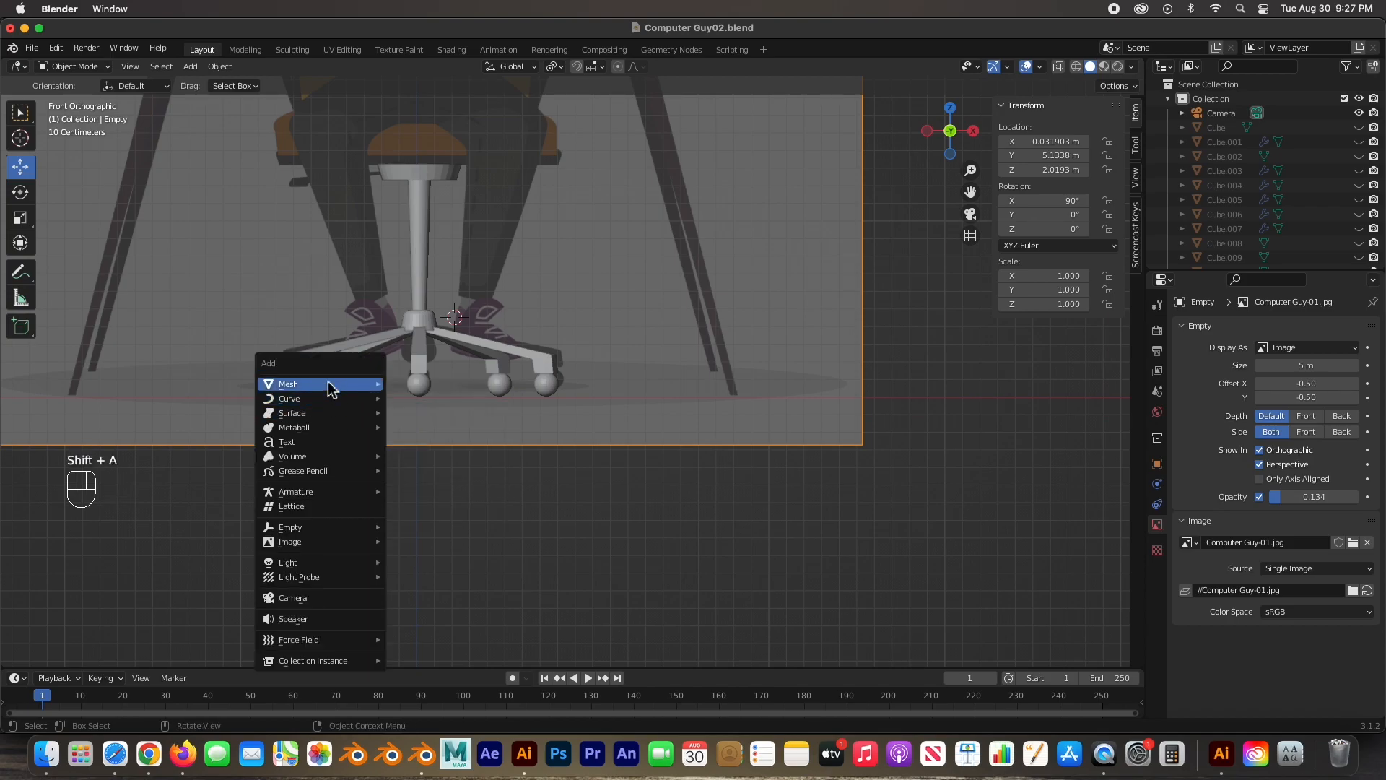
mouse_move(331, 388)
click(455, 399)
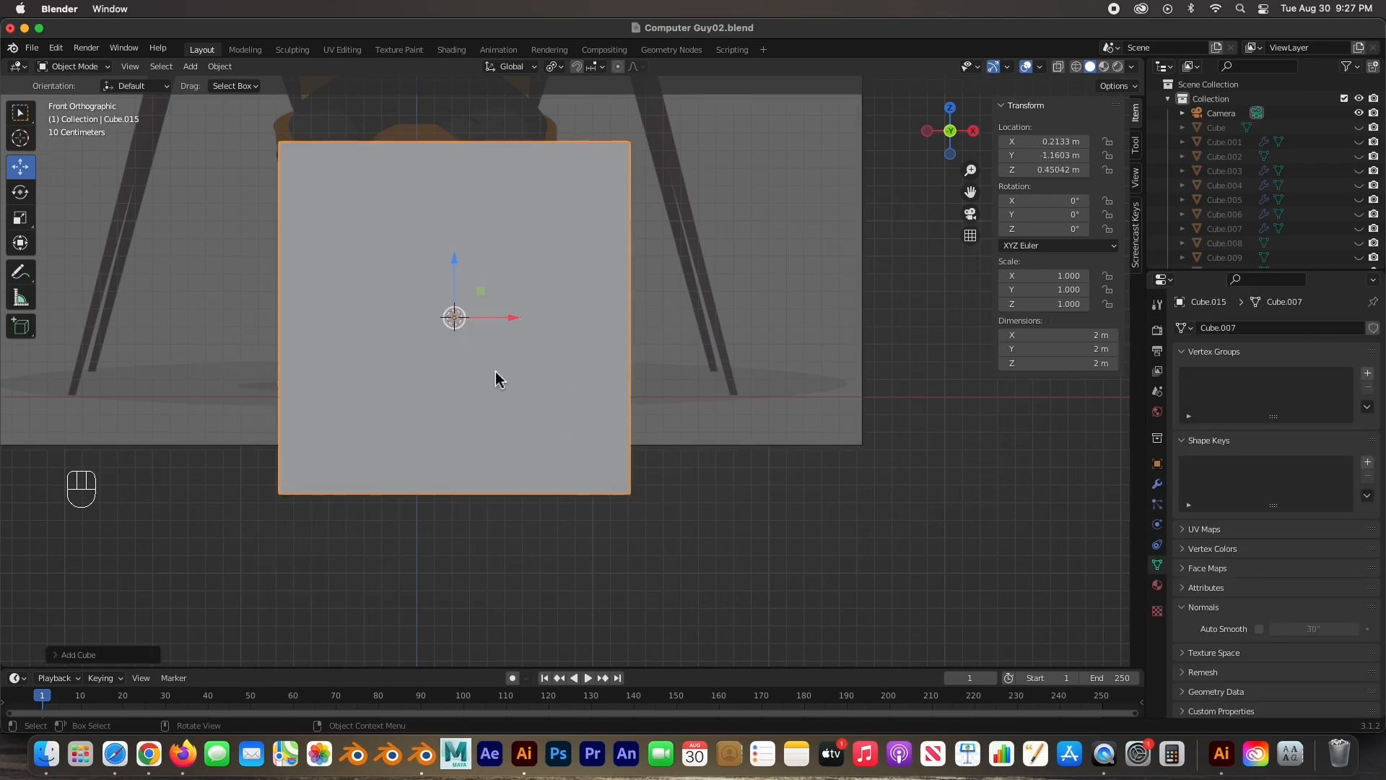
click(21, 217)
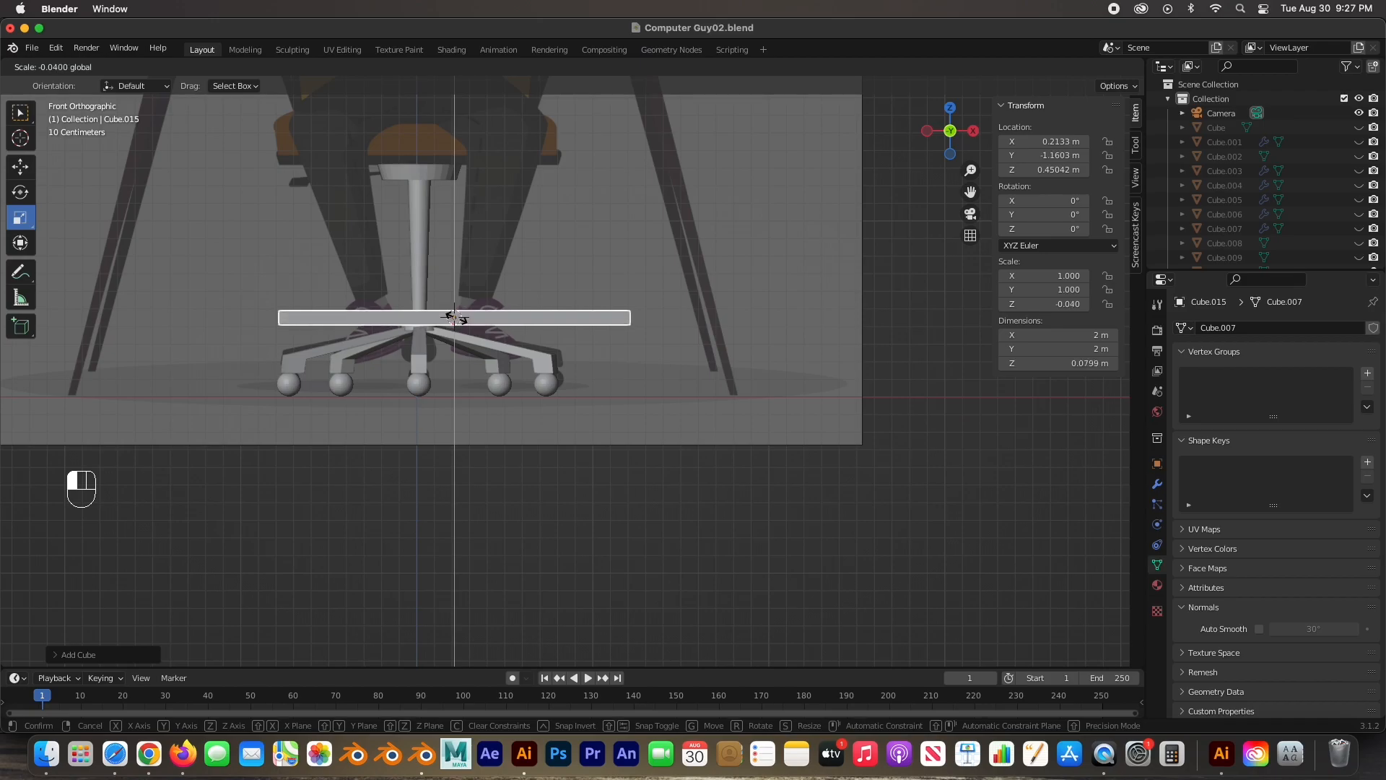
click(454, 316)
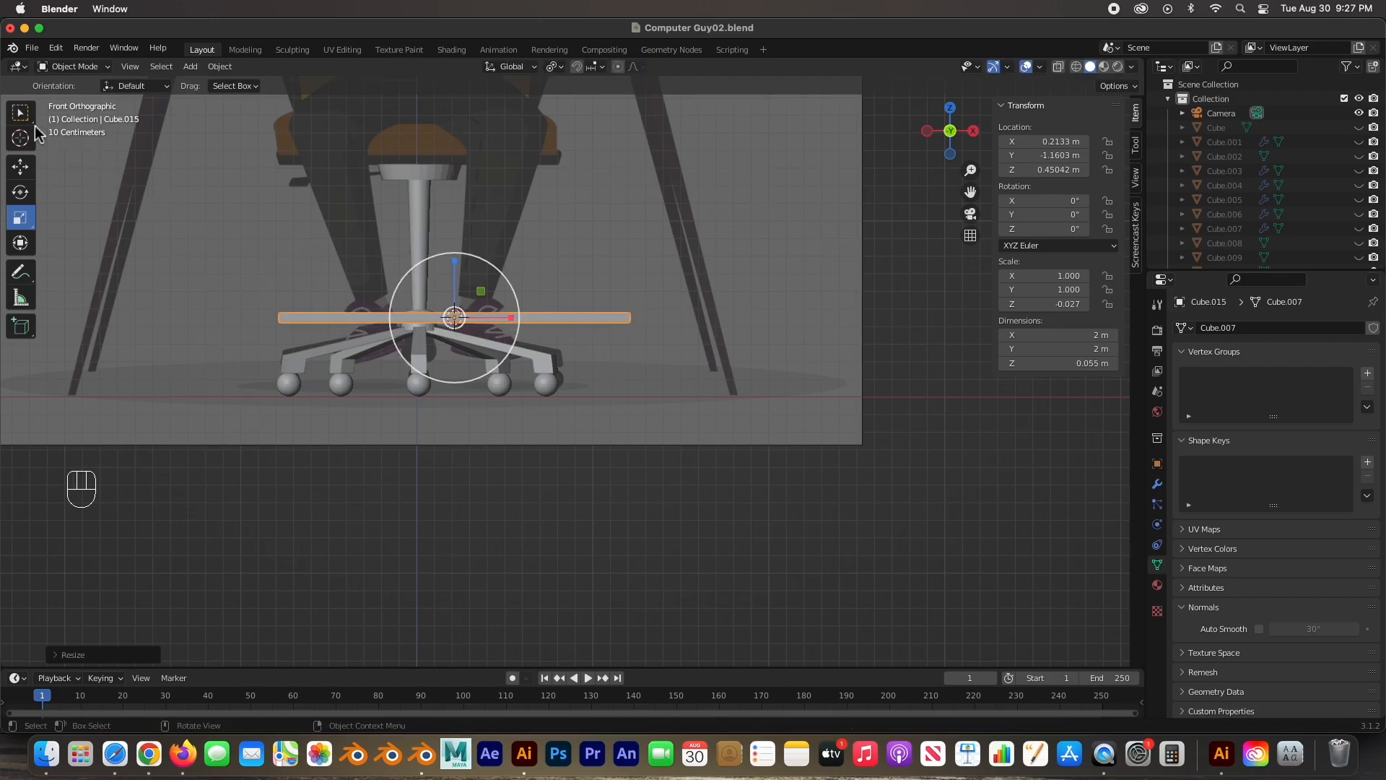
Step: Move the flat slab up to the top of the chair column and turn on X-ray to reveal the reference
click(20, 168)
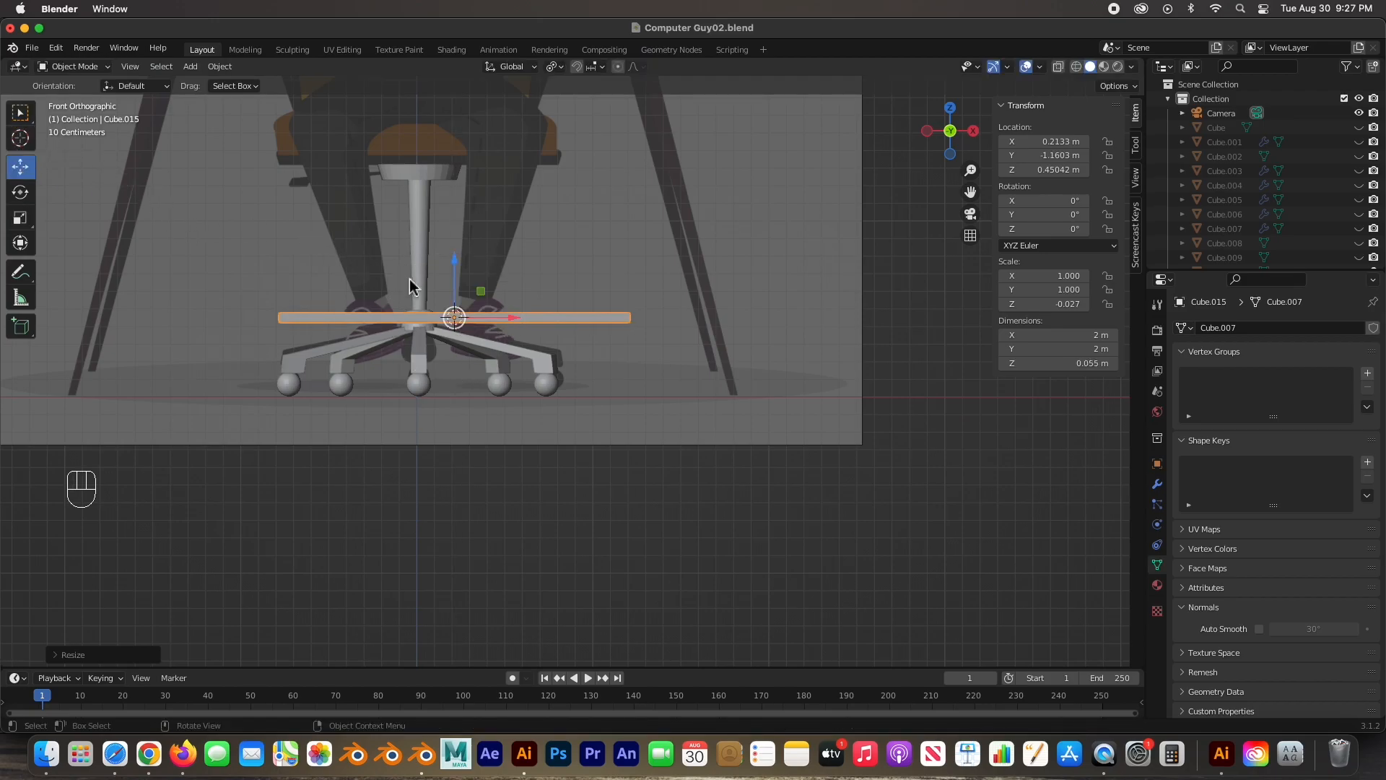
drag(454, 317, 429, 160)
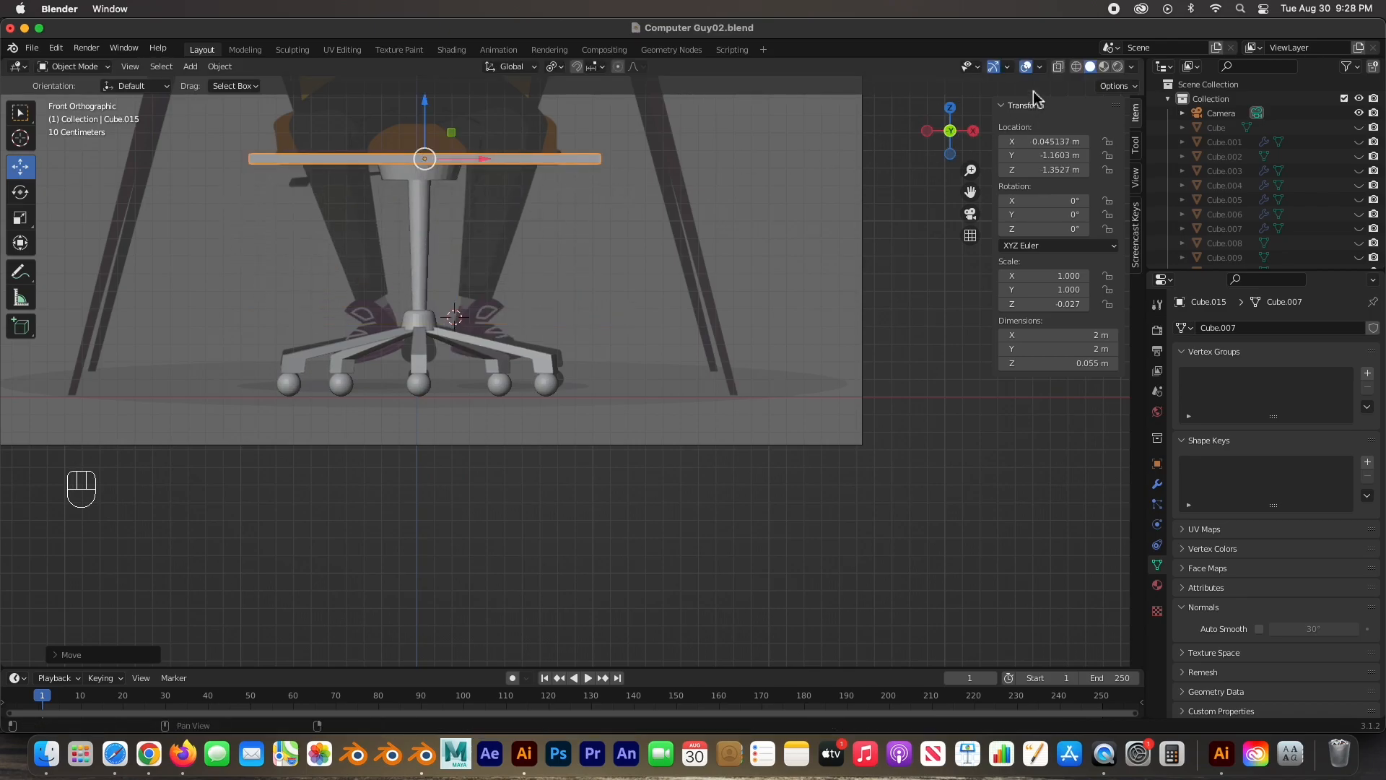
click(1059, 67)
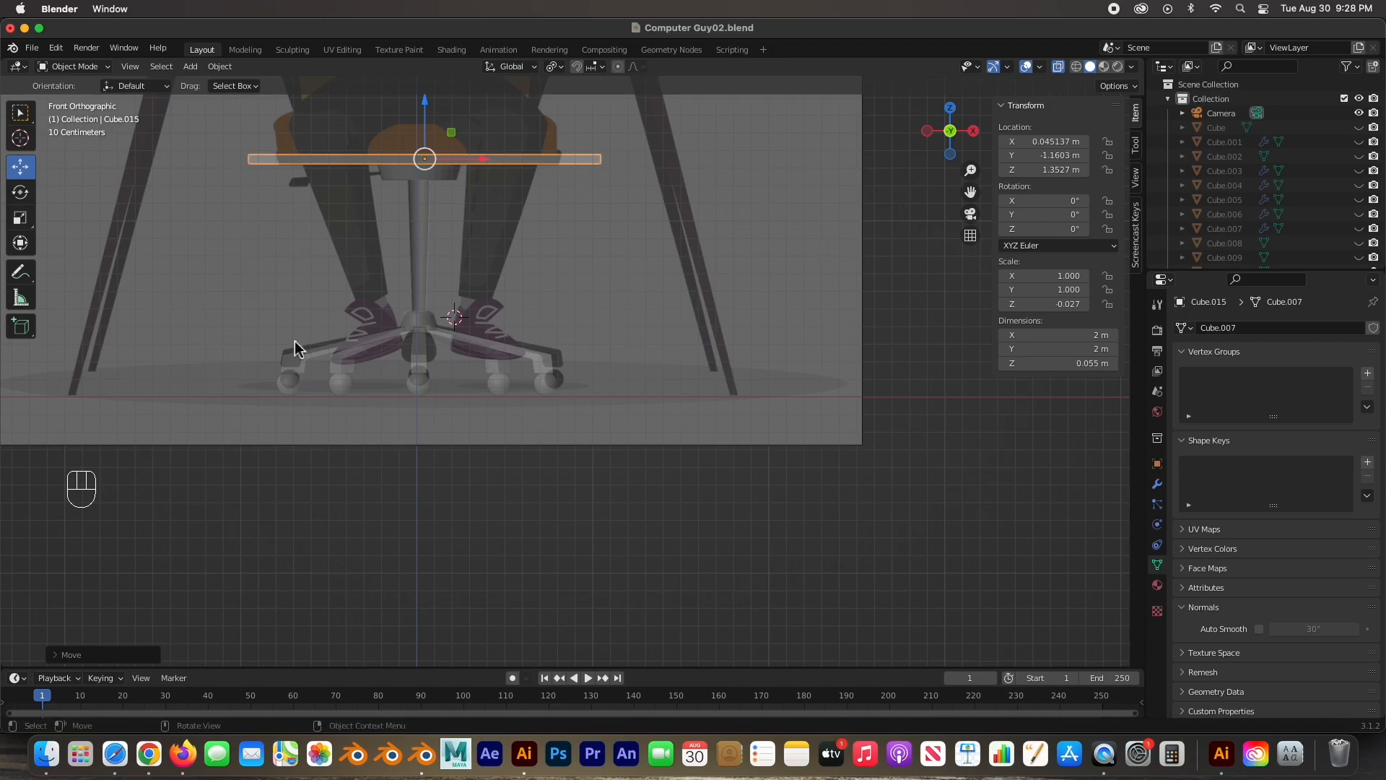
scroll(296, 344, up, 4)
shift+middle_drag(273, 269, 511, 517)
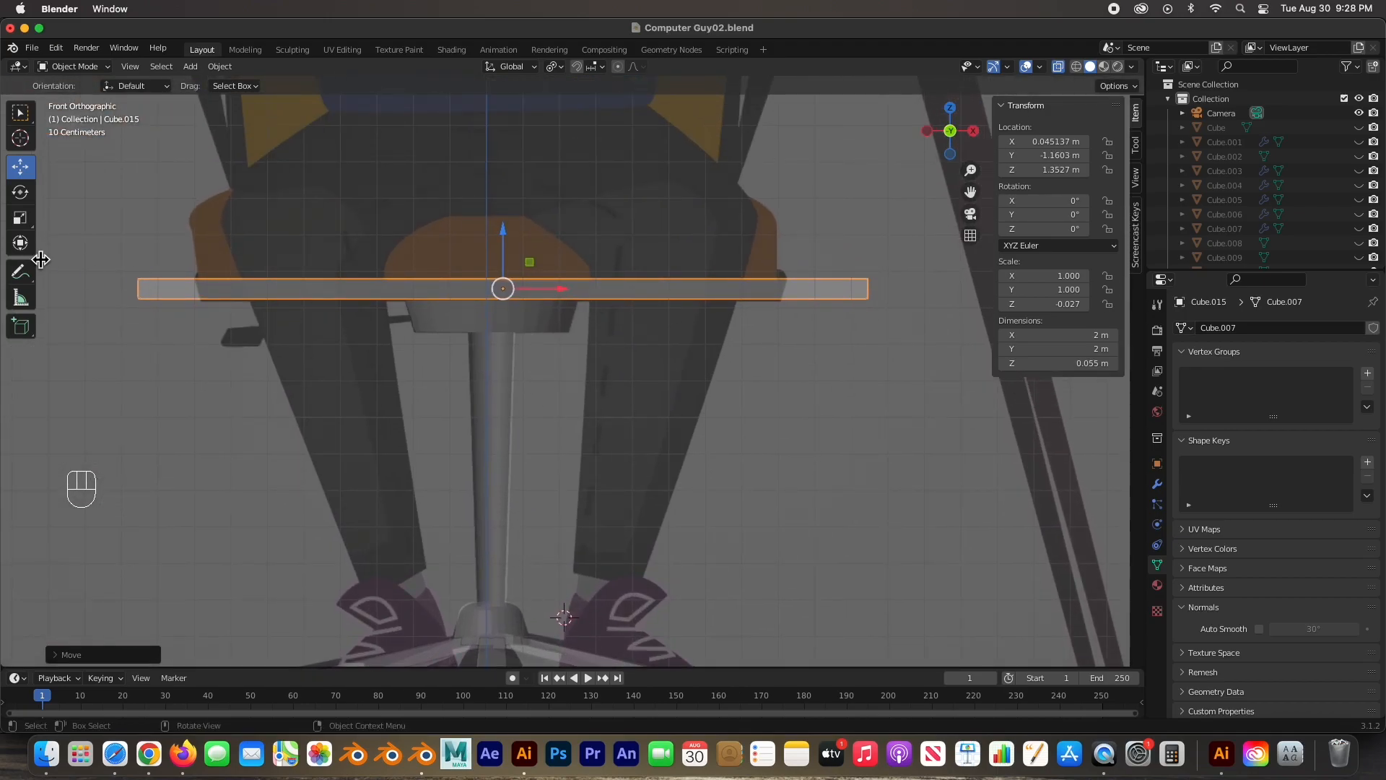
Step: Scale the slab along X to about 1.66 m and shift it along X to line up with the reference seat base
click(20, 217)
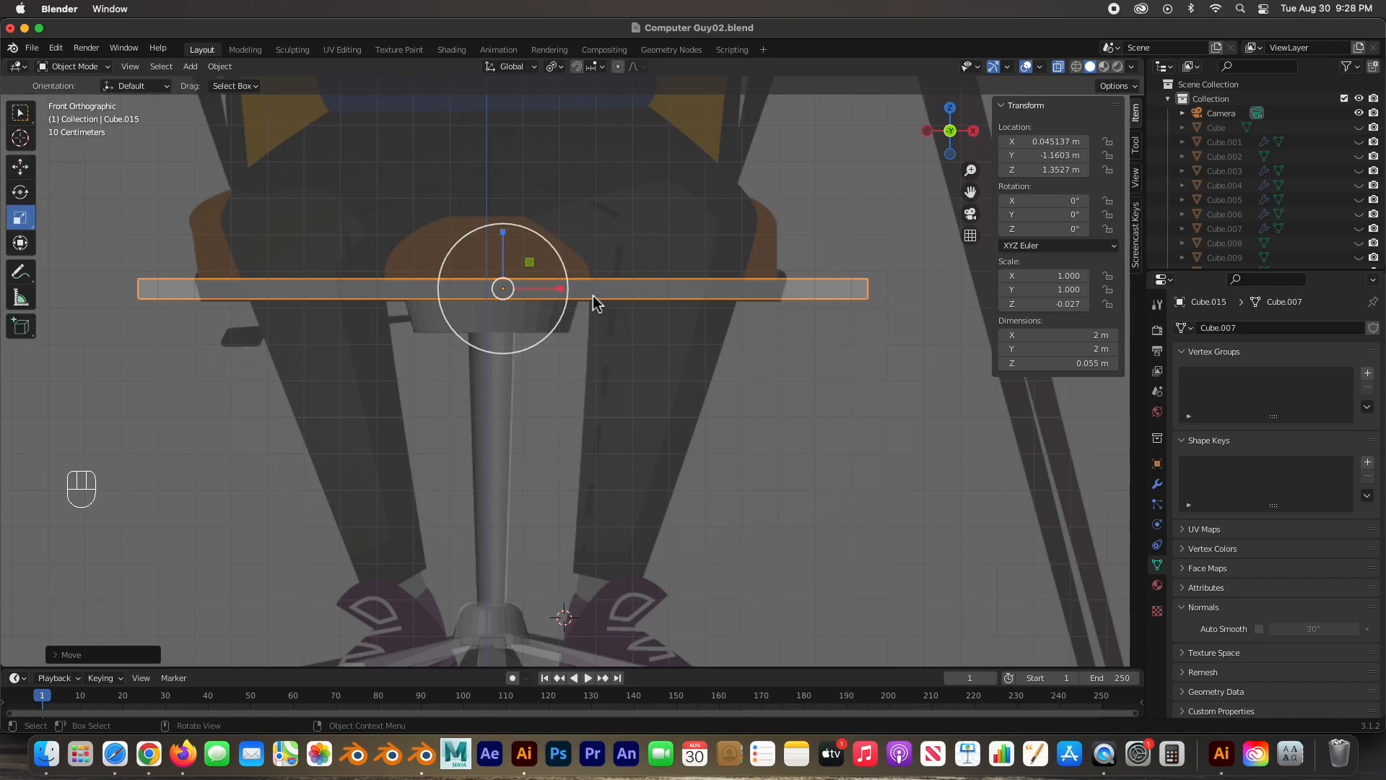
drag(561, 289, 548, 286)
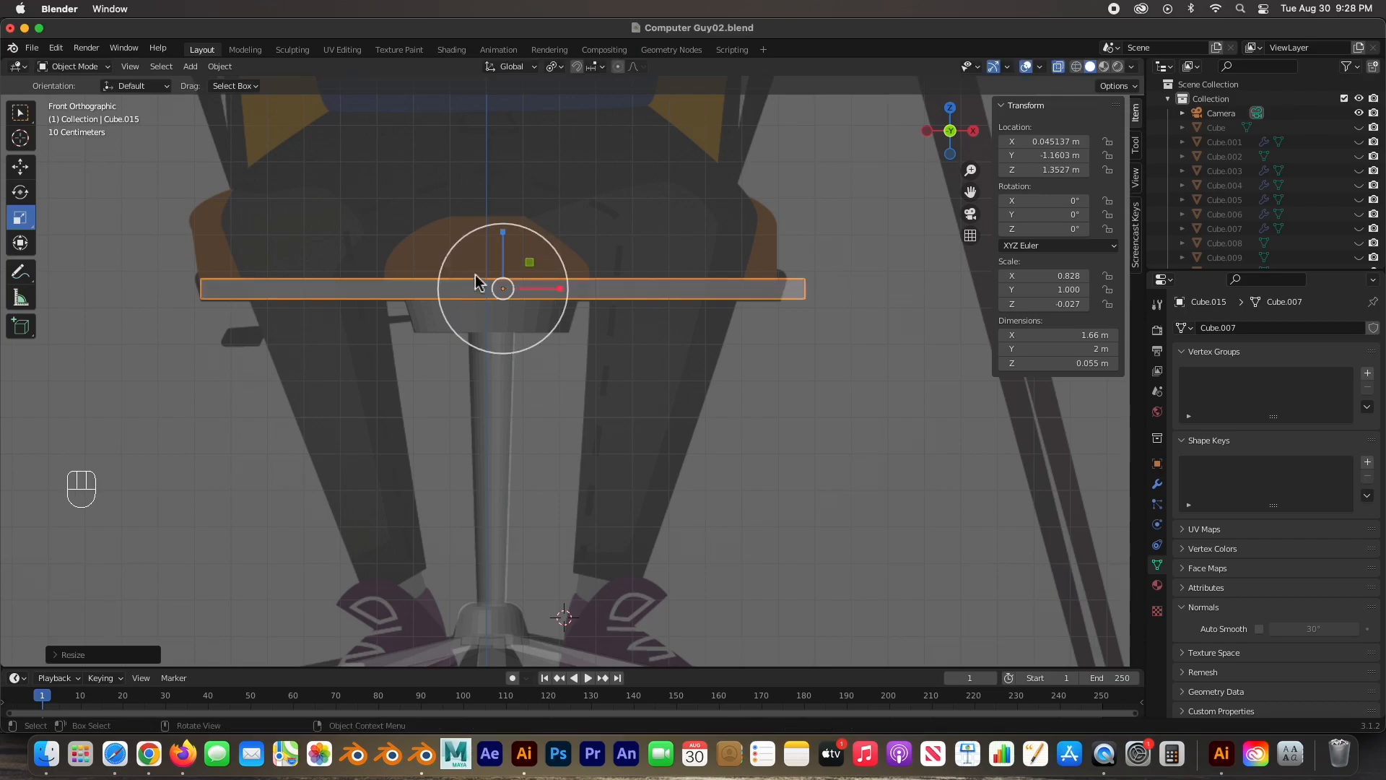
click(20, 166)
drag(569, 290, 557, 294)
Step: Try to taper the slab by scaling down its bottom vertices, and undo the scaling
key(Tab)
drag(149, 285, 931, 324)
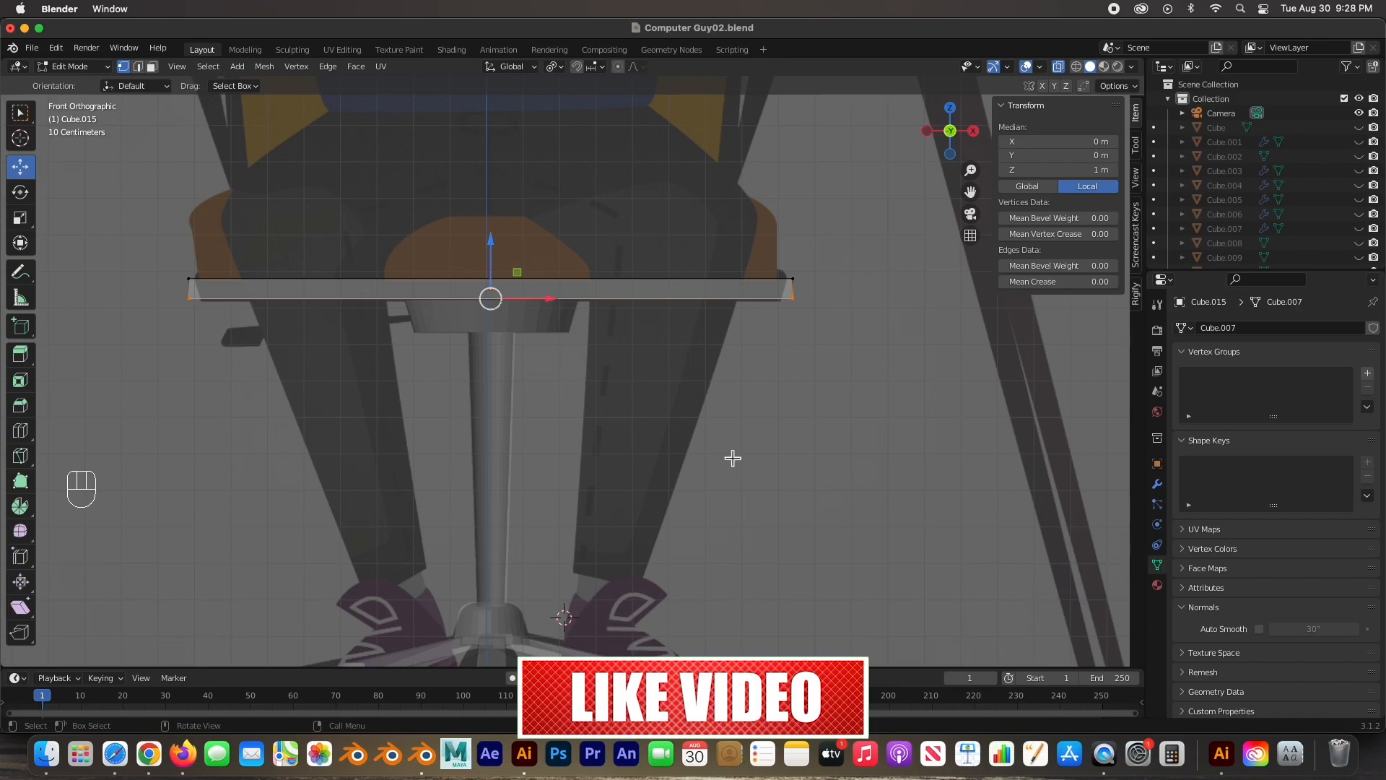
key(s)
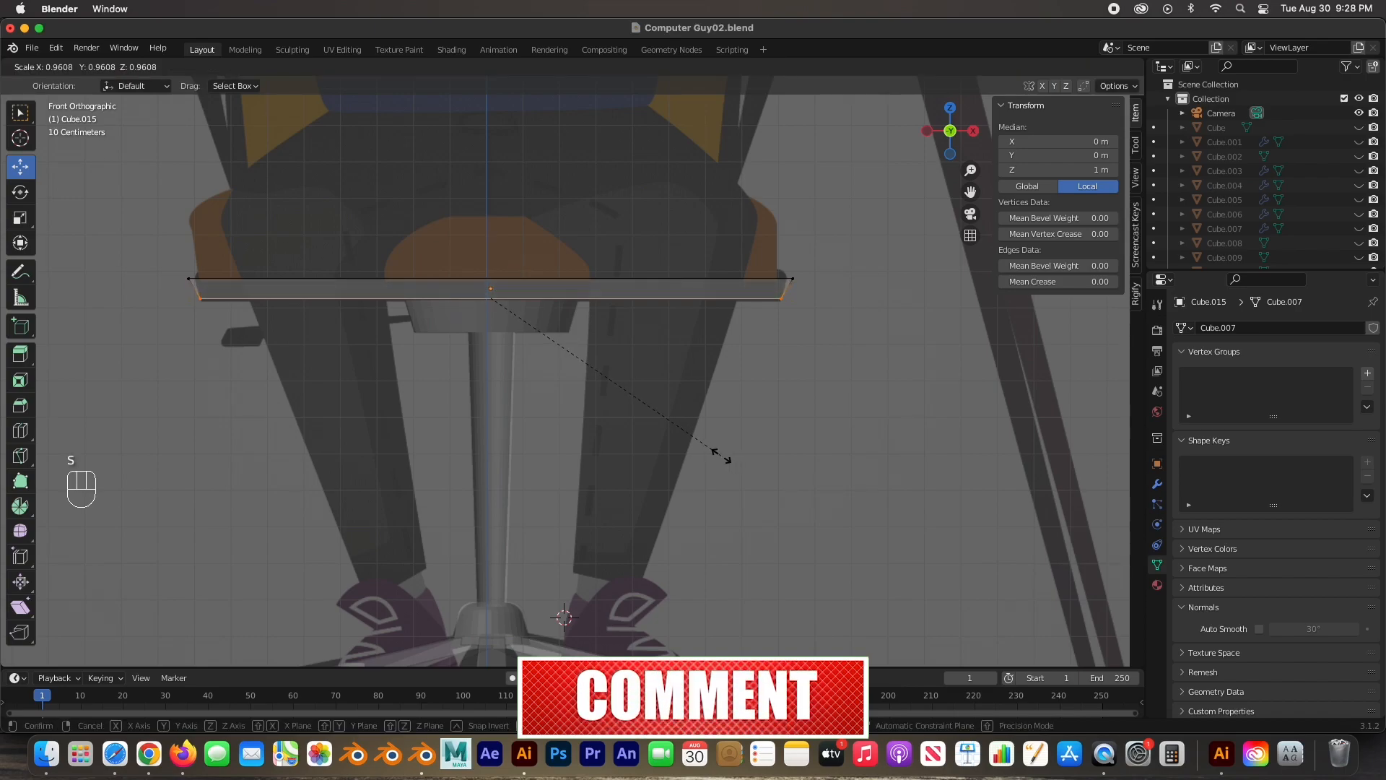
click(726, 454)
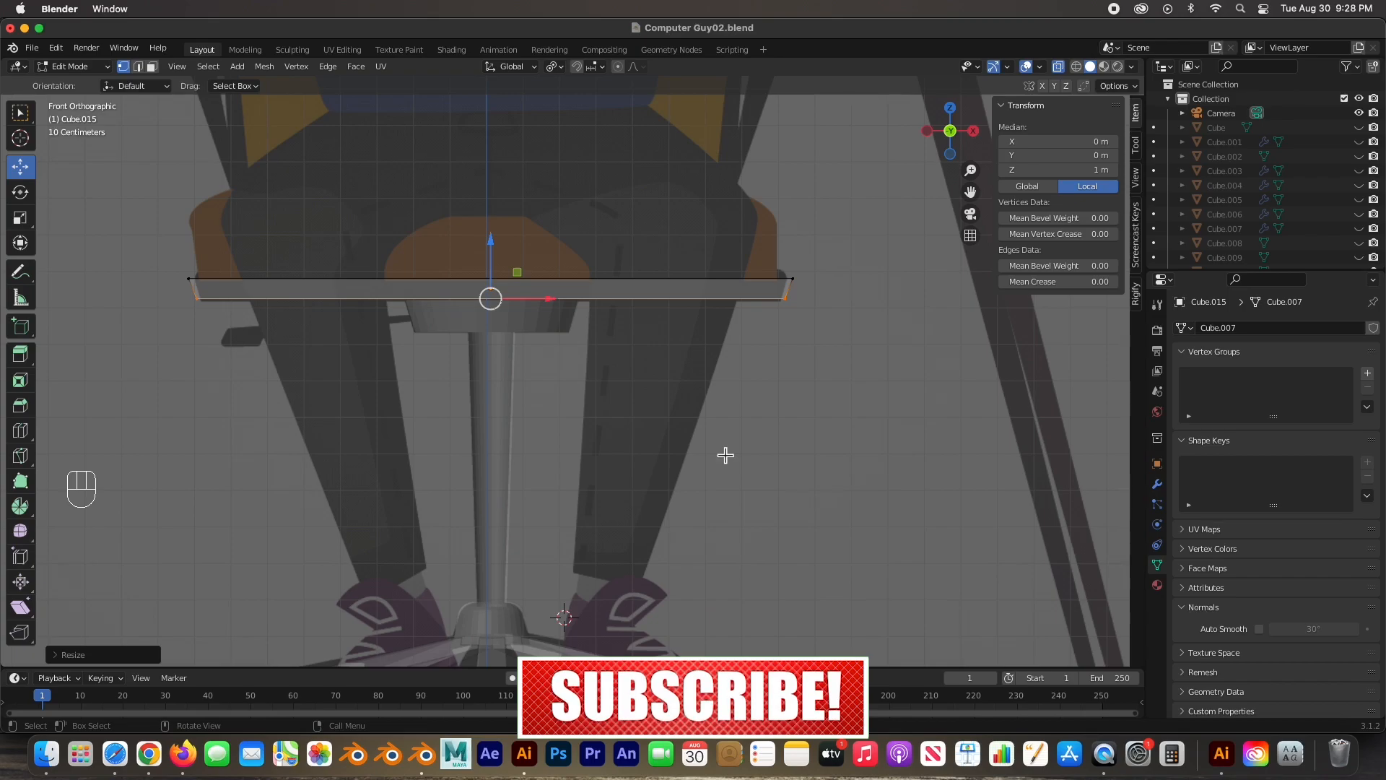
key(super+z)
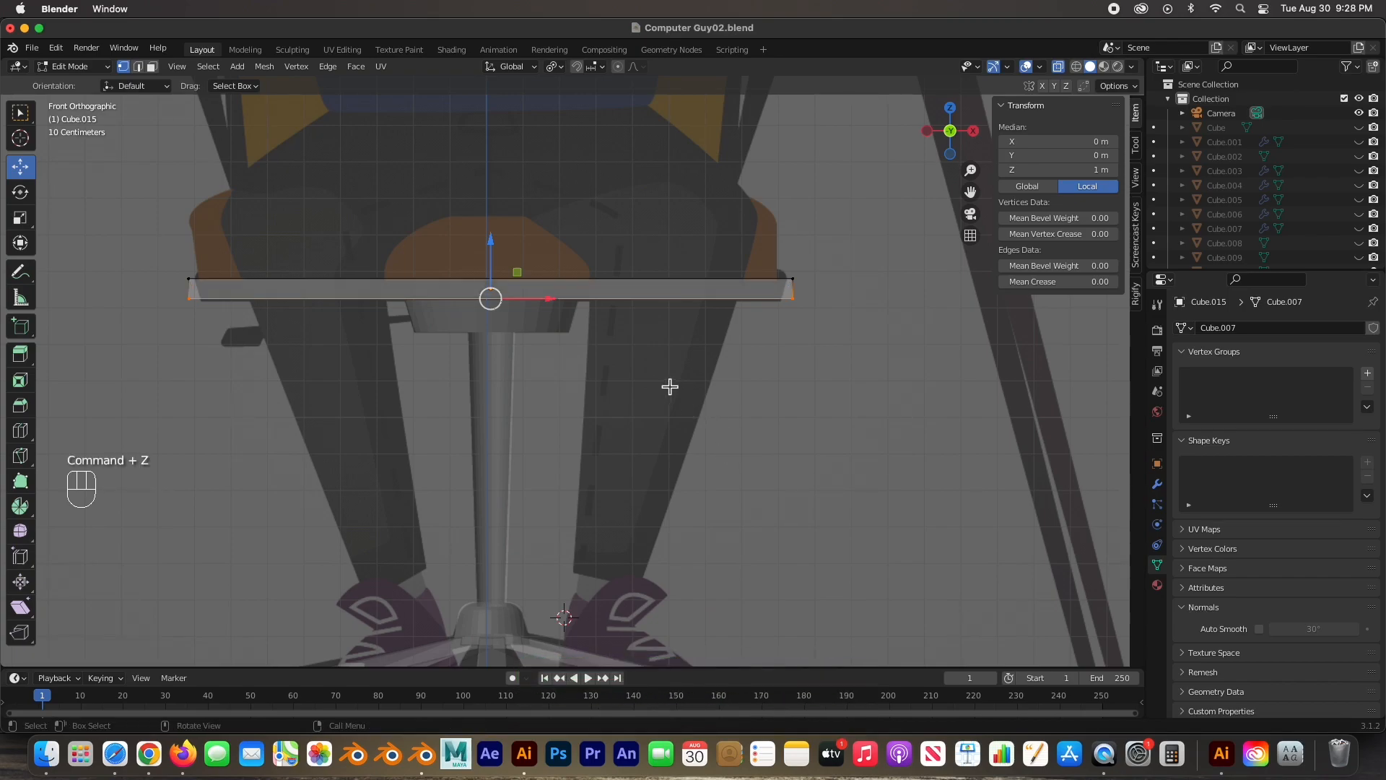
Step: In top view, move the slab's back and front edges inward along Y to shorten its depth to about 1.69 m
key(KP_7)
scroll(650, 390, down, 5)
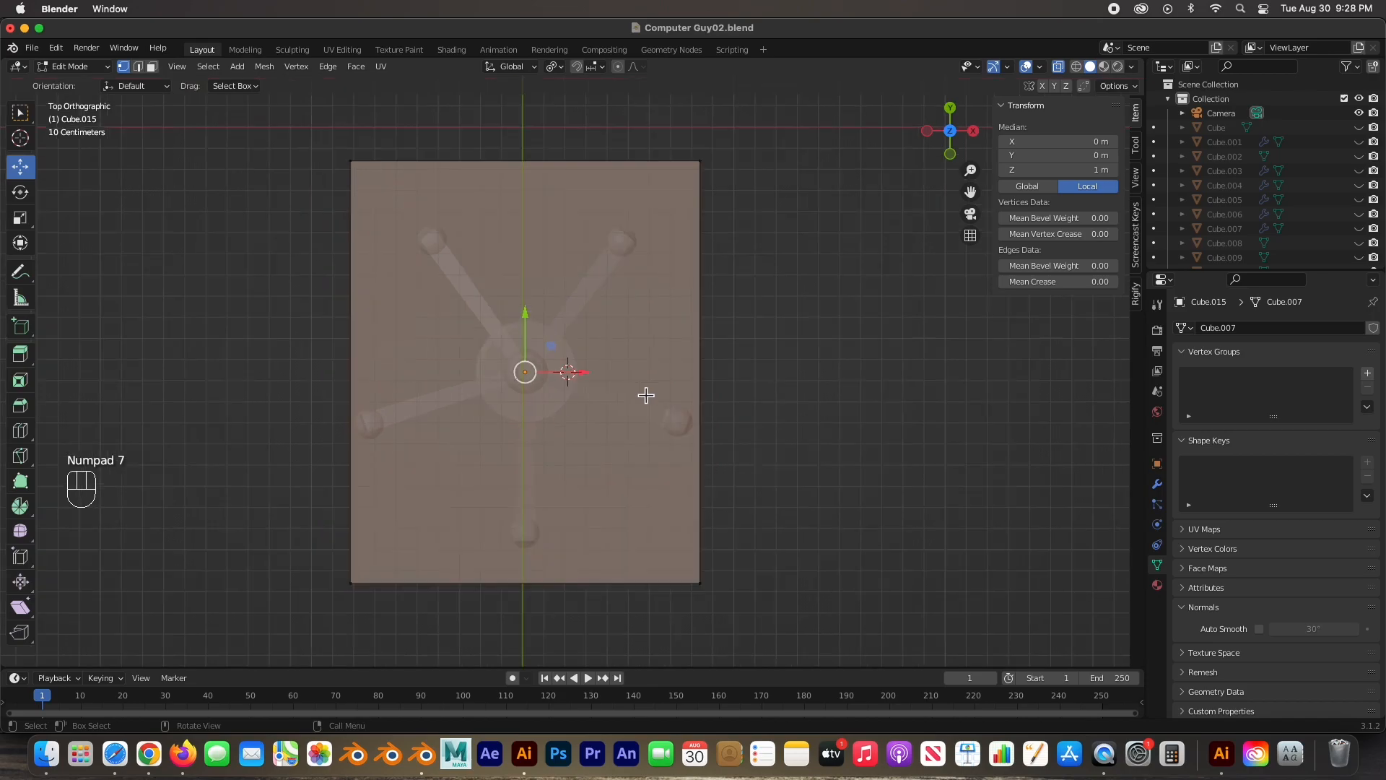
drag(384, 209, 679, 237)
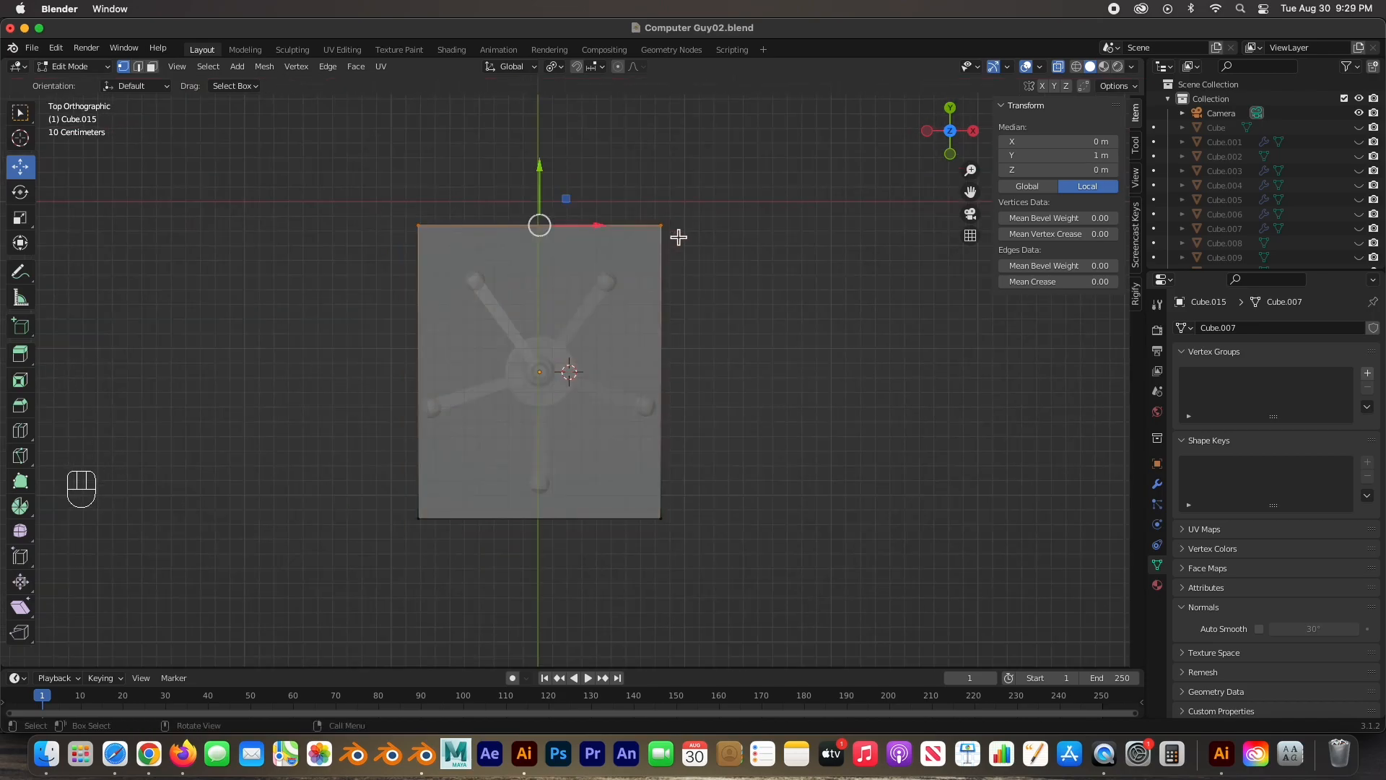
drag(541, 176, 540, 197)
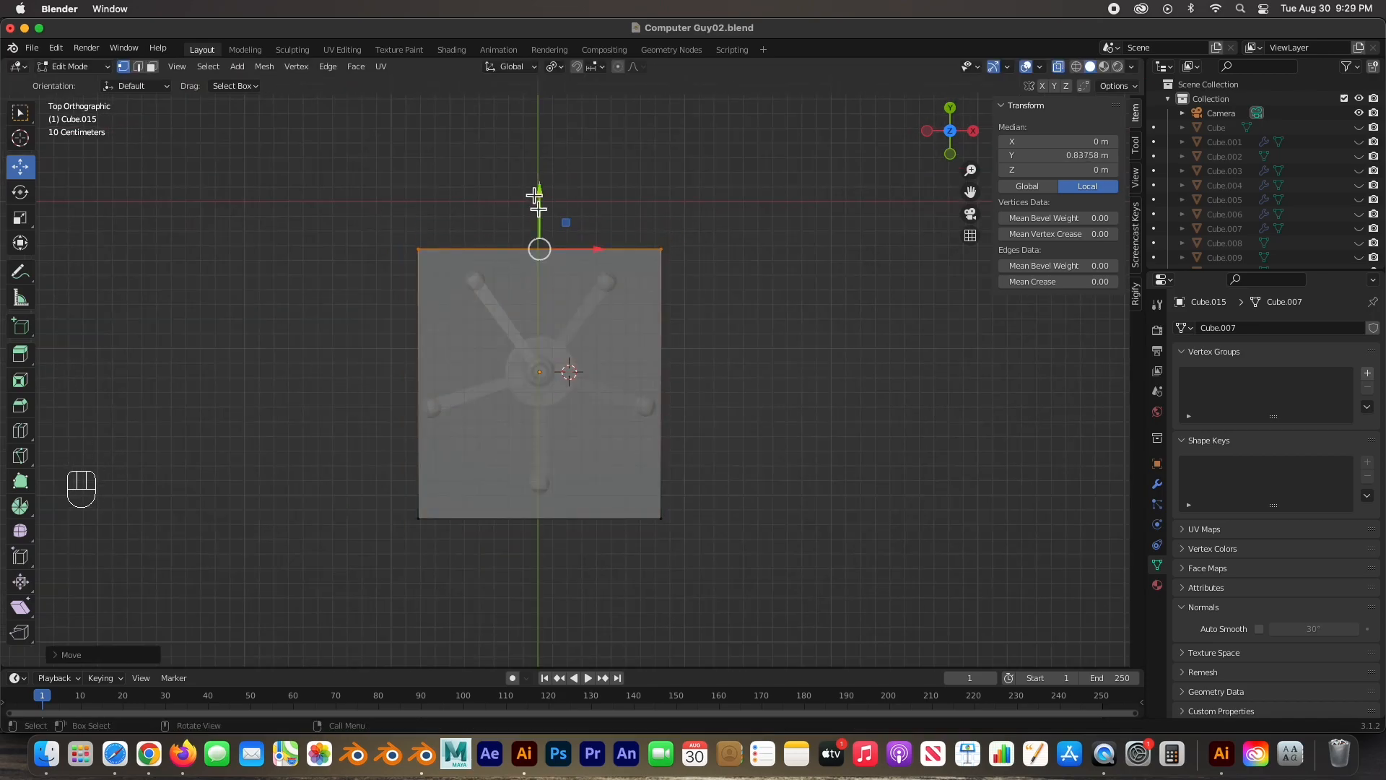
drag(390, 495, 724, 555)
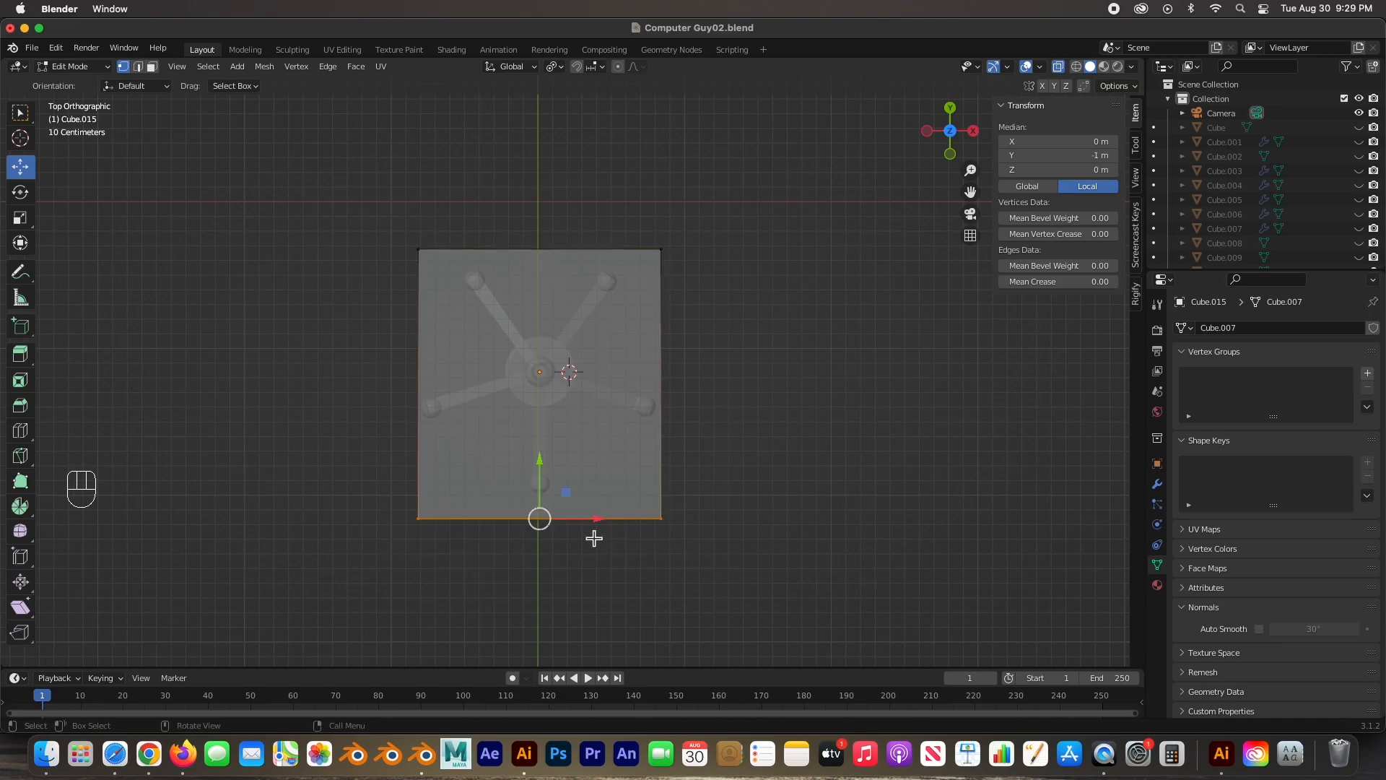
drag(540, 471, 542, 448)
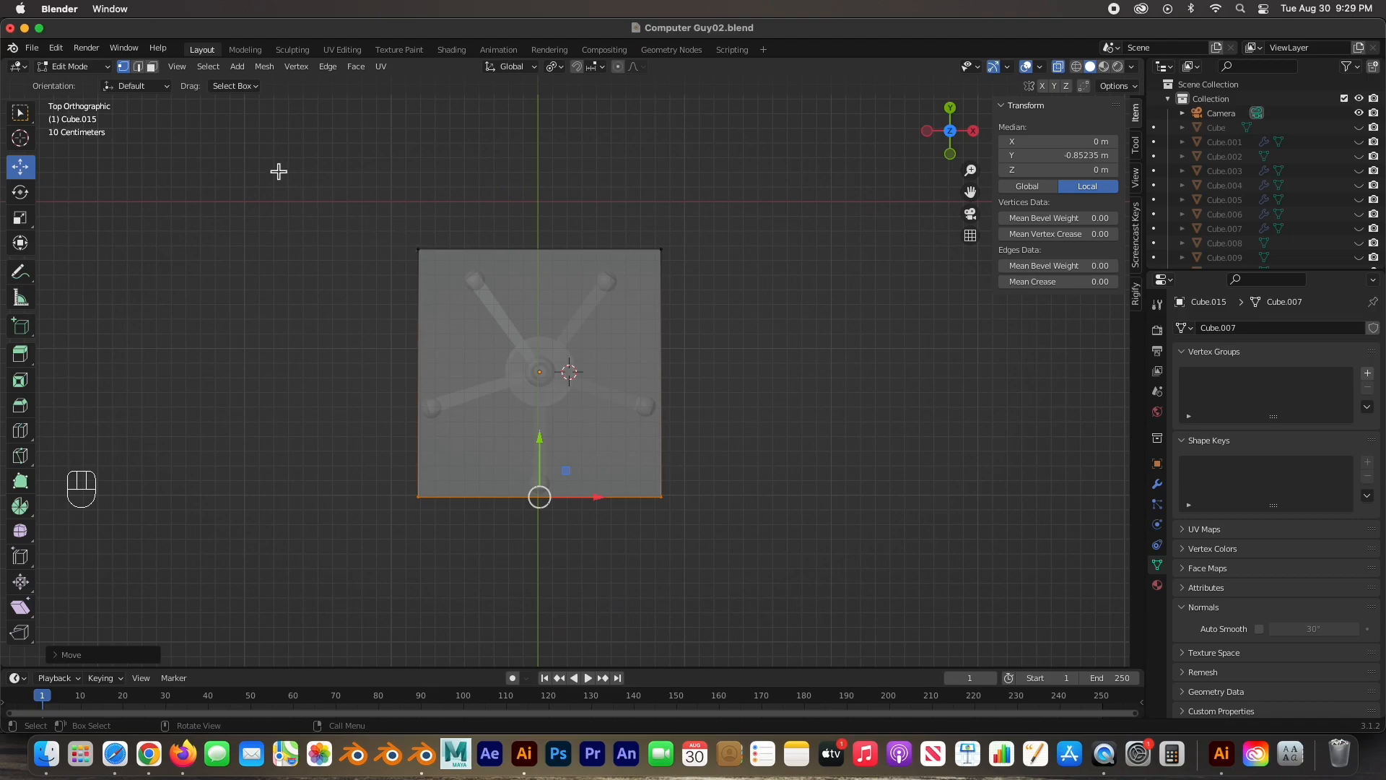
Step: Bevel the slab's four vertical corner edges with 5 segments and a width of about 0.07 m, then return to Object Mode
click(138, 66)
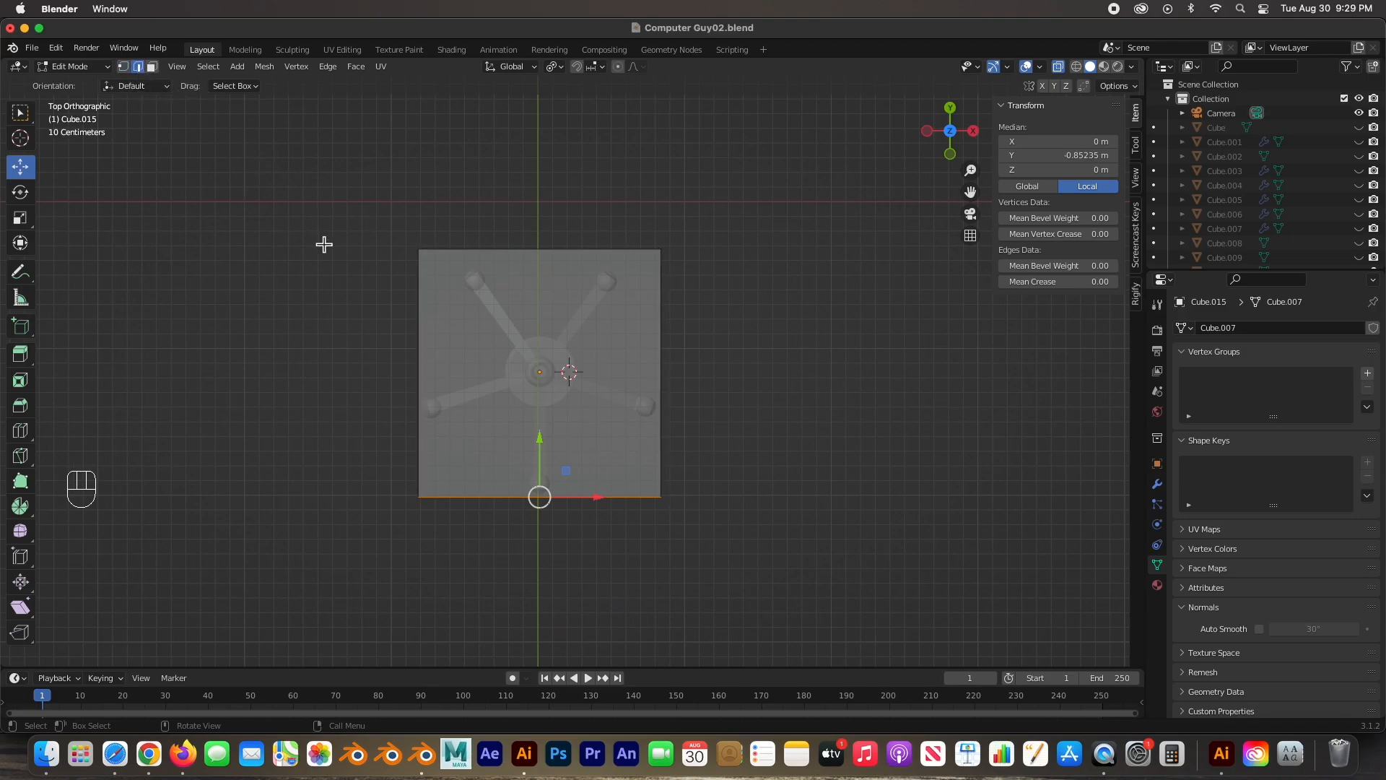
drag(371, 241, 444, 285)
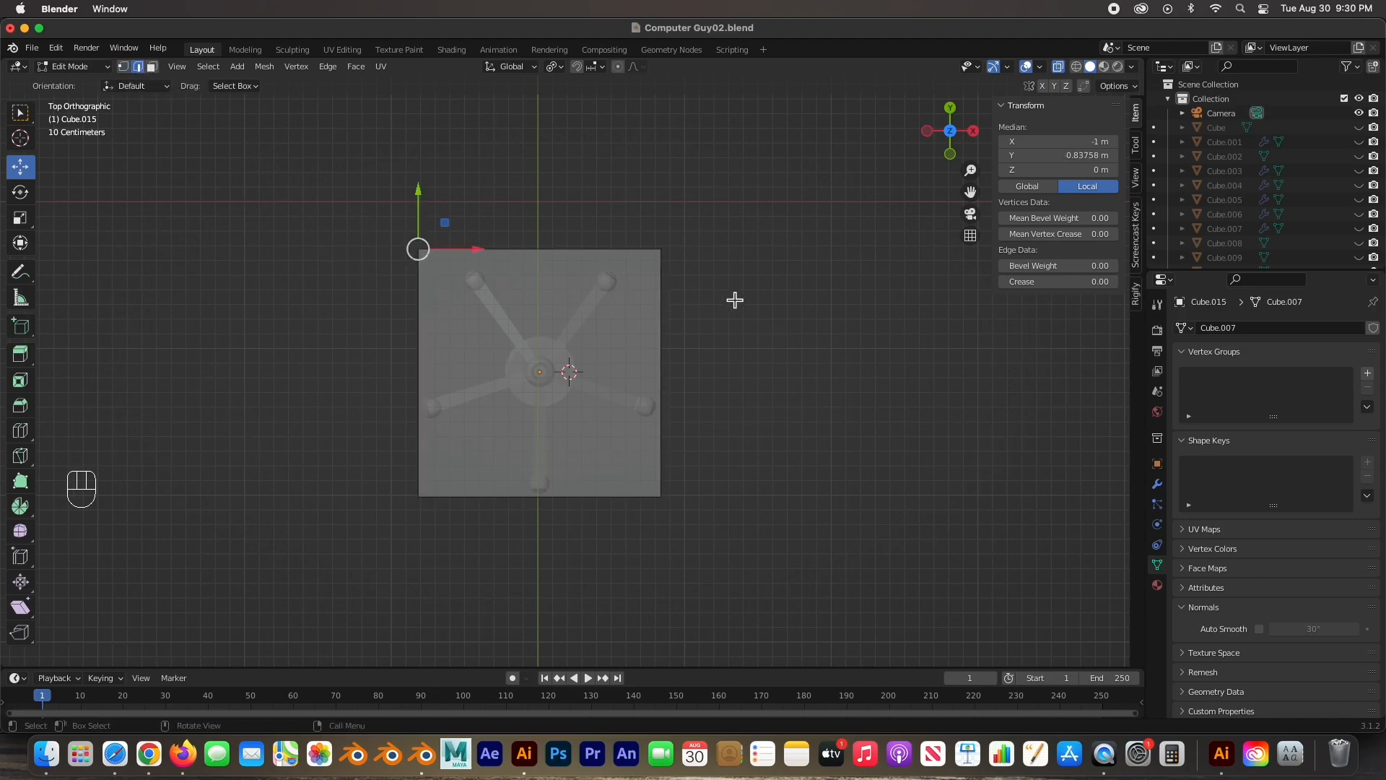
shift+drag(656, 257, 661, 386)
shift+drag(697, 477, 647, 535)
shift+drag(388, 533, 448, 482)
mouse_move(448, 482)
middle_down()
mouse_move(489, 405)
mouse_move(496, 347)
mouse_move(448, 411)
mouse_move(442, 463)
middle_up()
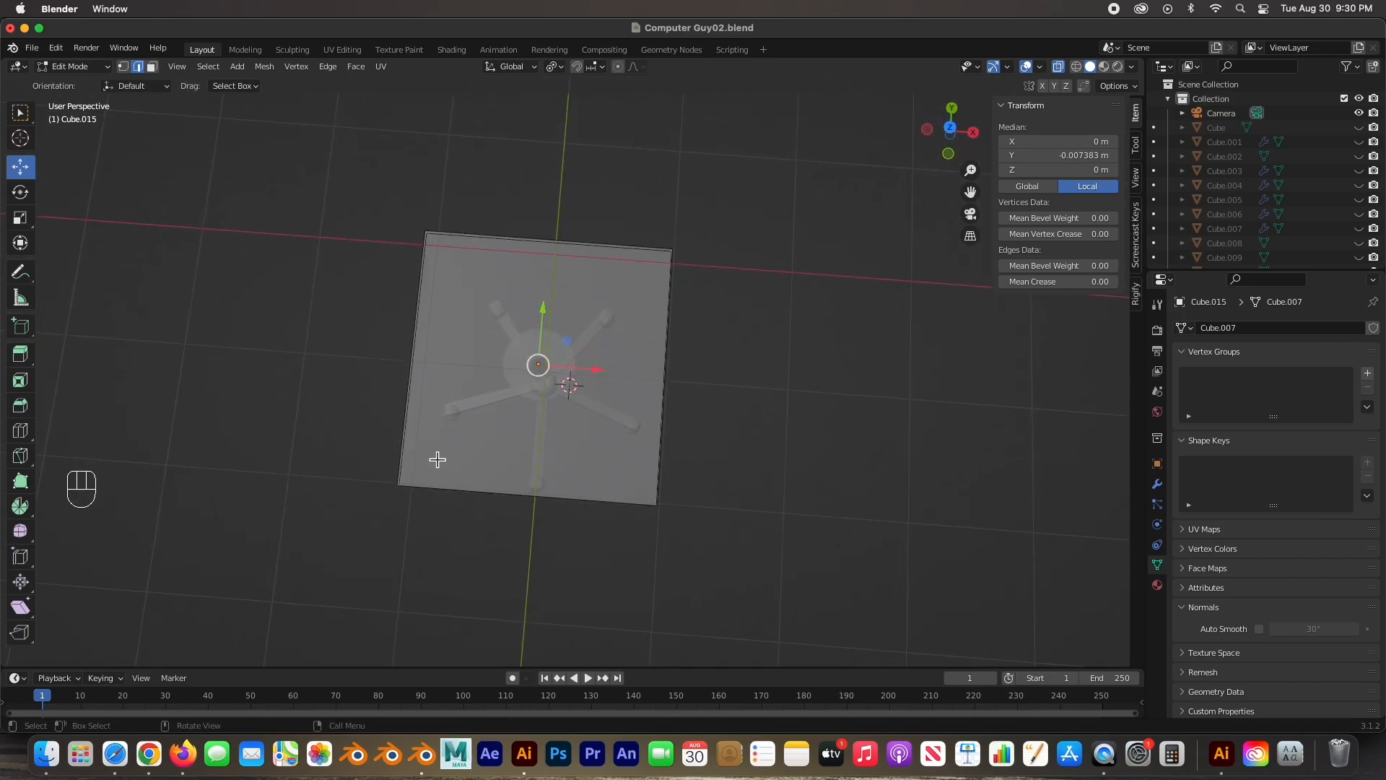
middle_drag(611, 431, 611, 472)
key(KP_7)
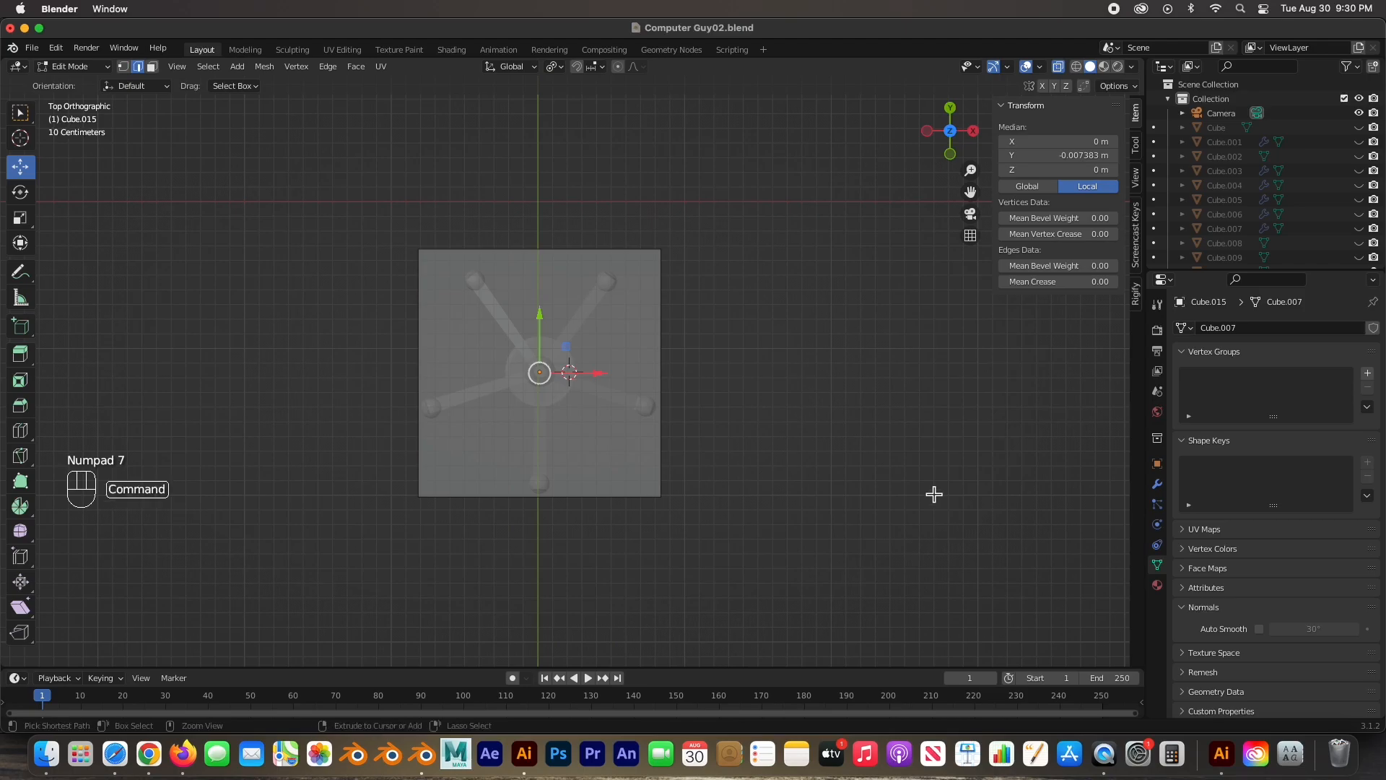
key(super+b)
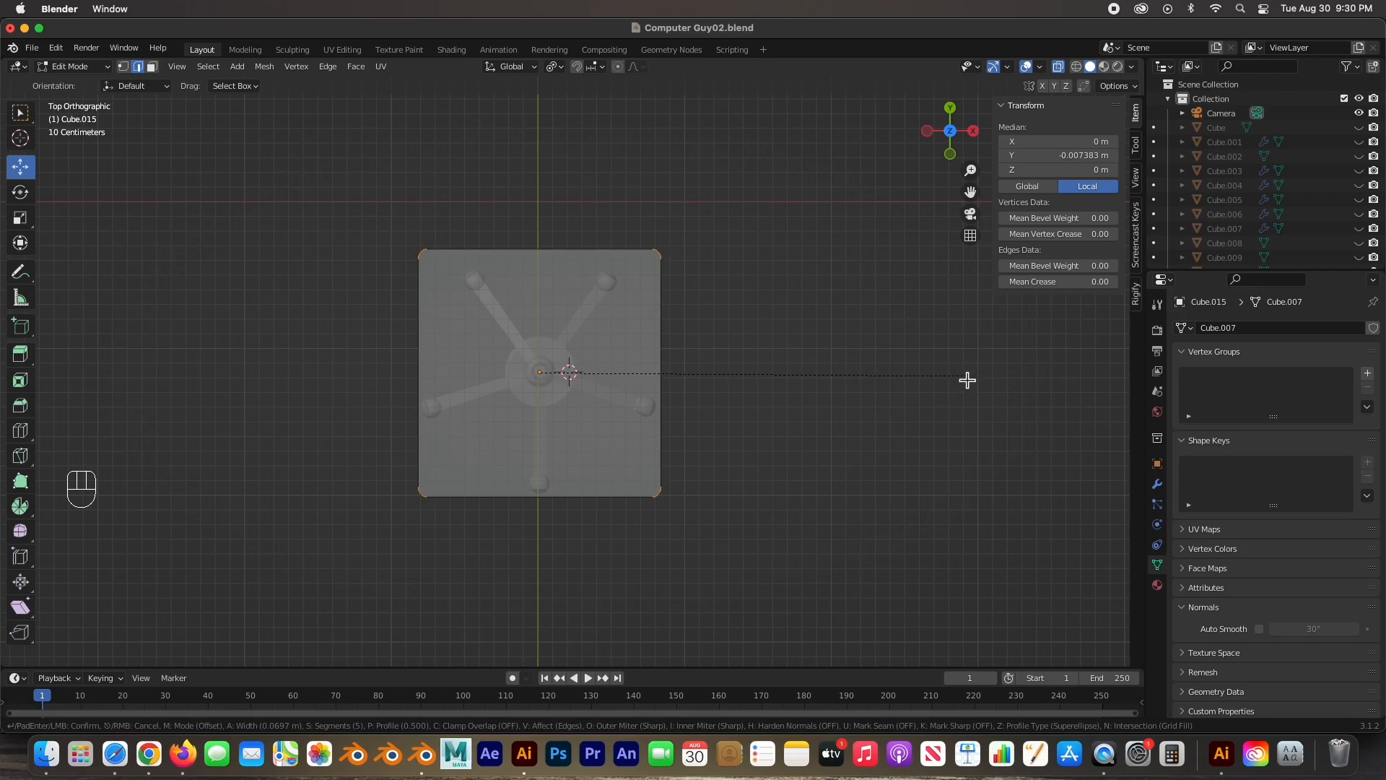
click(963, 375)
middle_drag(645, 476, 654, 326)
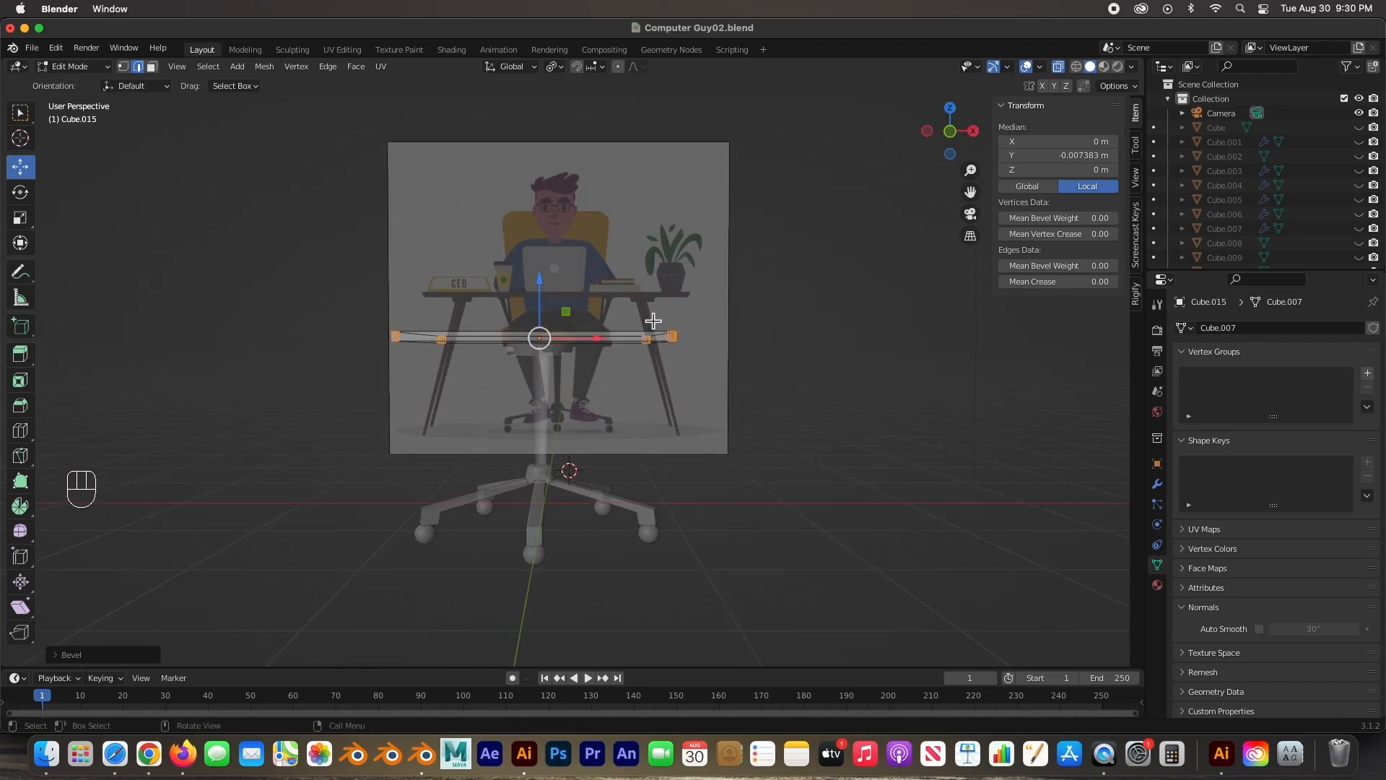
click(719, 485)
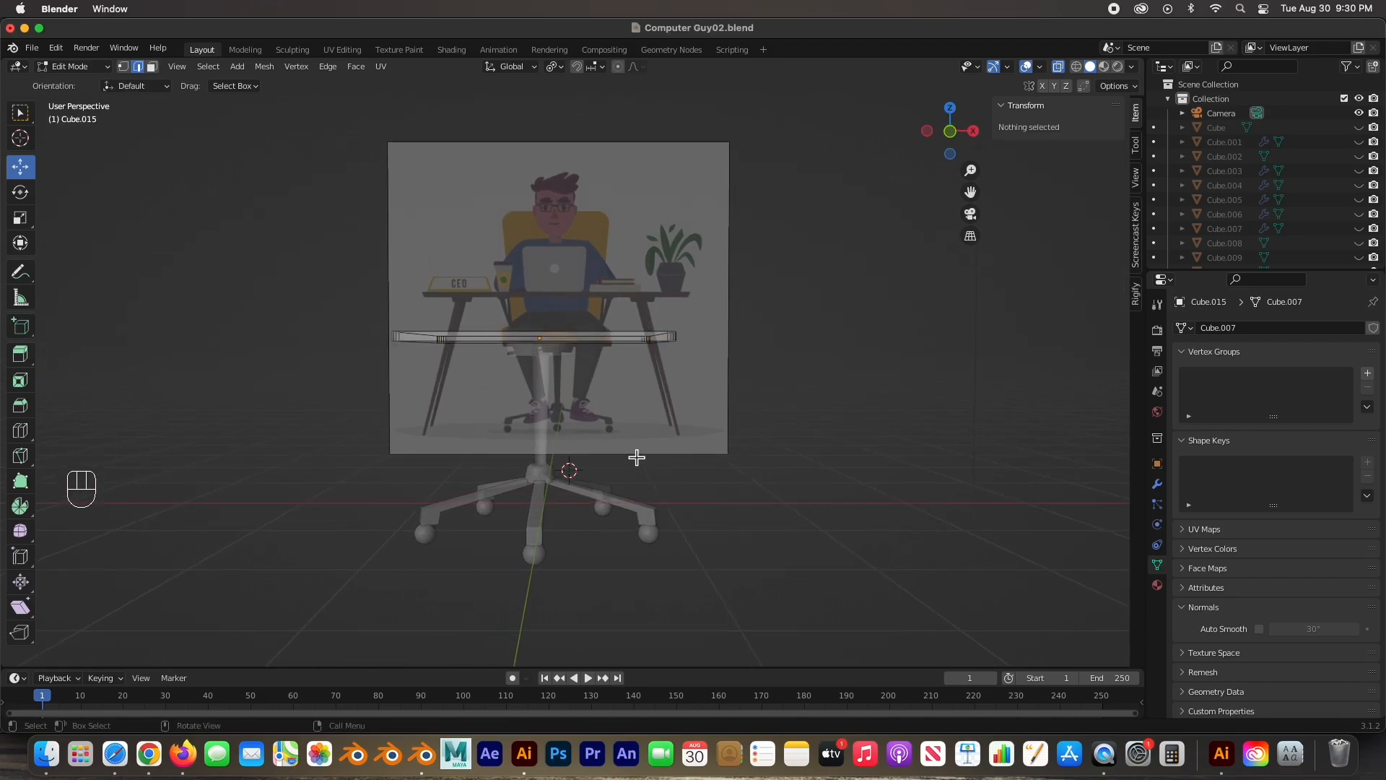
key(Tab)
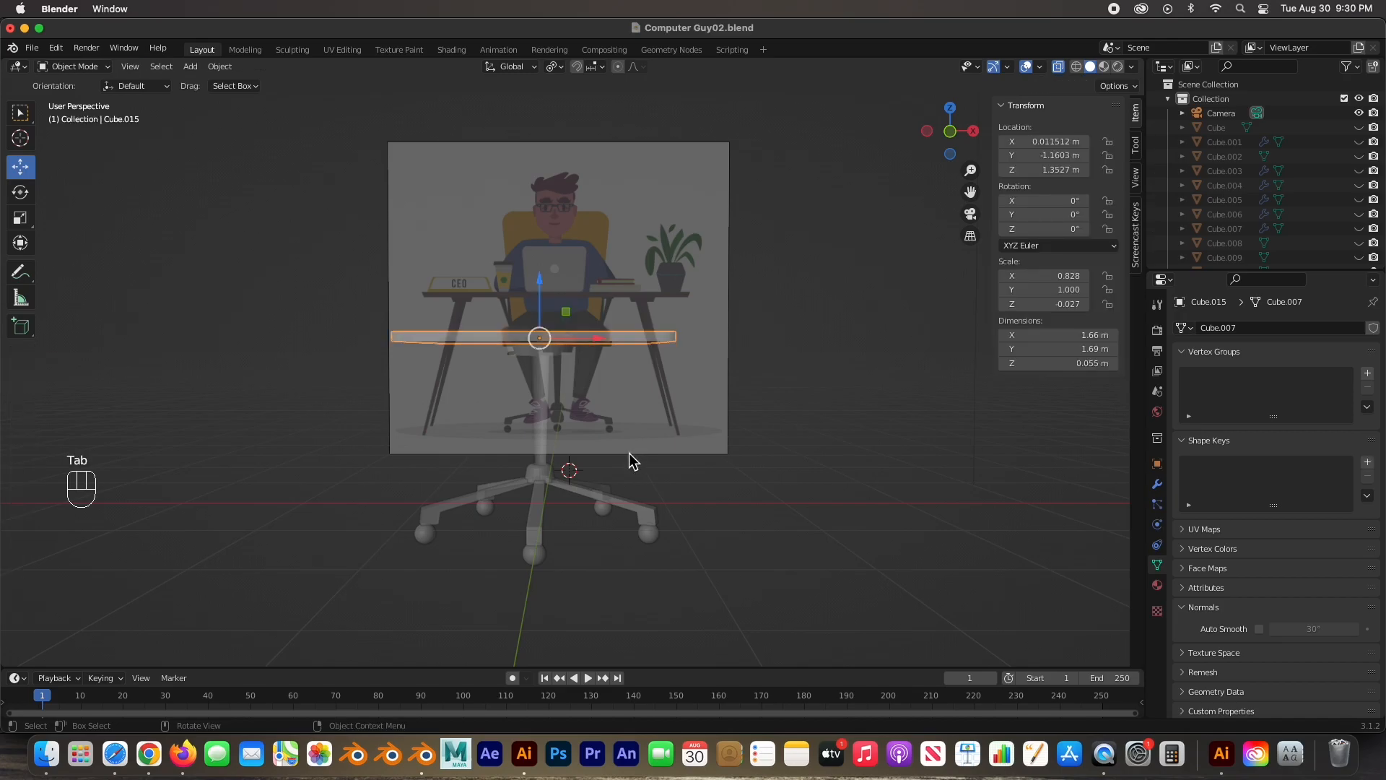
Step: Add a second cube in front view, centre it over the seat cushion in the reference, and scale it uniformly to about 1.6 m
key(KP_1)
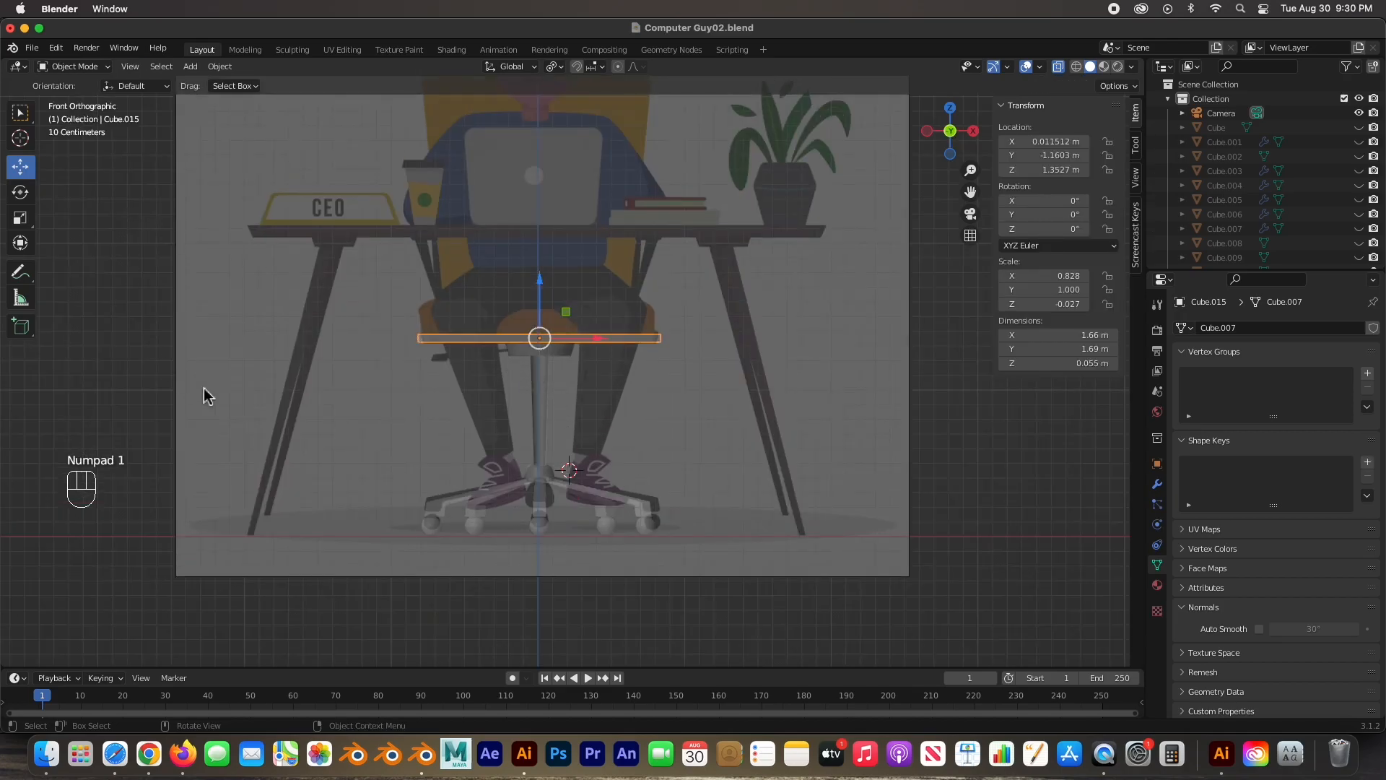
key(shift+a)
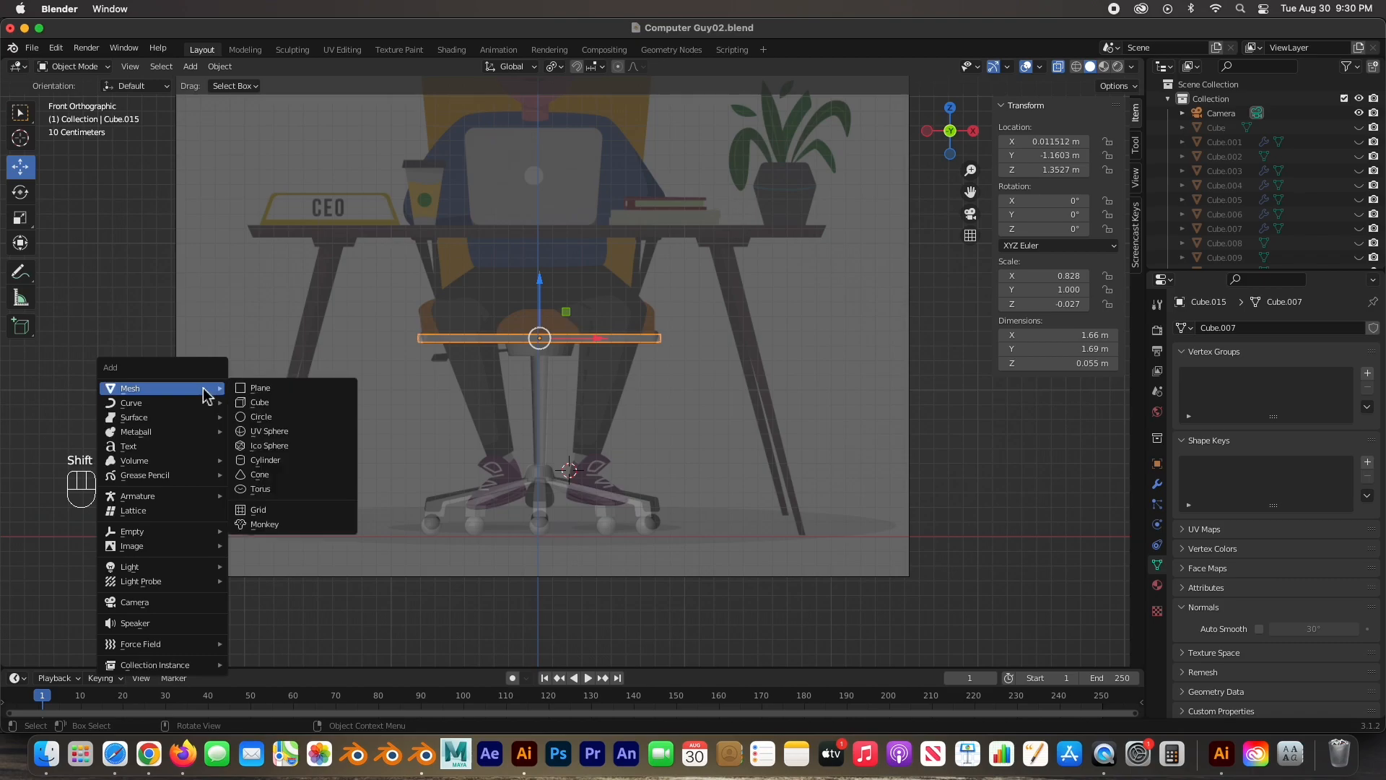
click(271, 402)
drag(572, 483, 533, 323)
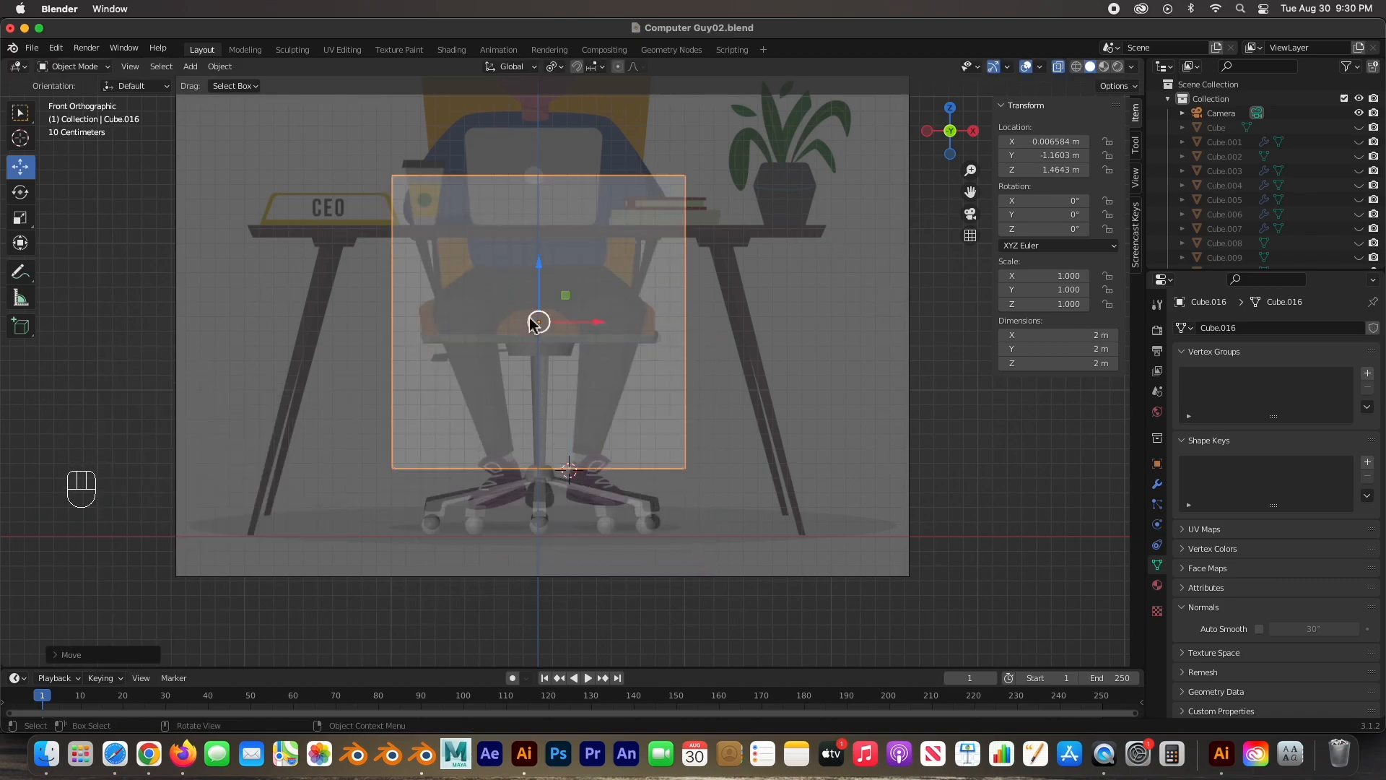
key(s)
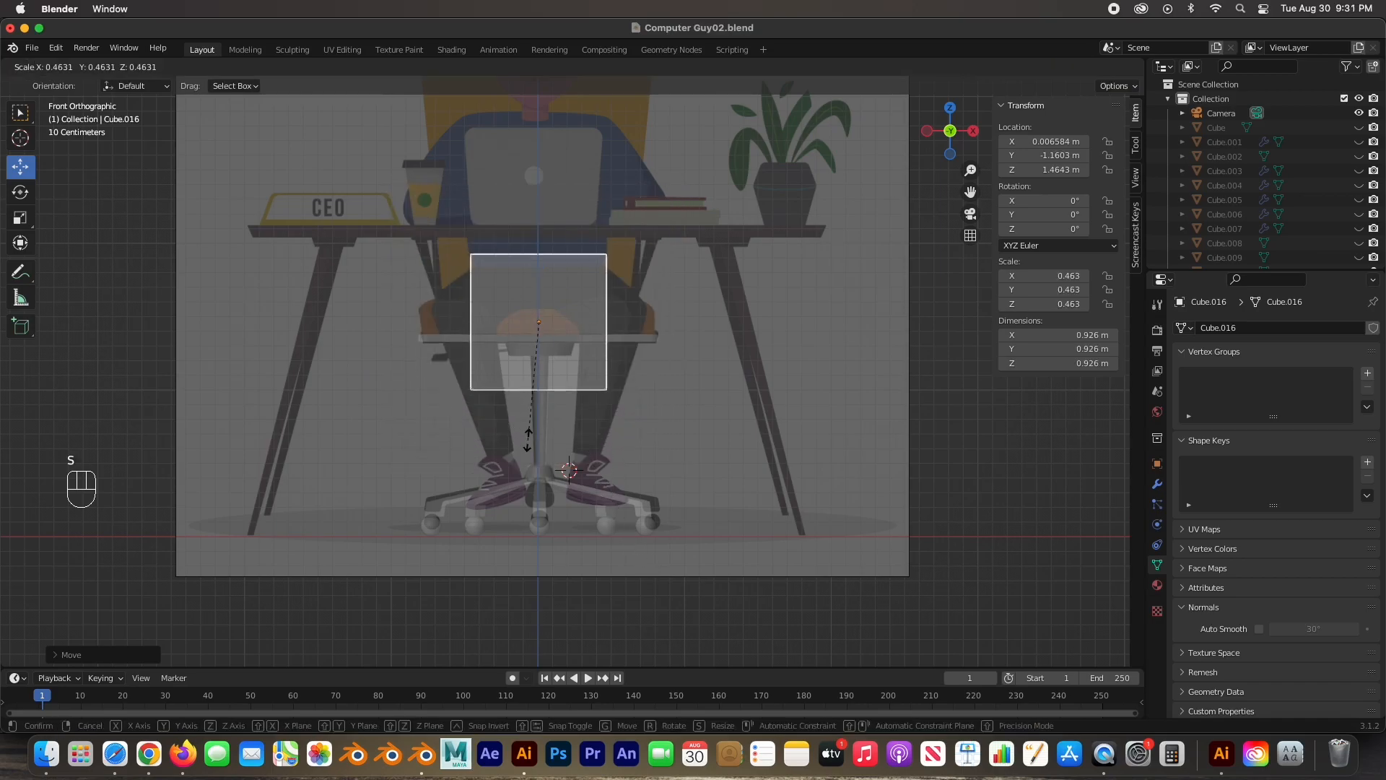
scroll(630, 514, up, 4)
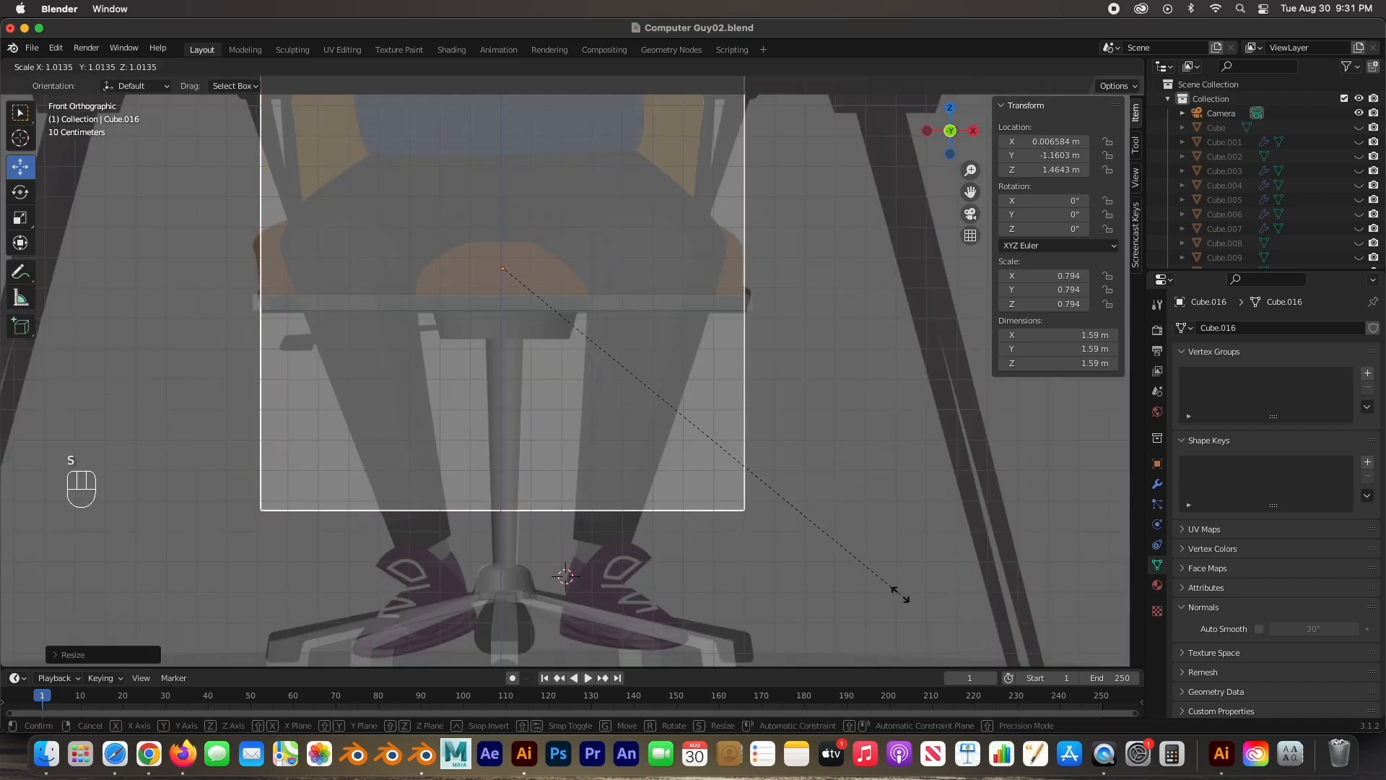
click(906, 599)
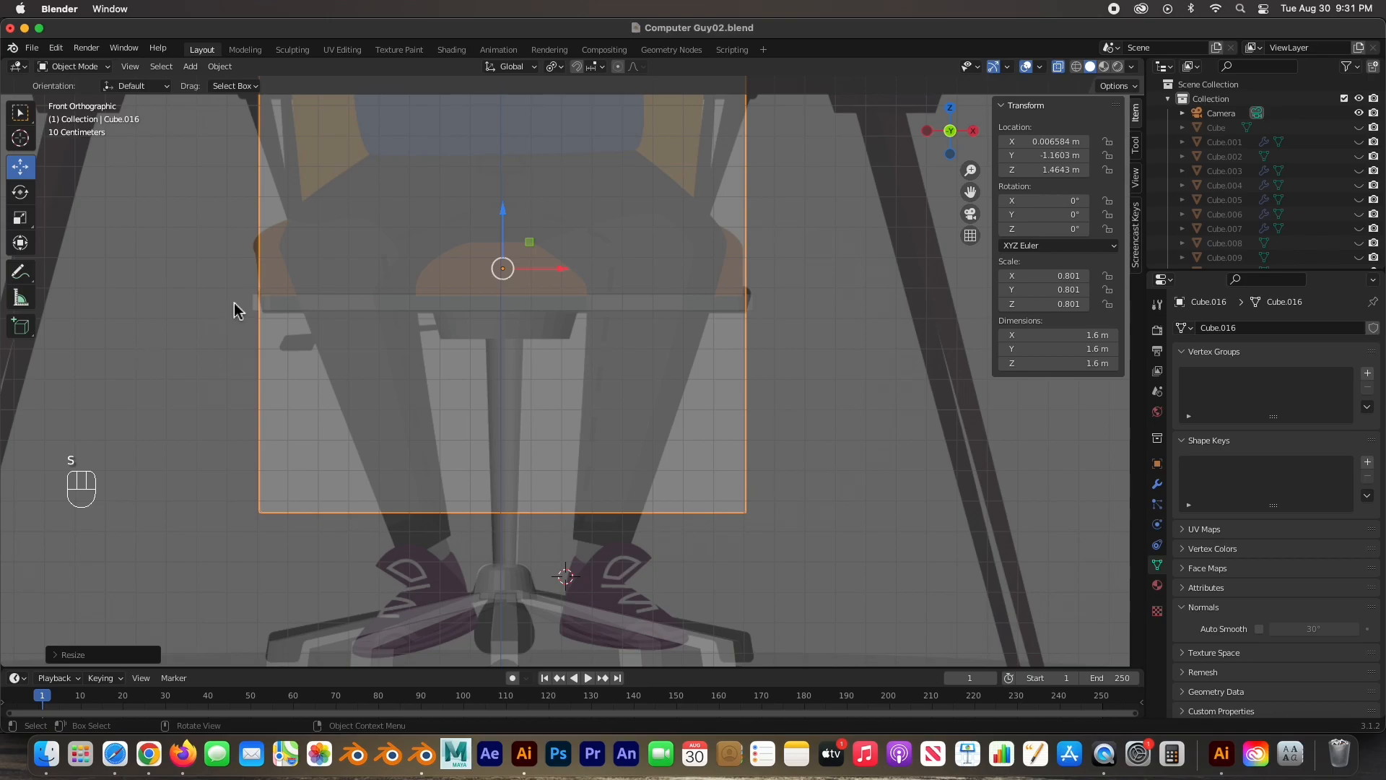
scroll(469, 396, down, 2)
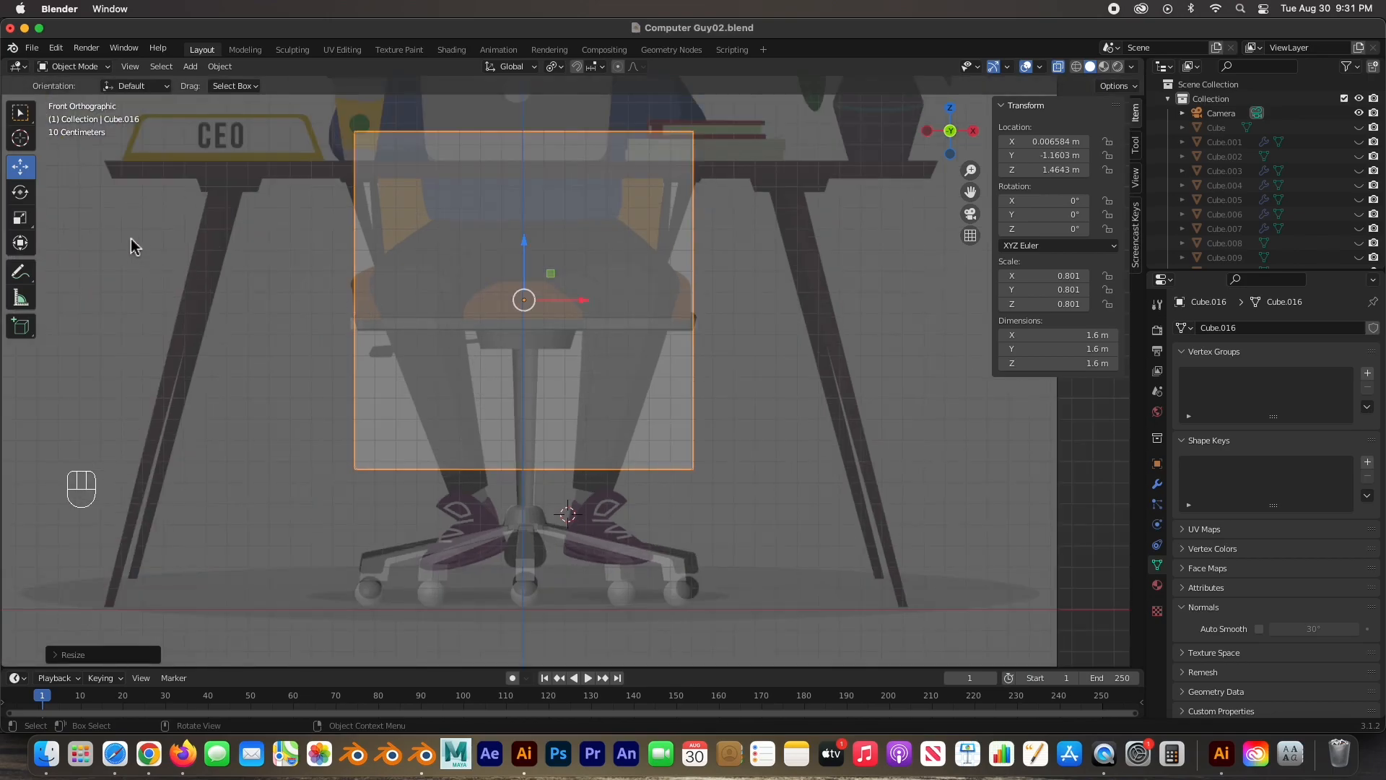
Step: In Edit Mode, move the cube's top vertices down and bottom vertices up to match the cushion in the reference, about 0.22 m thick
key(Tab)
key(1)
drag(328, 116, 772, 145)
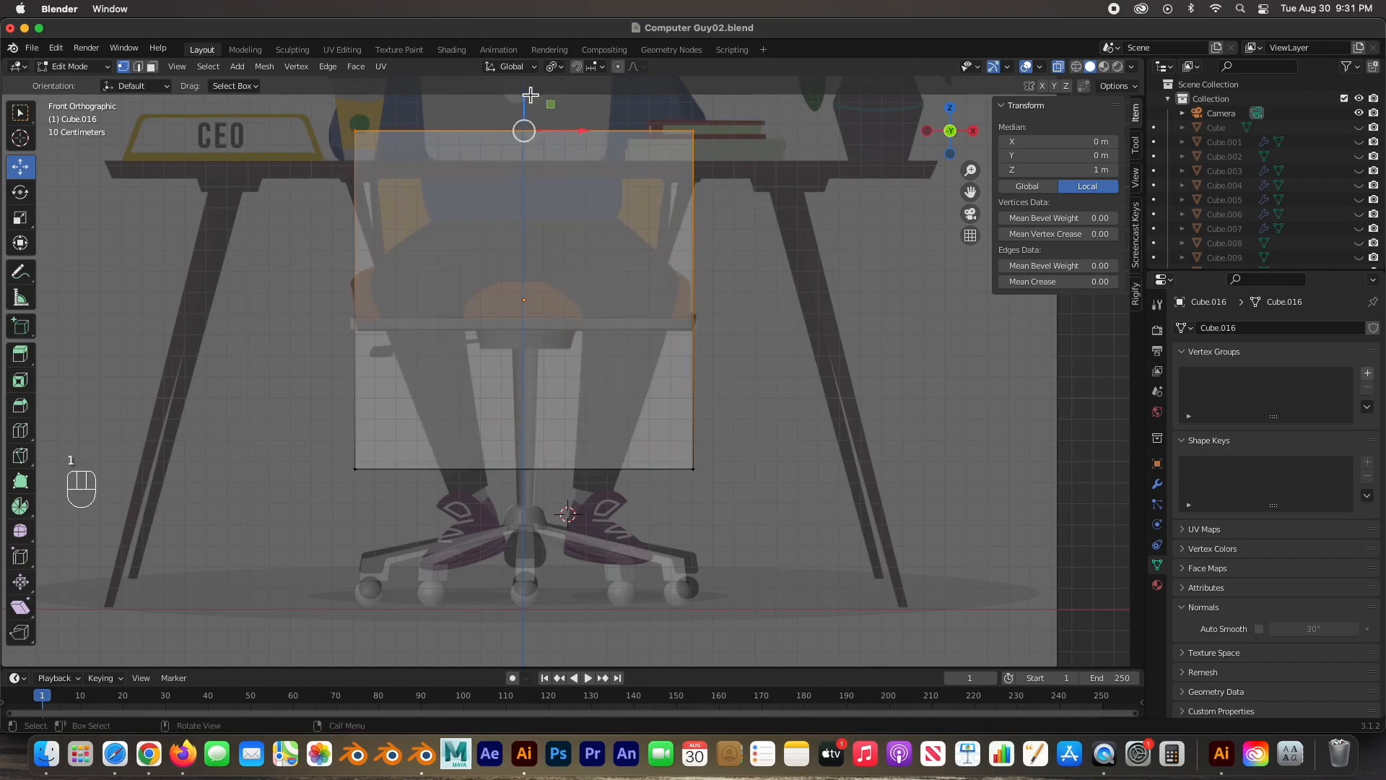
drag(531, 95, 513, 237)
drag(337, 438, 743, 517)
drag(531, 440, 539, 288)
scroll(708, 401, up, 2)
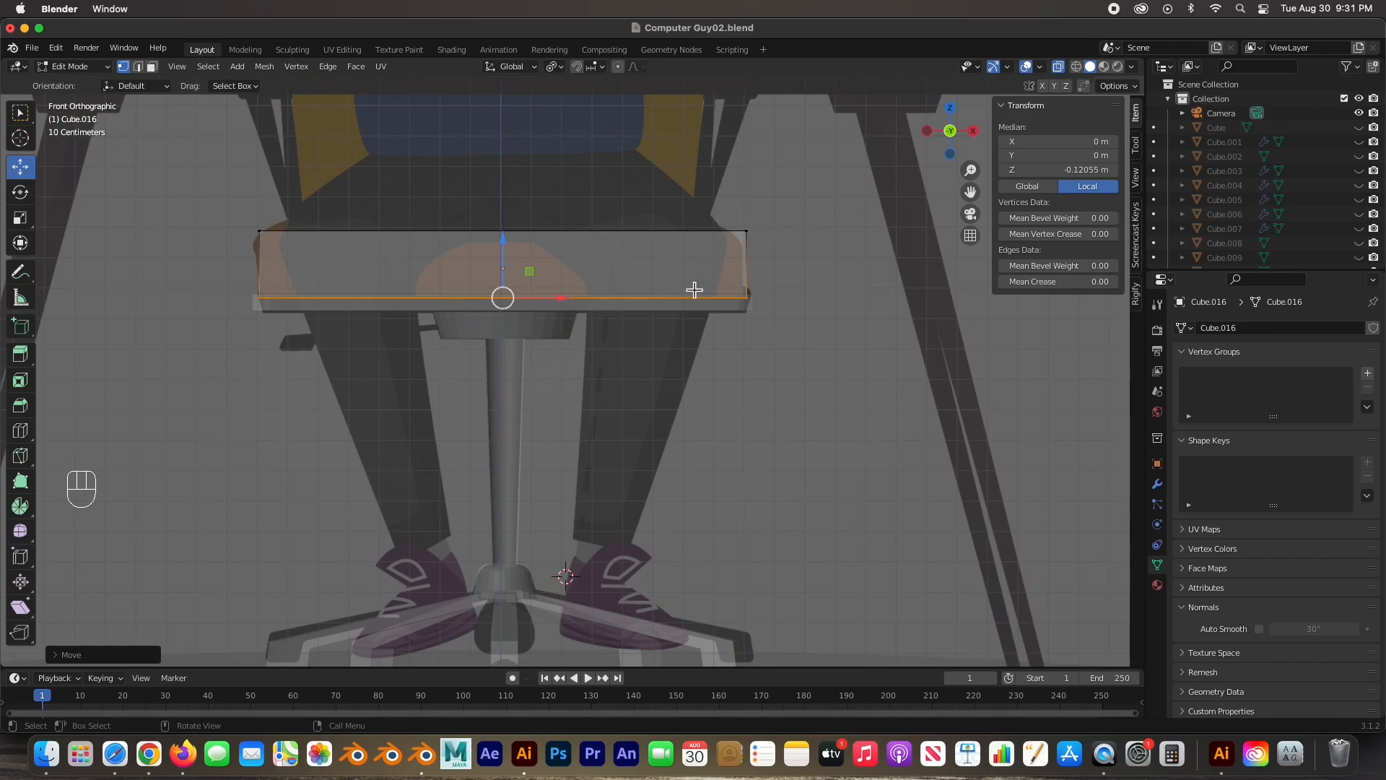
mouse_move(559, 288)
middle_down()
mouse_move(552, 316)
mouse_move(579, 295)
middle_up()
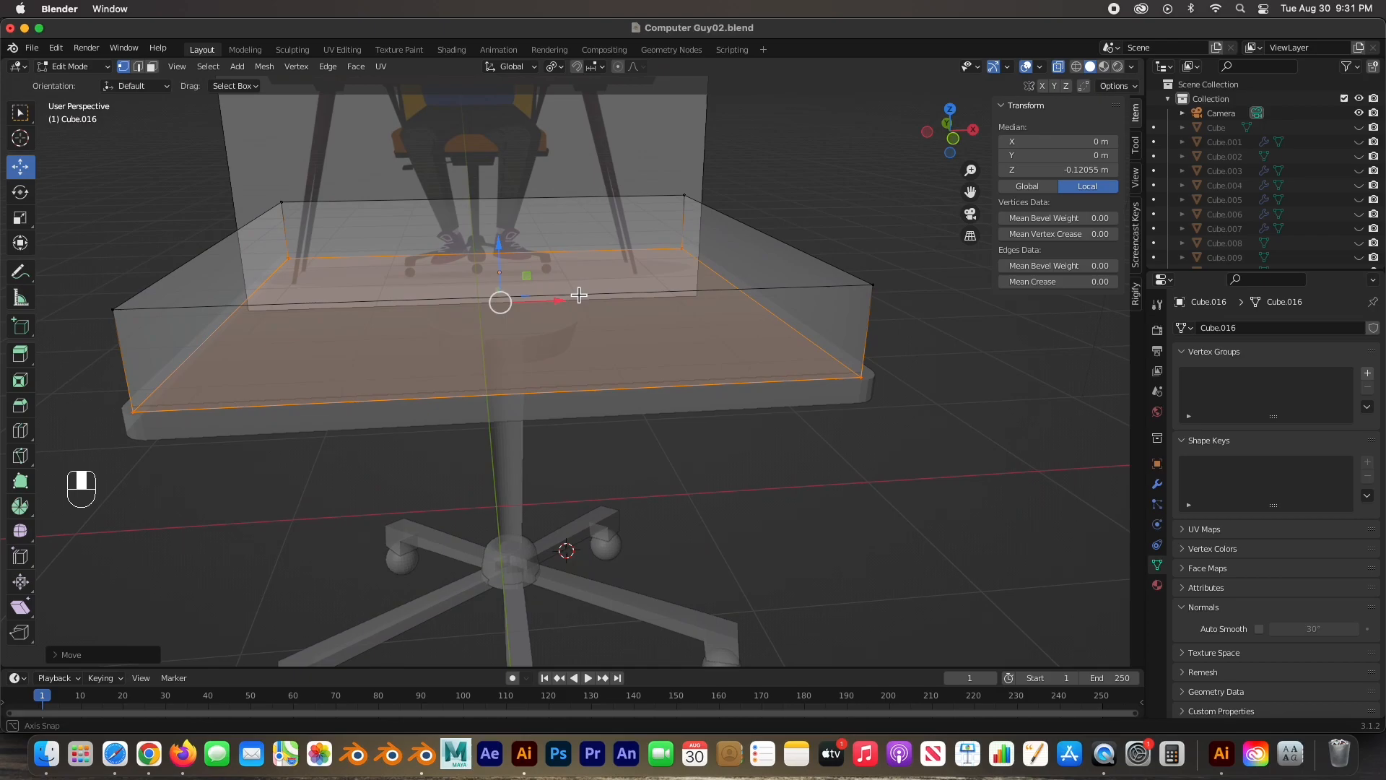
Step: Return to Object Mode and add a Subdivision Surface modifier to the cushion with viewport levels set to 2
key(Tab)
click(1158, 483)
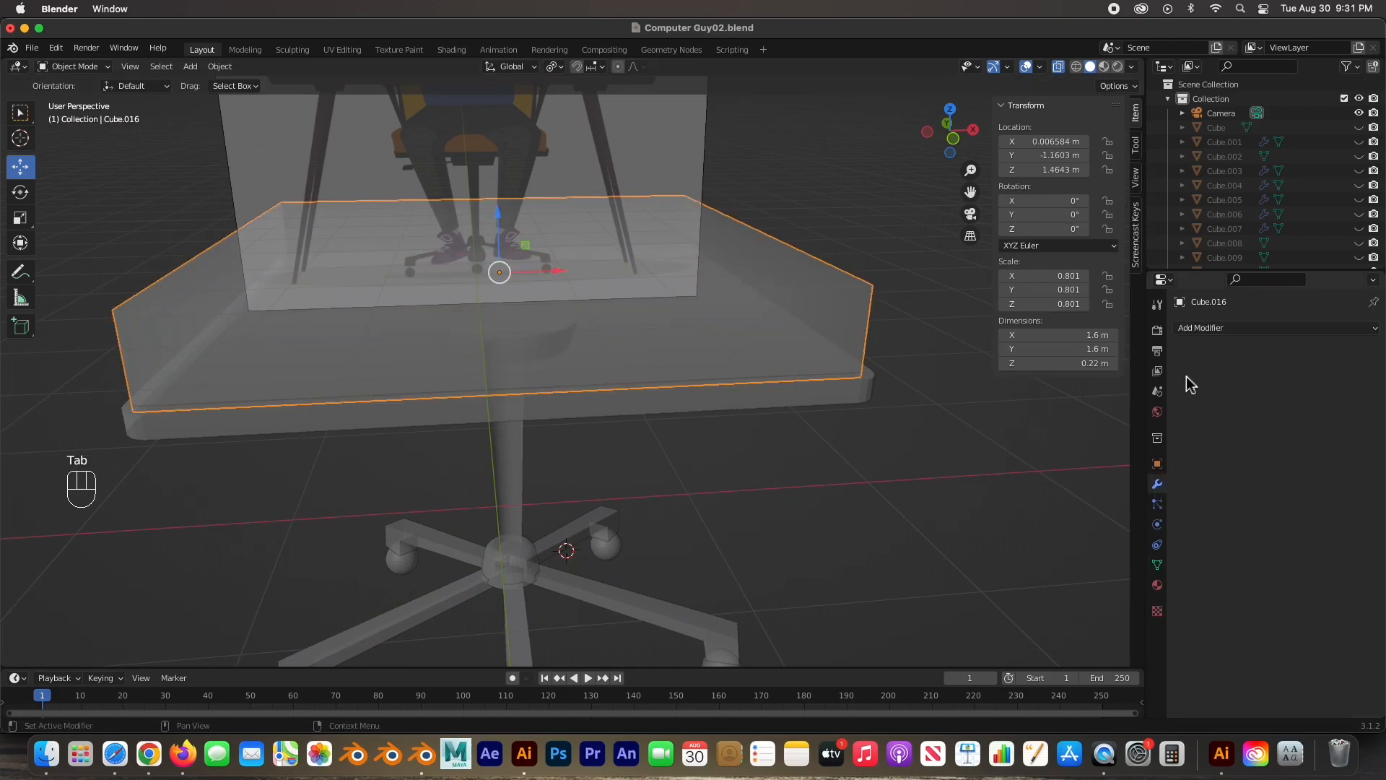
click(1201, 329)
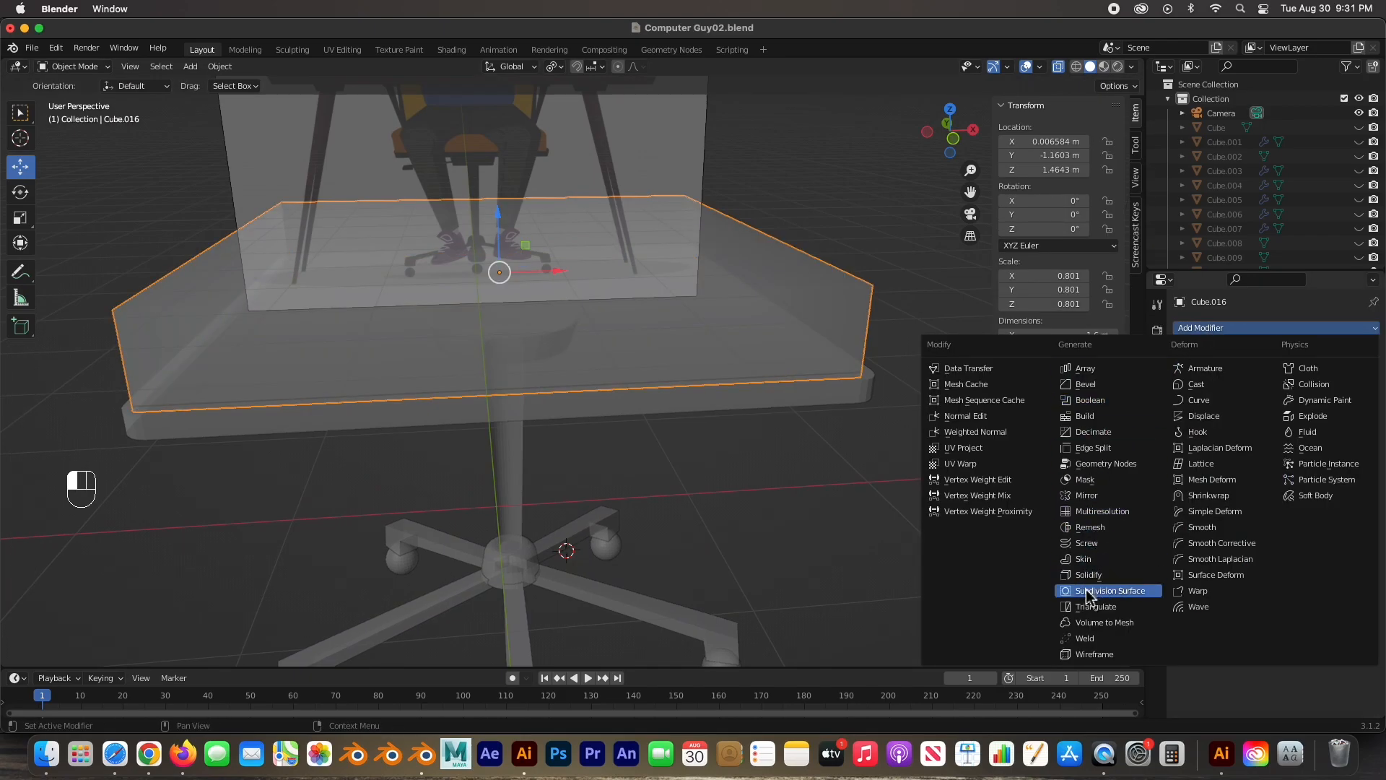
click(1109, 591)
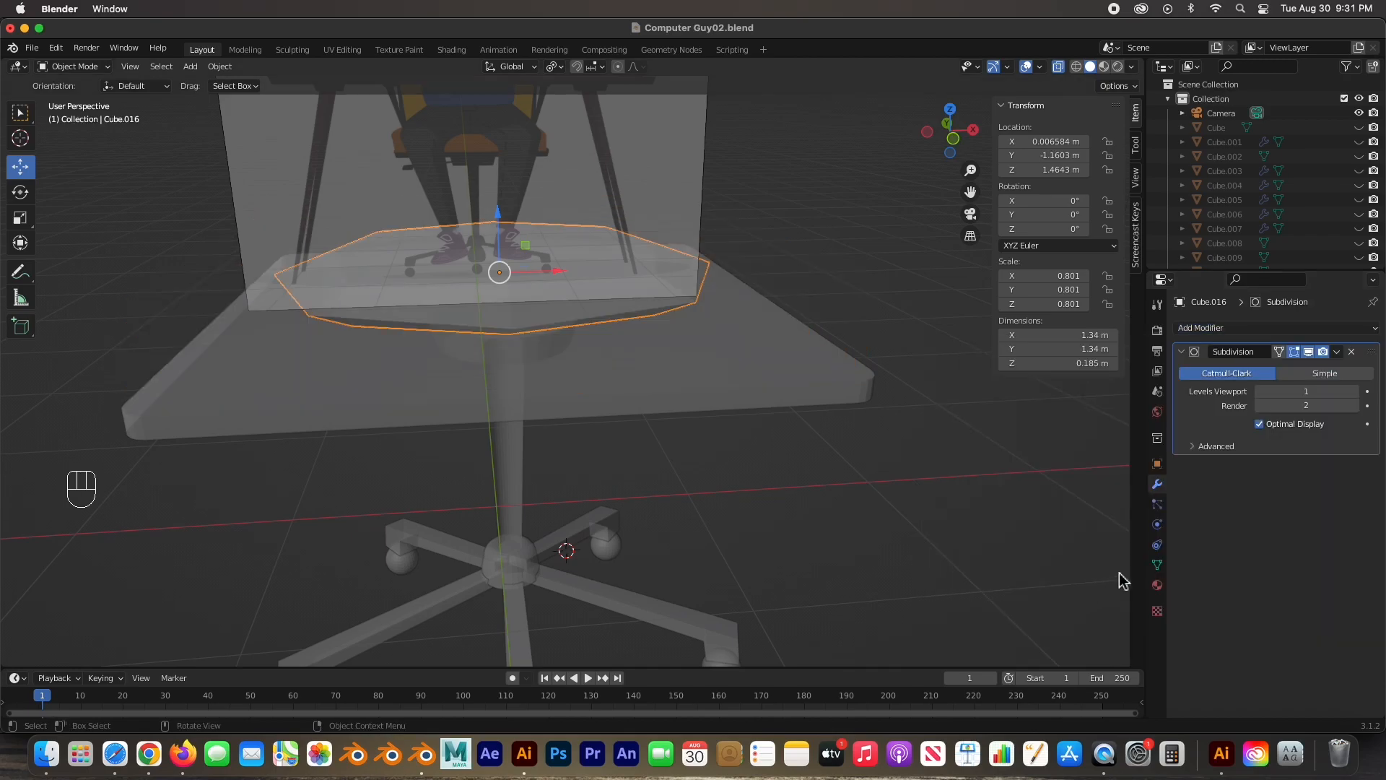
click(1355, 394)
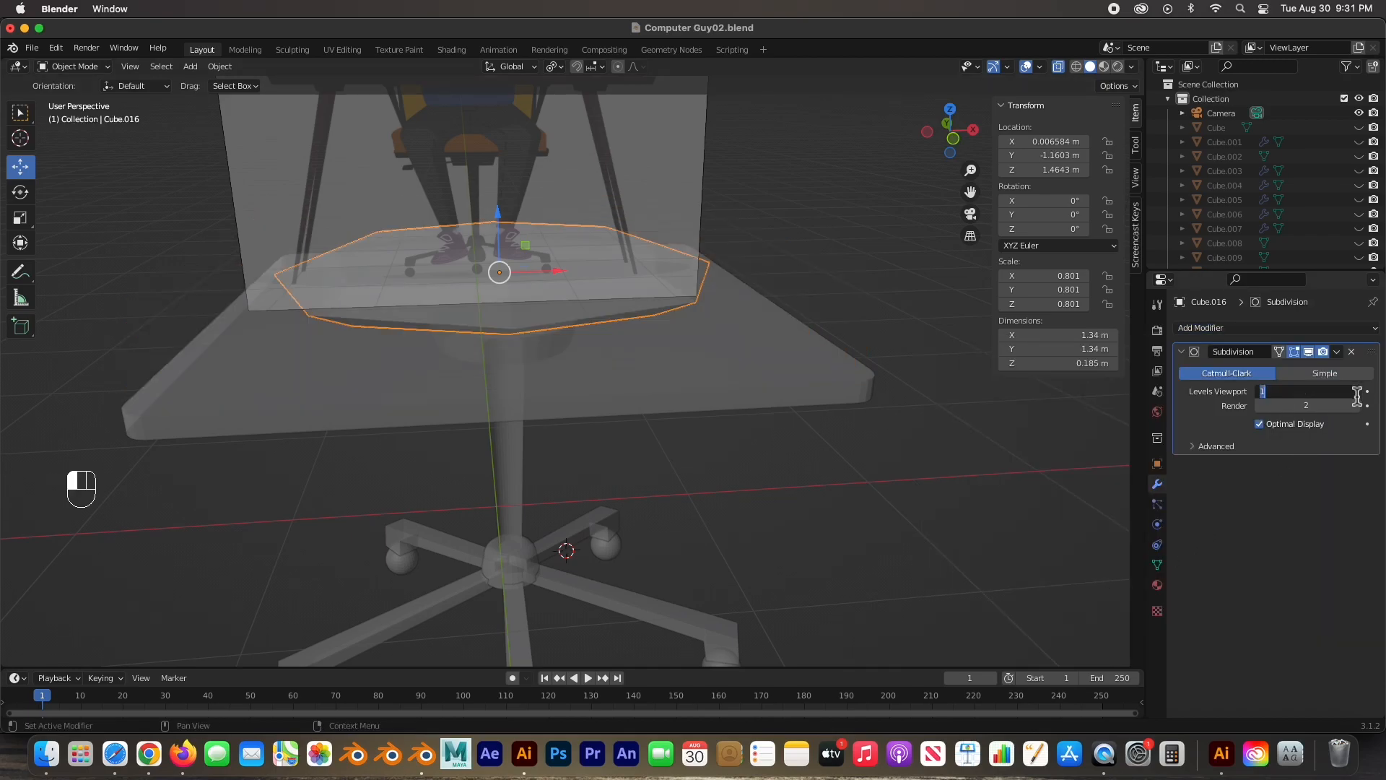
text(2)
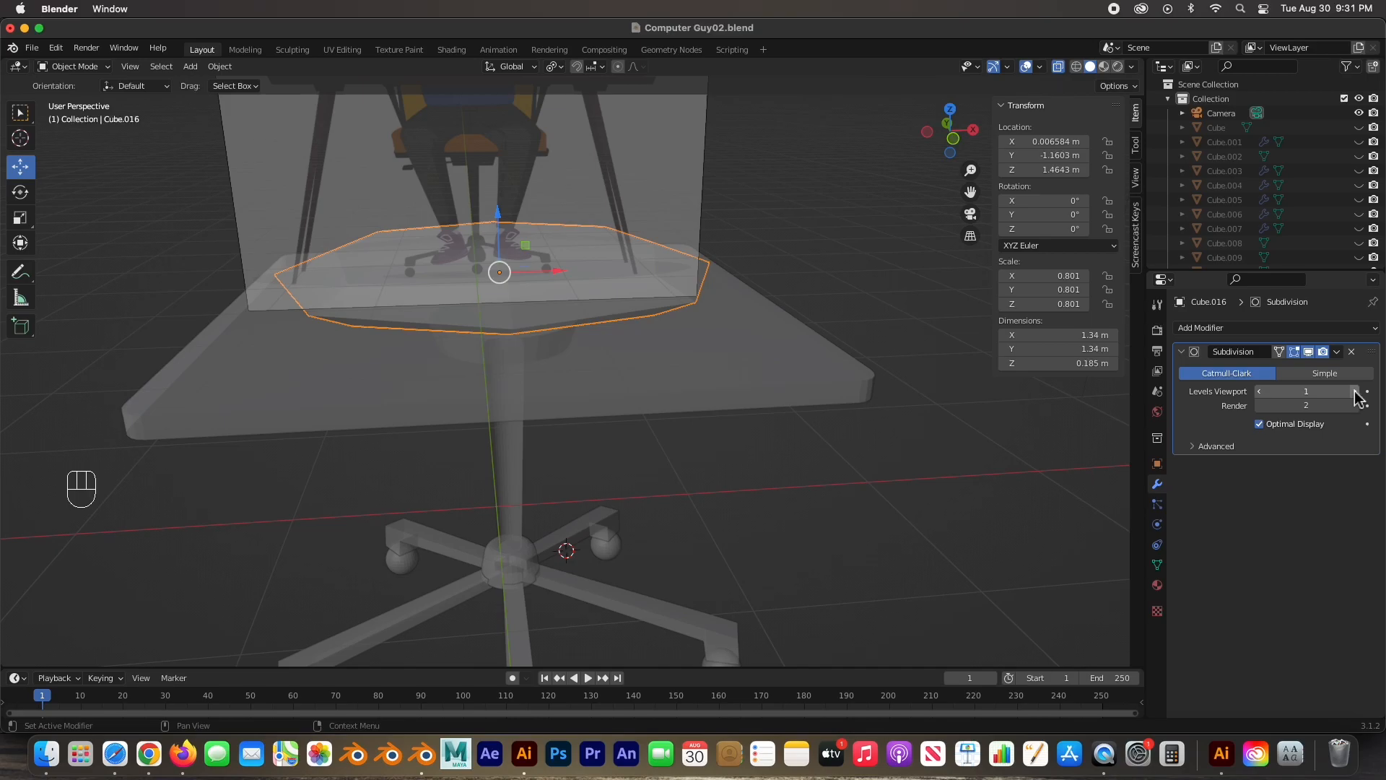
key(Return)
click(626, 442)
middle_drag(535, 319, 489, 318)
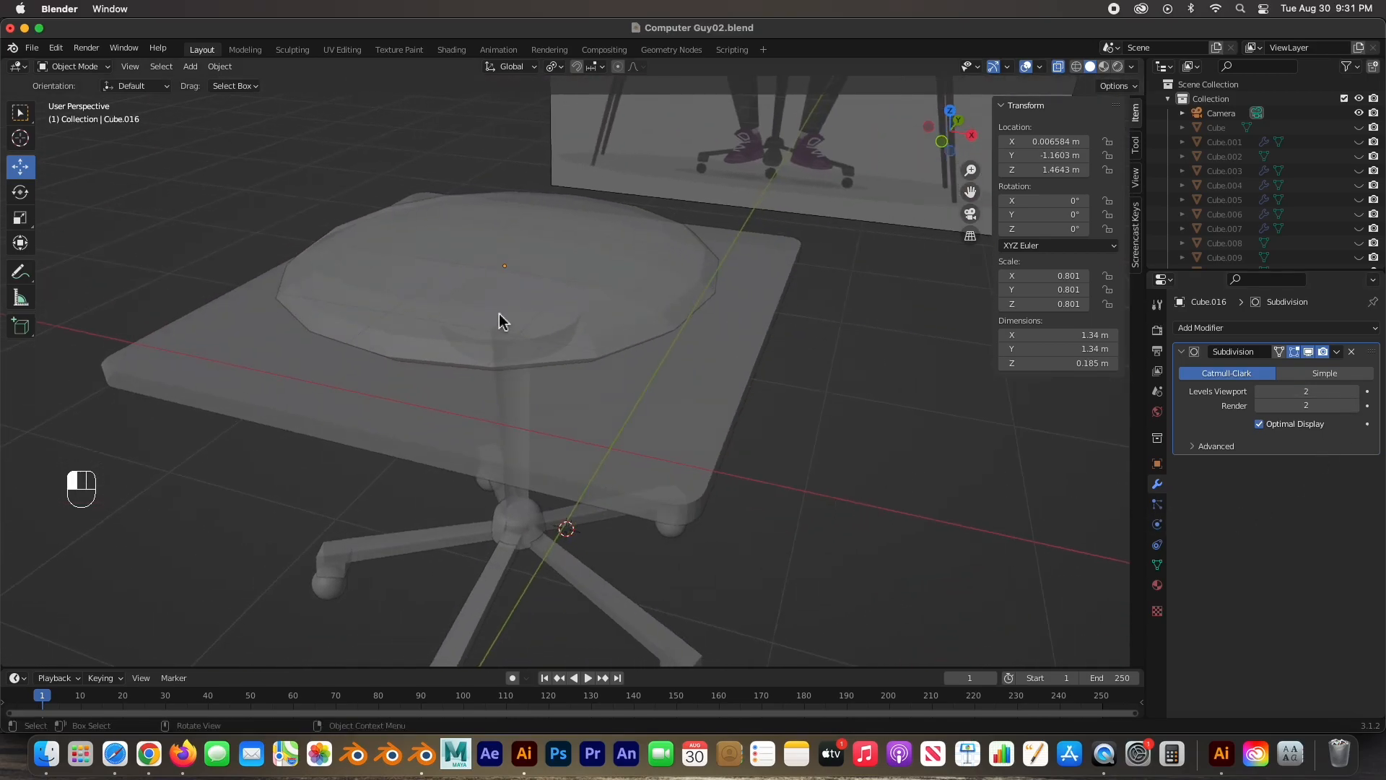
Step: Select the cushion and add four evenly spaced loop cuts across its width in Edit Mode, without sliding them
click(500, 313)
click(611, 273)
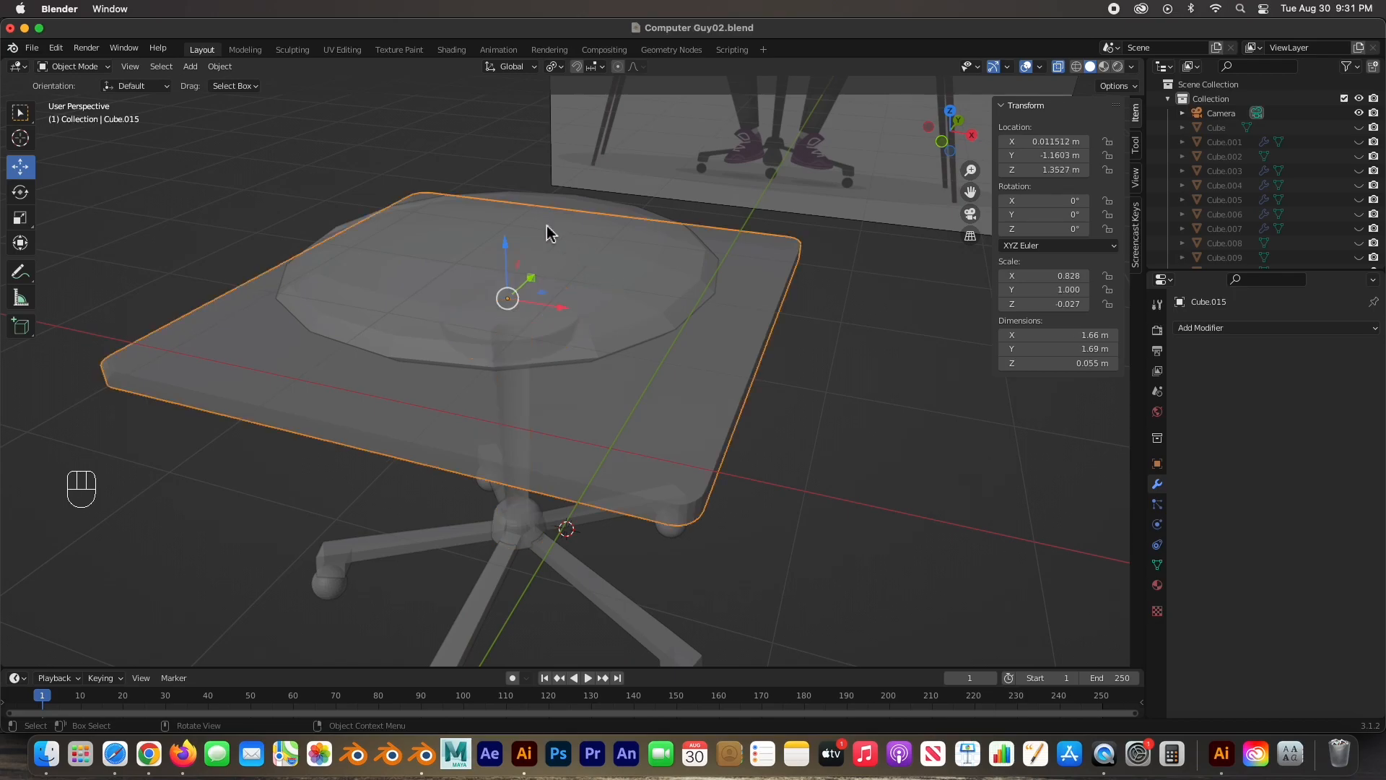
click(426, 211)
middle_drag(433, 296, 613, 474)
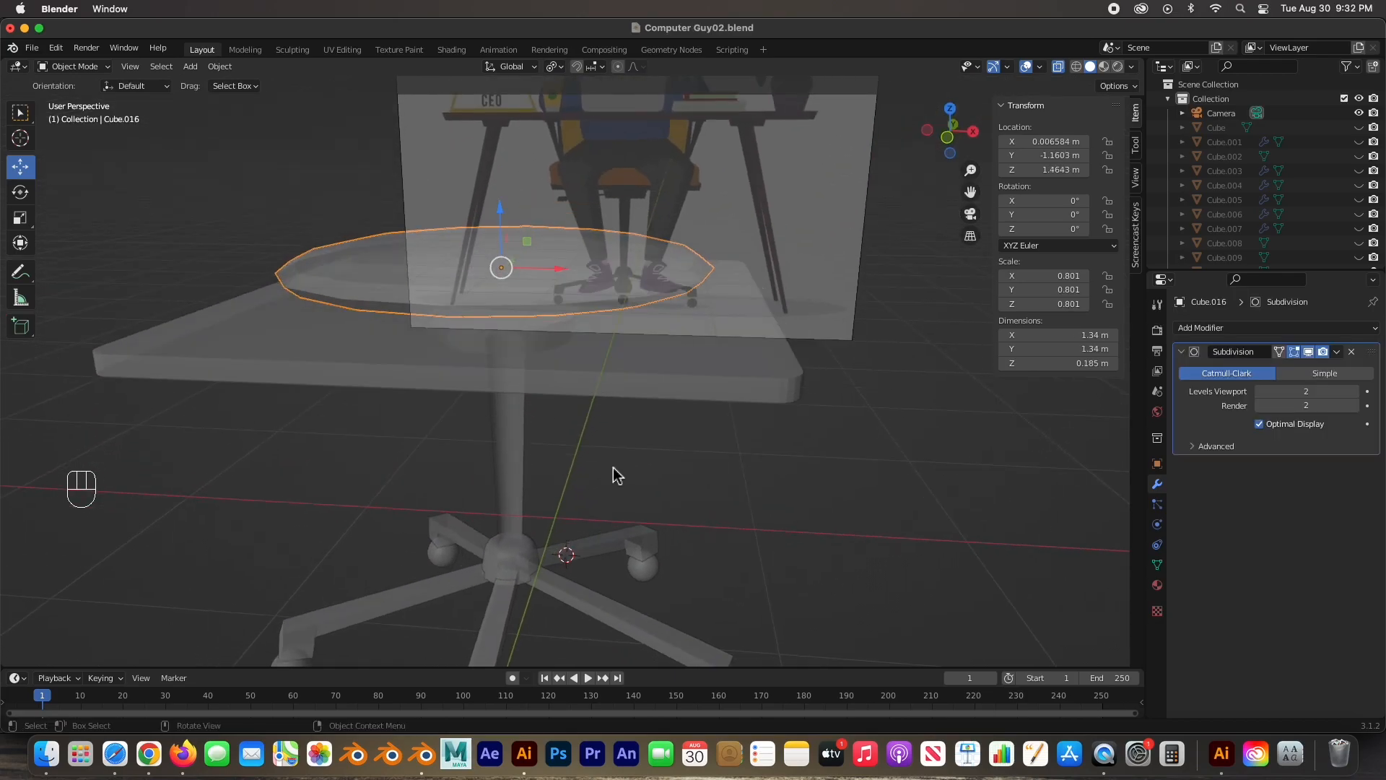
key(Tab)
middle_drag(451, 356, 393, 384)
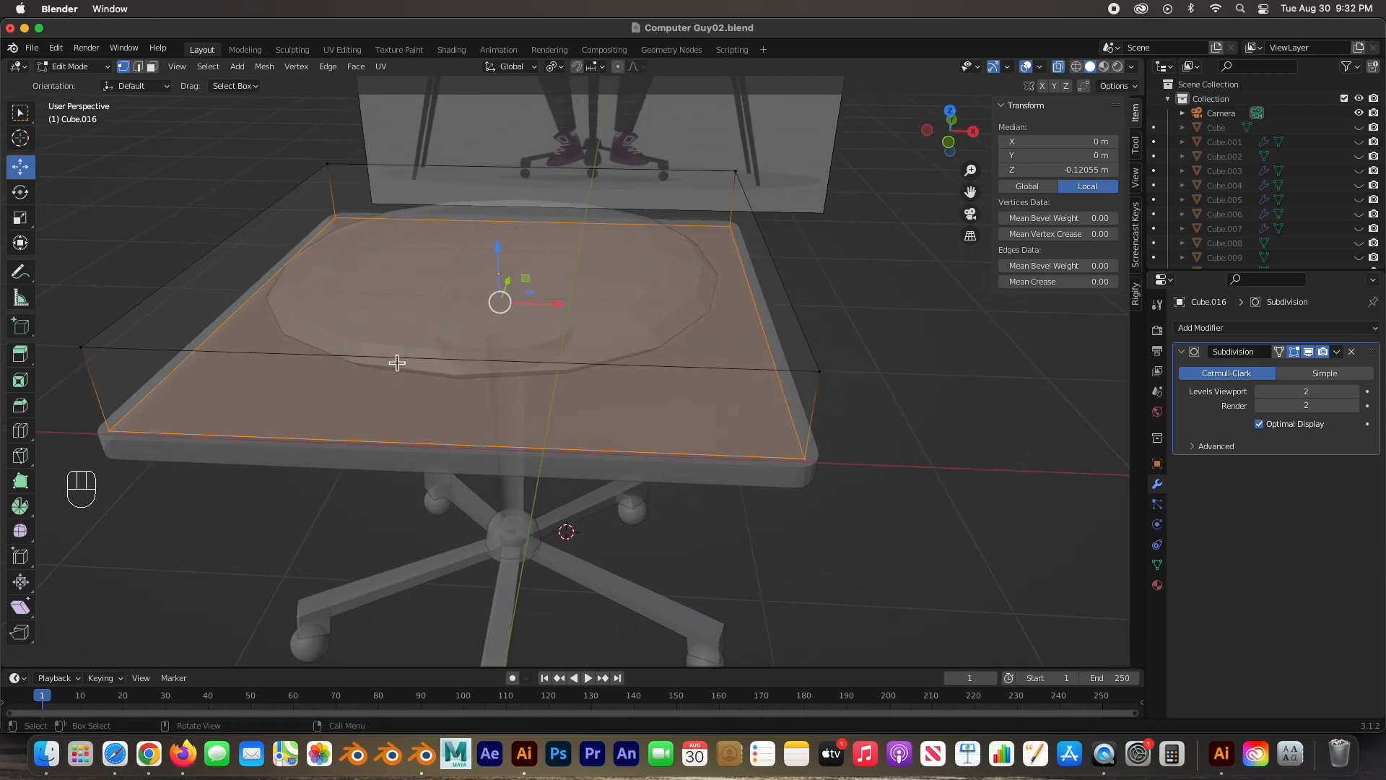
key(alt+a)
key(ctrl+r)
scroll(391, 358, up, 1)
scroll(392, 358, up, 1)
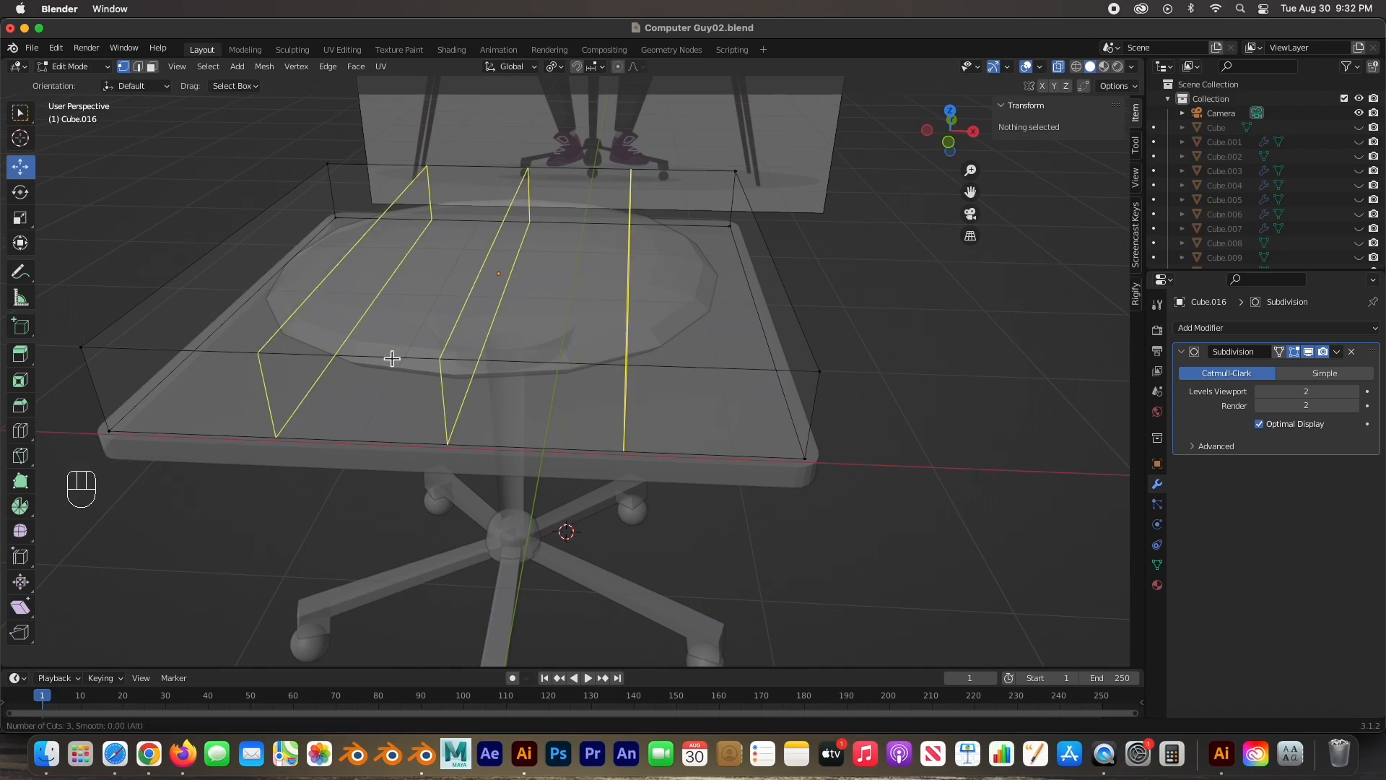
scroll(391, 358, up, 1)
click(391, 358)
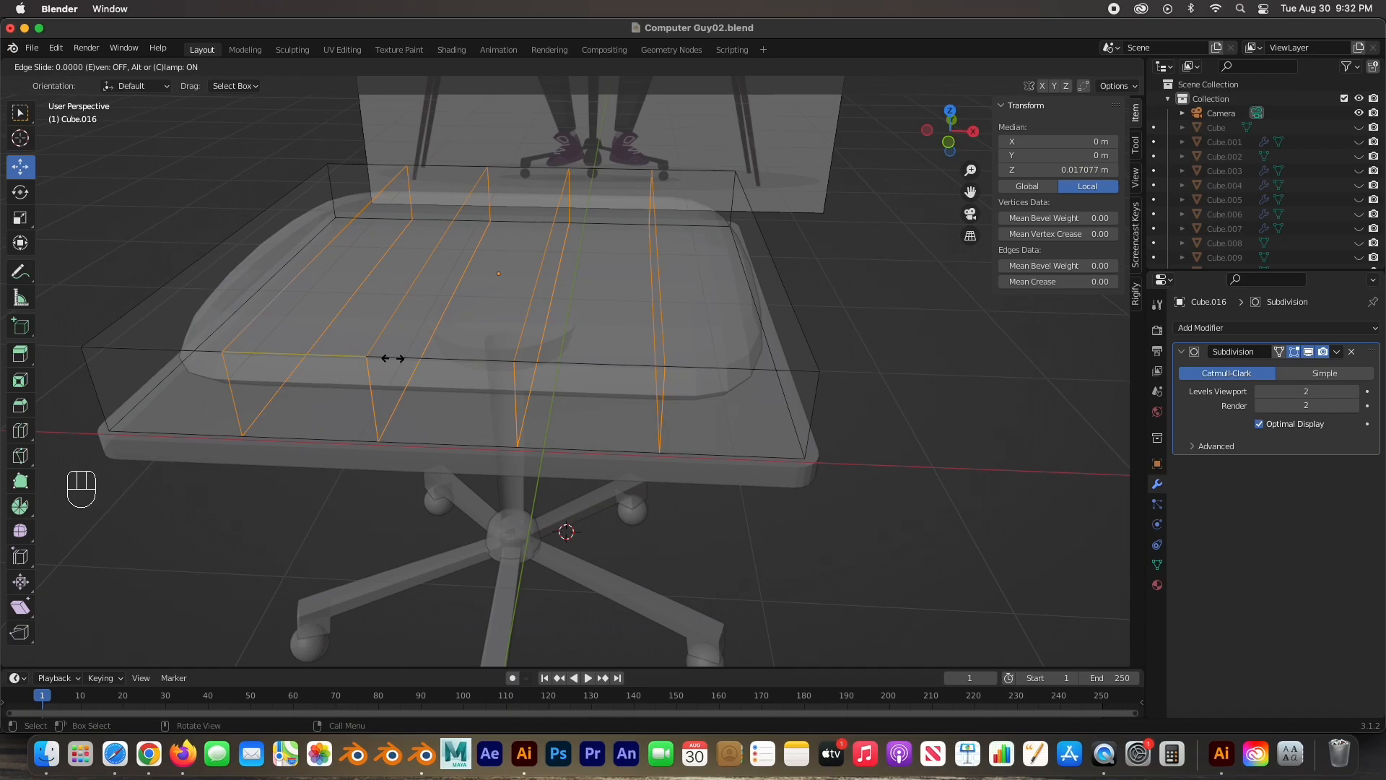
right_click(393, 358)
Step: Scale the four new loops outward along X so the outermost ones sit close to the cushion's side edges
middle_drag(455, 360, 492, 360)
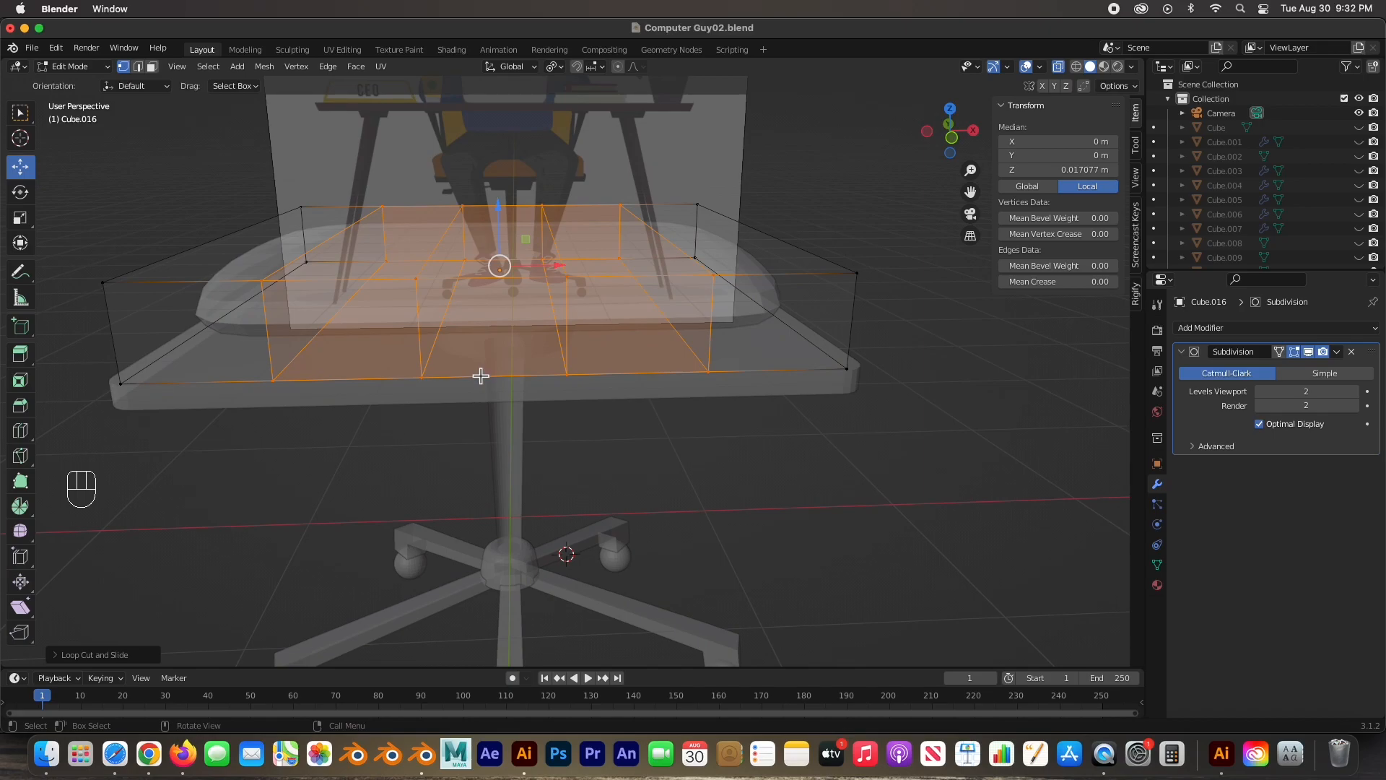
click(21, 216)
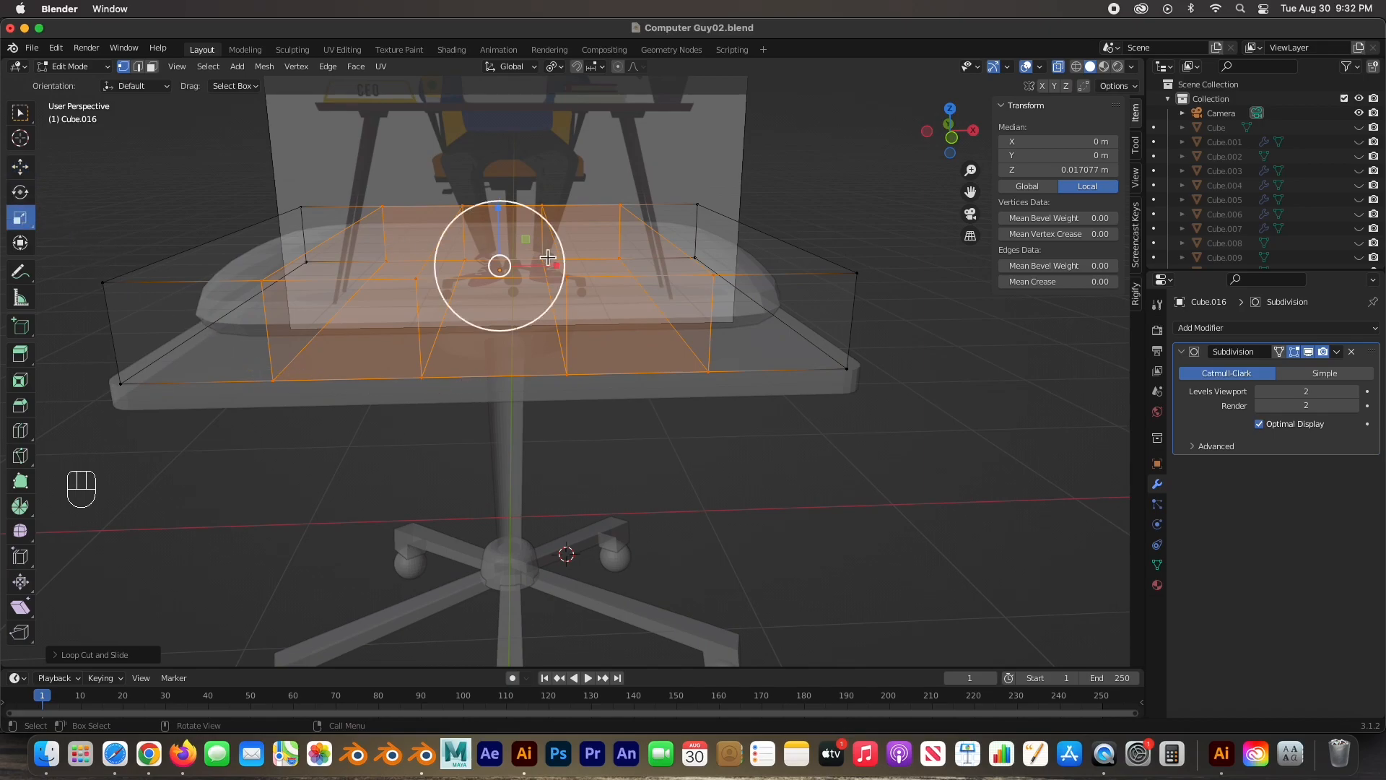
drag(559, 265, 590, 263)
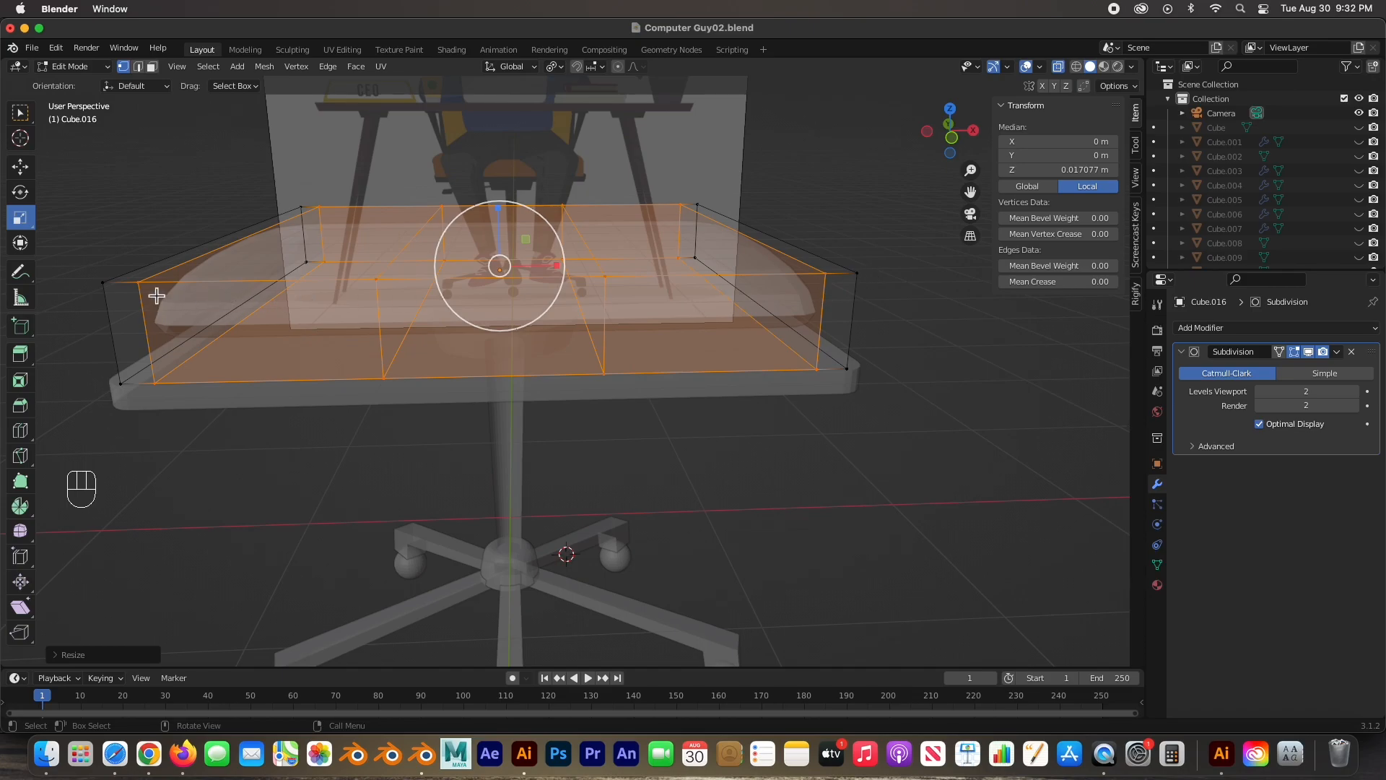
Step: Add four evenly spaced loop cuts across the cushion's depth and scale them outward along Y towards its front and back edges
middle_drag(782, 325, 599, 323)
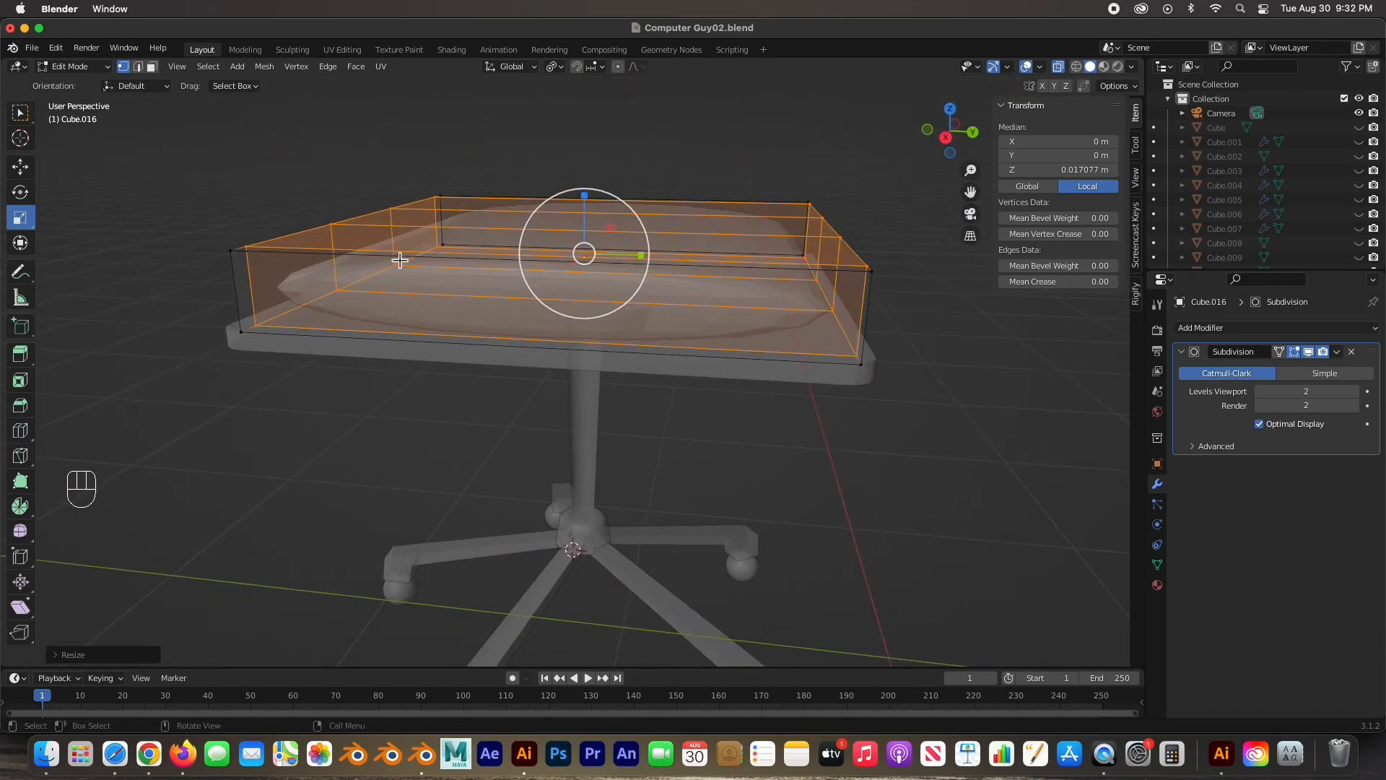
key(super+r)
scroll(395, 256, up, 2)
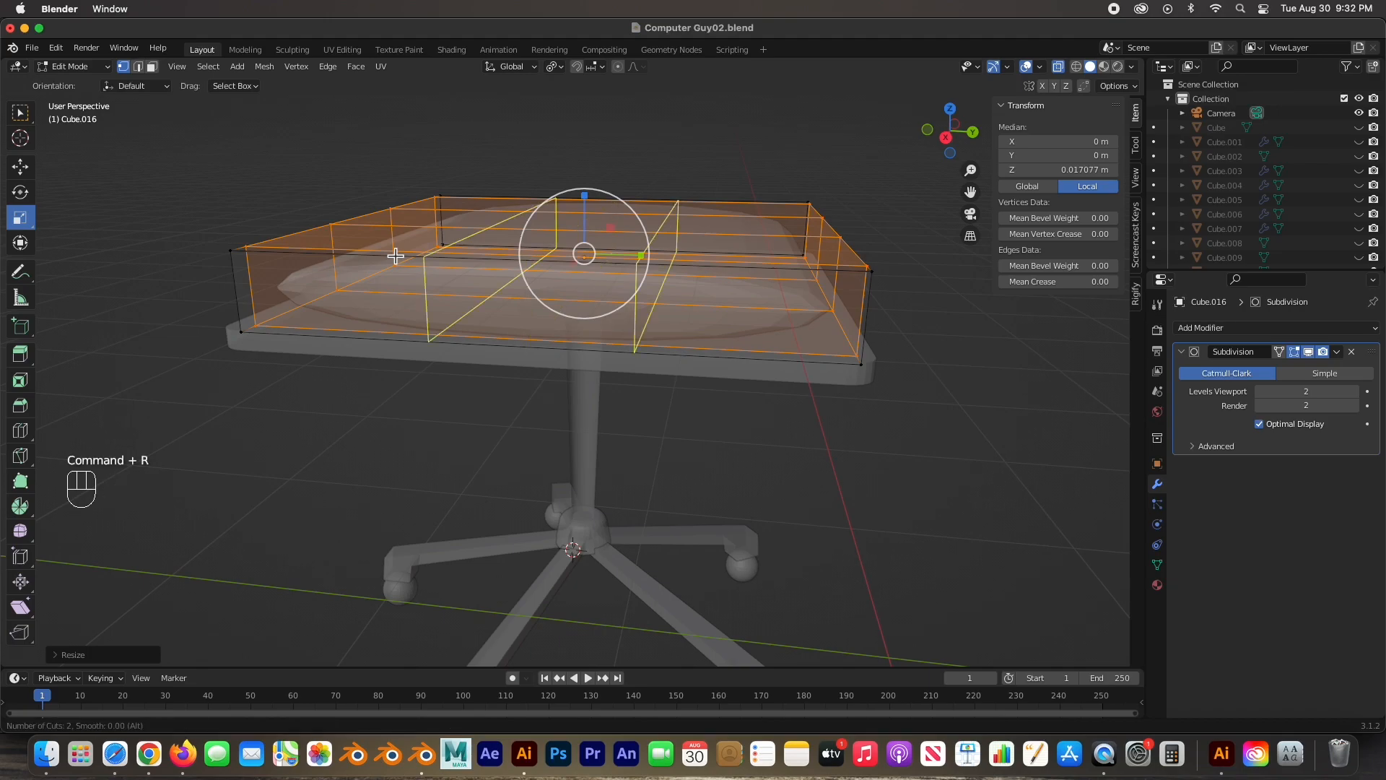
scroll(395, 255, up, 1)
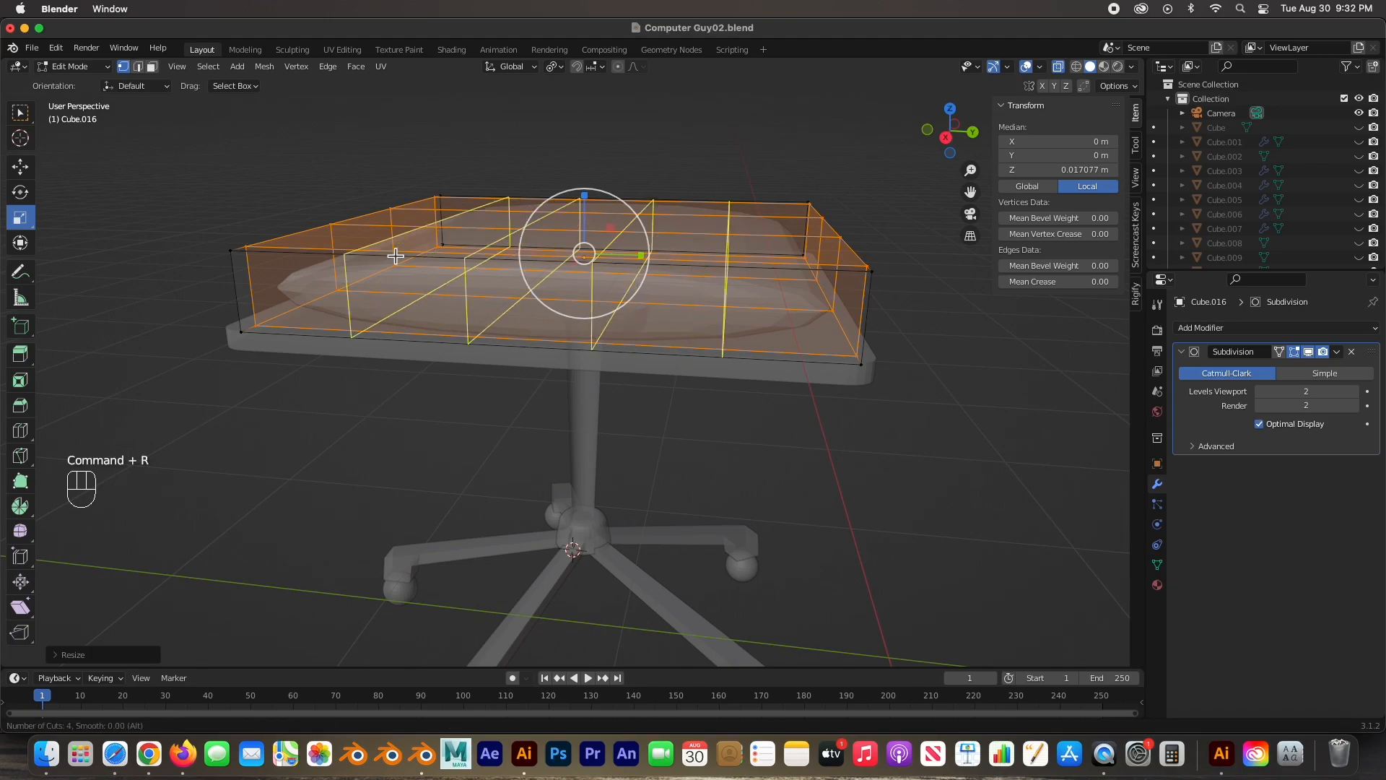
click(395, 255)
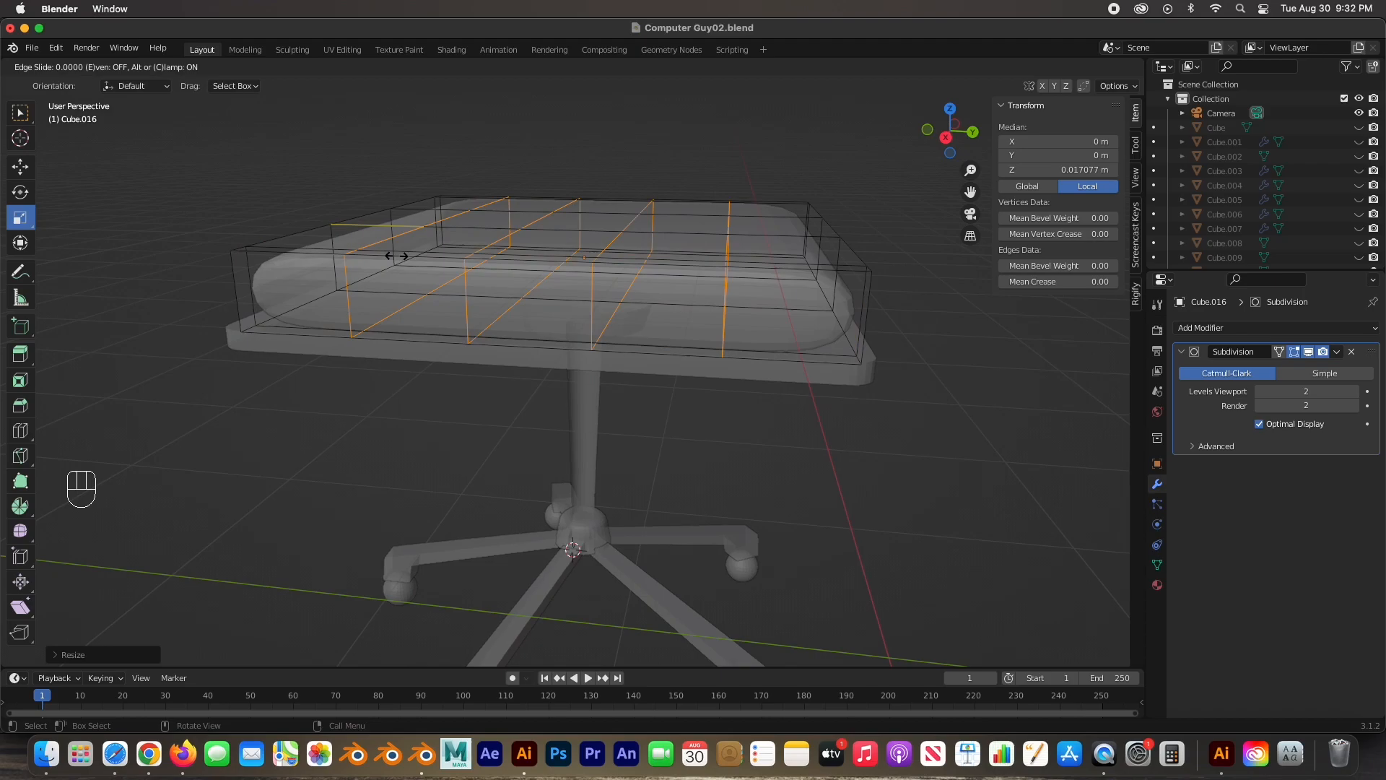
click(395, 256)
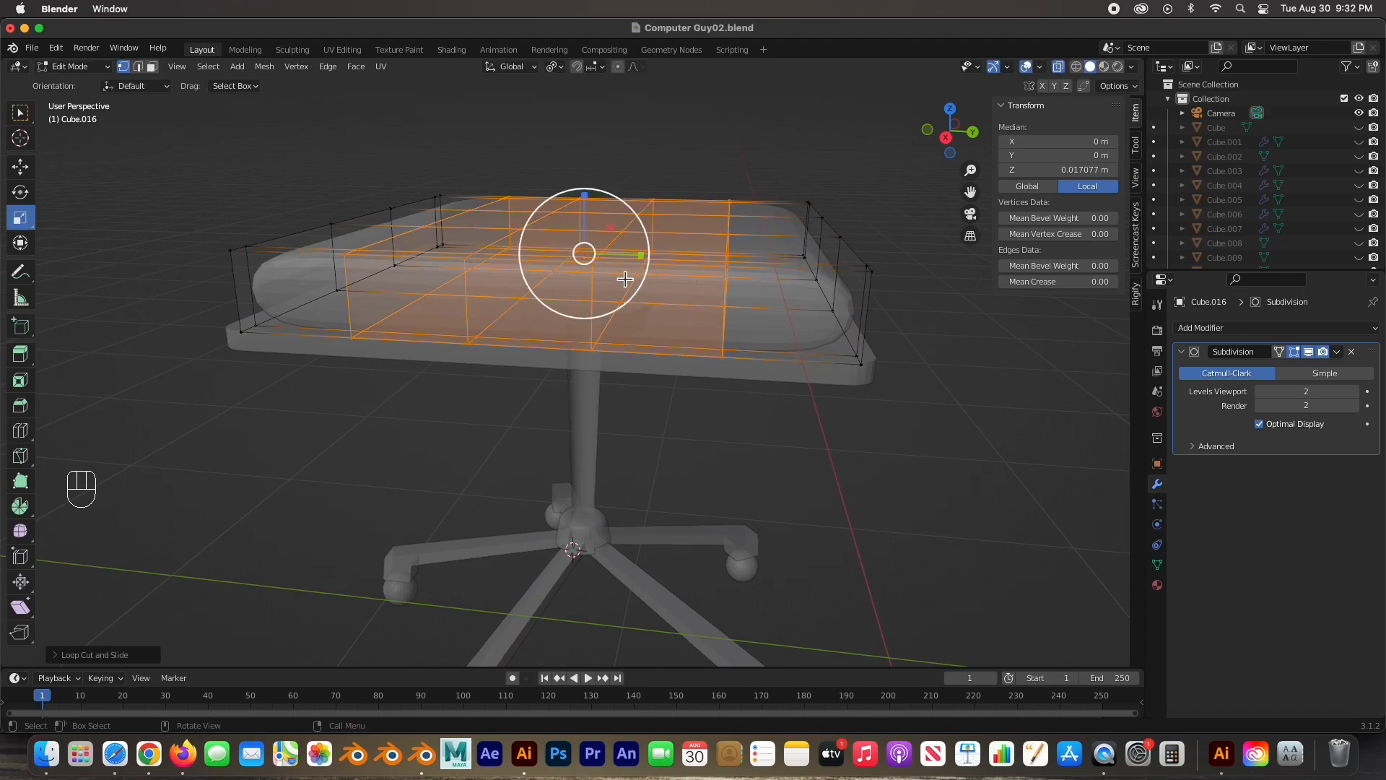
drag(645, 256, 674, 257)
Step: Add two horizontal loop cuts around the cushion's sides and scale them along Z
middle_drag(674, 257, 613, 262)
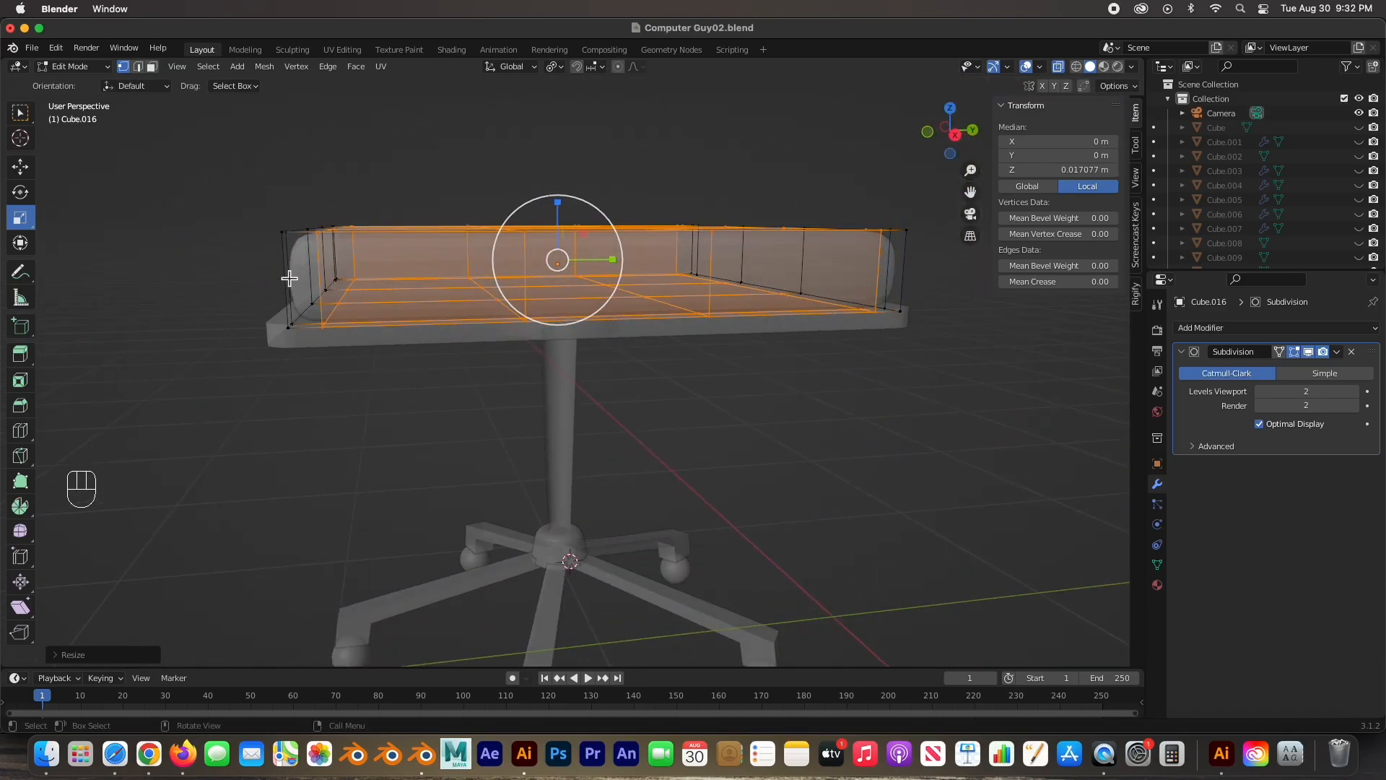
key(super+r)
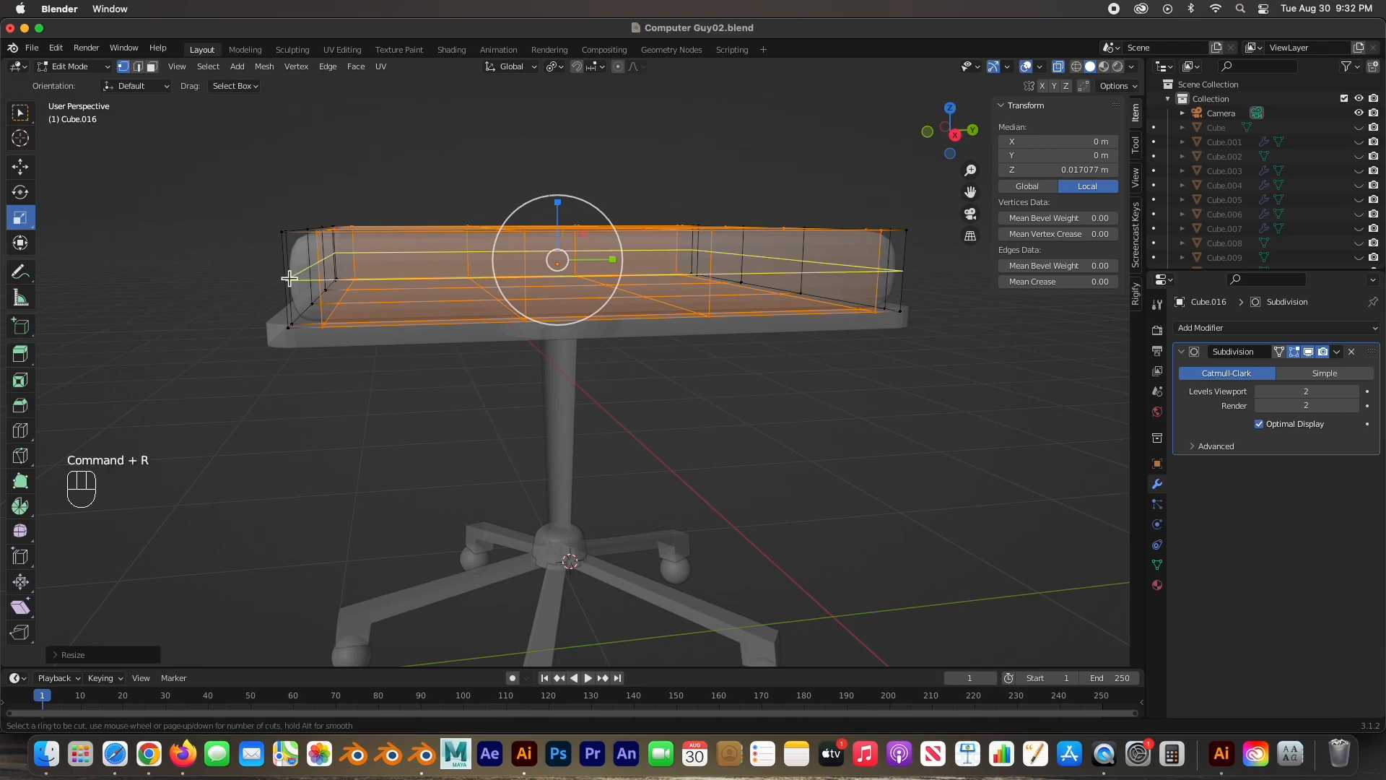
scroll(289, 278, up, 1)
click(289, 278)
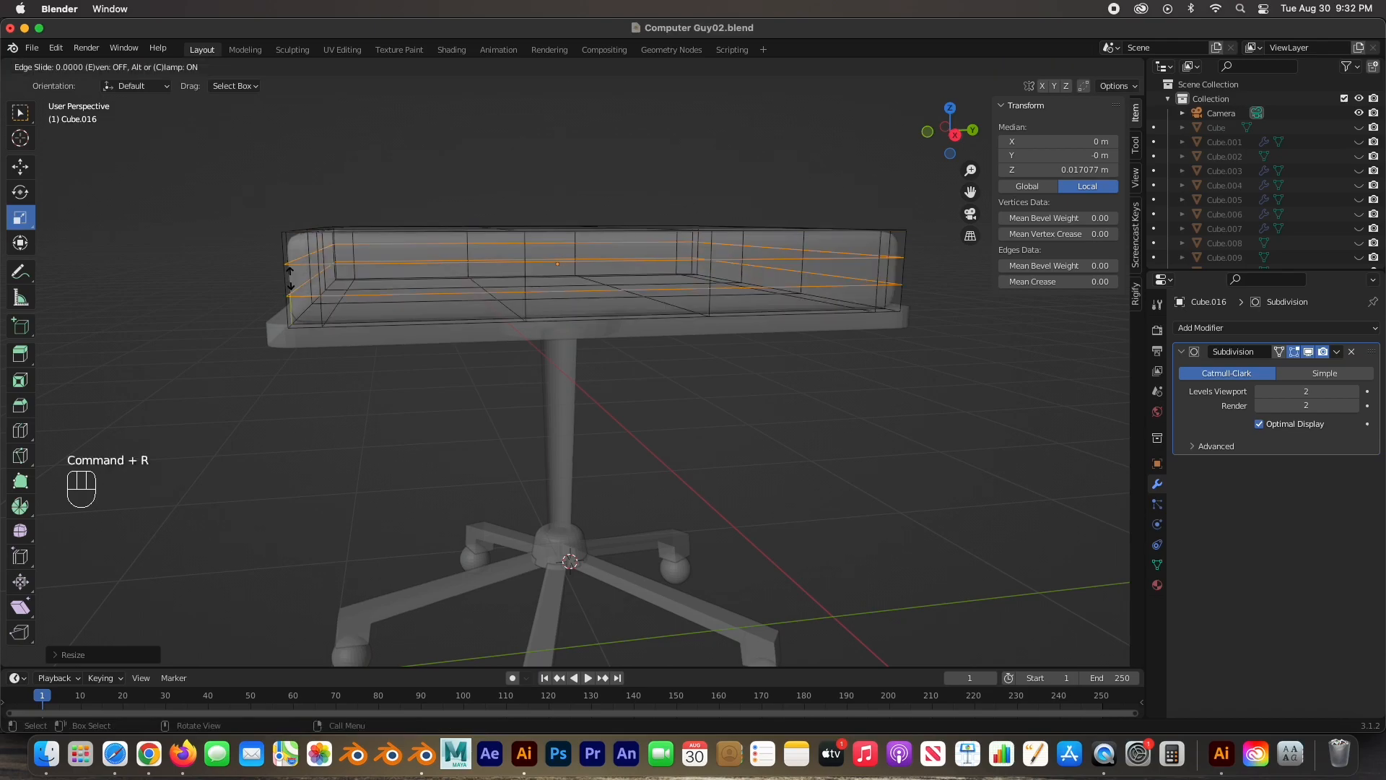
click(370, 276)
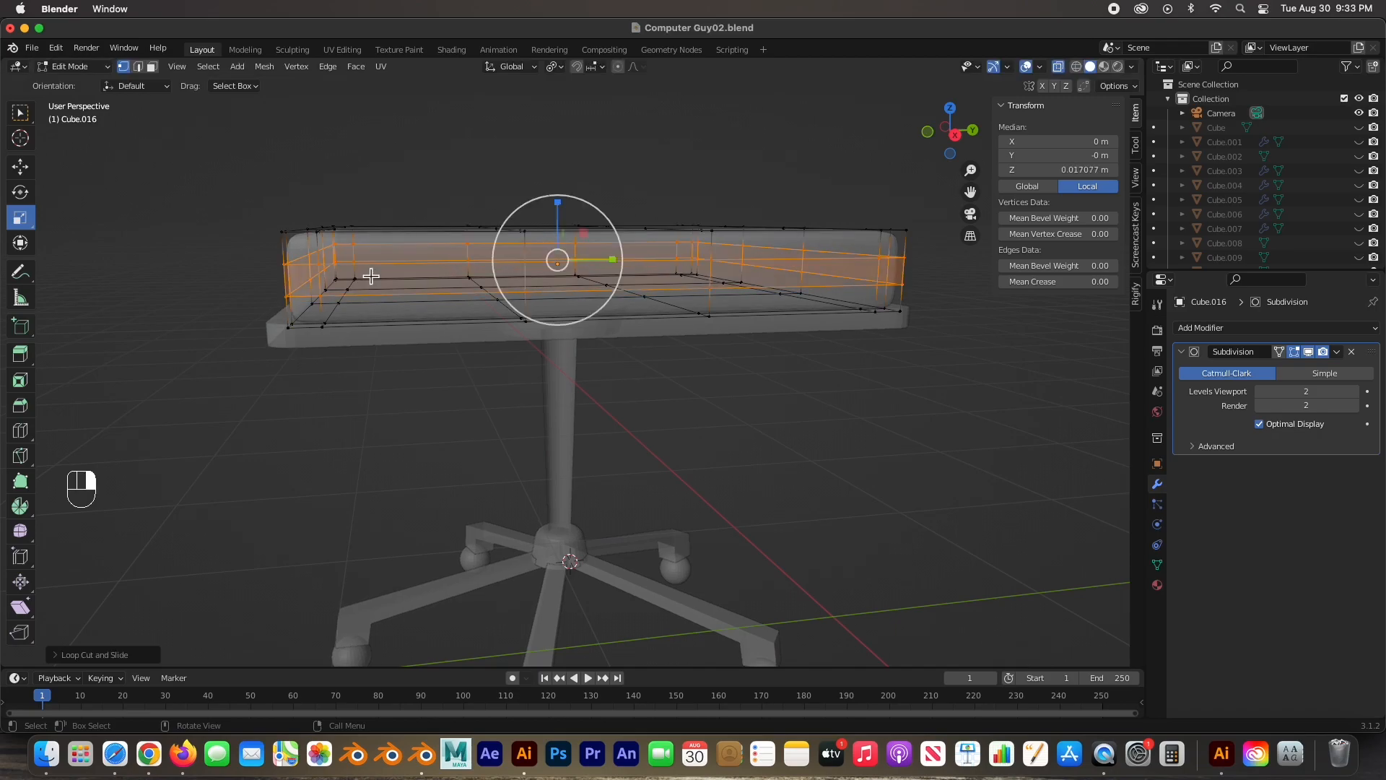
mouse_move(568, 219)
mouse_down()
mouse_move(560, 148)
mouse_move(555, 211)
mouse_up()
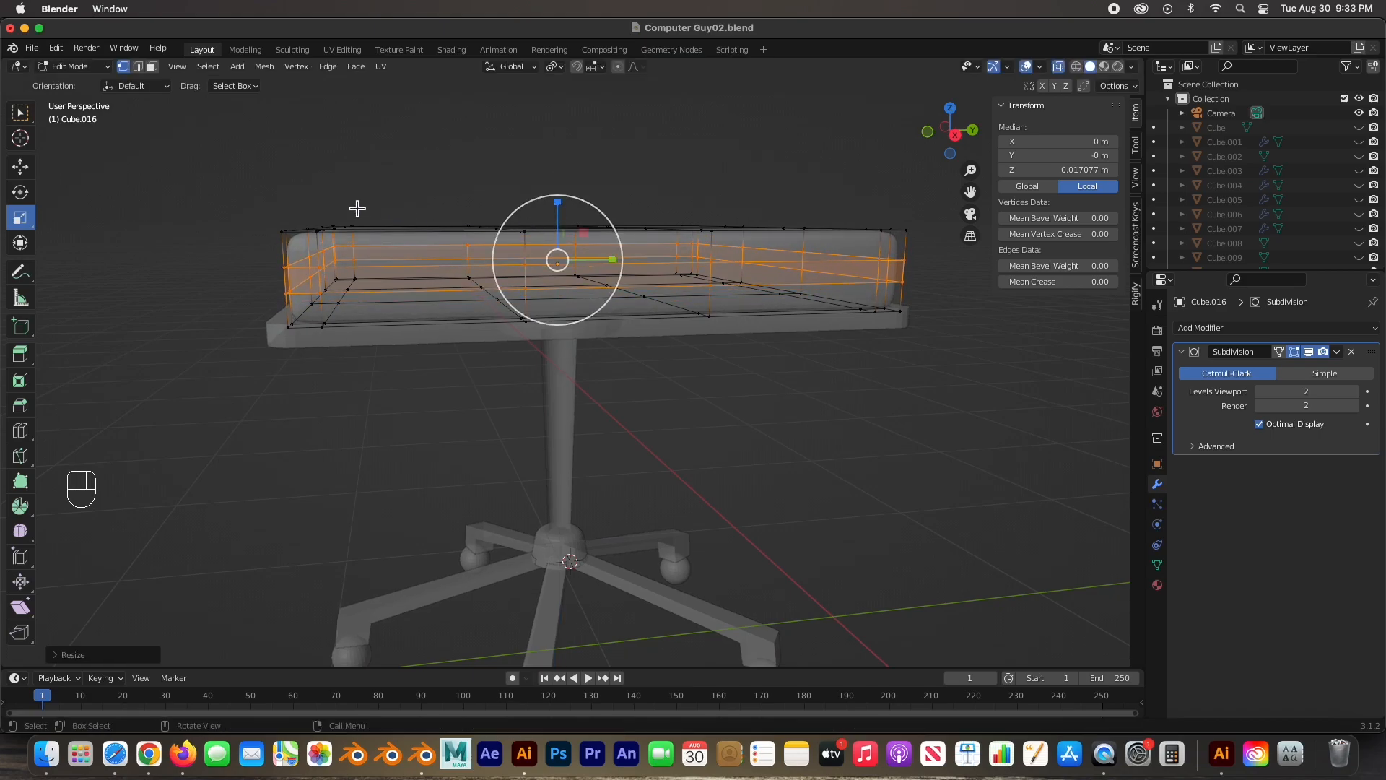
Step: In Object Mode and top view, scale the cushion uniformly to about 1.64 m wide and centre it over the slab at X about 0.0137 m
click(309, 203)
middle_drag(309, 204, 415, 221)
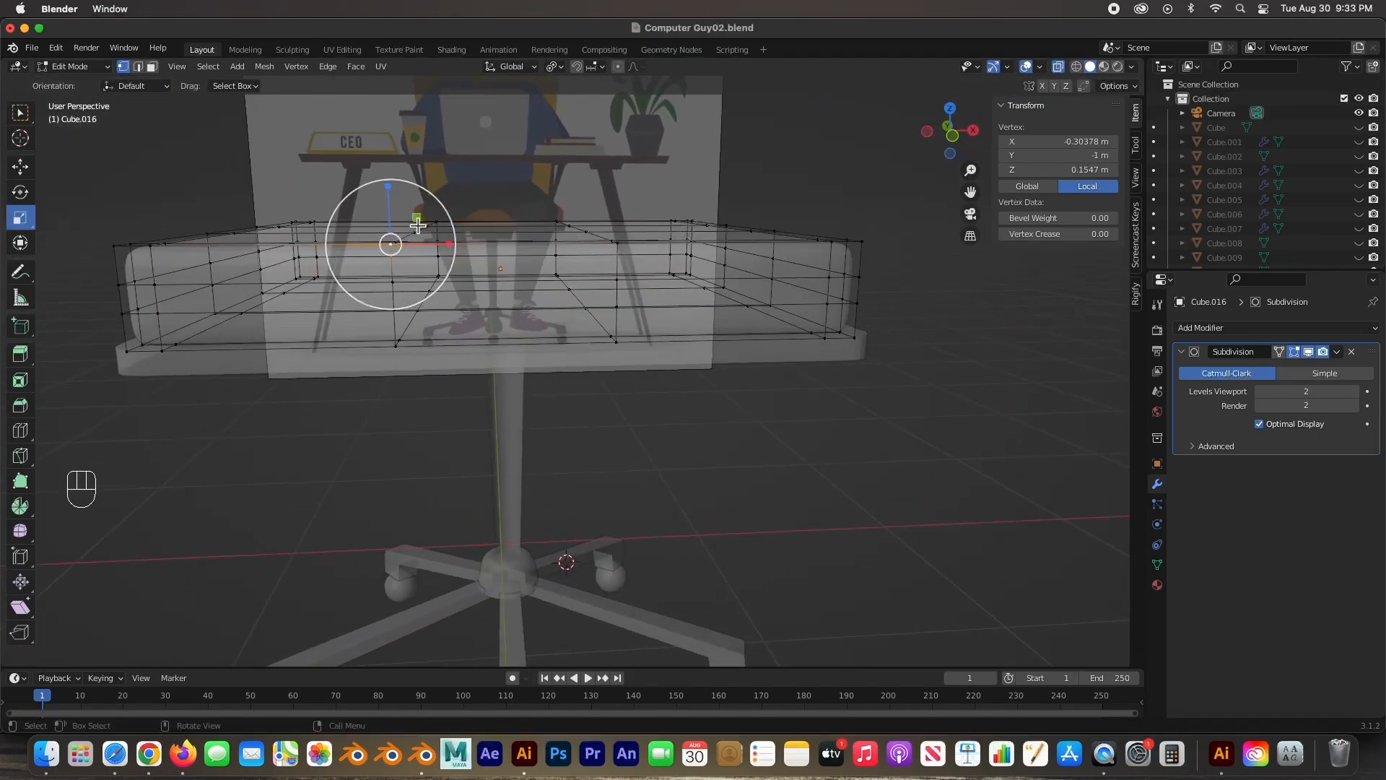
middle_drag(244, 422, 280, 456)
key(Tab)
key(KP_7)
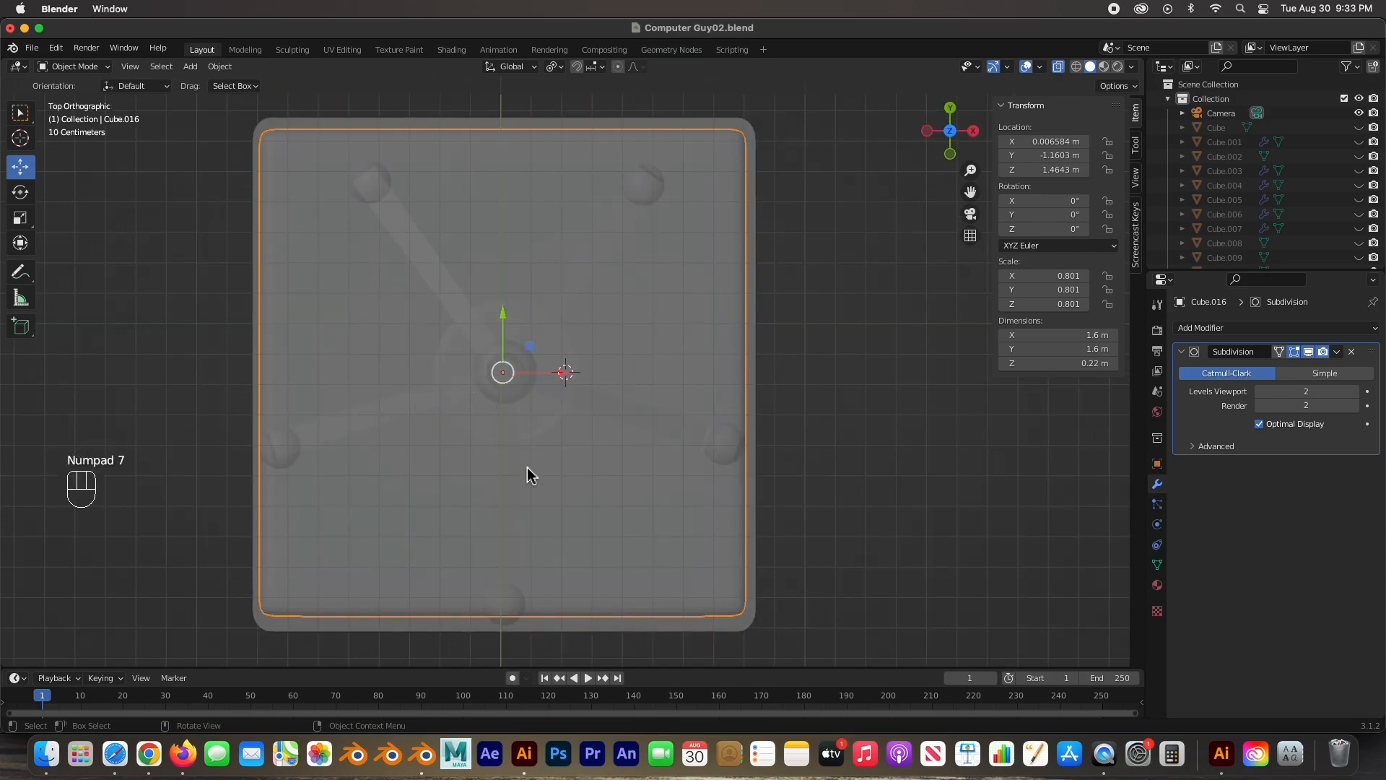
key(s)
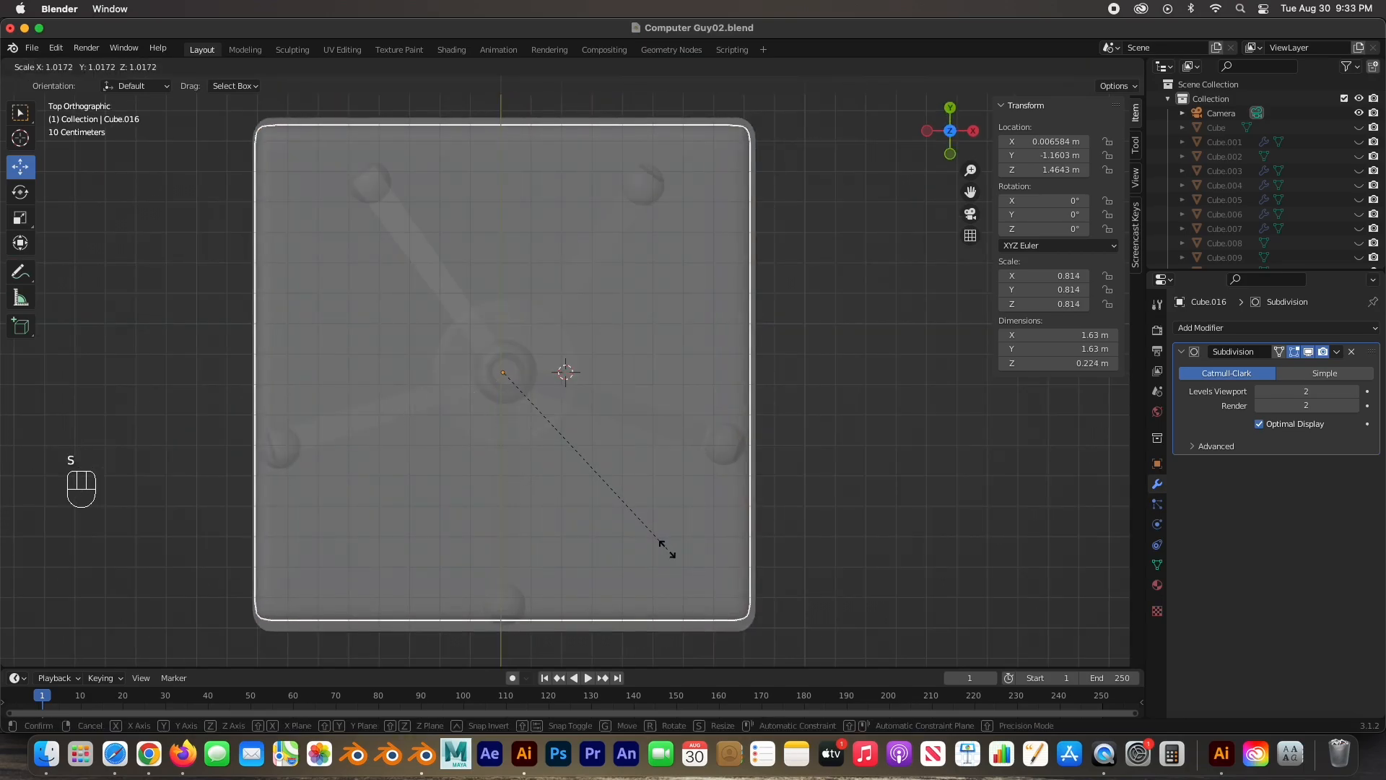
click(668, 549)
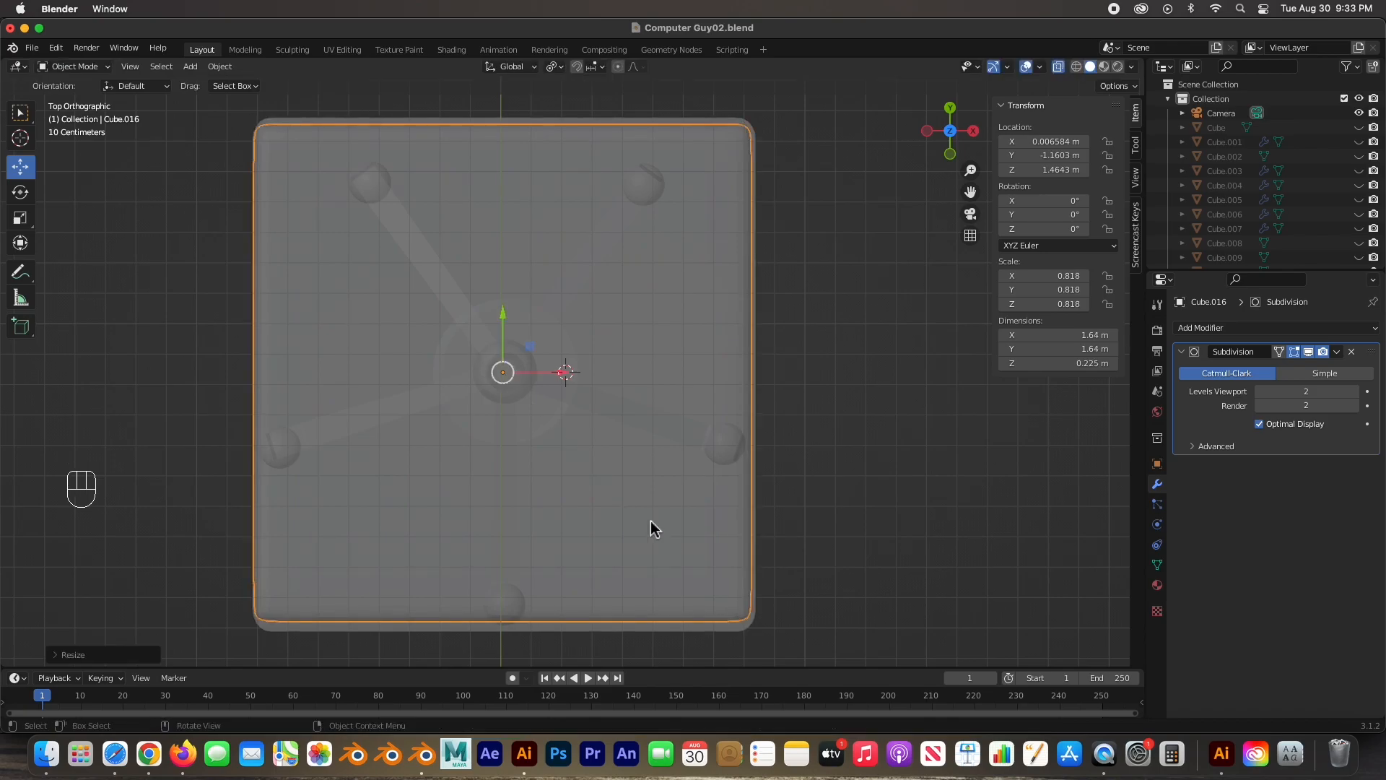
drag(567, 375, 566, 373)
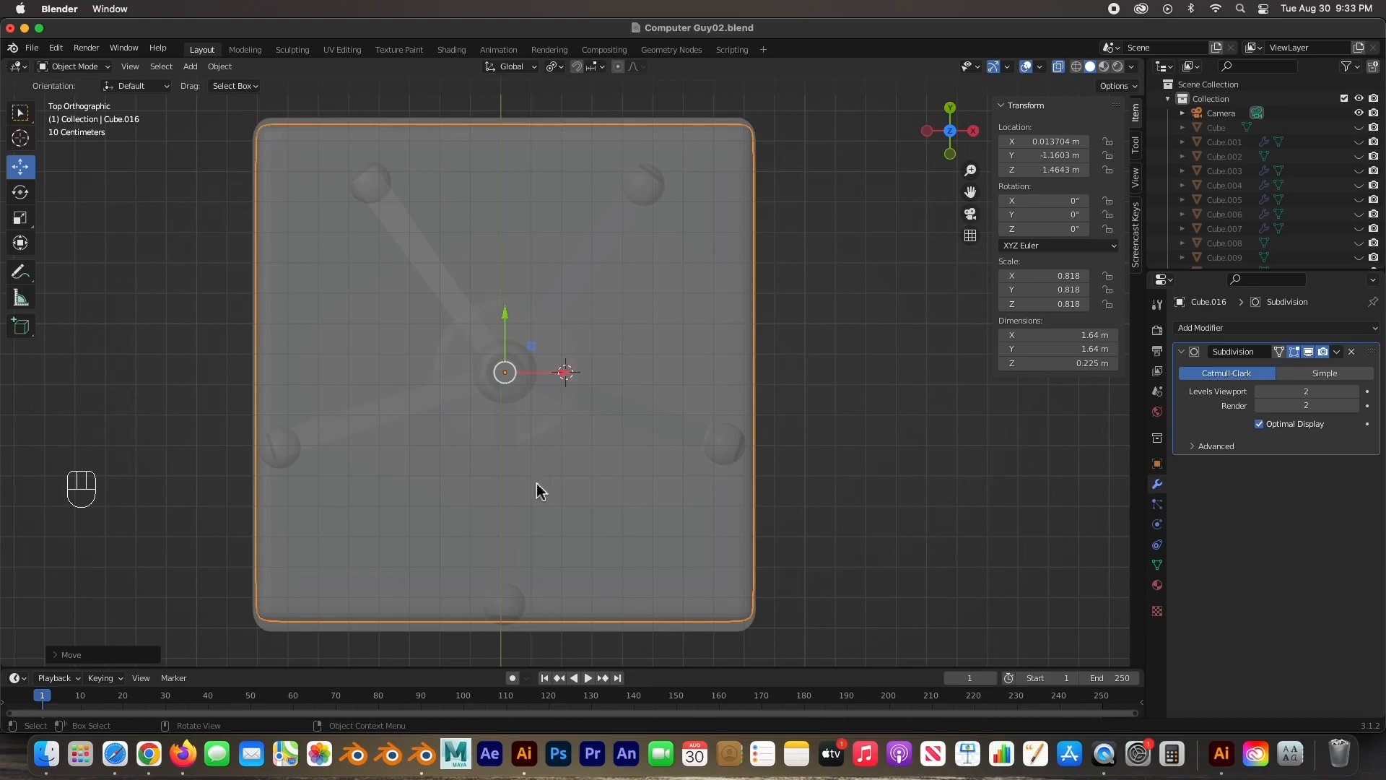
Step: Stretch the cushion along Y to about 1.69 m so its depth matches the slab beneath it
click(20, 215)
drag(505, 318, 507, 314)
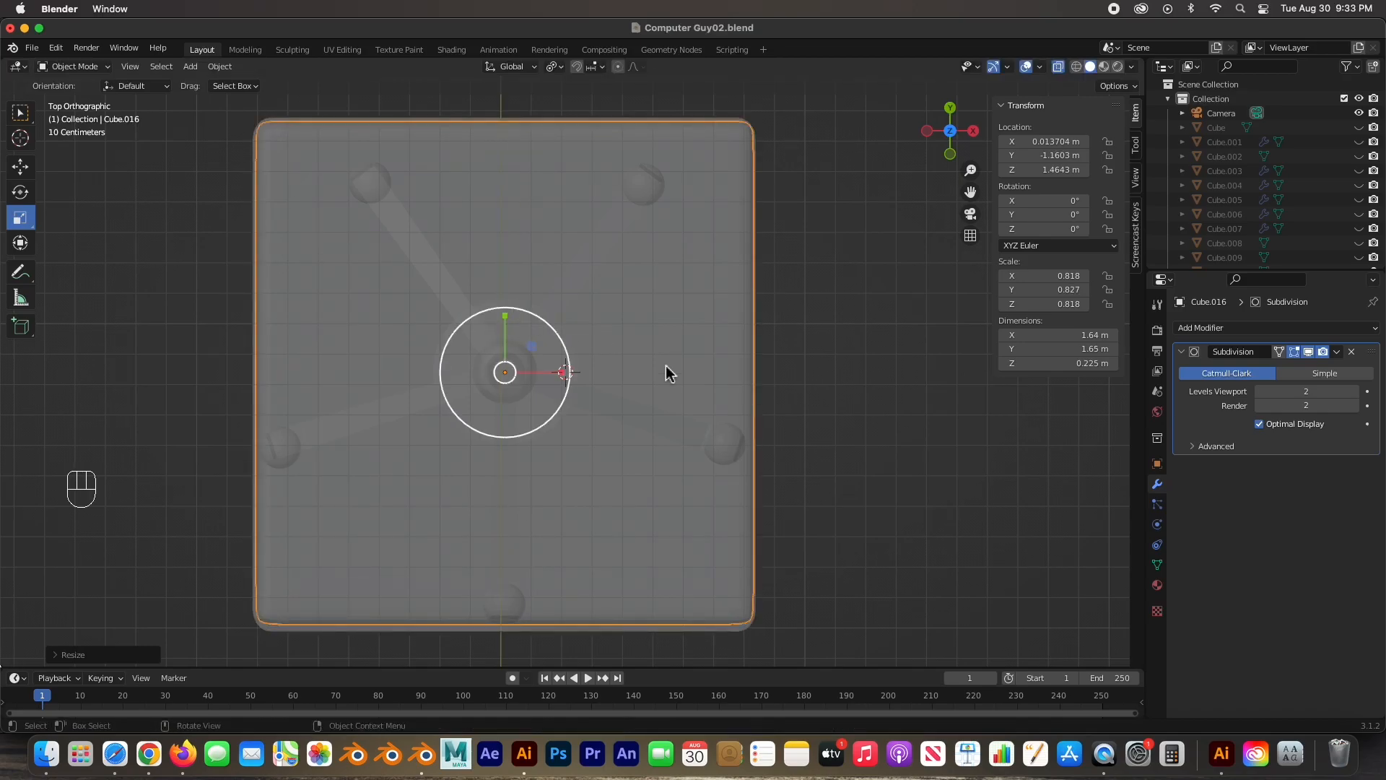
middle_drag(847, 408, 959, 322)
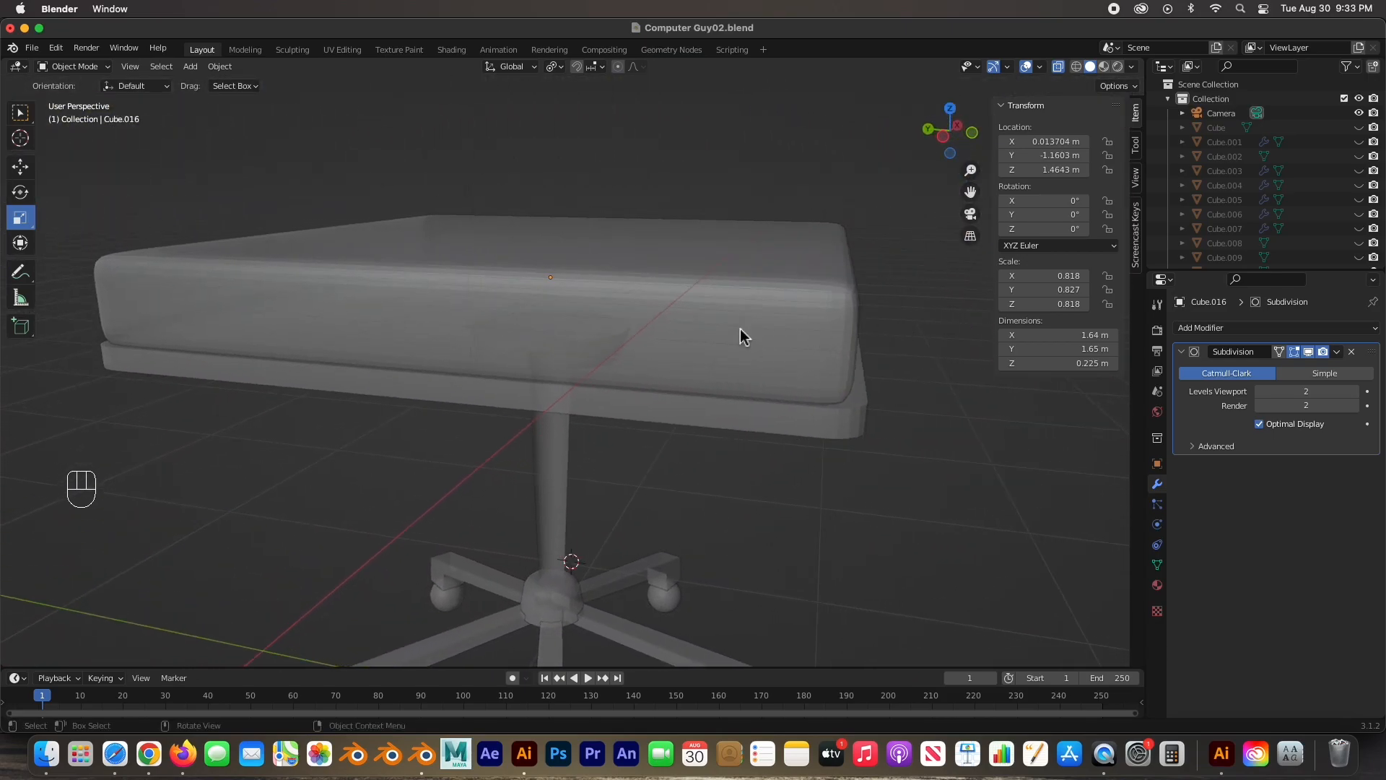
click(691, 330)
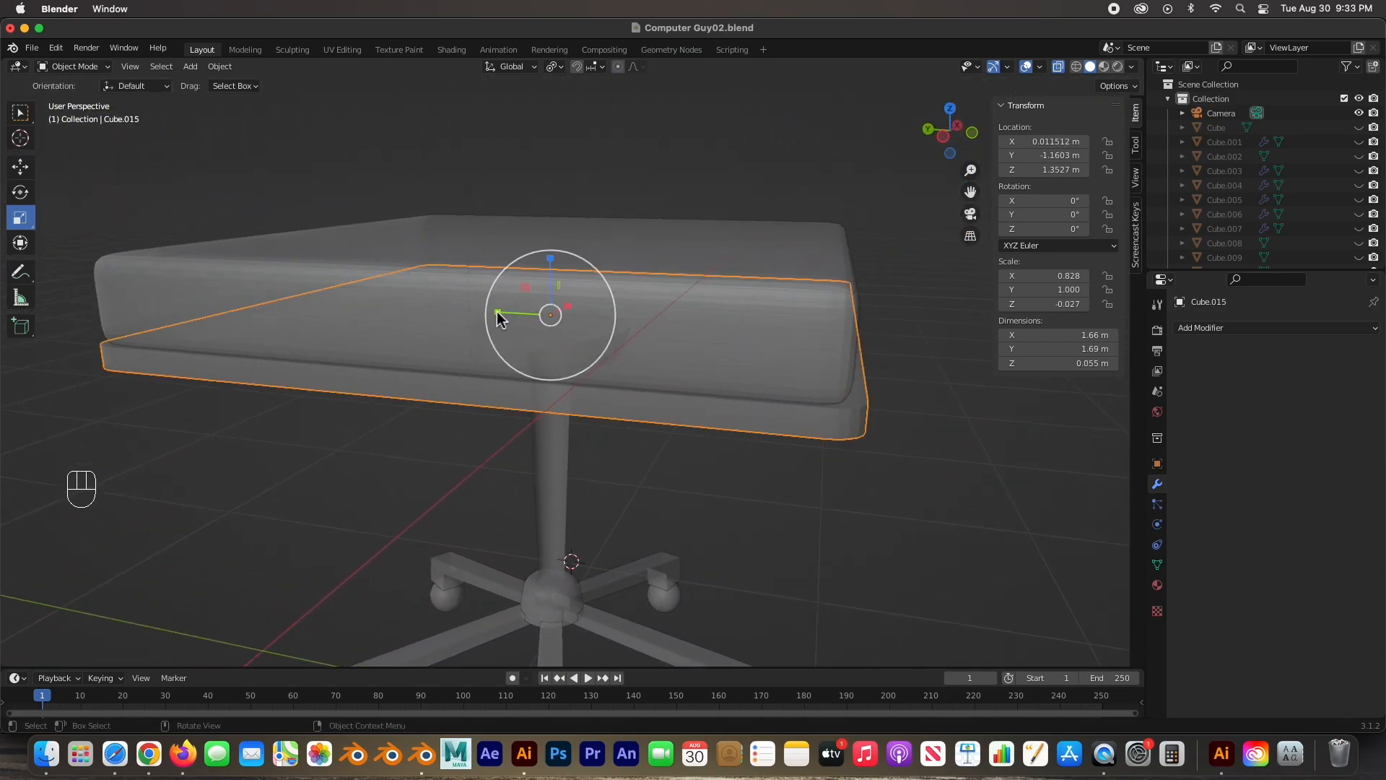
click(691, 229)
click(496, 278)
drag(496, 278, 491, 275)
middle_drag(898, 458, 543, 368)
middle_drag(291, 305, 495, 336)
scroll(495, 338, down, 4)
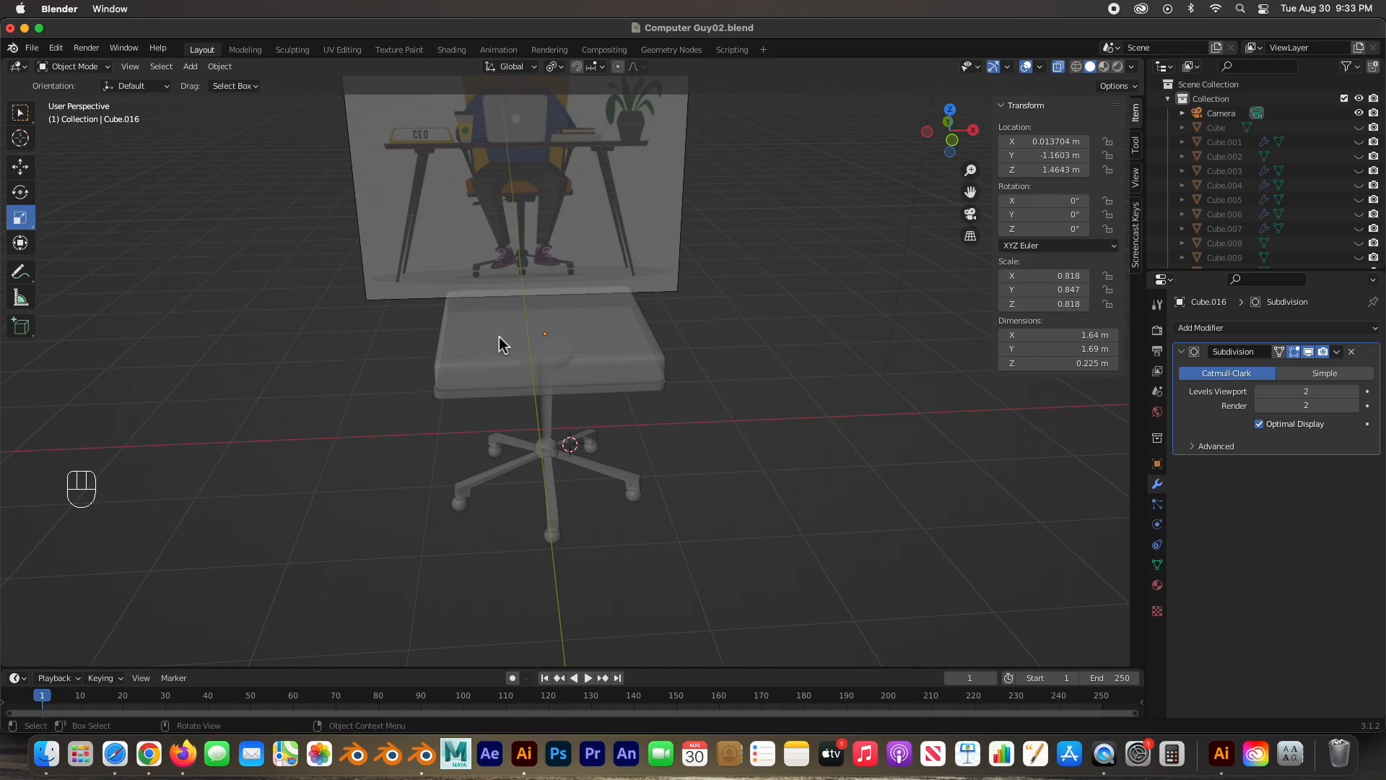
scroll(496, 341, up, 3)
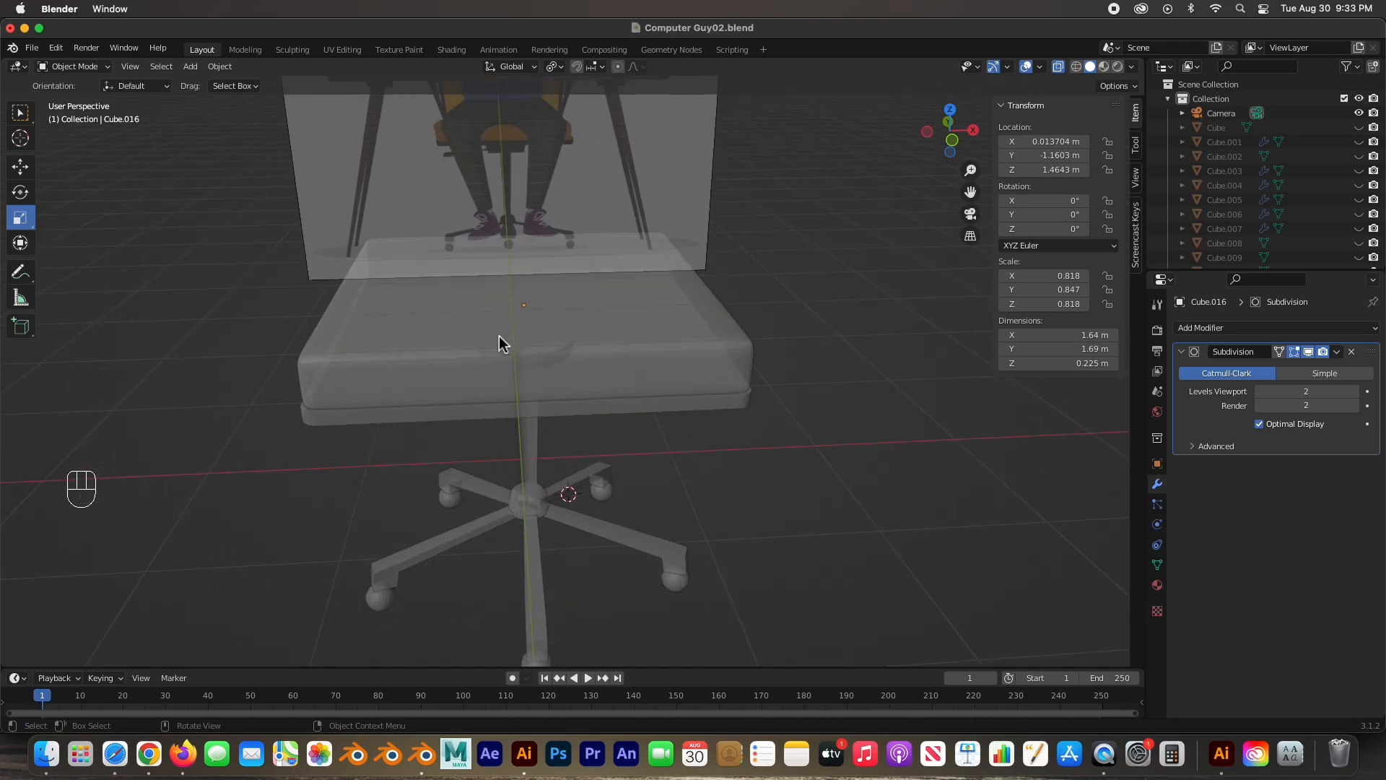
click(524, 400)
scroll(765, 367, down, 2)
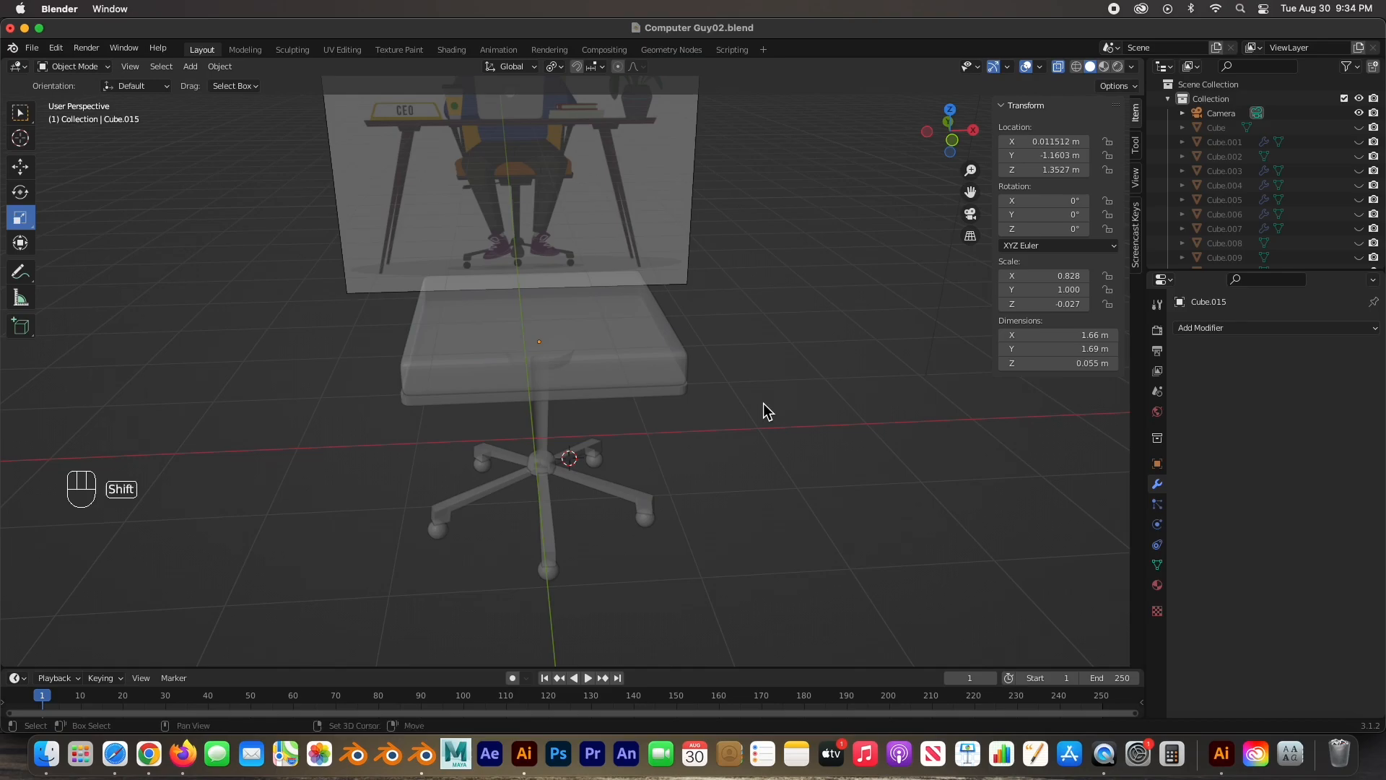
Step: Add a cube mesh and raise it along Z above the chair base, to about 2.11 m
key(shift+a)
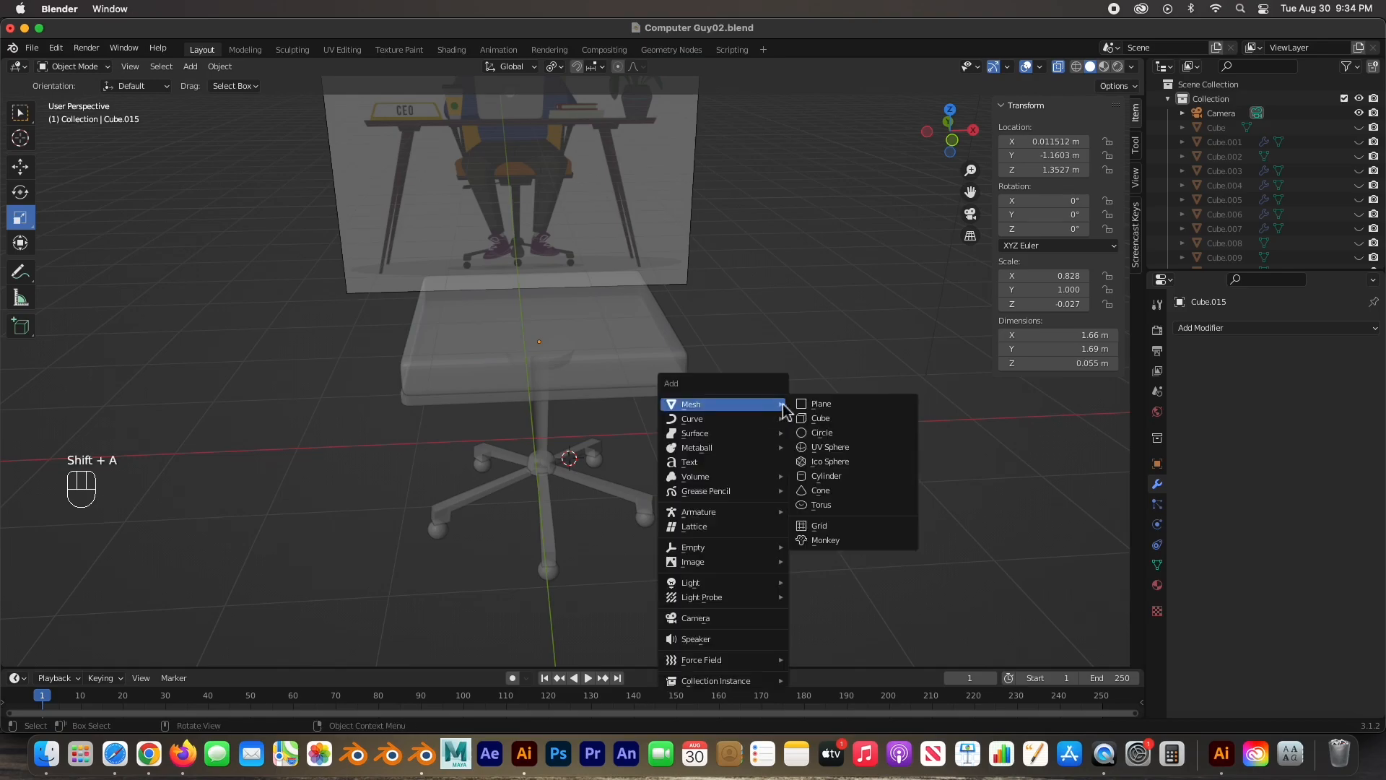
click(820, 418)
middle_drag(825, 415, 654, 416)
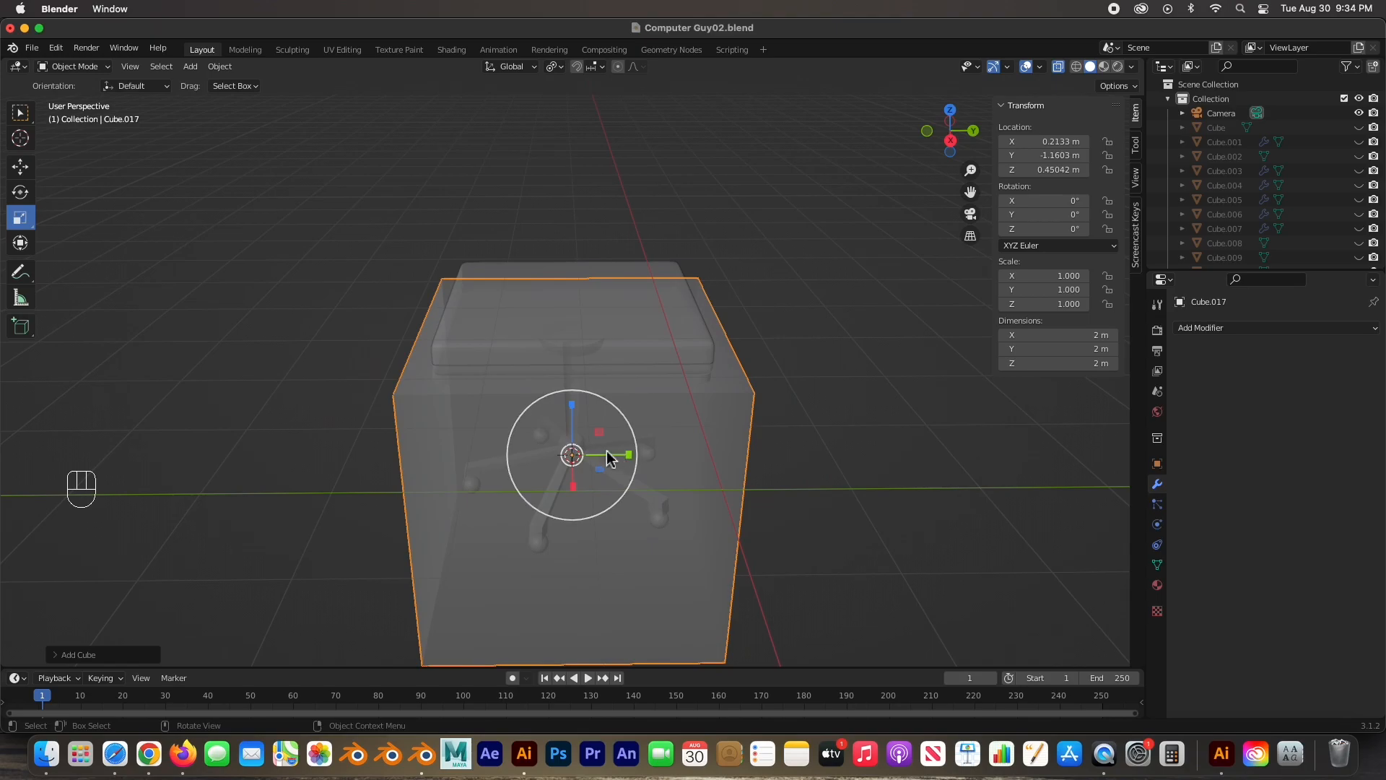
click(20, 167)
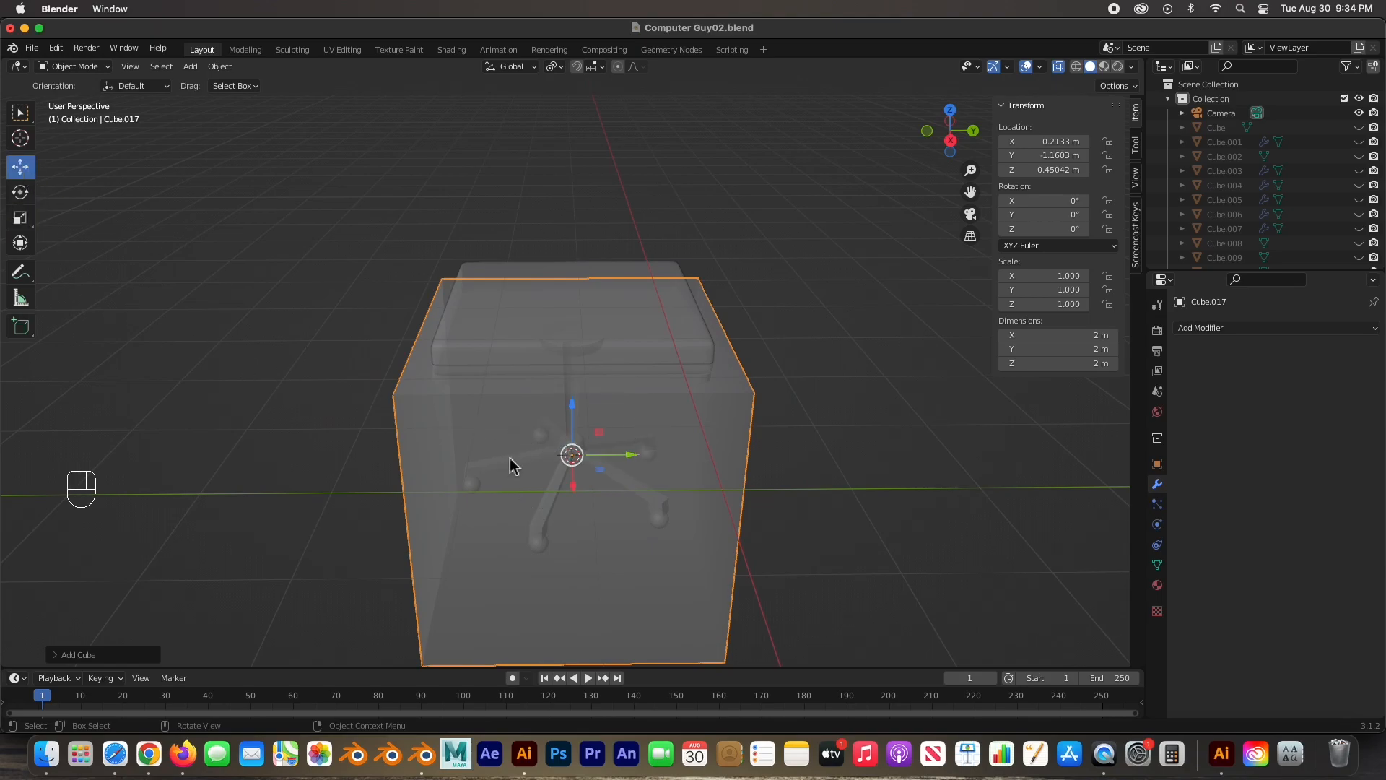
drag(579, 416, 582, 192)
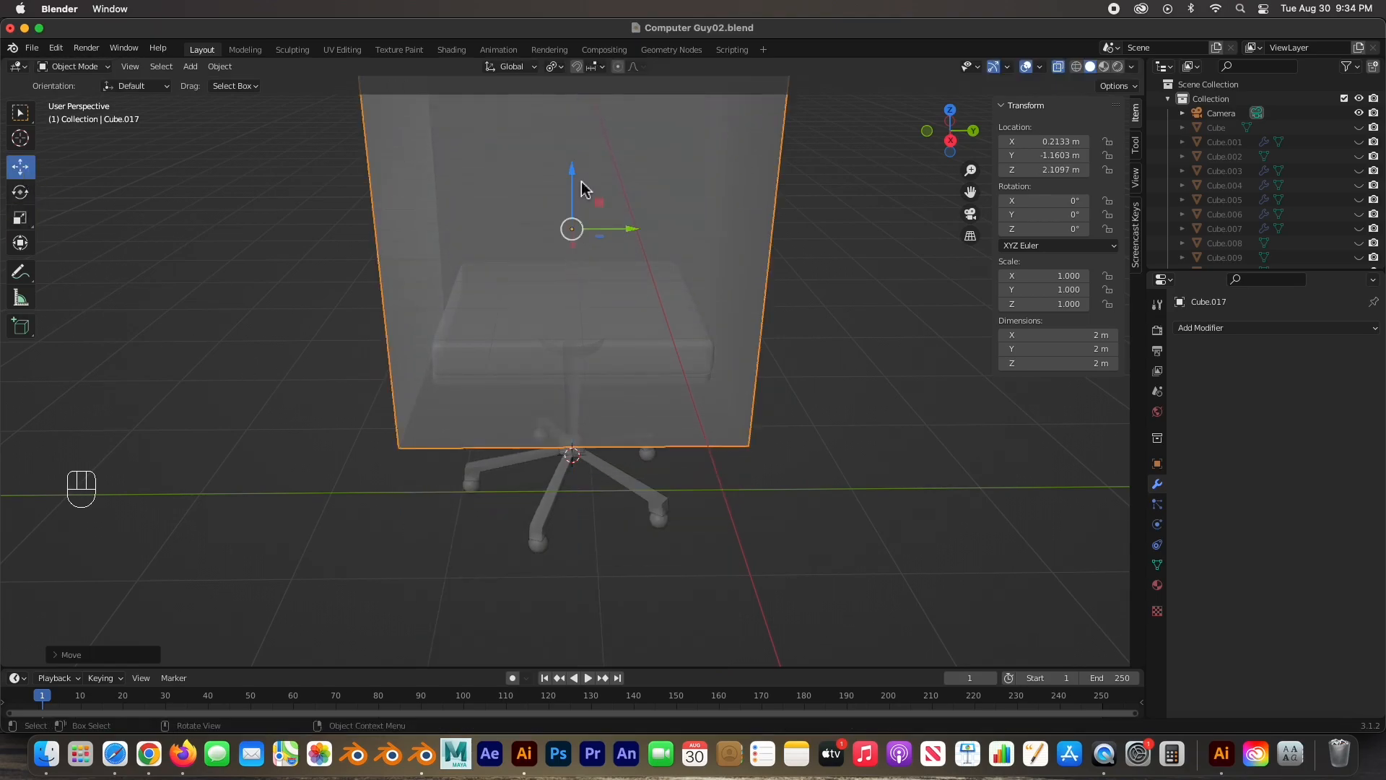
Step: In front view, centre the cube over the reference chair's backrest at about X 0.026 m and Z 2.35 m
key(KP_1)
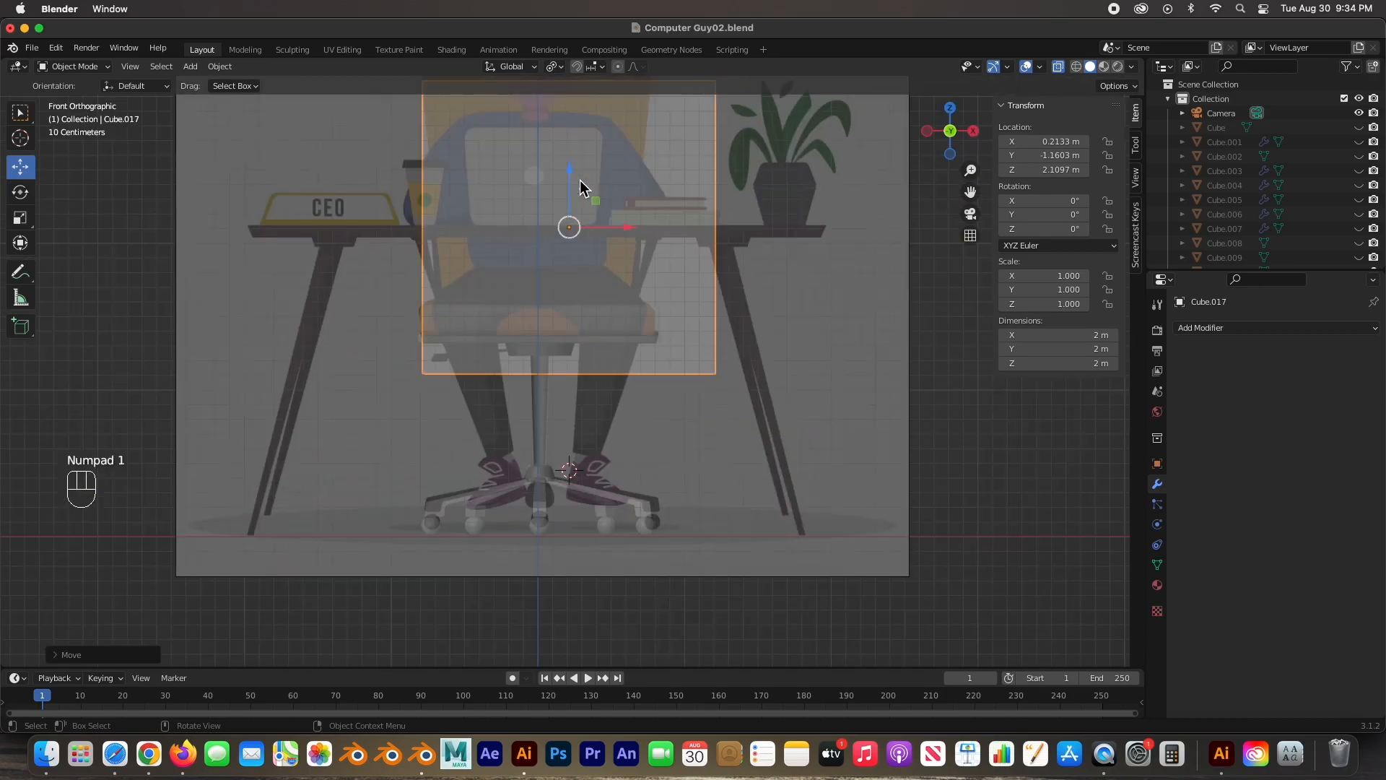
shift+middle_drag(671, 321, 650, 517)
drag(595, 429, 575, 426)
drag(519, 383, 511, 332)
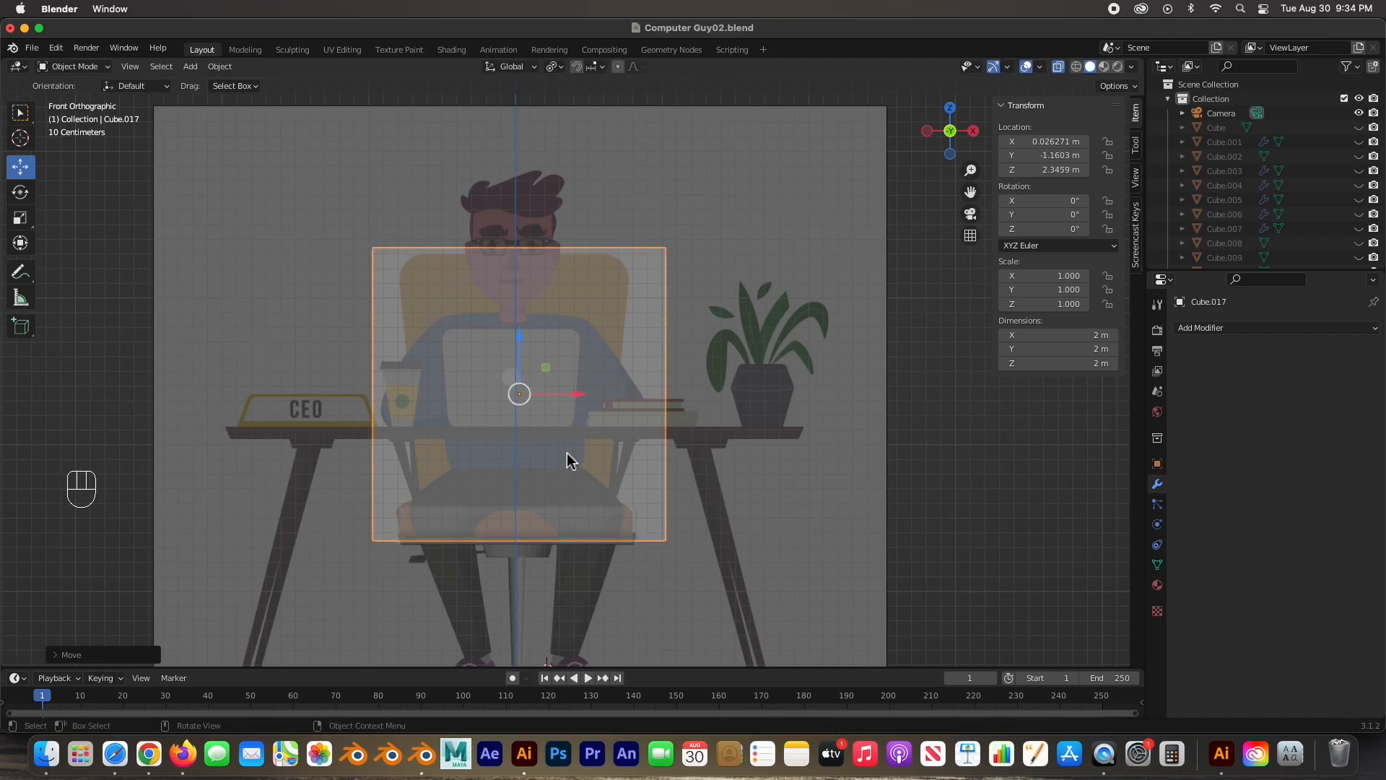
Step: In Edit Mode, select both side vertex groups and scale them inward along X to roughly the reference backrest's width
key(Tab)
drag(326, 204, 405, 622)
shift+drag(720, 170, 649, 597)
drag(578, 394, 560, 390)
Step: Lower the cube's top vertices to the backrest's upper edge, at about 0.95 m local Z
drag(376, 220, 696, 301)
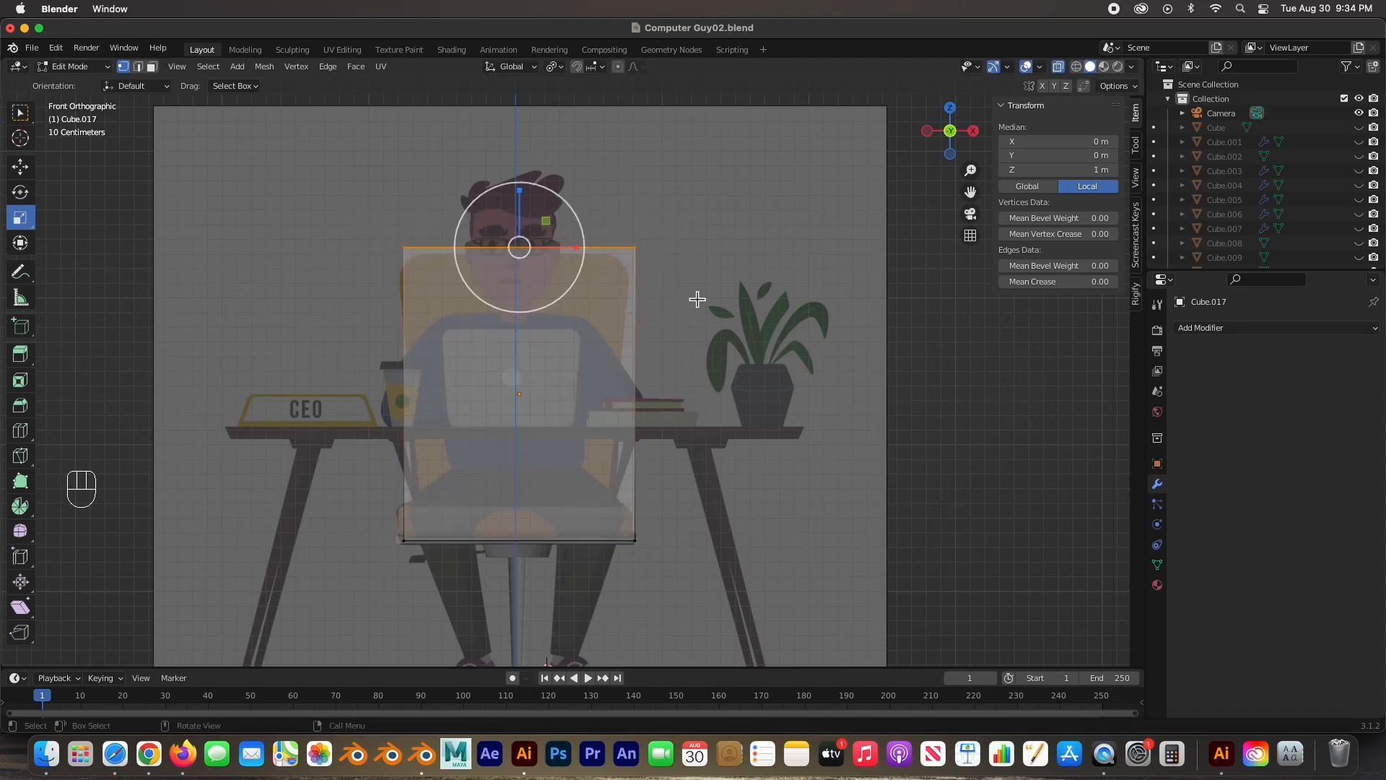
click(21, 168)
drag(518, 193, 517, 205)
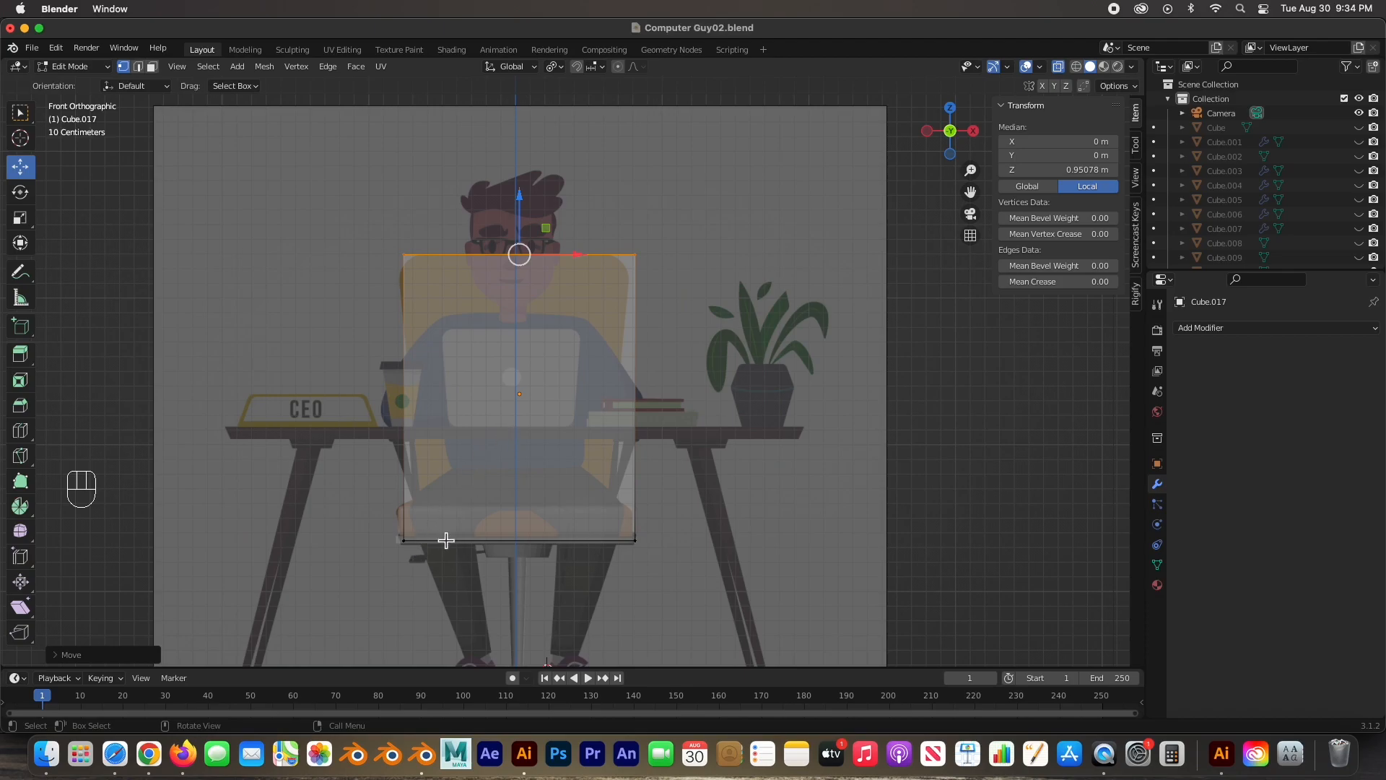
Step: Shift the left side vertices slightly outward and the right side vertices inward to about 0.77 m local X, matching the backrest's outline
scroll(491, 517, up, 2)
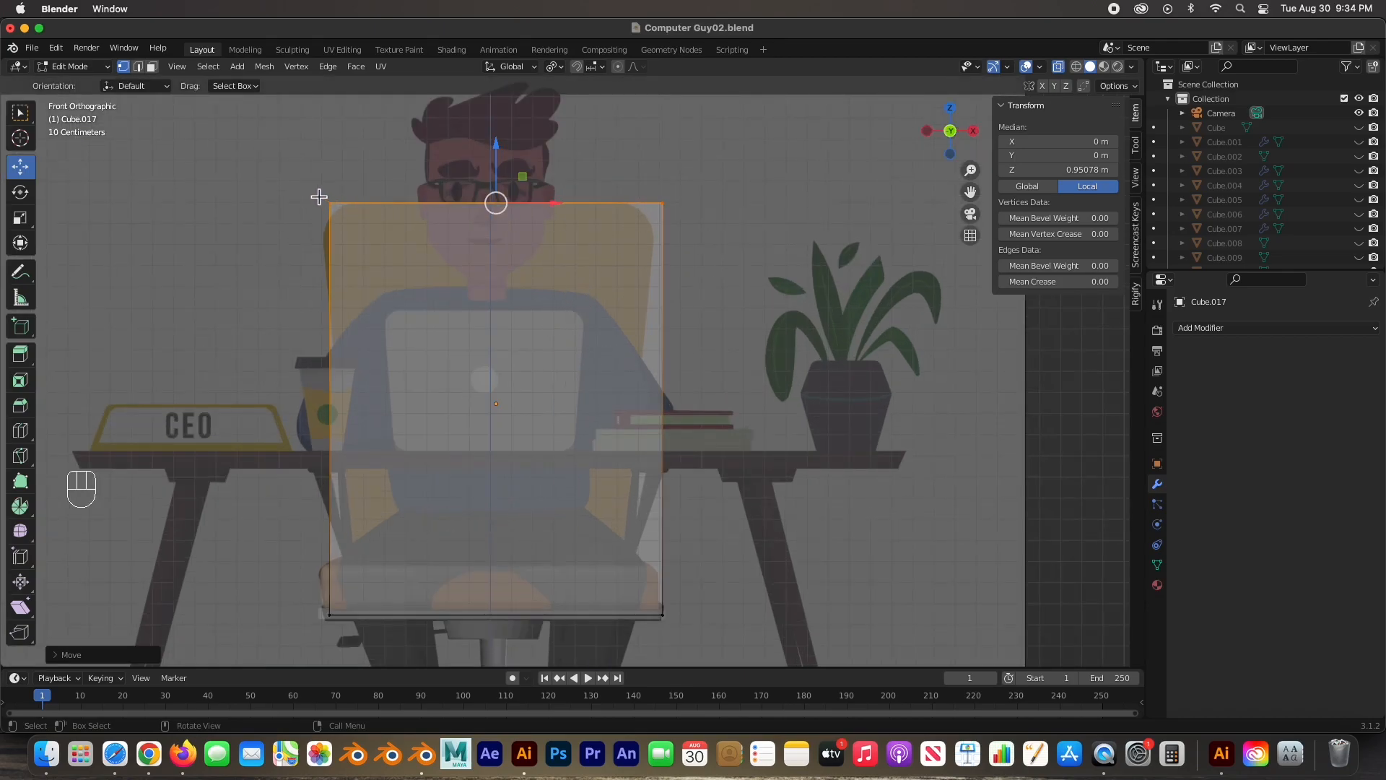
drag(284, 177, 353, 615)
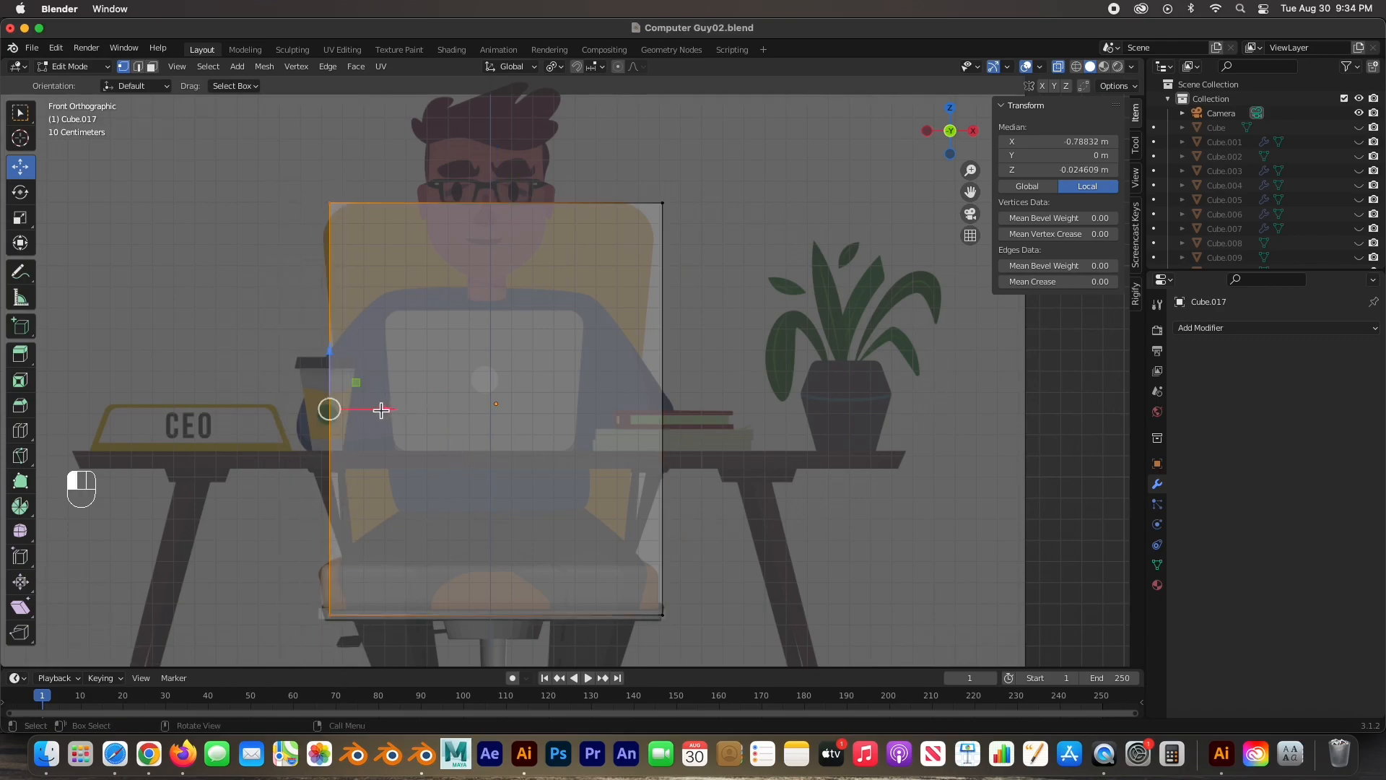
drag(380, 409, 372, 409)
drag(718, 152, 639, 661)
drag(722, 413, 711, 411)
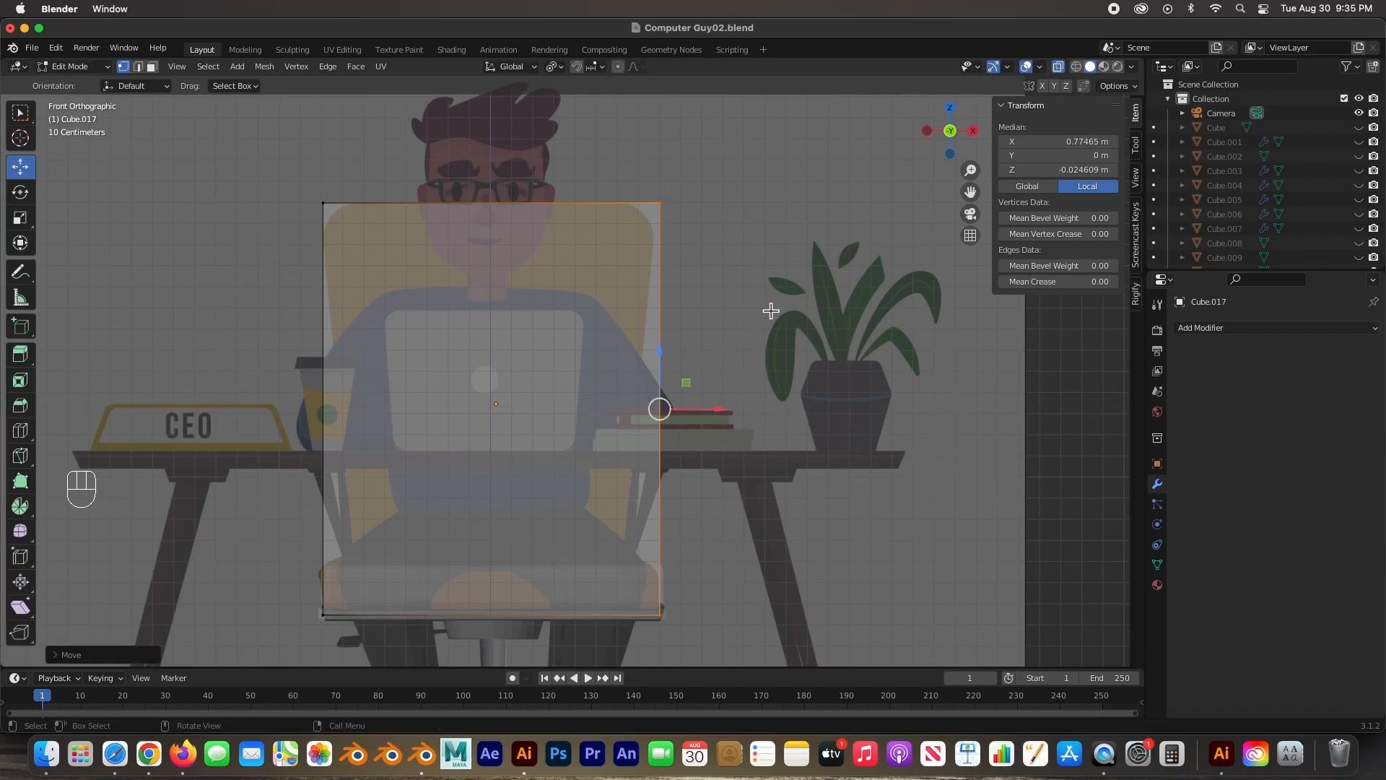
Step: In side view, move the front and back vertices along Y to thin the cube into a backrest slab at the seat's rear
key(KP_3)
drag(306, 153, 394, 675)
drag(419, 411, 776, 419)
drag(806, 192, 783, 696)
drag(836, 409, 795, 408)
drag(664, 168, 739, 666)
drag(779, 405, 776, 441)
click(802, 583)
Step: Add a Subdivision Surface modifier to the backrest with a viewport level of 2
middle_drag(619, 423, 743, 423)
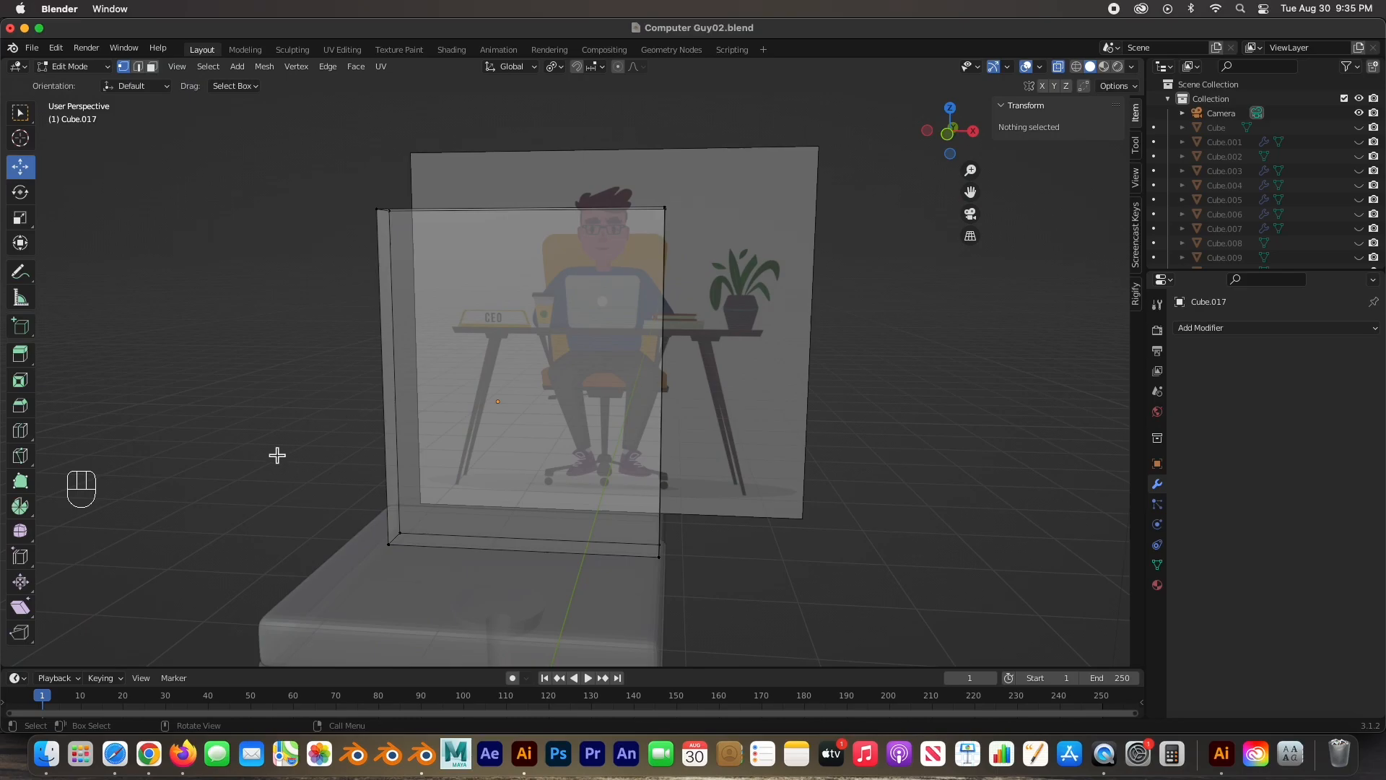
middle_drag(500, 410, 530, 412)
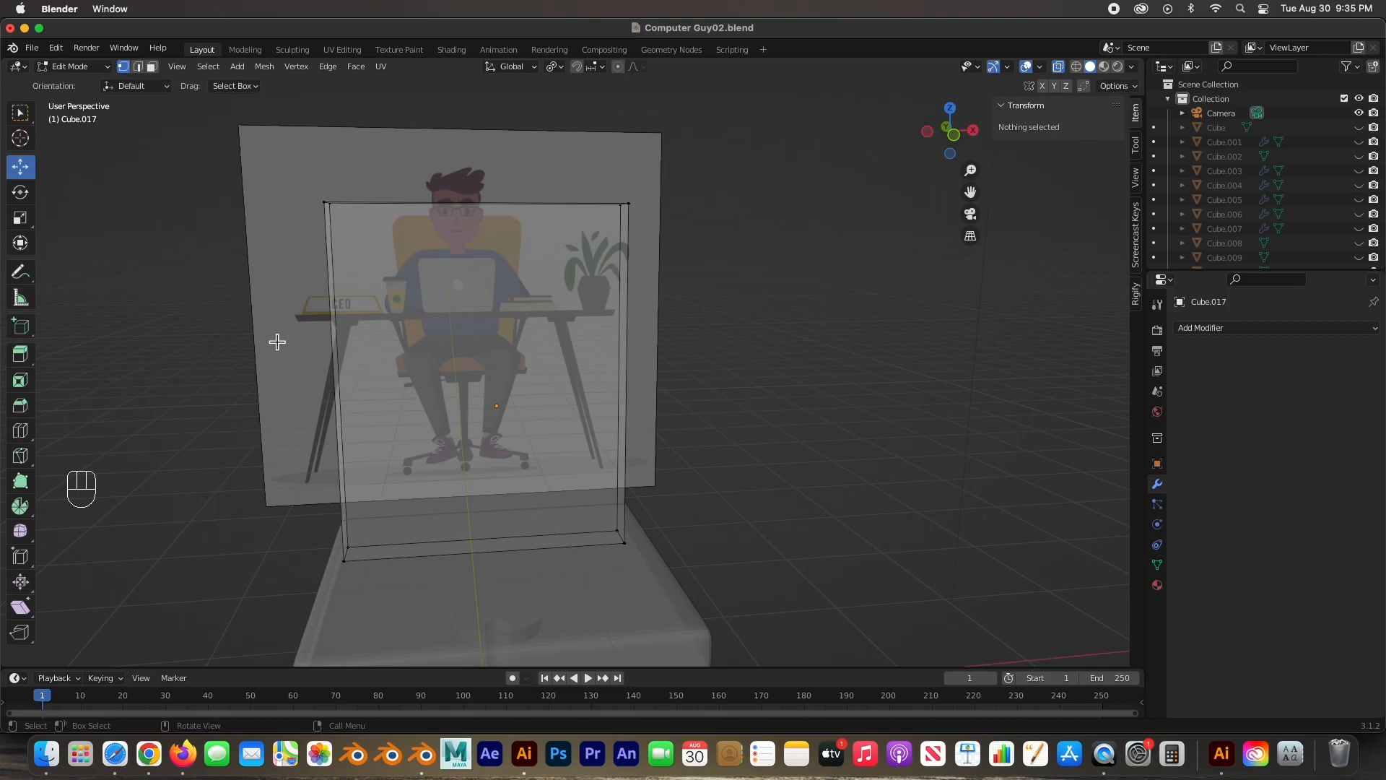
middle_drag(424, 319, 390, 312)
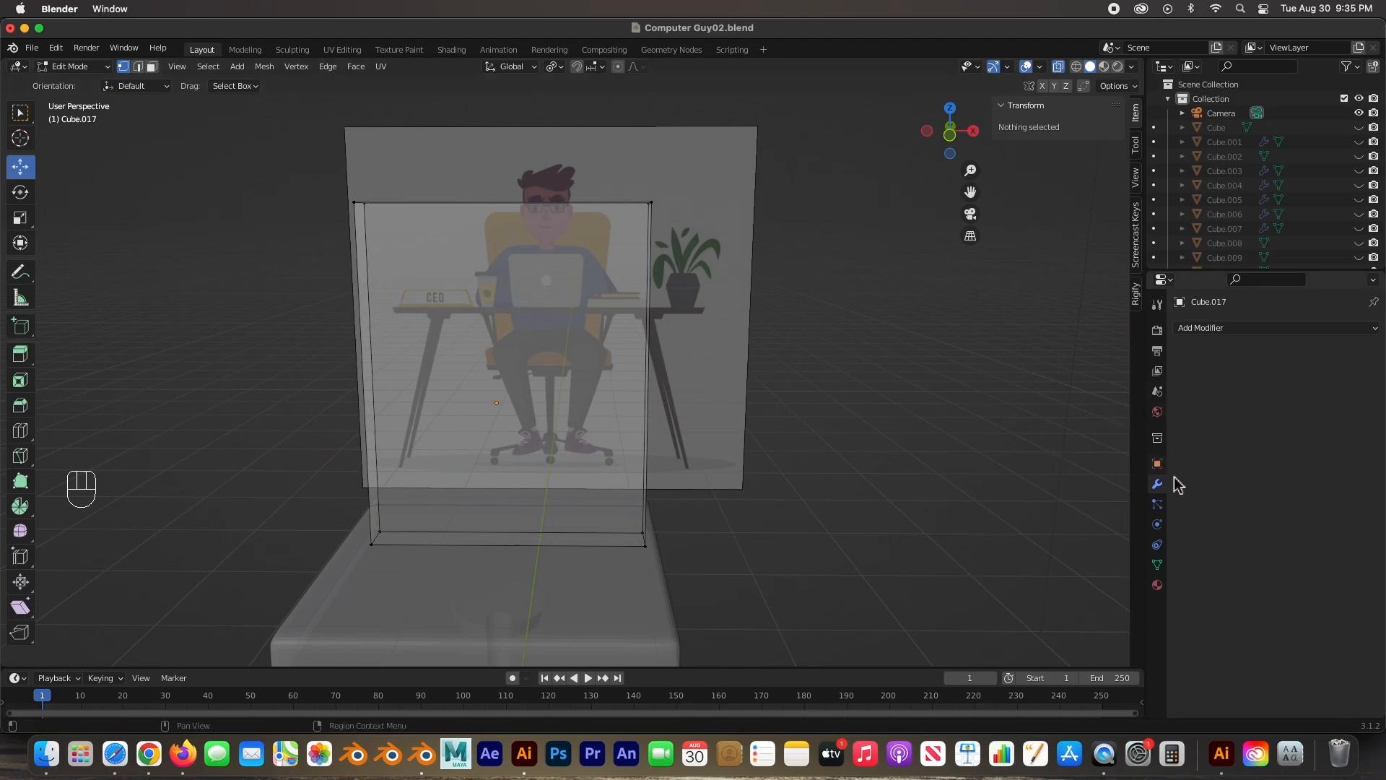
click(1226, 330)
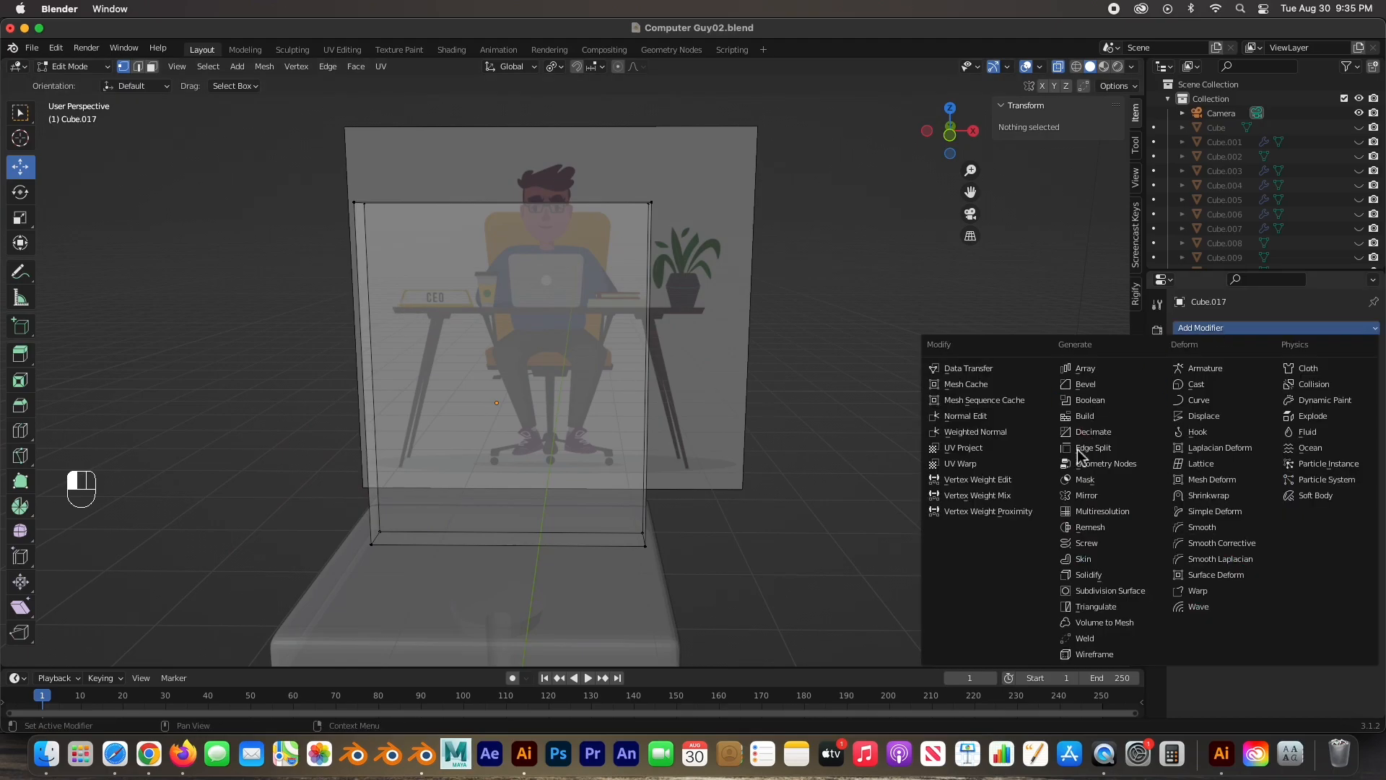
click(1090, 591)
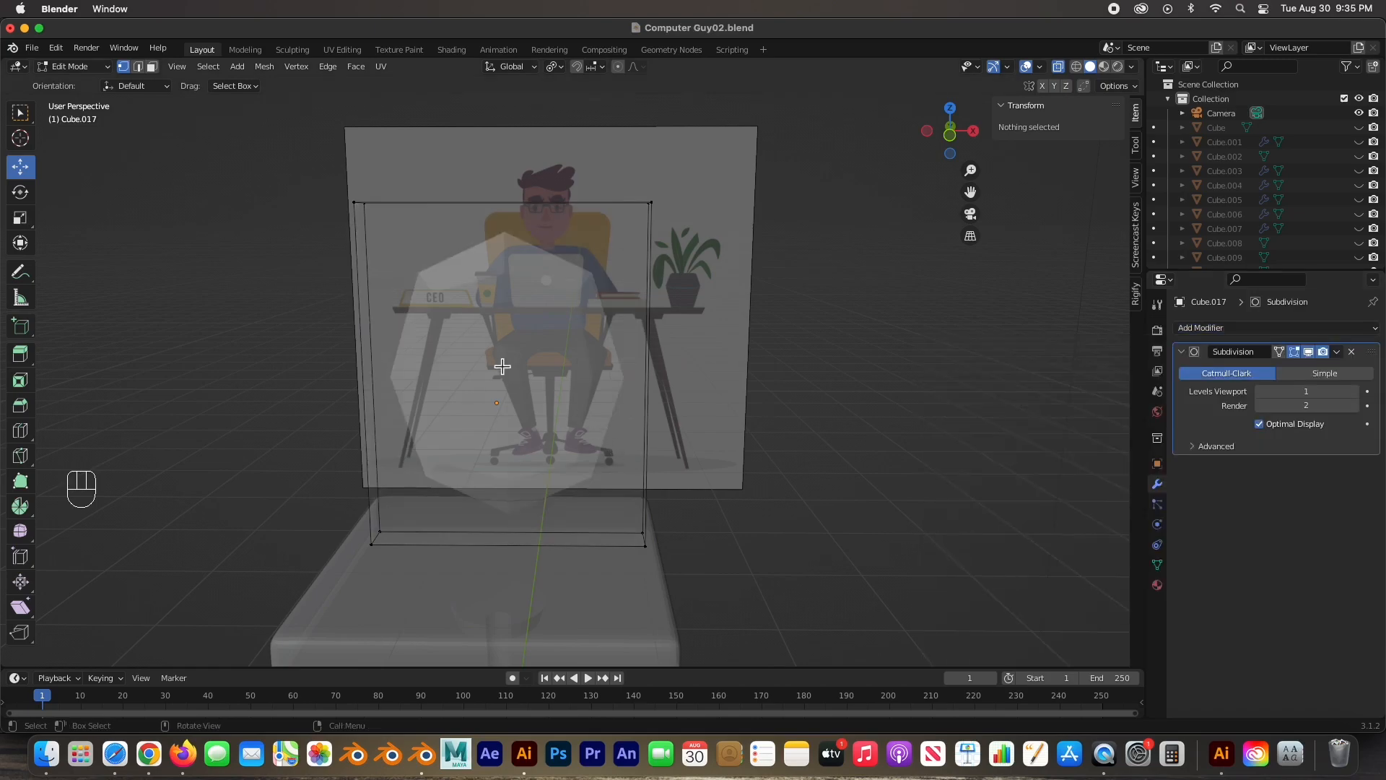
click(1354, 392)
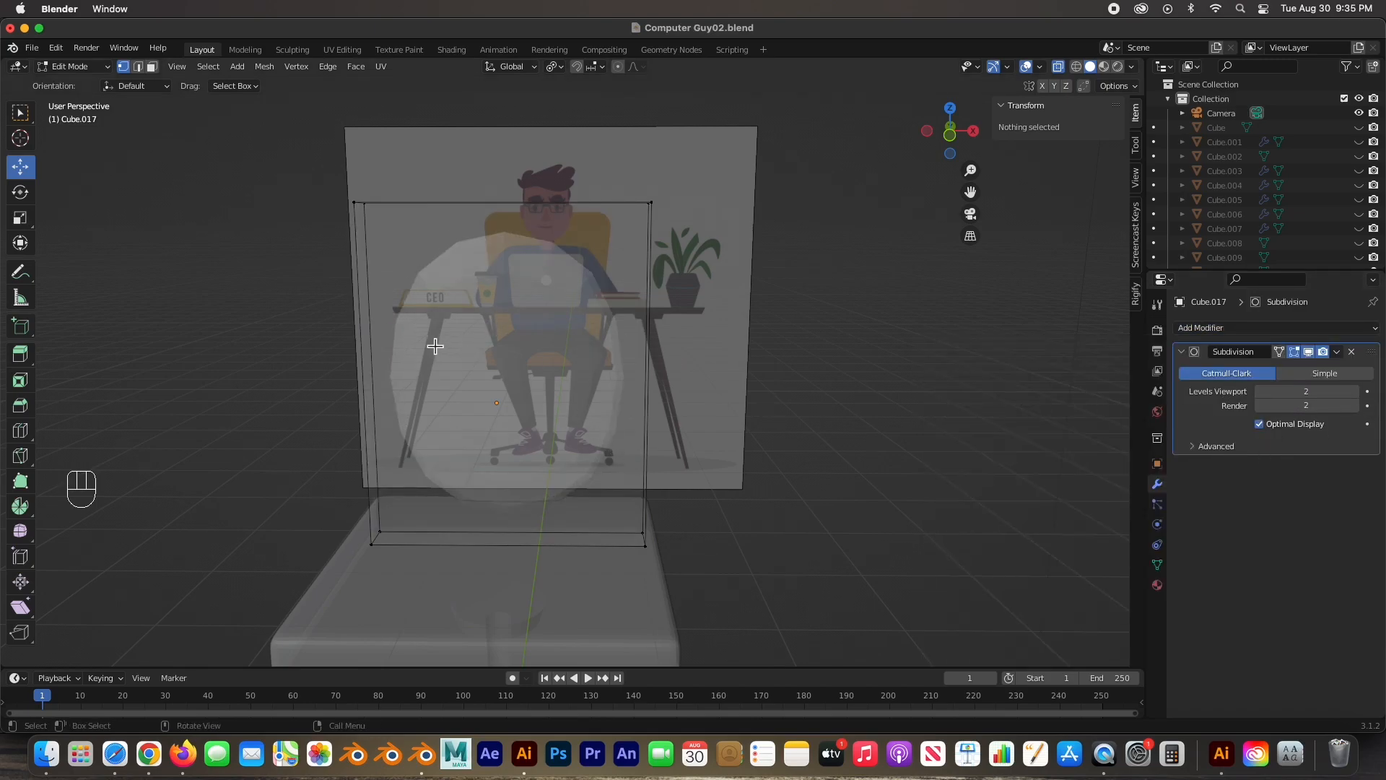
Step: Cut four evenly spaced horizontal edge loops into the backrest and scale them along Z toward its top and bottom ends
key(ctrl+r)
scroll(365, 339, up, 3)
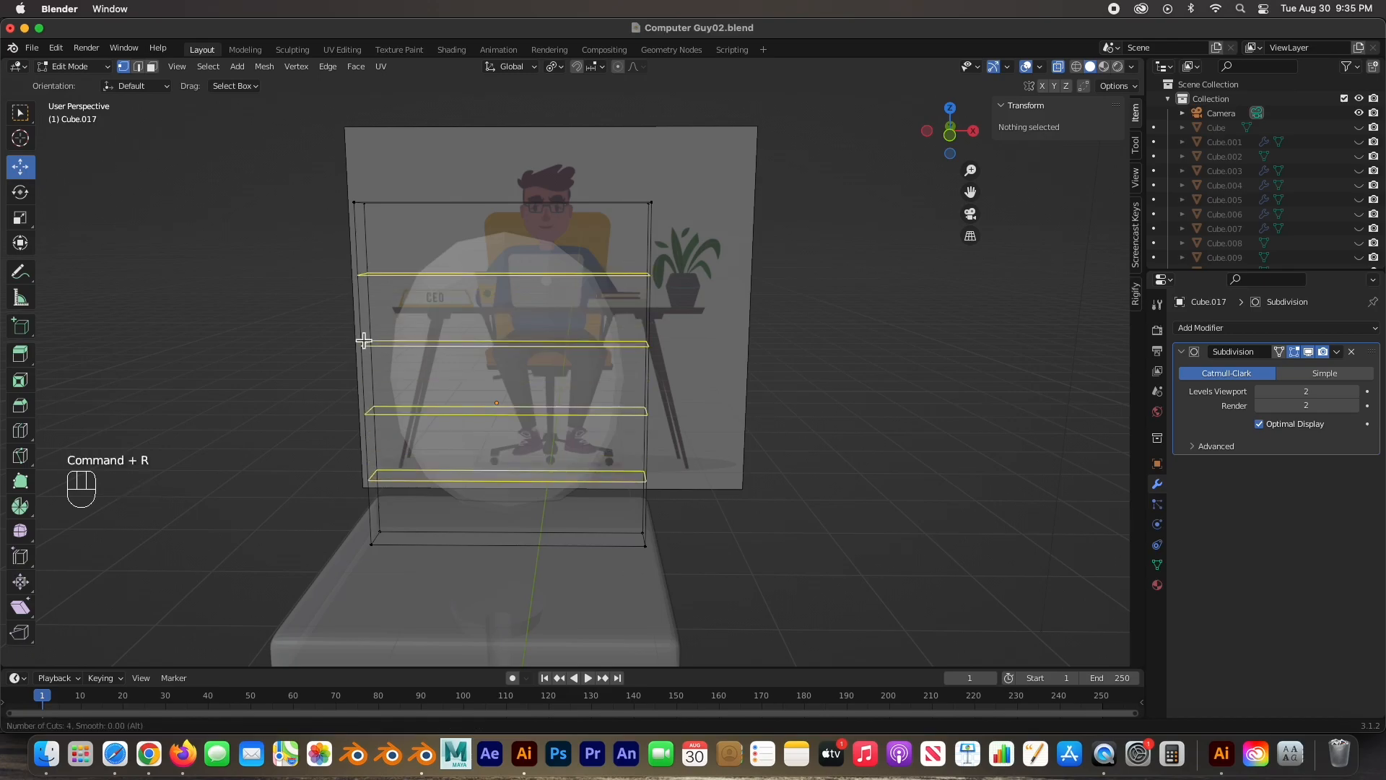
click(364, 339)
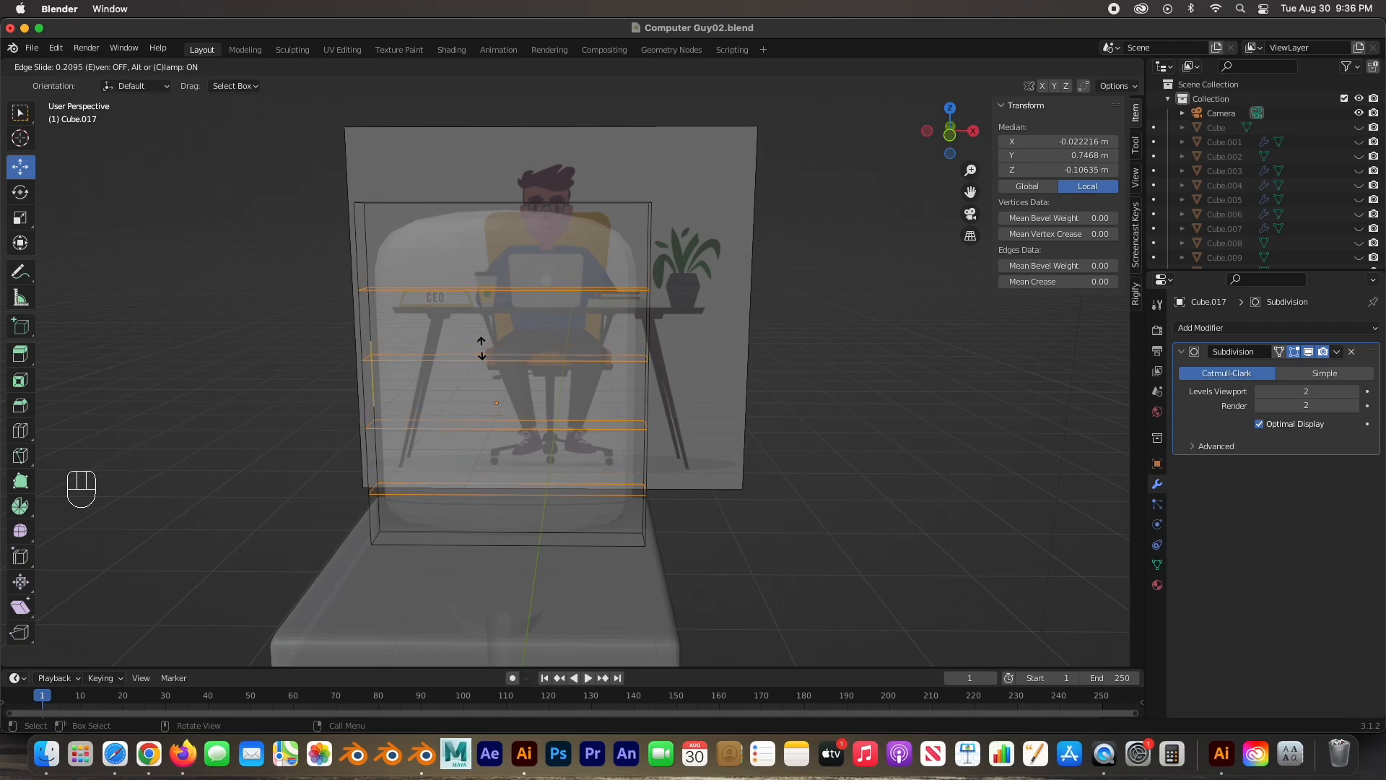
click(534, 345)
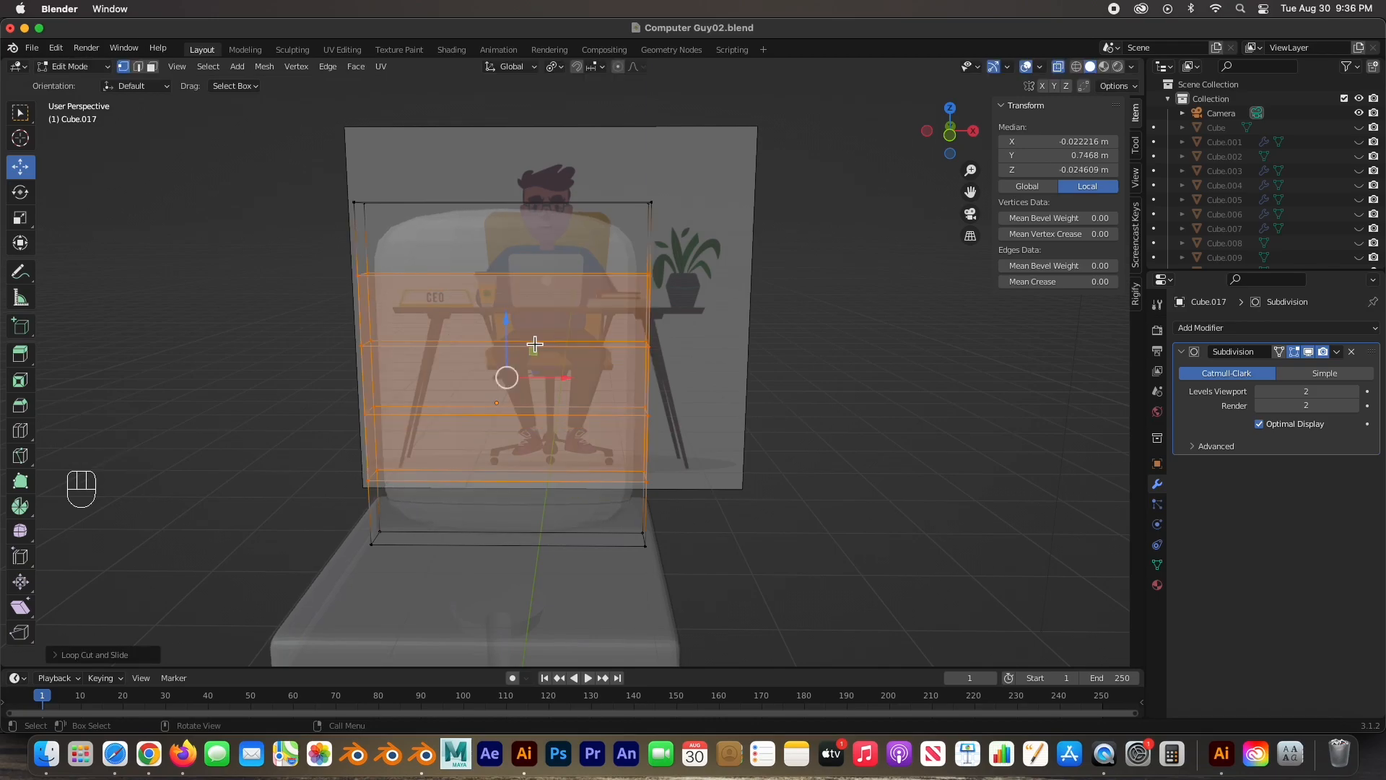
click(26, 221)
drag(507, 319, 506, 289)
Step: Cut four evenly spaced vertical edge loops across the backrest's width and scale them outward along X toward the sides
mouse_move(771, 344)
middle_down()
mouse_move(786, 390)
mouse_move(754, 345)
middle_up()
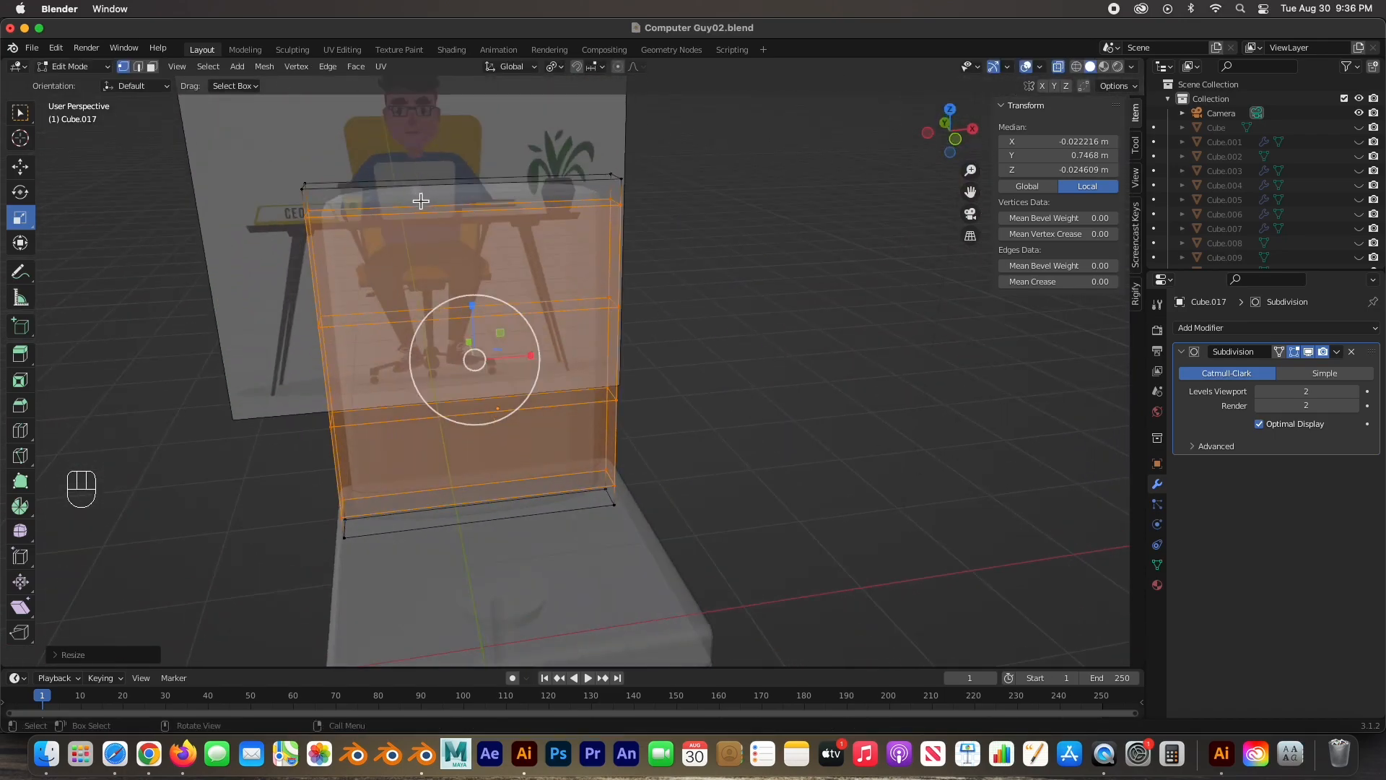
key(super+r)
scroll(421, 194, up, 2)
scroll(422, 194, up, 1)
click(422, 194)
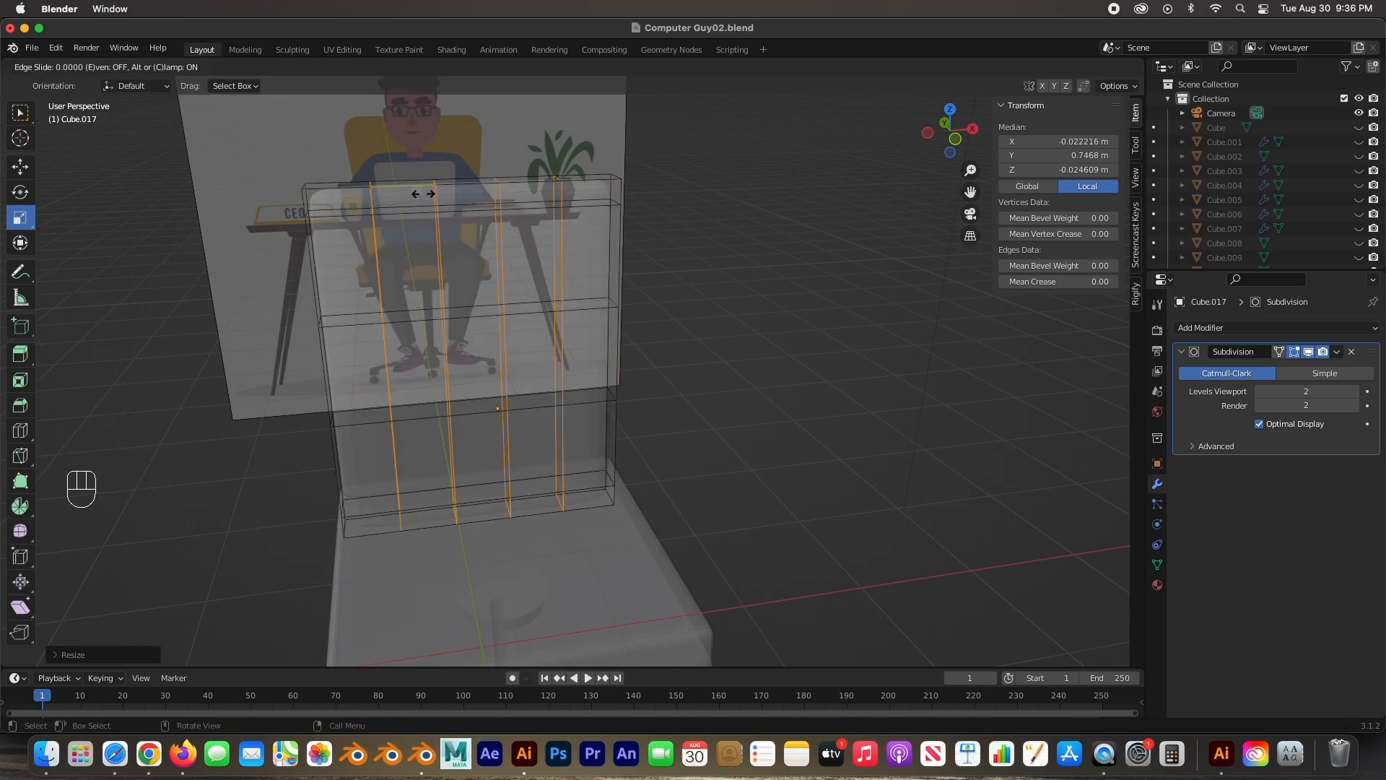
right_click(421, 194)
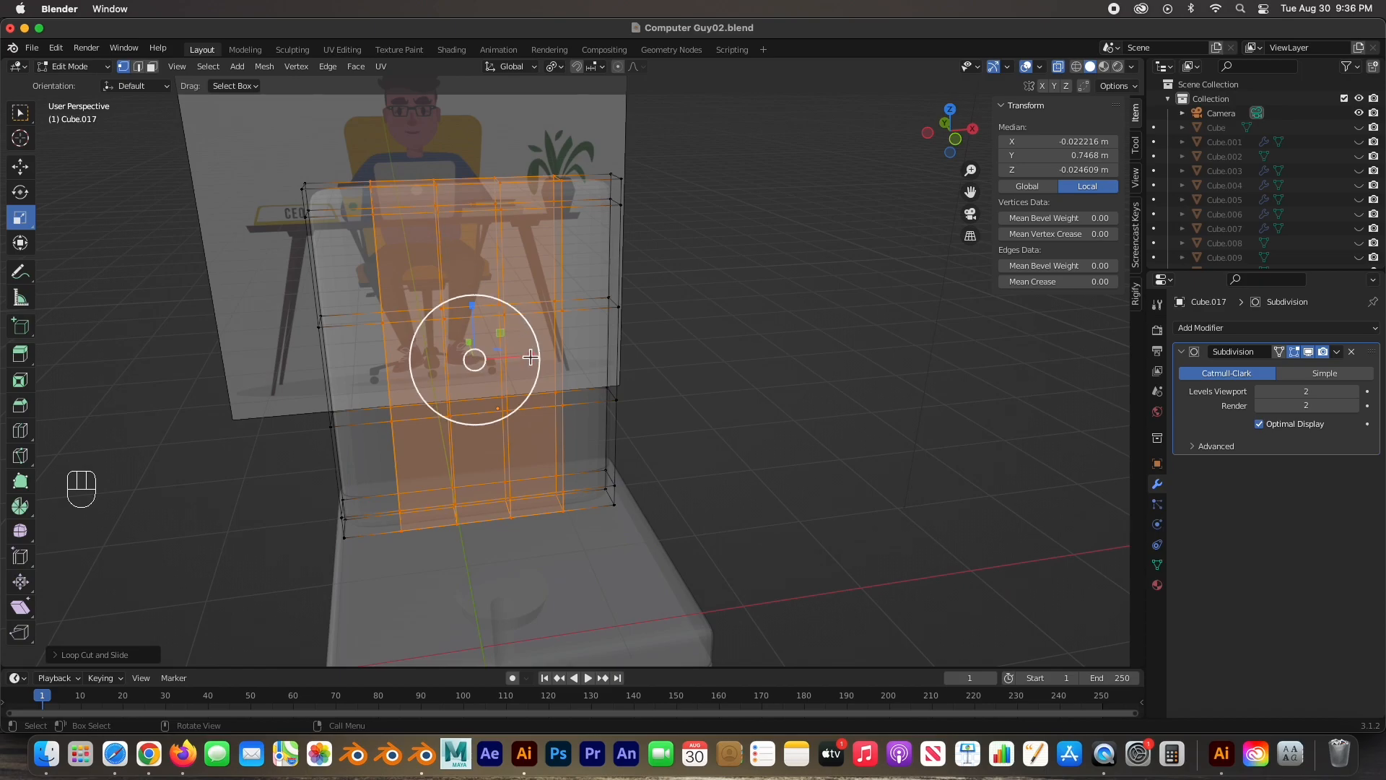
drag(531, 355, 555, 354)
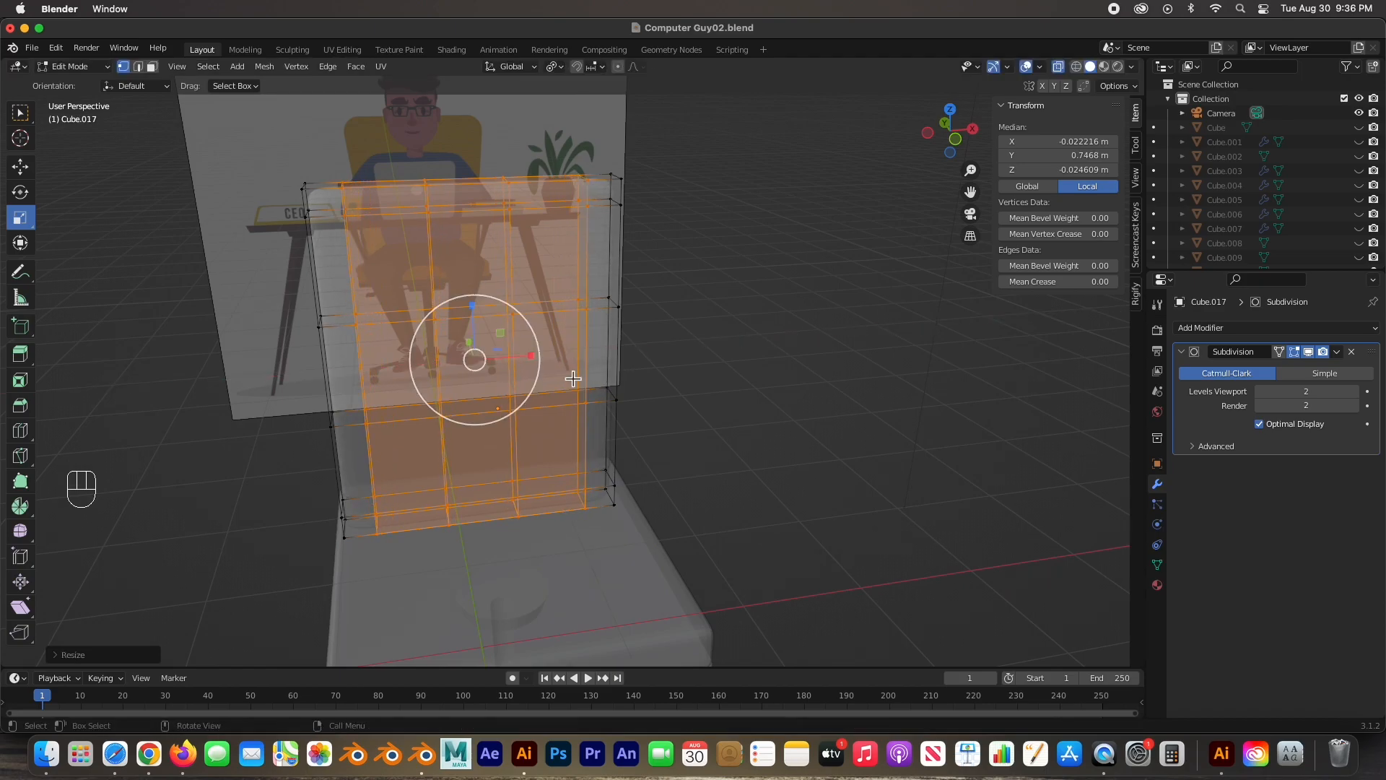
Step: Cut two edge loops through the backrest's thickness, place them along its narrow side, and clear the selection
middle_drag(579, 376, 452, 332)
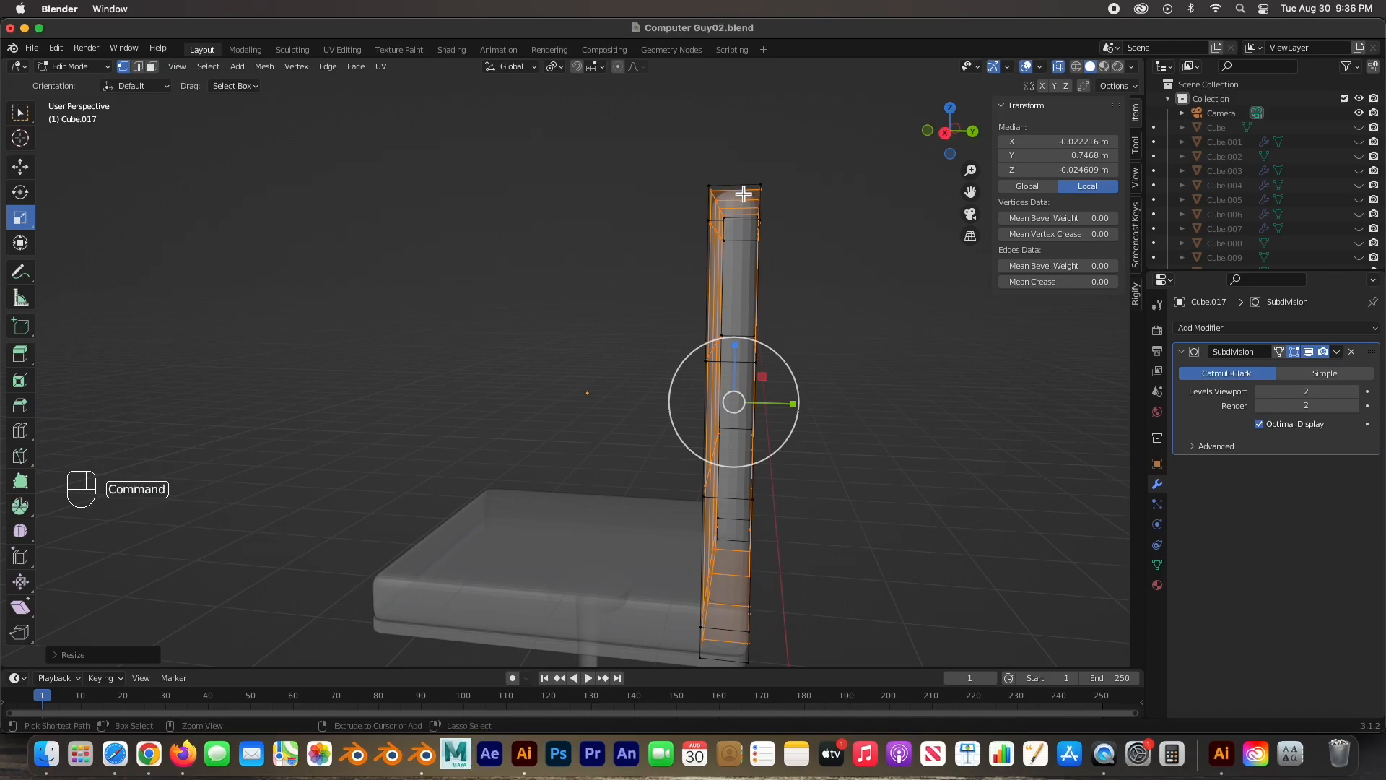
key(super+r)
scroll(746, 193, up, 1)
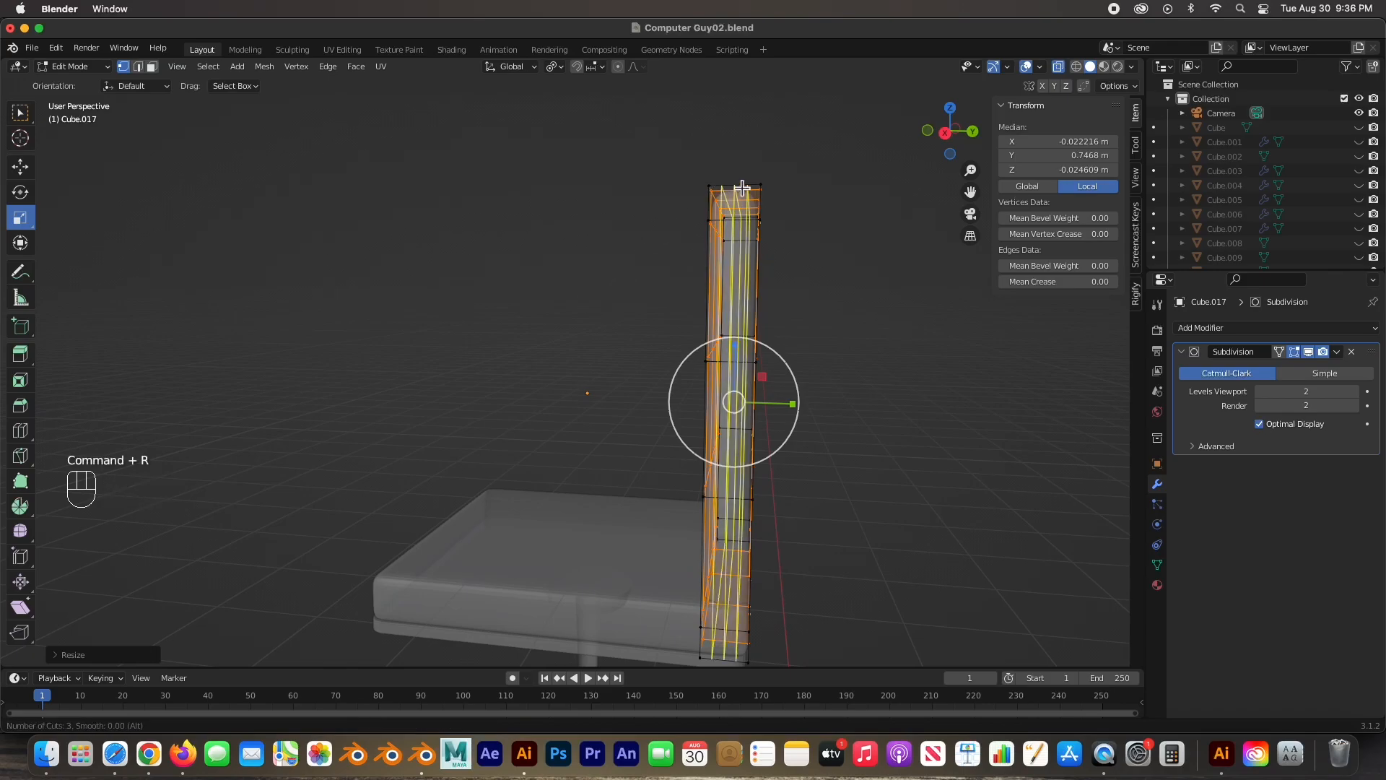
click(742, 187)
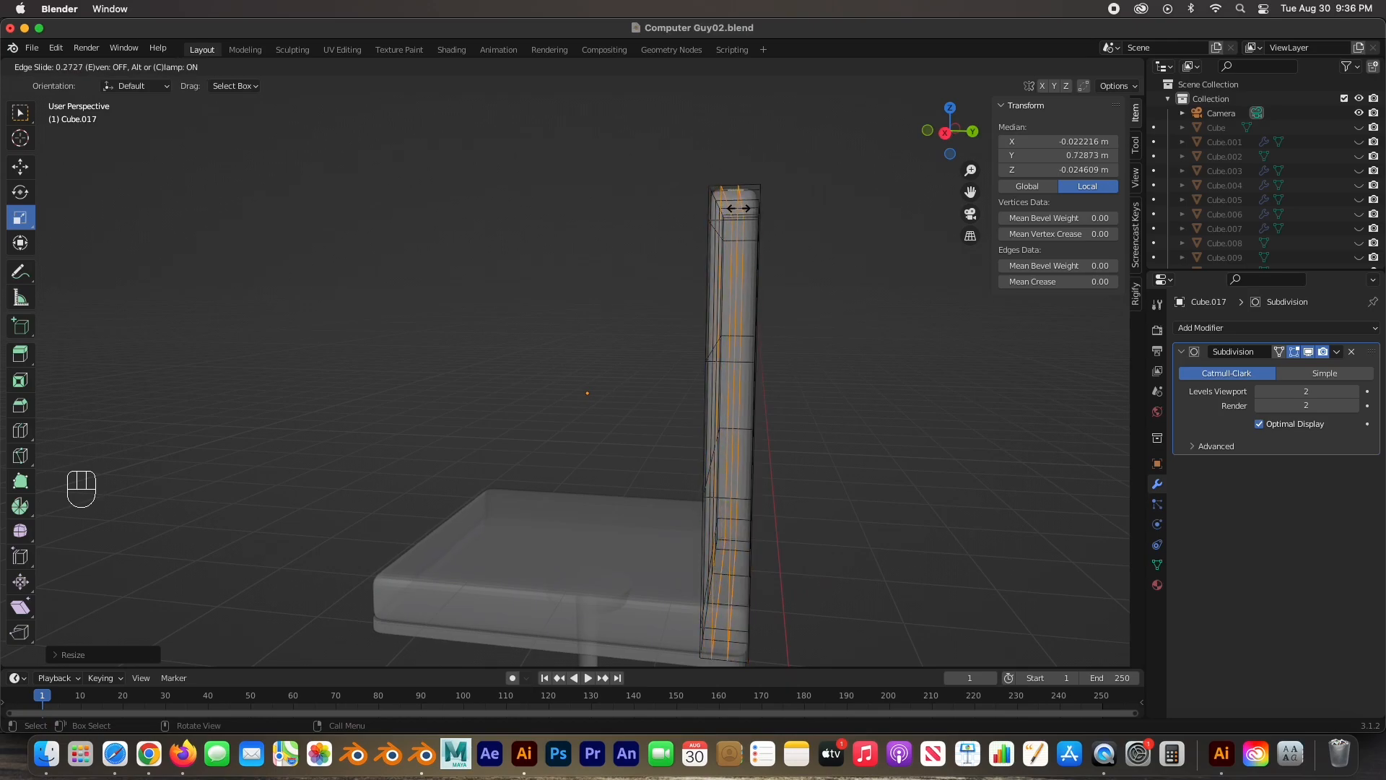
click(753, 247)
click(815, 271)
Step: In front view, select the horizontal vertex row below the backrest's top and lower it to about 0.62 m local Z
middle_drag(591, 275, 792, 278)
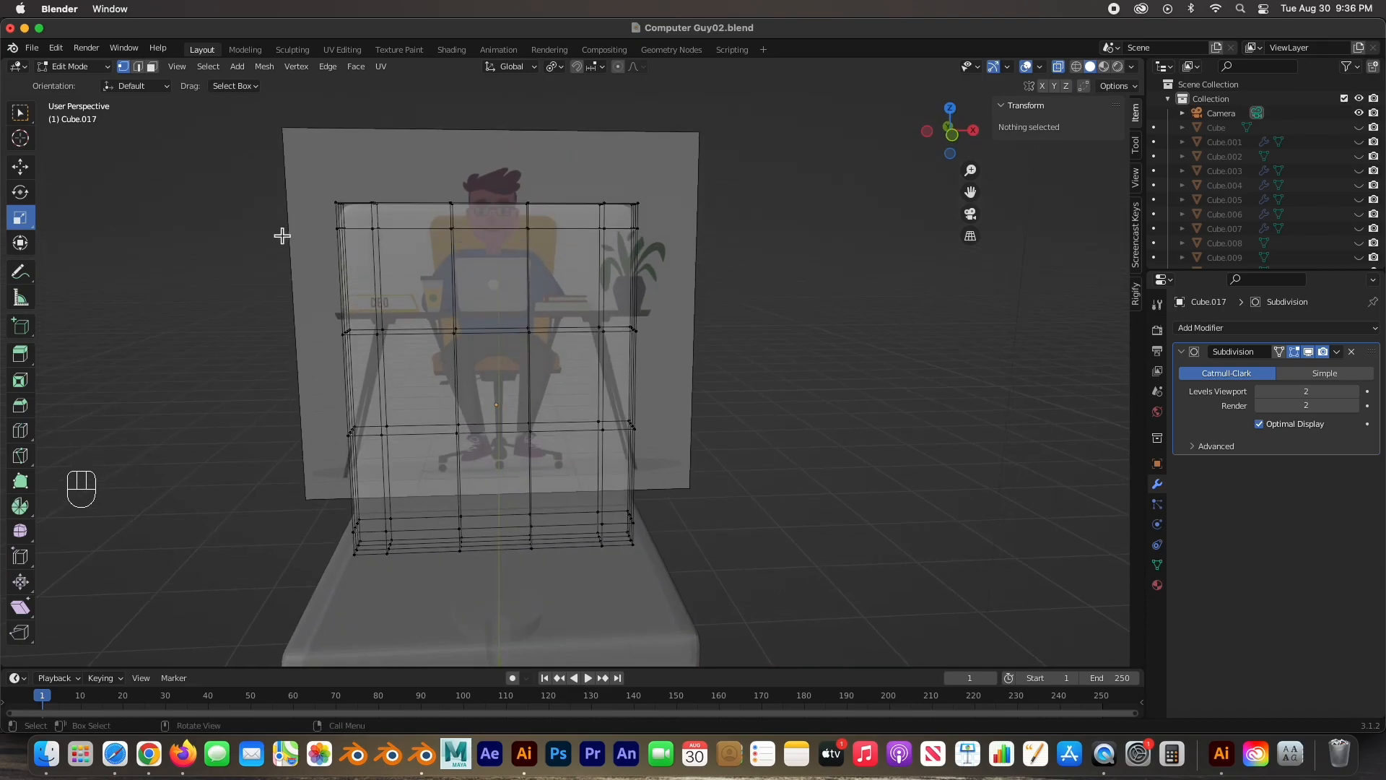
key(KP_1)
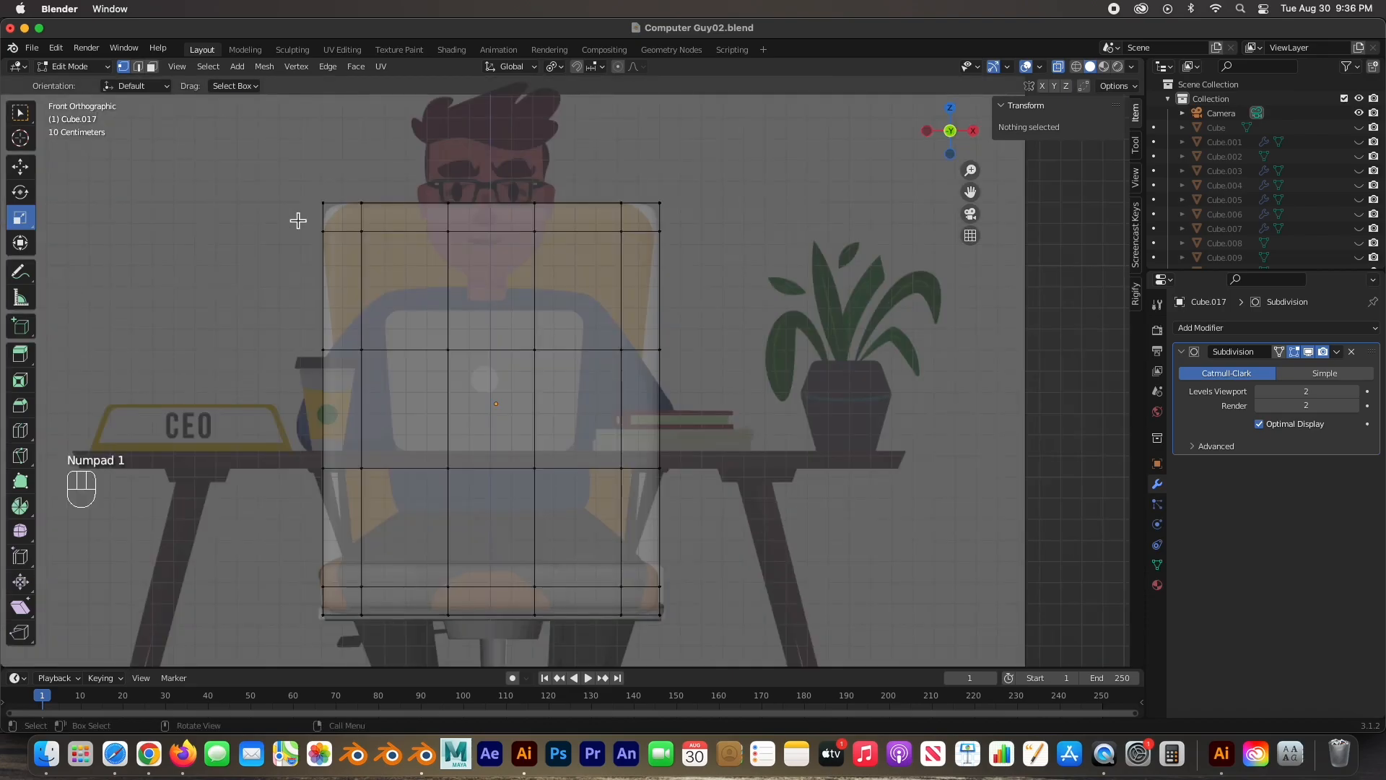
drag(310, 223, 809, 257)
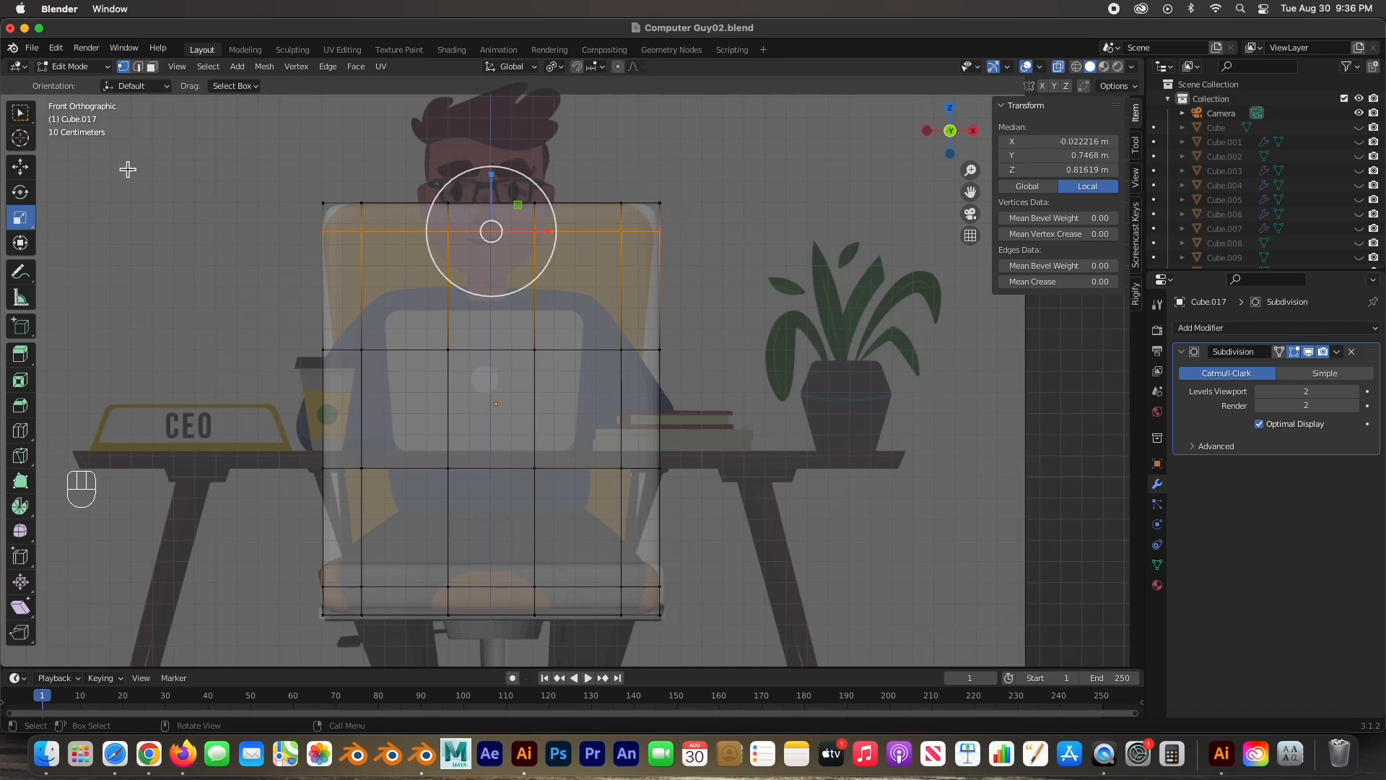
click(22, 116)
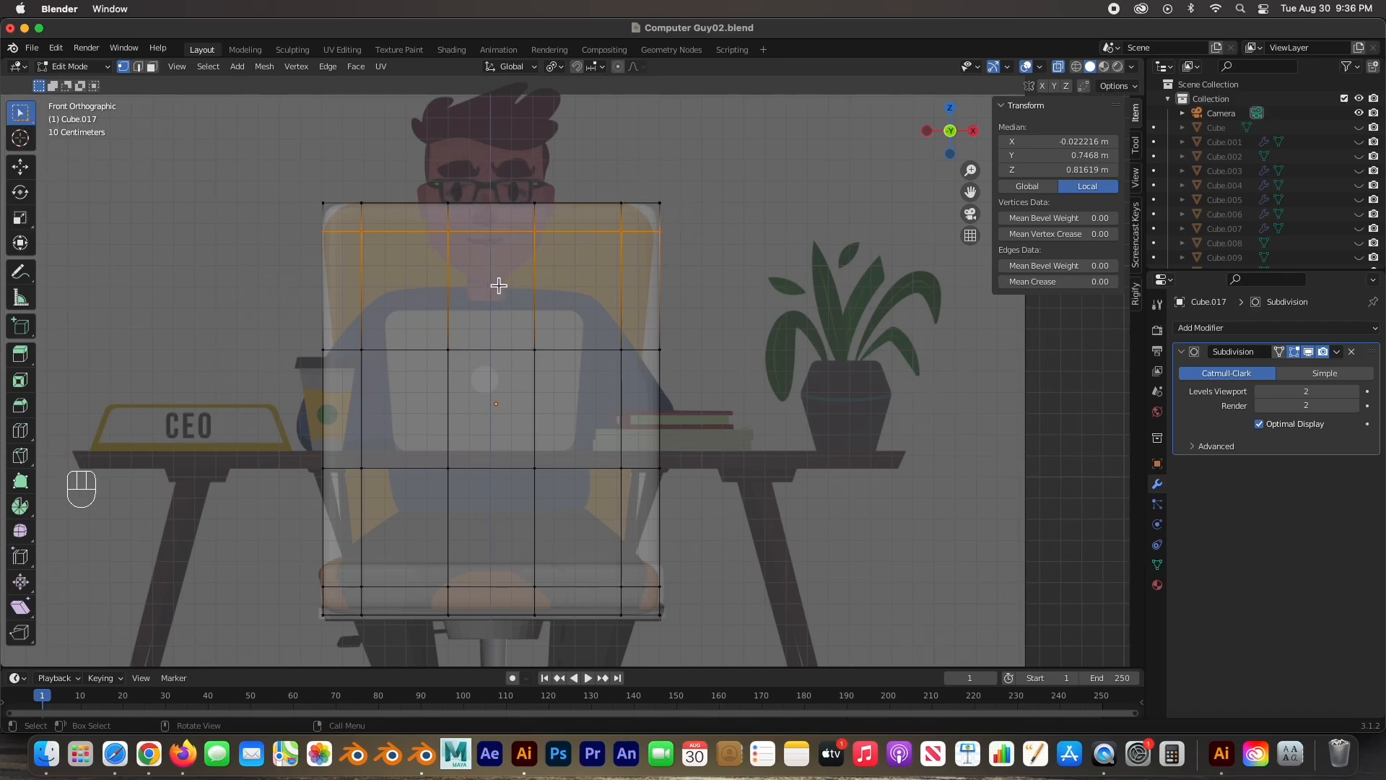
click(20, 167)
drag(495, 176, 492, 225)
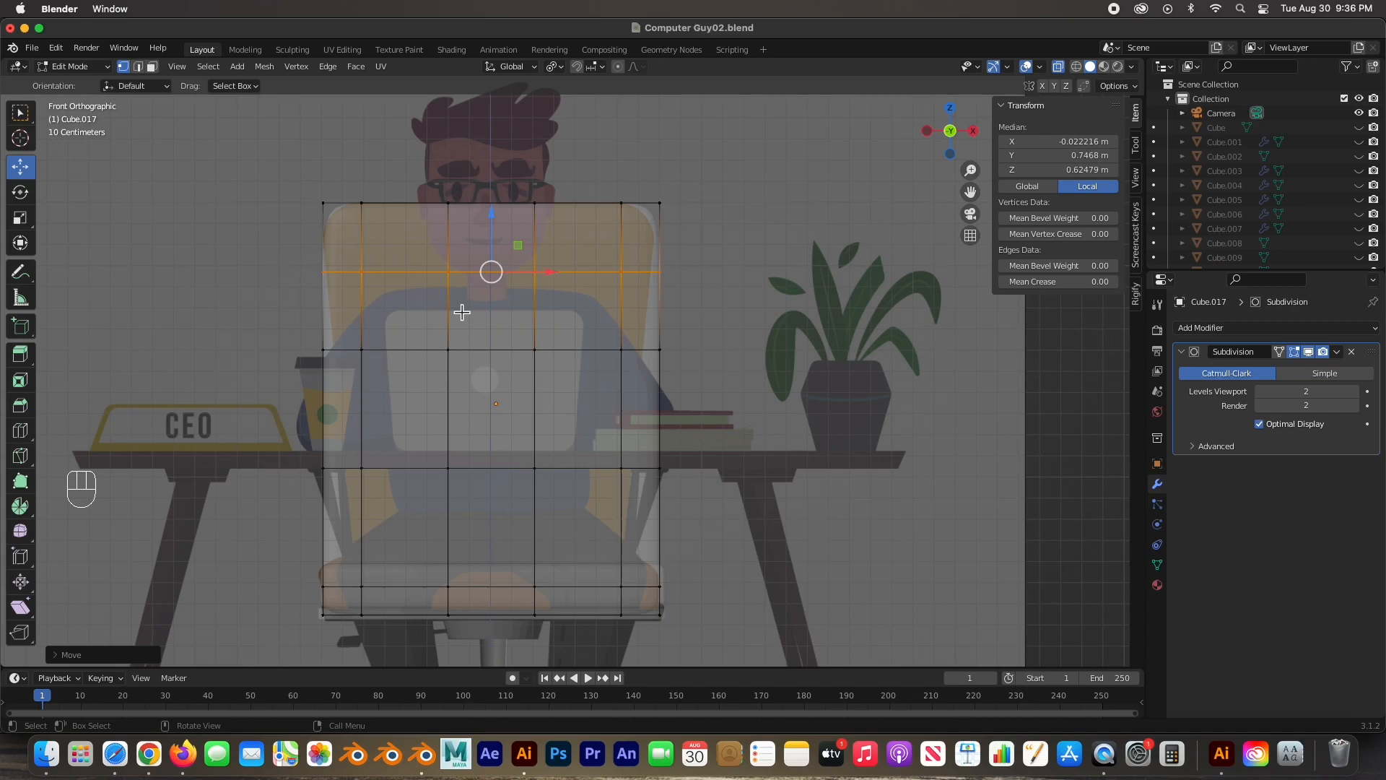
Step: Select the next horizontal vertex row down and scale it slightly inward along X to follow the reference backrest's taper
key(g)
key(z)
click(679, 377)
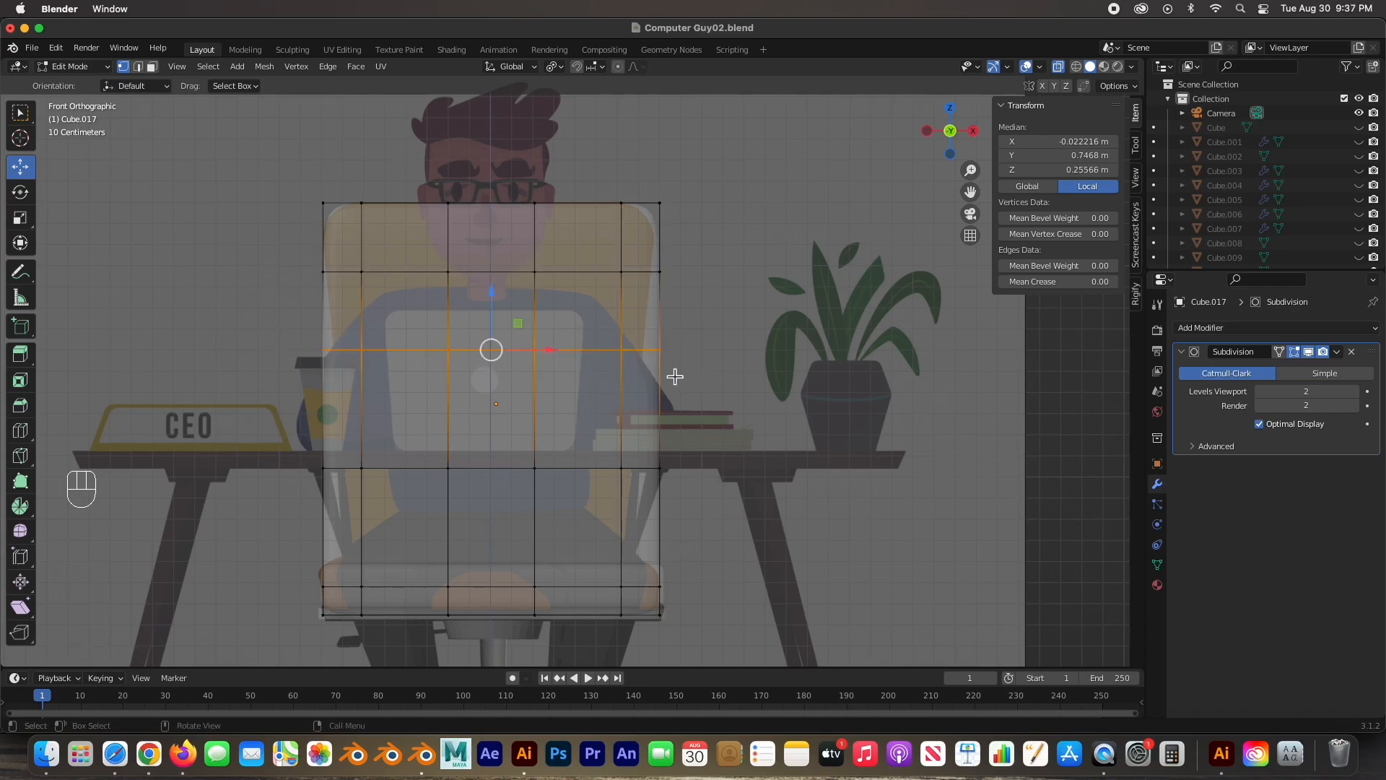
click(22, 216)
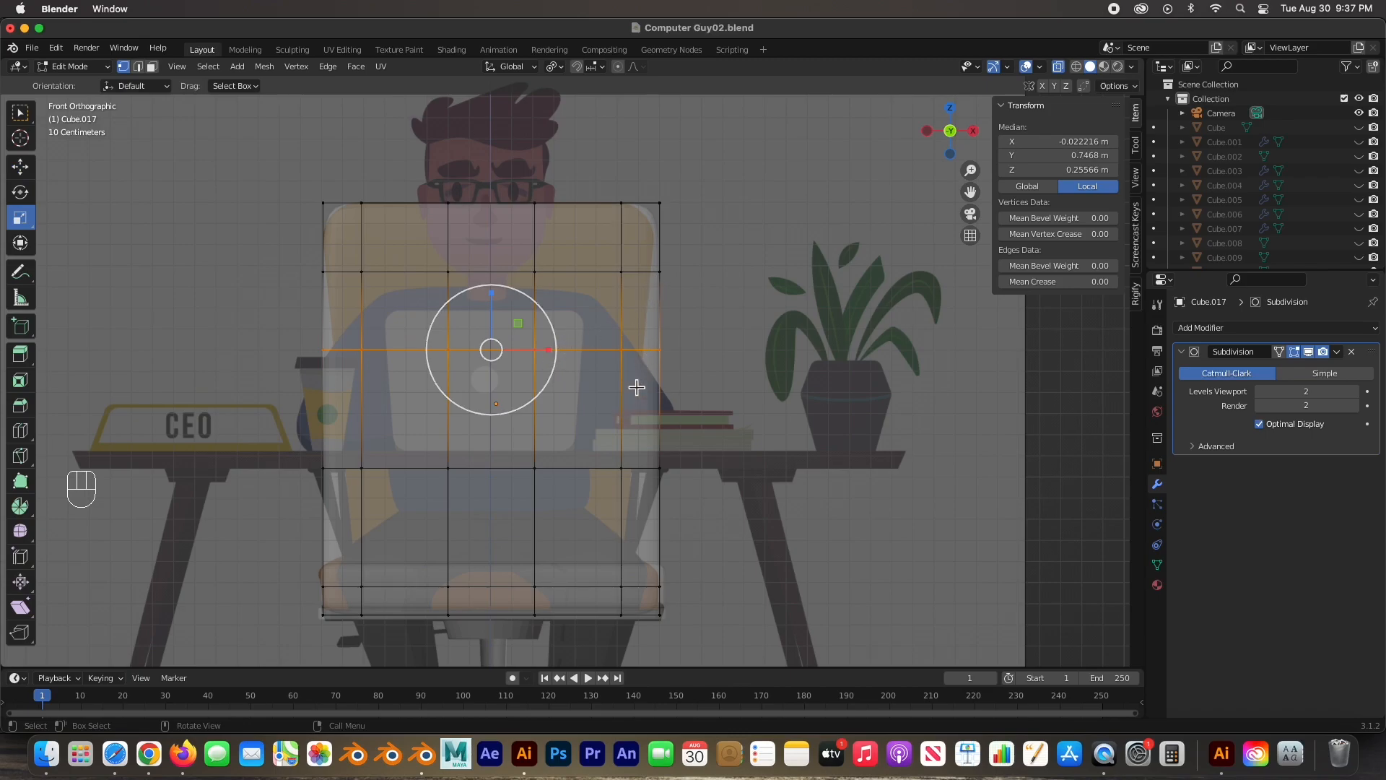
drag(549, 350, 546, 350)
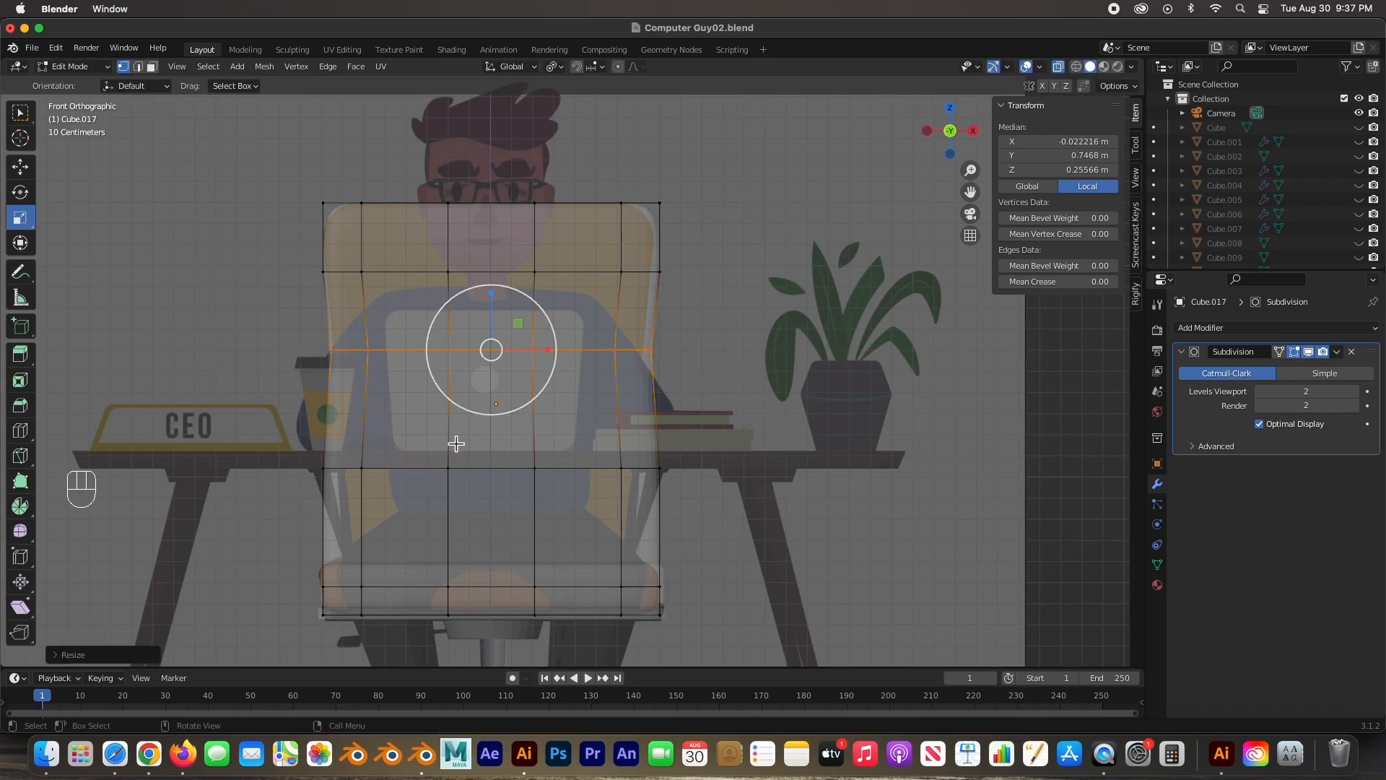
Step: Scale the backrest's lower horizontal vertex row and its bottom vertex rows inward along X to continue the taper, and leave mesh editing
alt+click(627, 478)
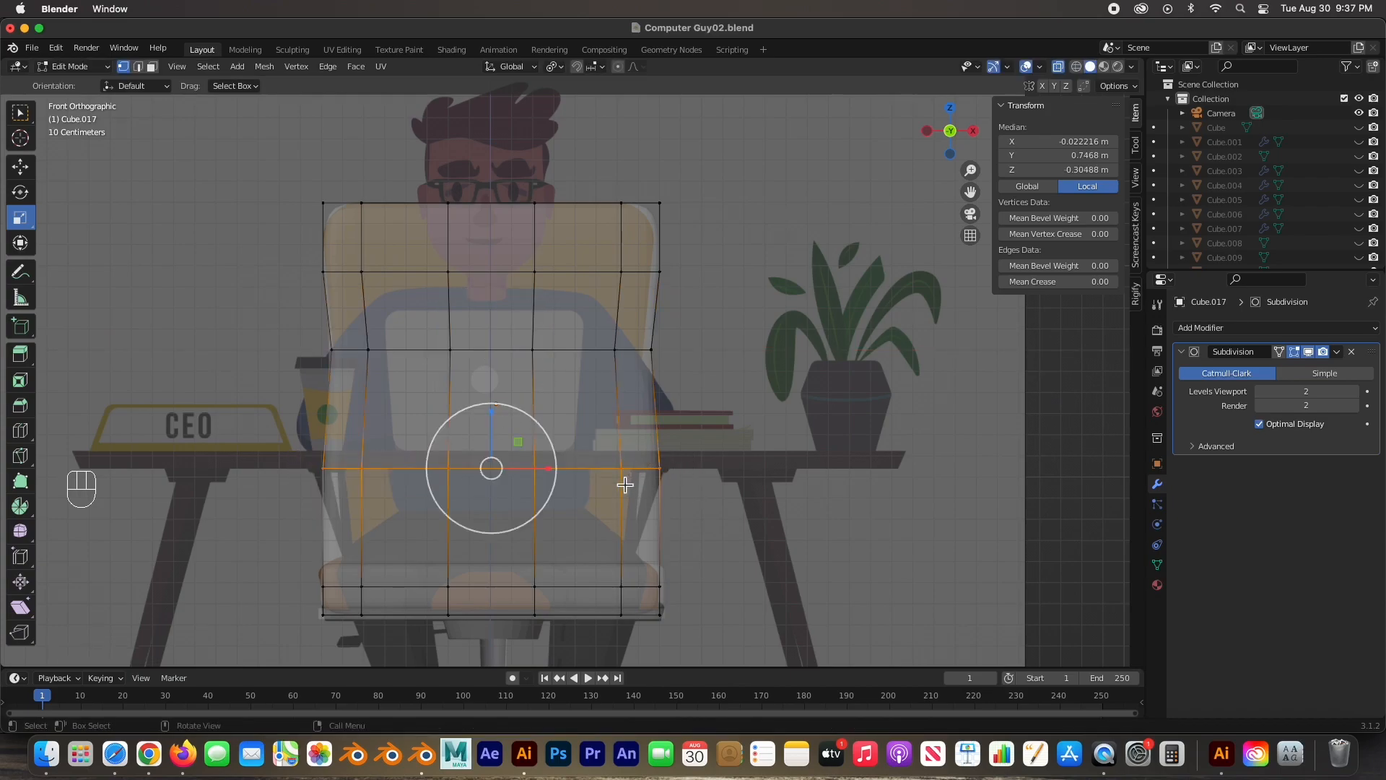
drag(552, 472, 530, 468)
drag(297, 568, 675, 637)
drag(548, 604, 527, 605)
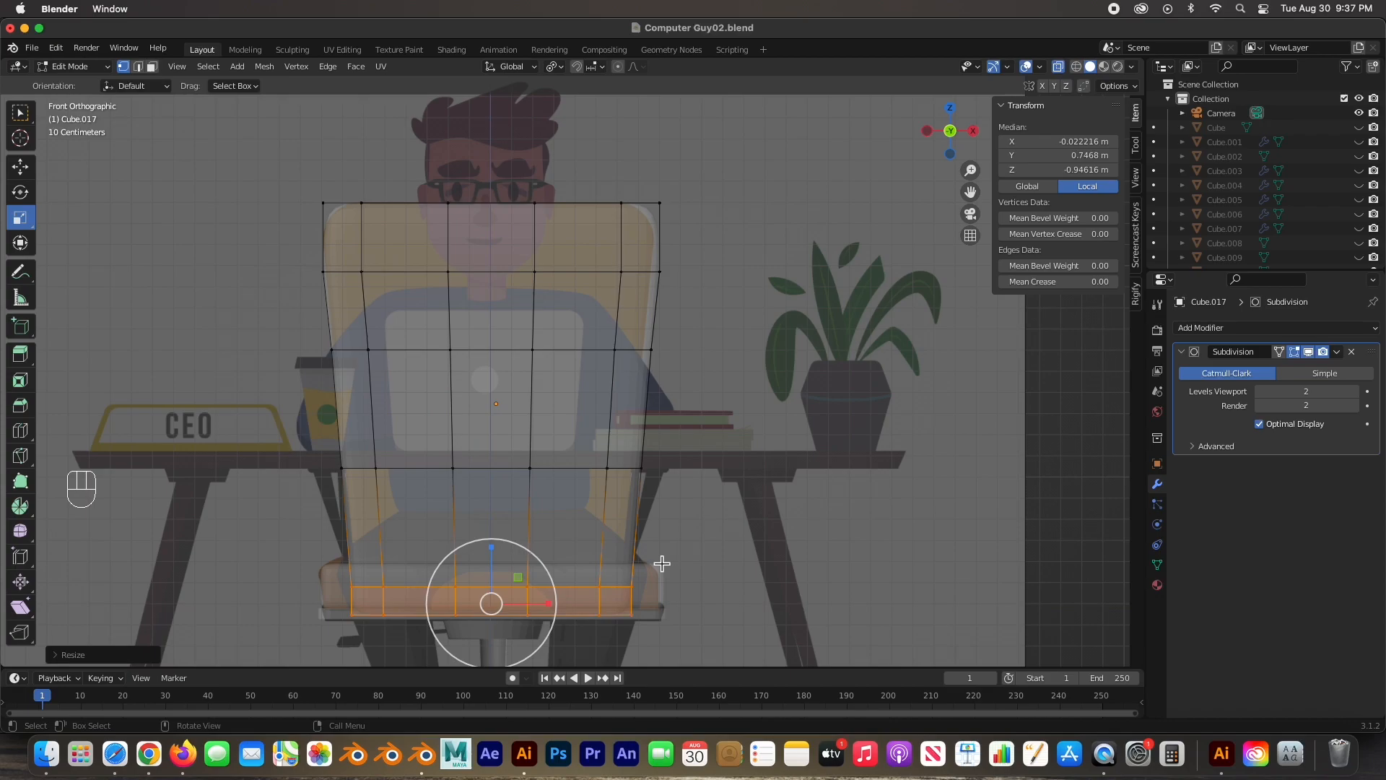
key(KP_7)
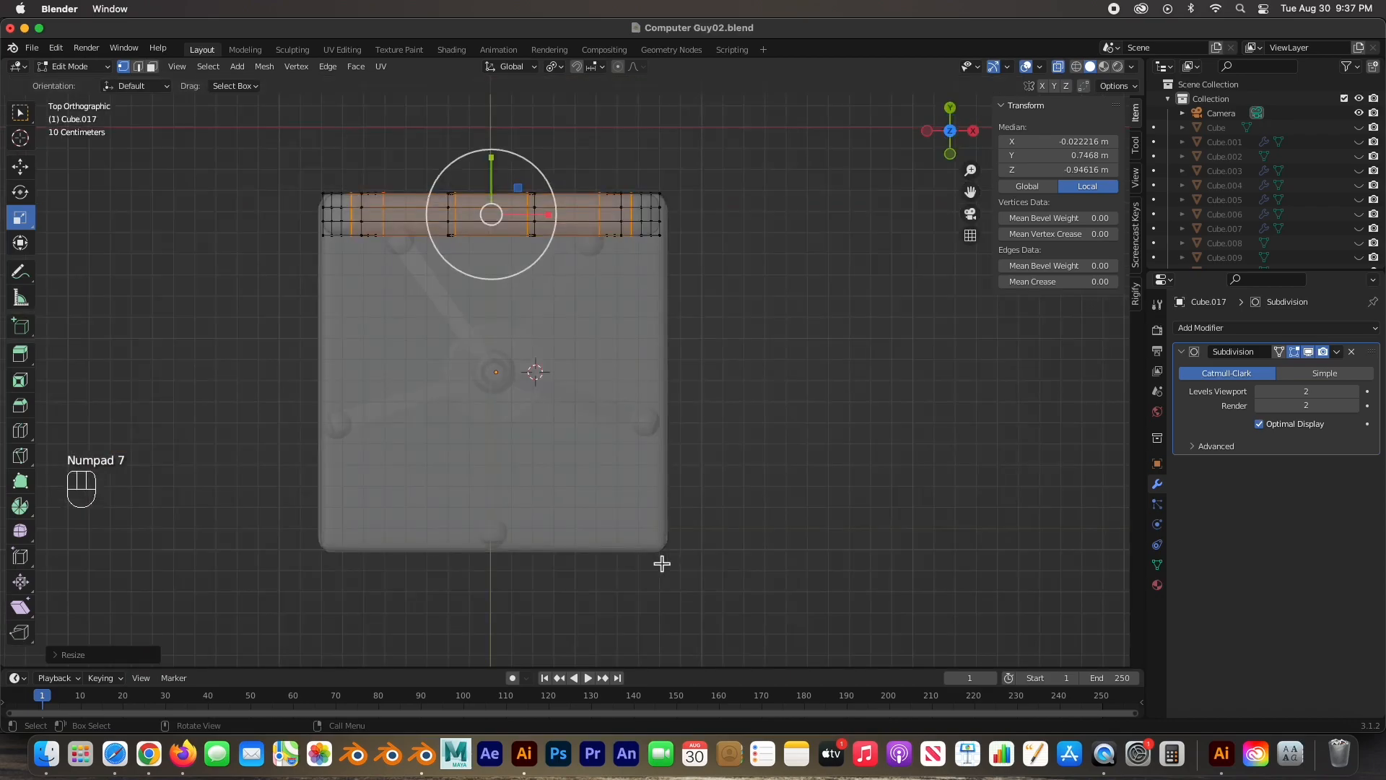
click(542, 422)
key(Tab)
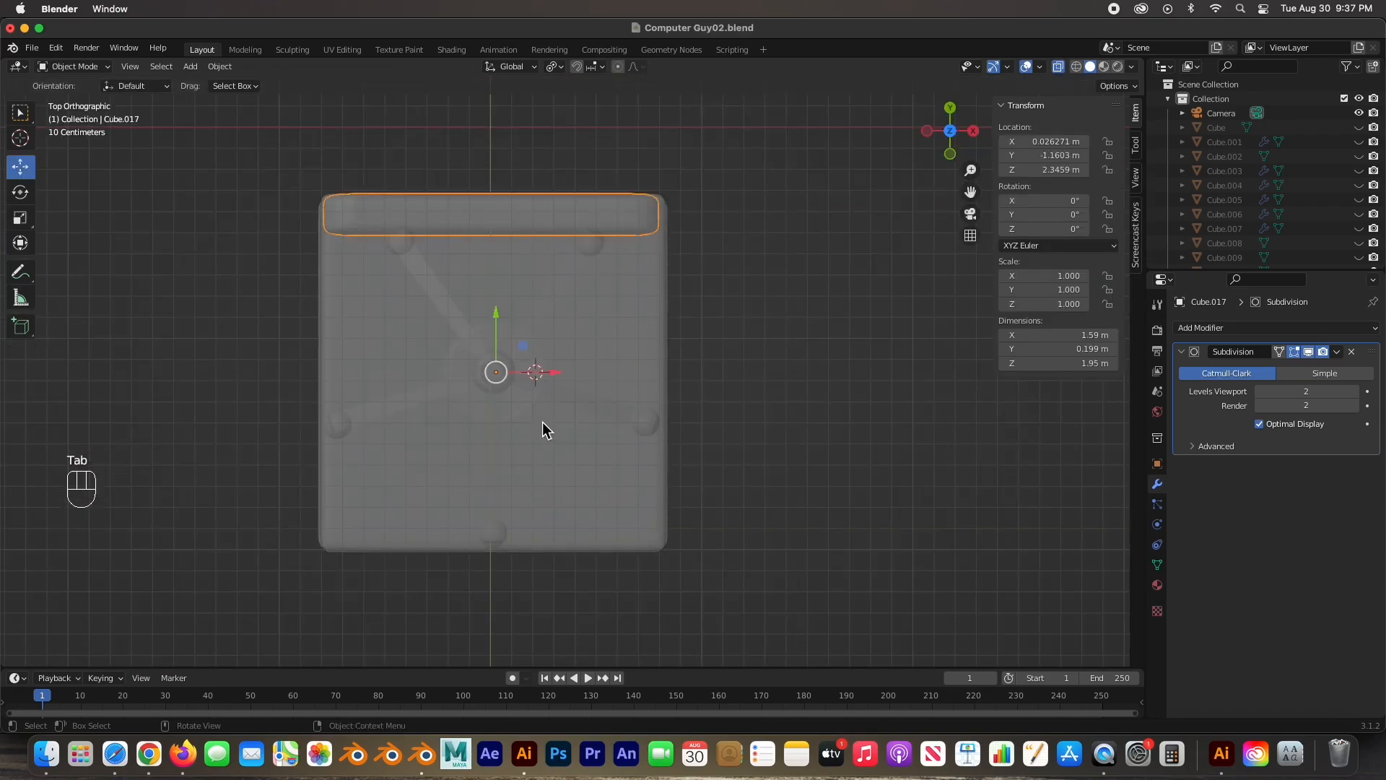
Step: Edit the seat cushion's mesh, select the vertices along its rear edge, and scale them inward along X
click(547, 426)
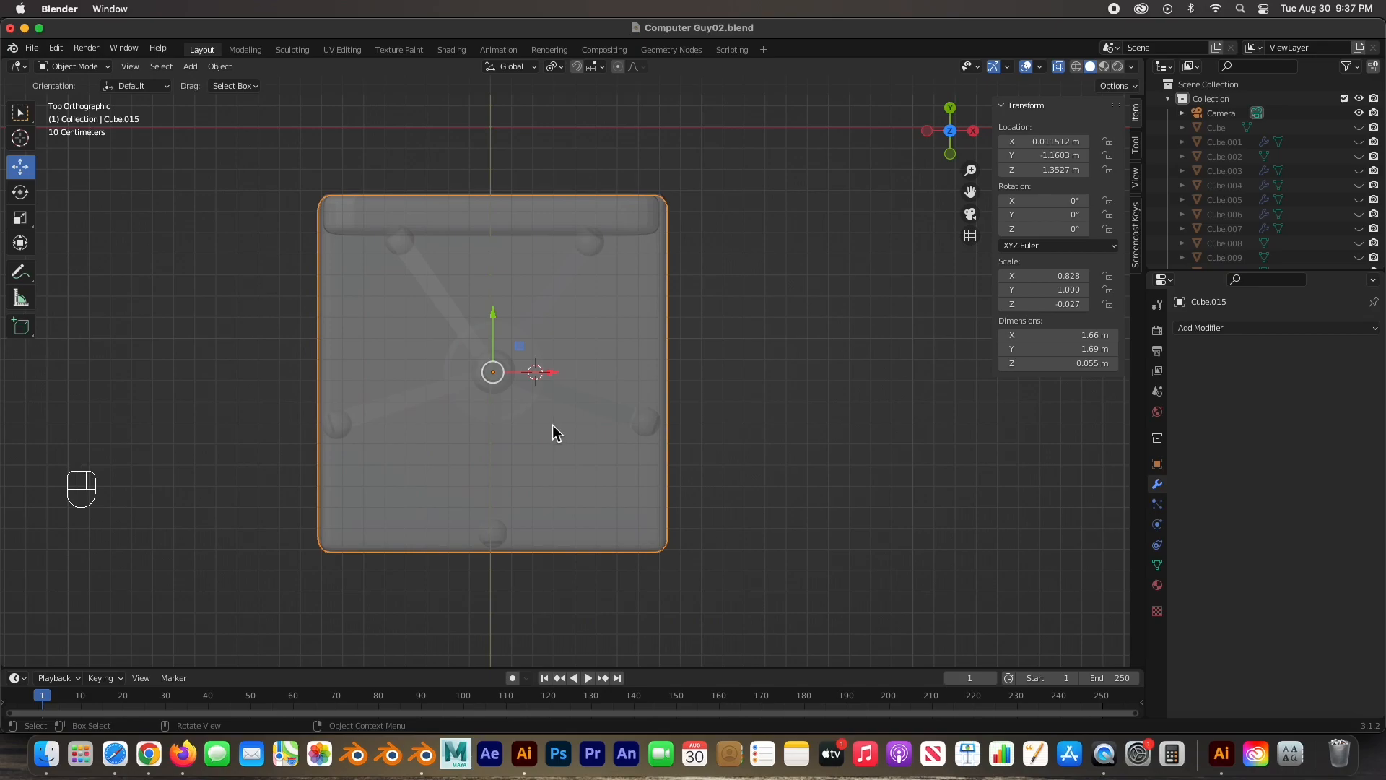
middle_drag(554, 426, 551, 344)
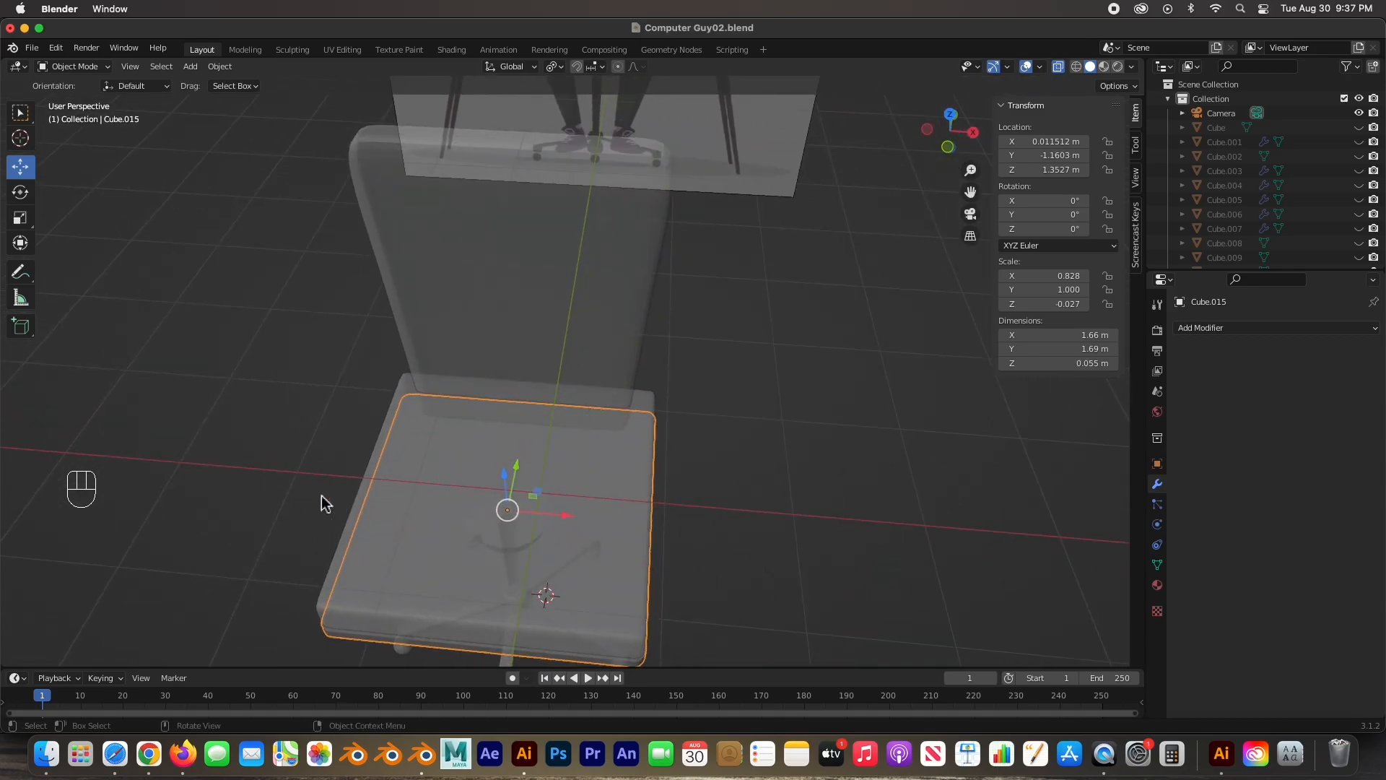
click(377, 457)
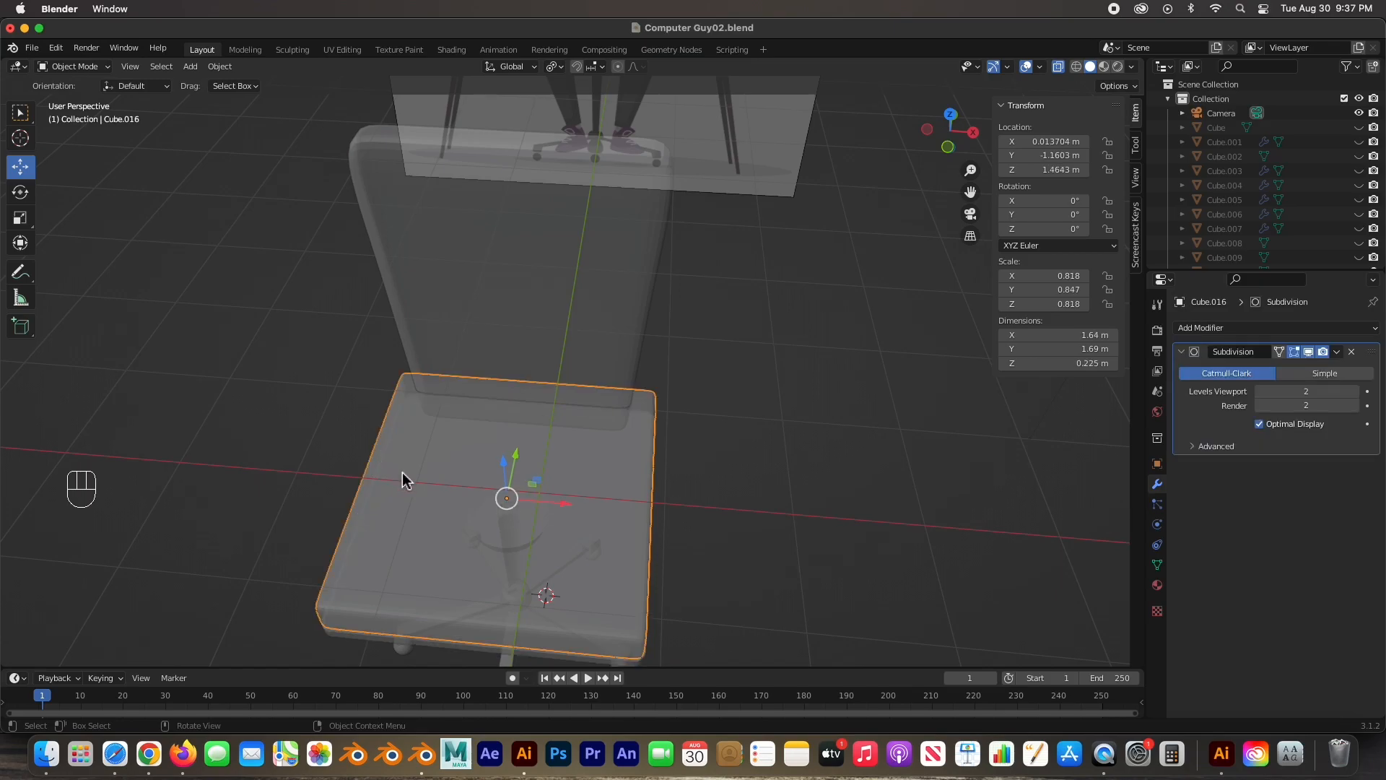
key(Tab)
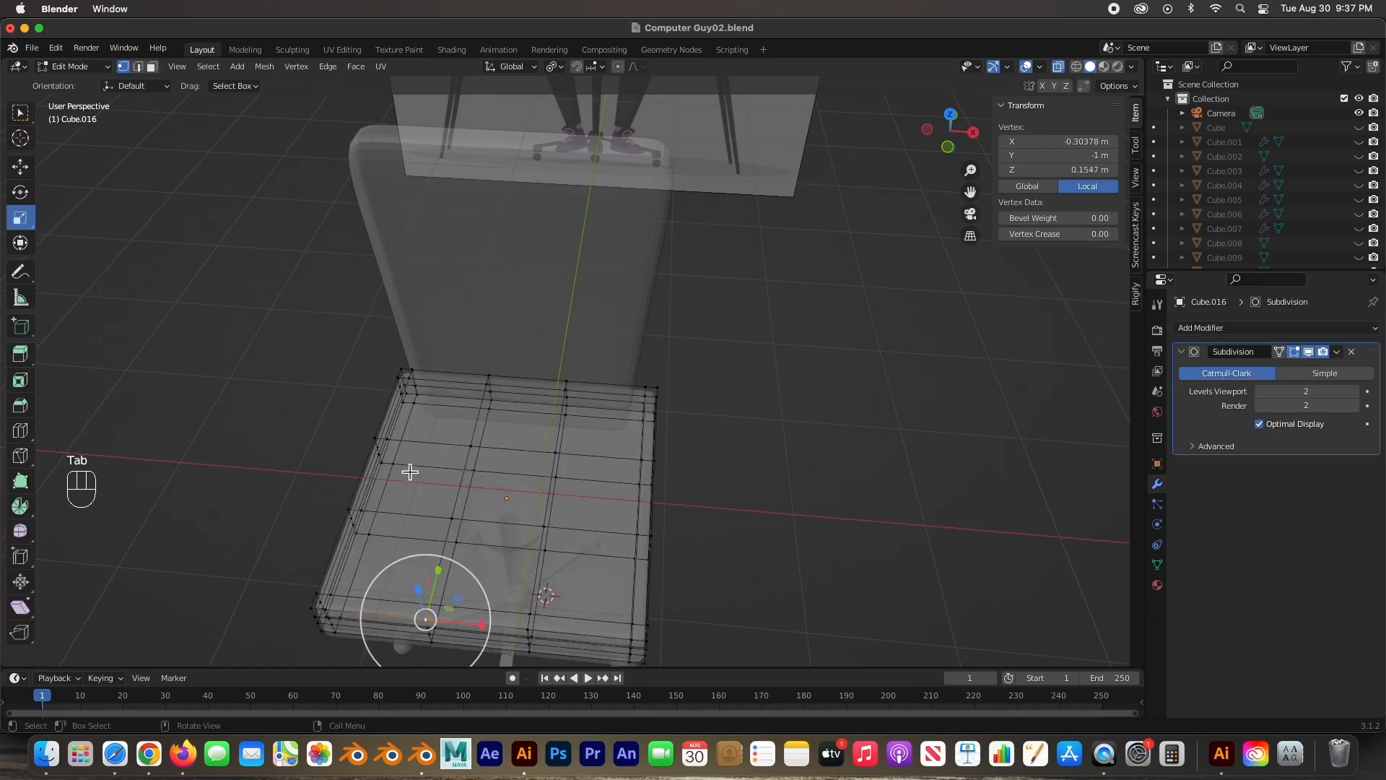
drag(338, 337, 730, 433)
middle_drag(660, 461, 686, 516)
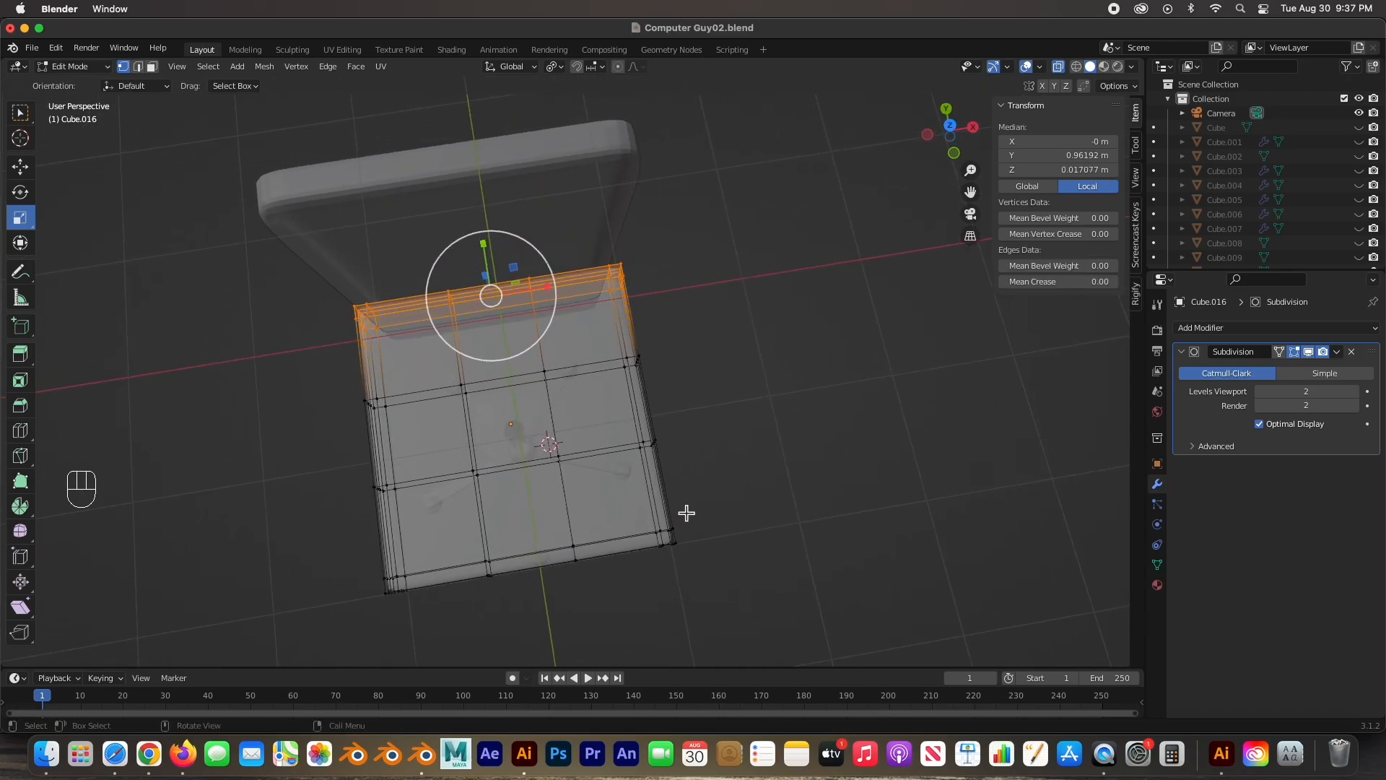
mouse_move(589, 390)
middle_down()
mouse_move(557, 328)
mouse_move(577, 396)
middle_up()
drag(581, 397, 569, 393)
Step: Select the cushion's next vertex row forward of the rear edge and scale it along X to smooth the side taper, and leave mesh editing
drag(355, 436, 735, 480)
drag(565, 464, 562, 463)
middle_drag(437, 521, 440, 572)
key(KP_7)
drag(547, 427, 547, 426)
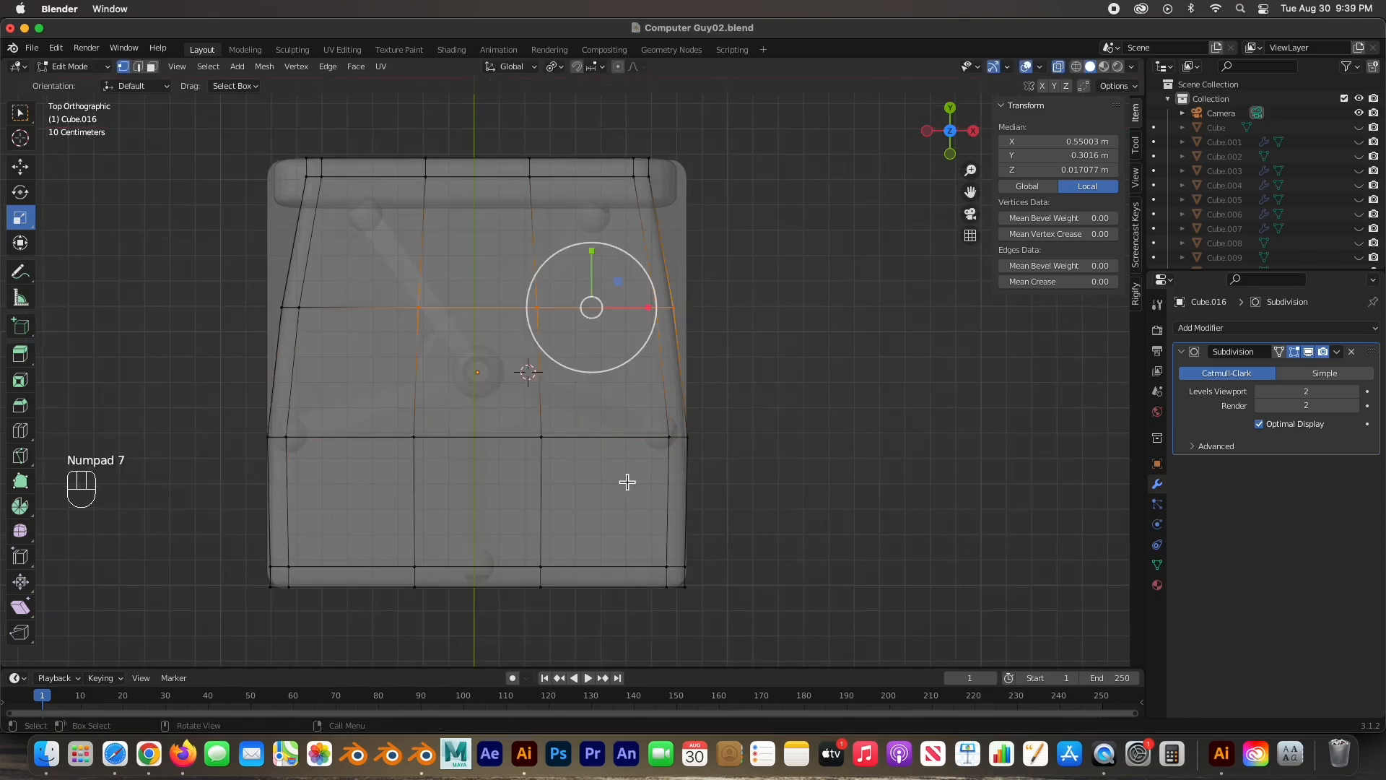
drag(254, 268, 817, 375)
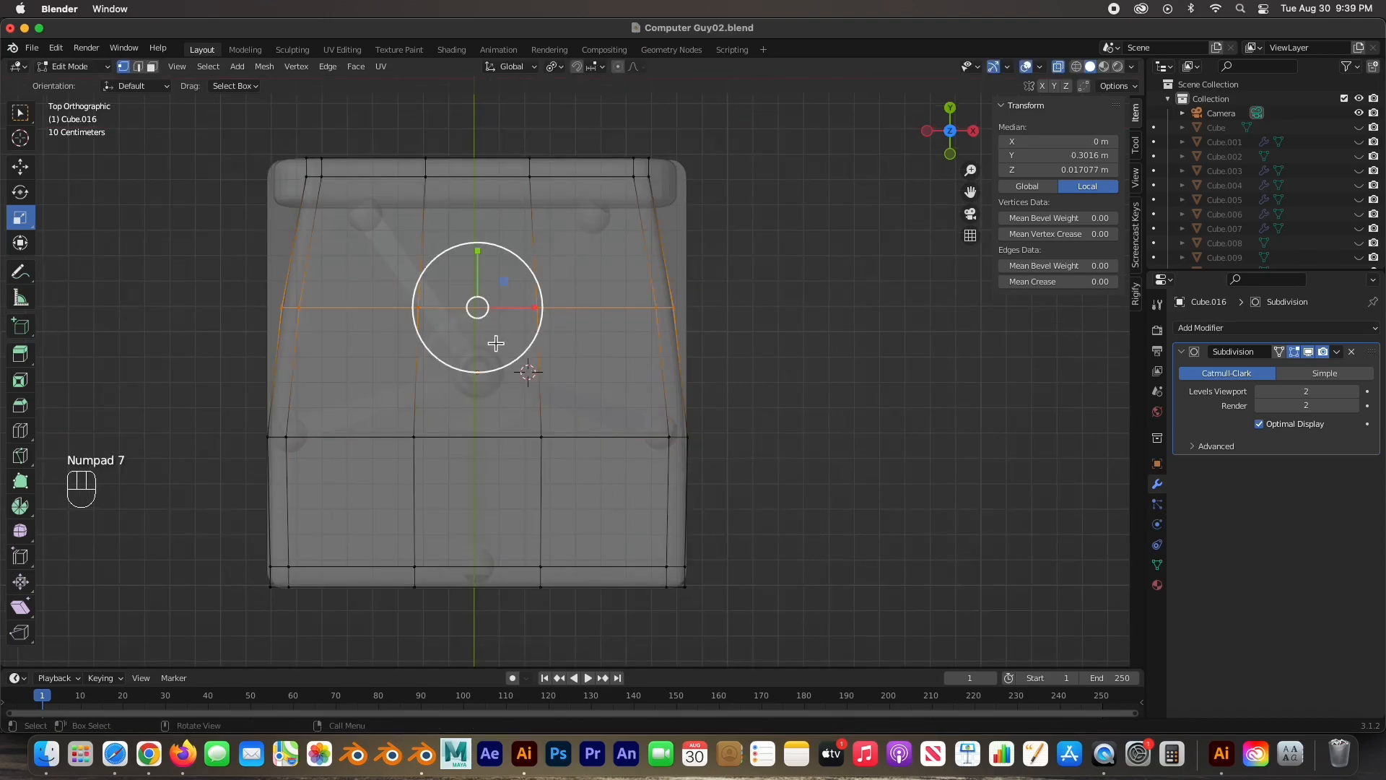
drag(535, 309, 537, 305)
key(Tab)
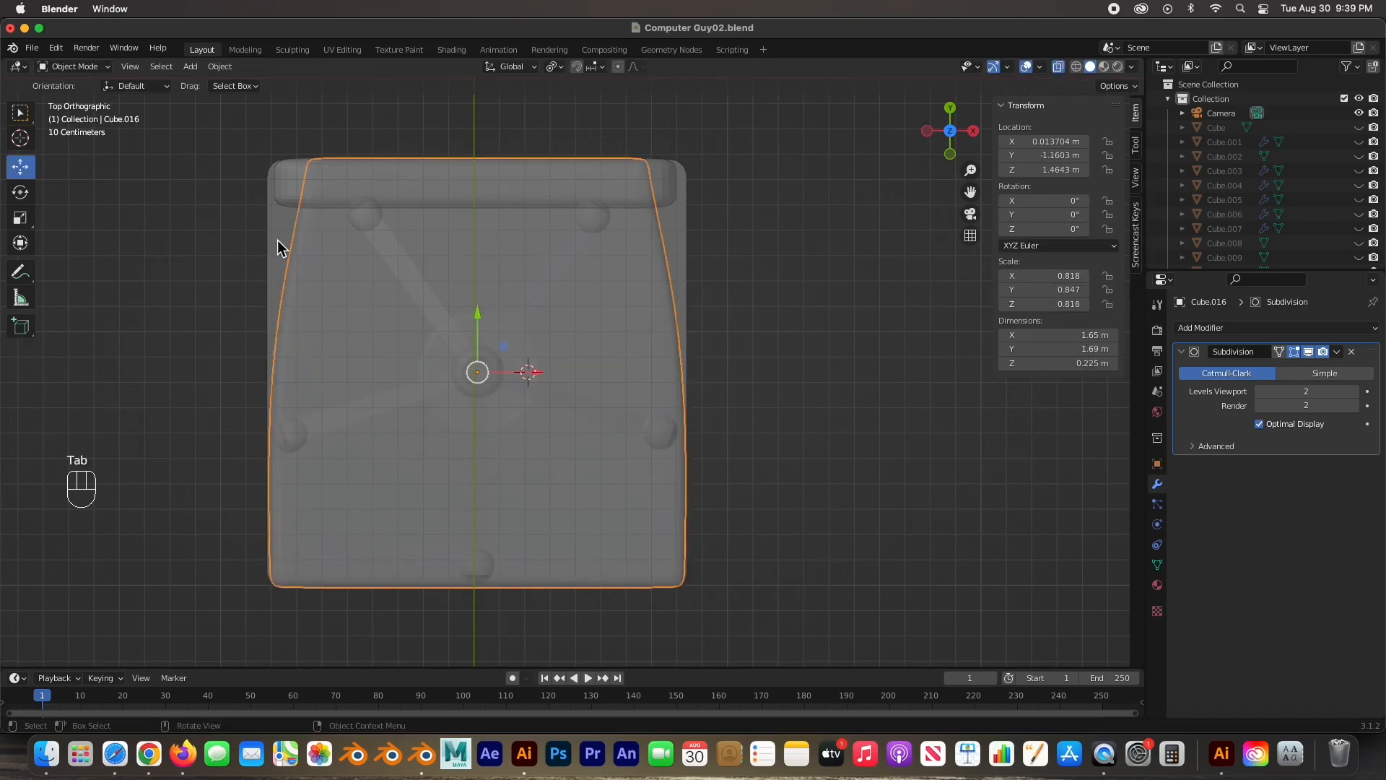
Step: Edit the thin base plate under the cushion and scale its rear vertices inward along X to match the cushion's taper
click(280, 250)
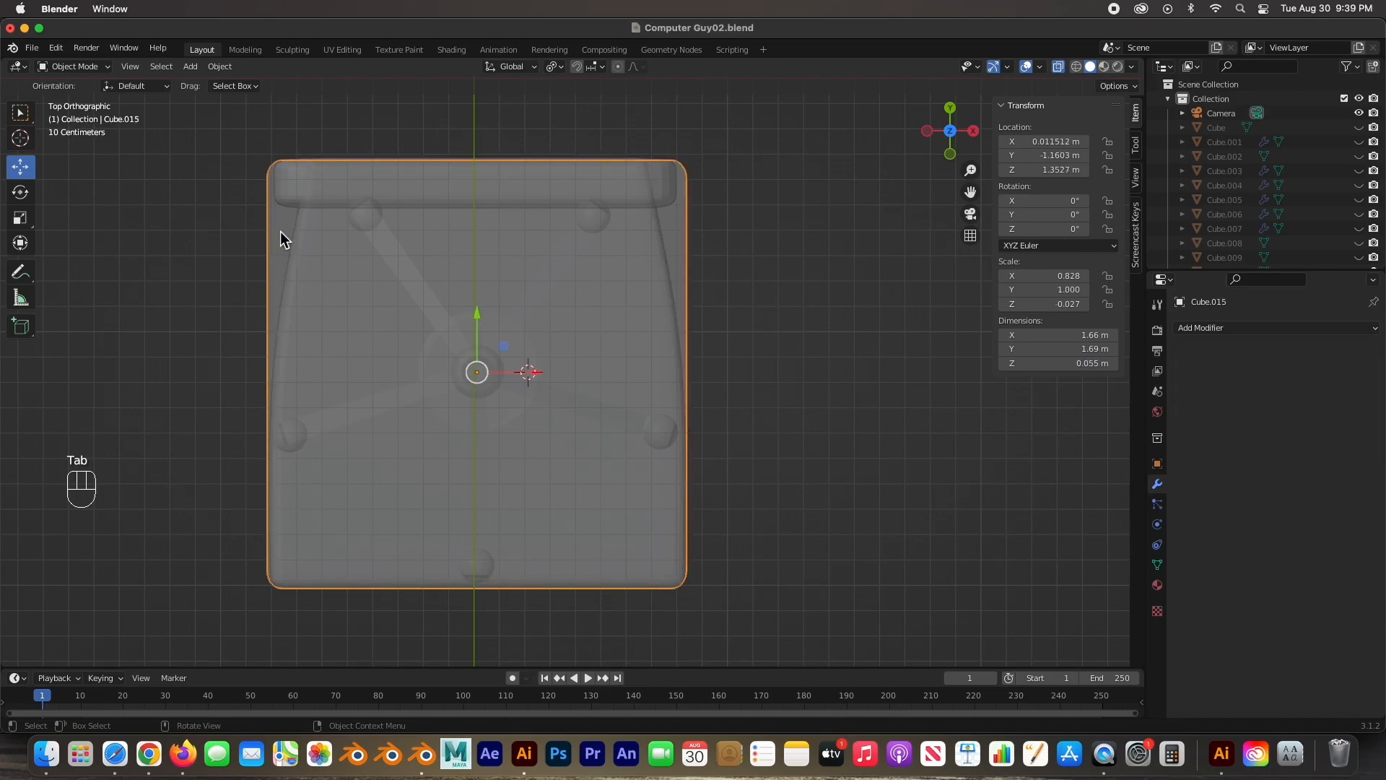
key(Tab)
drag(236, 122, 798, 212)
drag(534, 167, 523, 166)
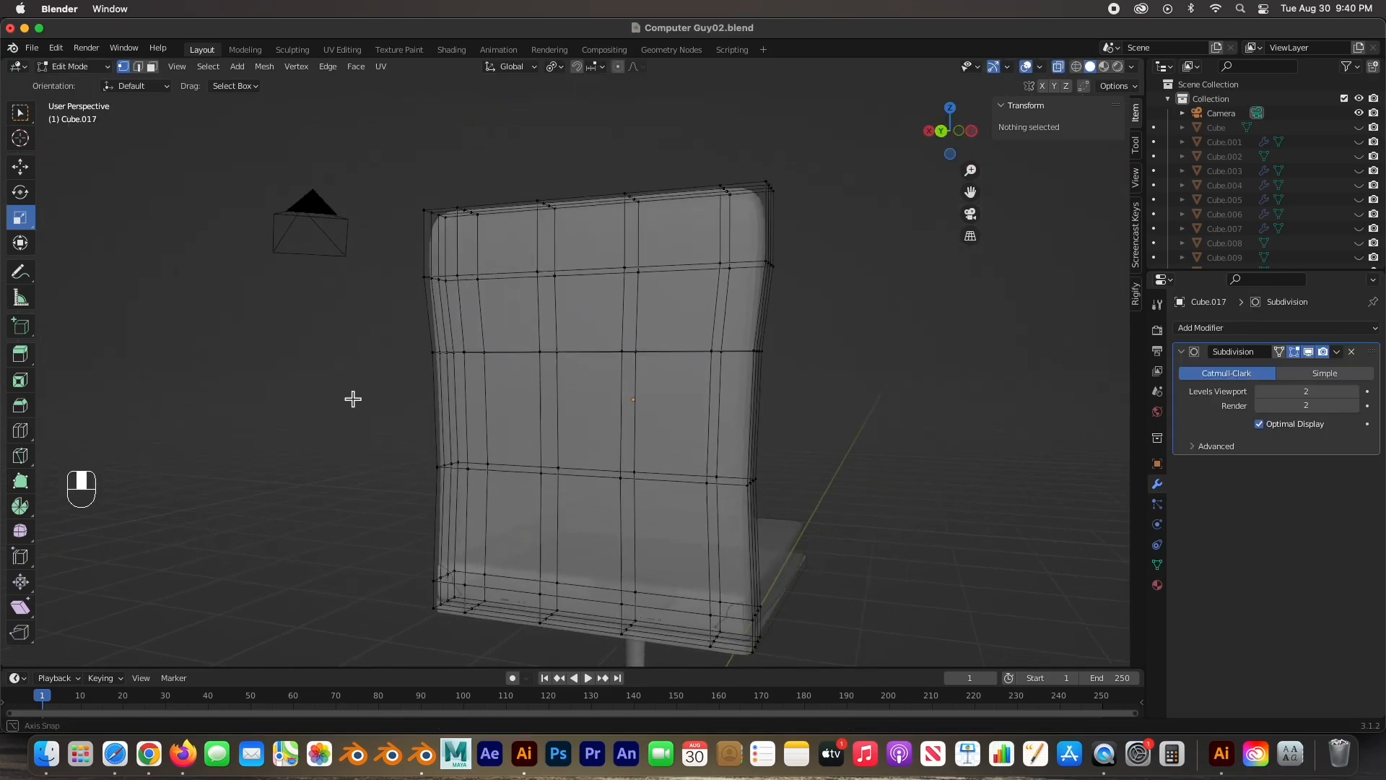
Step: In right view, move the backrest object slightly forward to Y -1.1644 m and raise it to Z 2.5428 m
middle_drag(350, 397, 888, 238)
key(Tab)
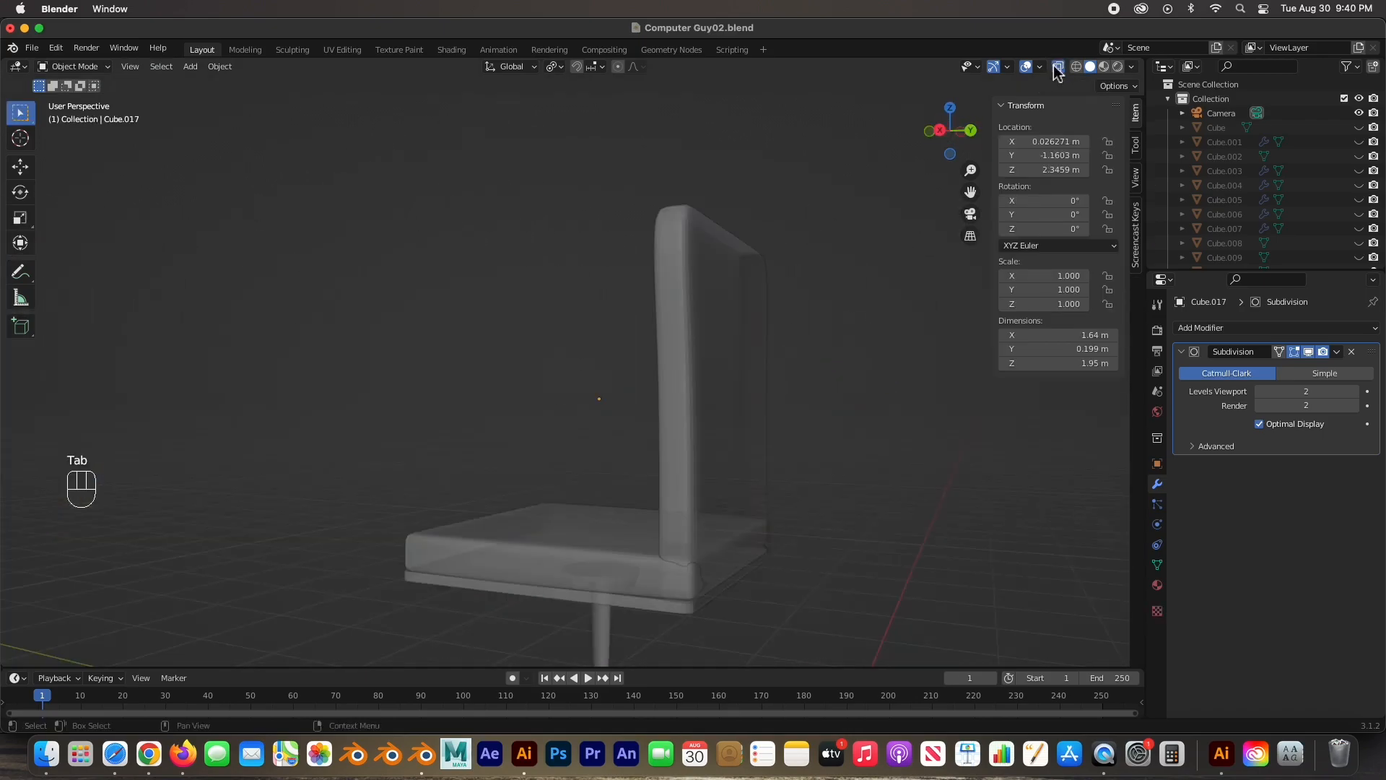
click(771, 338)
middle_drag(569, 390, 517, 391)
mouse_move(636, 404)
mouse_down()
mouse_move(652, 405)
mouse_move(633, 402)
mouse_up()
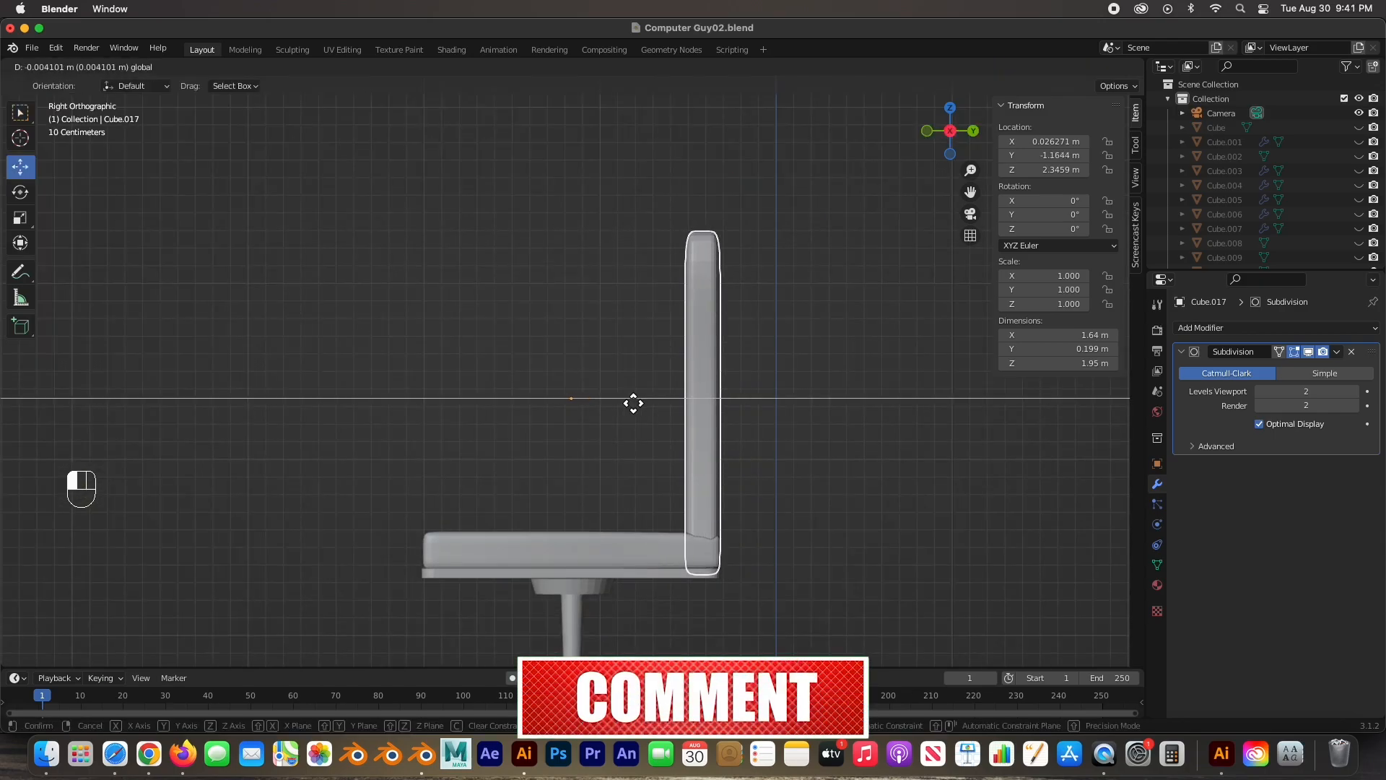
drag(575, 364, 579, 327)
click(525, 426)
middle_drag(525, 426, 711, 438)
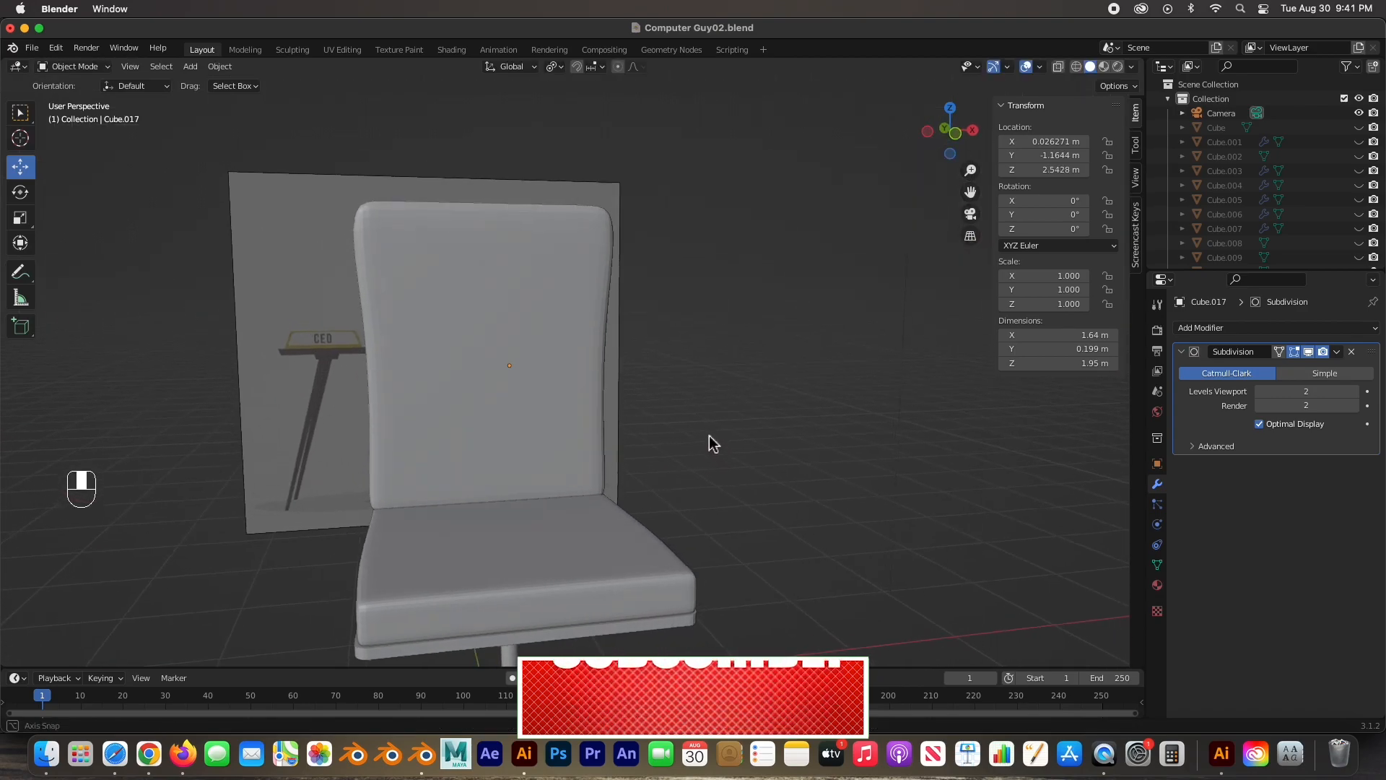
Step: In front view, select the backrest's upper four vertex rows and lower them about 0.18 m to match the reference, then leave mesh editing
middle_drag(711, 438, 671, 438)
key(Tab)
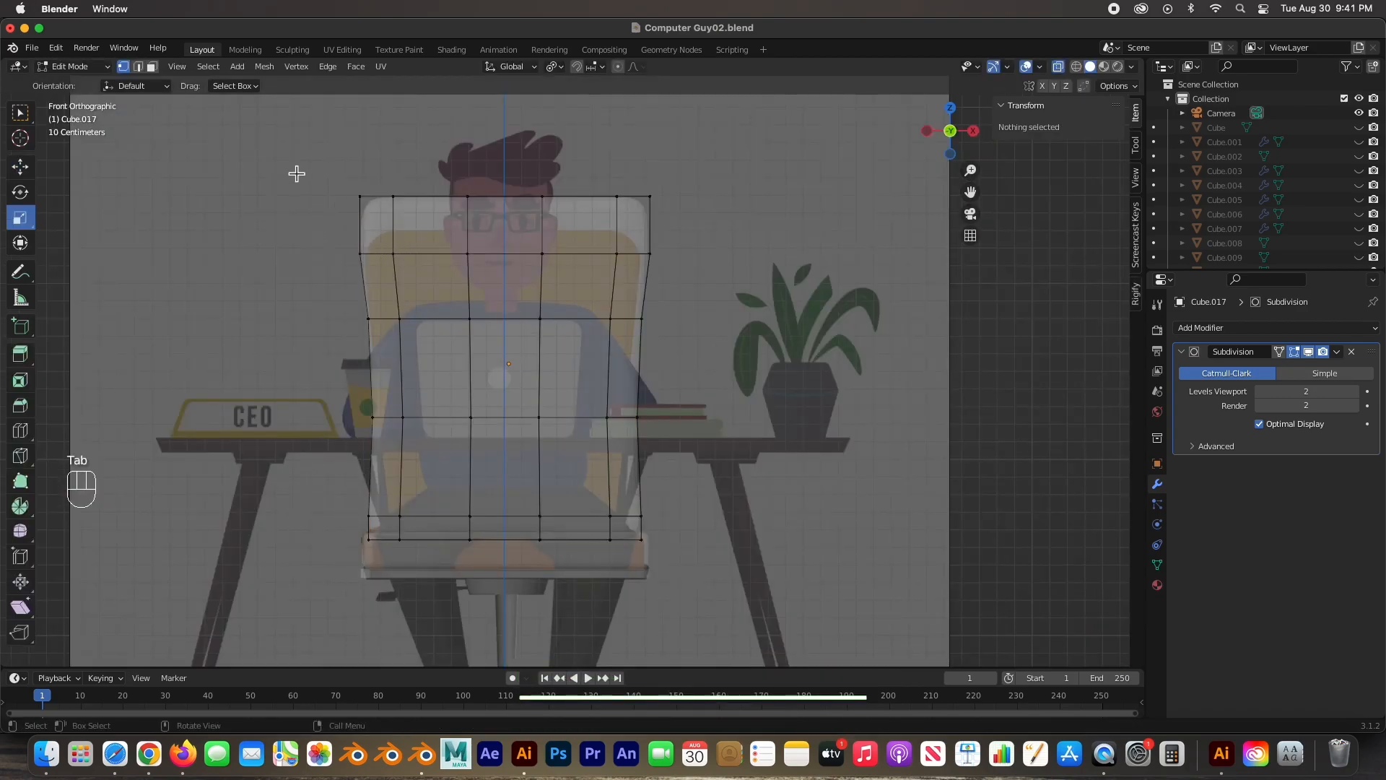
drag(296, 173, 699, 449)
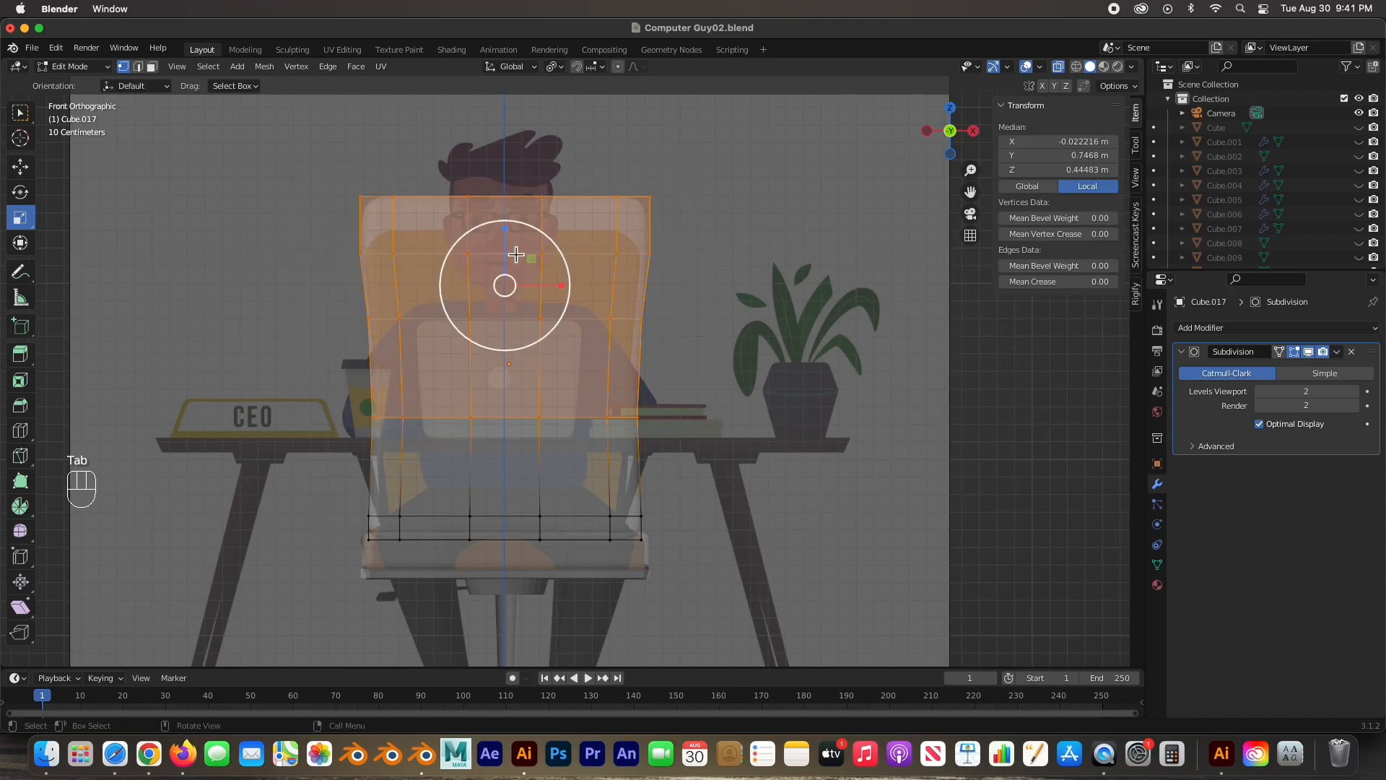
click(21, 167)
drag(514, 233, 507, 263)
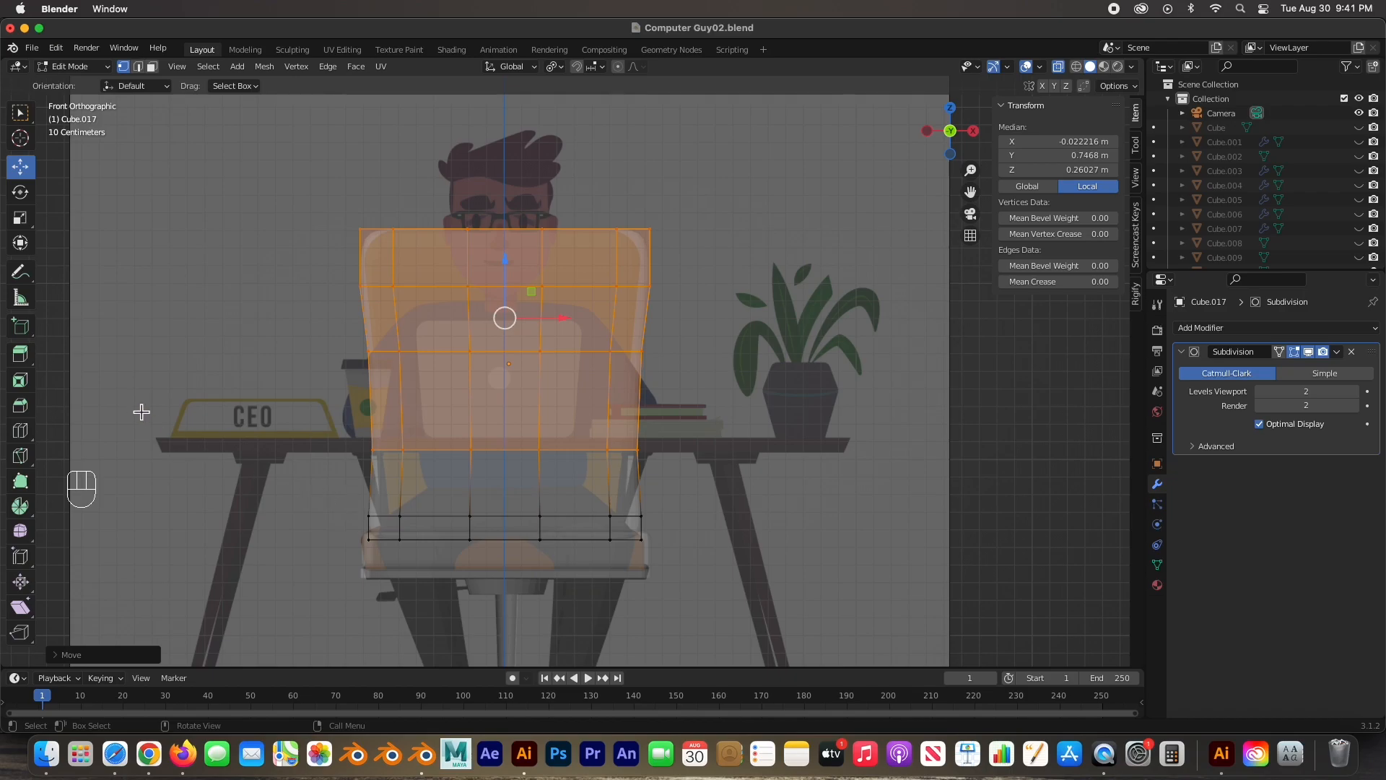
click(774, 453)
middle_drag(919, 503, 501, 429)
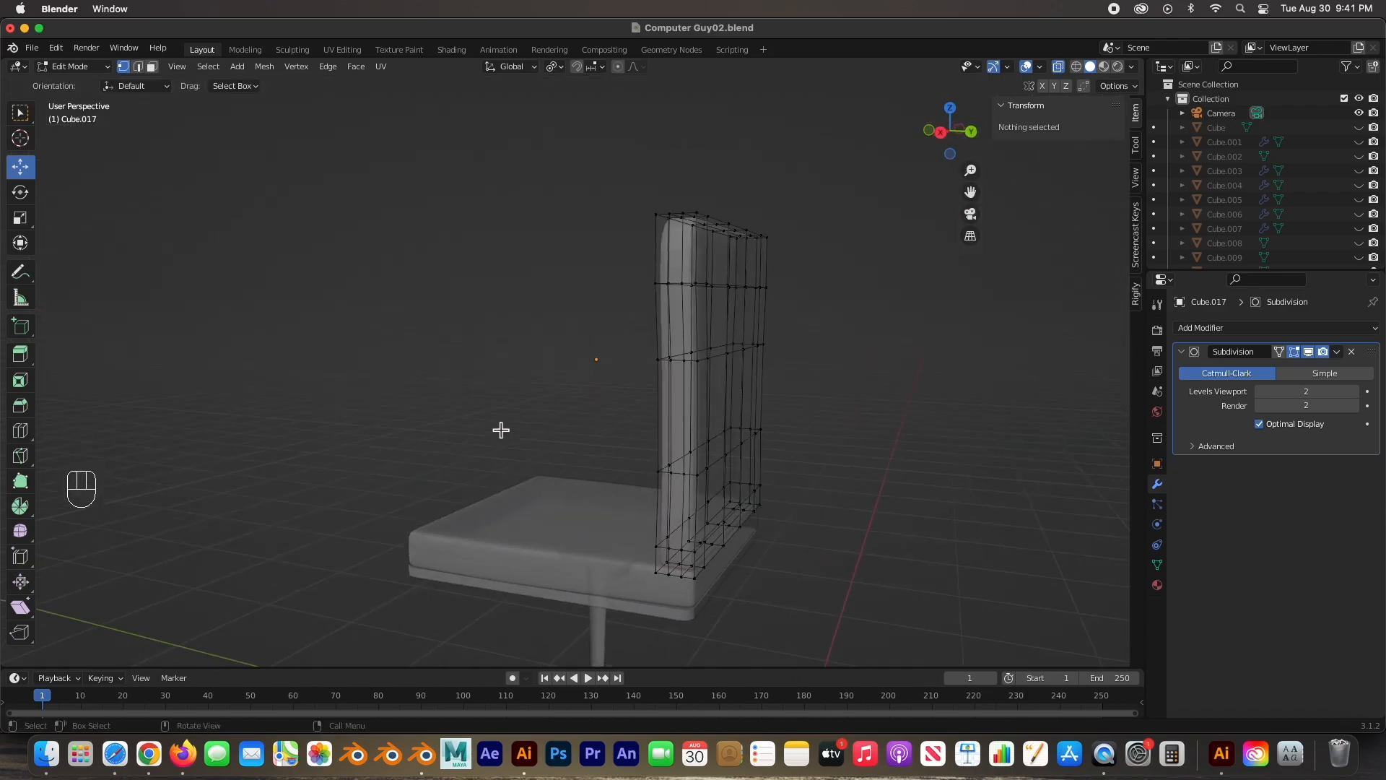
key(Tab)
click(565, 437)
Step: Add a new mesh cube to the scene in front view for the chair's armrest
middle_drag(563, 436, 640, 501)
middle_drag(770, 517, 818, 522)
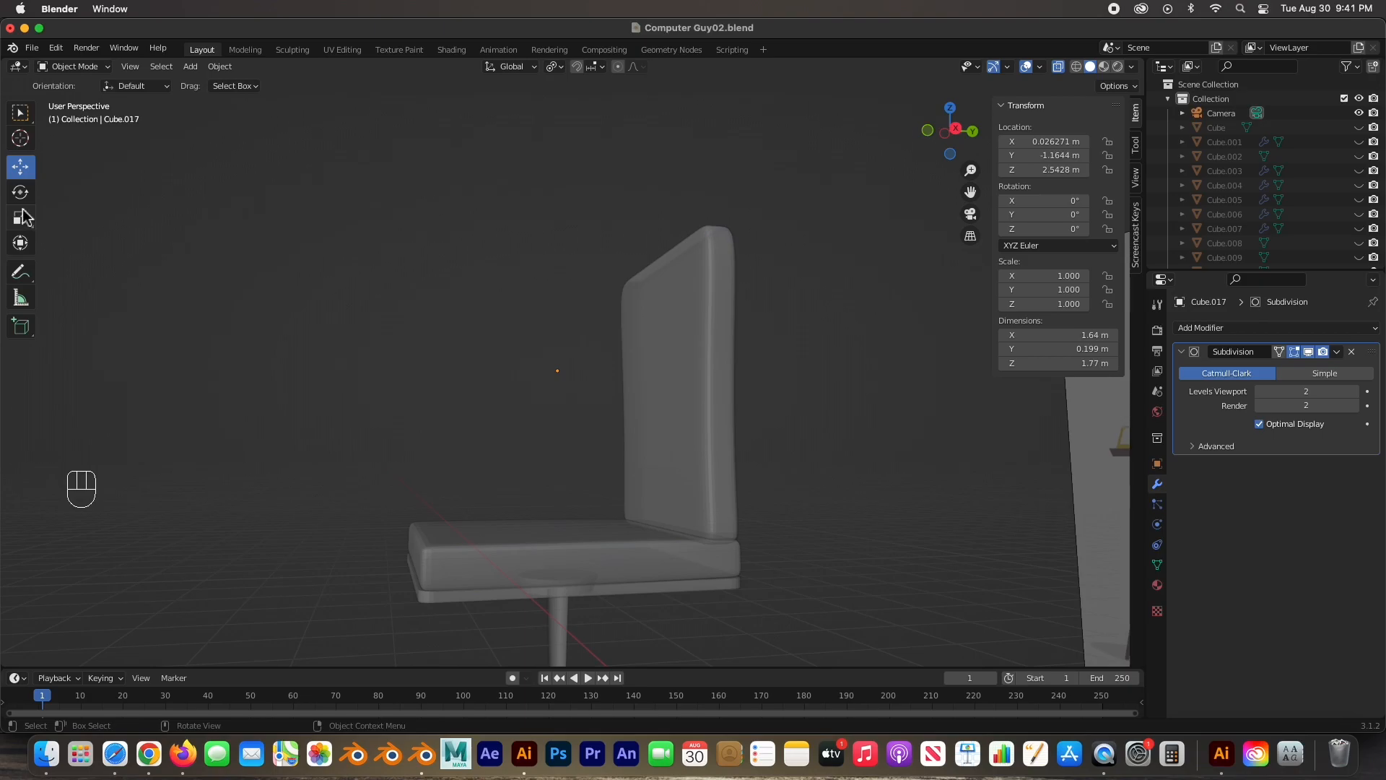
scroll(340, 349, down, 4)
middle_drag(340, 350, 462, 351)
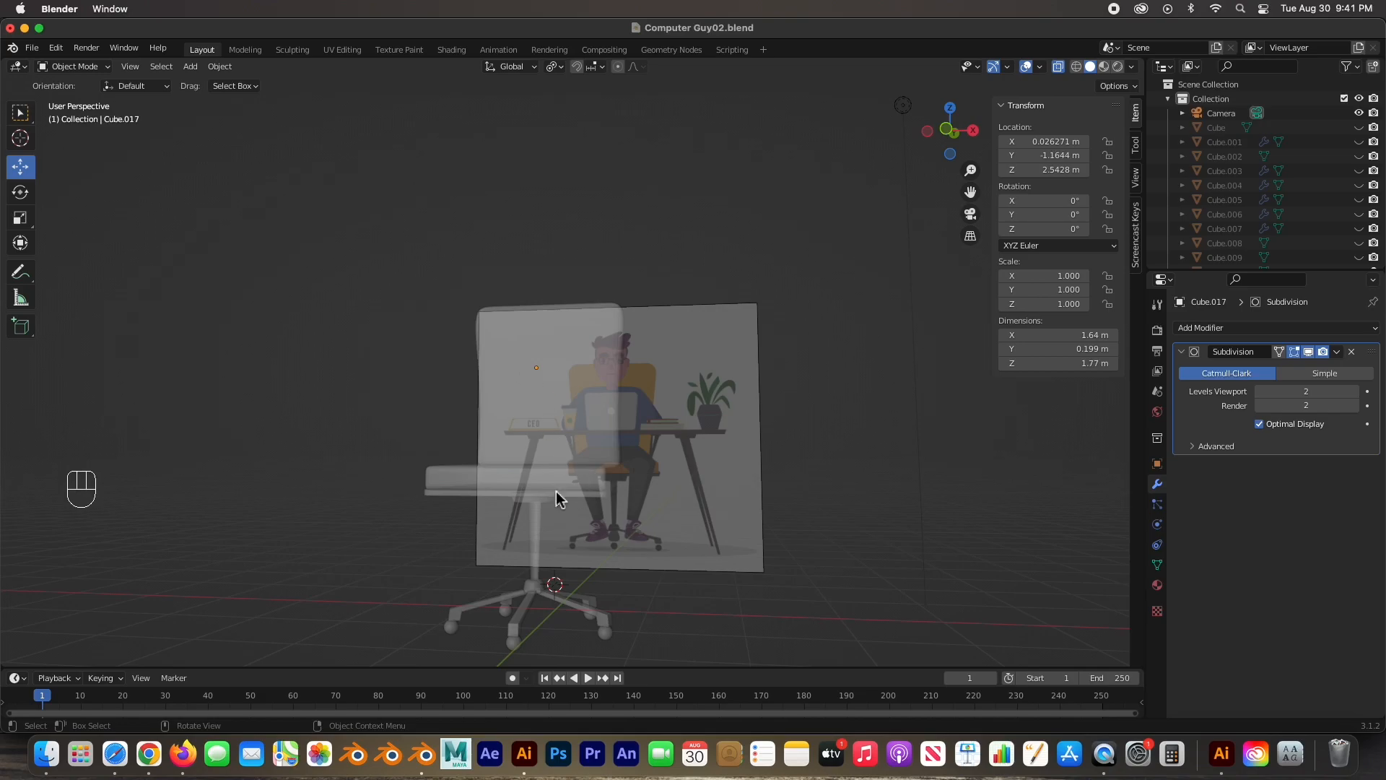
key(KP_1)
scroll(563, 457, up, 4)
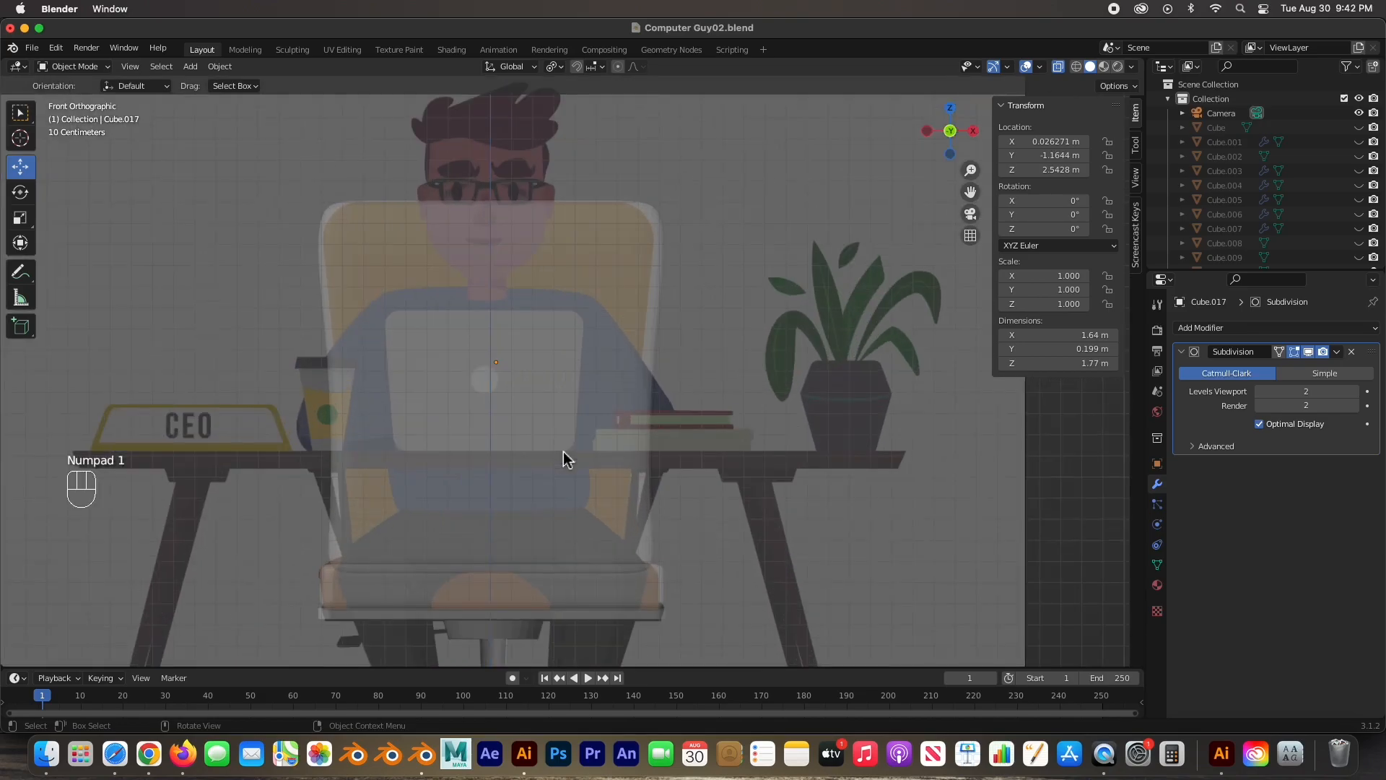
key(shift)
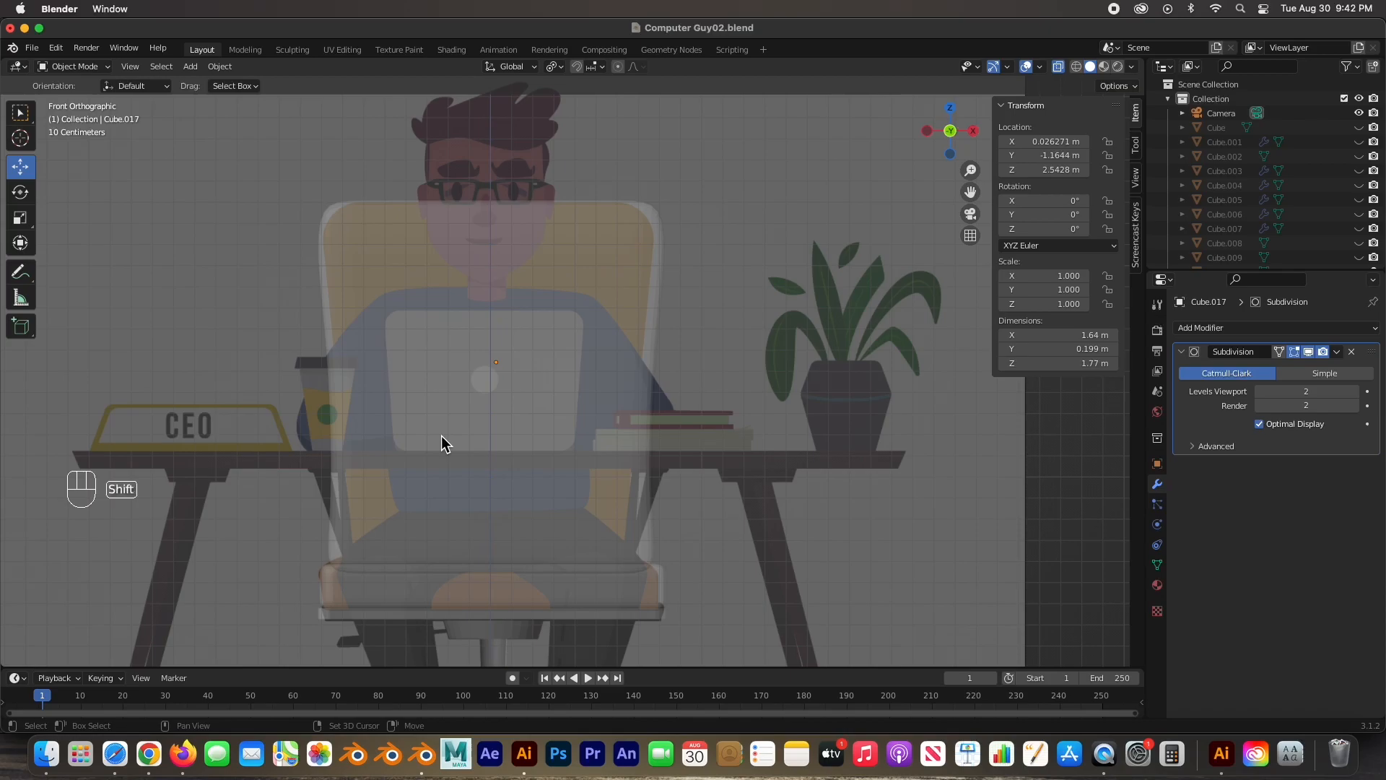
key(shift+a)
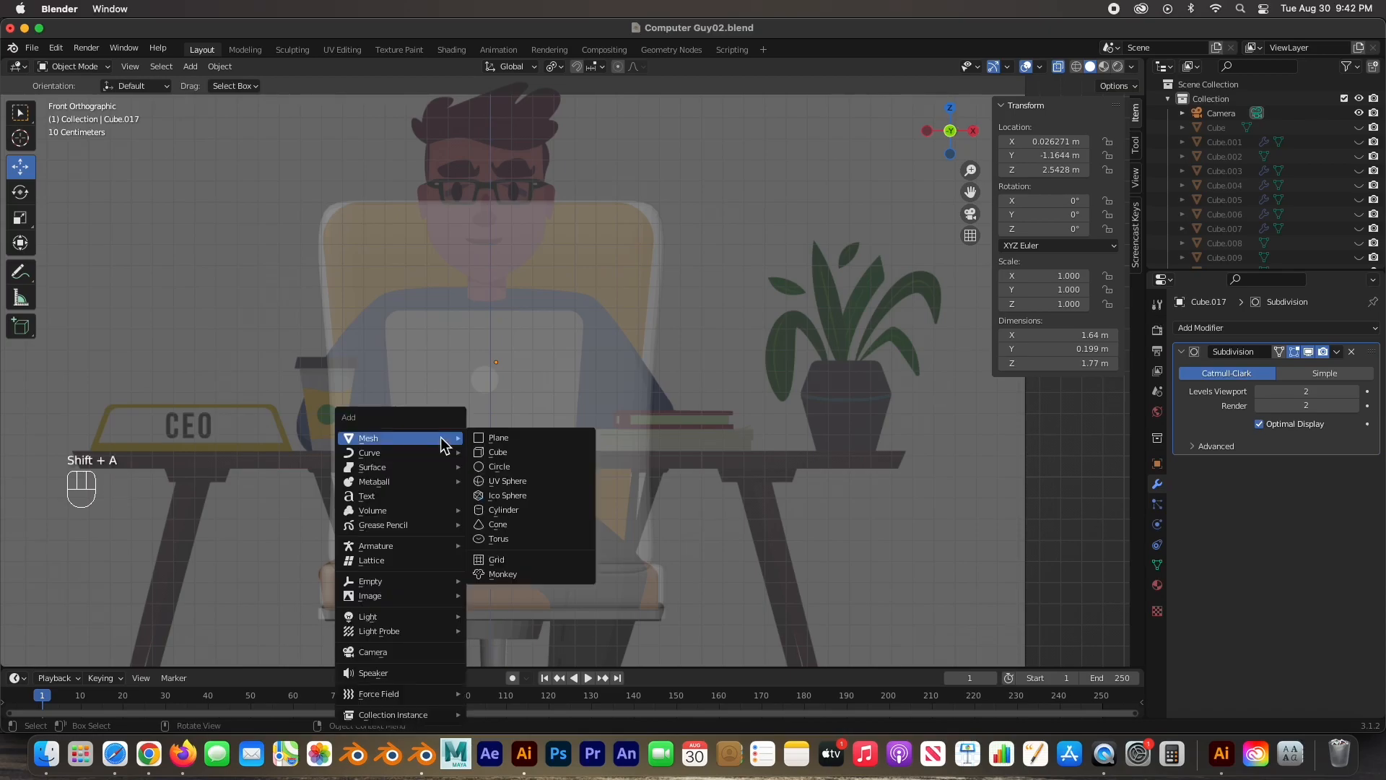
mouse_move(415, 440)
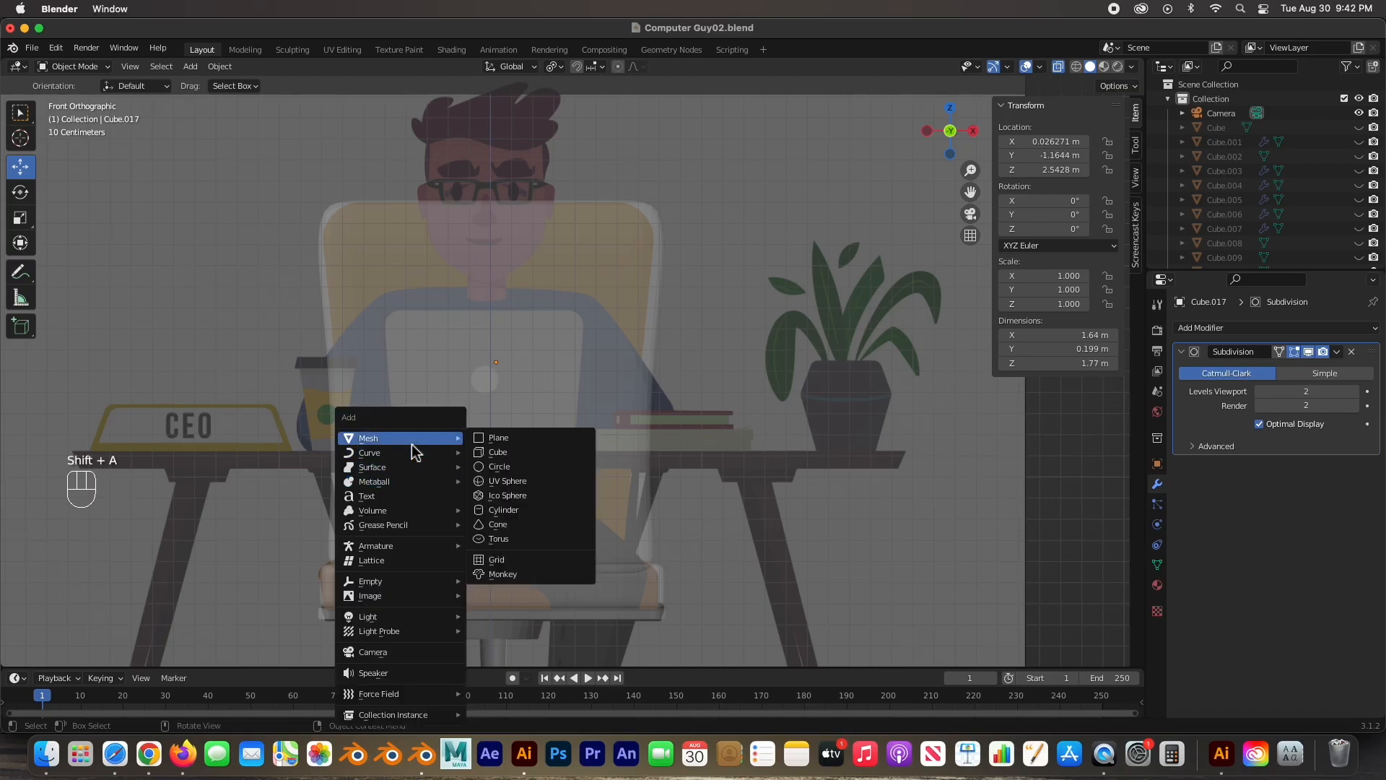
click(500, 453)
Step: Move the new cube beside the backrest to about X 0.81 m and Z 2.07 m, and scale it uniformly to about 0.172
scroll(602, 644, down, 3)
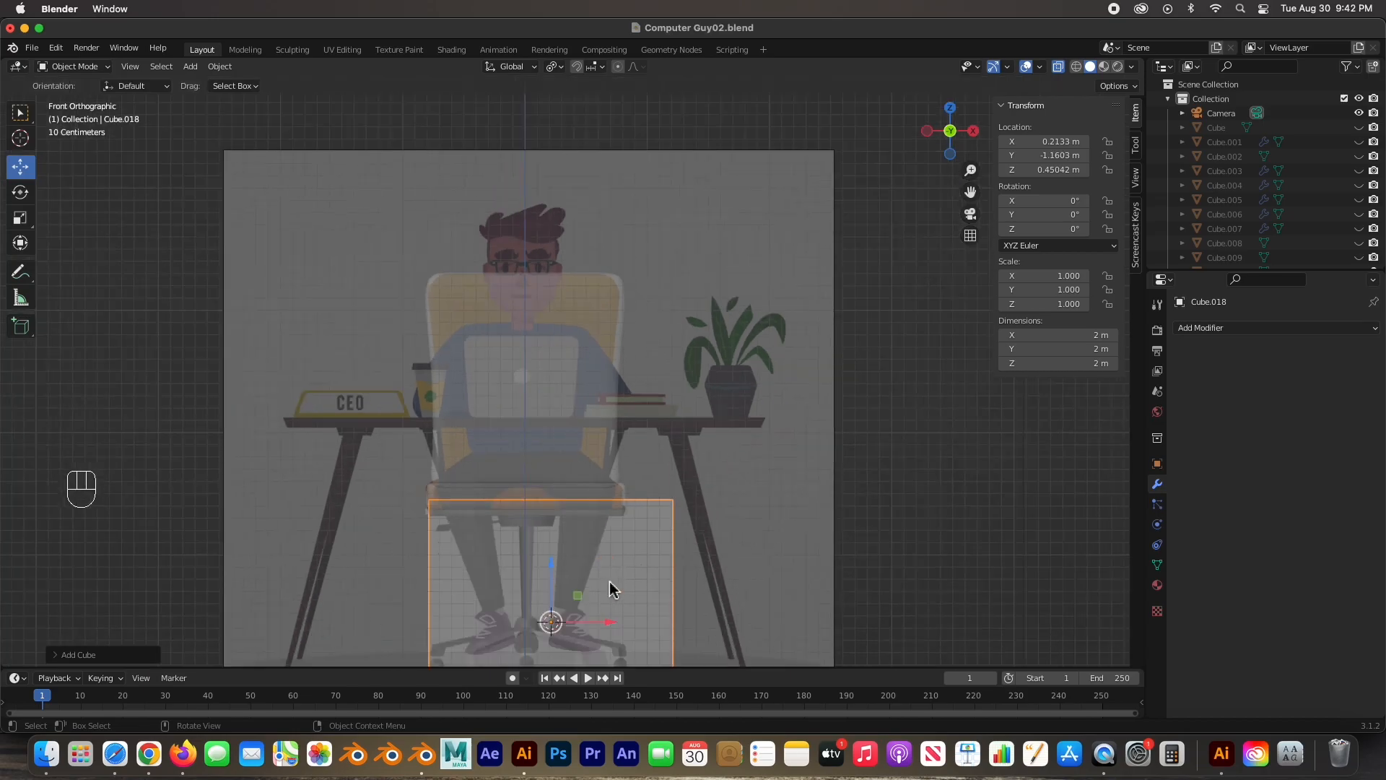
drag(549, 589, 540, 381)
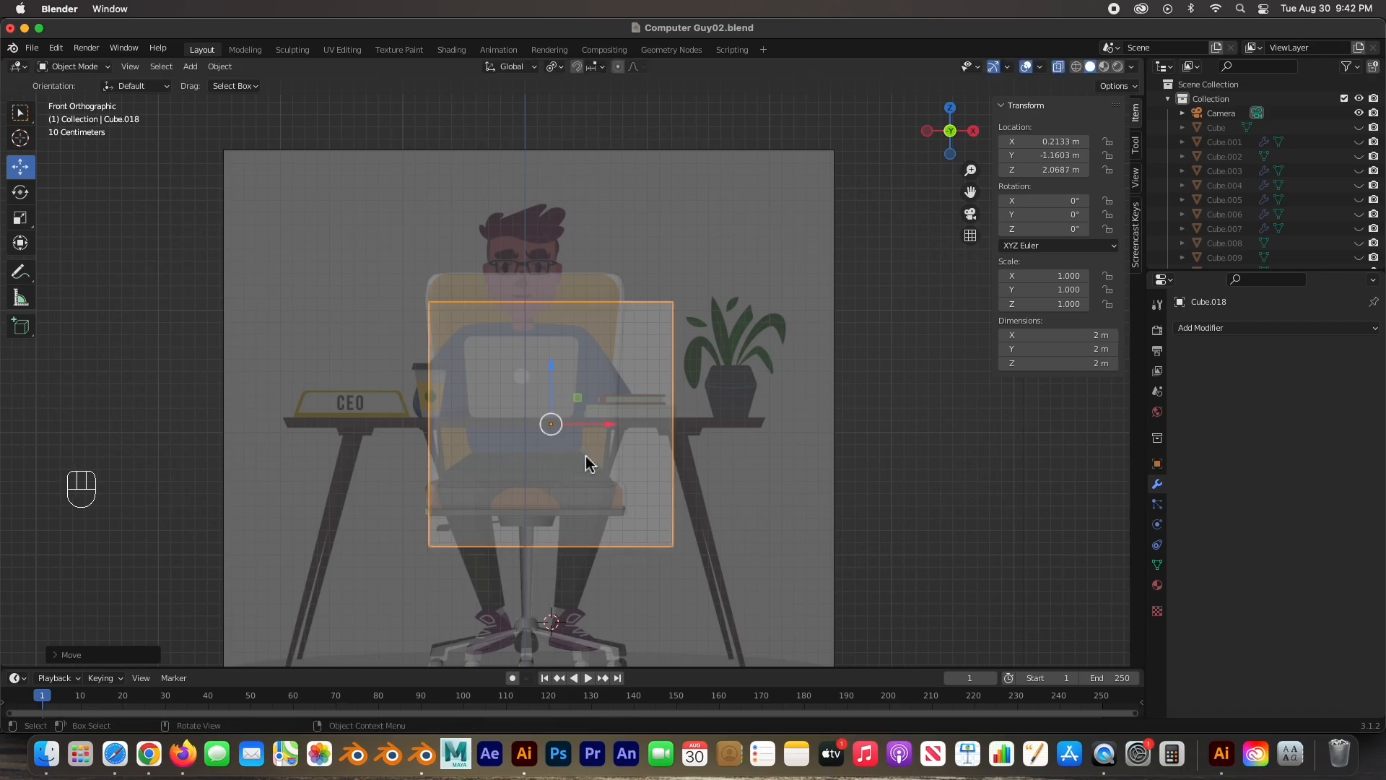
drag(609, 424, 683, 427)
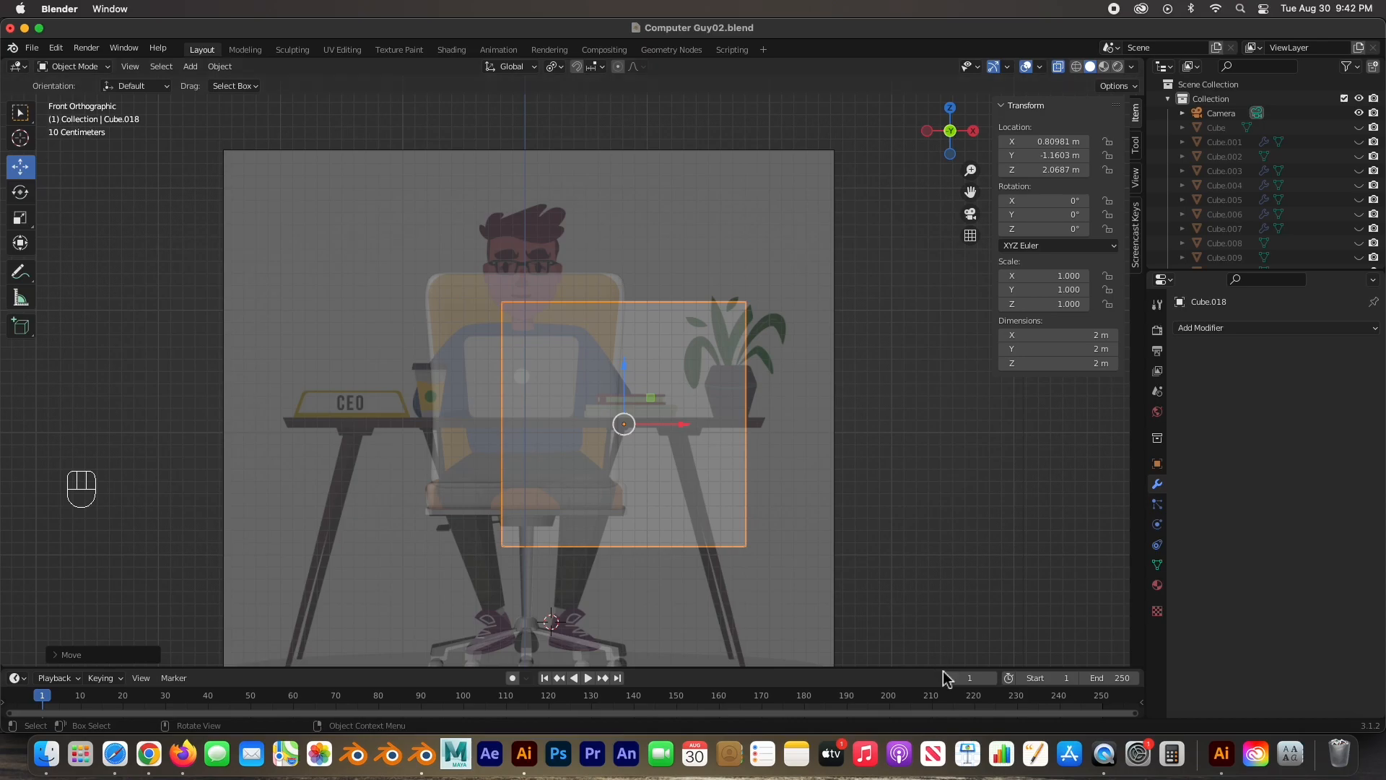
key(s)
key(s)
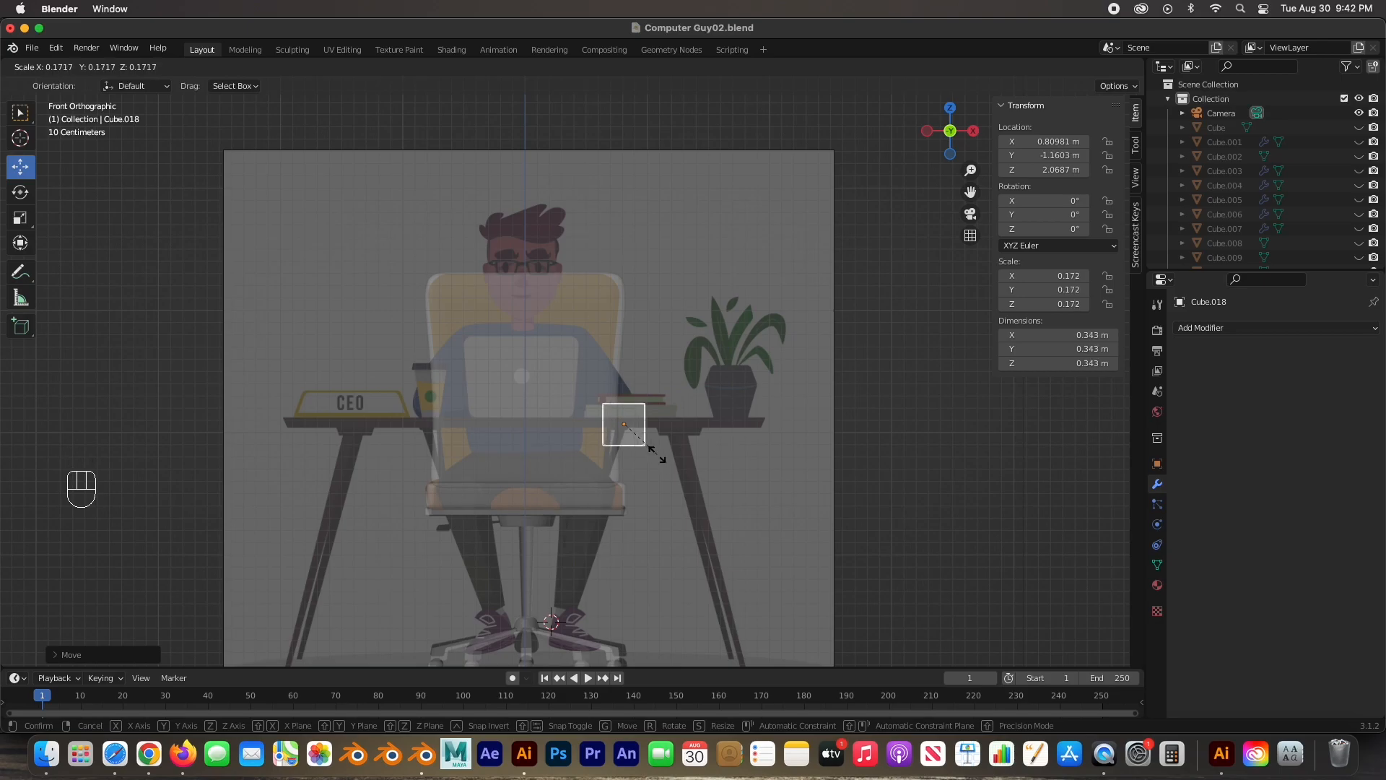
click(656, 453)
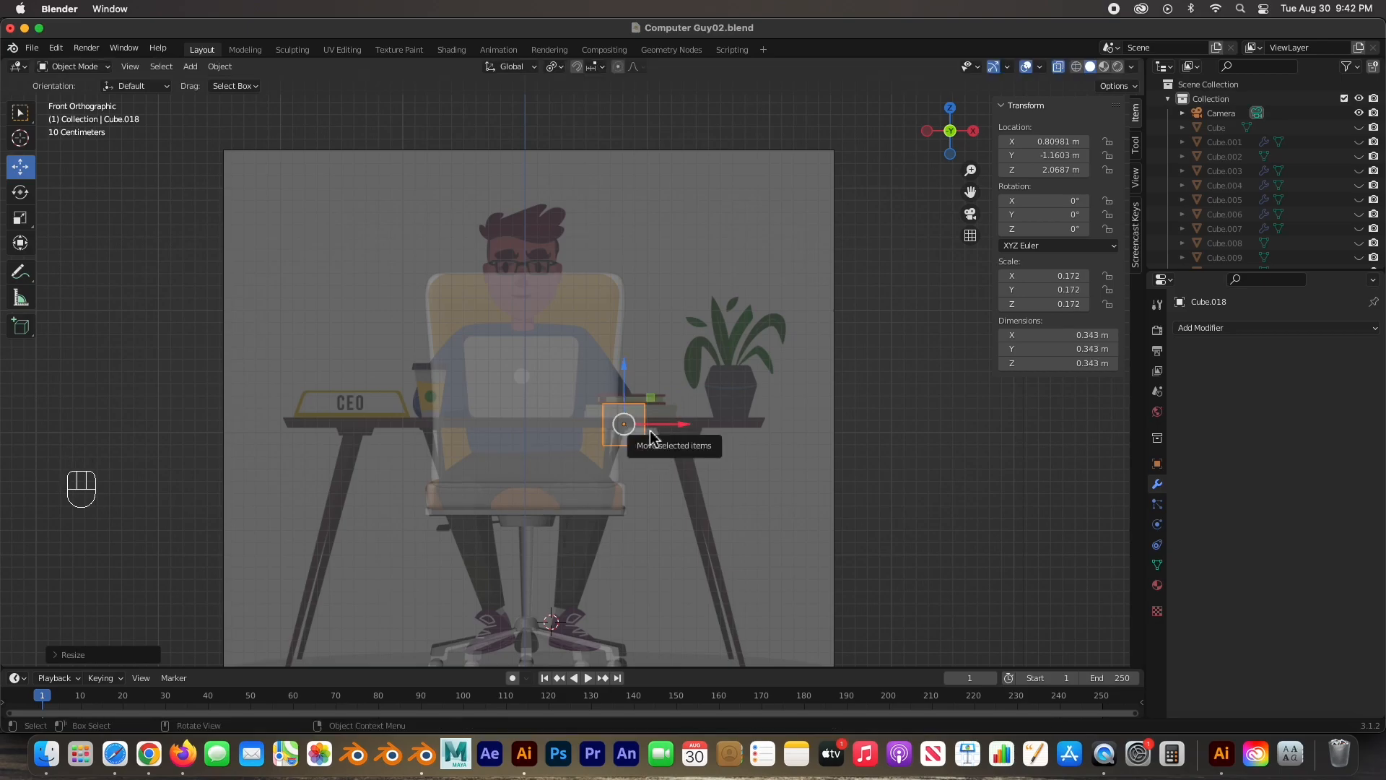
Step: In right view, edit the armrest cube's mesh and scale it along Y by about 4.183 to lengthen it
key(KP_3)
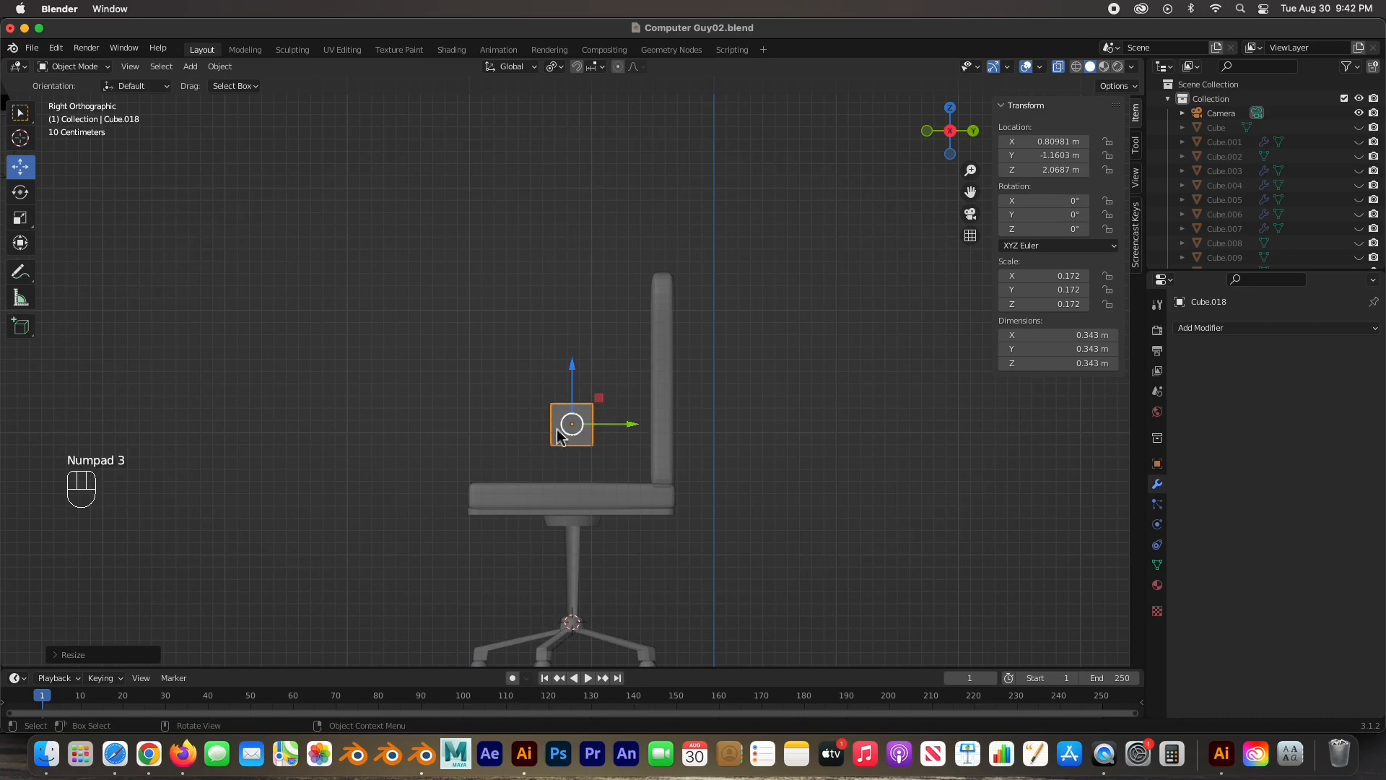
key(Tab)
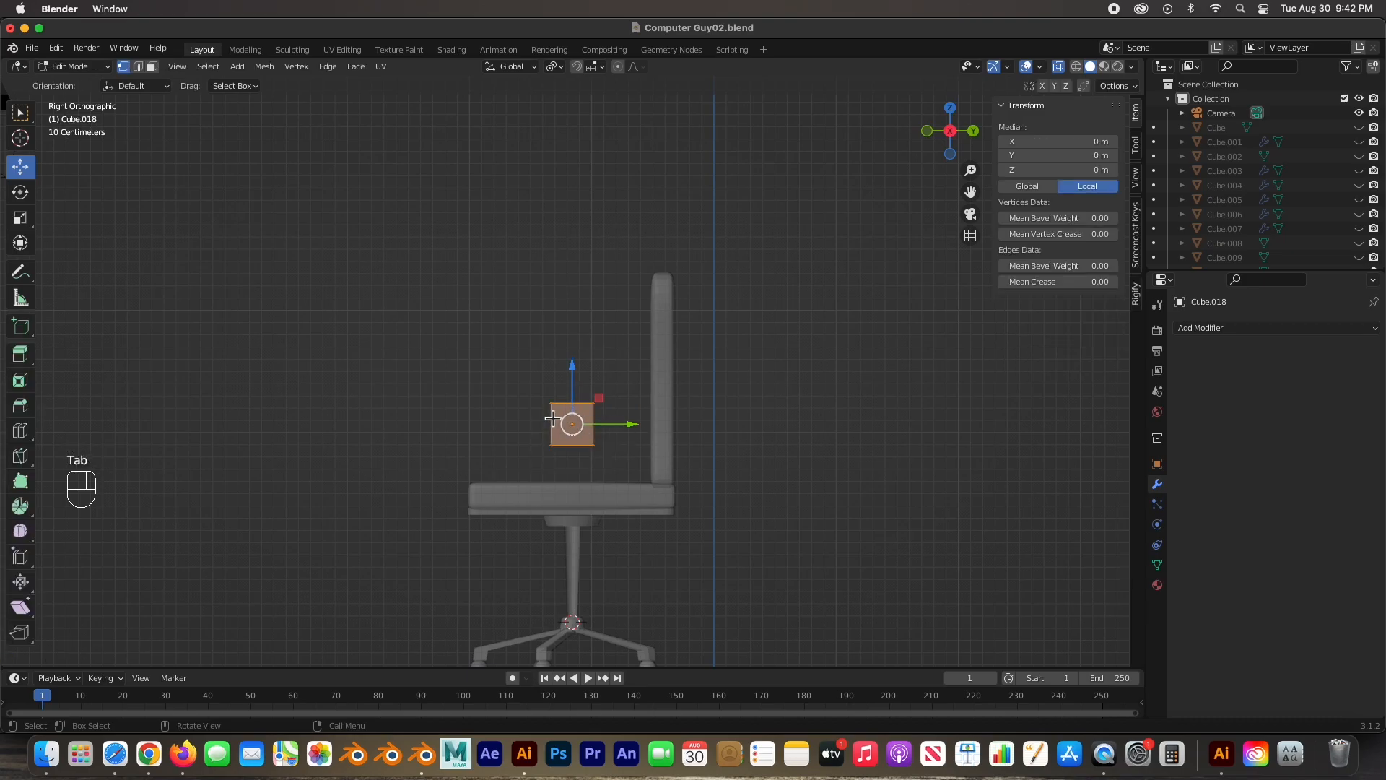
click(20, 217)
drag(630, 430, 826, 434)
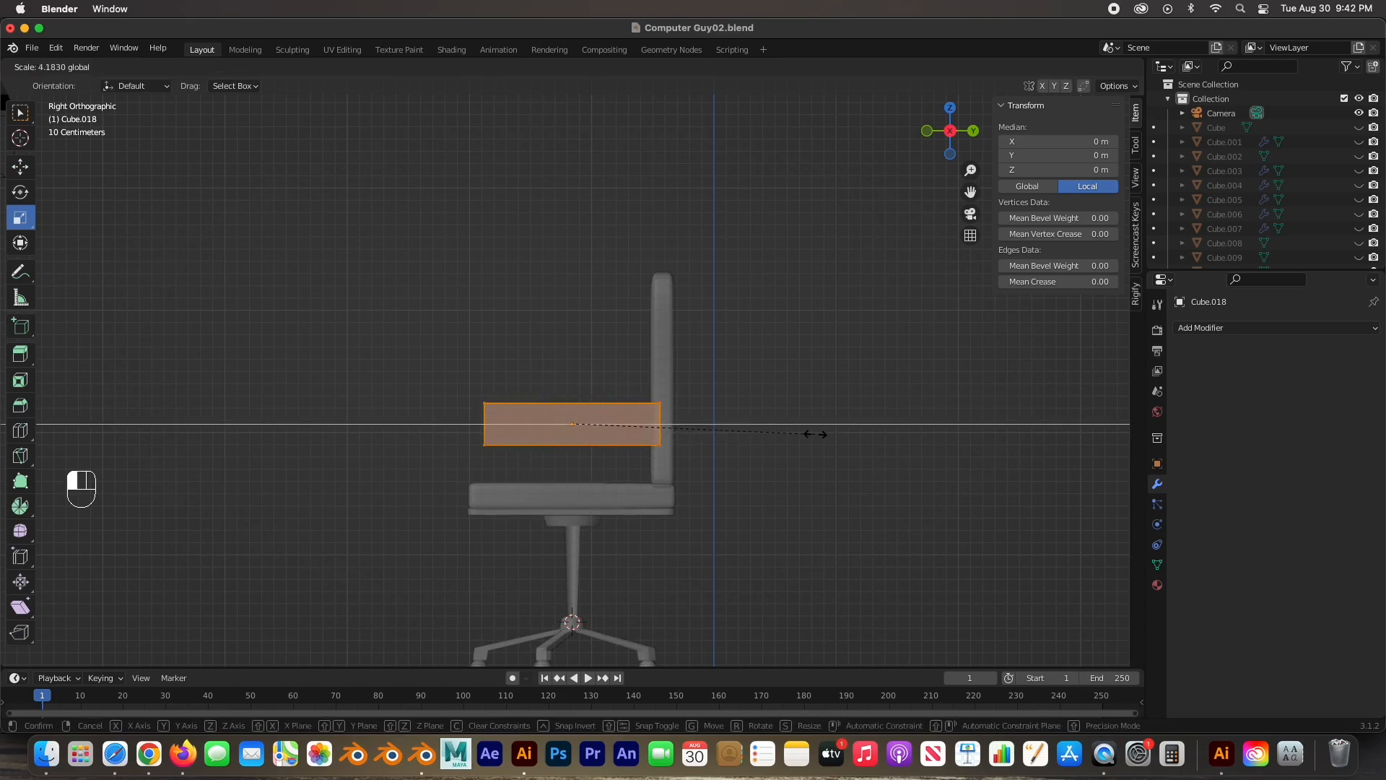
click(814, 431)
Step: In front view, select the armrest's bottom vertices and raise them to about local Z 0.032 m to halve its thickness
middle_drag(582, 448, 742, 445)
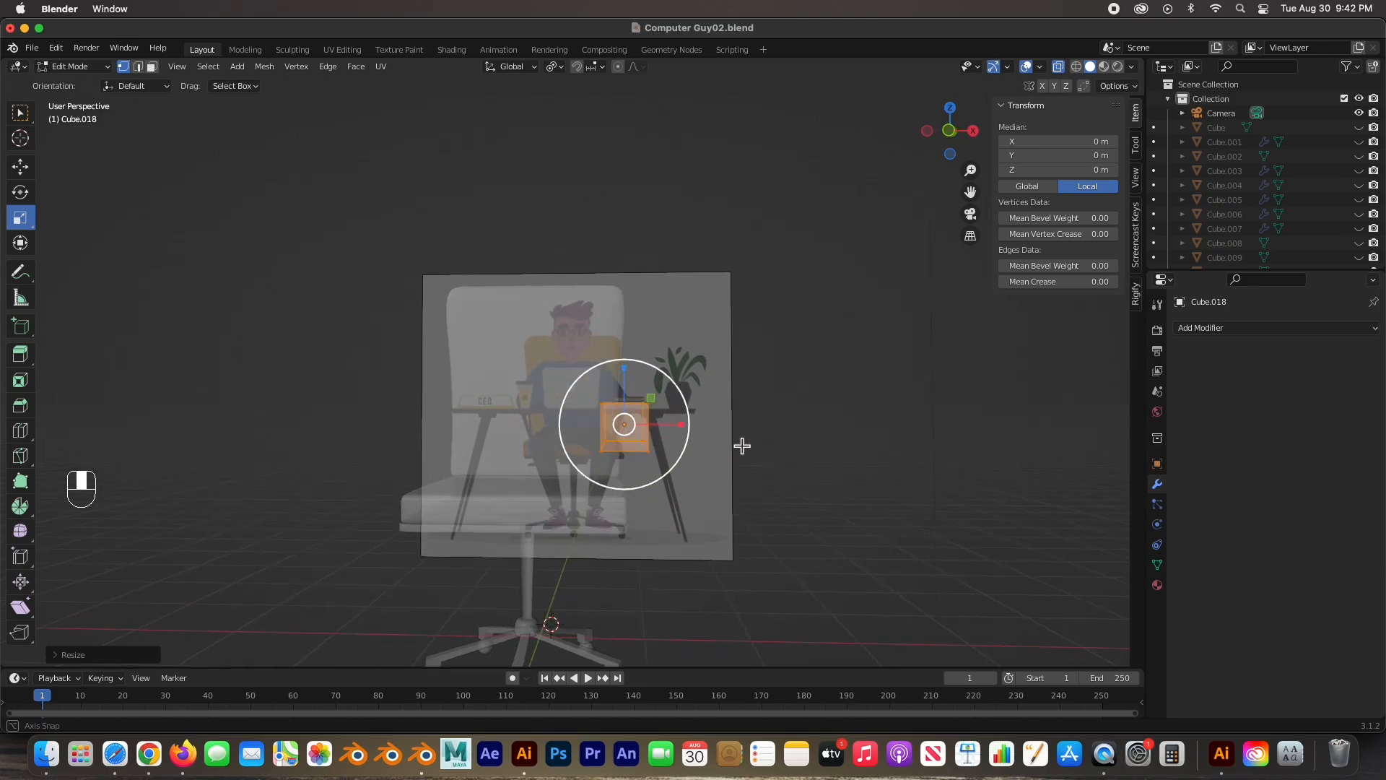
key(KP_1)
key(super+z)
drag(707, 508, 578, 443)
click(20, 167)
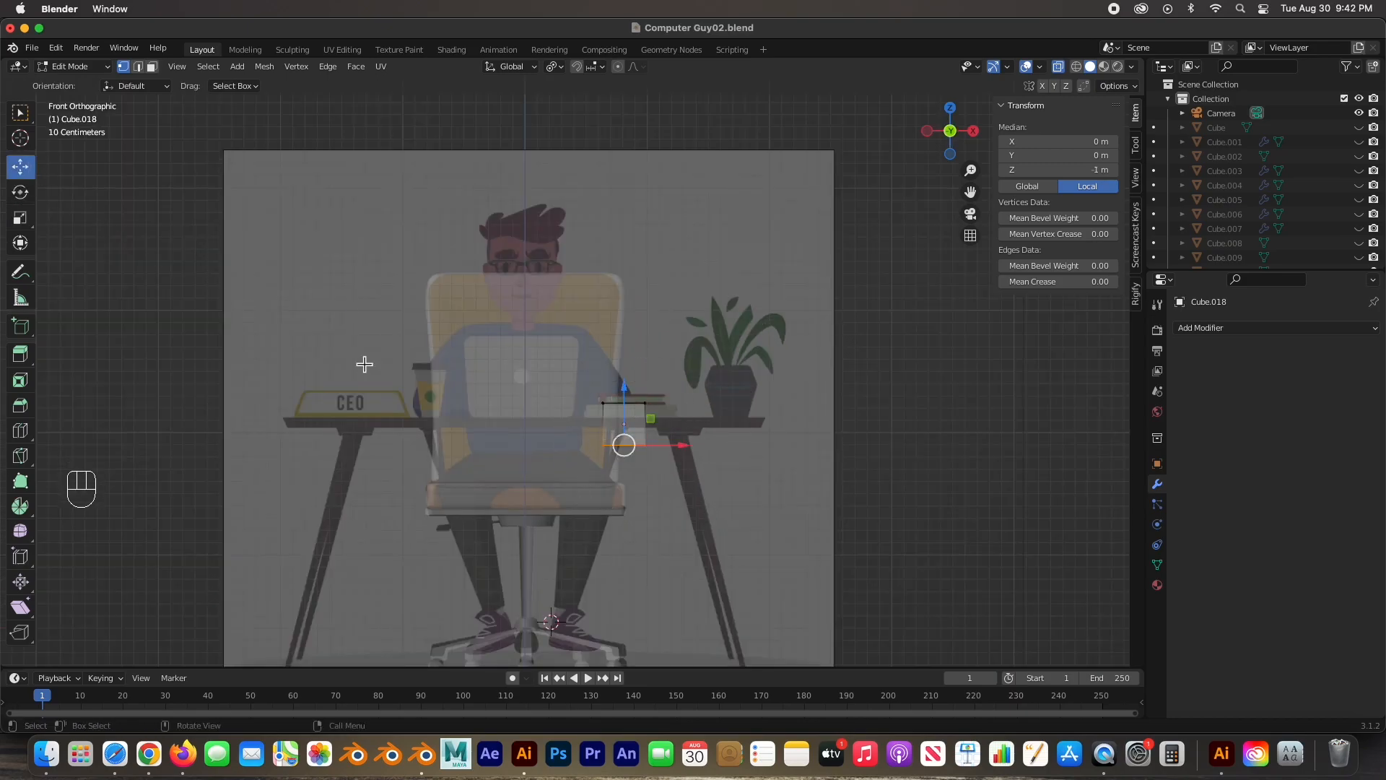
drag(632, 408, 632, 388)
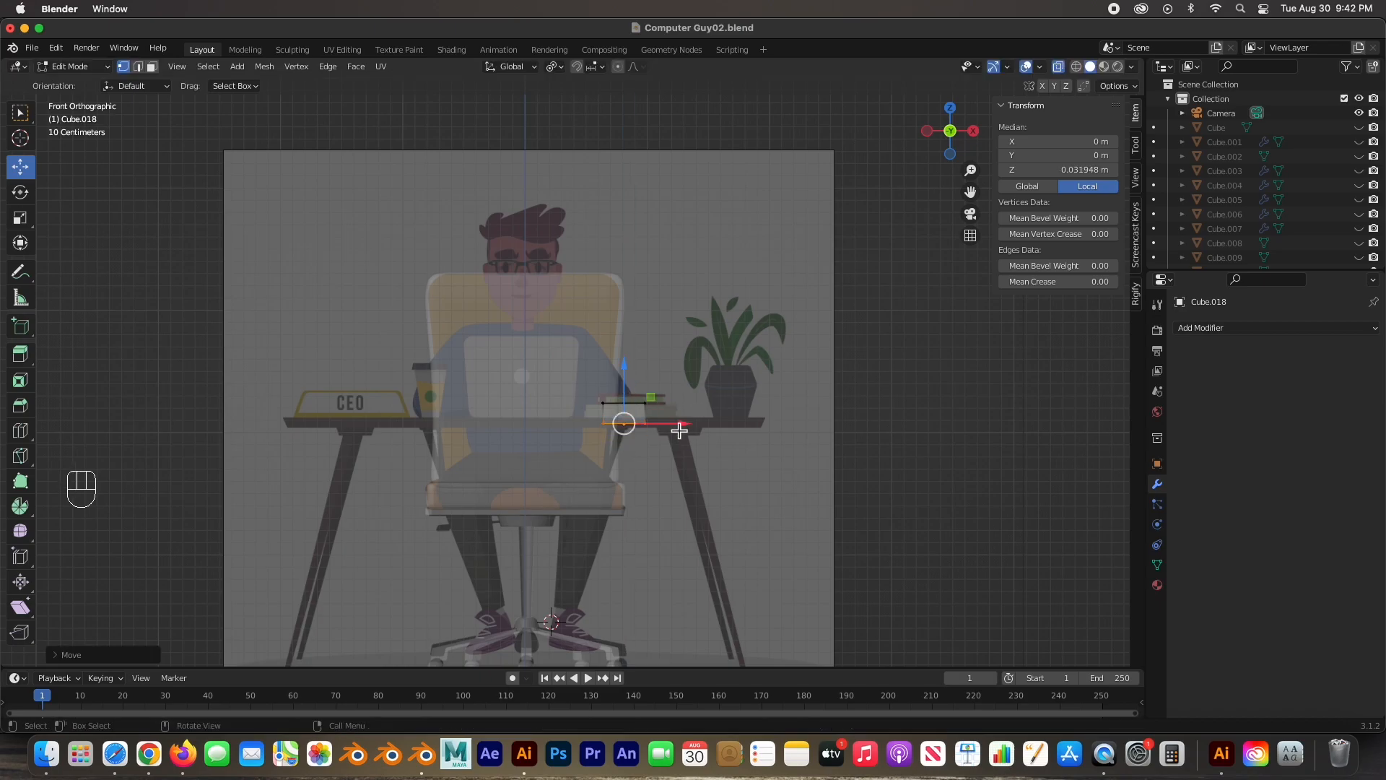
Step: In top view, select the armrest's chair-side vertices and move them outward along X, narrowing it to about 0.207 m
scroll(659, 458, up, 4)
middle_drag(727, 439, 366, 470)
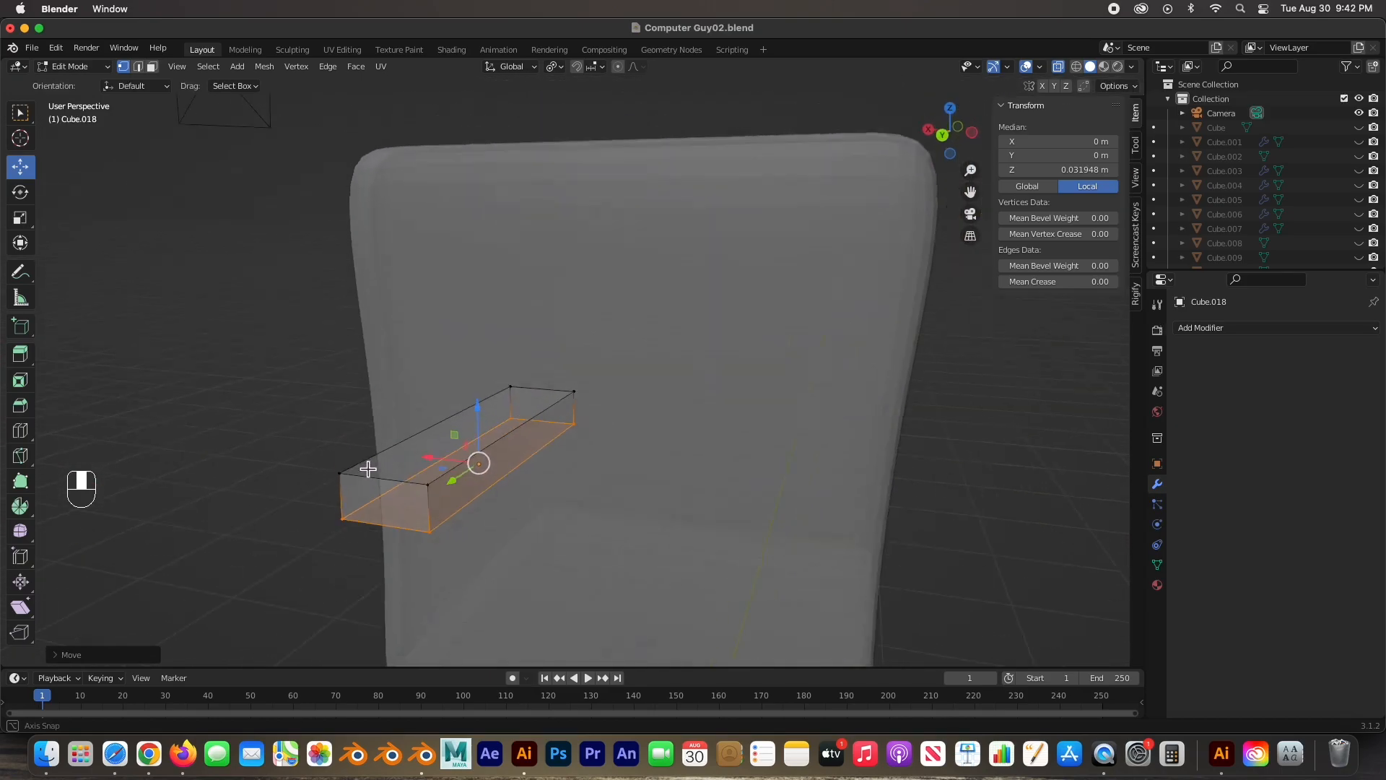
key(KP_7)
drag(609, 172, 663, 644)
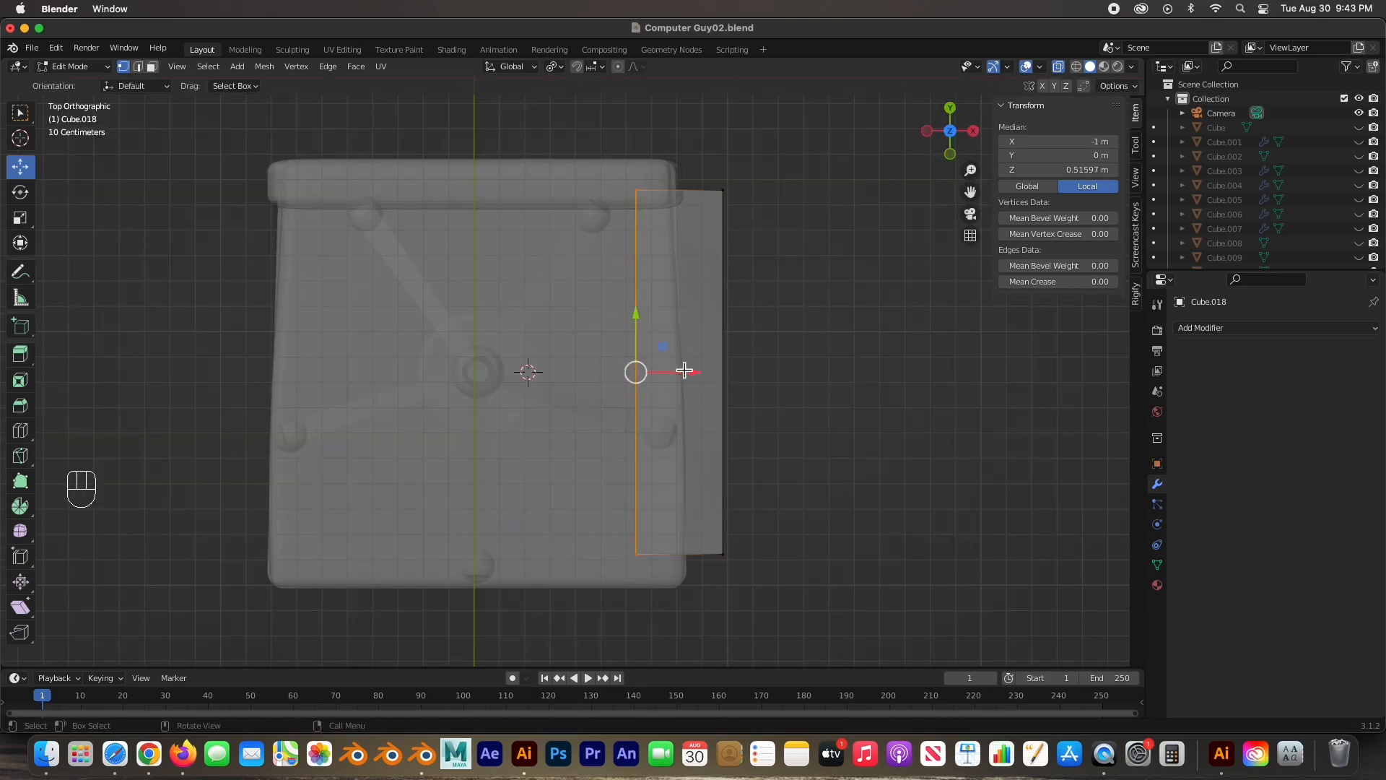
key(g)
key(x)
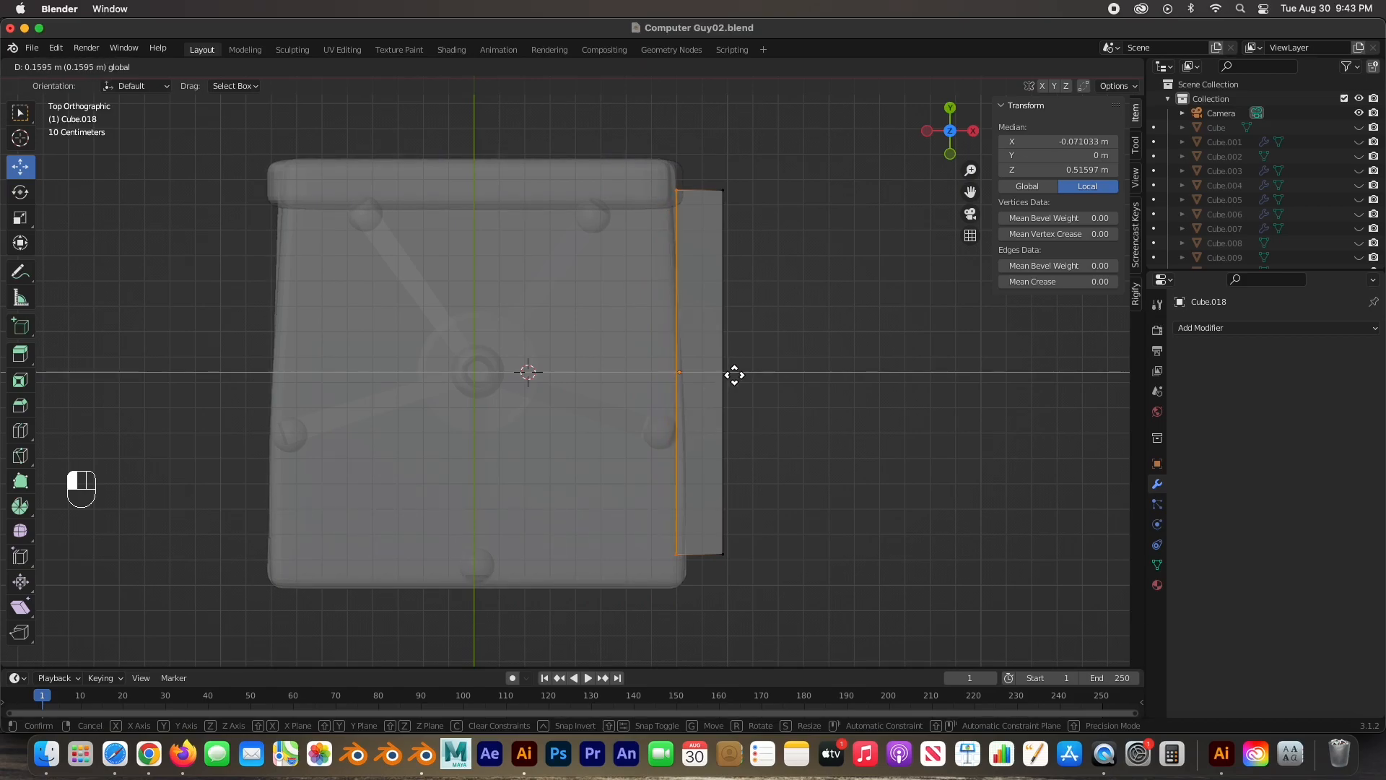
click(730, 373)
Step: Pull the armrest's rear vertices forward and its front vertices back along Y, shortening it to about 1.09 m
drag(643, 146, 787, 247)
drag(691, 139, 702, 165)
drag(640, 532, 755, 574)
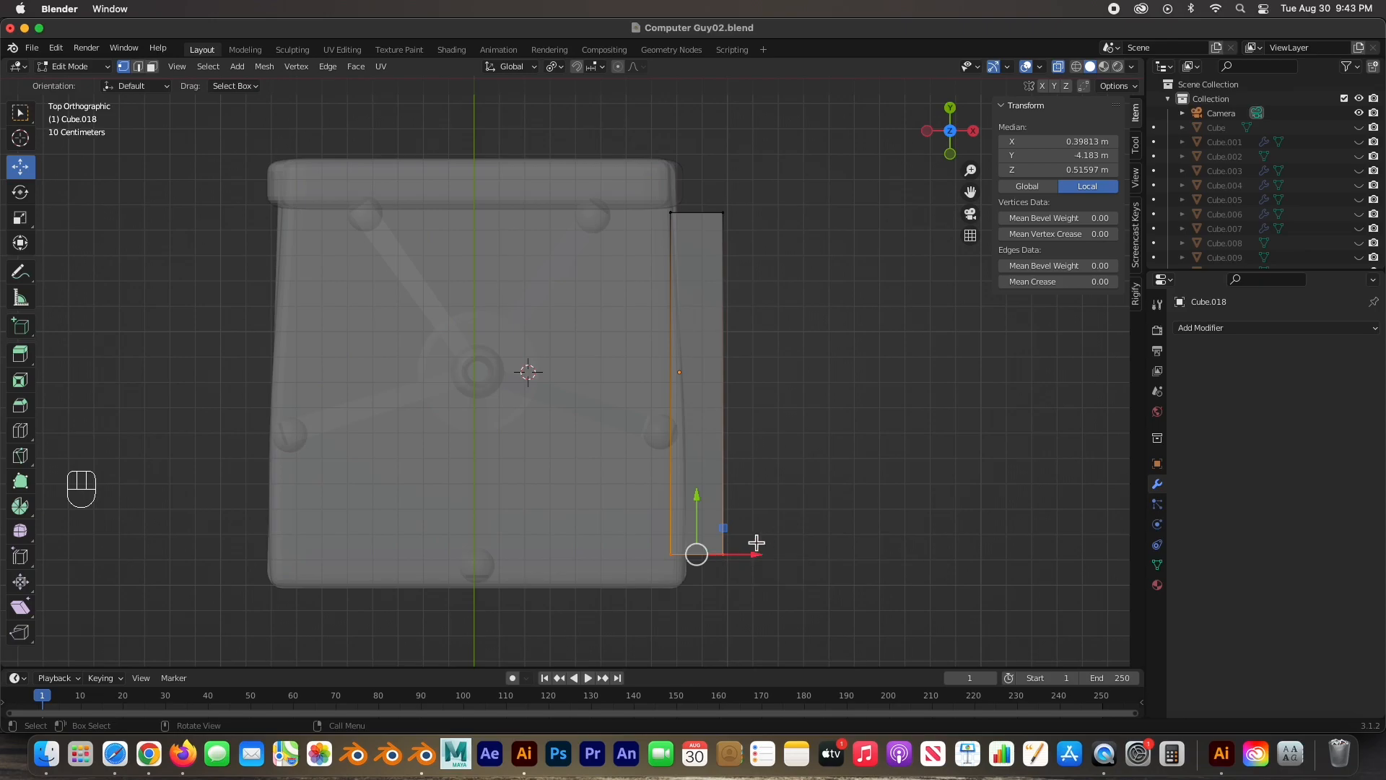
drag(699, 514, 700, 445)
Step: In front view, lower the armrest's top vertices until it is about 0.135 m thick, then leave mesh editing
key(KP_1)
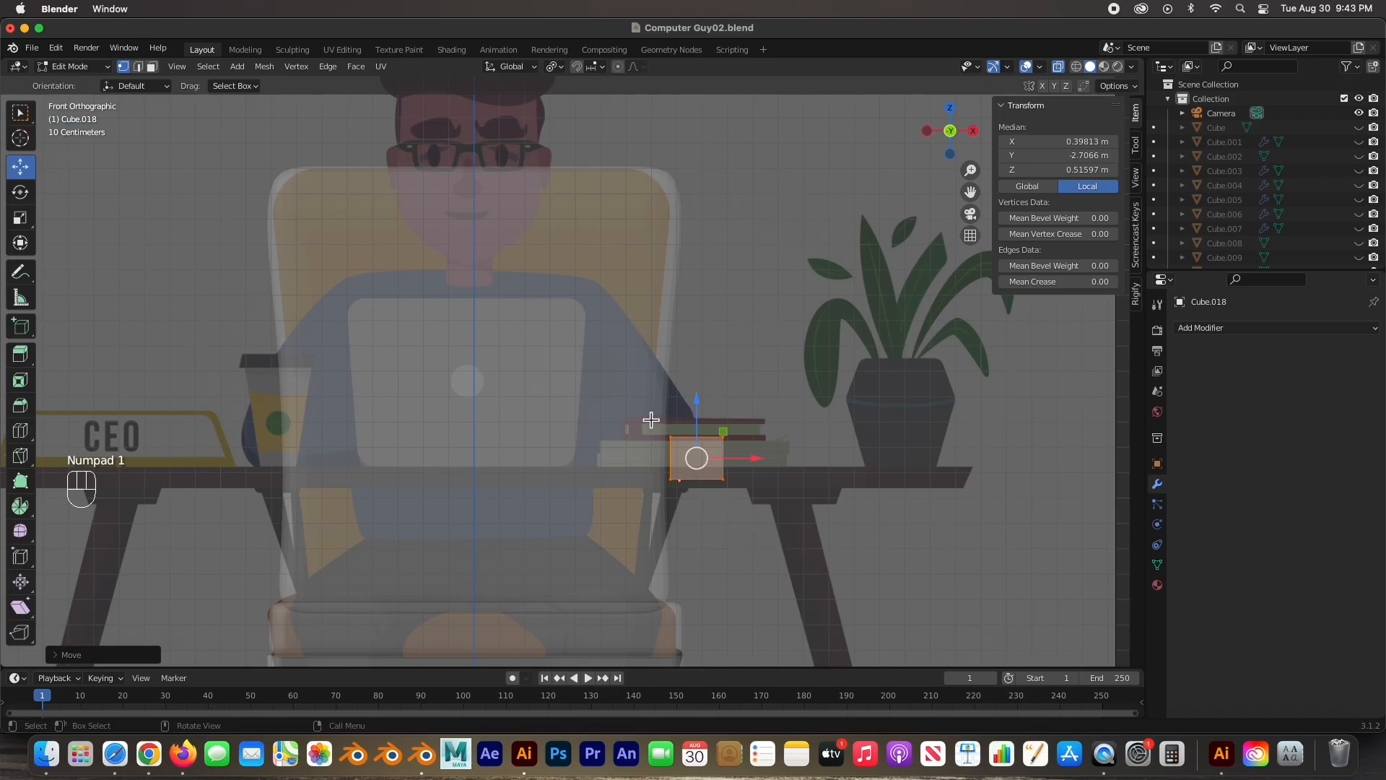
click(693, 426)
drag(700, 383, 677, 478)
drag(698, 433, 702, 447)
click(766, 557)
mouse_move(792, 501)
middle_down()
mouse_move(768, 519)
mouse_move(598, 491)
mouse_move(529, 497)
mouse_move(505, 576)
mouse_move(587, 87)
mouse_move(724, 618)
mouse_move(944, 549)
mouse_move(876, 479)
mouse_move(746, 480)
mouse_move(780, 514)
middle_up()
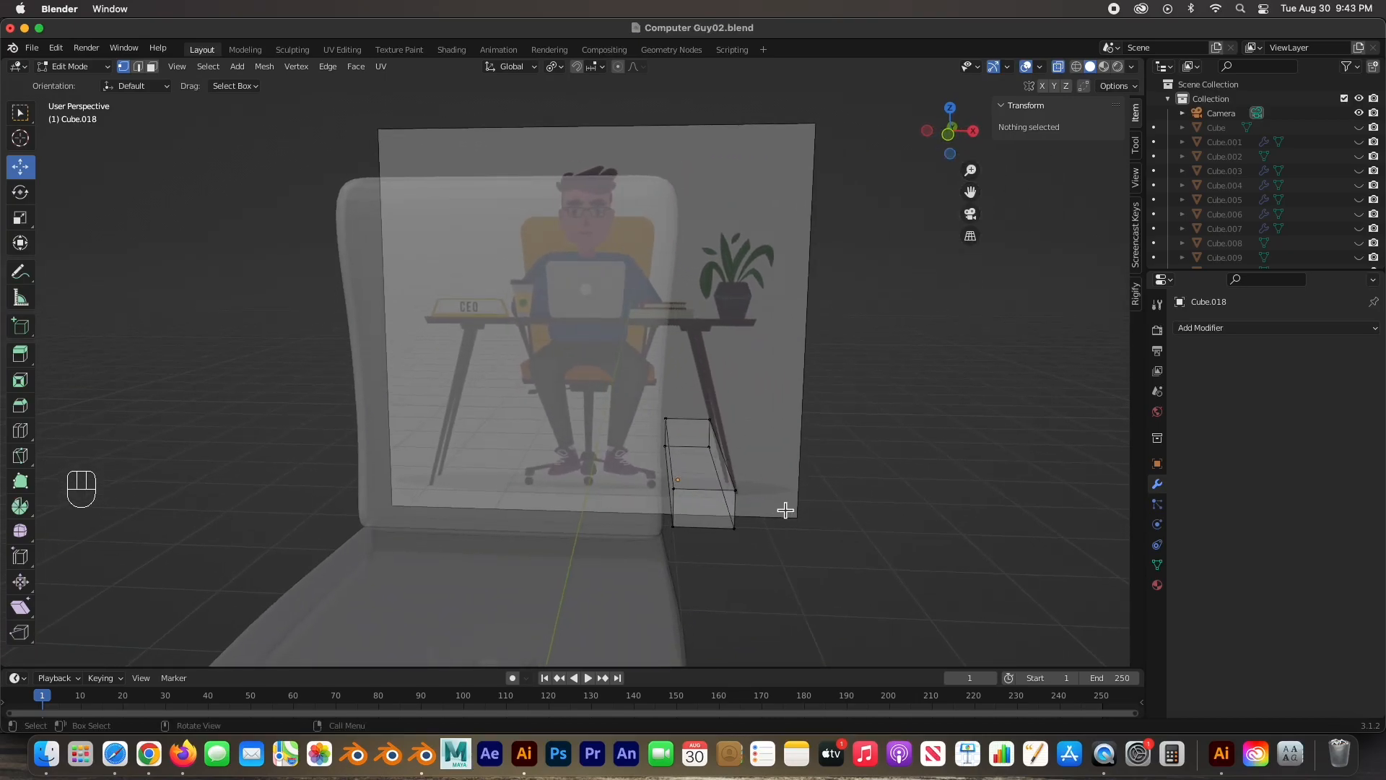
key(Tab)
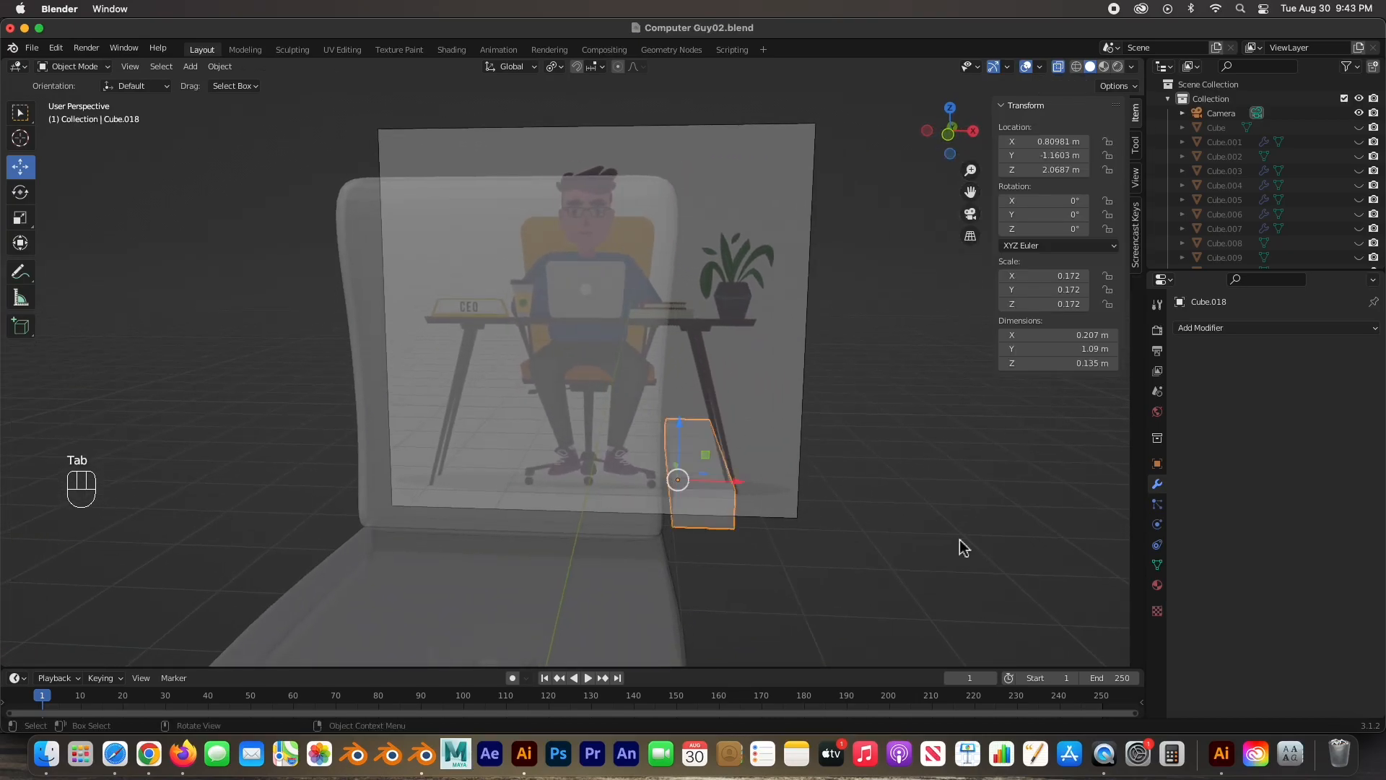
Step: Add a Subdivision Surface modifier to the armrest and set its viewport level to 2
click(1239, 329)
click(1088, 592)
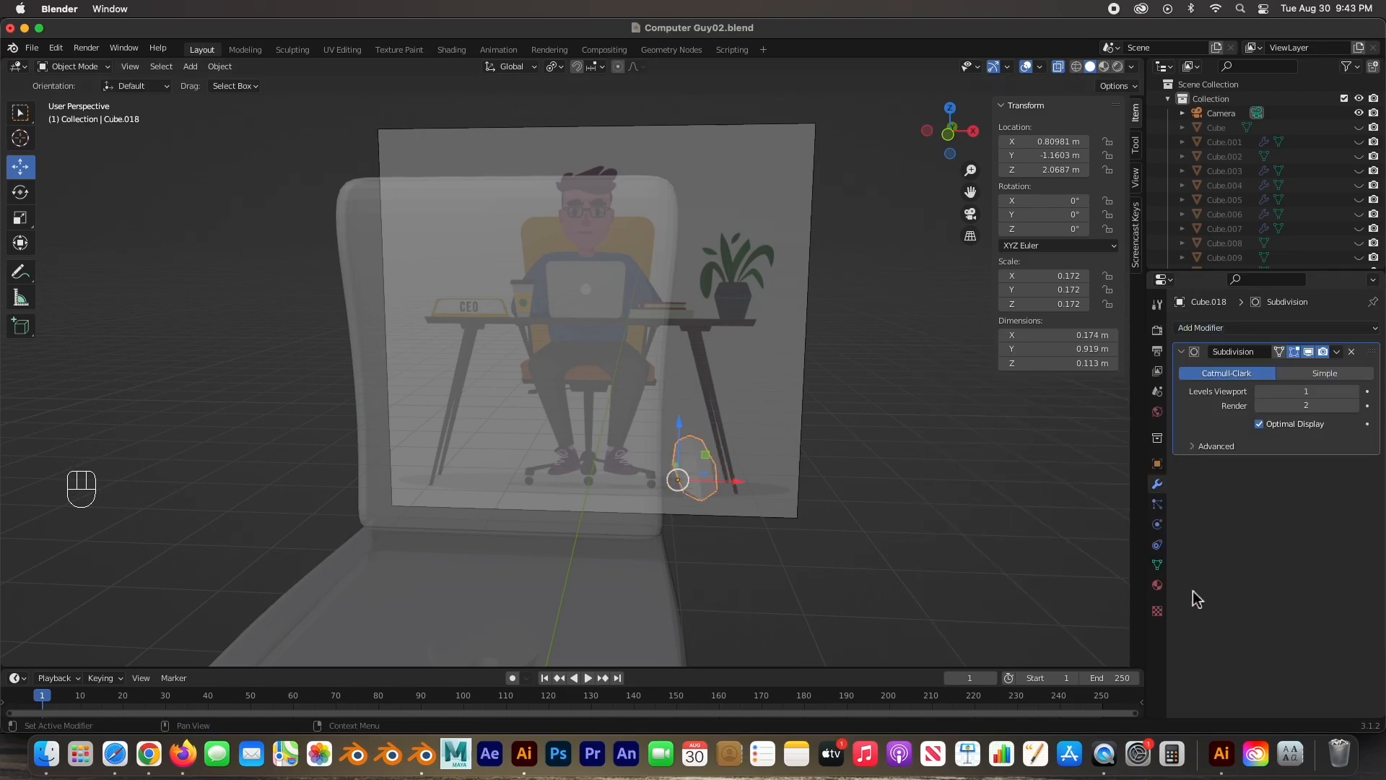
click(1354, 391)
scroll(734, 498, up, 1)
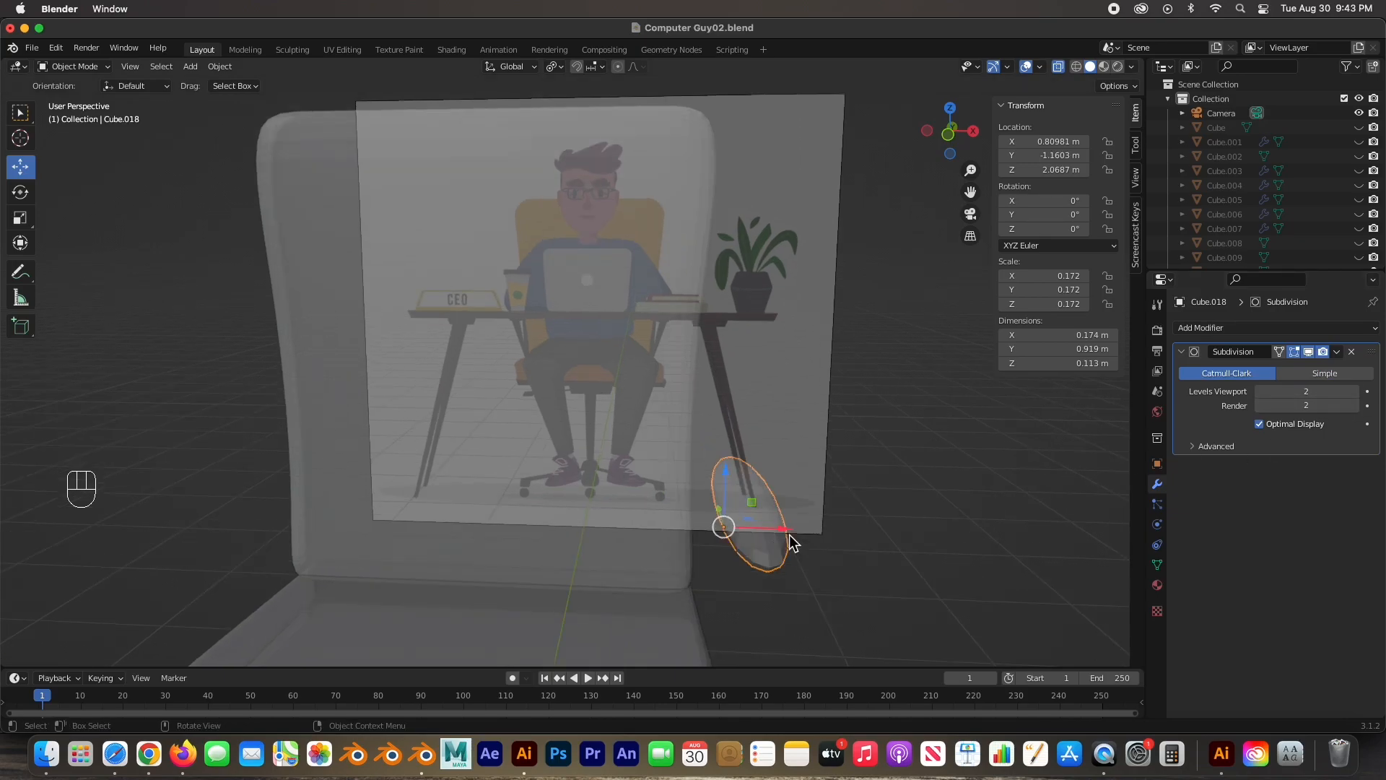
Step: In mesh editing, add two evenly spaced horizontal loop cuts around the armrest, undoing the slide applied to them
middle_drag(726, 507, 726, 461)
key(Tab)
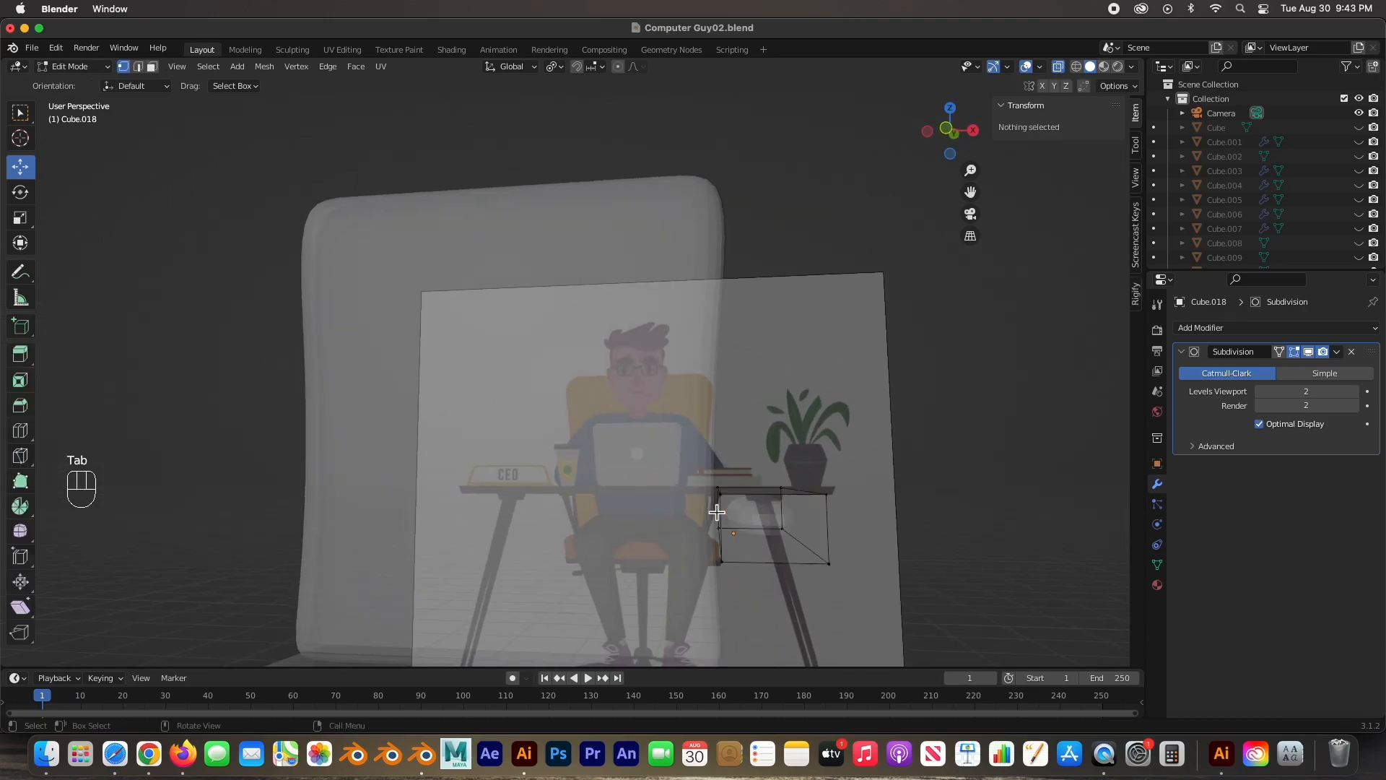
scroll(771, 537, up, 2)
mouse_move(783, 537)
middle_down()
mouse_move(845, 548)
mouse_move(761, 527)
middle_up()
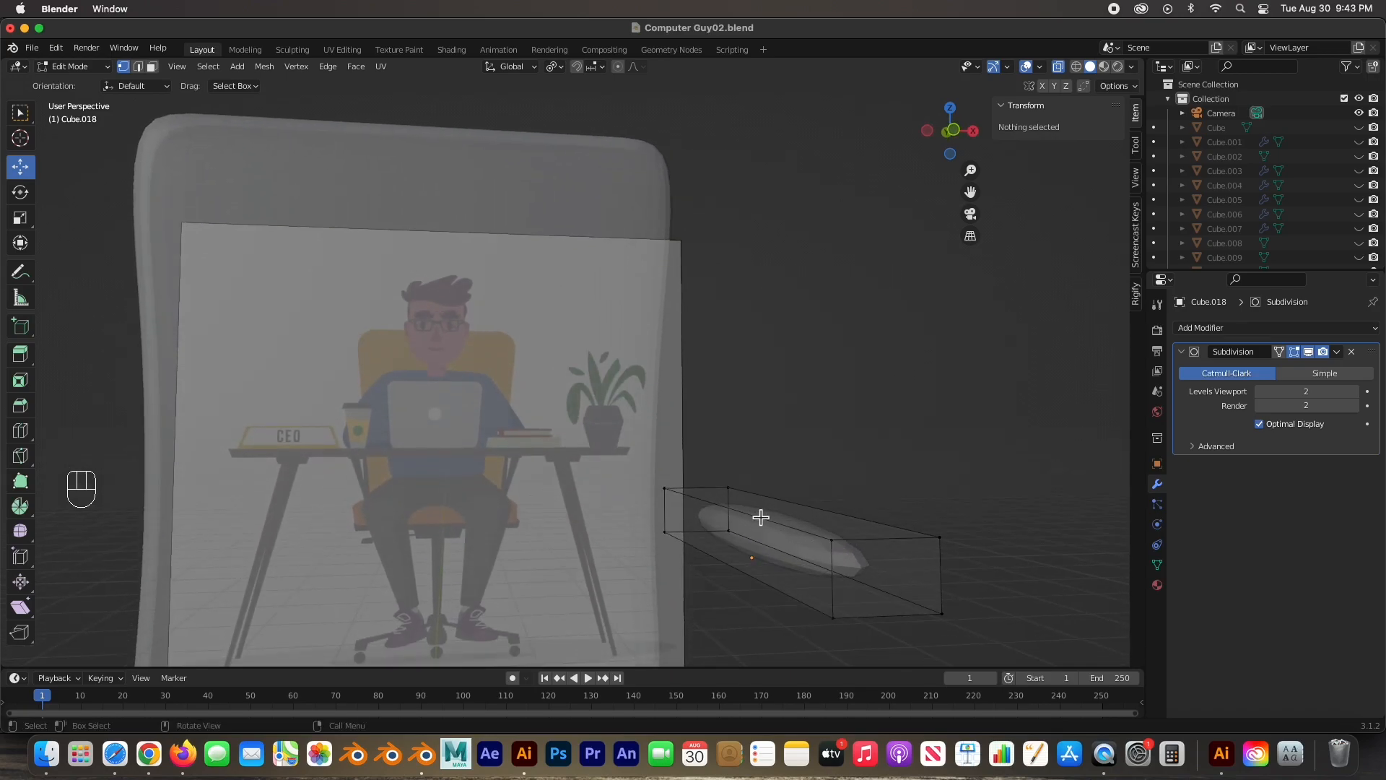
key(super)
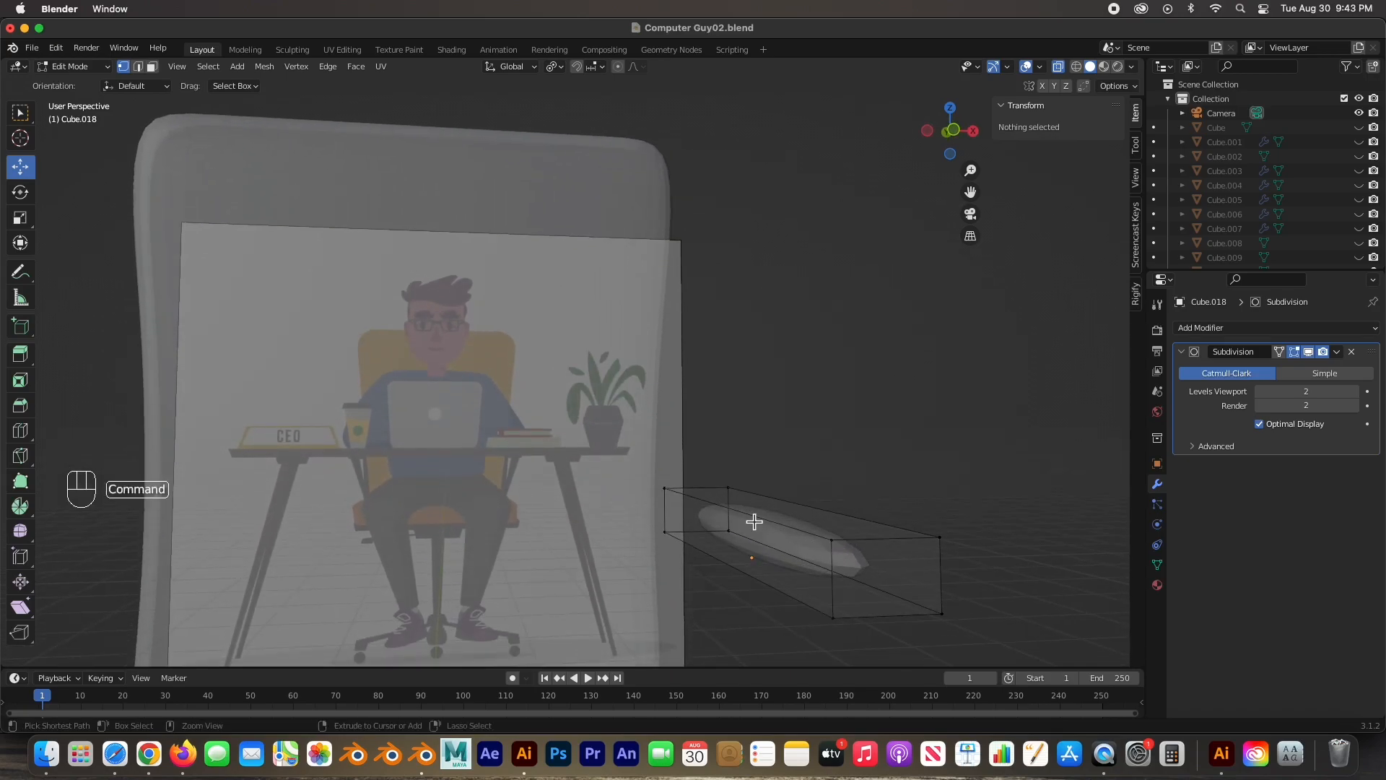
middle_drag(863, 545, 743, 529)
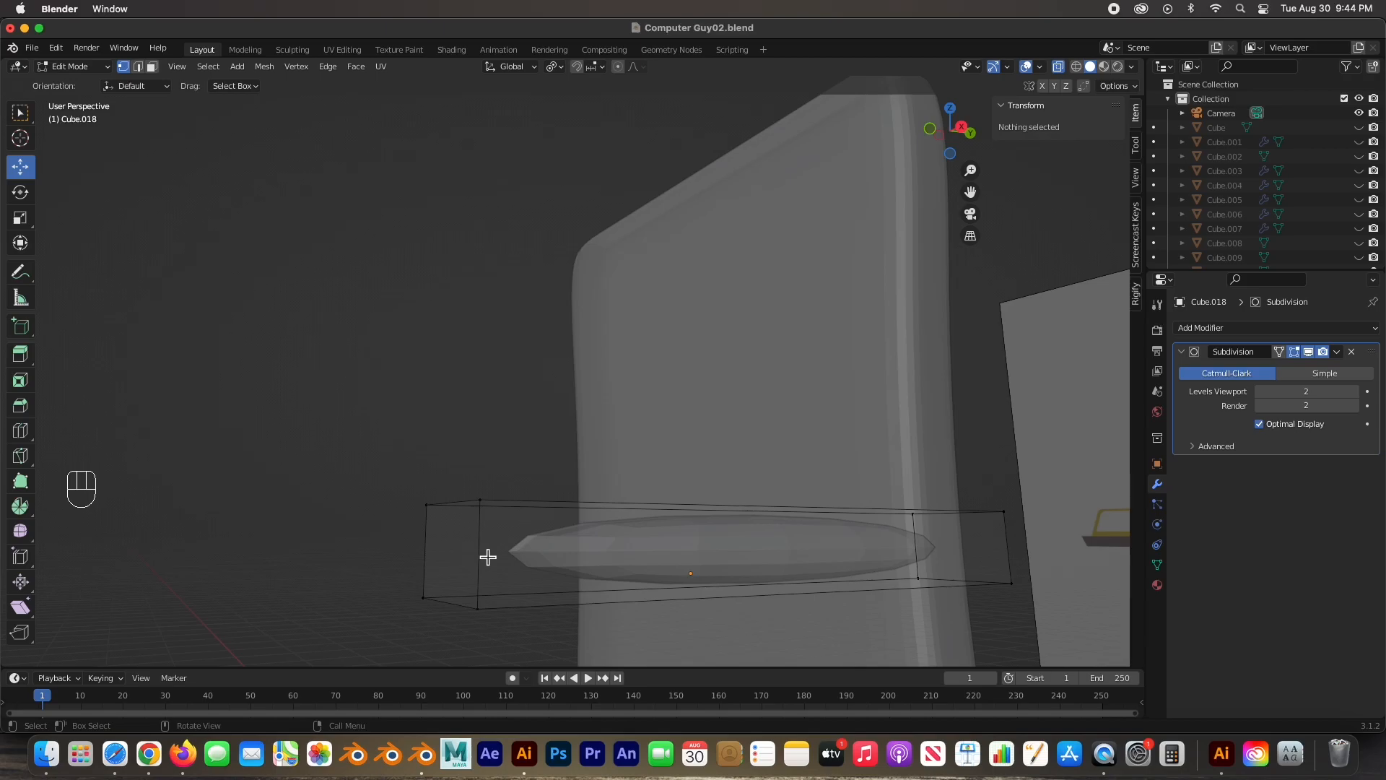
key(super+r)
scroll(484, 552, up, 1)
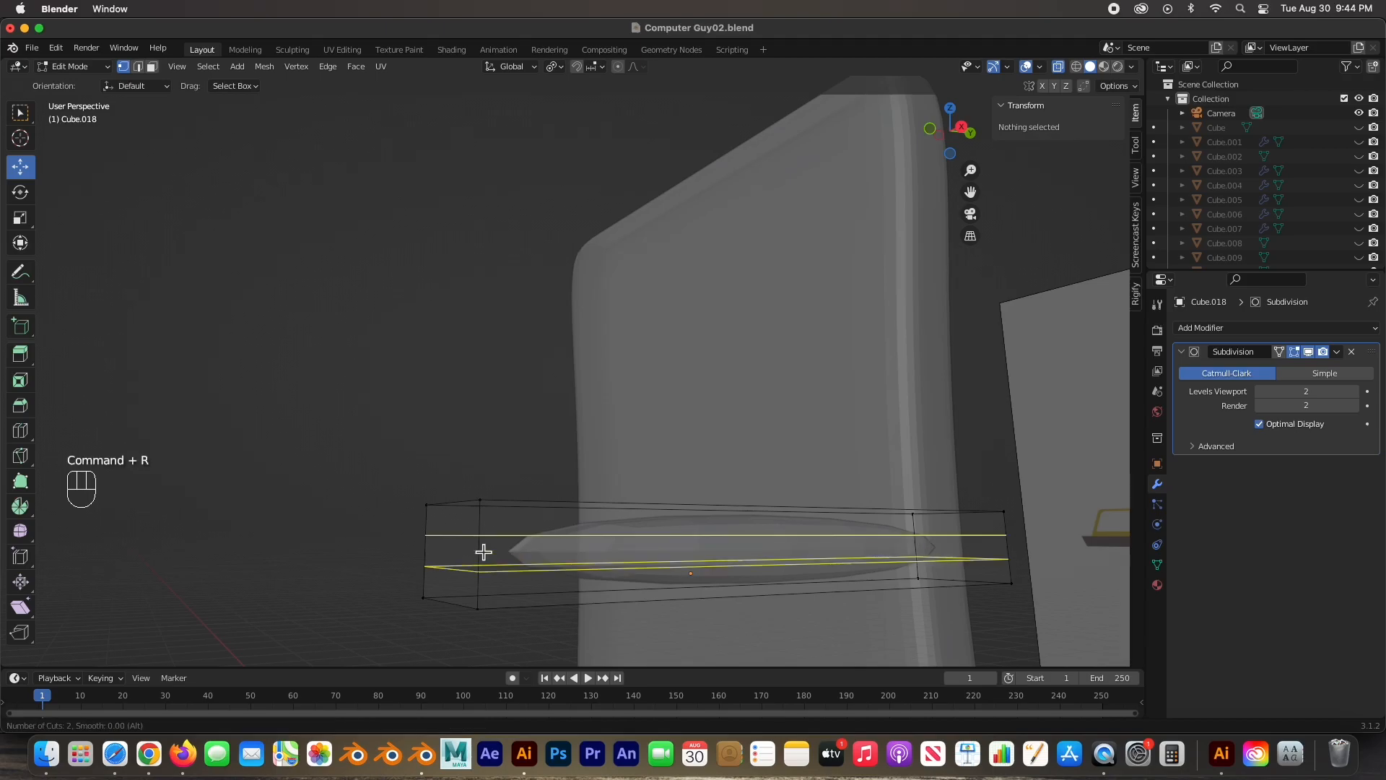
click(483, 551)
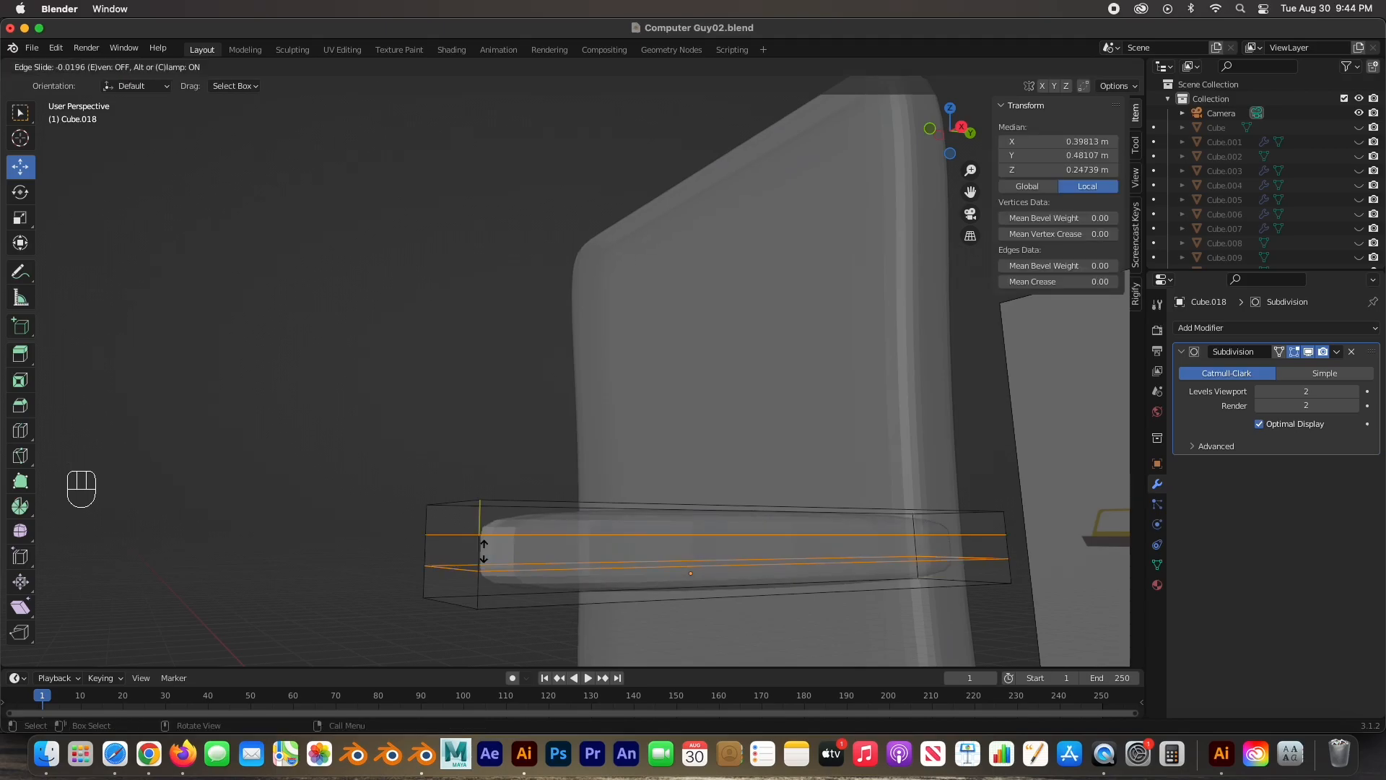
click(519, 551)
middle_drag(520, 551, 817, 587)
key(super+z)
Step: Add two evenly spaced vertical loop cuts running along the armrest's length
key(super+r)
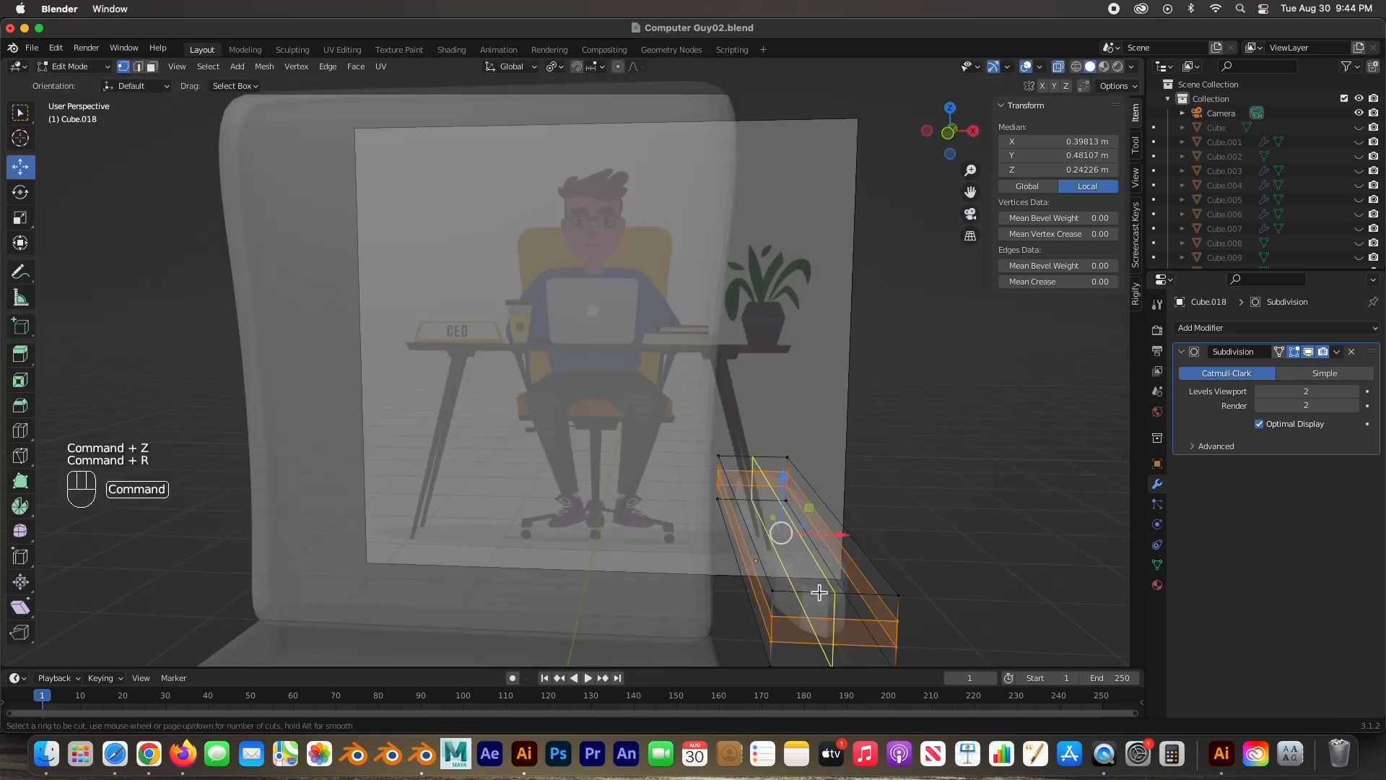
scroll(818, 592, up, 1)
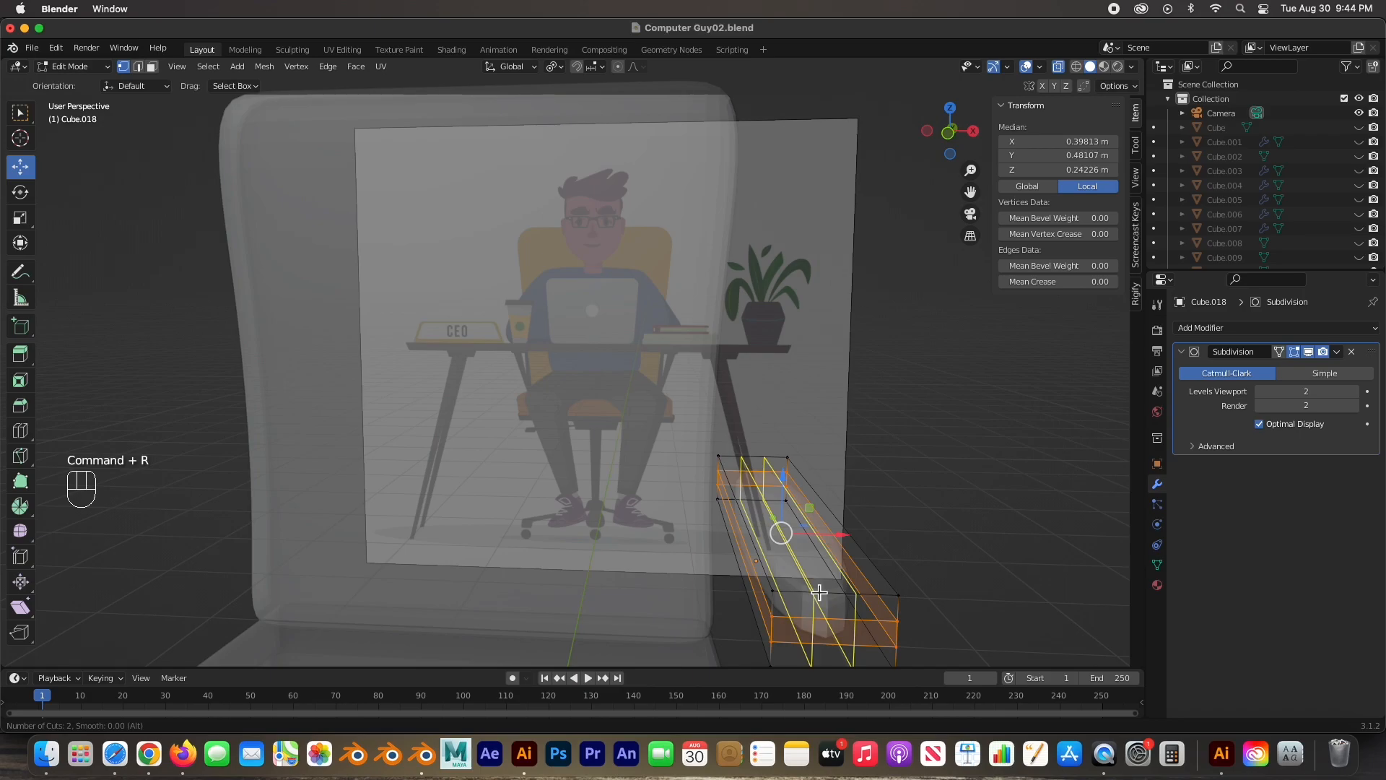
click(818, 592)
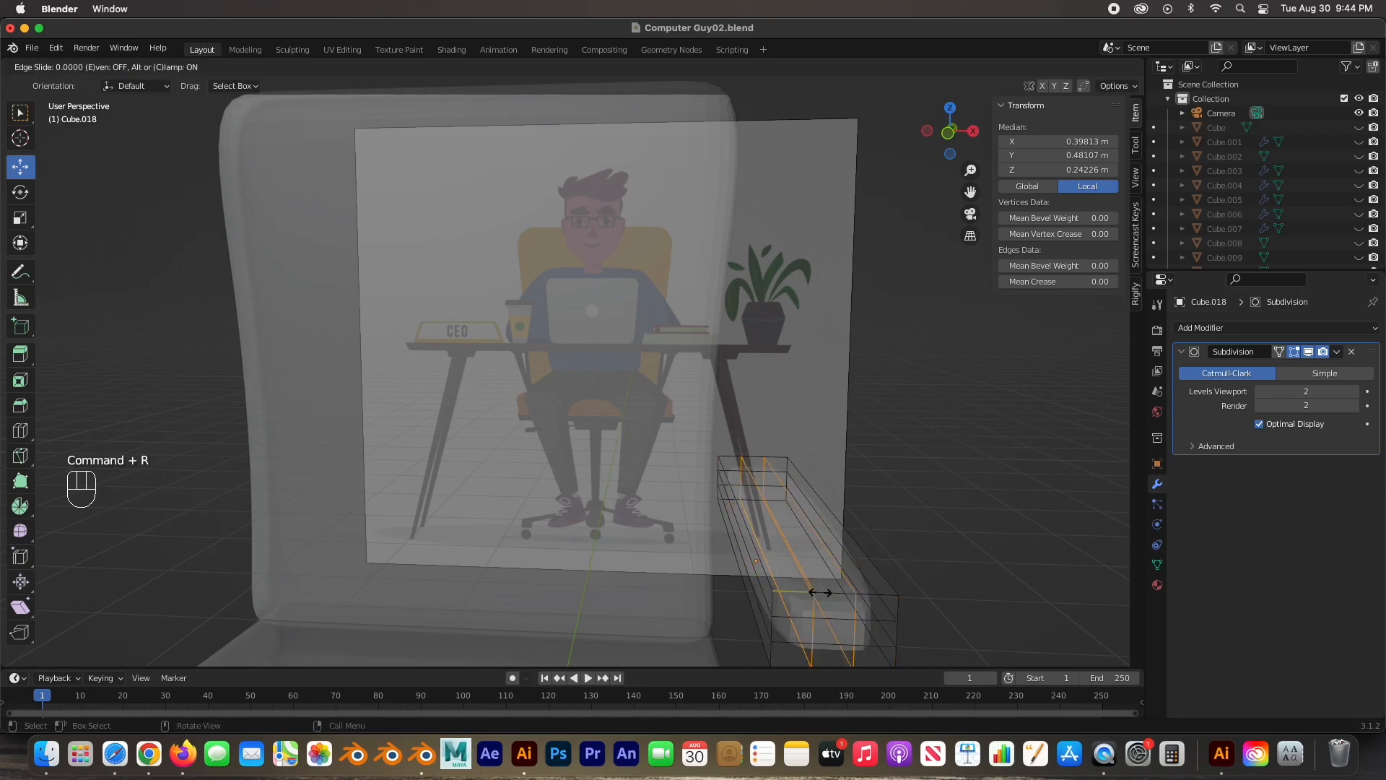
click(811, 529)
Step: Add four crosswise loop cuts to the armrest and scale them apart along Y toward its ends, then deselect them
middle_drag(810, 530, 779, 517)
key(super+r)
scroll(674, 561, up, 3)
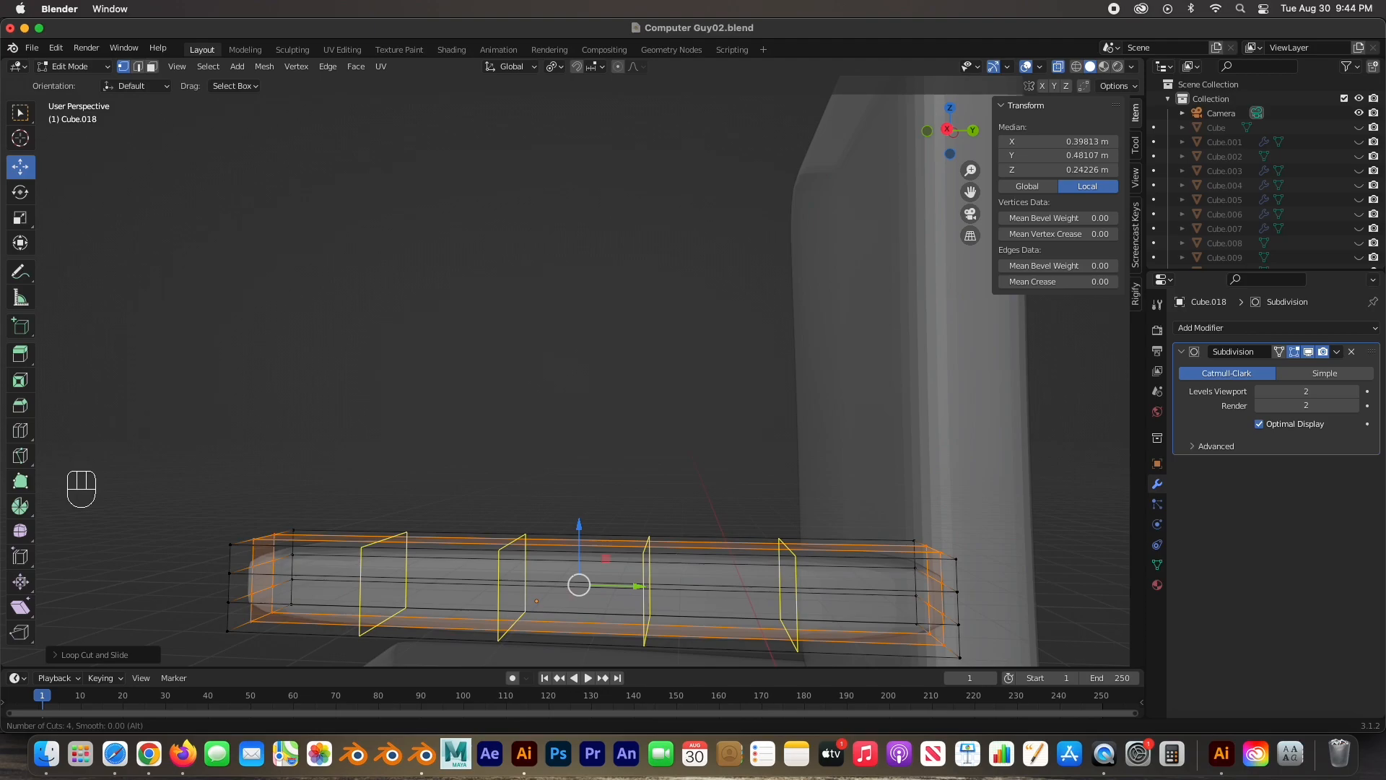
click(675, 562)
click(673, 534)
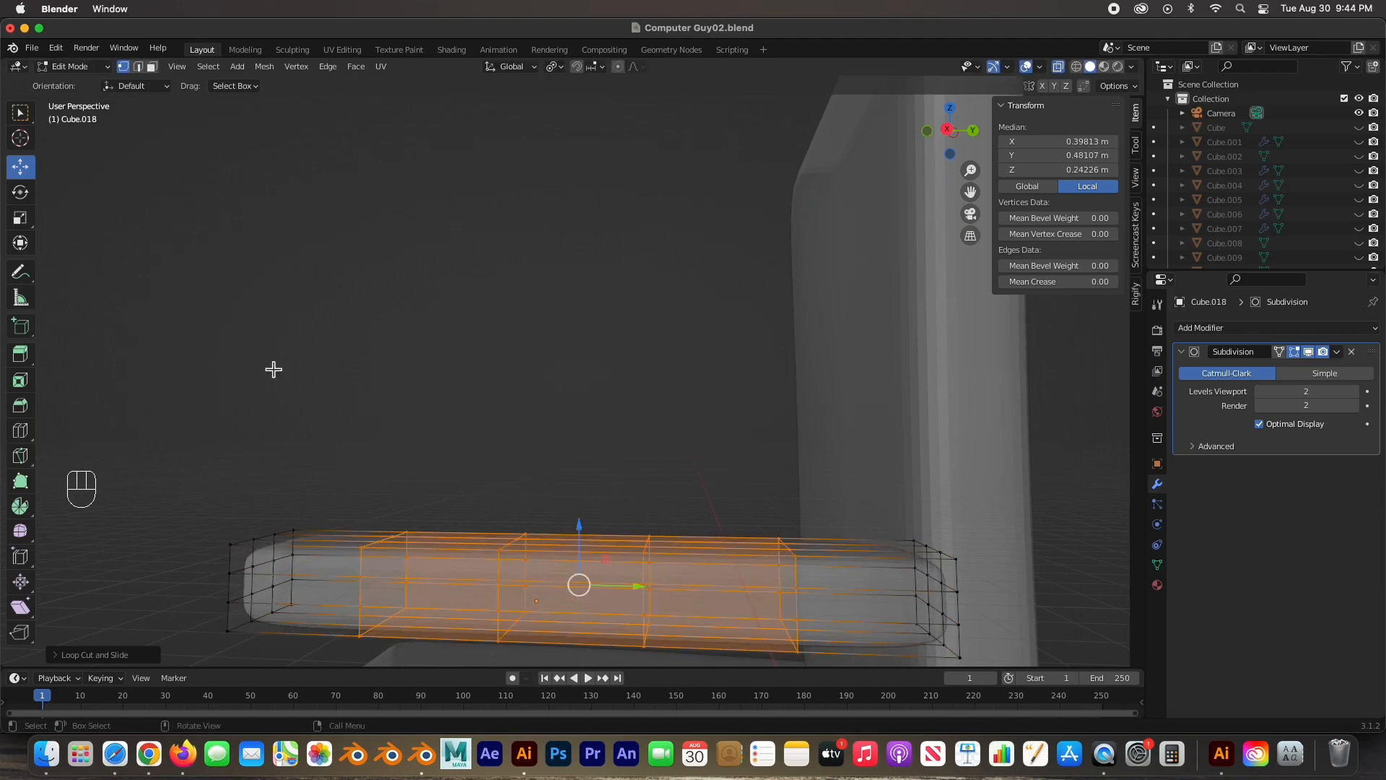
click(21, 220)
drag(635, 586, 657, 587)
click(446, 454)
Step: In front view, select the armrest's two middle vertex rows and lower them about 0.03 m to round the top more
middle_drag(446, 454, 595, 438)
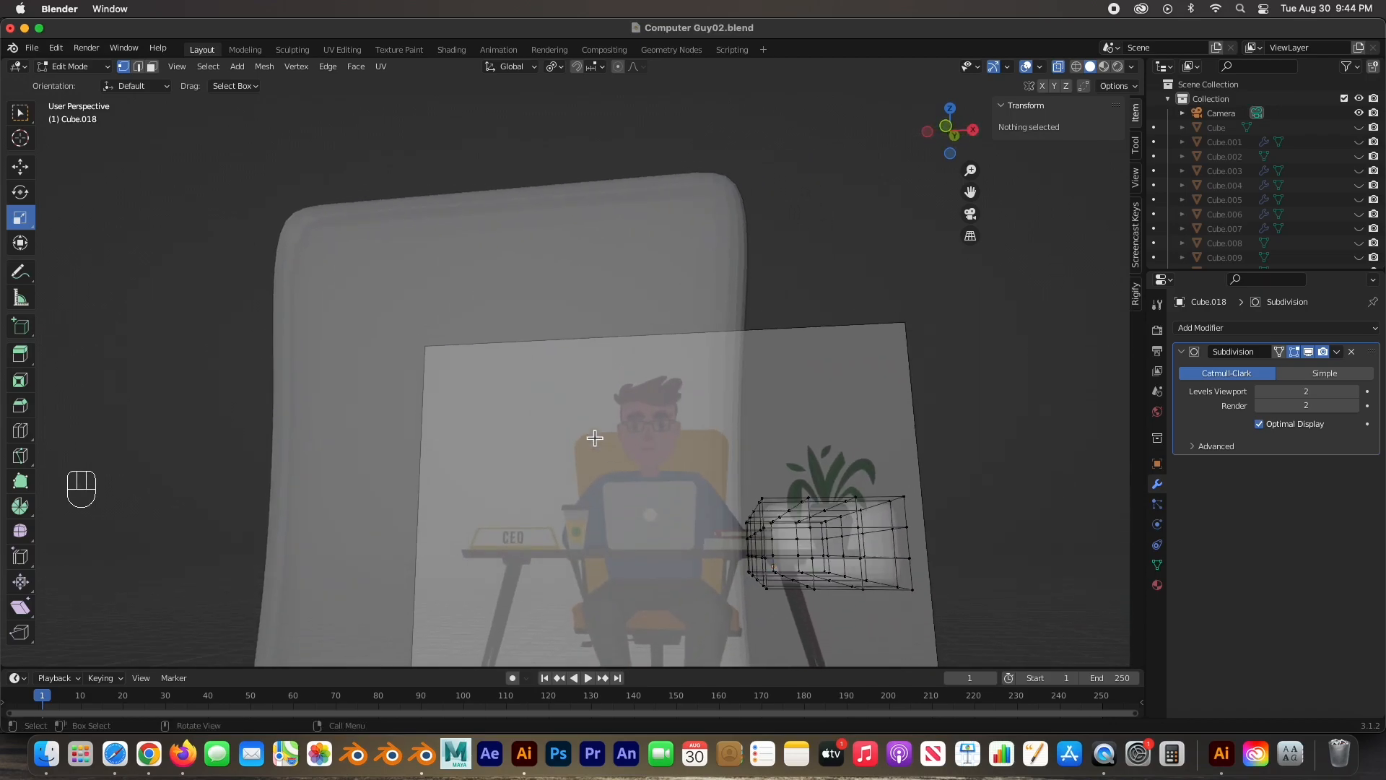
key(KP_1)
scroll(816, 572, up, 2)
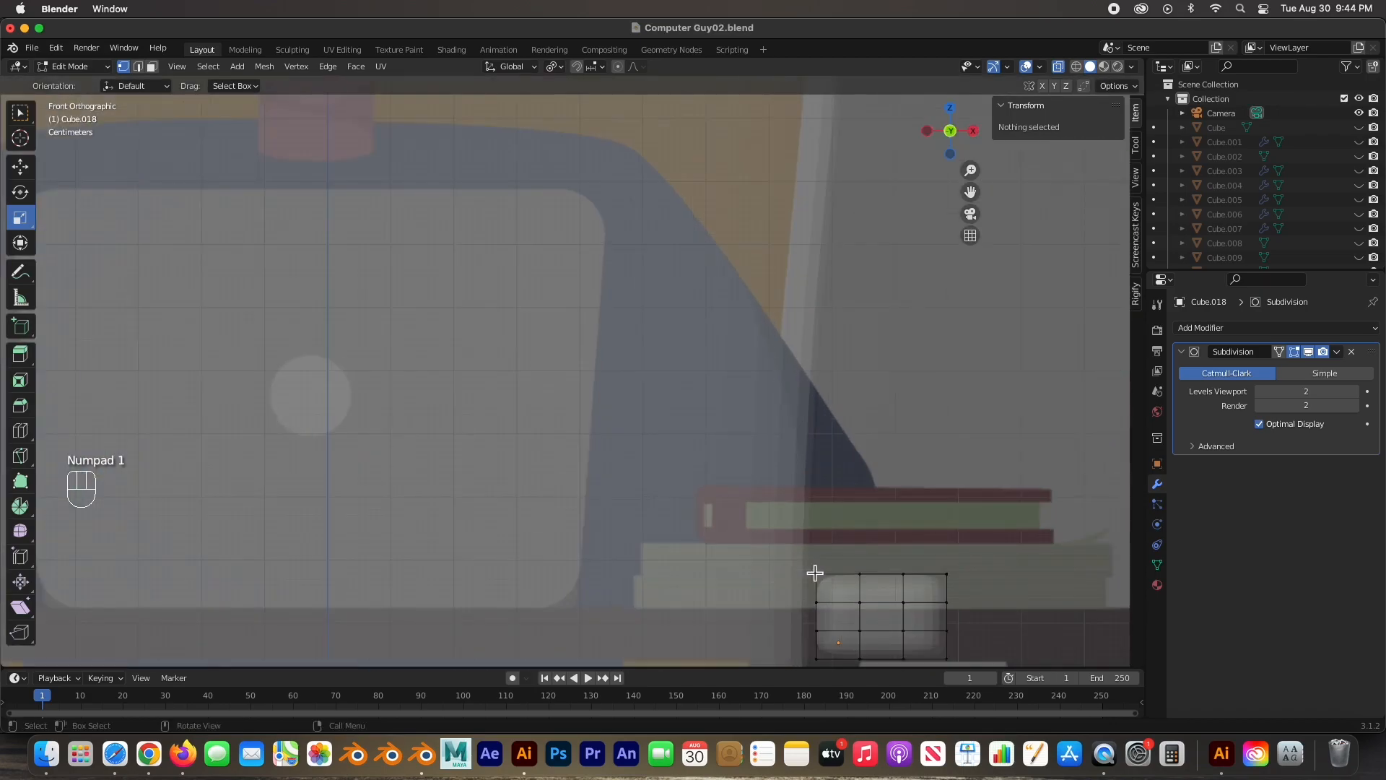
shift+middle_drag(838, 622, 719, 472)
scroll(724, 476, up, 2)
shift+middle_drag(835, 532, 556, 387)
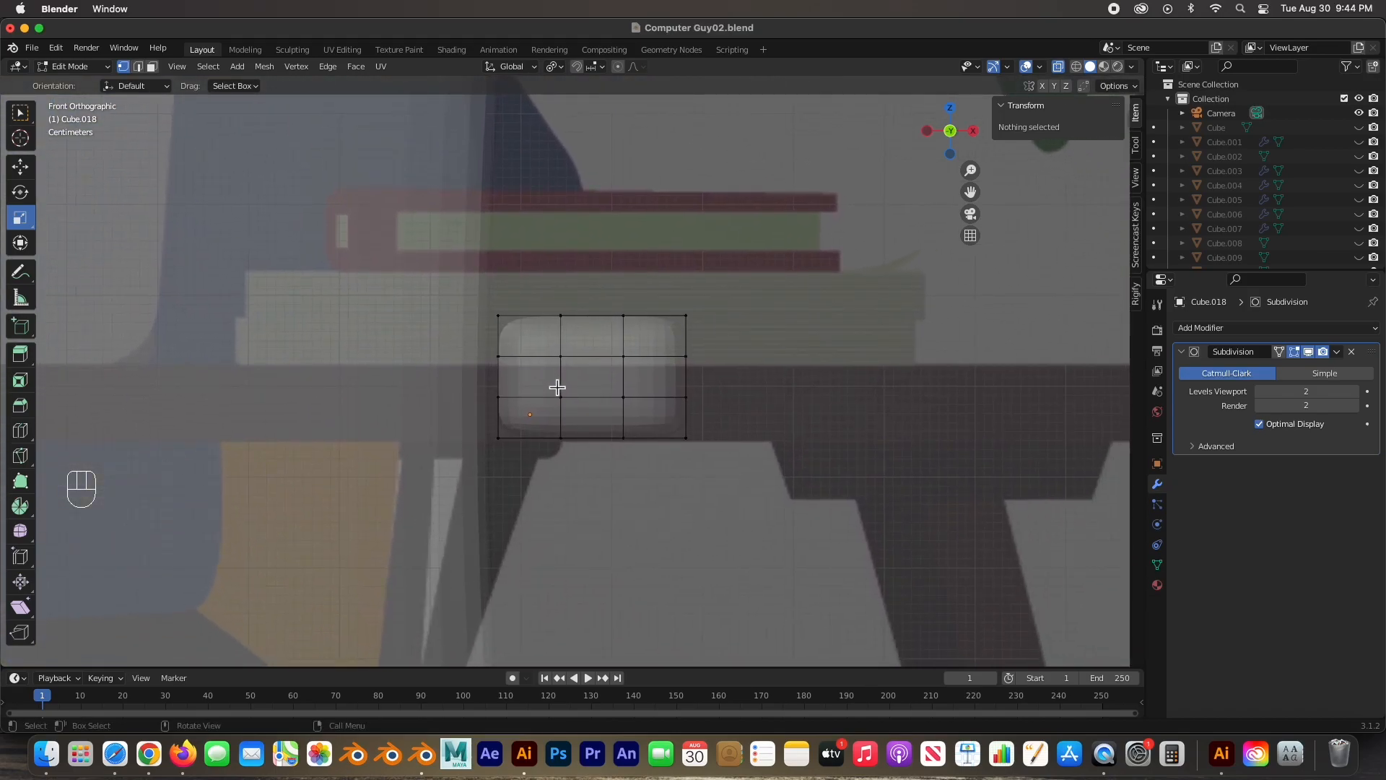
scroll(557, 387, up, 3)
drag(414, 328, 835, 426)
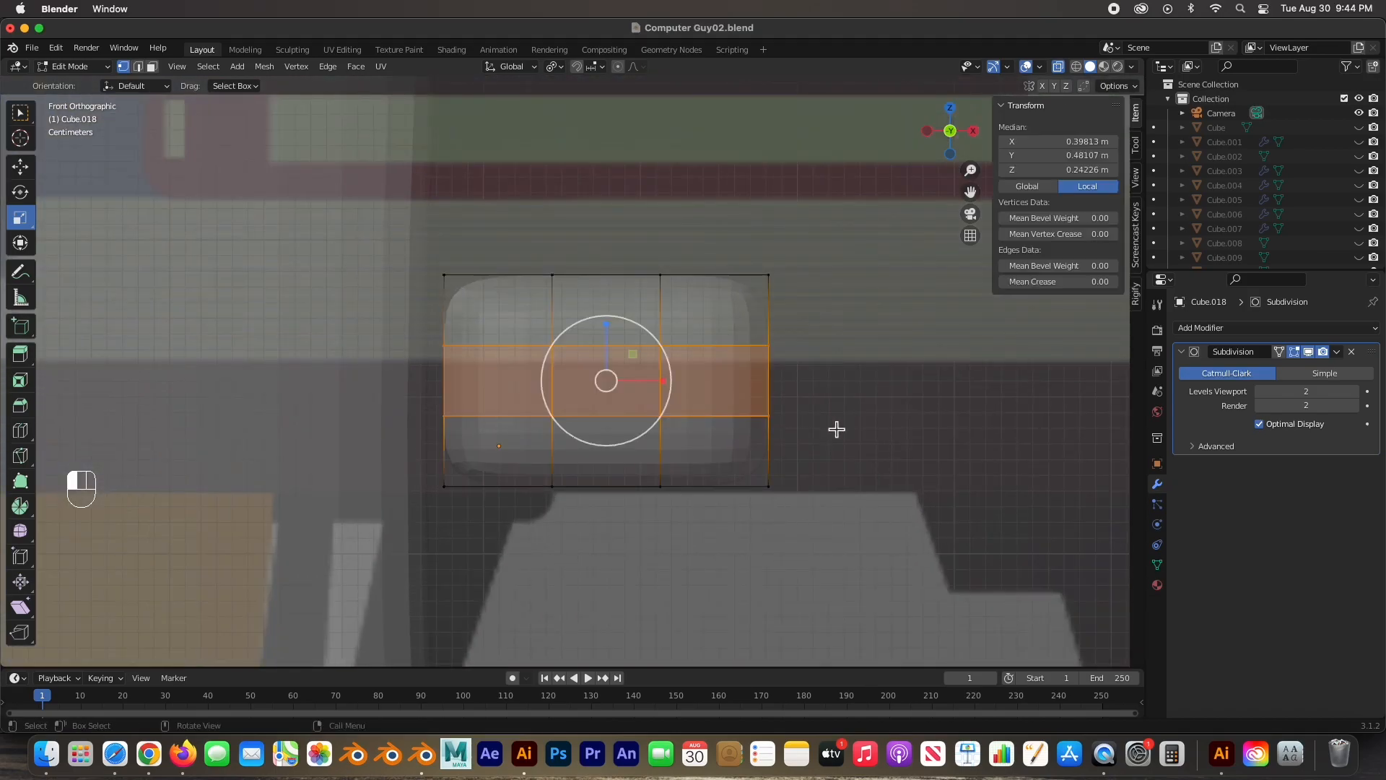
click(20, 168)
drag(611, 331, 612, 378)
Step: Select the two central columns of the armrest's top vertices, raise them slightly to local Z 0.673 m, and deselect
drag(521, 244, 707, 341)
drag(612, 237, 610, 227)
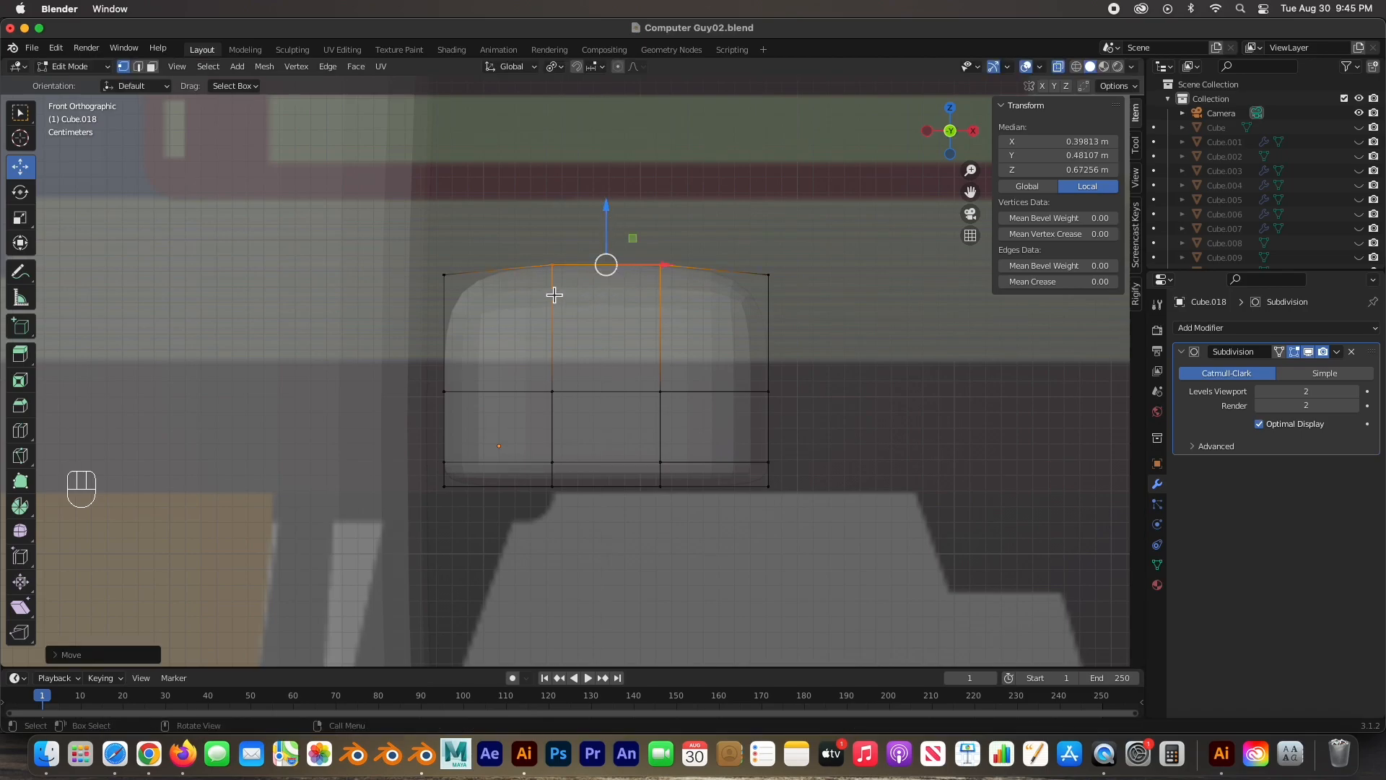
middle_drag(859, 335, 770, 368)
scroll(776, 404, down, 1)
click(800, 574)
Step: Examine the armrest's shape and fit against the backrest and seat from several angles, leaving mesh editing
scroll(781, 536, down, 2)
scroll(773, 522, up, 1)
middle_drag(772, 521, 510, 439)
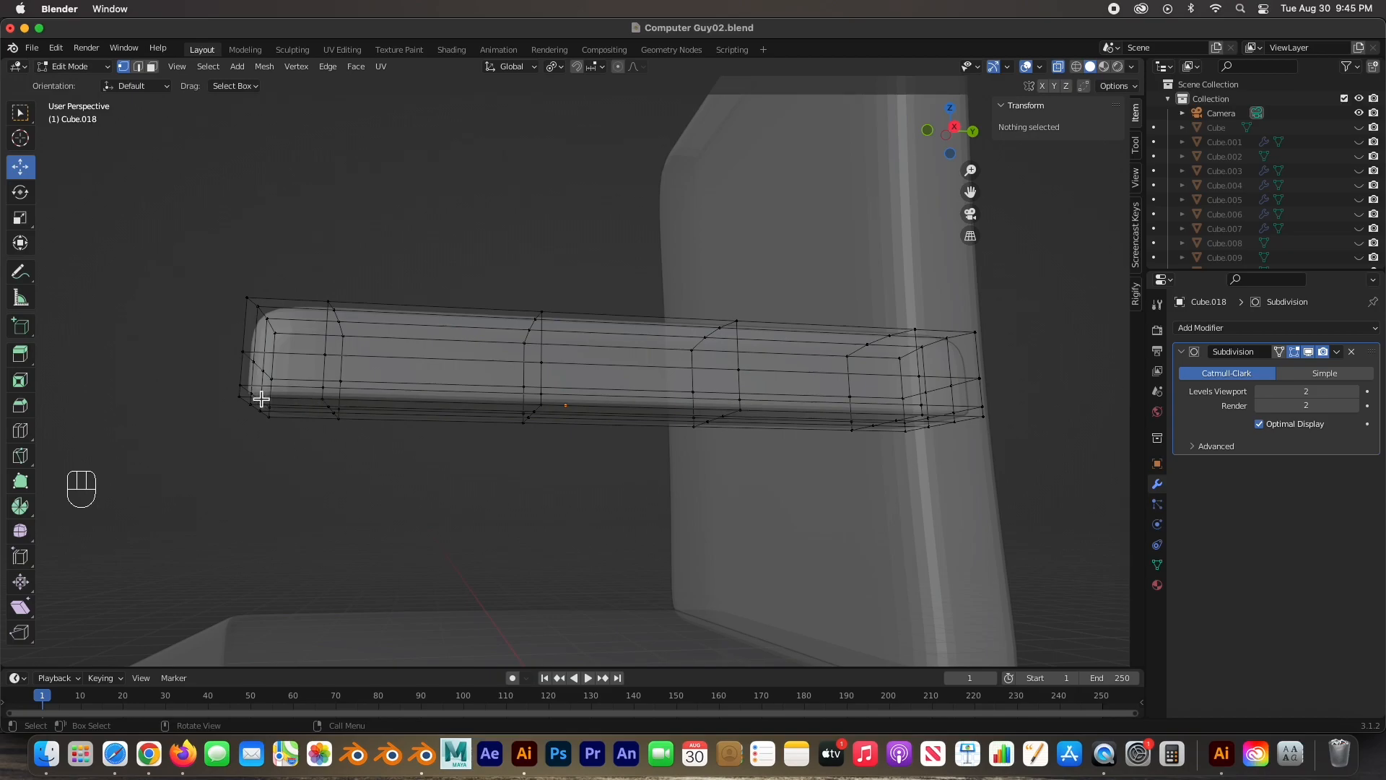
scroll(966, 425, down, 2)
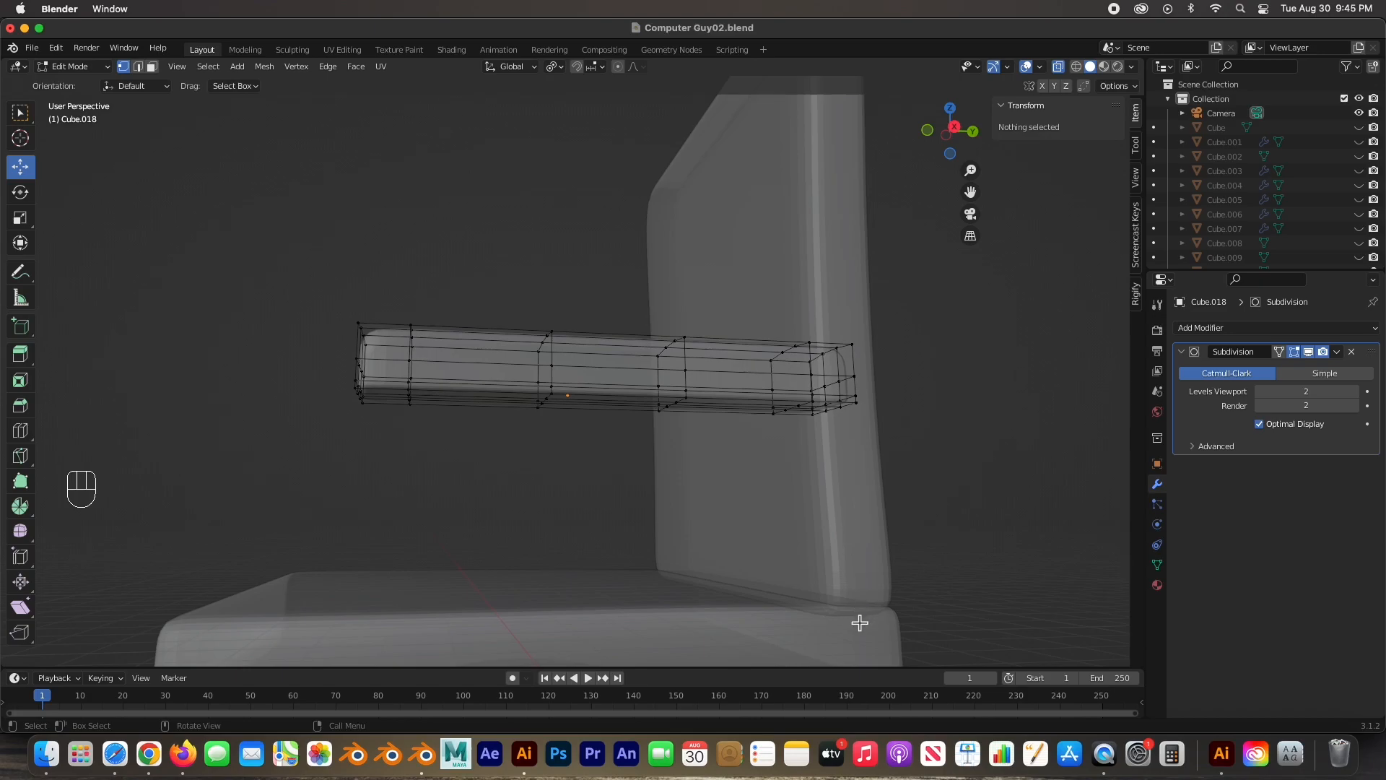
middle_drag(859, 645, 864, 611)
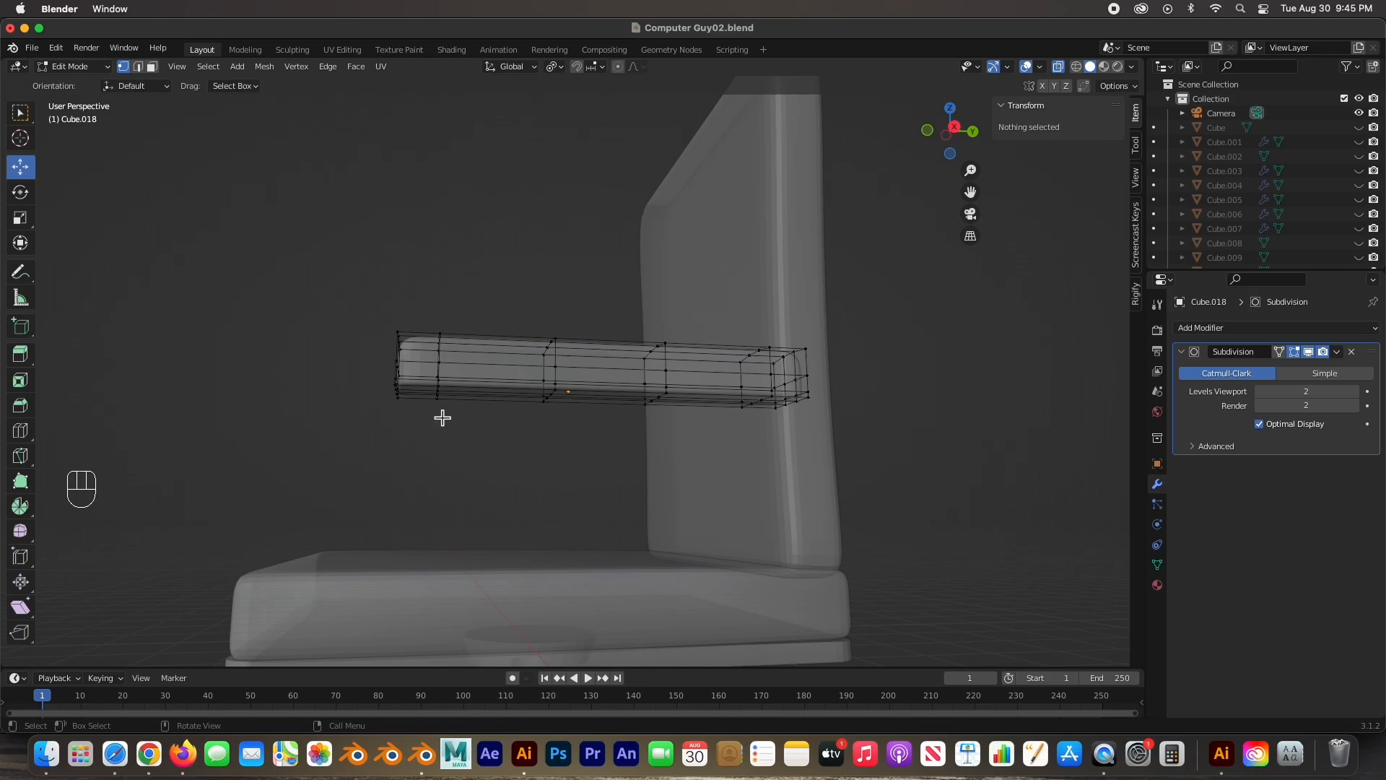
middle_drag(443, 418, 510, 421)
scroll(511, 421, down, 3)
key(Tab)
click(325, 295)
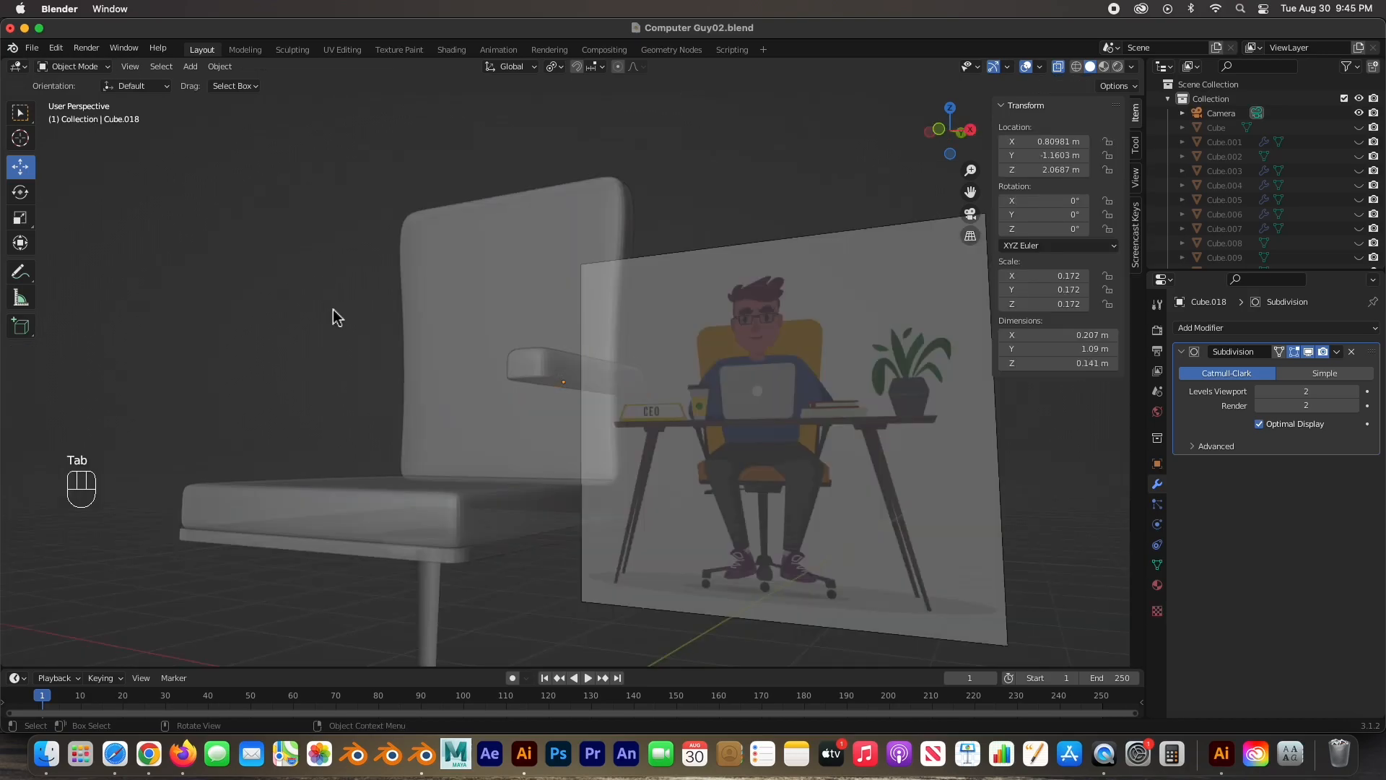
Step: Add a cube and, in front view, move it over the armrest at about X 0.868 m, Z 2.04 m
key(shift+a)
mouse_move(340, 309)
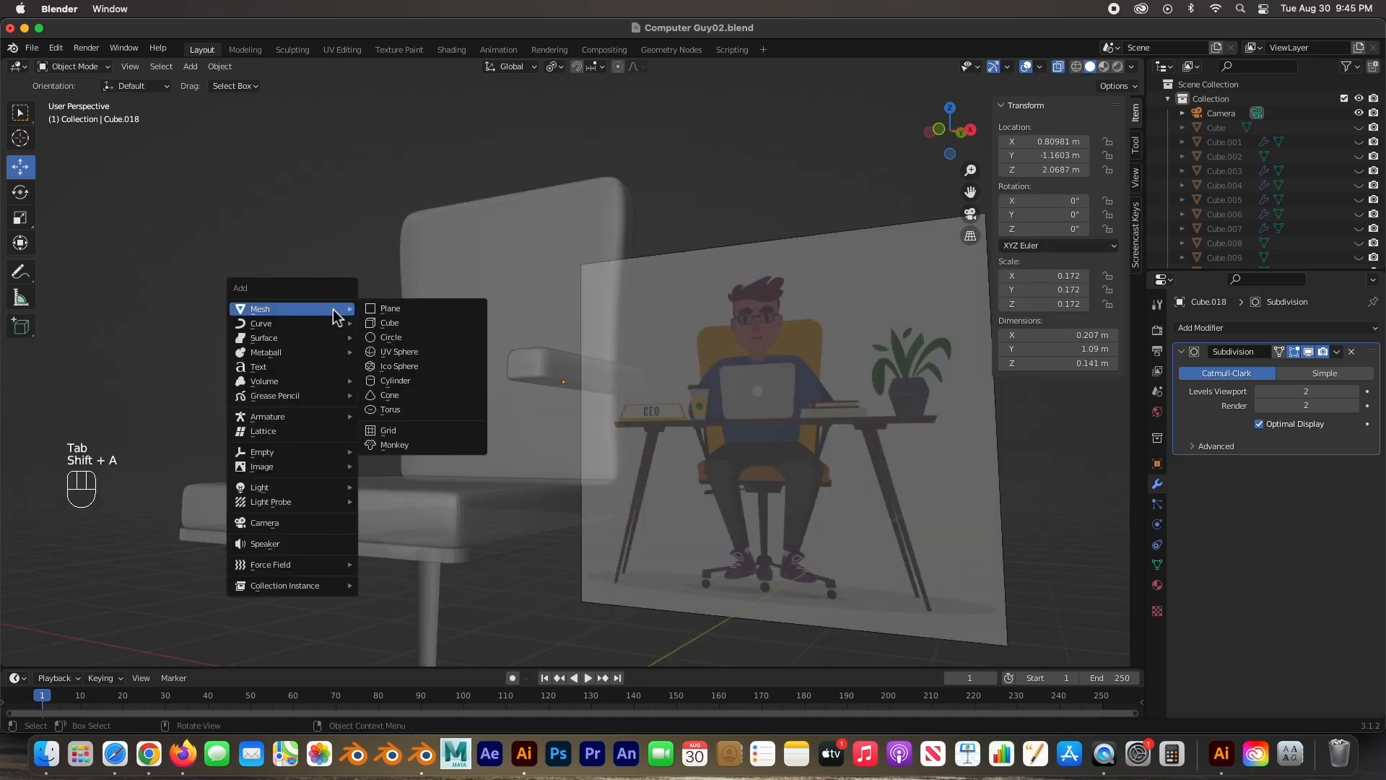
click(421, 334)
scroll(442, 561, down, 4)
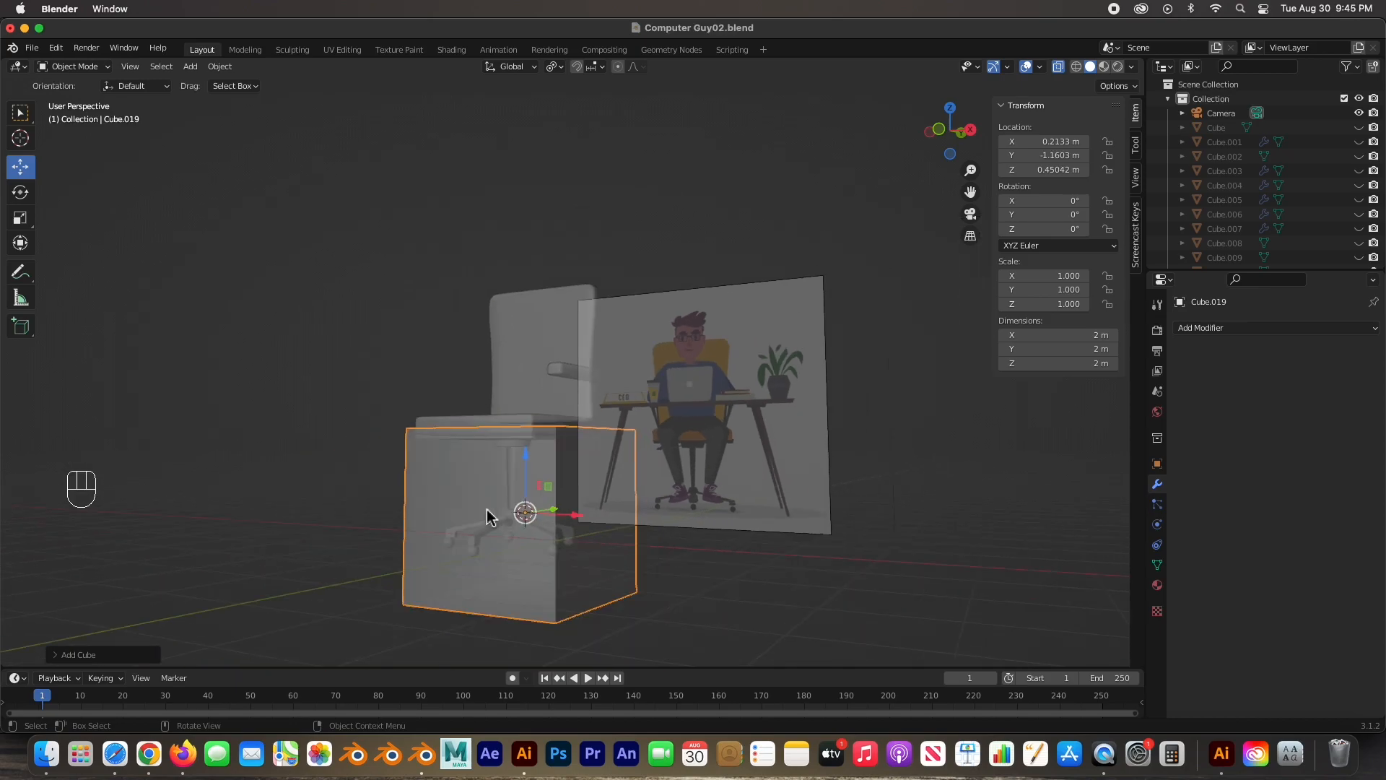
key(KP_1)
scroll(653, 446, up, 3)
drag(477, 614, 582, 378)
Step: Scale the cube down to about 0.093 and shift it to X 0.879 m so it lines up with the armrest's width
key(s)
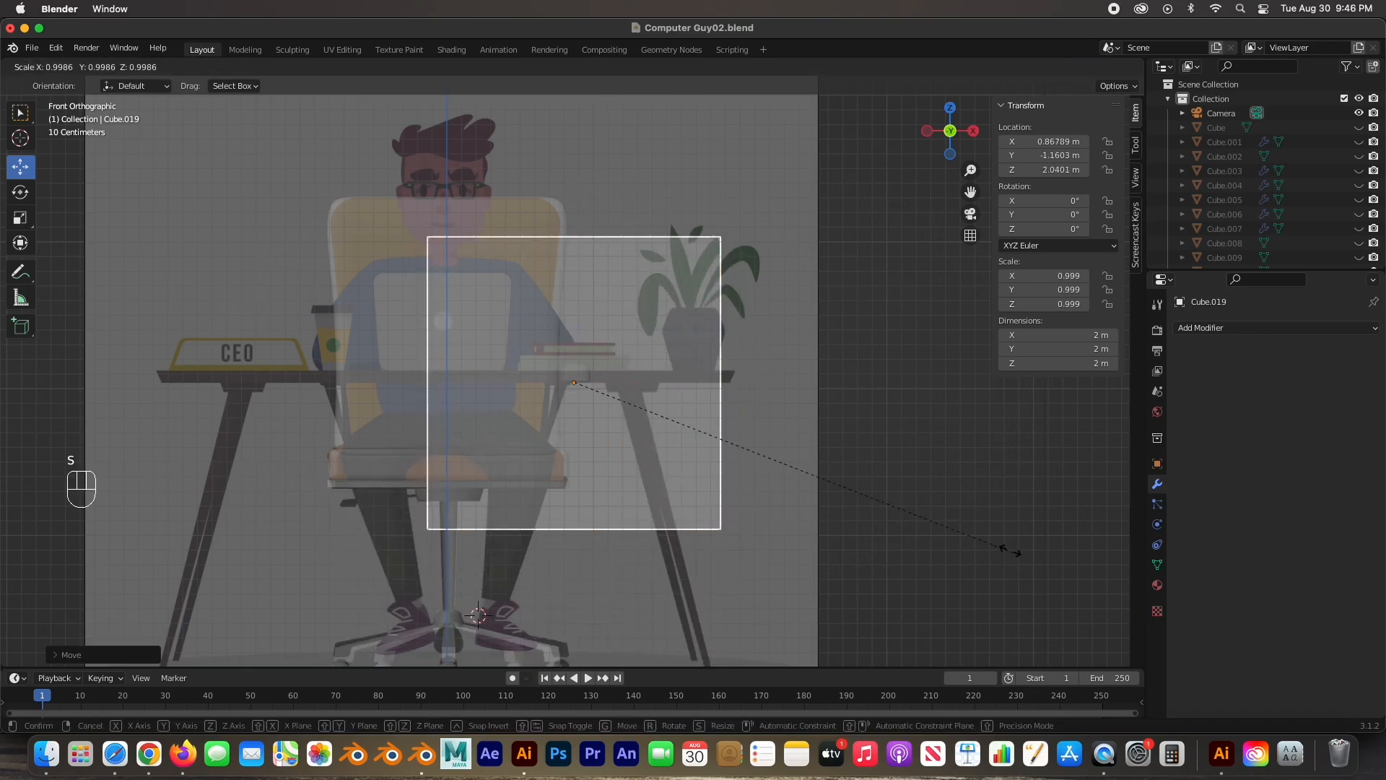
click(625, 392)
scroll(600, 404, up, 8)
drag(639, 421, 648, 419)
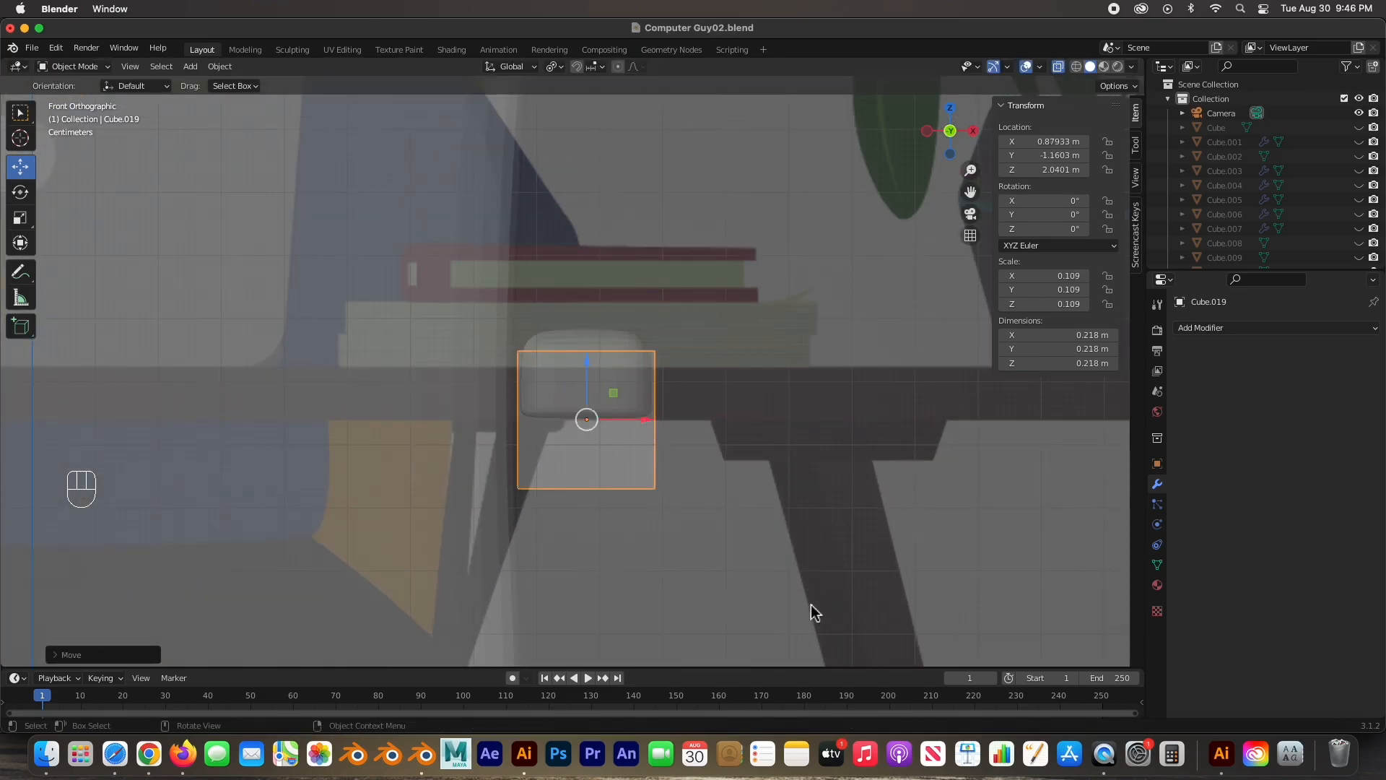
key(s)
click(781, 574)
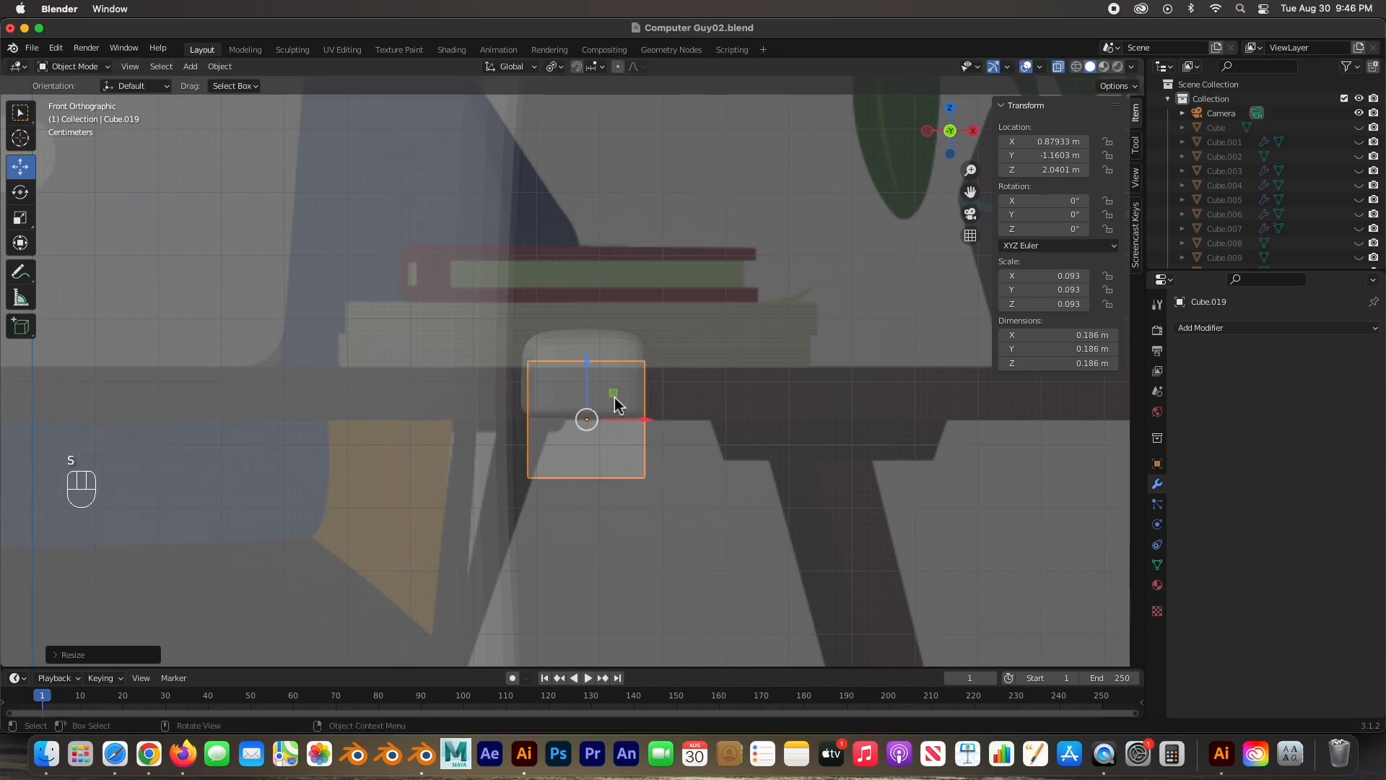
Step: Flatten the cube's mesh along Z into a thin plate and stretch it along Y to nearly the armrest's length
key(Tab)
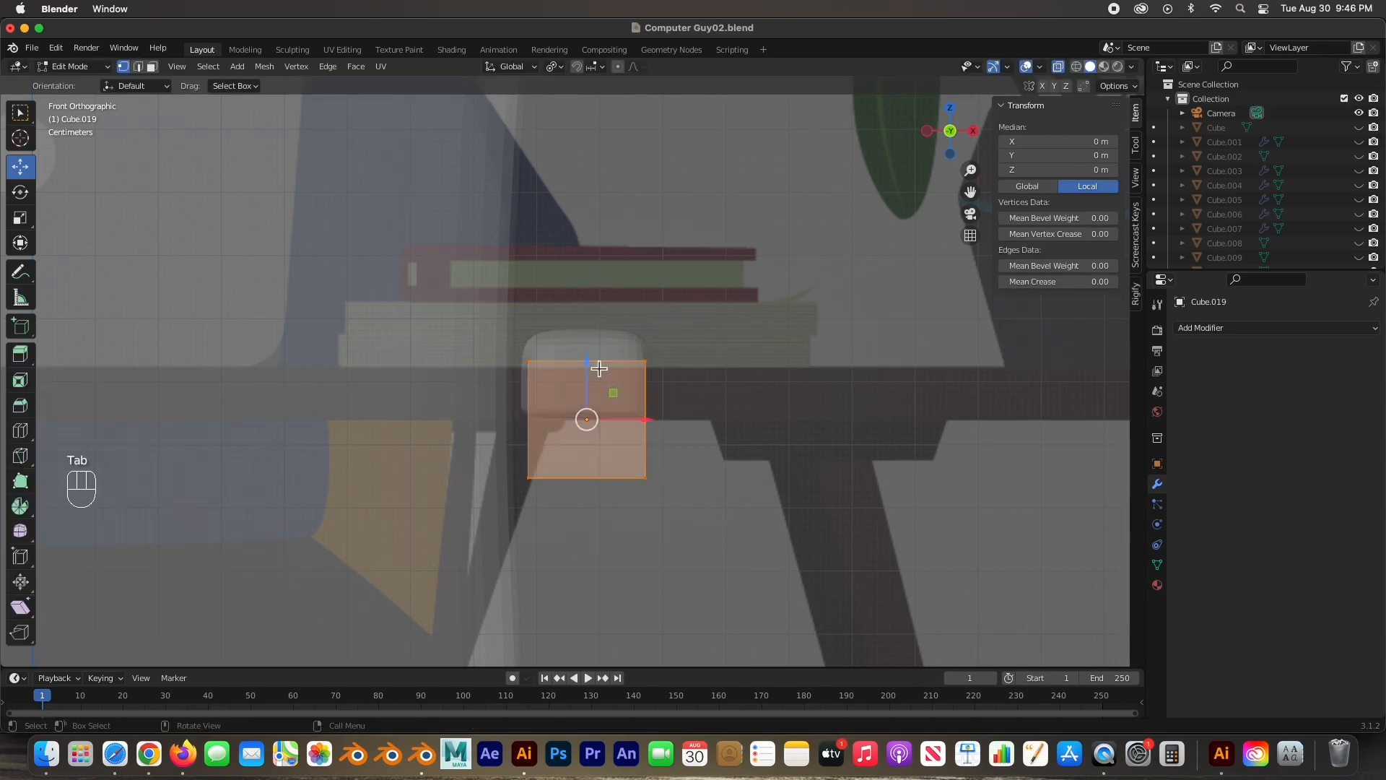
drag(505, 324, 674, 527)
click(20, 217)
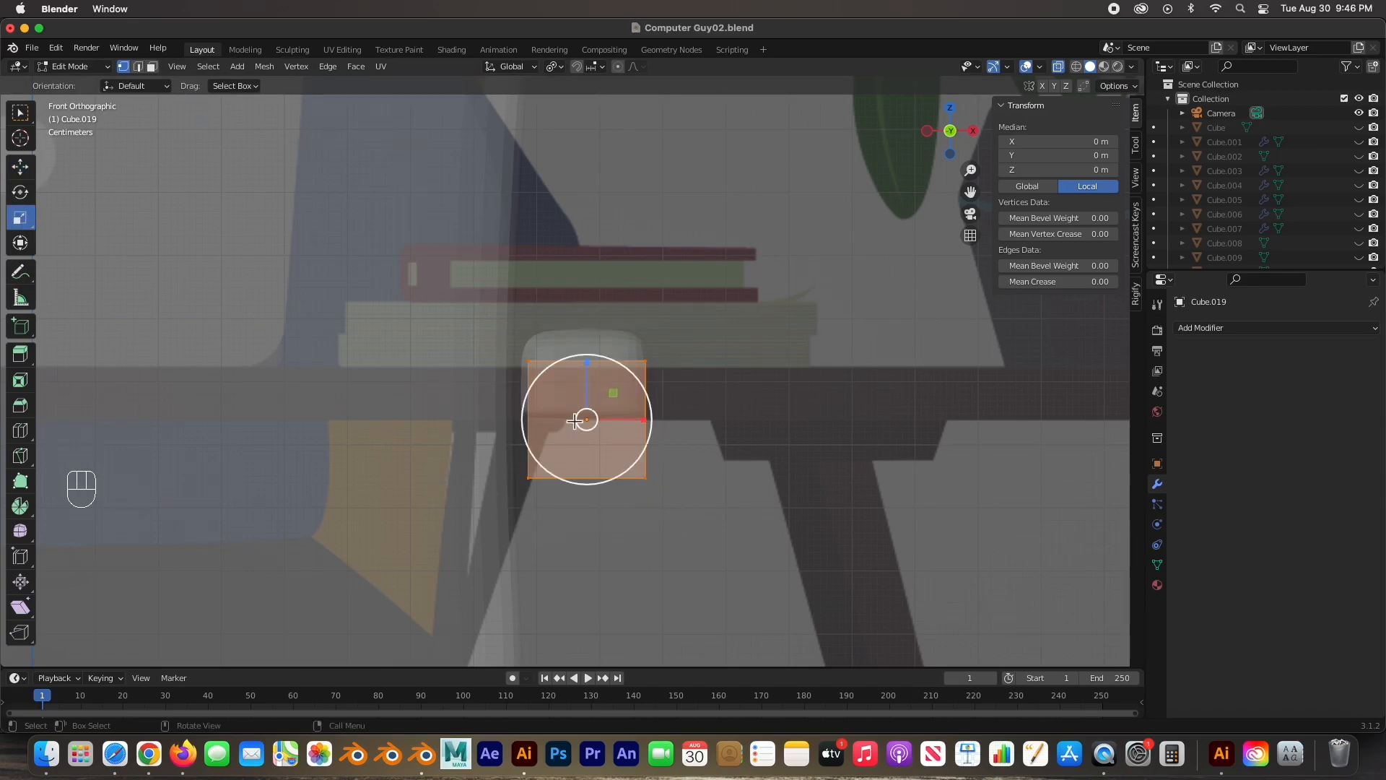
drag(593, 366, 583, 416)
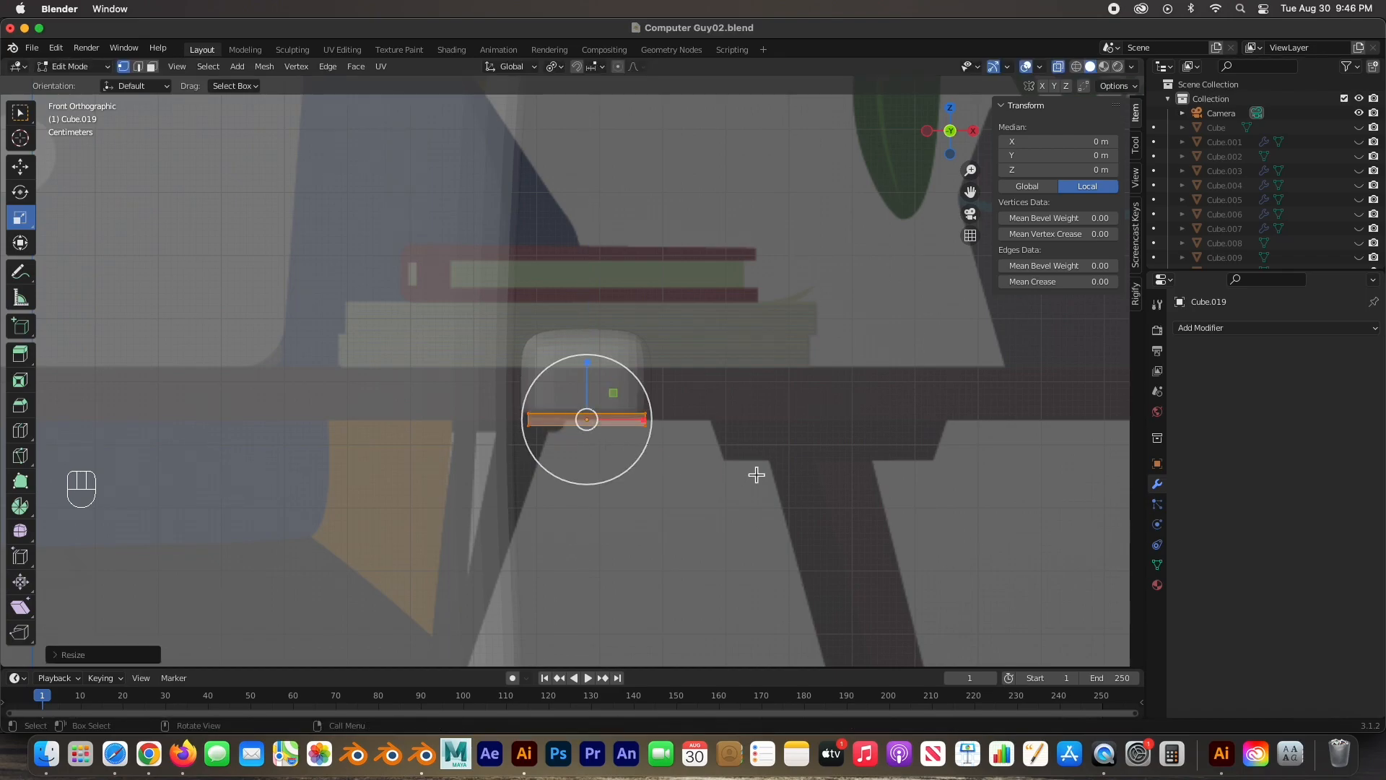
key(KP_3)
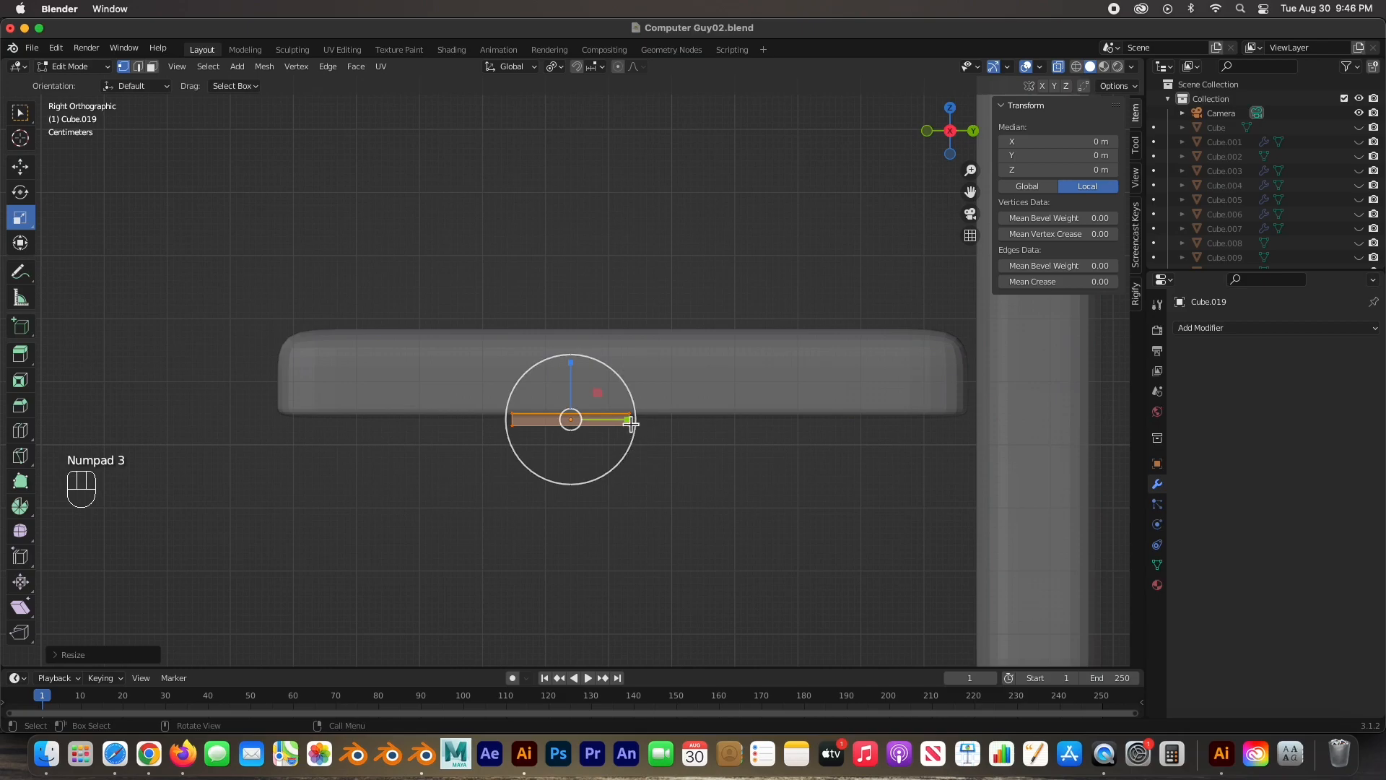
drag(628, 420, 918, 420)
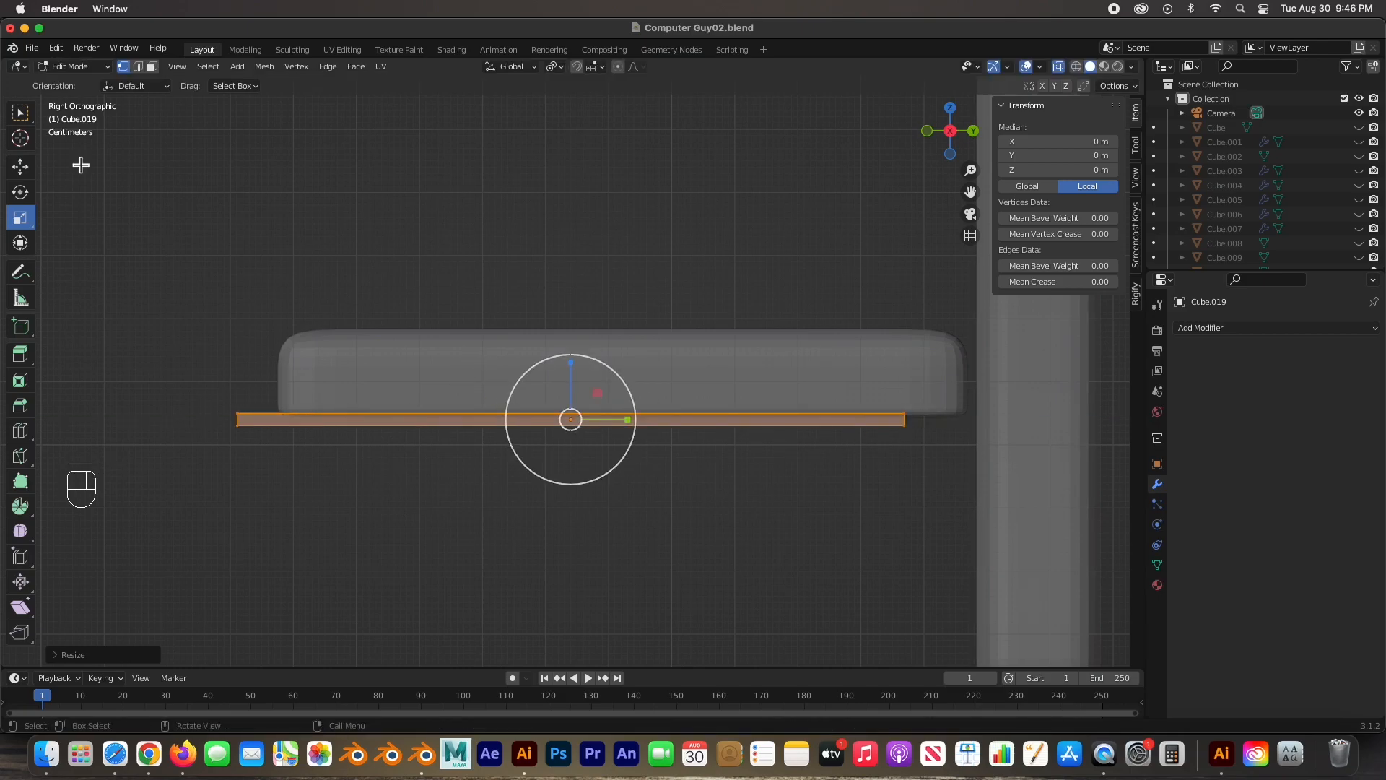
Step: Move the plate to local Y 0.875 m under the armrest and extend its rear end to local Y 8.78 m
click(22, 168)
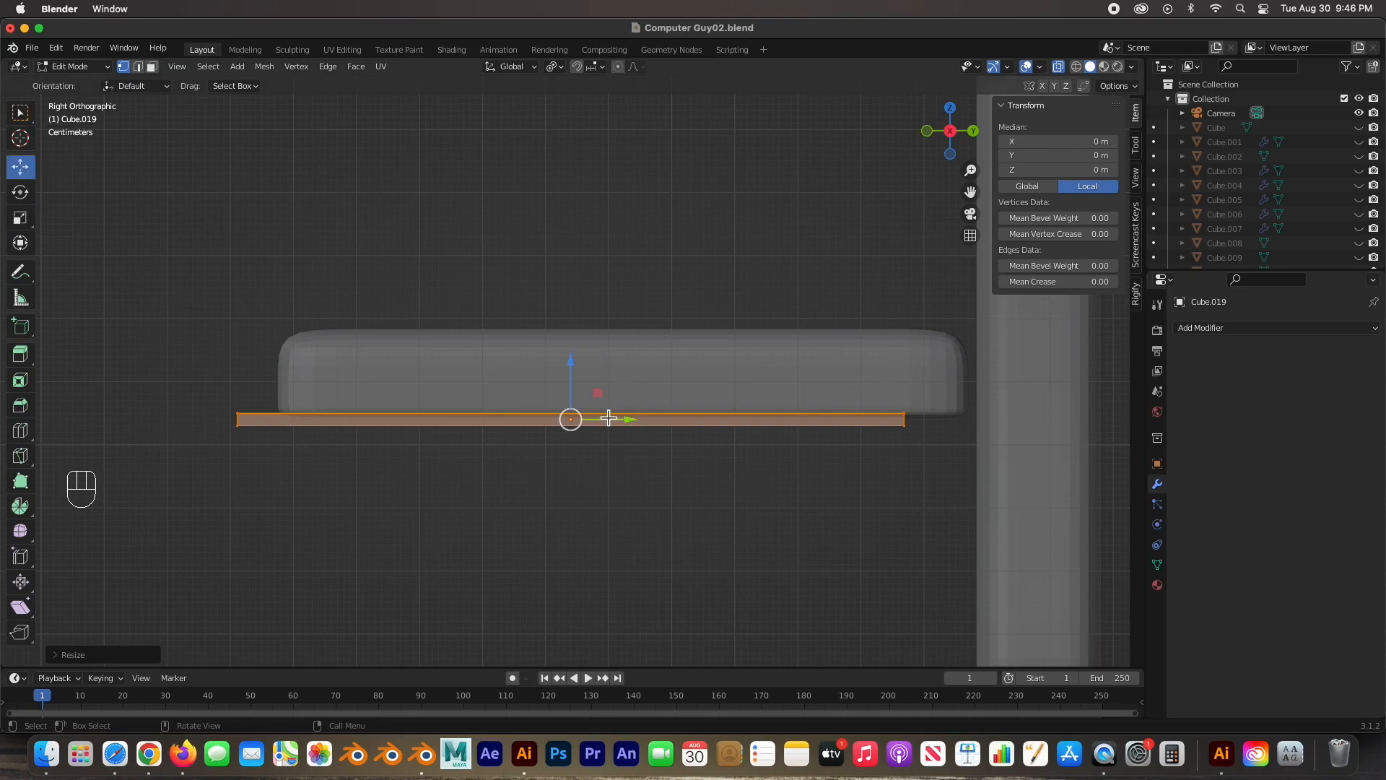
drag(641, 422, 682, 416)
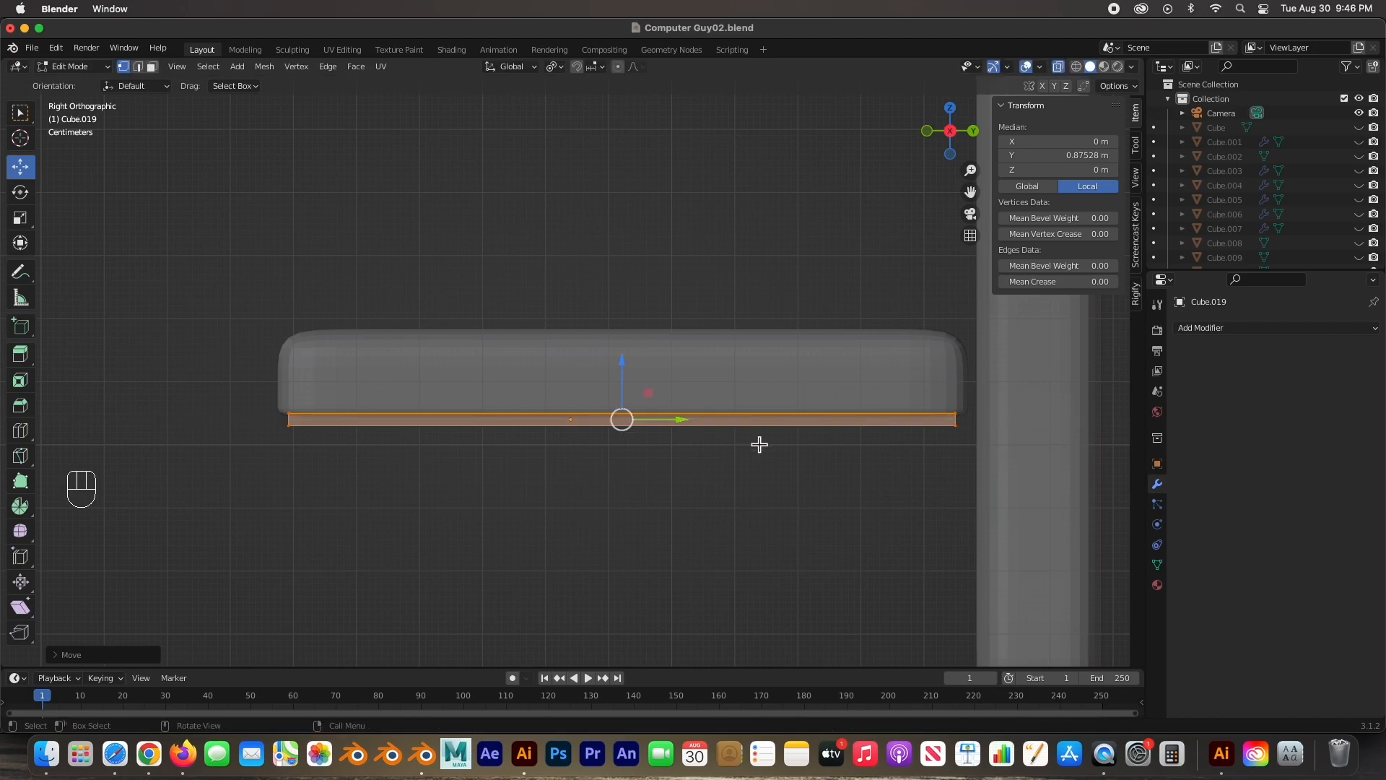
scroll(757, 444, down, 3)
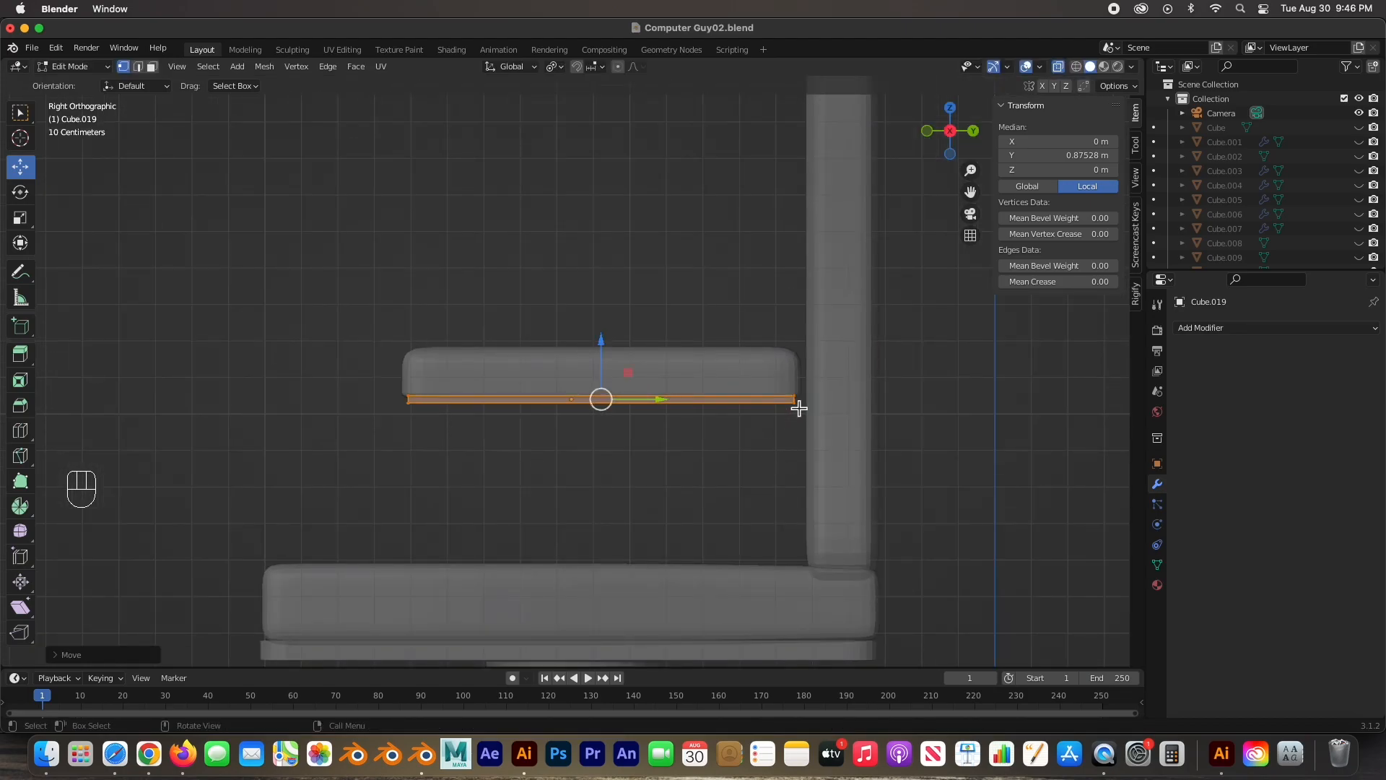
click(796, 398)
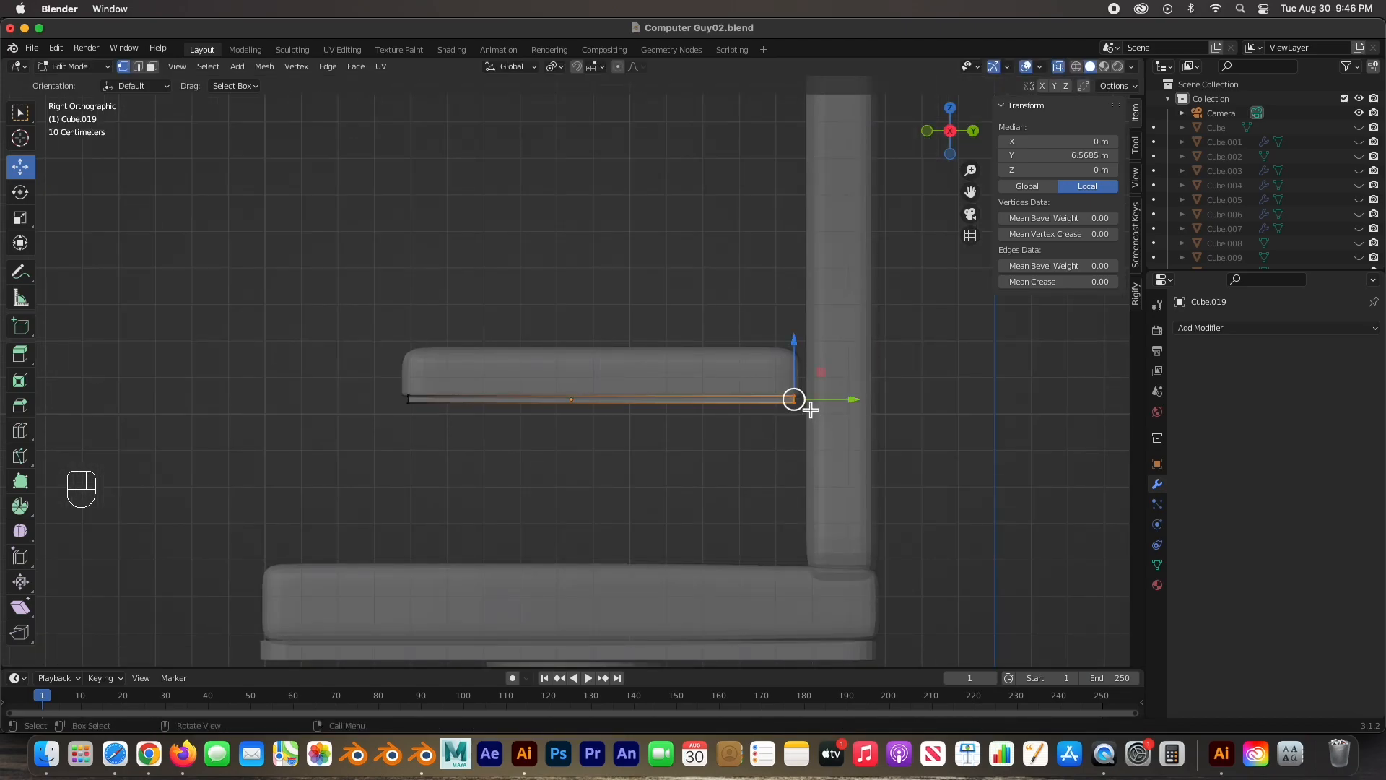
drag(815, 399, 915, 396)
Step: Add one lengthwise loop cut to the plate and slide it toward the seat-side edge, to local X -0.588 m
middle_drag(786, 415, 920, 381)
key(ctrl+r)
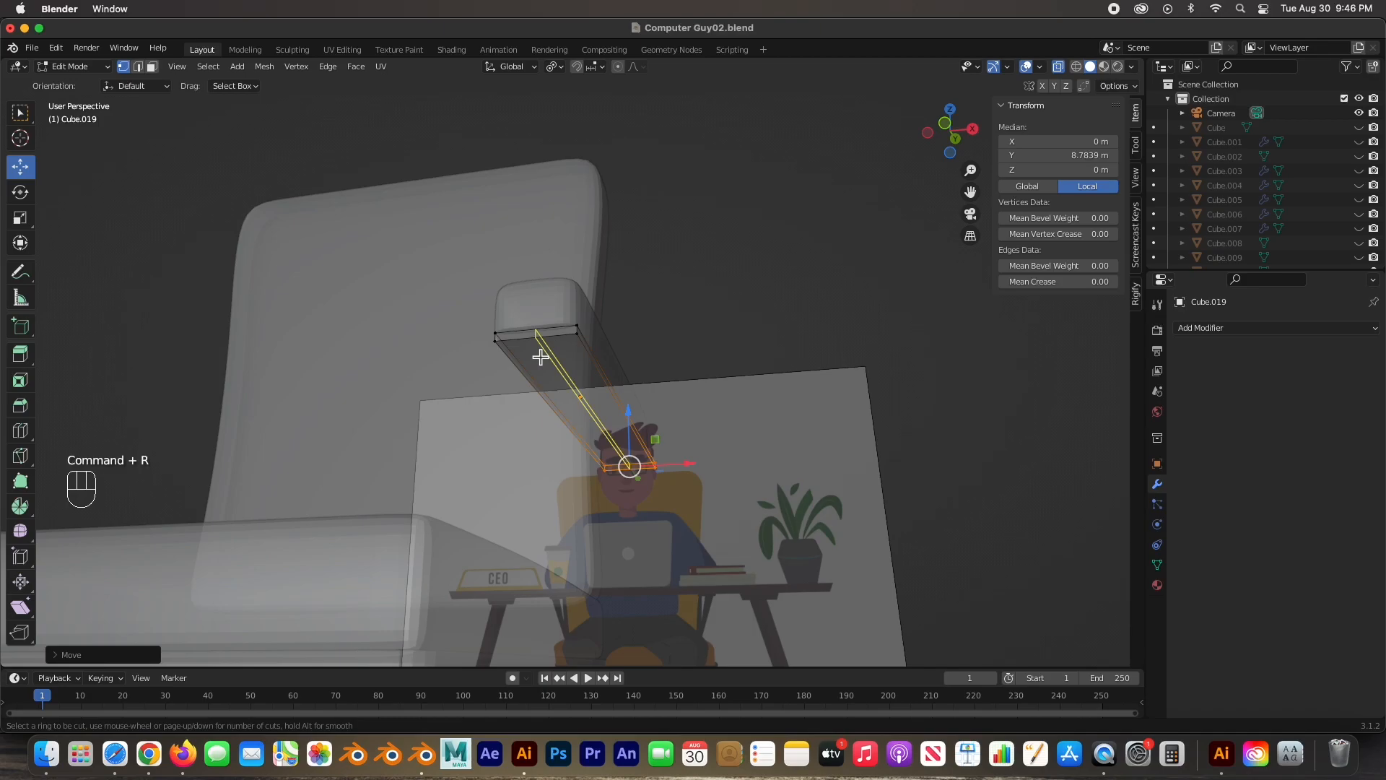
click(541, 357)
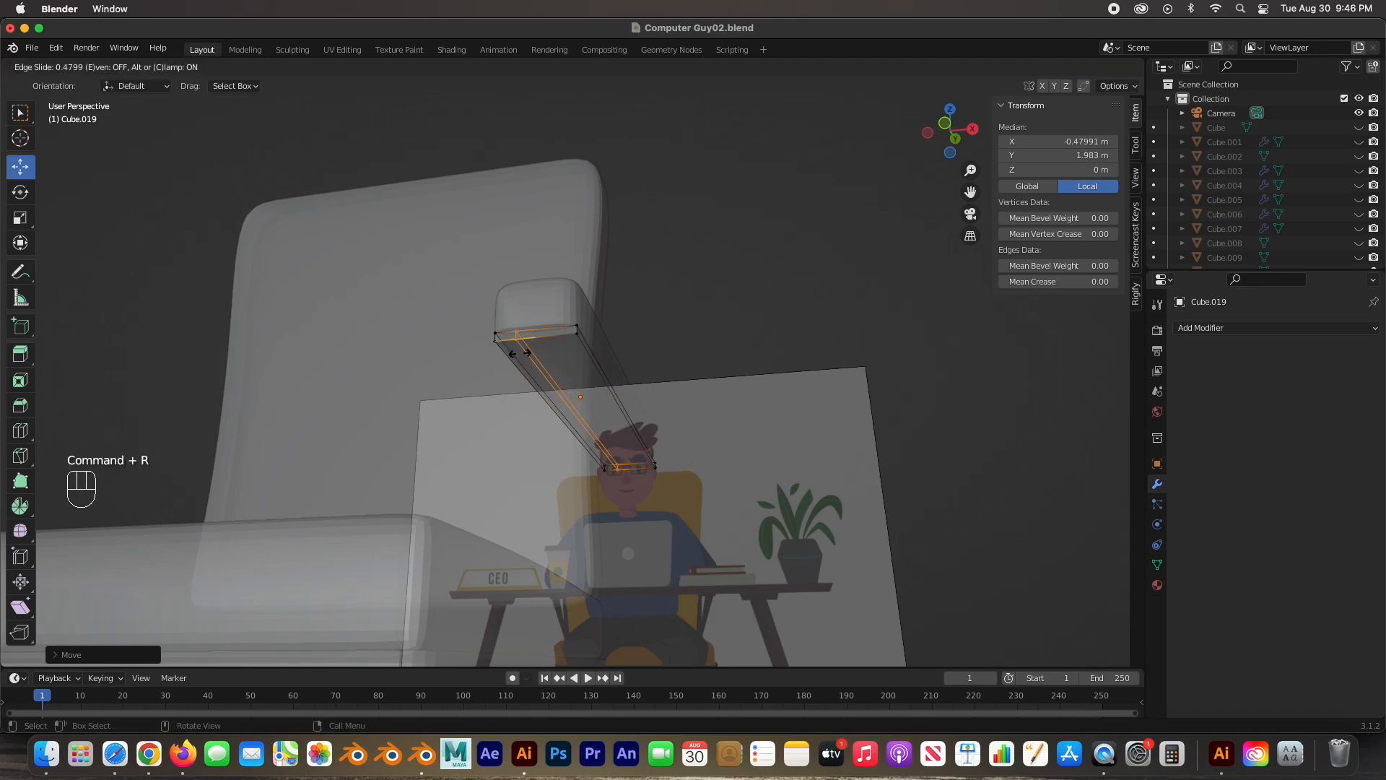
click(516, 354)
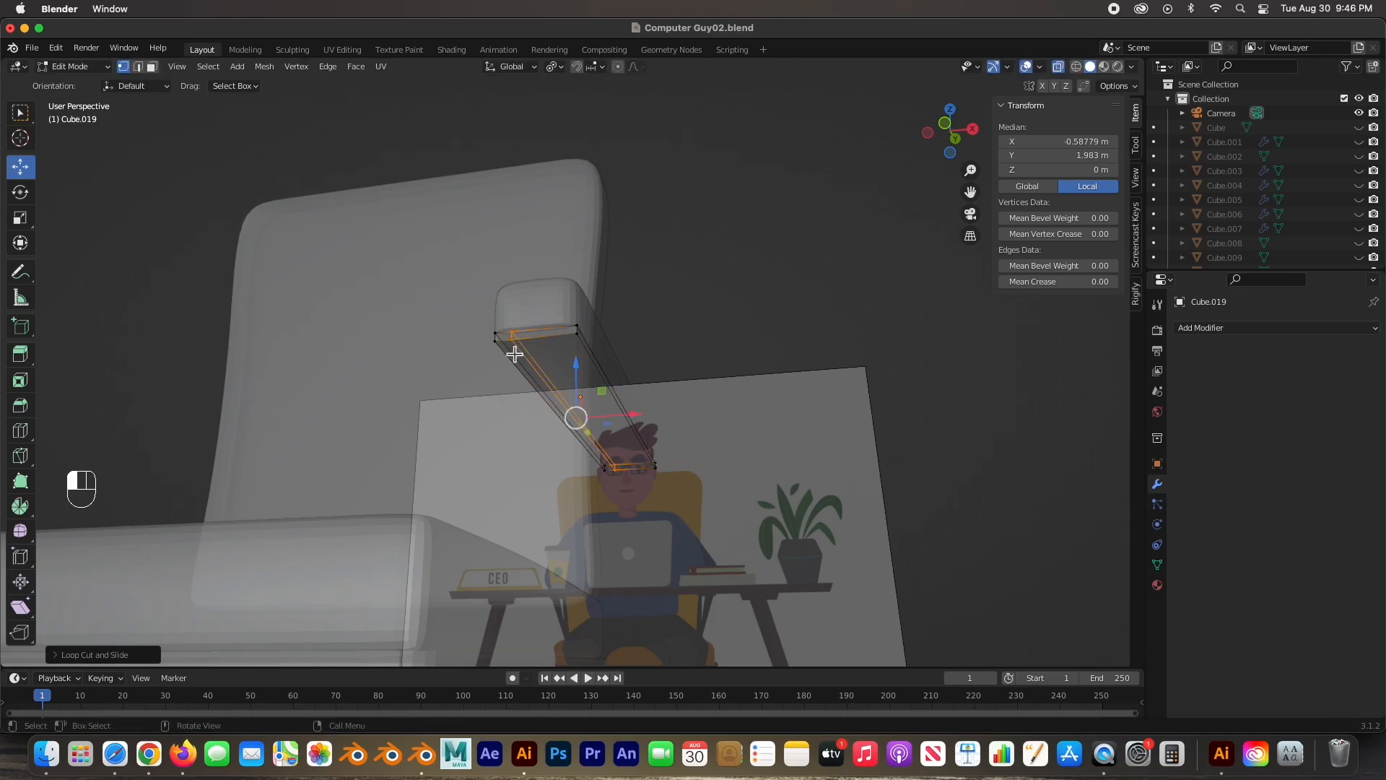
Step: Add four evenly spaced crosswise loop cuts to the plate and scale them apart along Y toward its ends
middle_drag(628, 433, 448, 443)
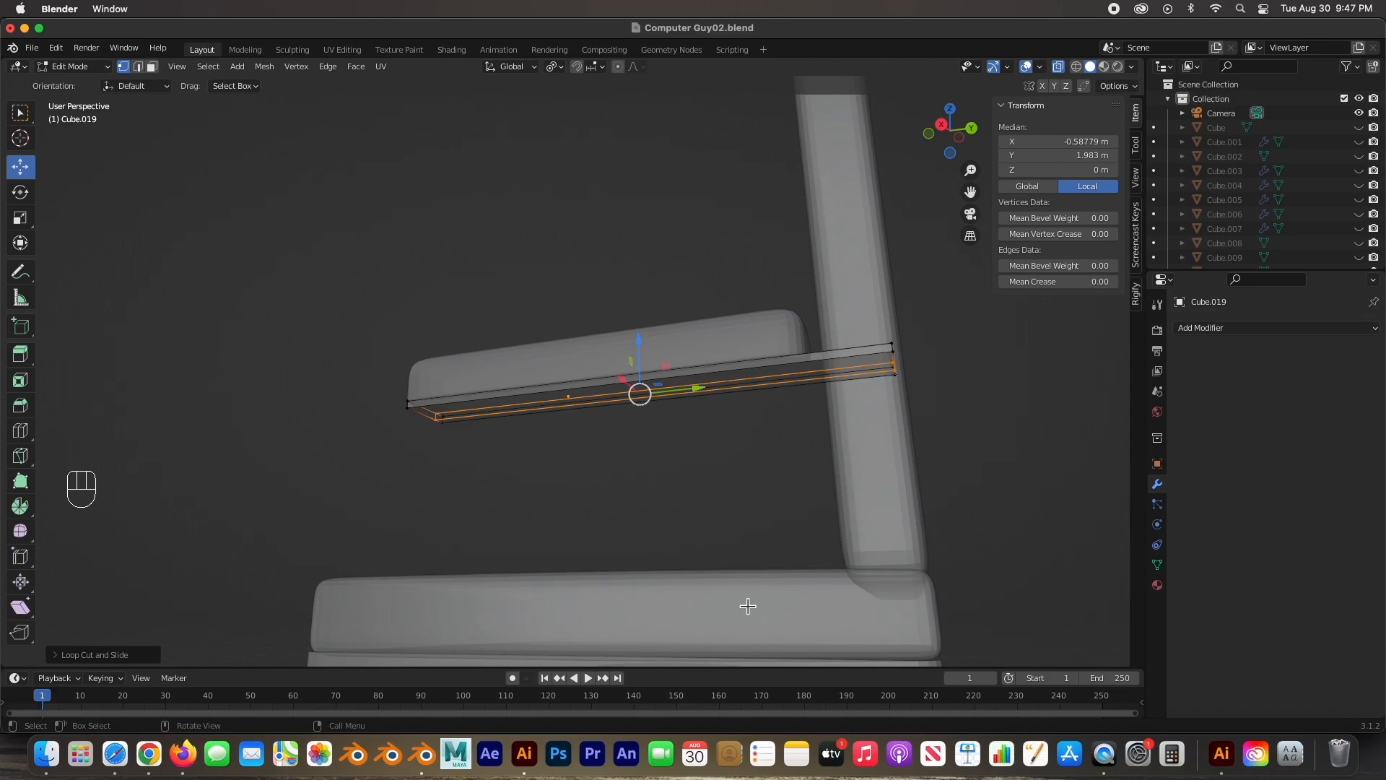
scroll(881, 413, up, 2)
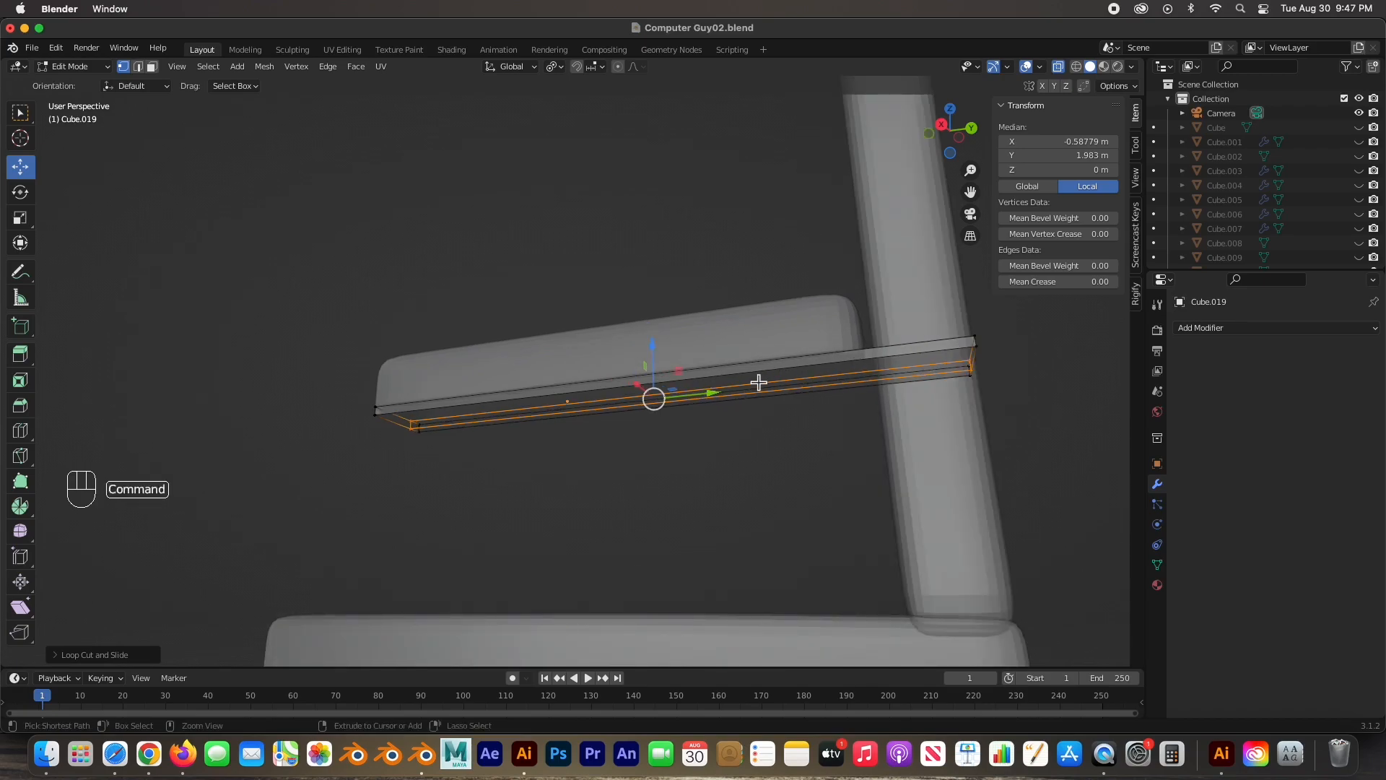
key(super+r)
scroll(762, 382, up, 3)
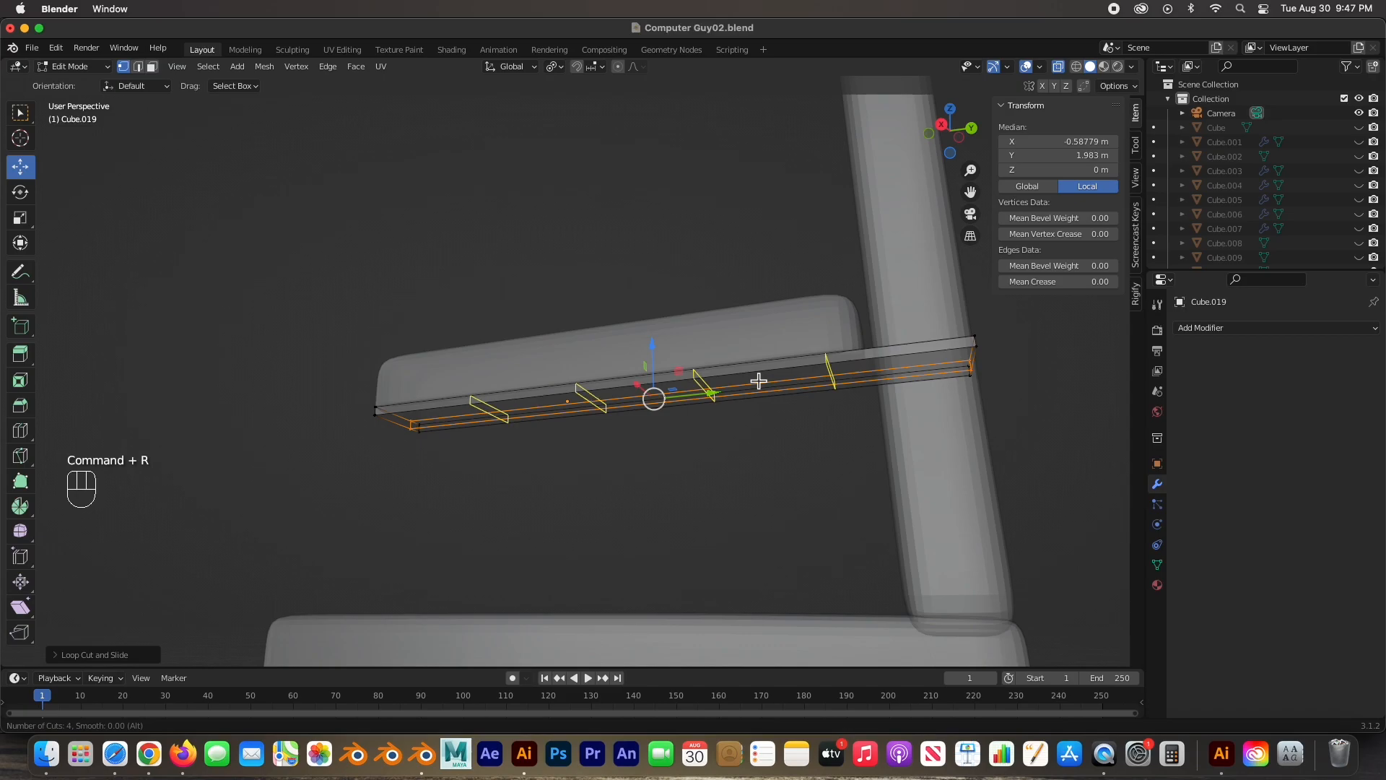
click(758, 381)
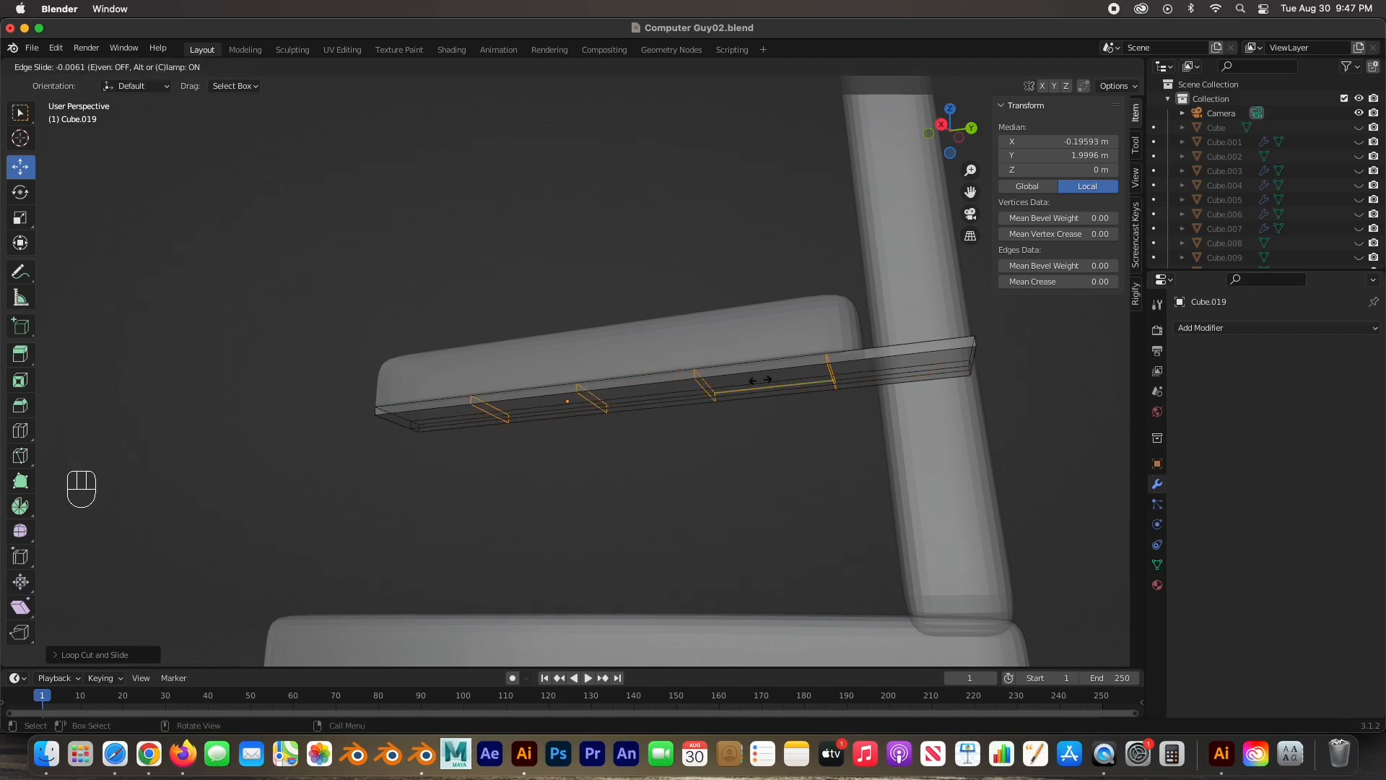
right_click(758, 380)
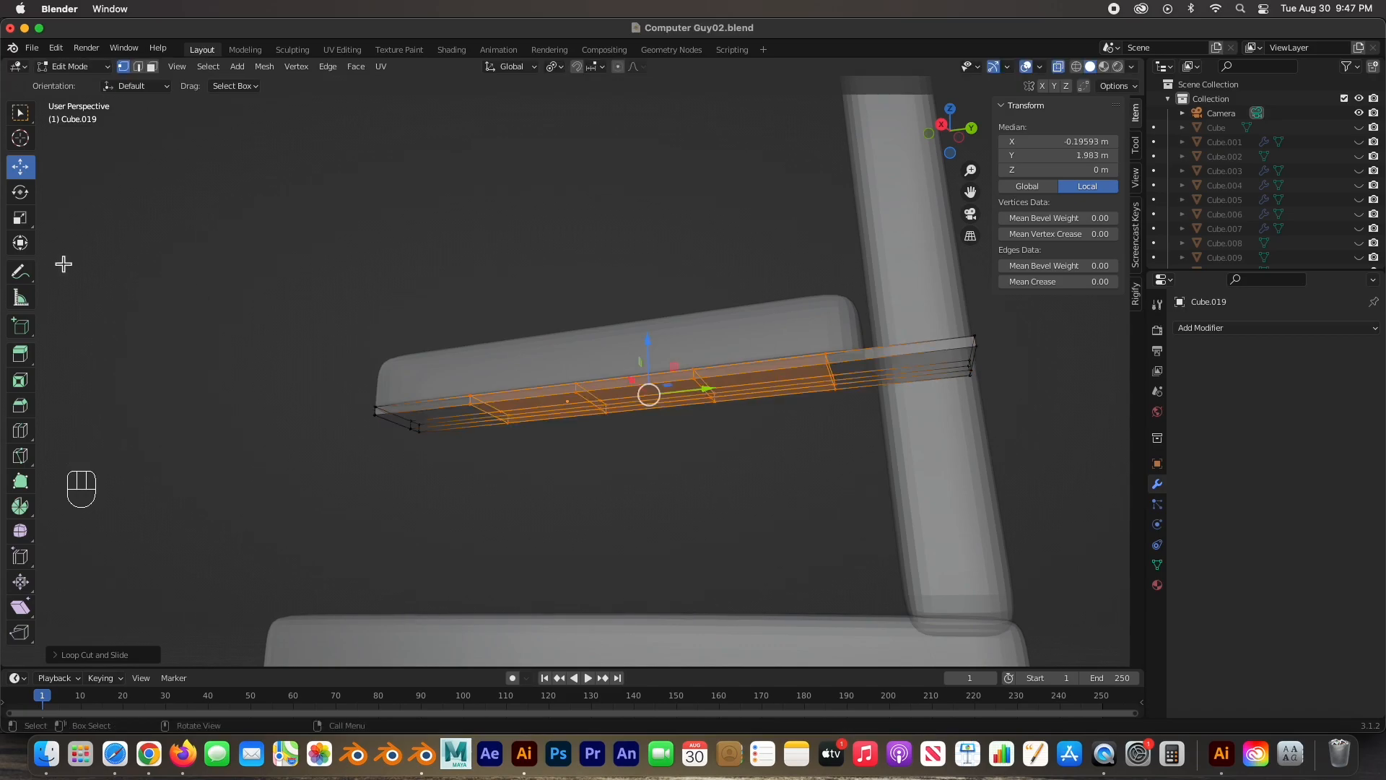
click(20, 218)
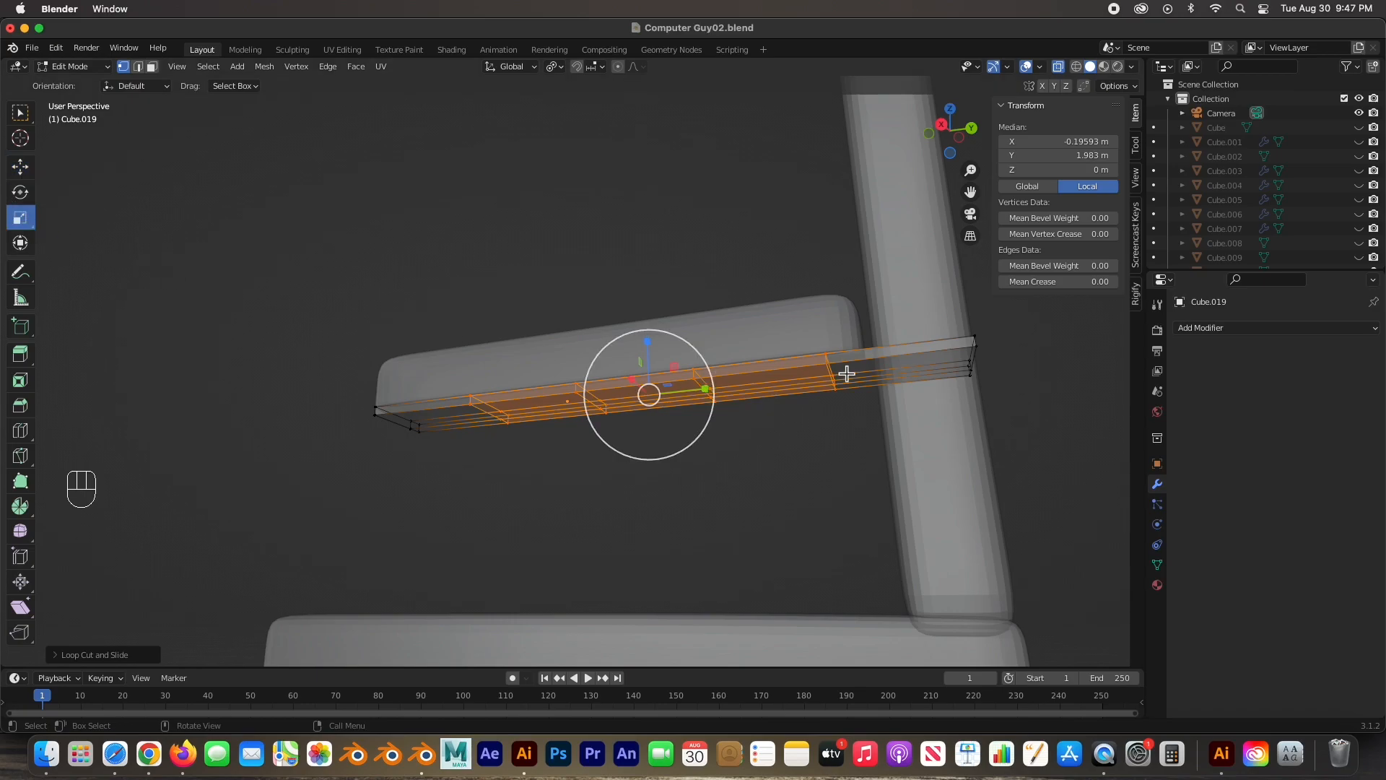
drag(704, 389, 728, 389)
Step: Extrude the narrow underside face at the plate's rear inner corner down to the seat, to local Z -6.94 m
middle_drag(712, 405, 762, 371)
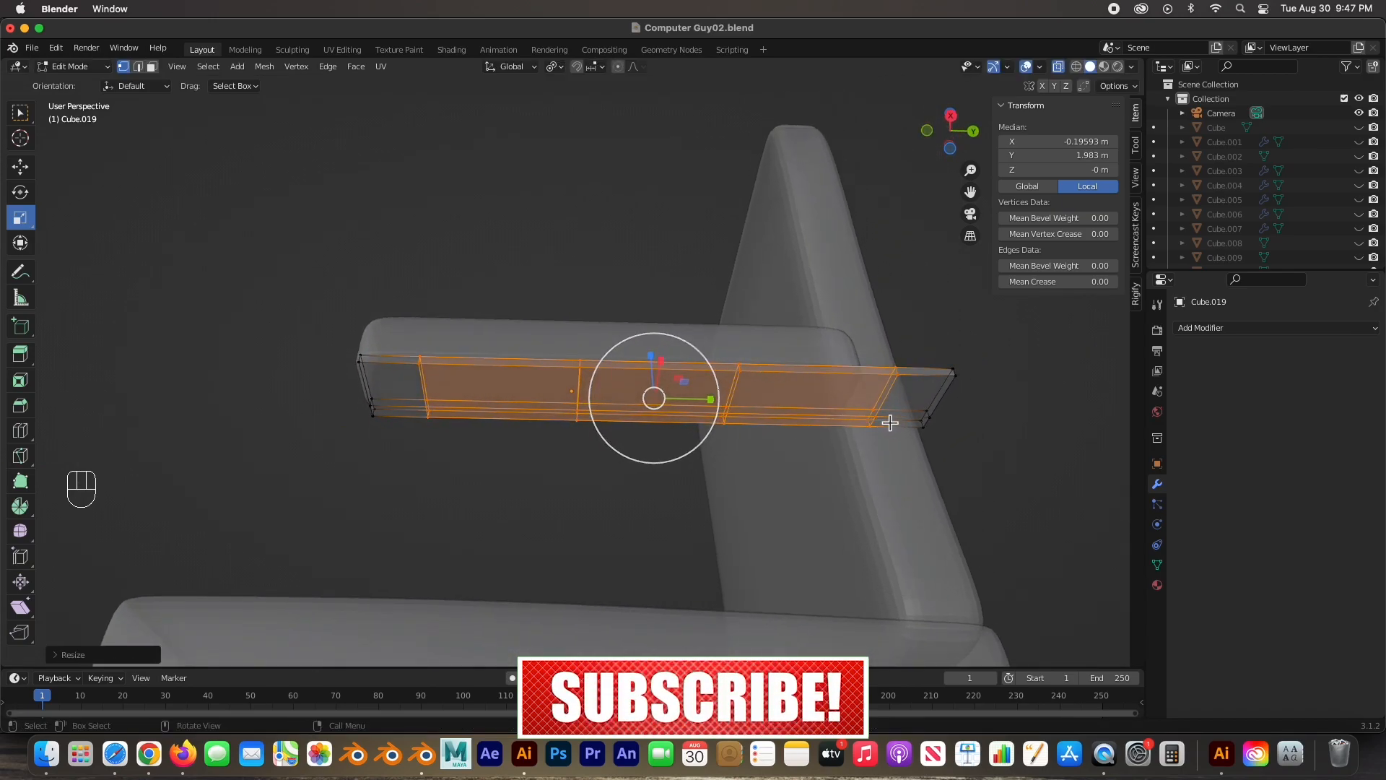
key(3)
click(895, 422)
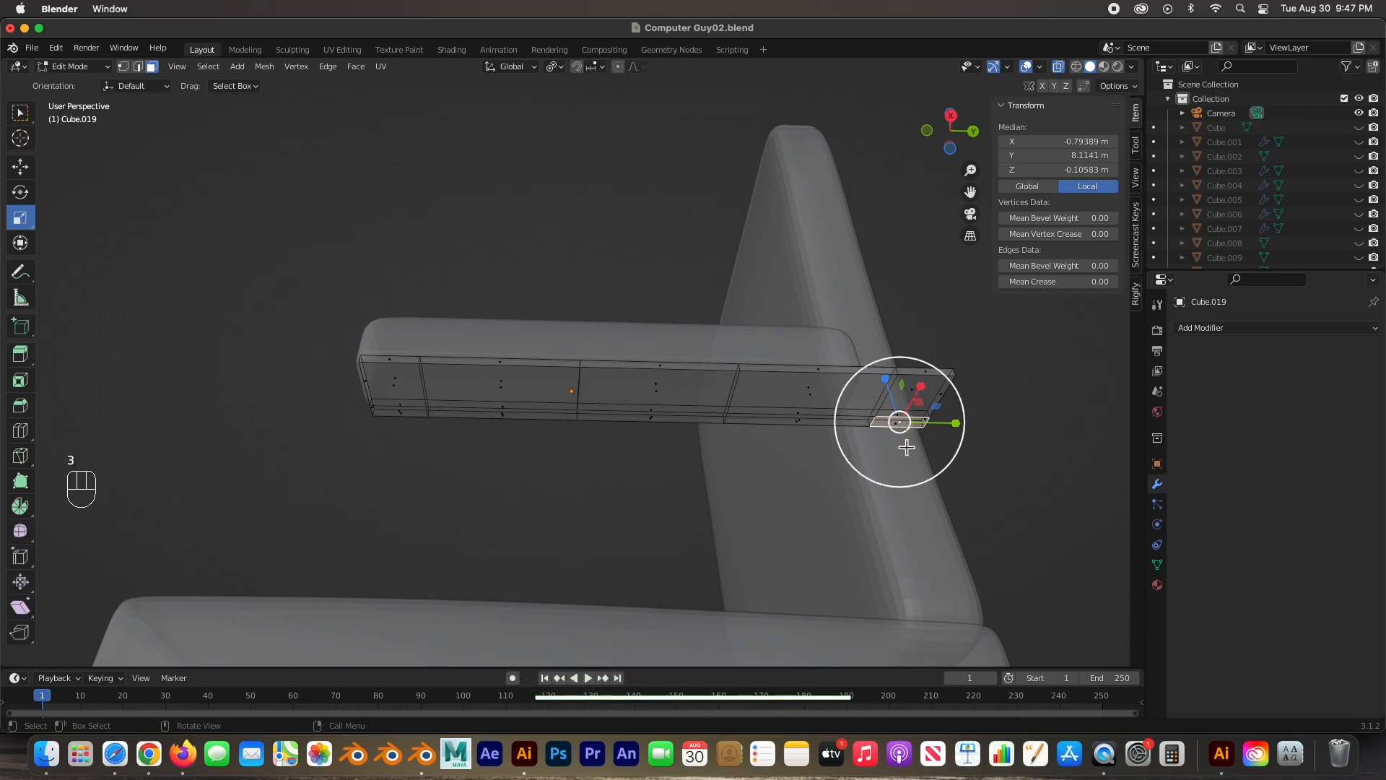
middle_drag(751, 448, 804, 310)
key(e)
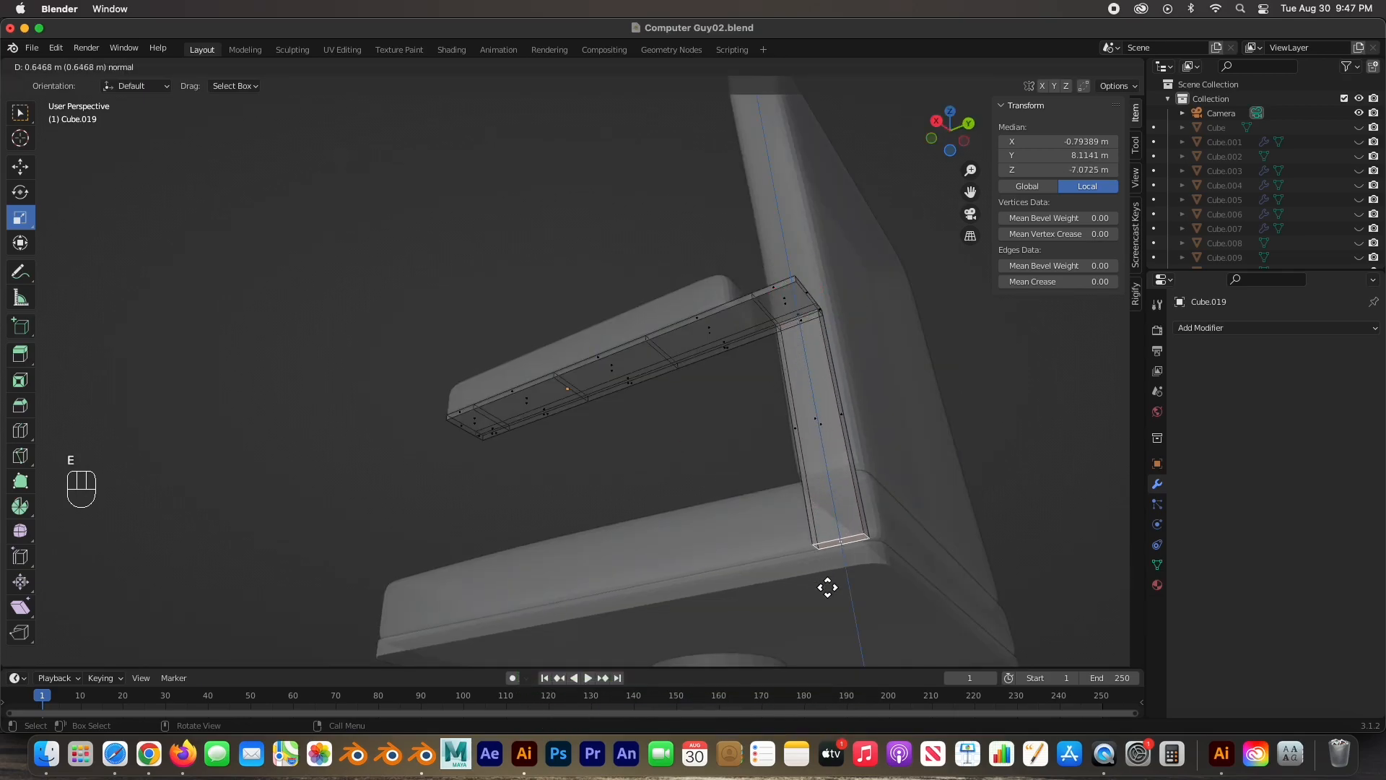
click(827, 587)
Step: Add a horizontal loop cut to the vertical post and slide it down near the seat, to local Z -5.57 m
middle_drag(798, 455, 795, 486)
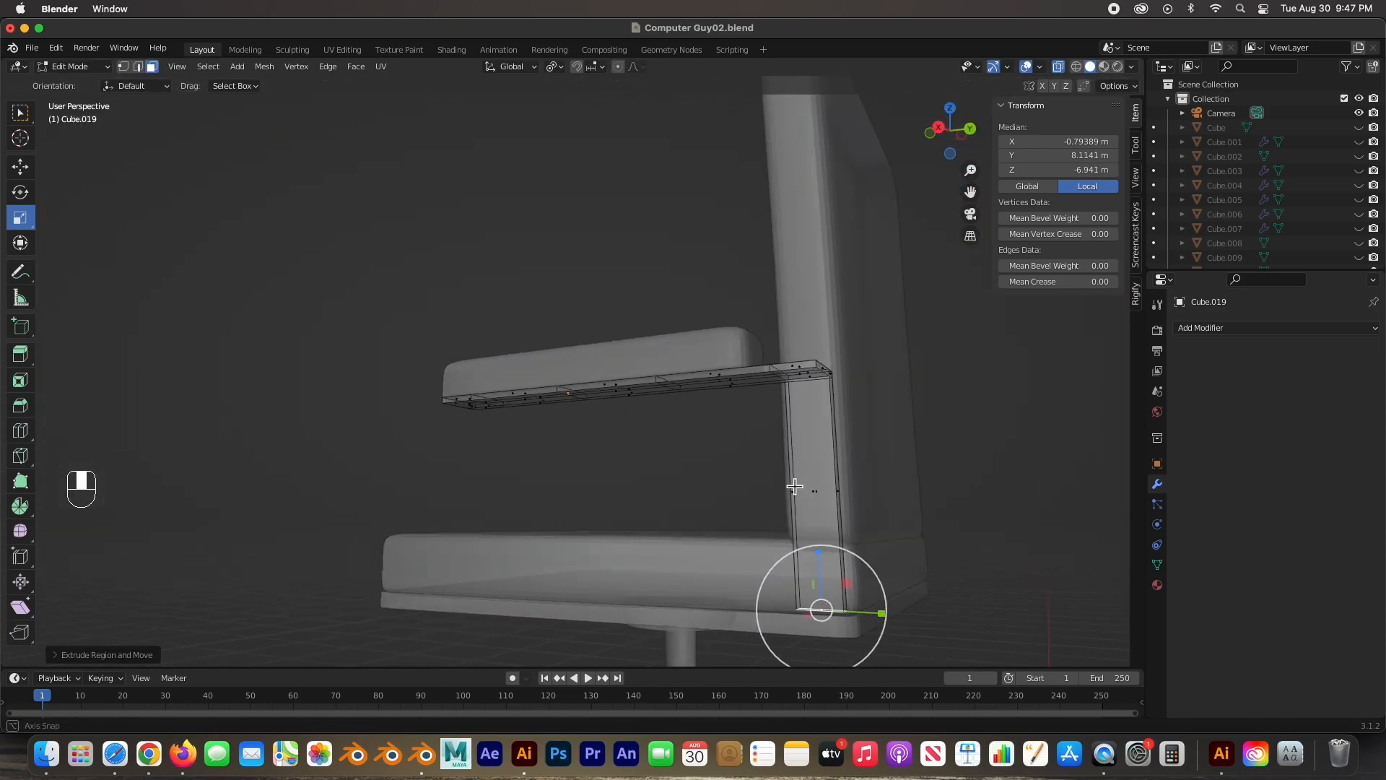
key(super+r)
click(804, 554)
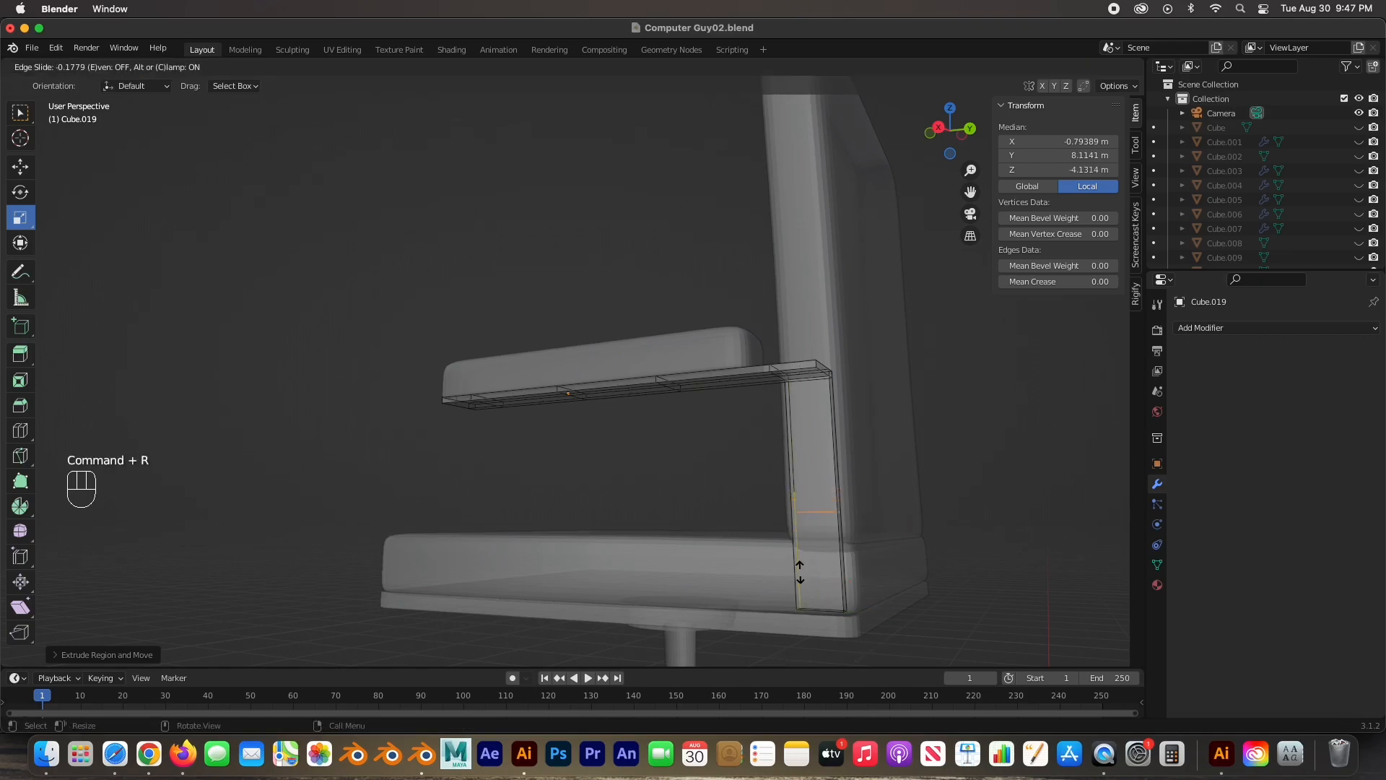
click(799, 617)
Step: Extrude the front face of the post's lowest section forward about 0.48 m along the seat's side
middle_drag(809, 570, 820, 613)
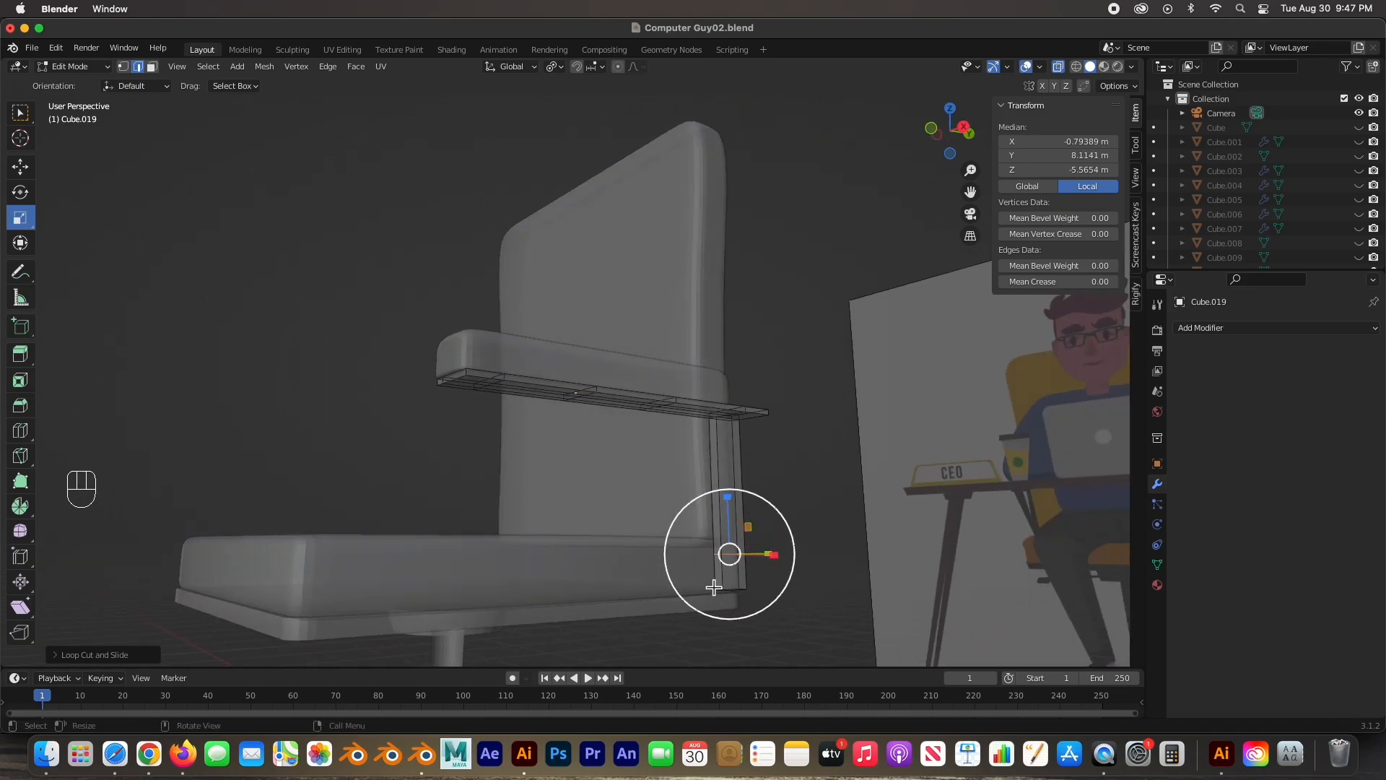
key(3)
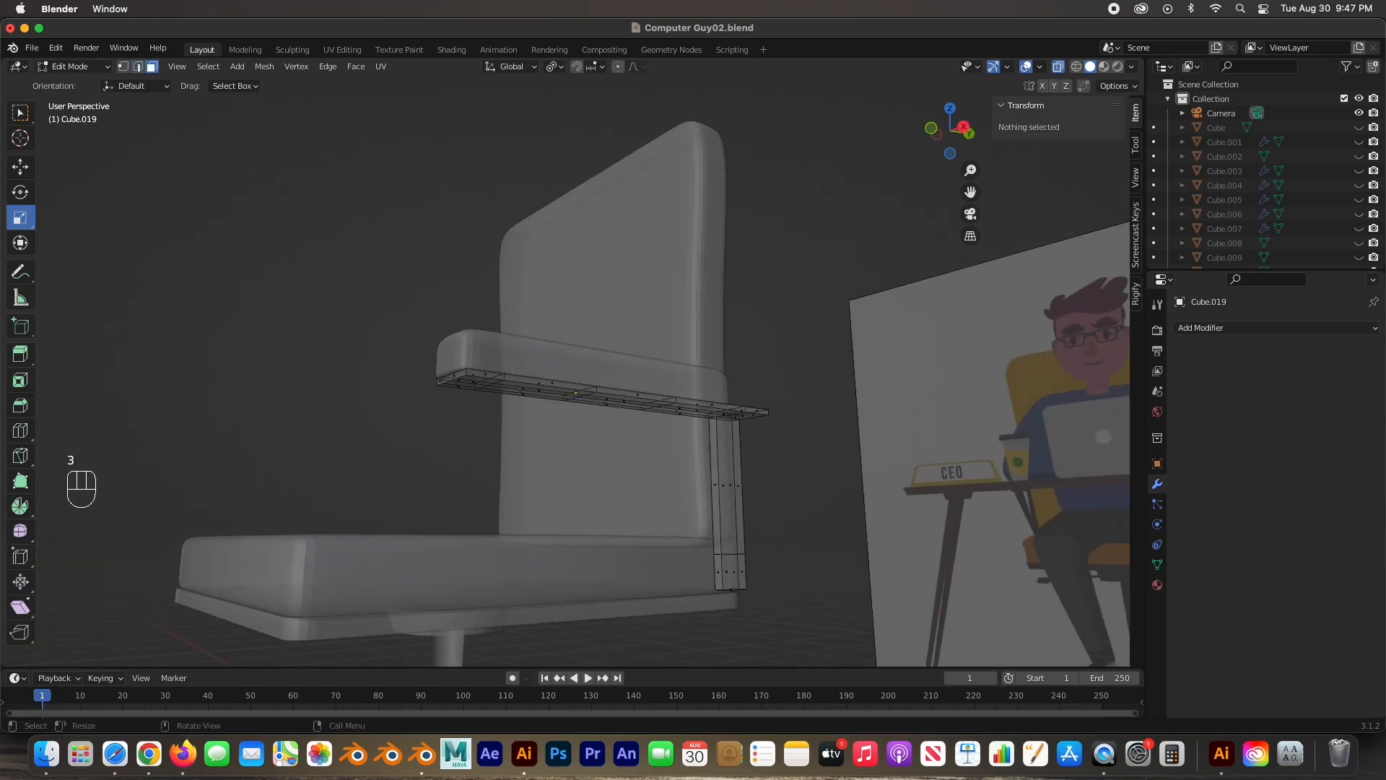
click(725, 575)
middle_drag(722, 572, 773, 566)
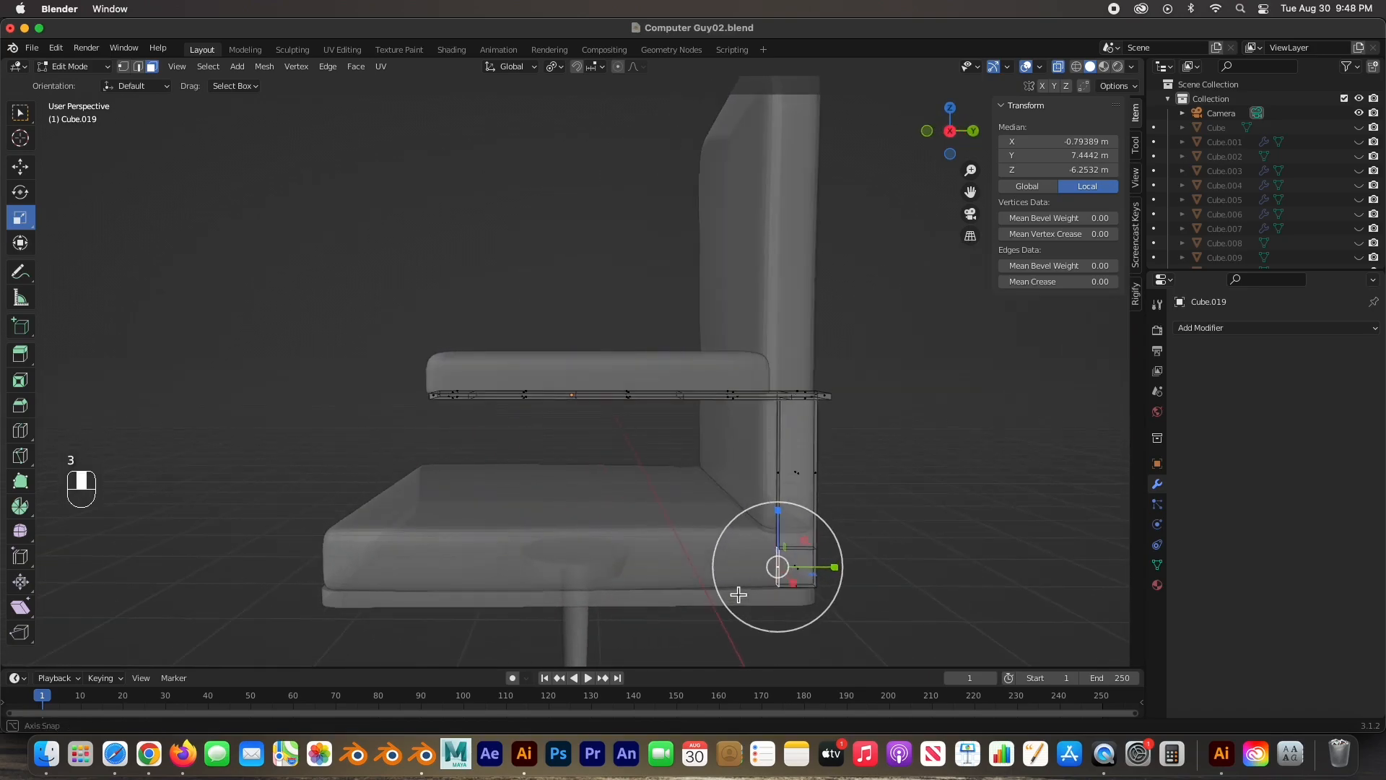
key(e)
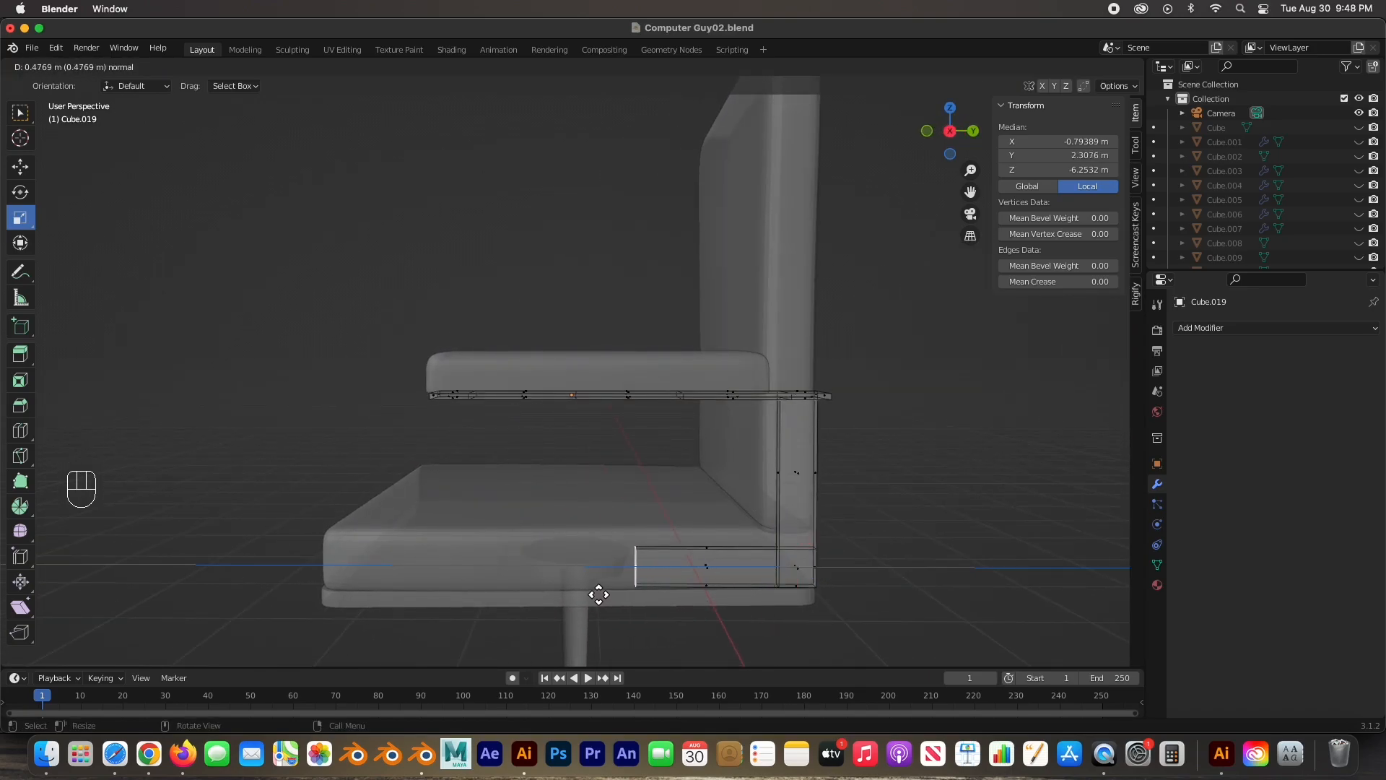
click(598, 592)
Step: Add a vertical loop cut to the seat-side bar and slide it toward the front end, to local Y 3.72 m
middle_drag(628, 563, 614, 526)
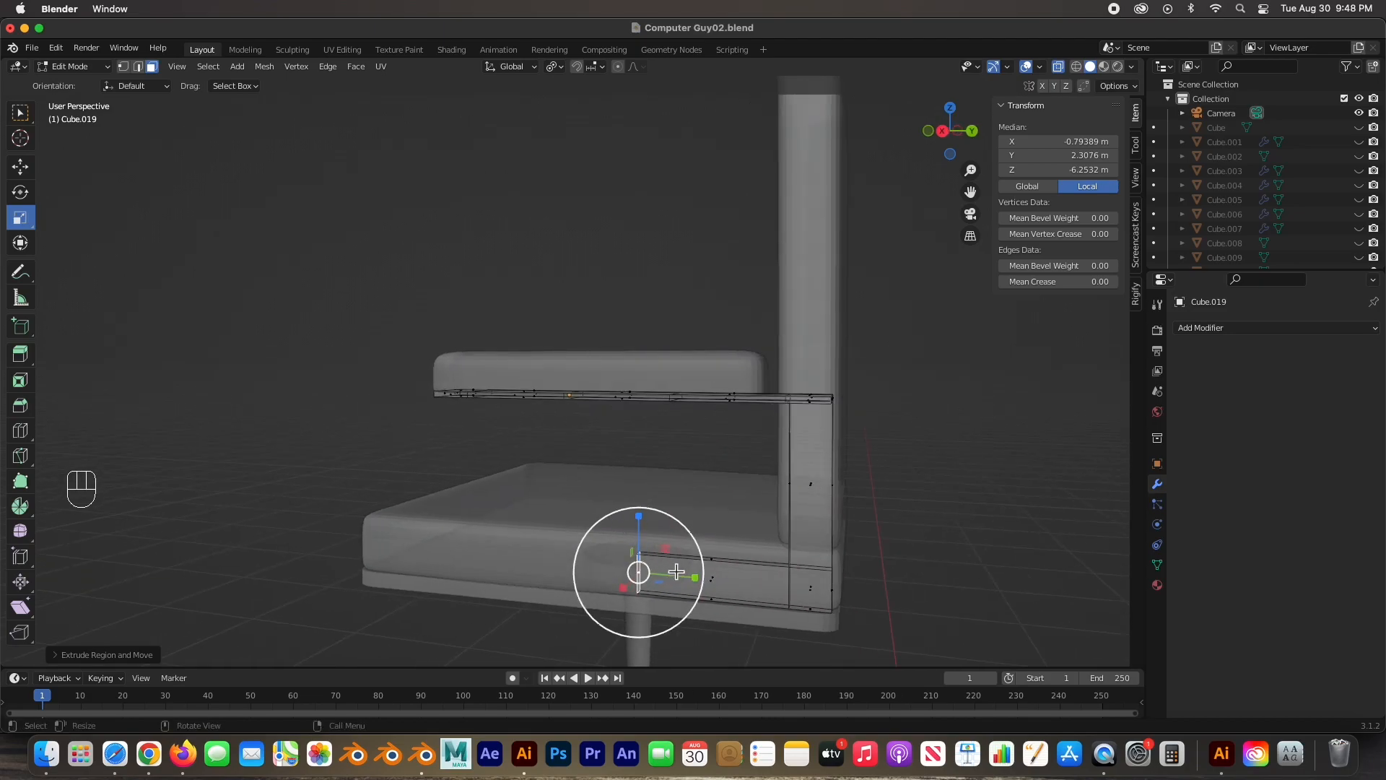
key(super+r)
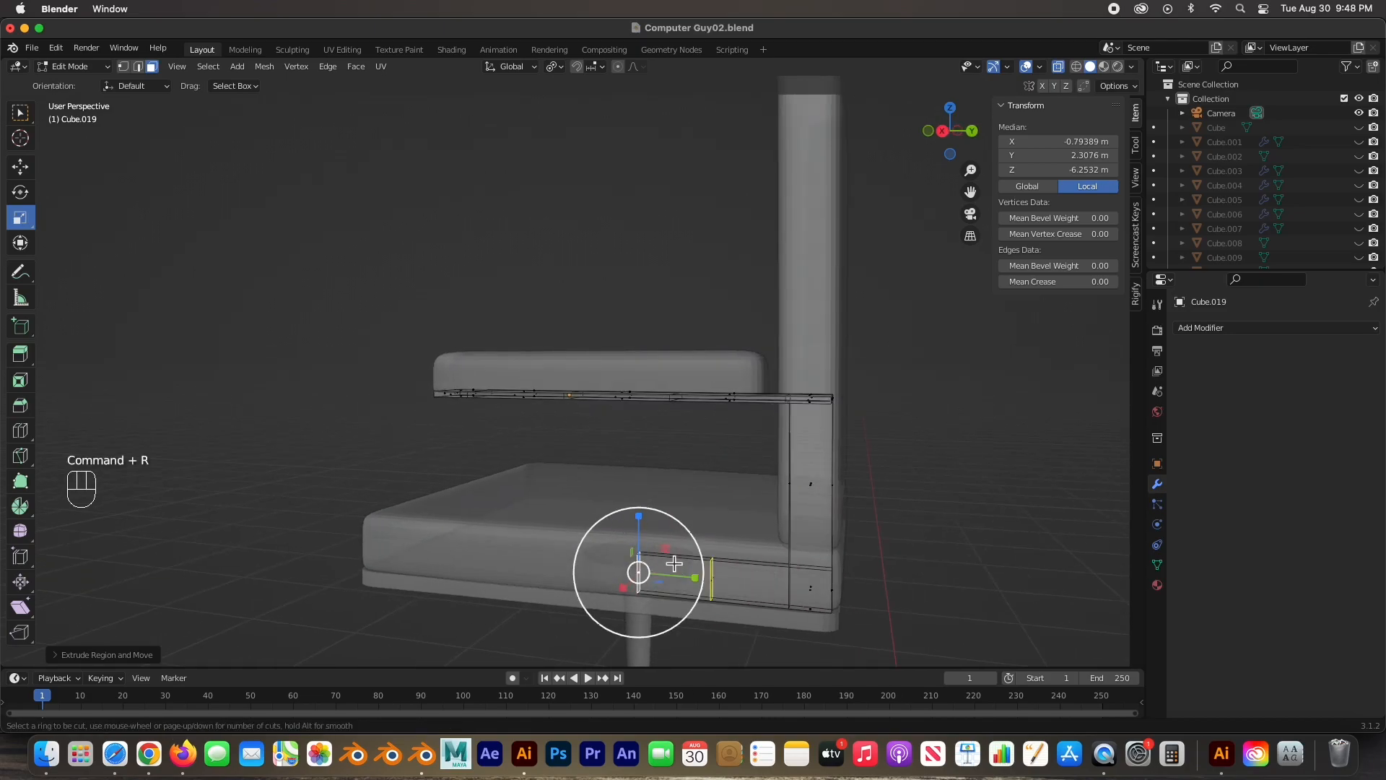
click(657, 567)
click(637, 564)
click(659, 554)
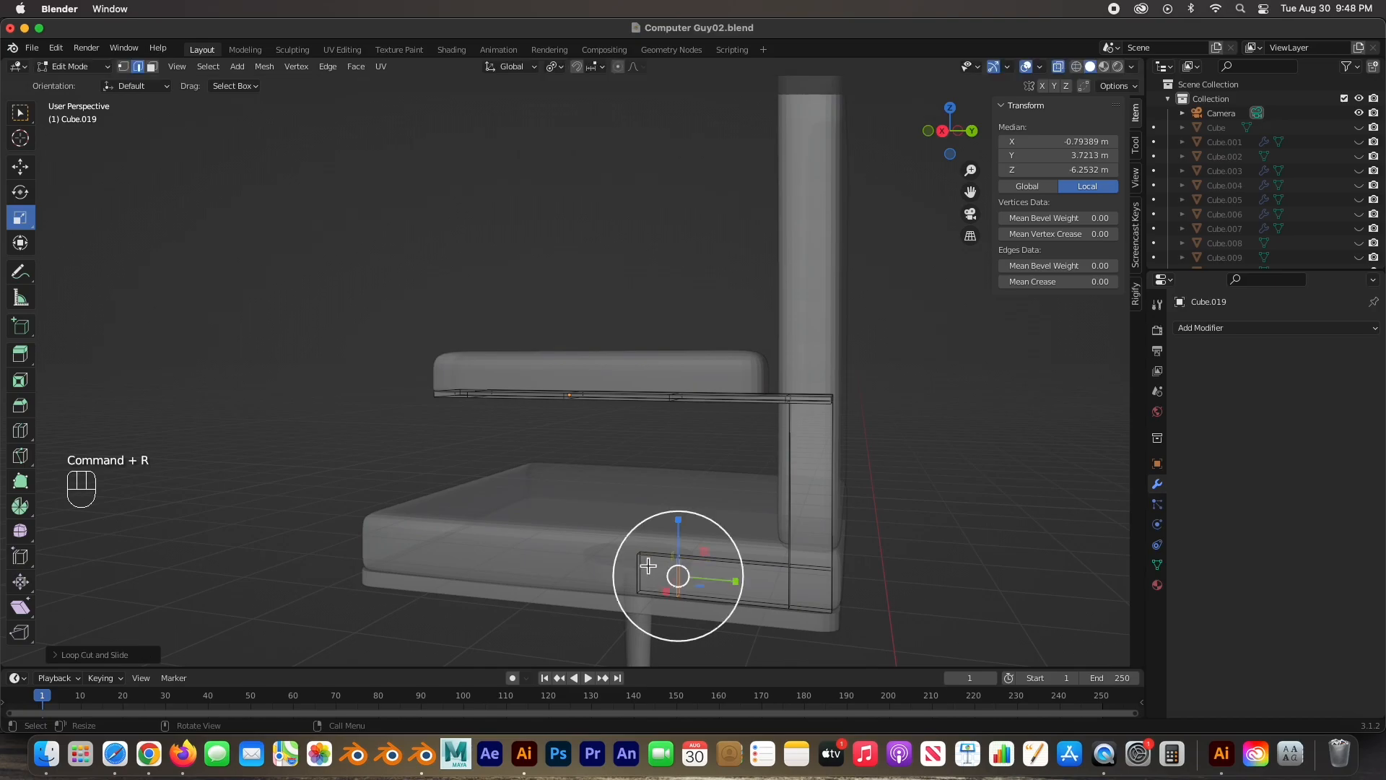
Step: Extrude the top face at the seat-side bar's front end diagonally up and forward to the armrest plate's underside, forming a strut
click(659, 555)
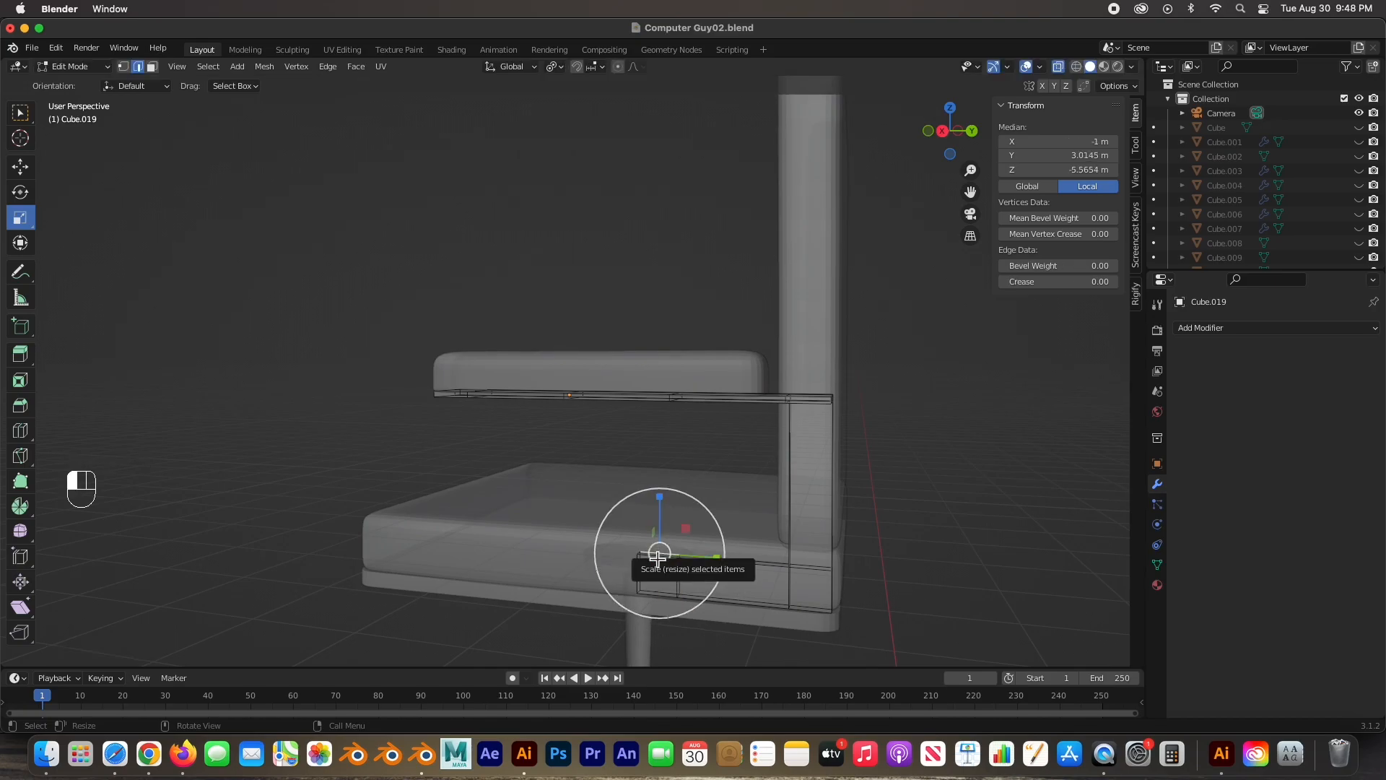
key(3)
click(660, 559)
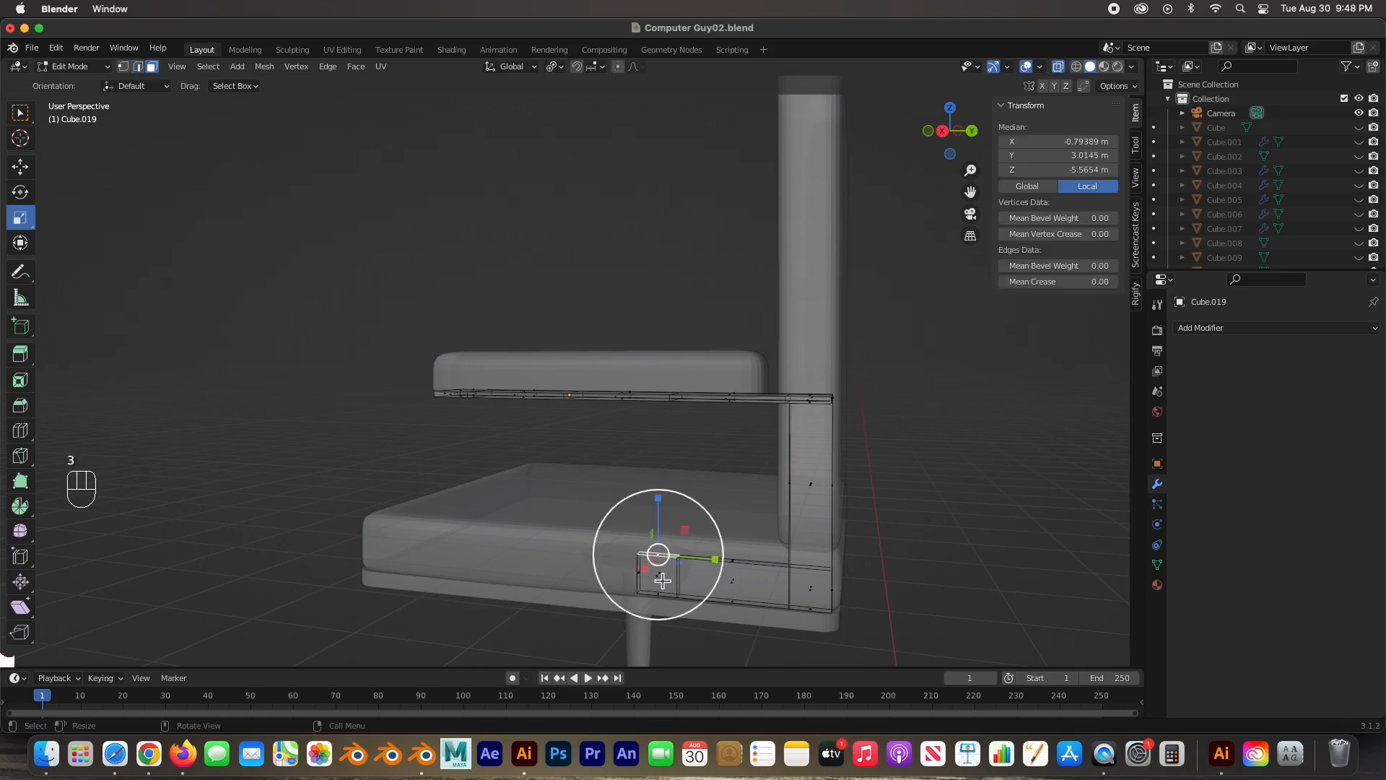
key(e)
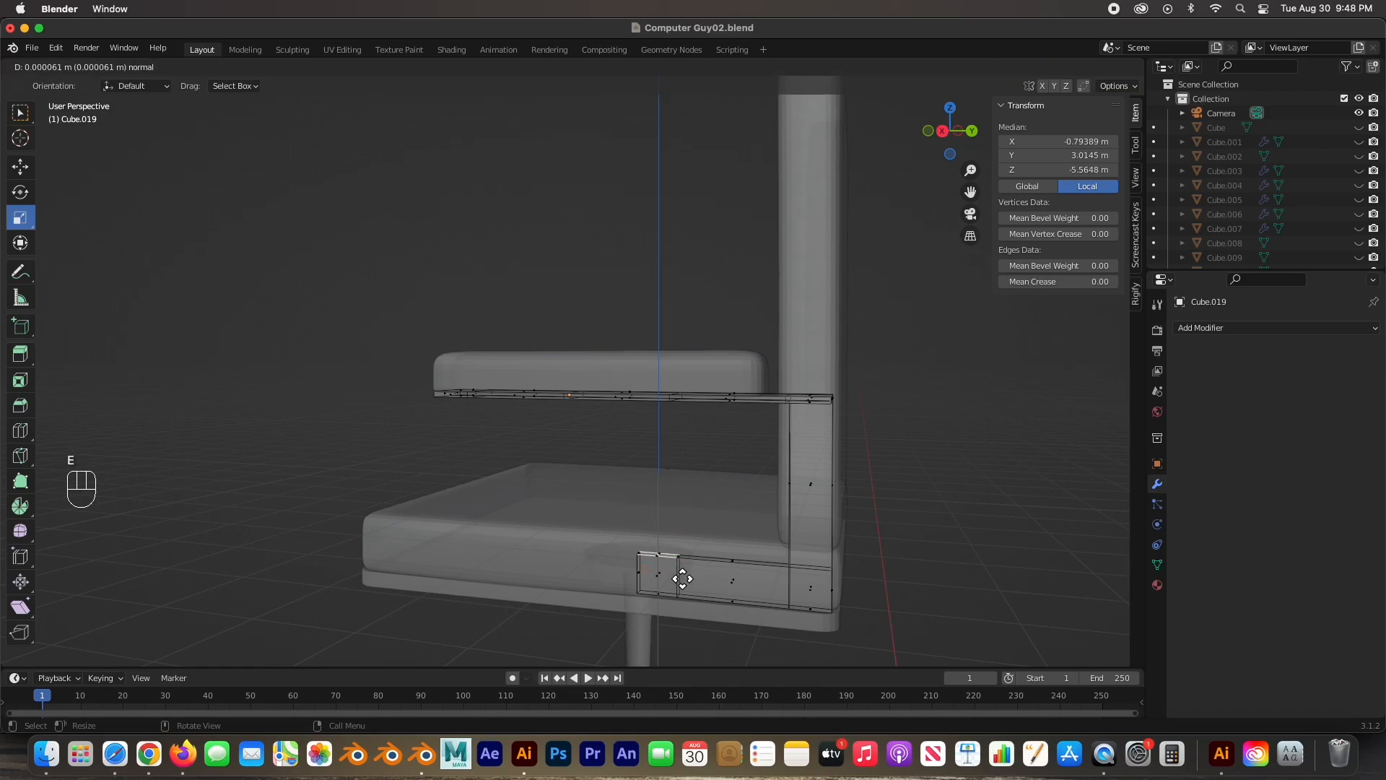
key(z)
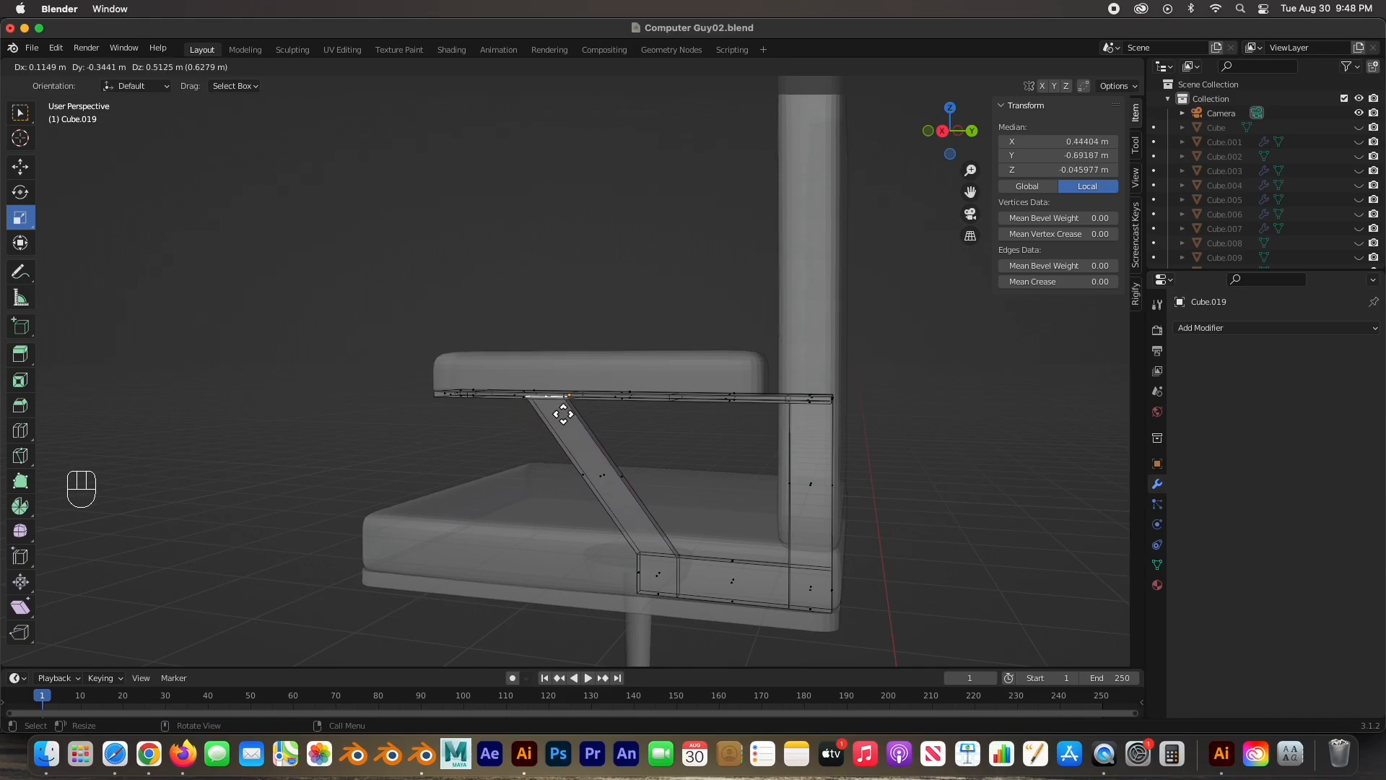
click(564, 414)
Step: In the front view, move the diagonal strut's top face inward under the armrest plate to local X about 0.085 m
middle_drag(464, 470, 638, 446)
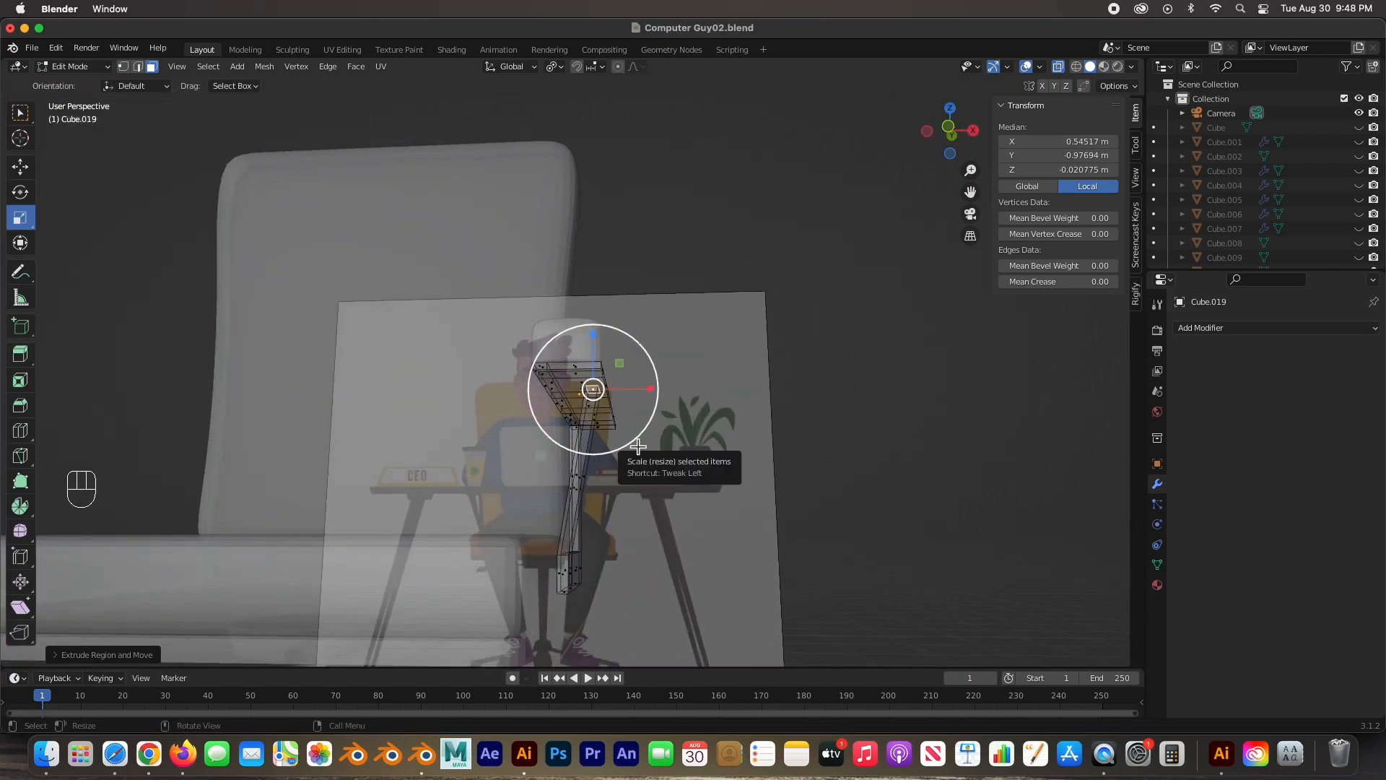
key(KP_1)
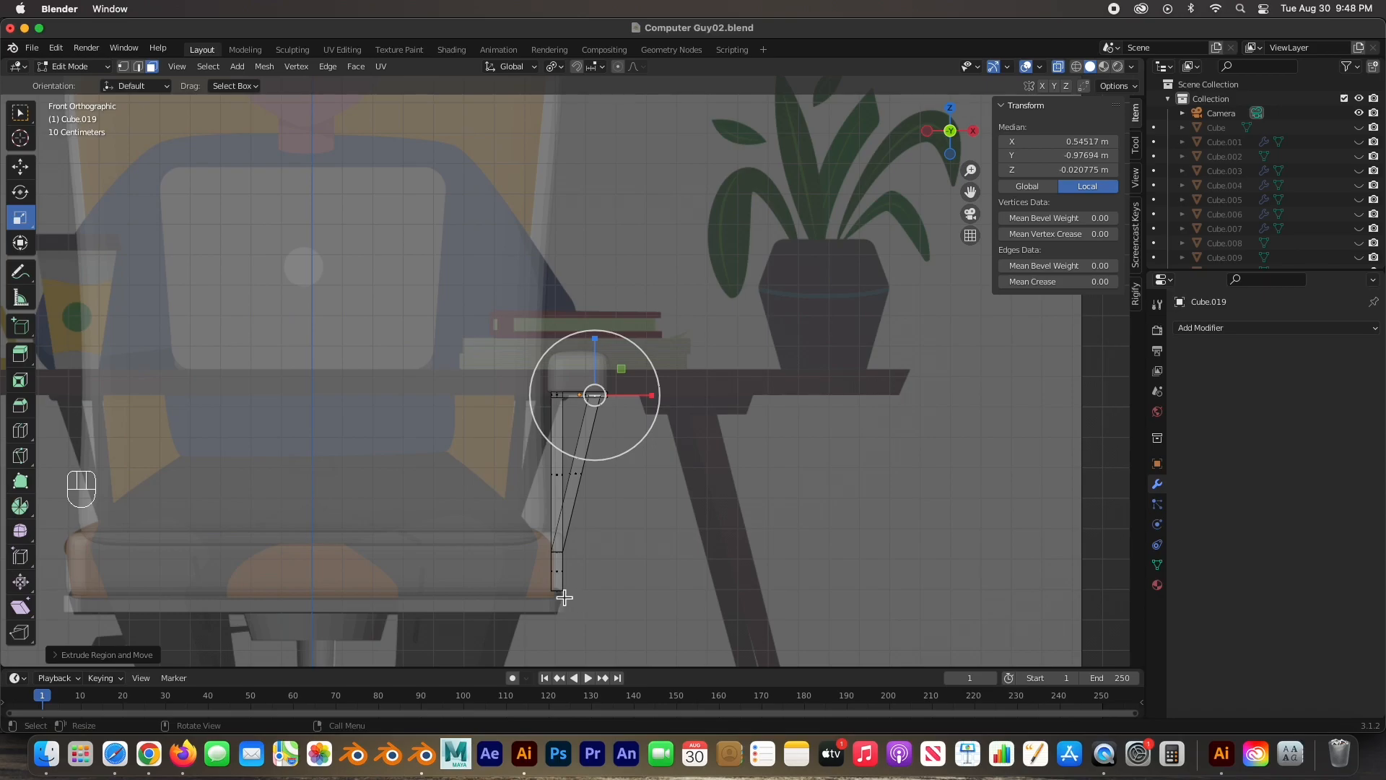
click(20, 167)
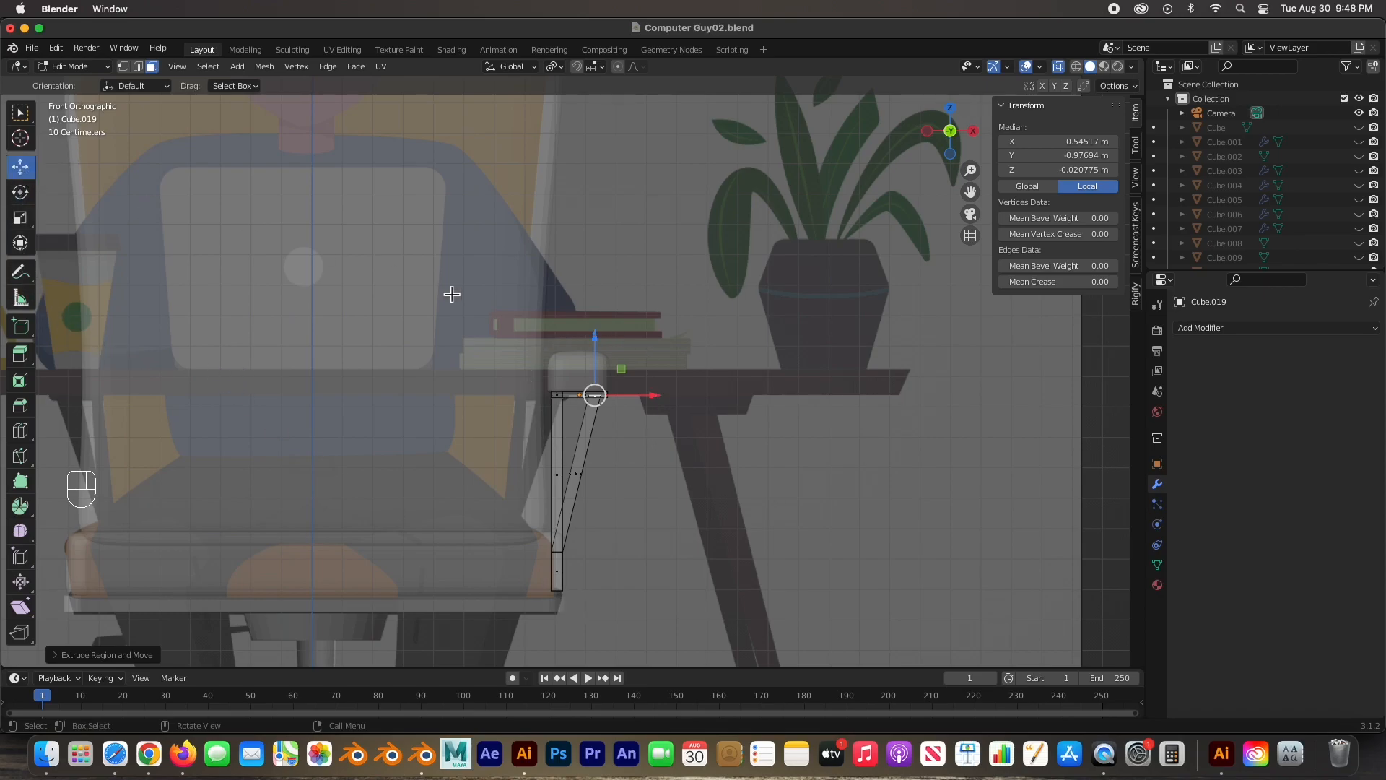
mouse_move(650, 395)
mouse_down()
mouse_move(619, 402)
mouse_move(638, 396)
mouse_up()
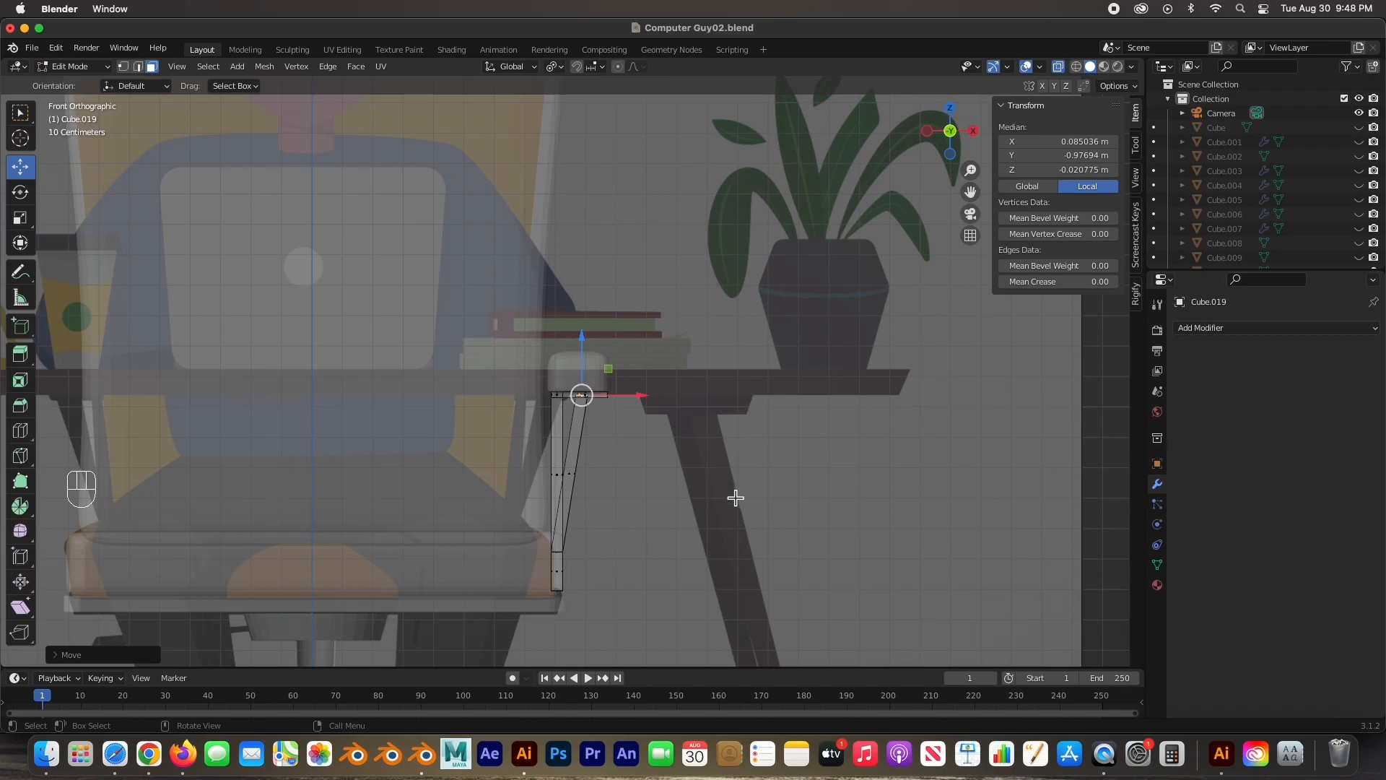
Step: In the top view, move the armrest plate's rear outer corner vertices inward to local X about -0.35 m and Y 8.73 m
middle_drag(750, 489, 665, 606)
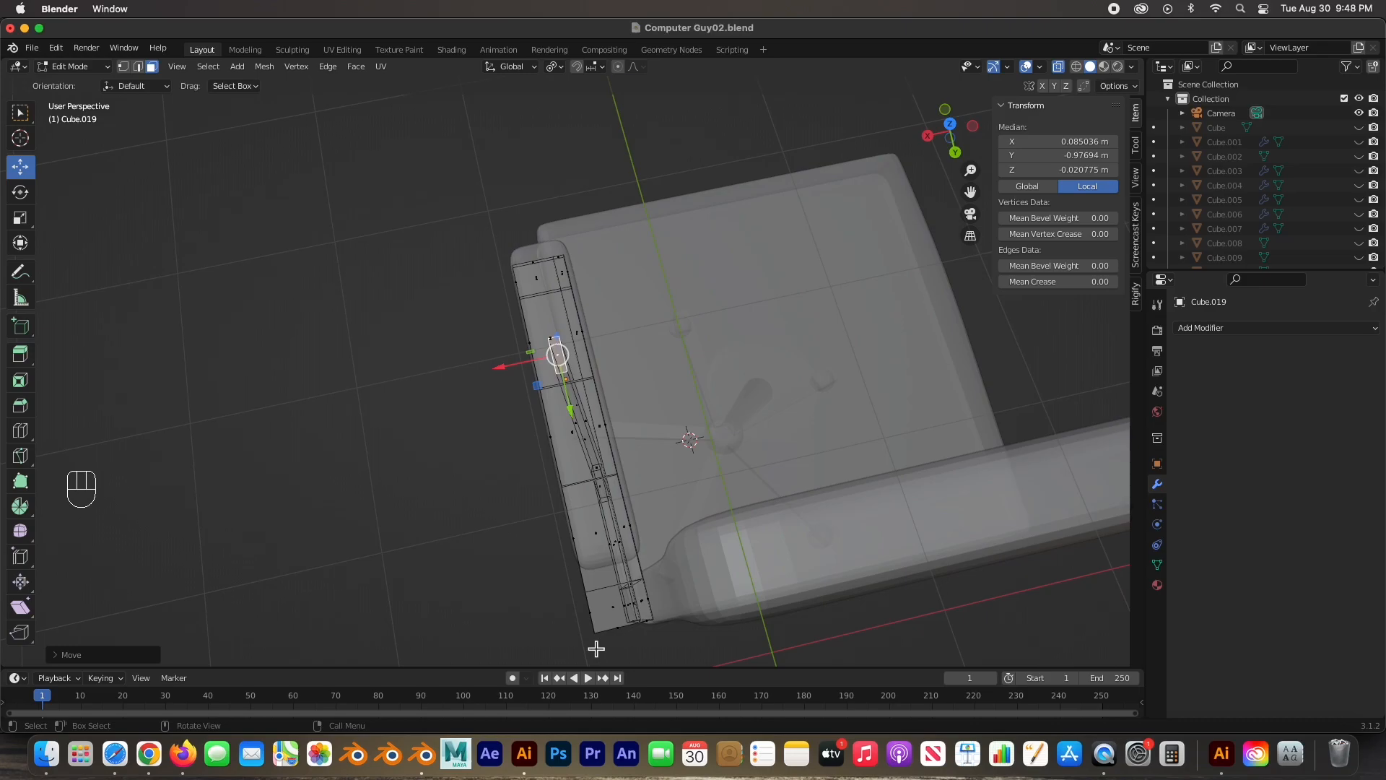
key(KP_7)
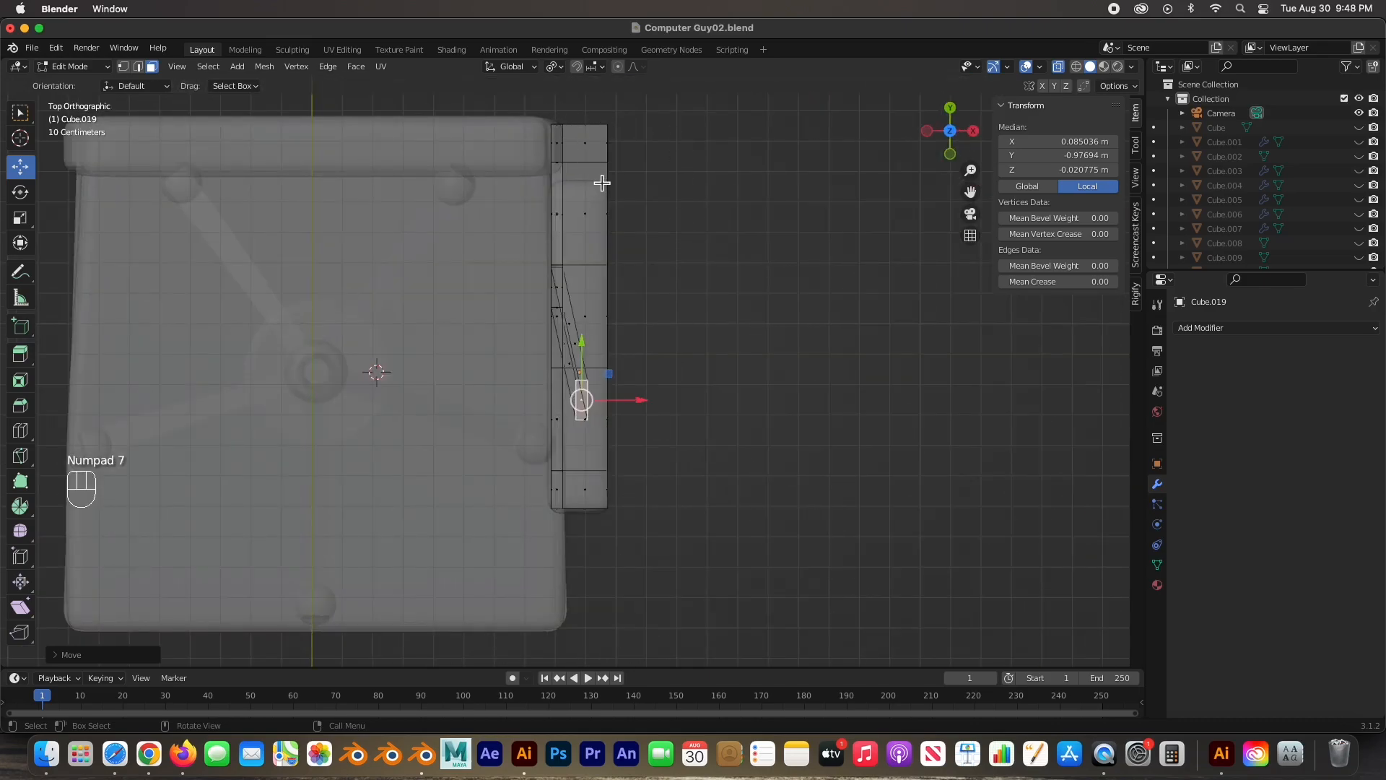
key(1)
click(609, 128)
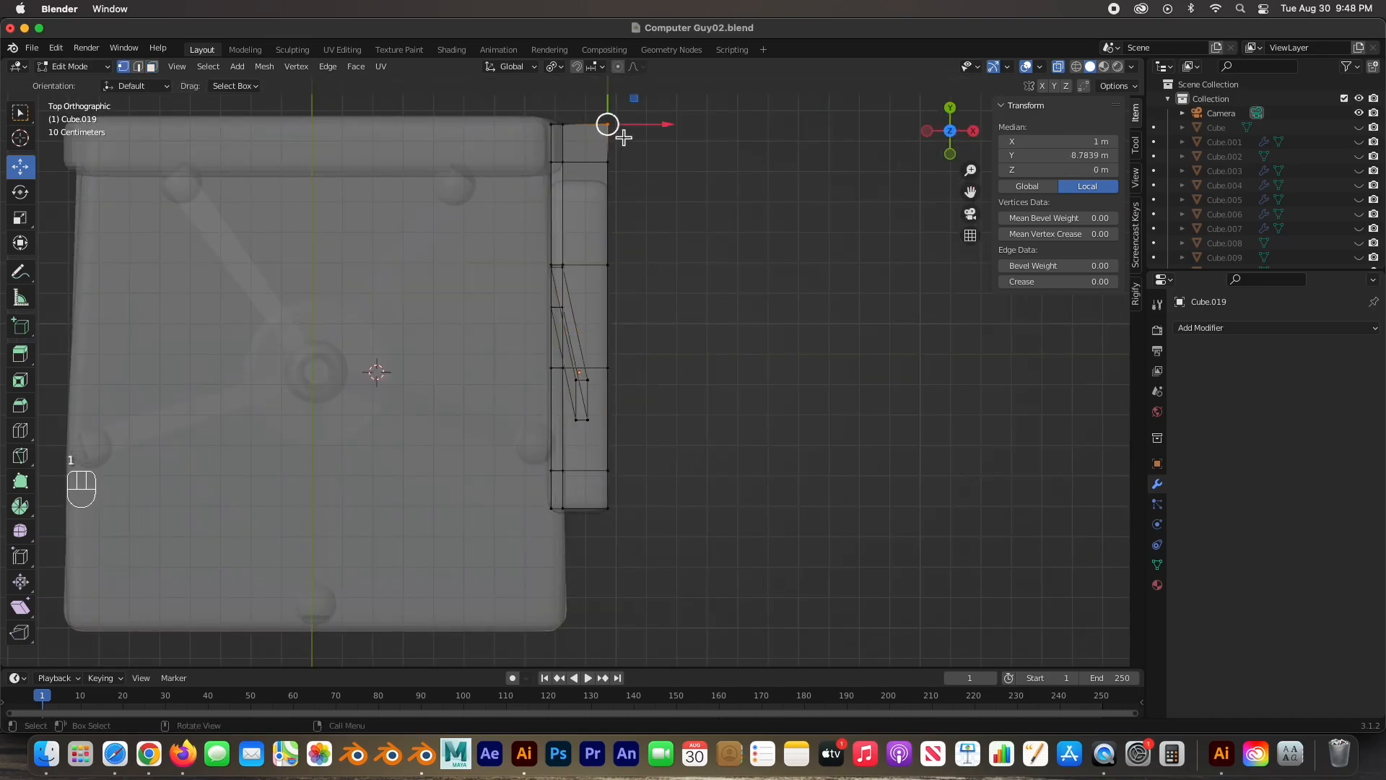
drag(609, 128, 566, 128)
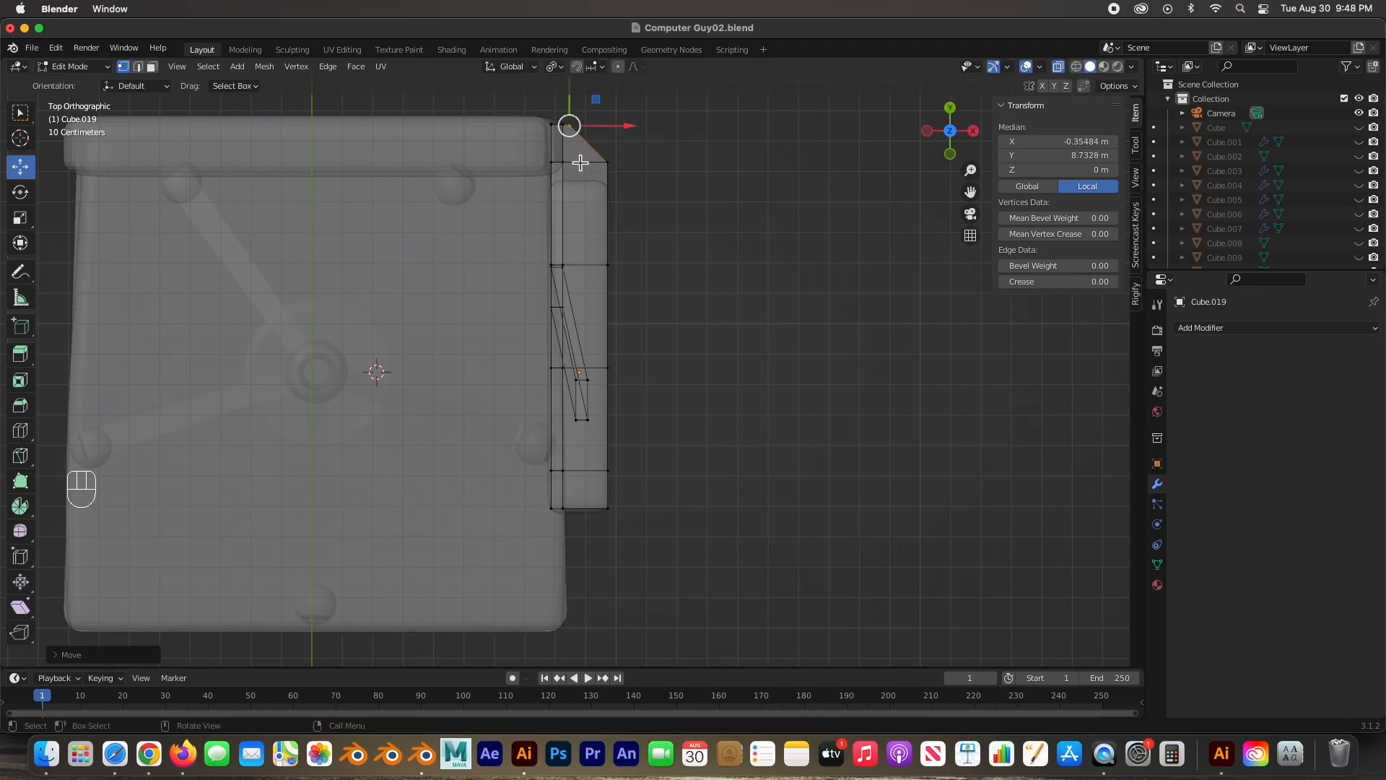
Step: Move the plate's second row of outer edge vertices forward to the armrest's rear end, to local Y about 6.73 m, and leave Edit Mode
drag(547, 161, 596, 173)
key(b)
mouse_move(613, 125)
mouse_down()
mouse_move(609, 167)
mouse_move(613, 151)
mouse_up()
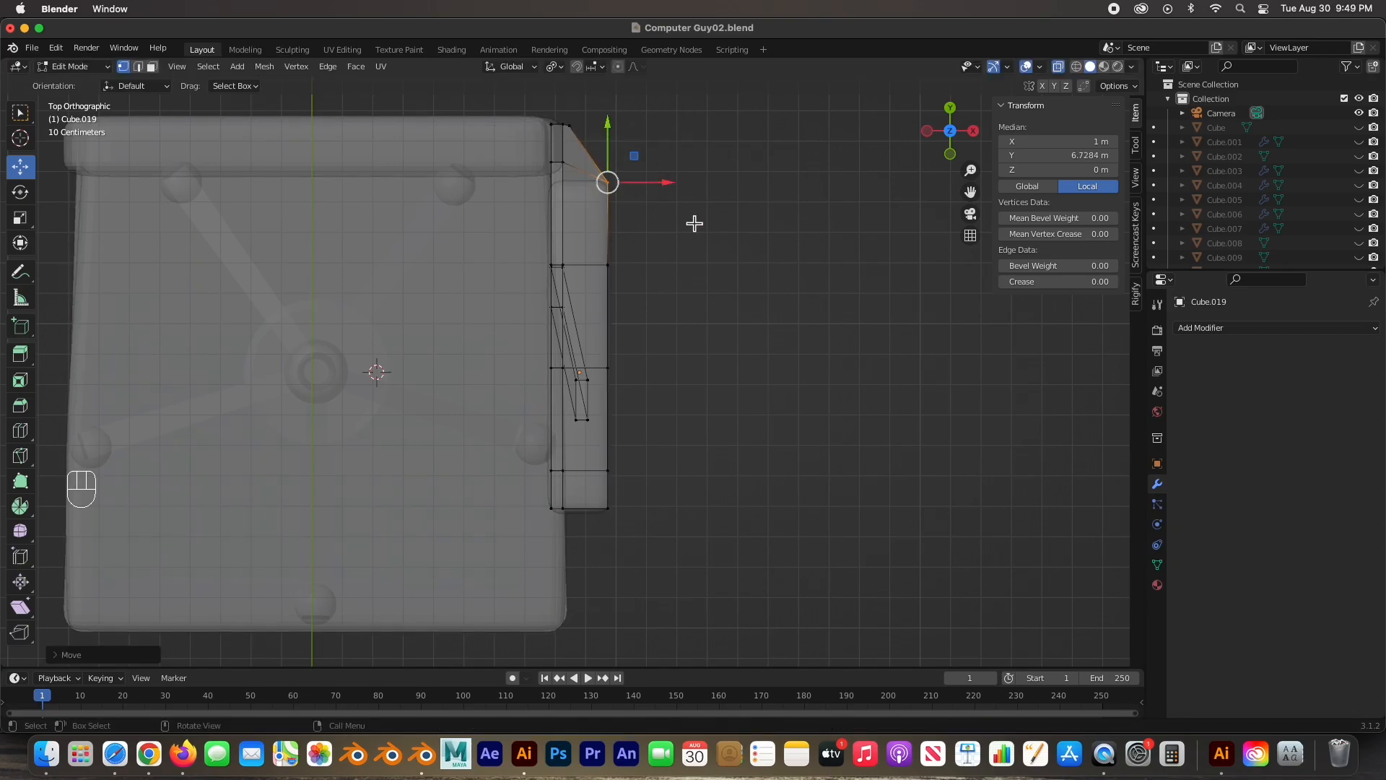
click(694, 223)
middle_drag(798, 269, 724, 130)
key(Tab)
click(720, 538)
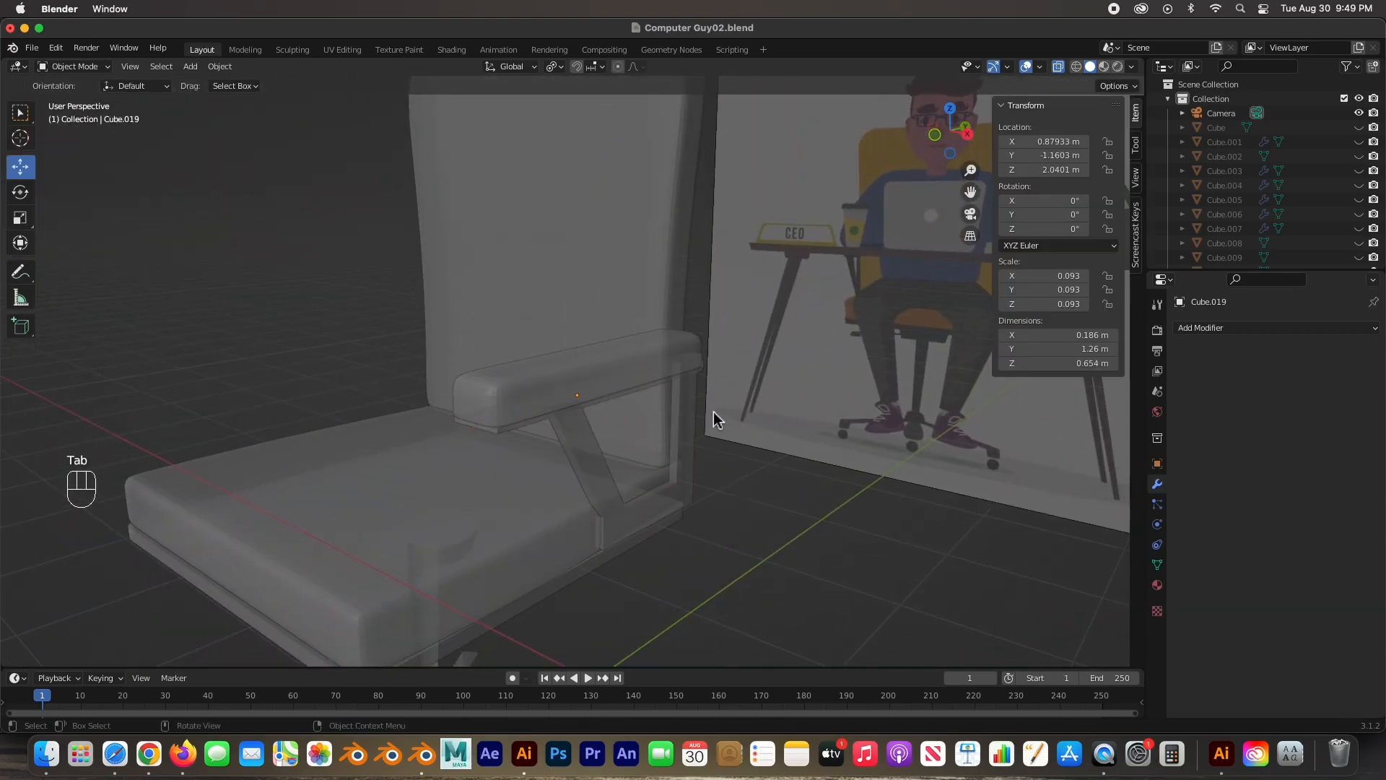
Step: Add a Mirror modifier on the X axis to the armrest, with the chair's backrest as the mirror object
middle_drag(717, 418, 800, 436)
click(535, 377)
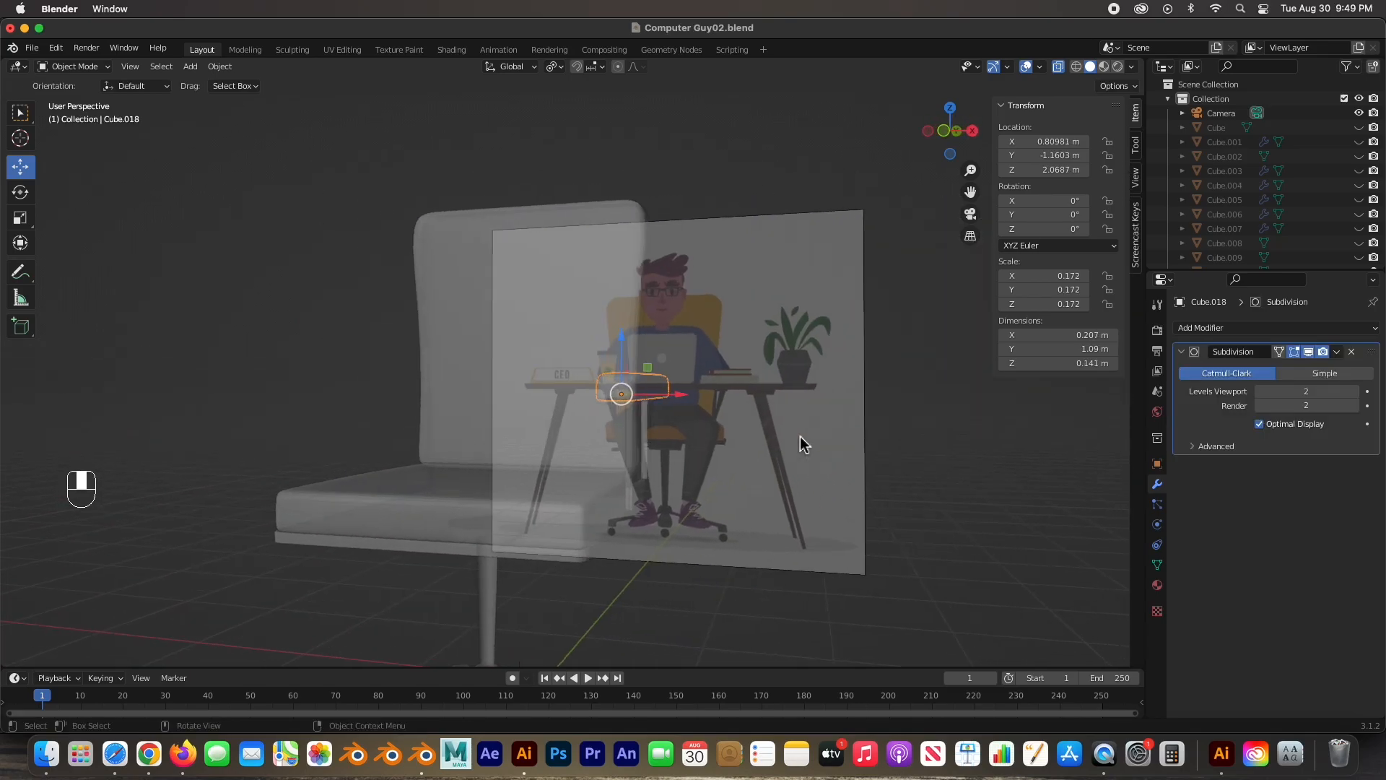
click(1156, 487)
click(1251, 329)
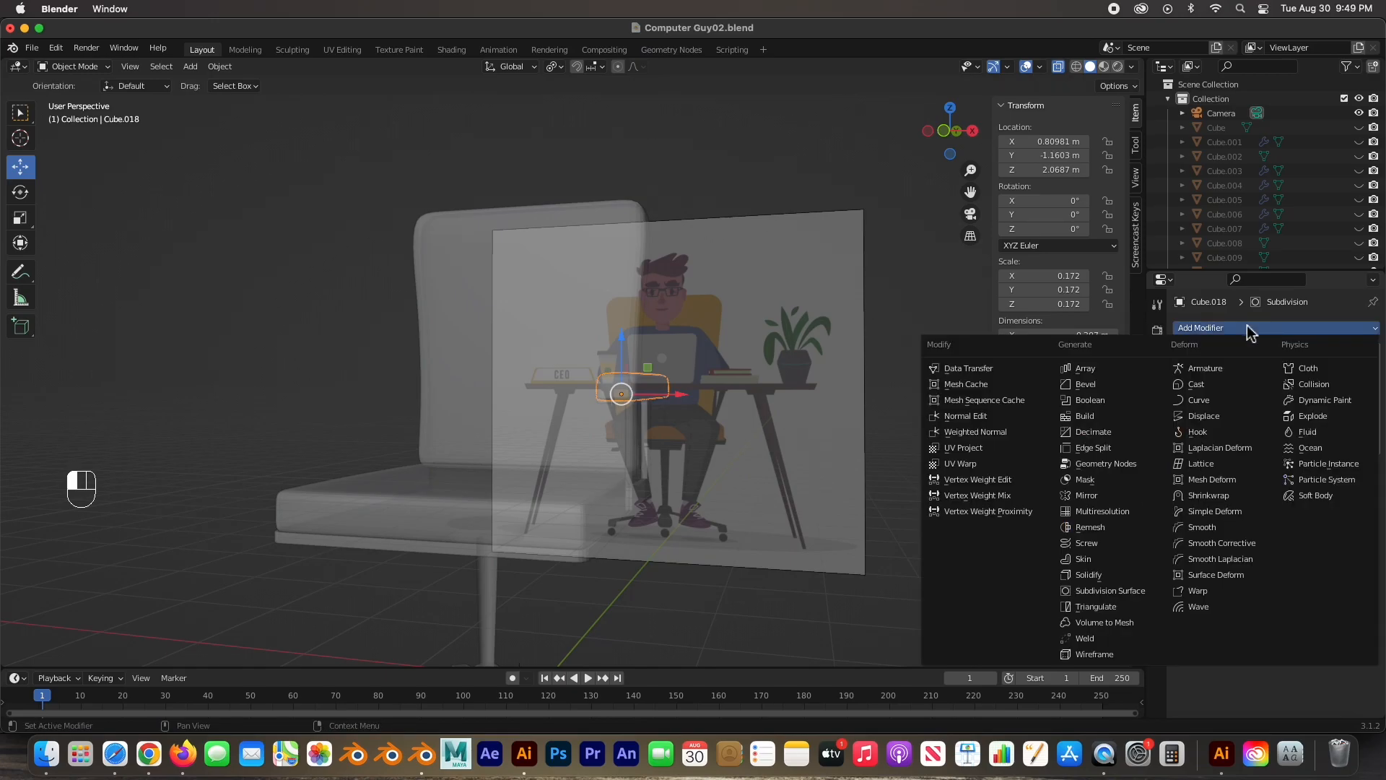
click(1084, 493)
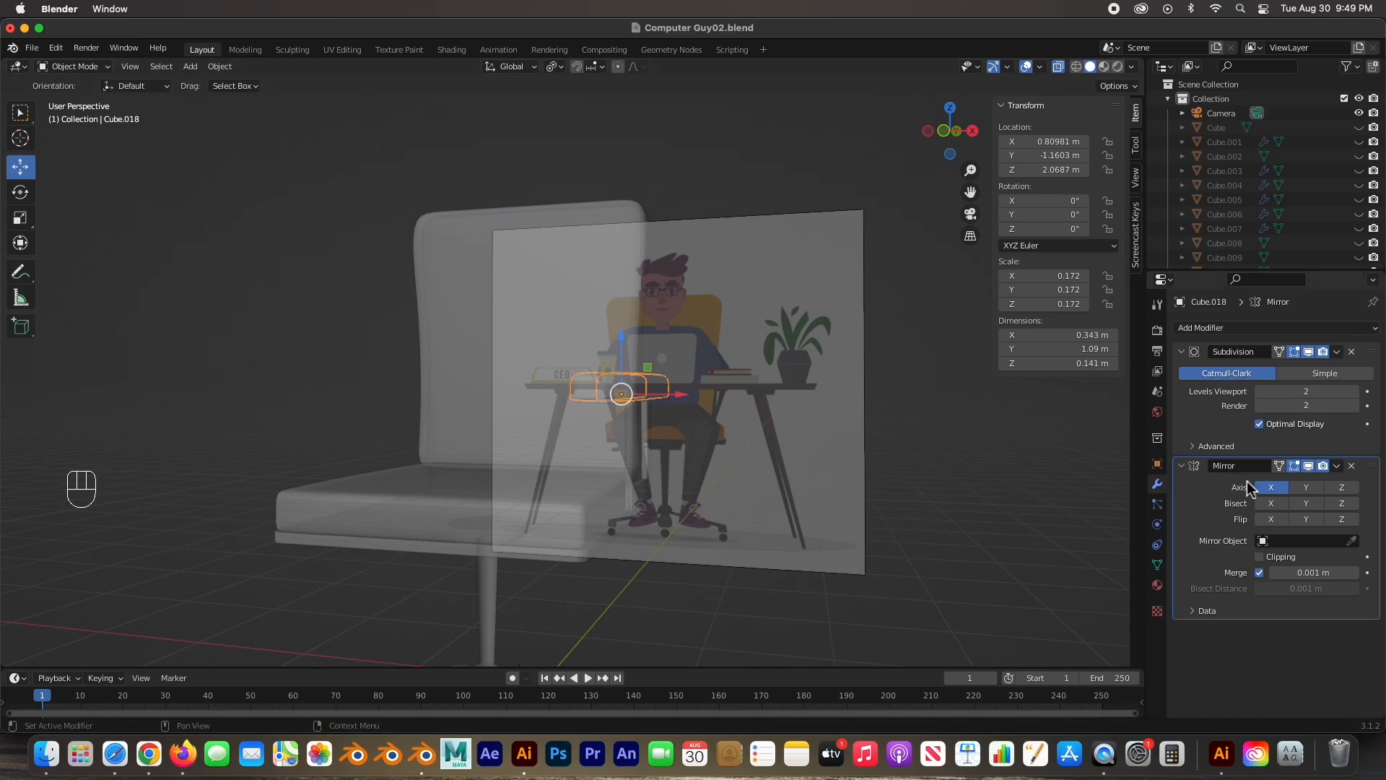
click(1347, 538)
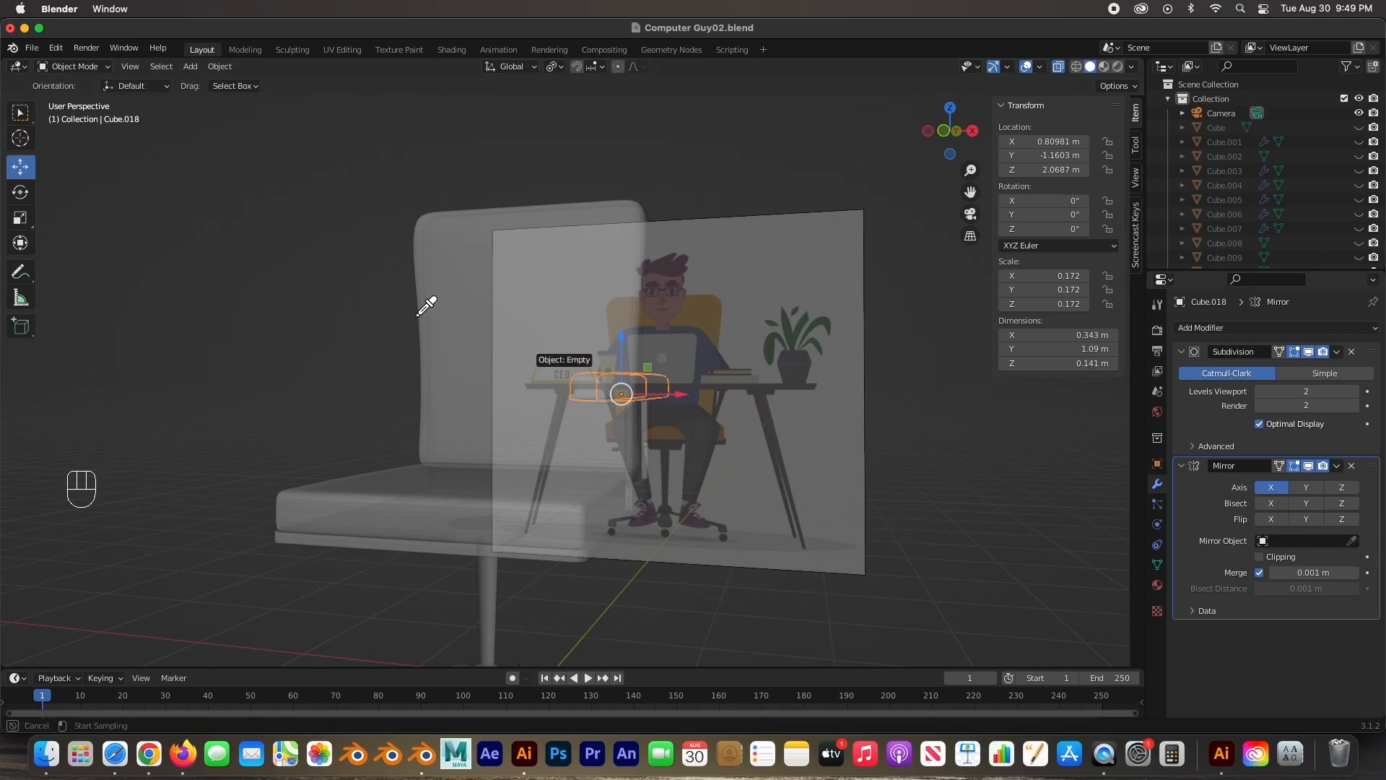
click(457, 237)
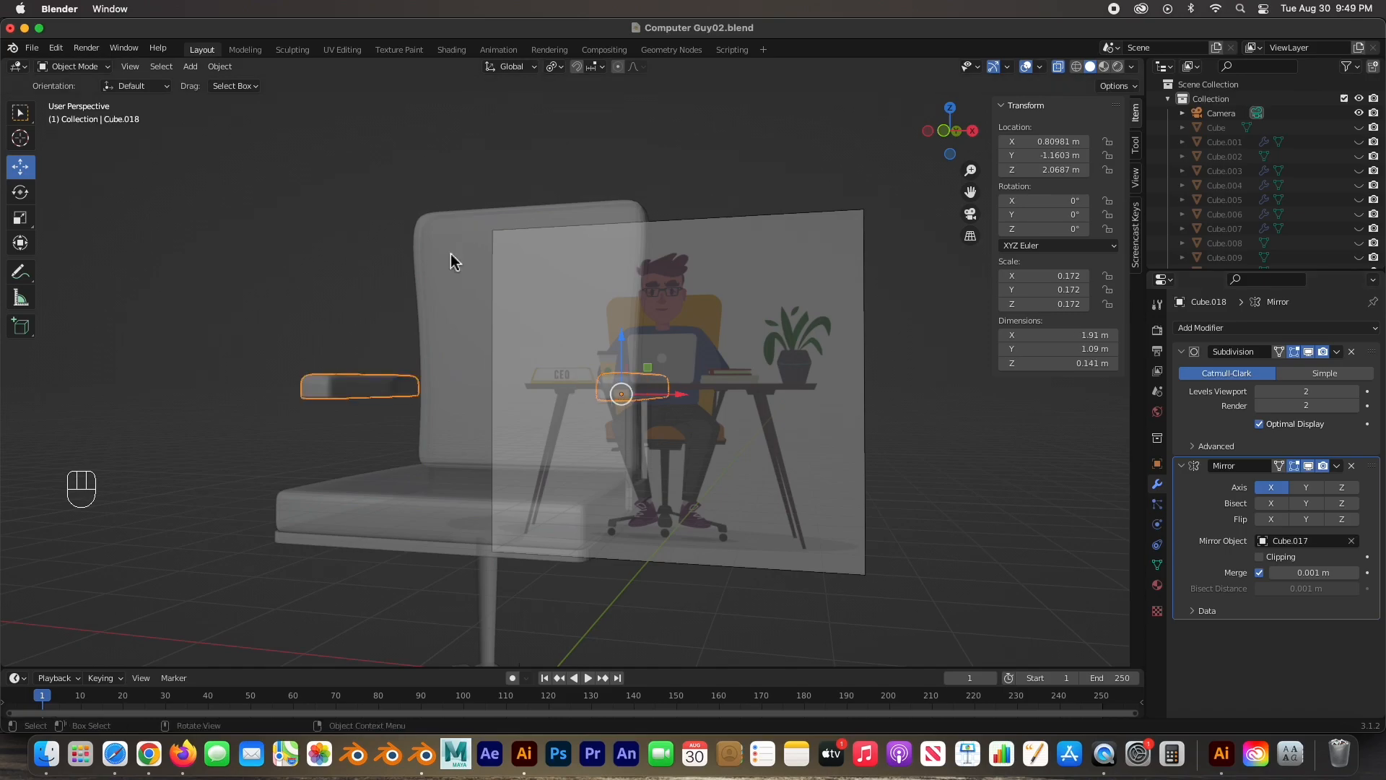
Step: Add a Mirror modifier on the X axis to the armrest's support bracket, with the backrest as the mirror object, and deselect everything
middle_drag(508, 380, 535, 386)
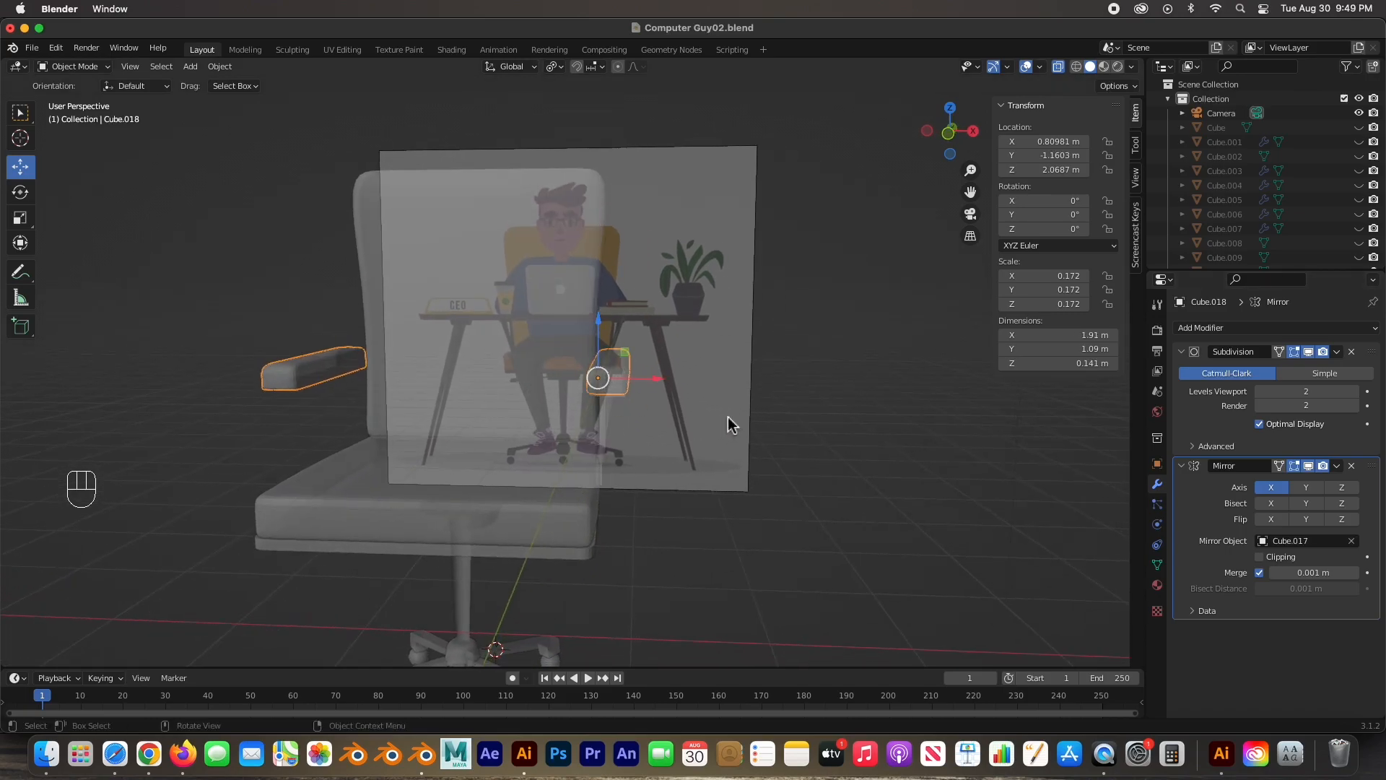
click(604, 426)
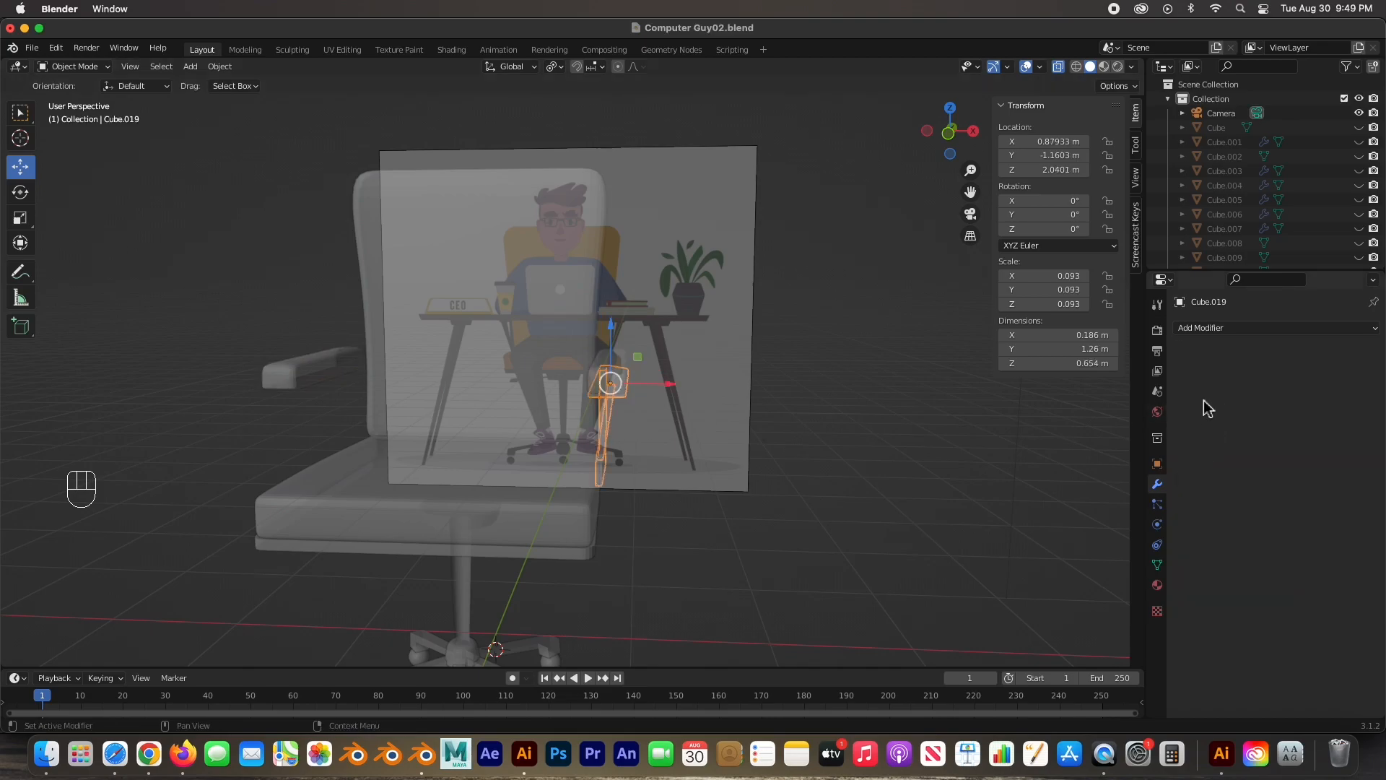
click(1236, 330)
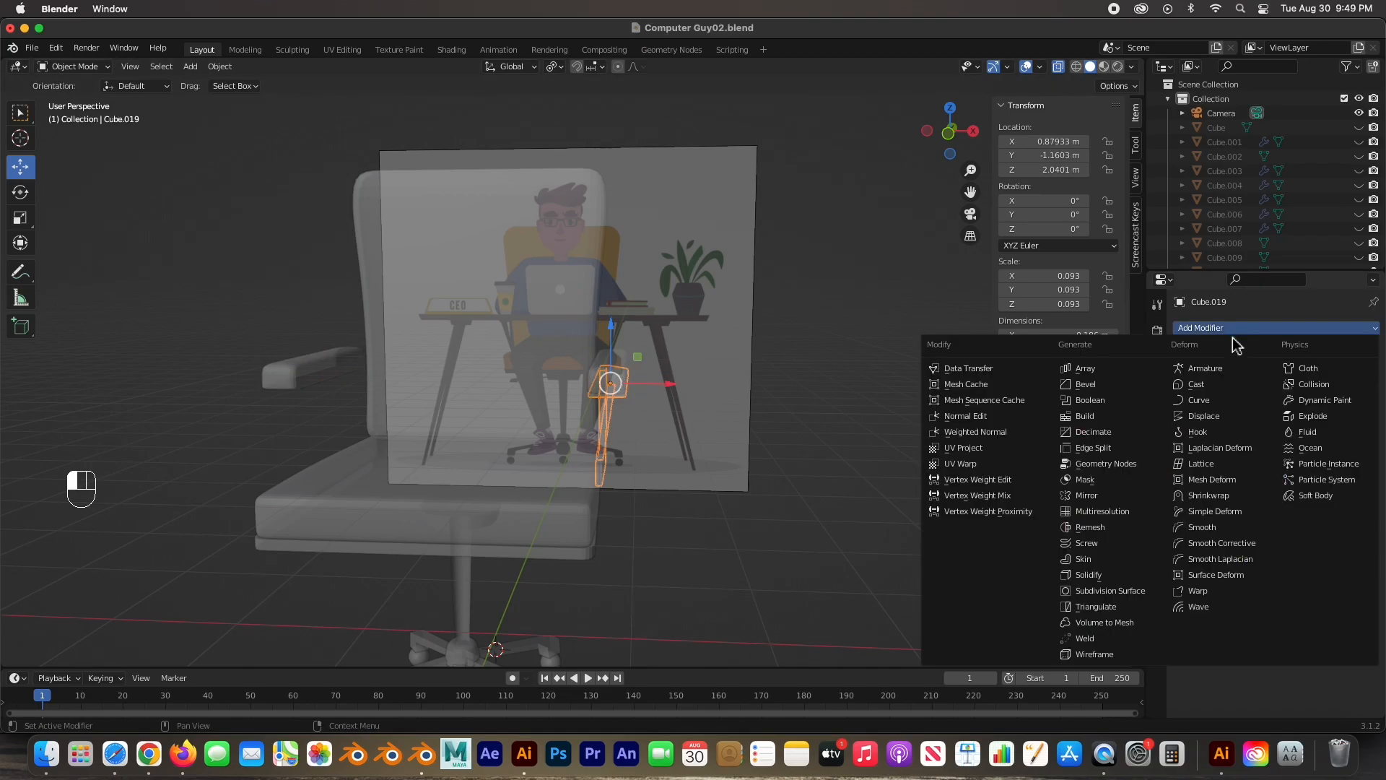
click(1087, 495)
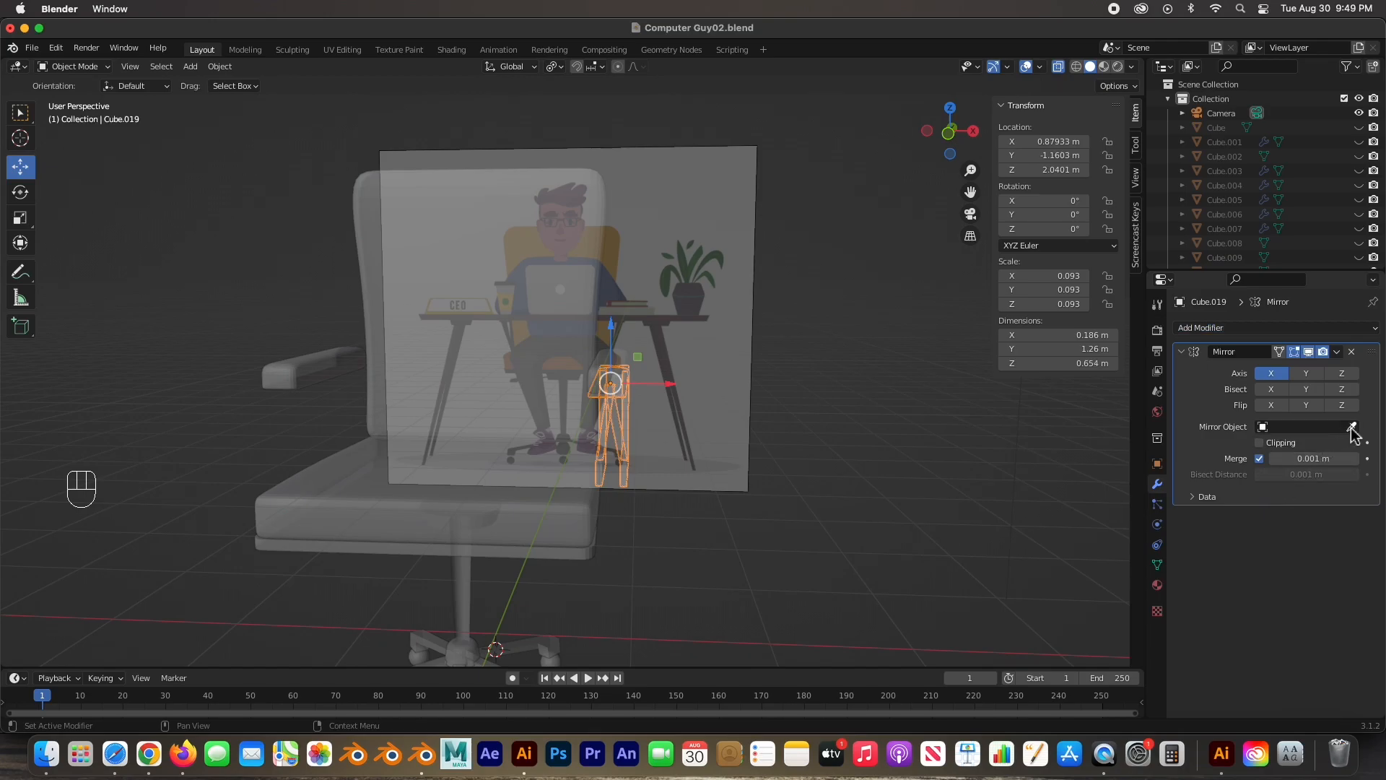
click(1351, 426)
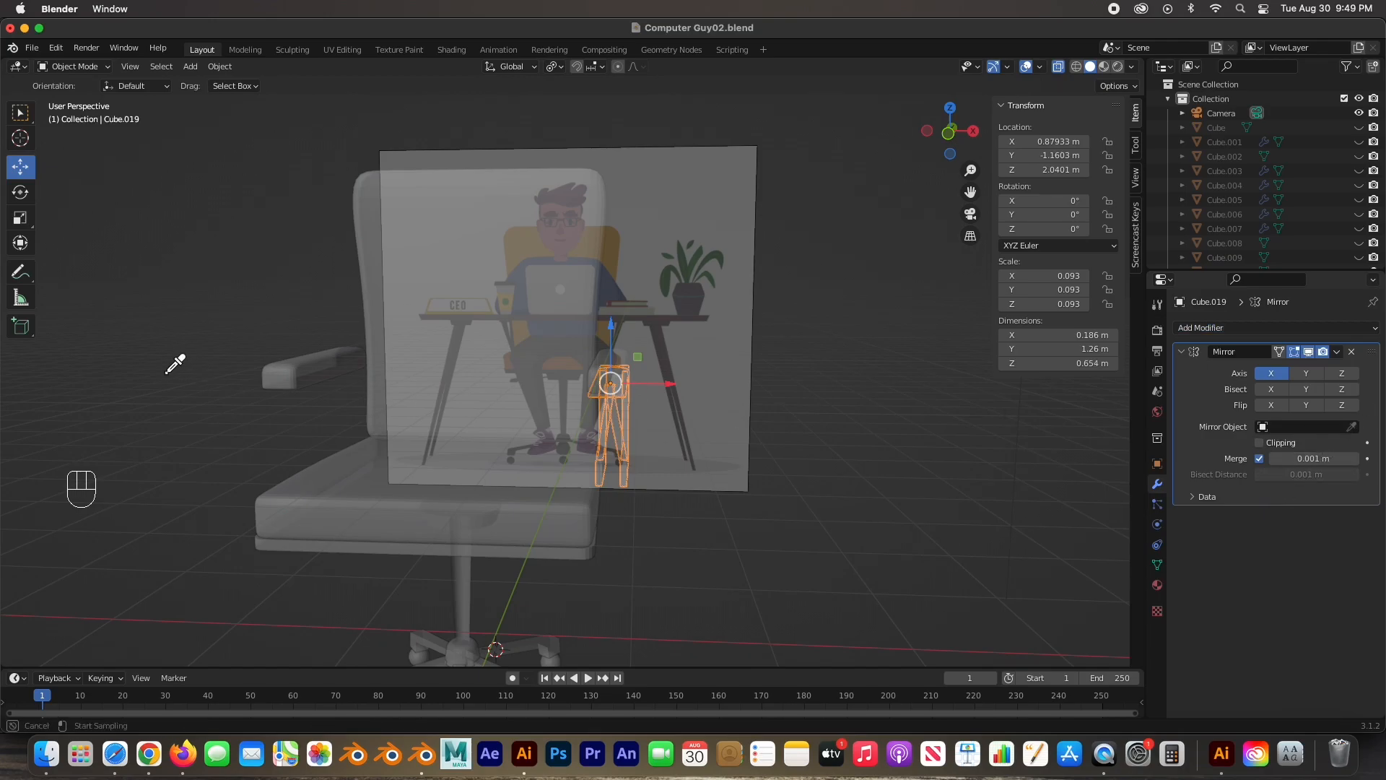
click(358, 235)
click(20, 112)
click(293, 303)
scroll(296, 309, down, 3)
middle_drag(347, 334, 385, 368)
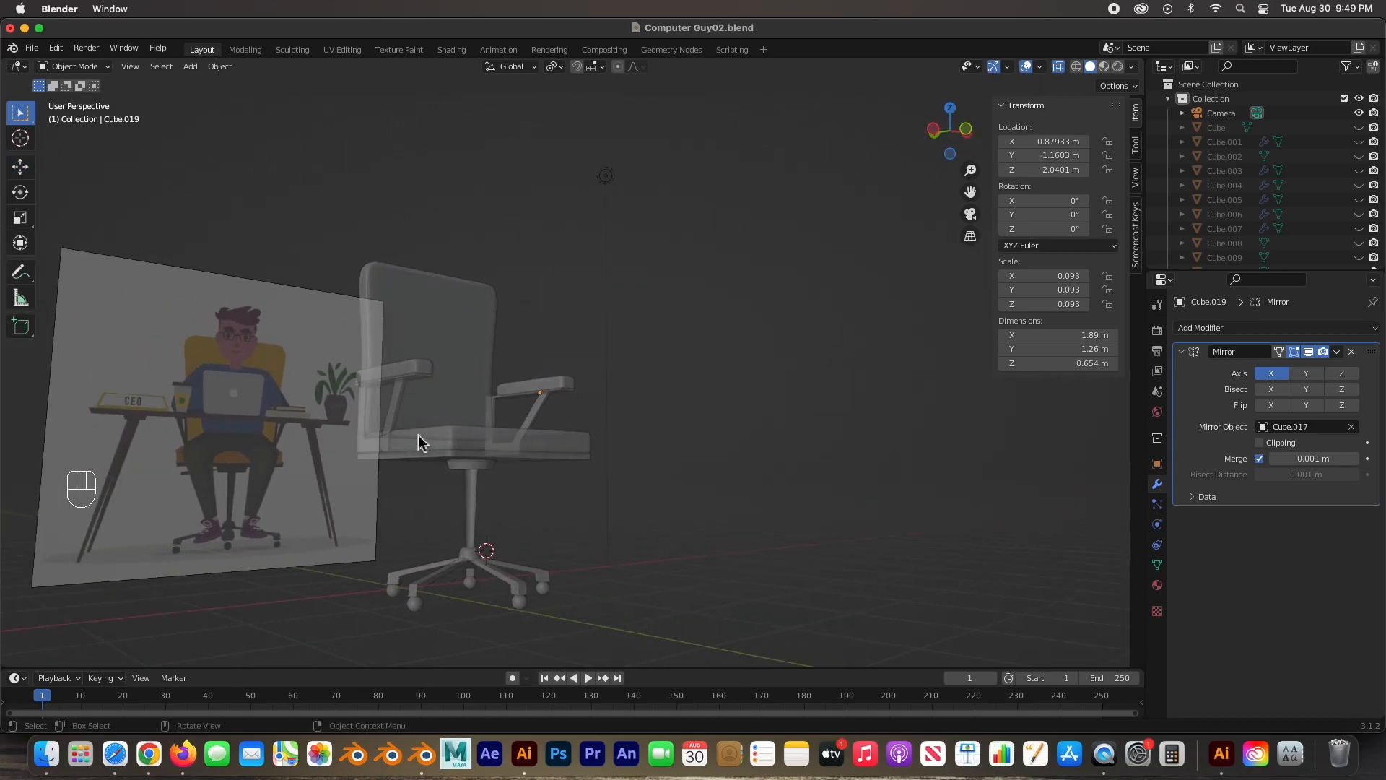
Step: Add a cylinder in the front view and scale it down uniformly to about 0.044, roughly 0.088 m across
key(KP_1)
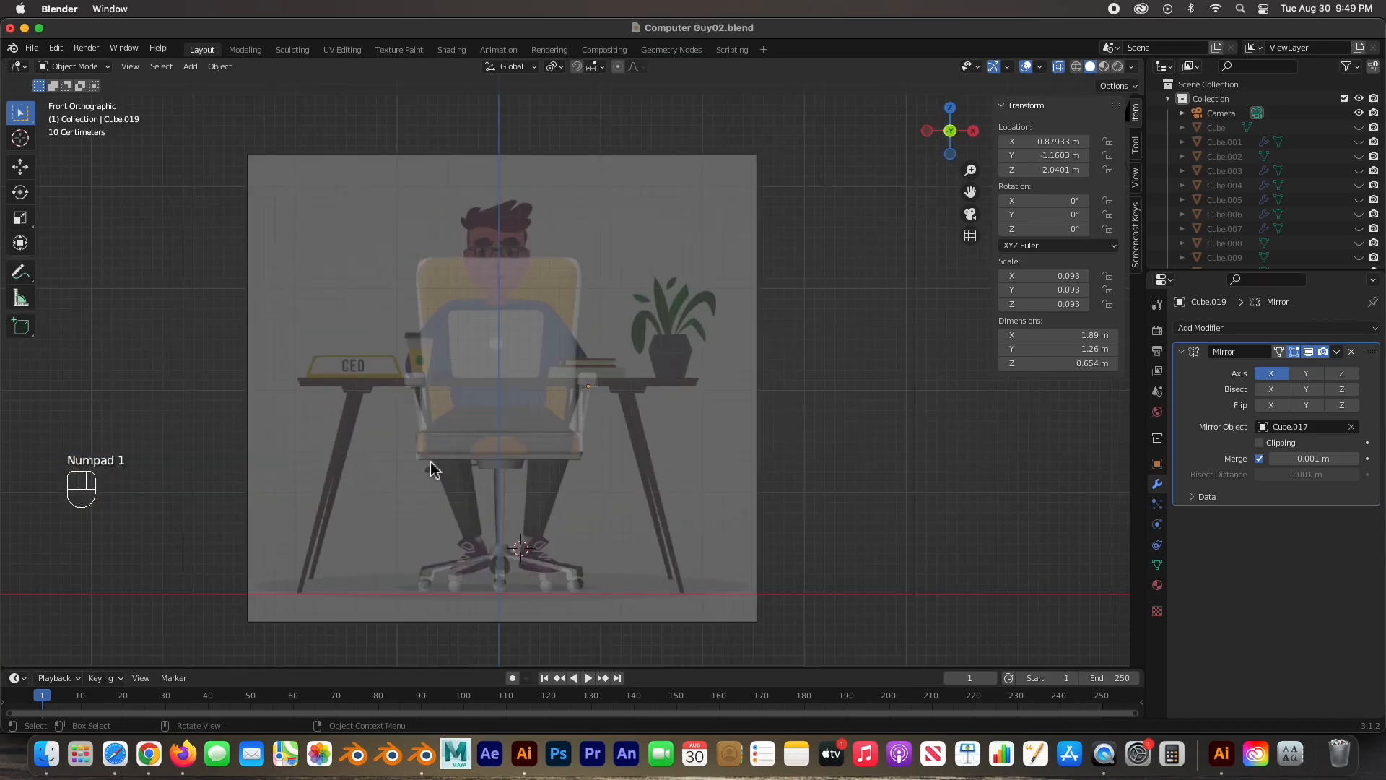
scroll(431, 461, up, 5)
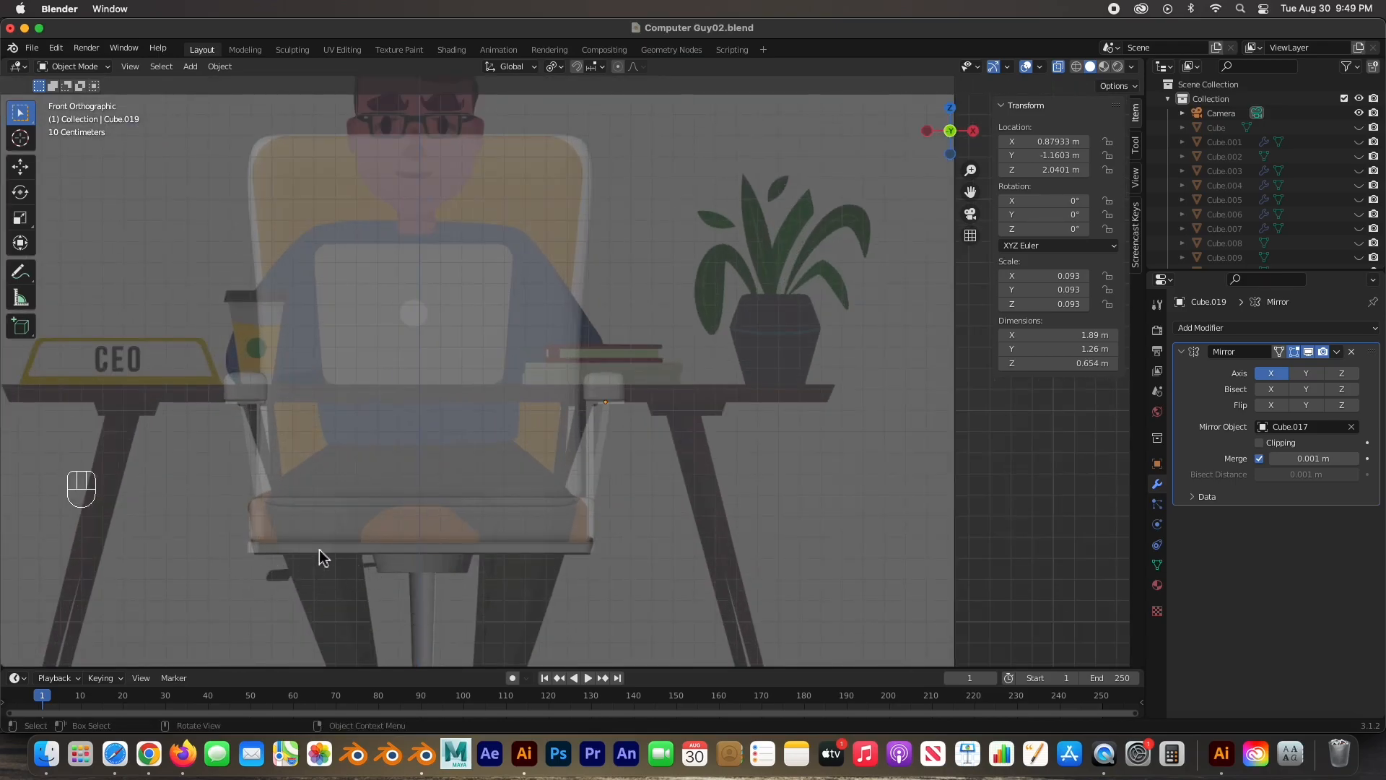
scroll(319, 549, down, 3)
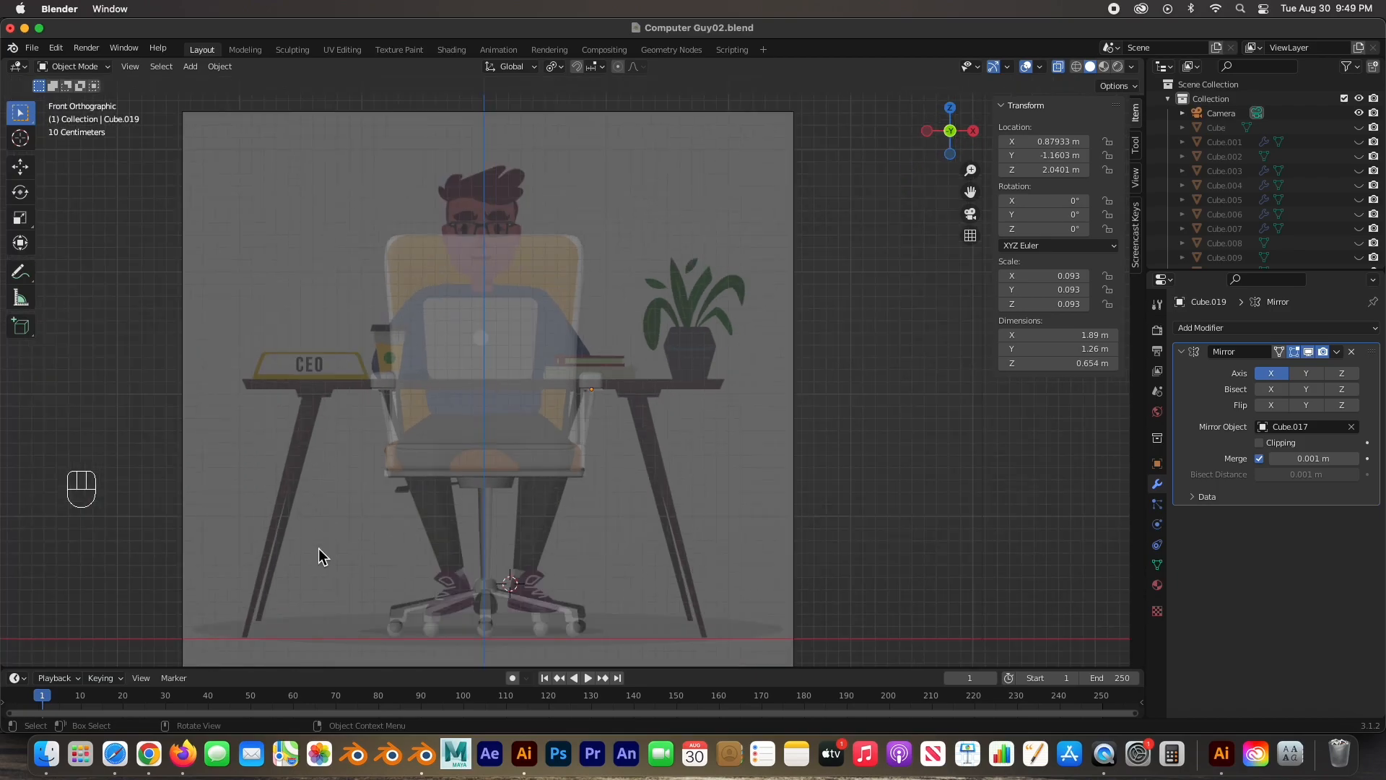
scroll(412, 542, up, 3)
scroll(604, 545, down, 2)
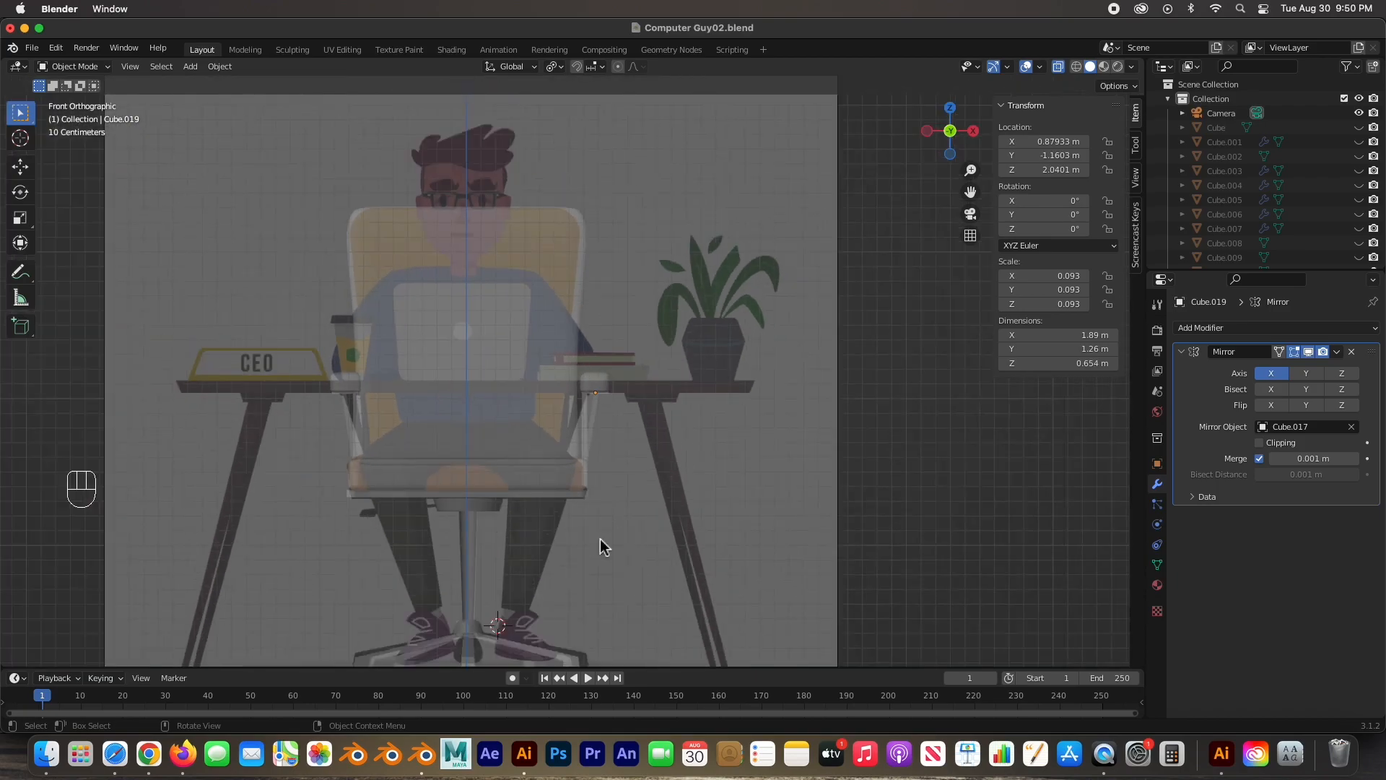
key(shift+a)
mouse_move(599, 542)
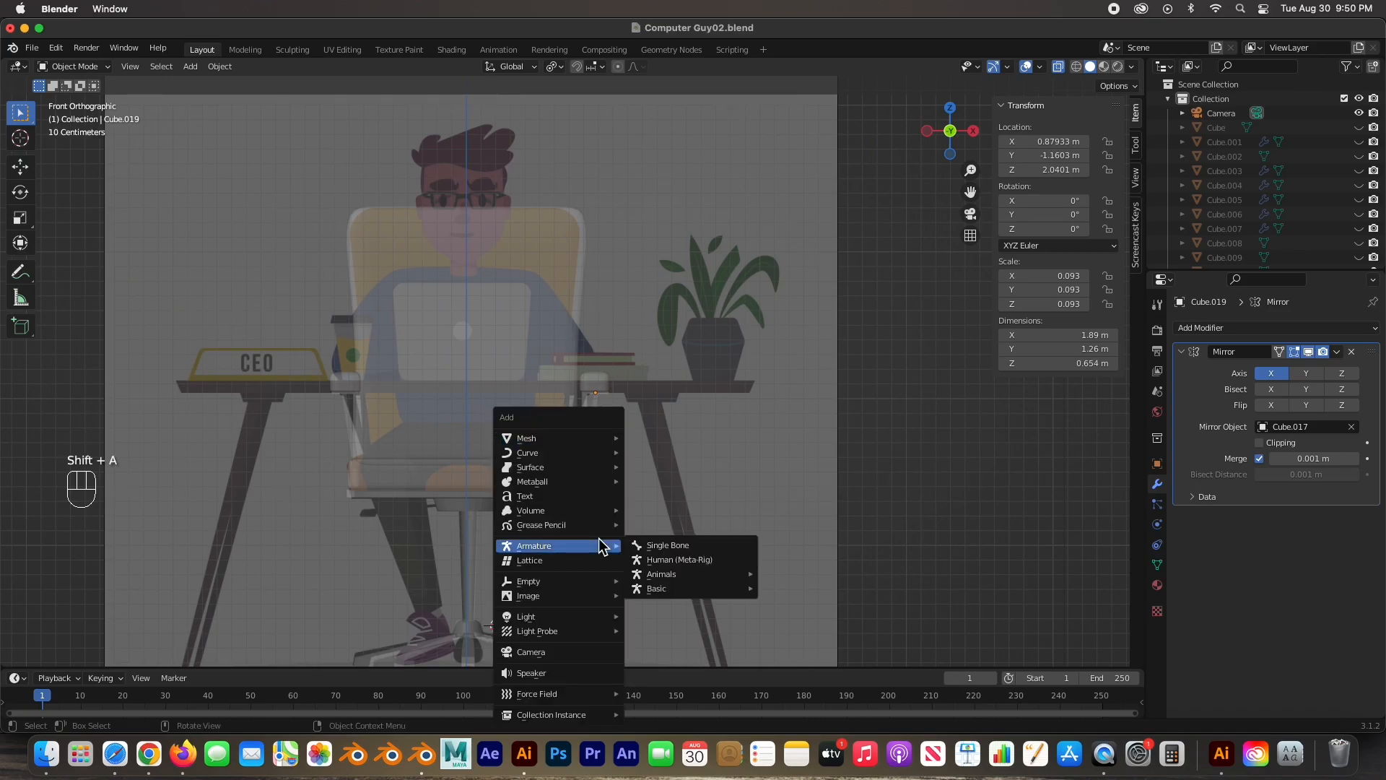
mouse_move(557, 442)
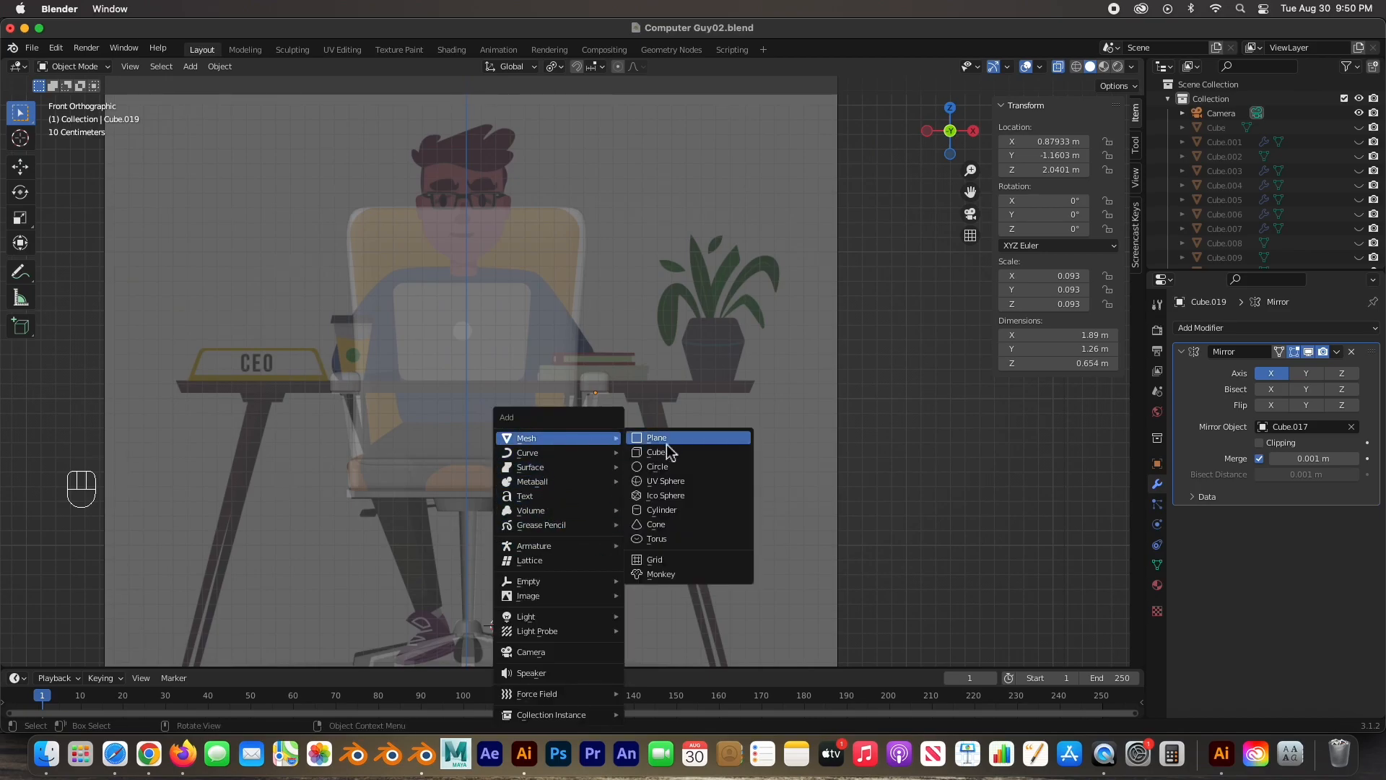
click(663, 511)
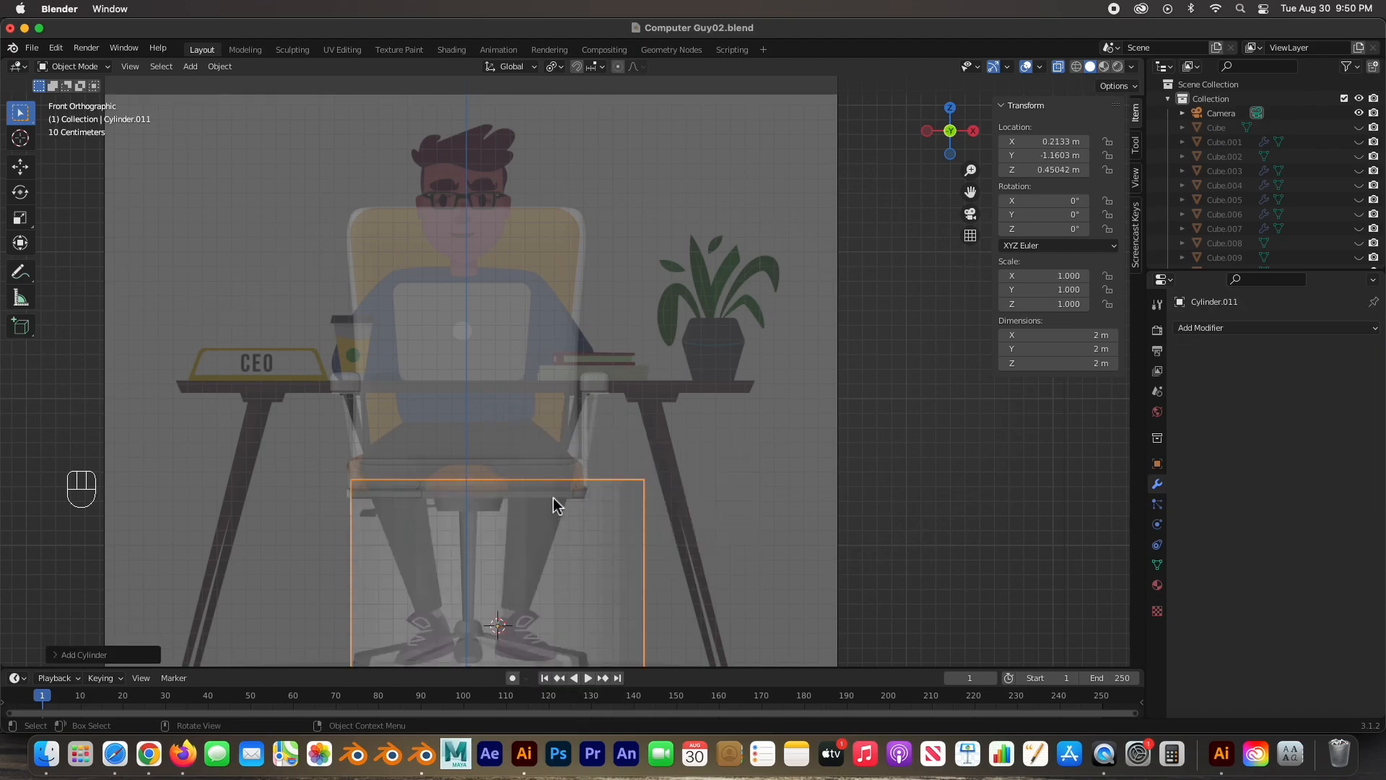
scroll(553, 497, down, 4)
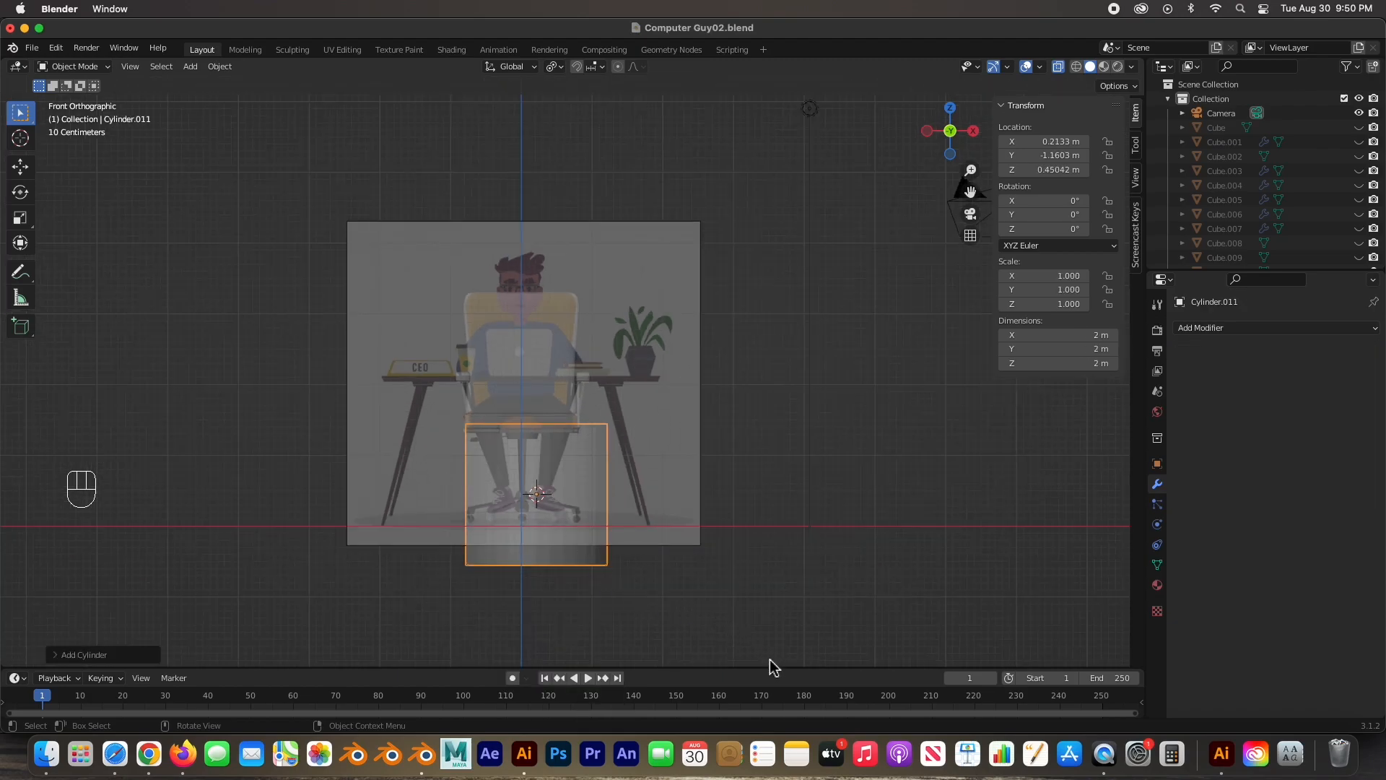
key(s)
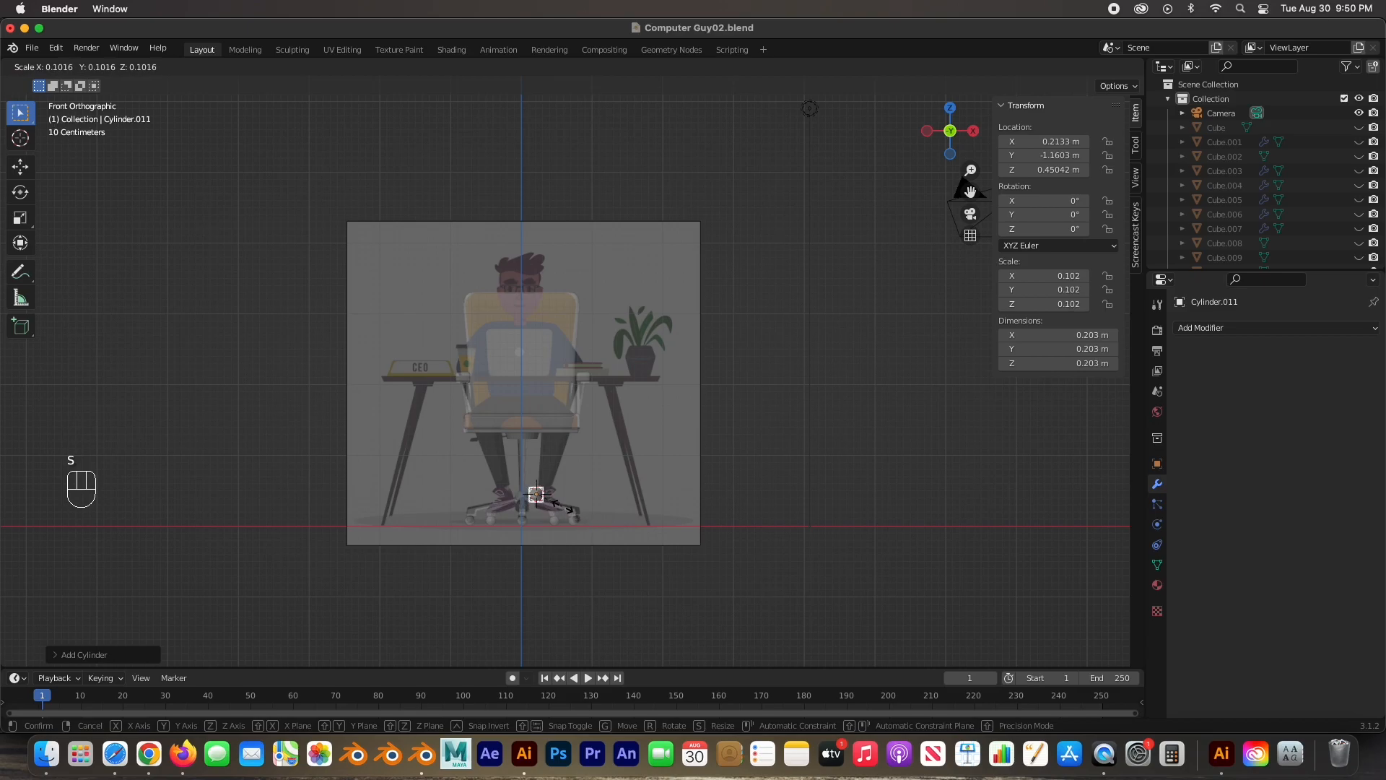
click(548, 501)
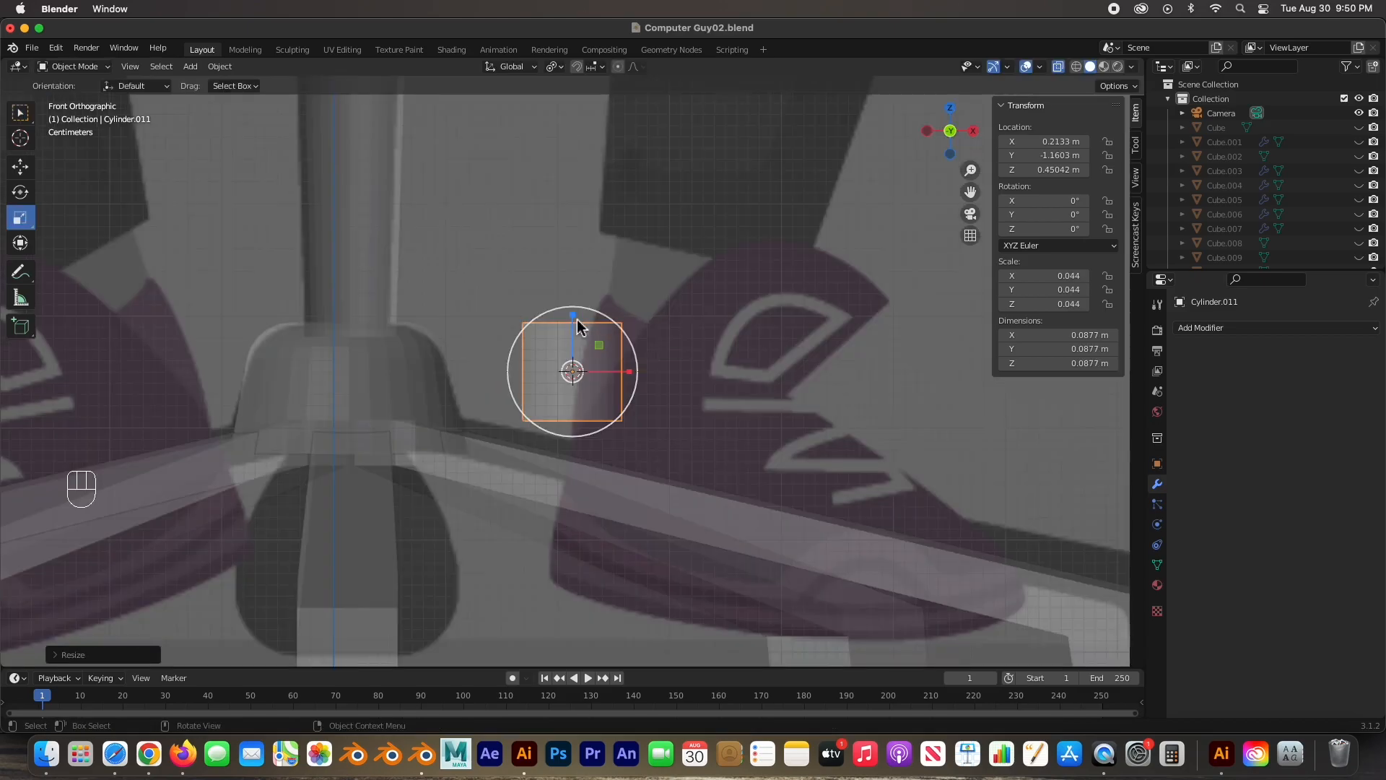
Step: Stretch the cylinder along Z and scale it thinner into a rod about 0.874 m long and 0.026 m across
drag(574, 319, 569, 582)
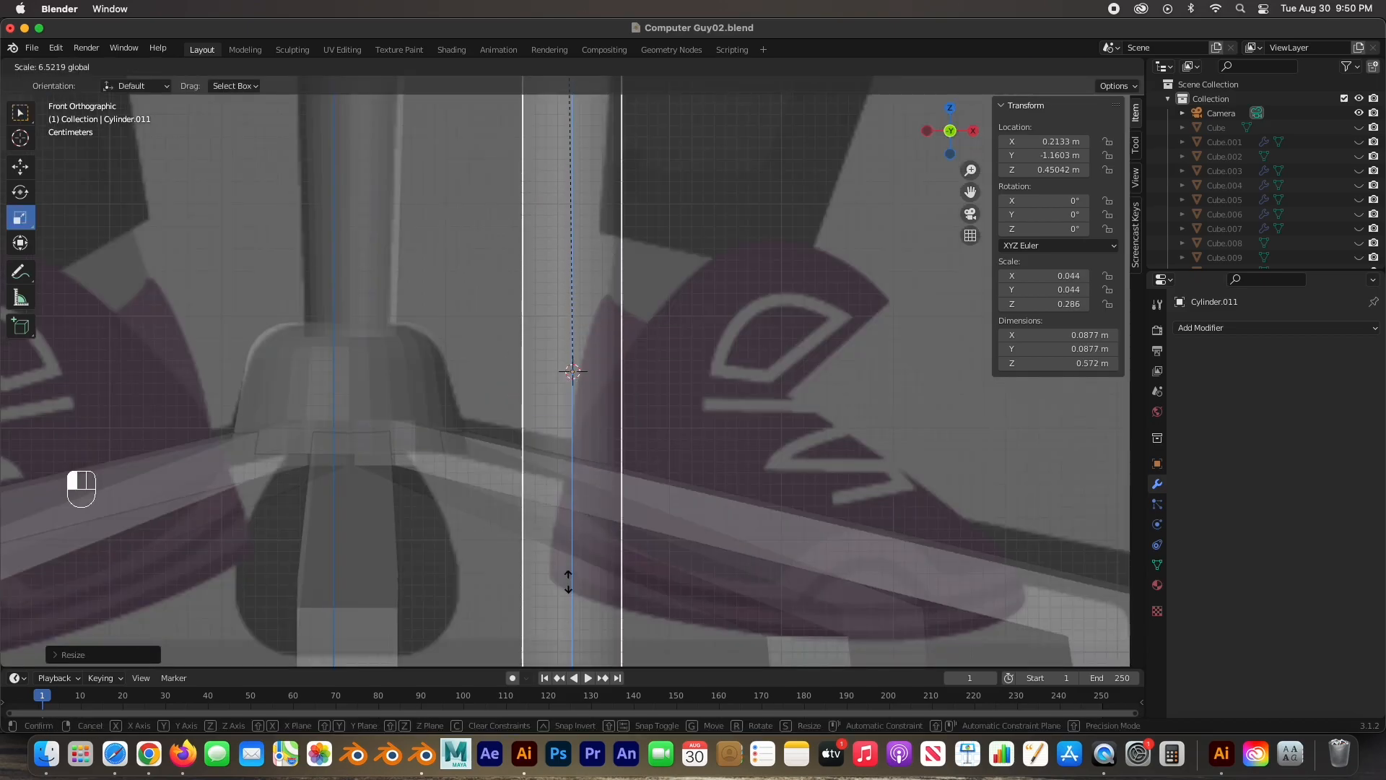
click(569, 582)
scroll(650, 498, down, 5)
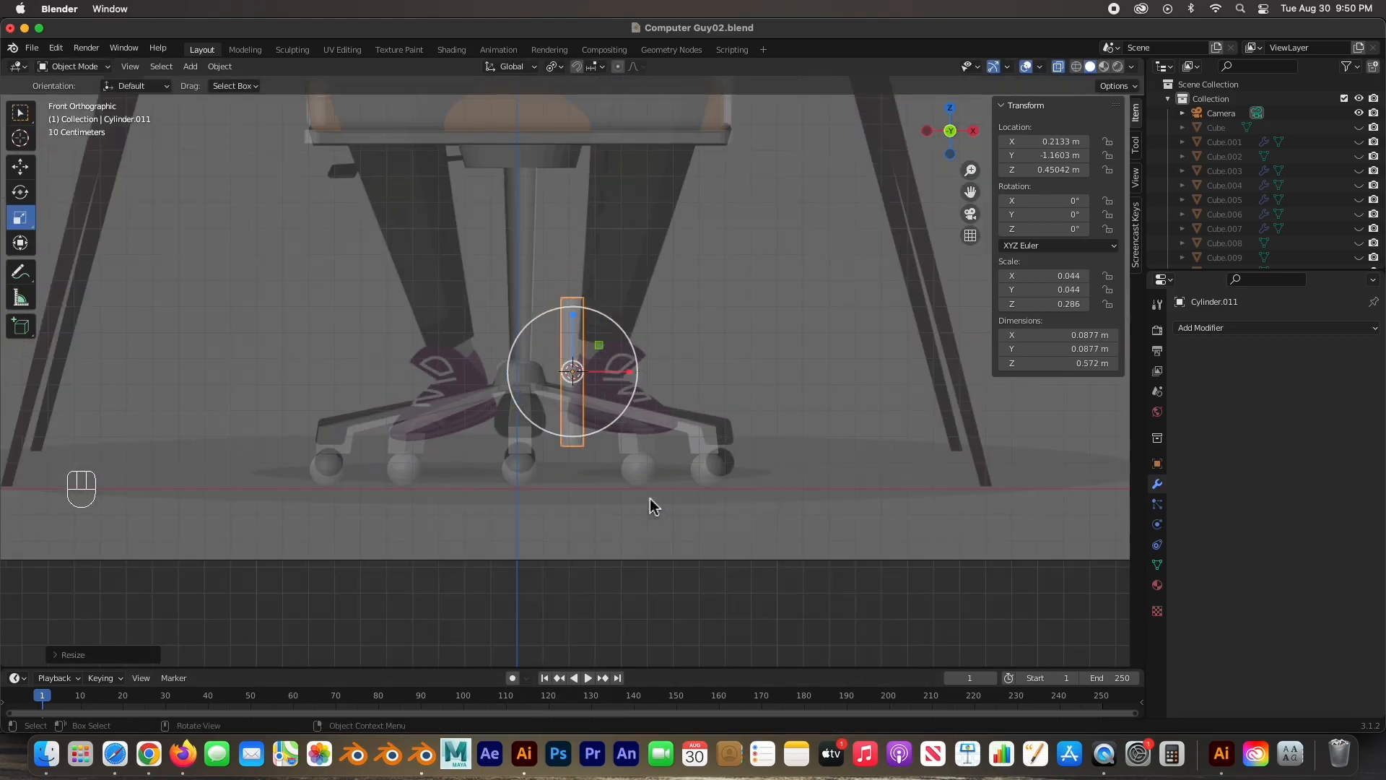
scroll(650, 498, down, 3)
drag(574, 316, 559, 205)
key(s)
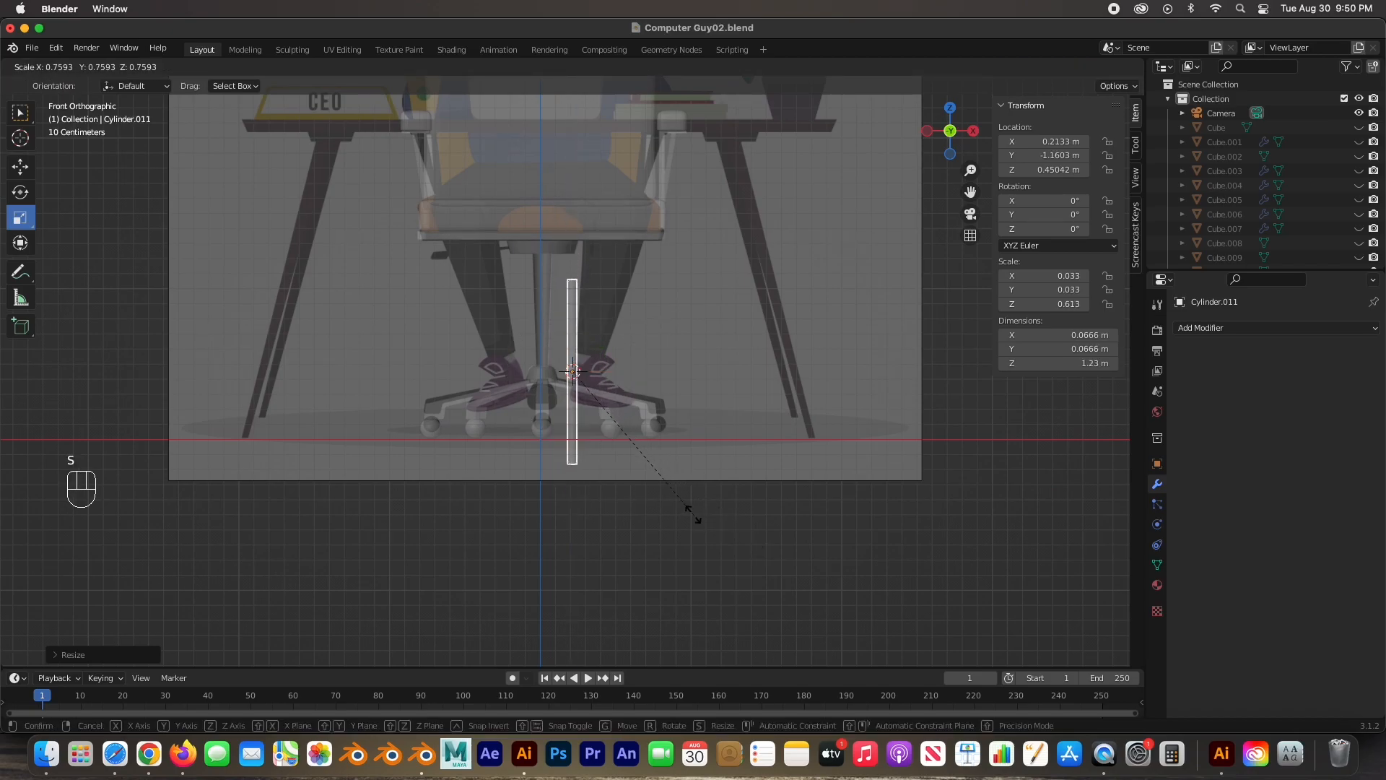
click(626, 433)
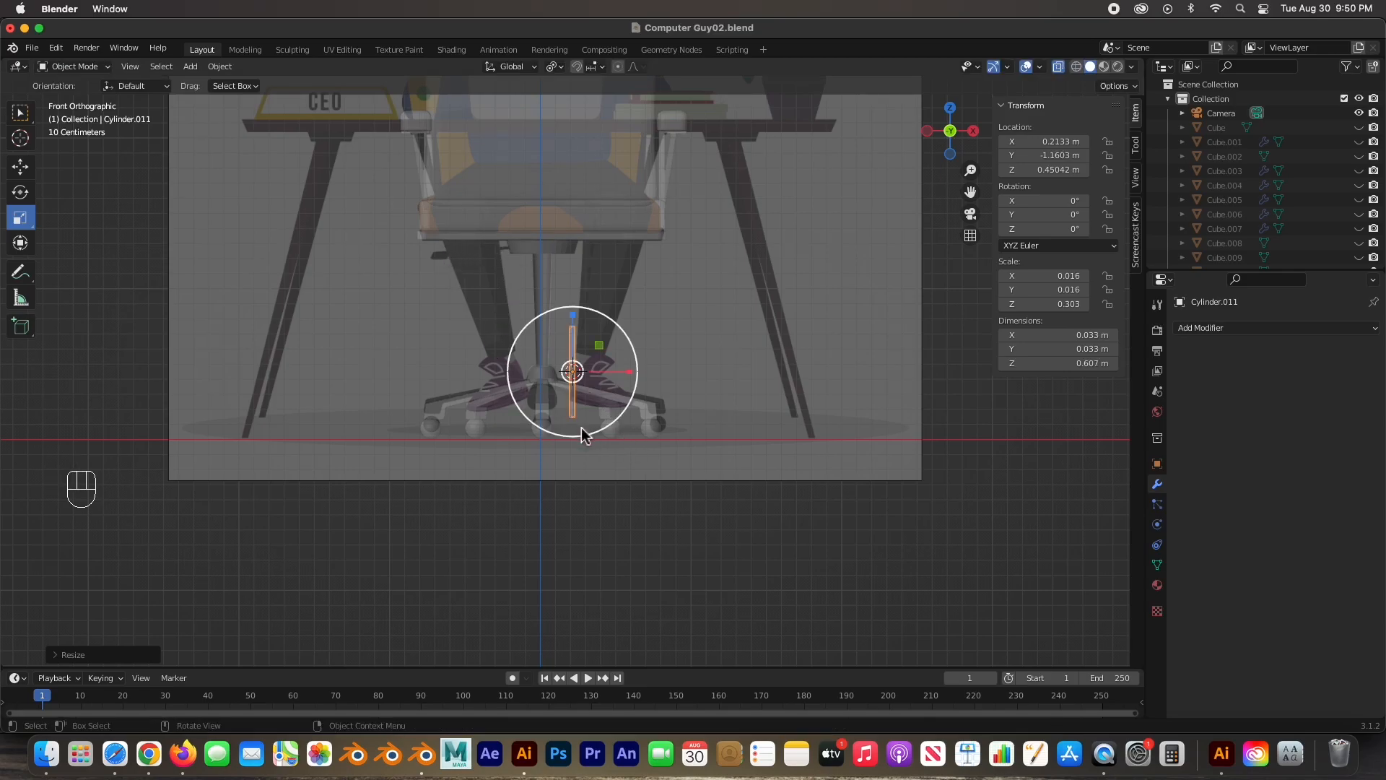
key(s)
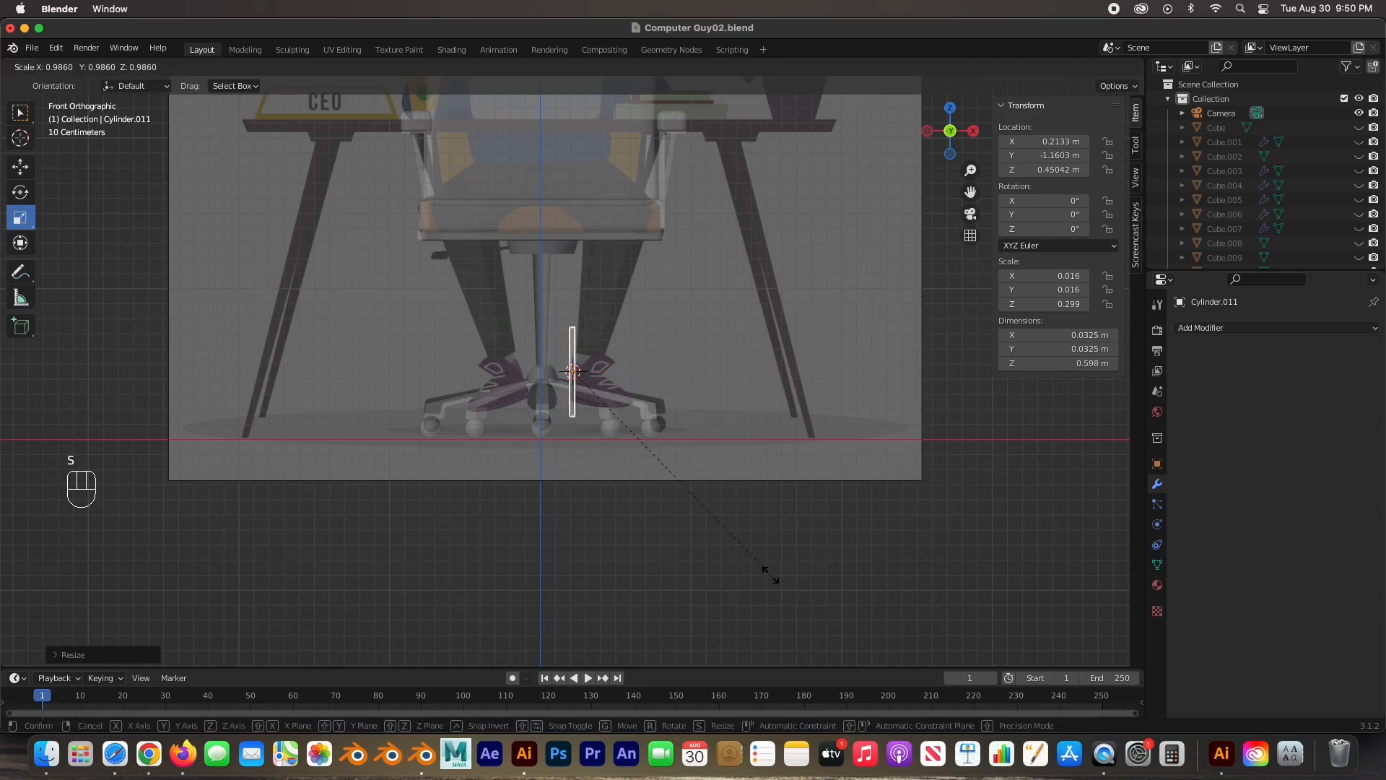
click(726, 532)
drag(574, 314, 572, 264)
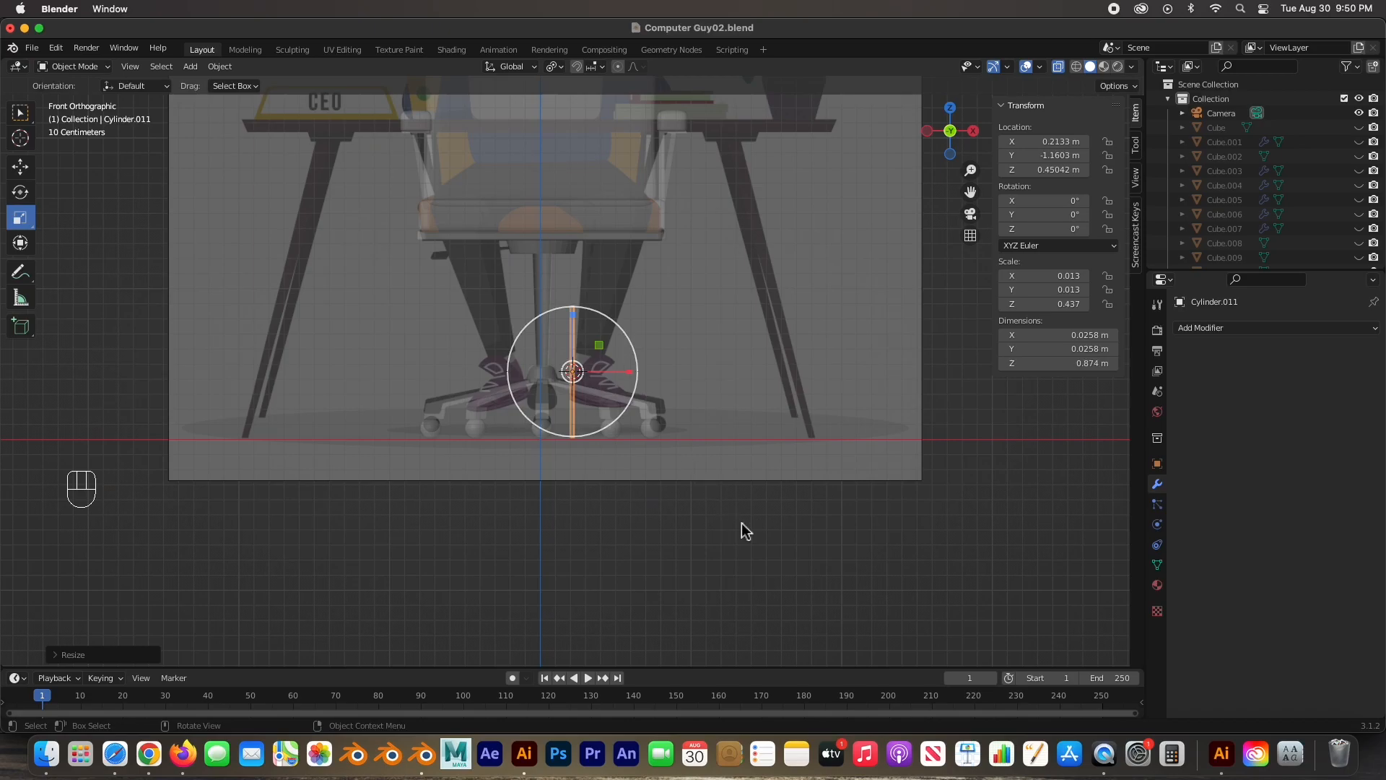
Step: Rotate the rod 90° about Y and move it beneath the seat, to X about -0.601 m and Z about 1.274 m
key(r)
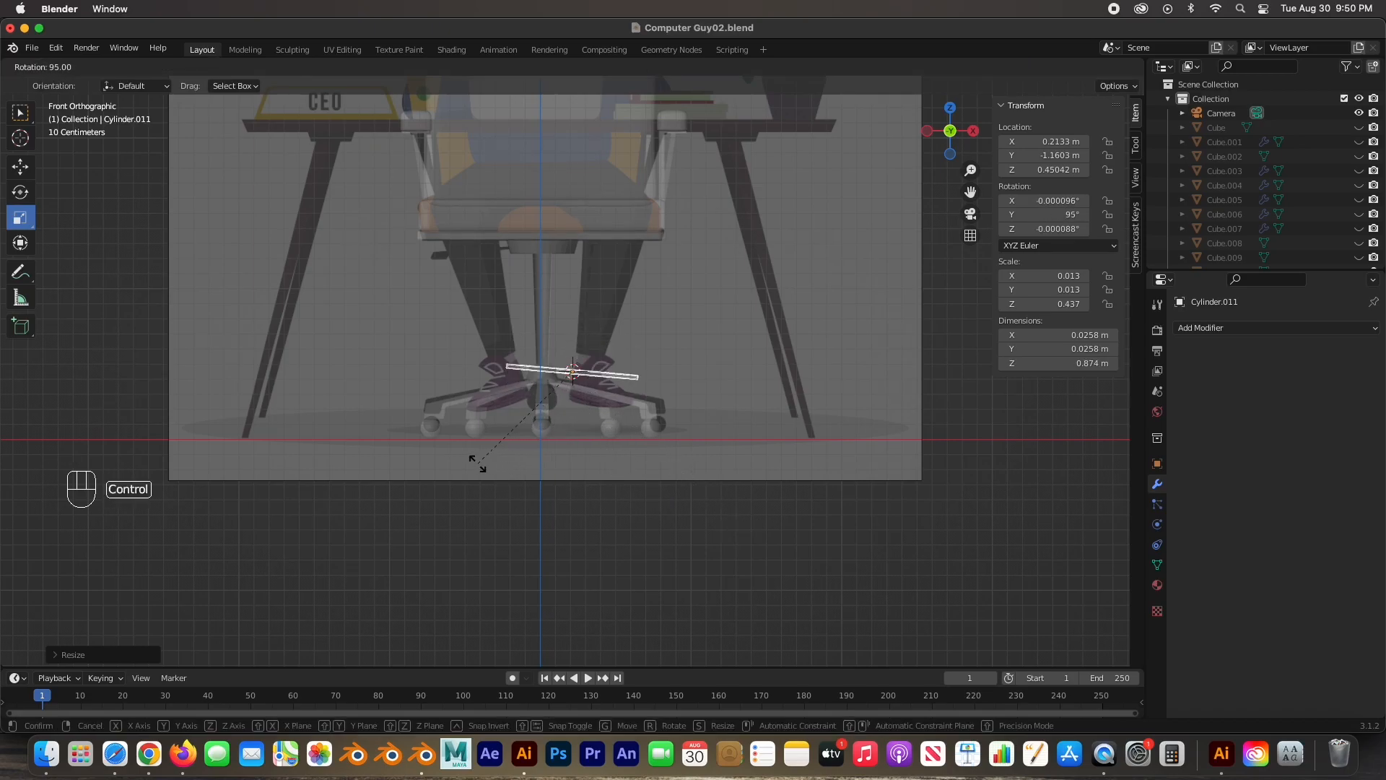
click(486, 464)
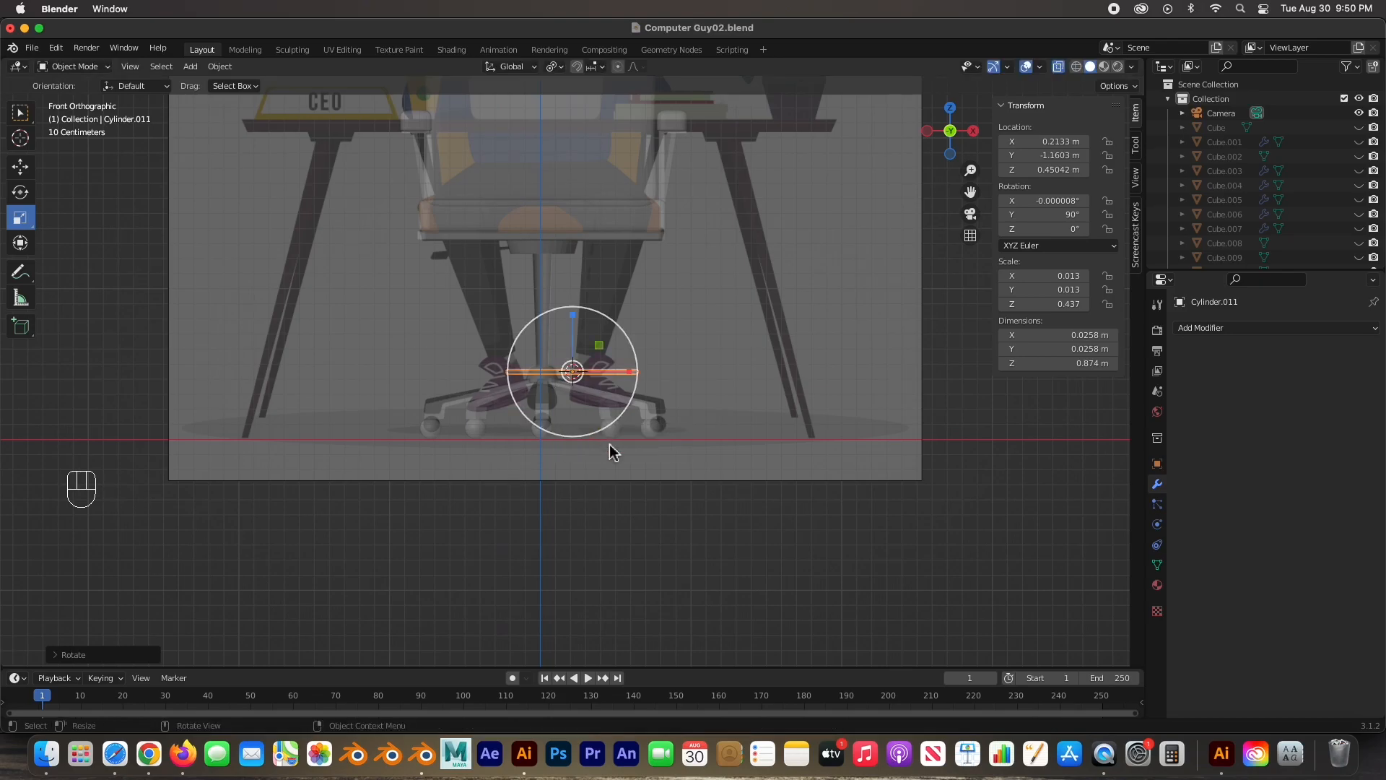
key(g)
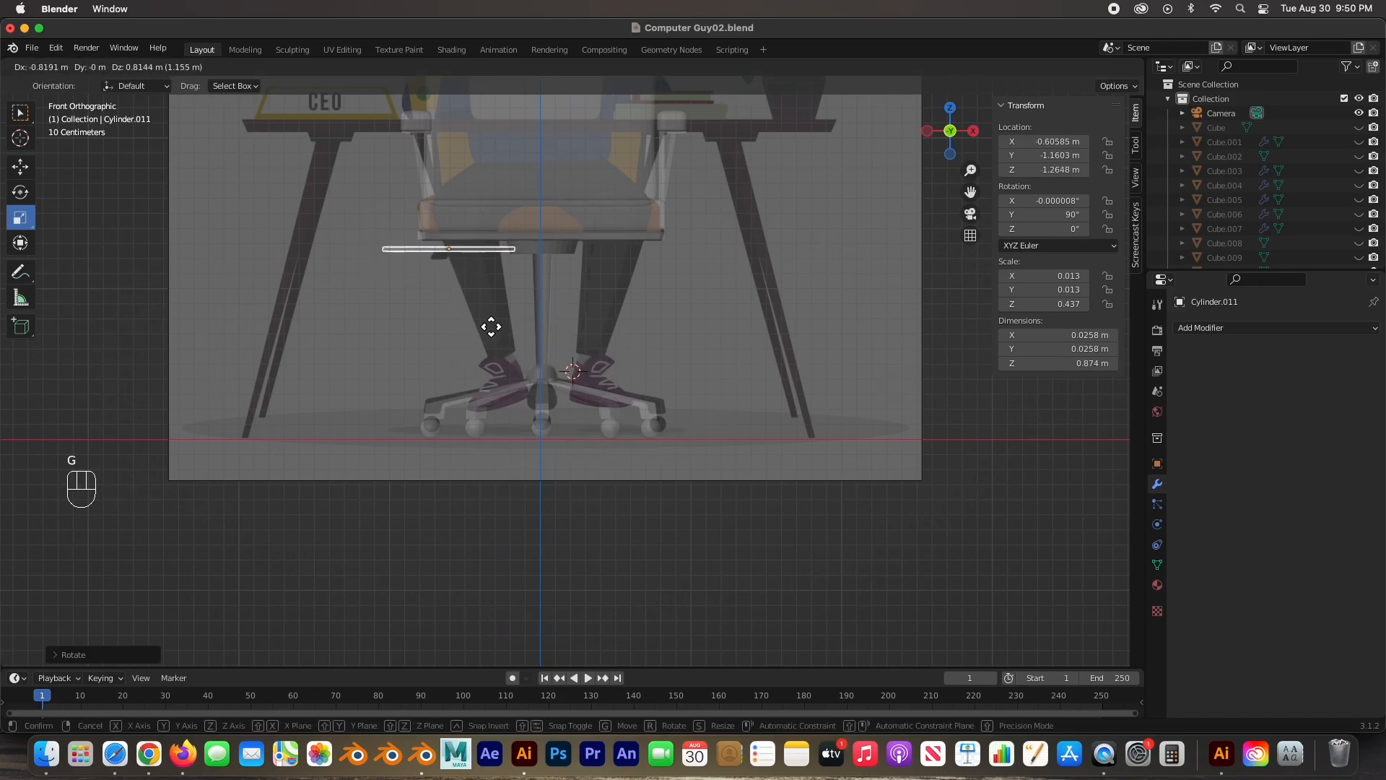
click(491, 327)
Step: Scale the rod down uniformly to about 0.559 m long and move it into the seat mount, to X about -0.438 m and Z about 1.272 m
scroll(480, 326, up, 4)
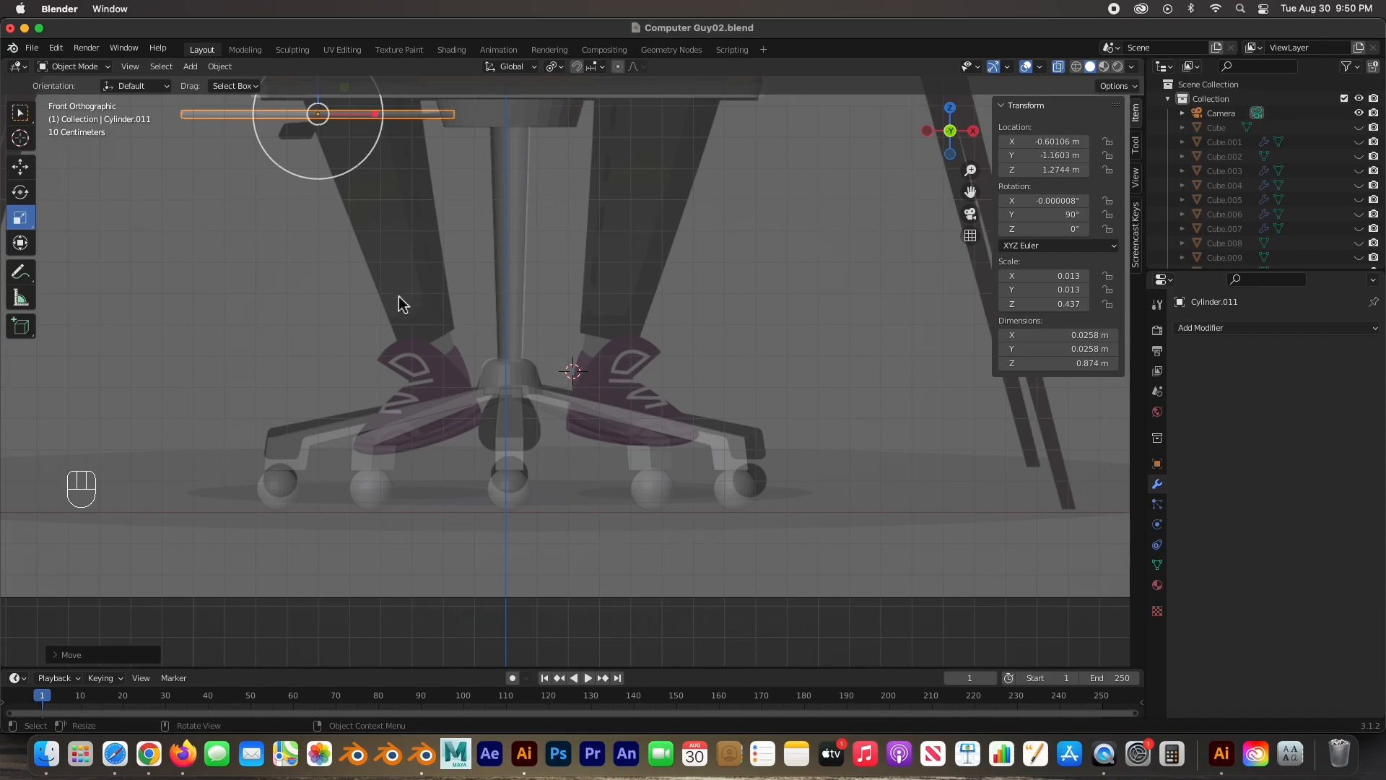
shift+middle_drag(340, 228, 480, 485)
scroll(483, 495, up, 2)
scroll(482, 494, up, 2)
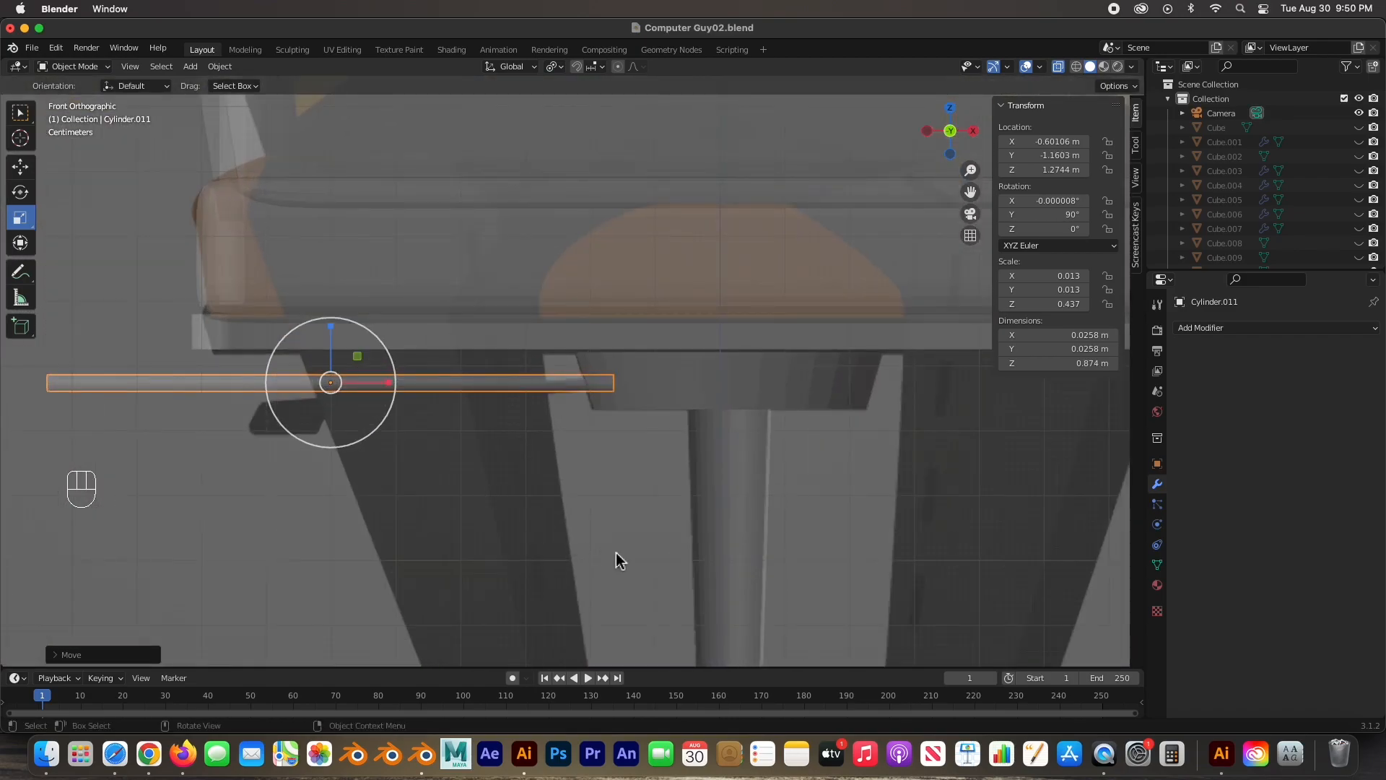
key(s)
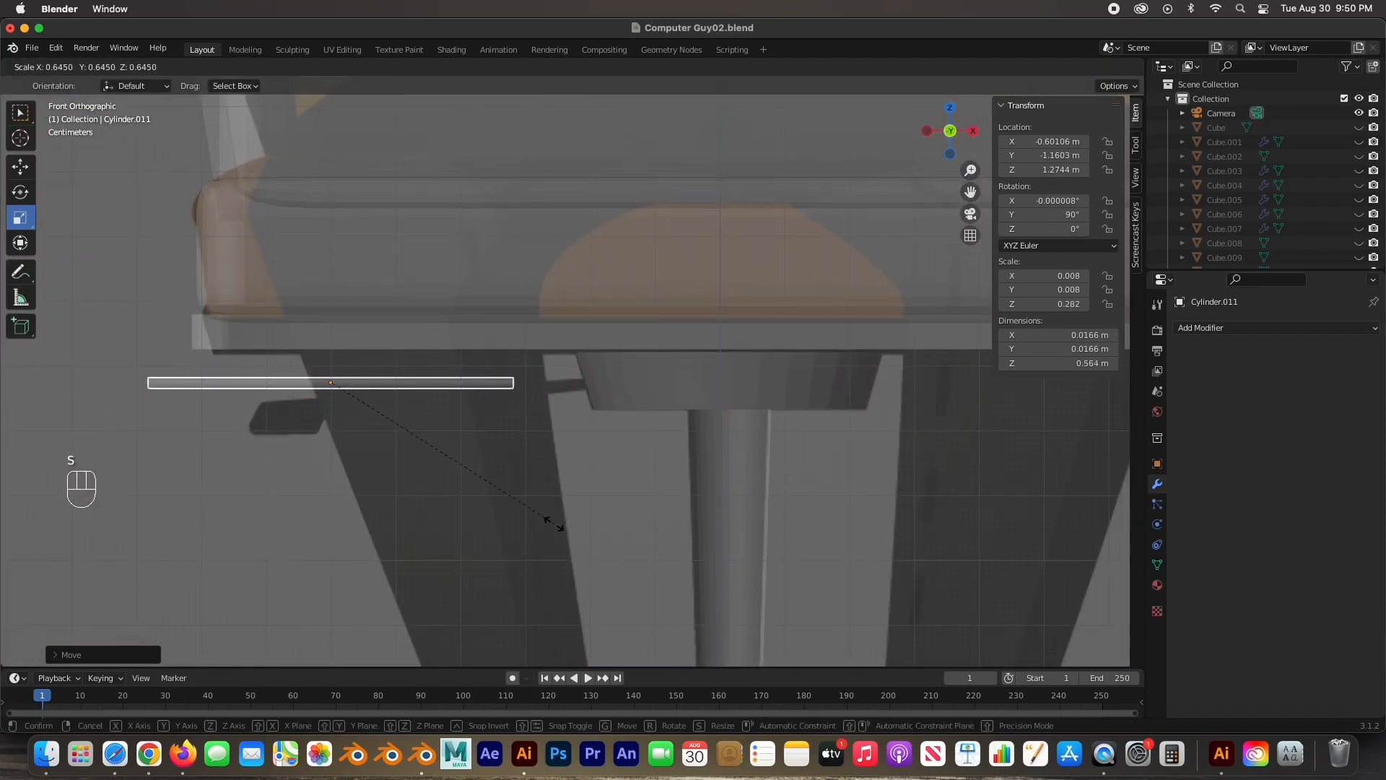
click(553, 523)
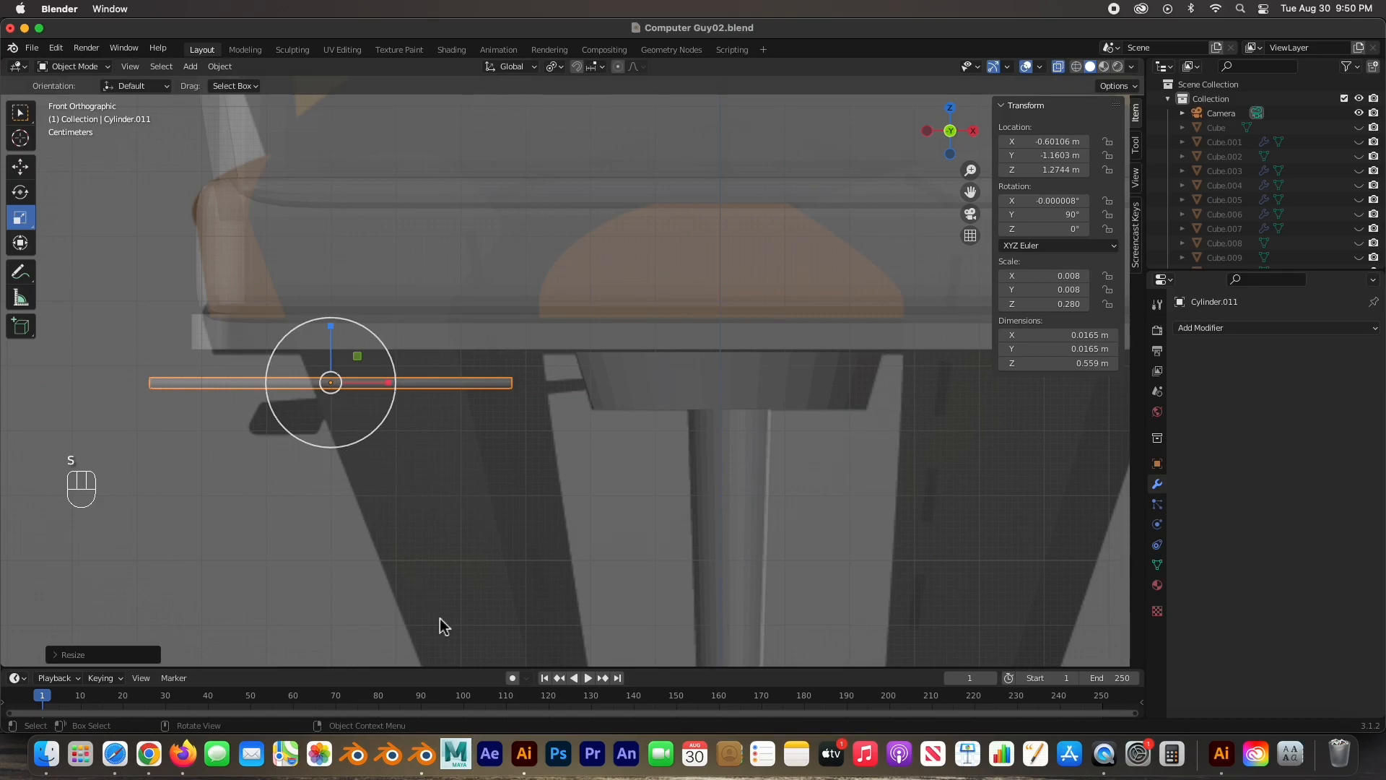
key(g)
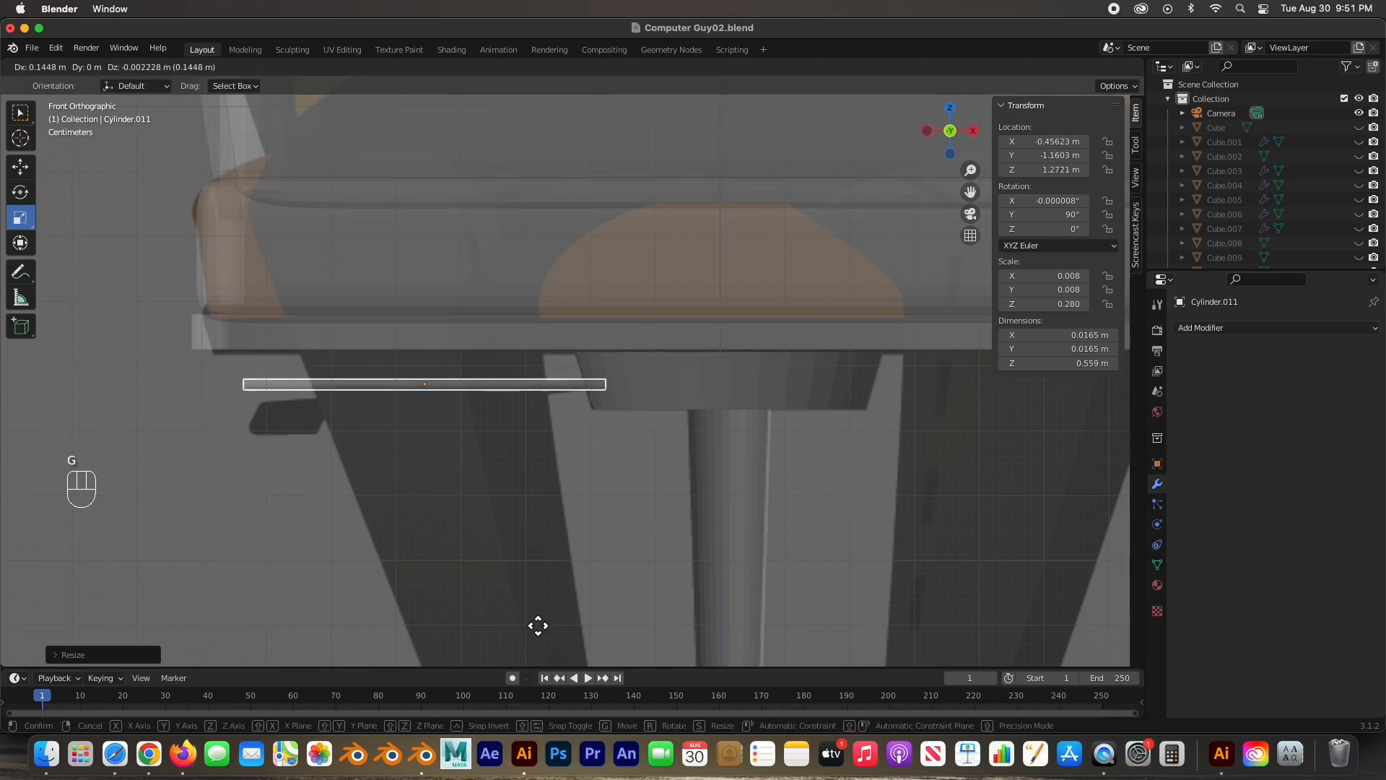
click(552, 625)
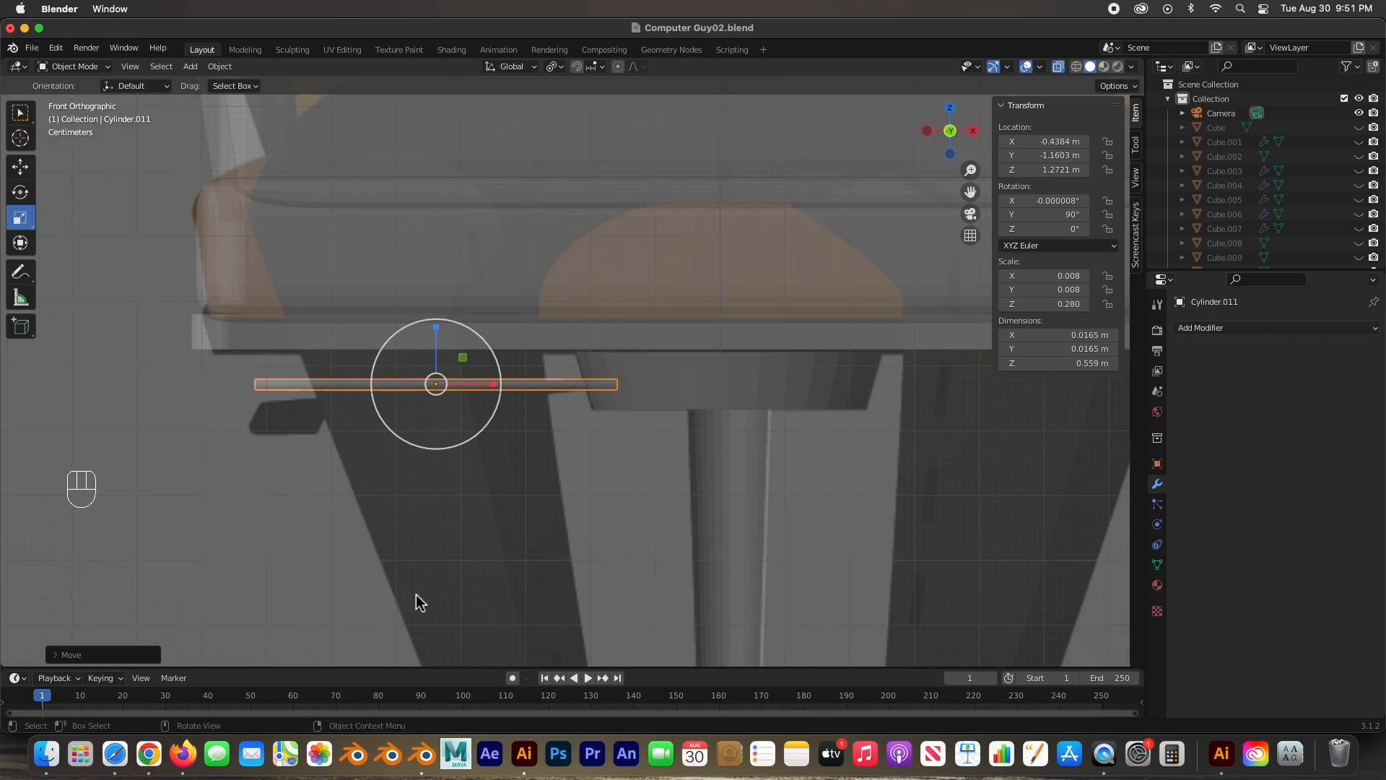
Step: In Edit Mode, add a loop cut around the rod near its outer end, at local Z about -0.593 m
scroll(287, 521, up, 2)
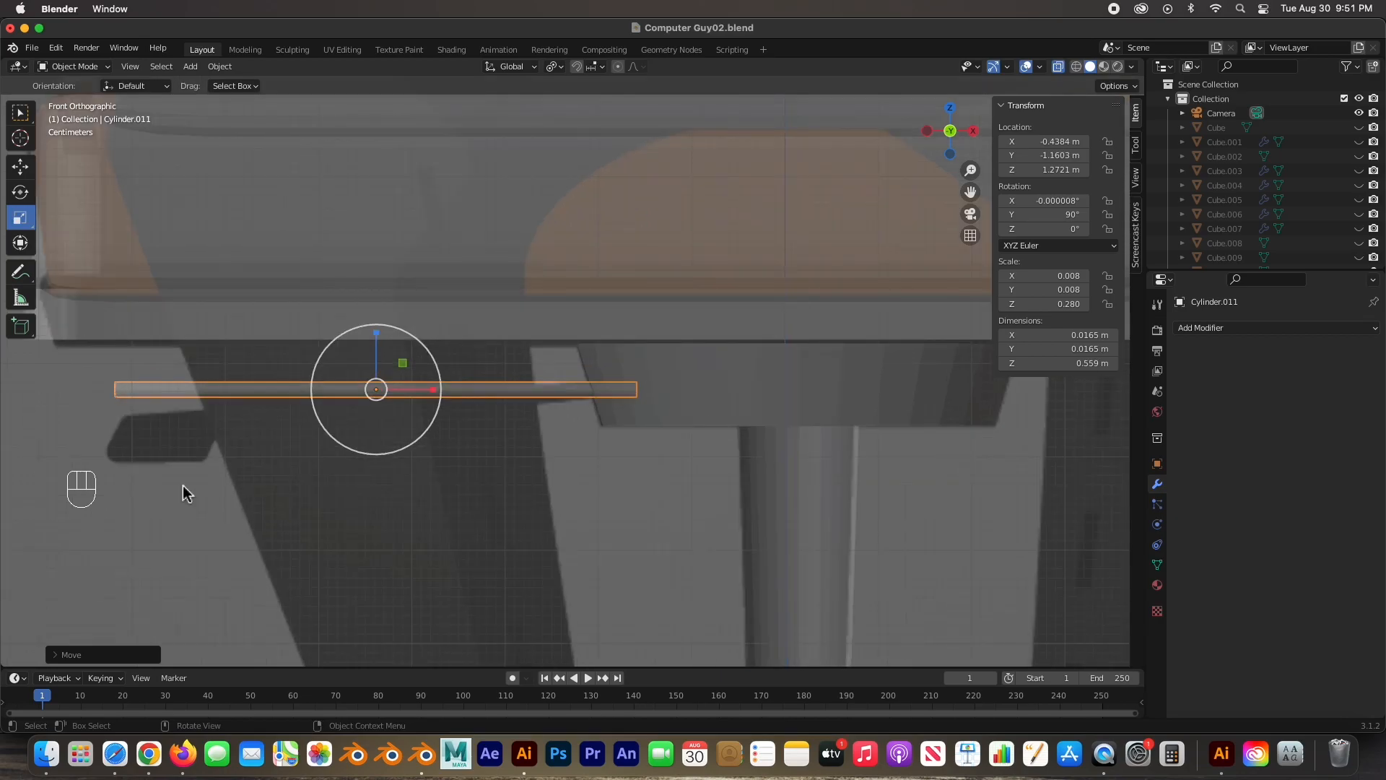
middle_drag(183, 485, 215, 464)
key(Tab)
scroll(253, 453, up, 2)
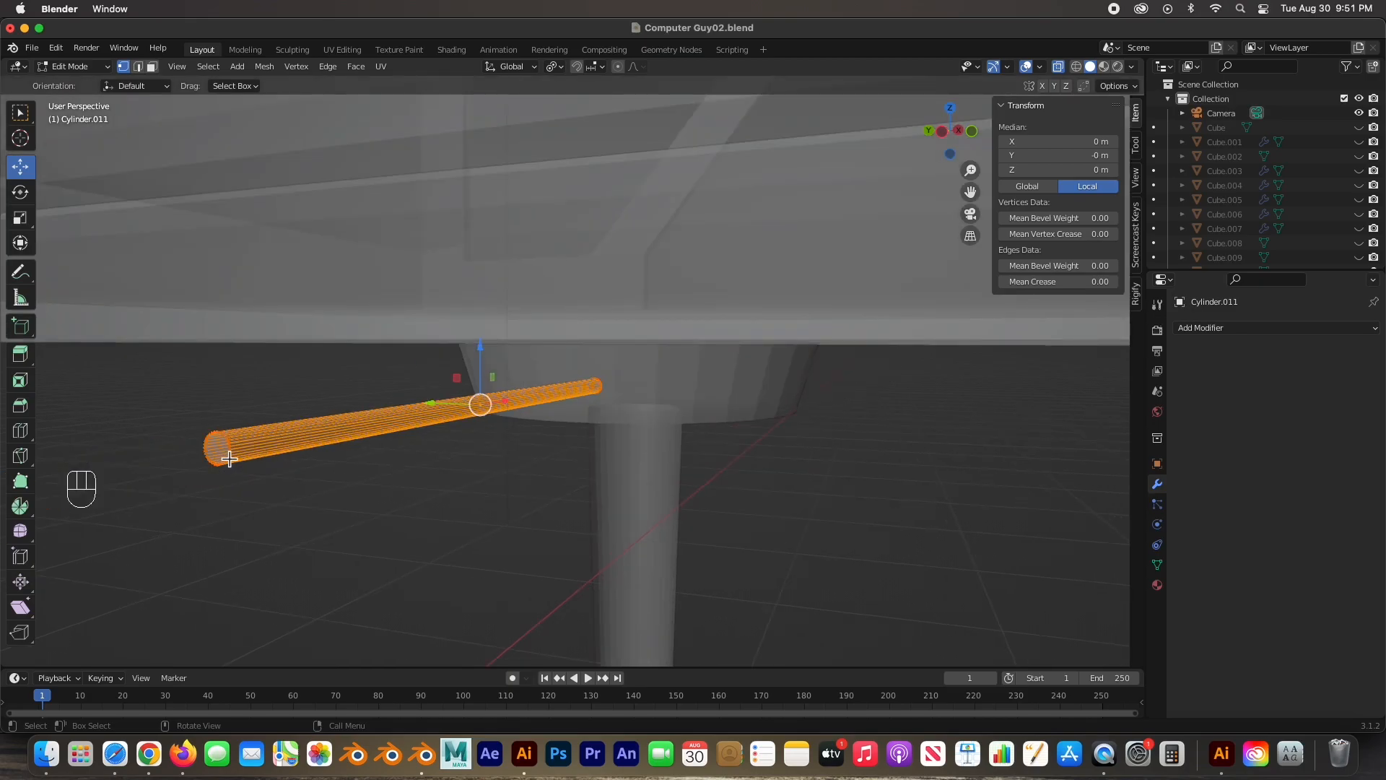
middle_drag(307, 455, 112, 398)
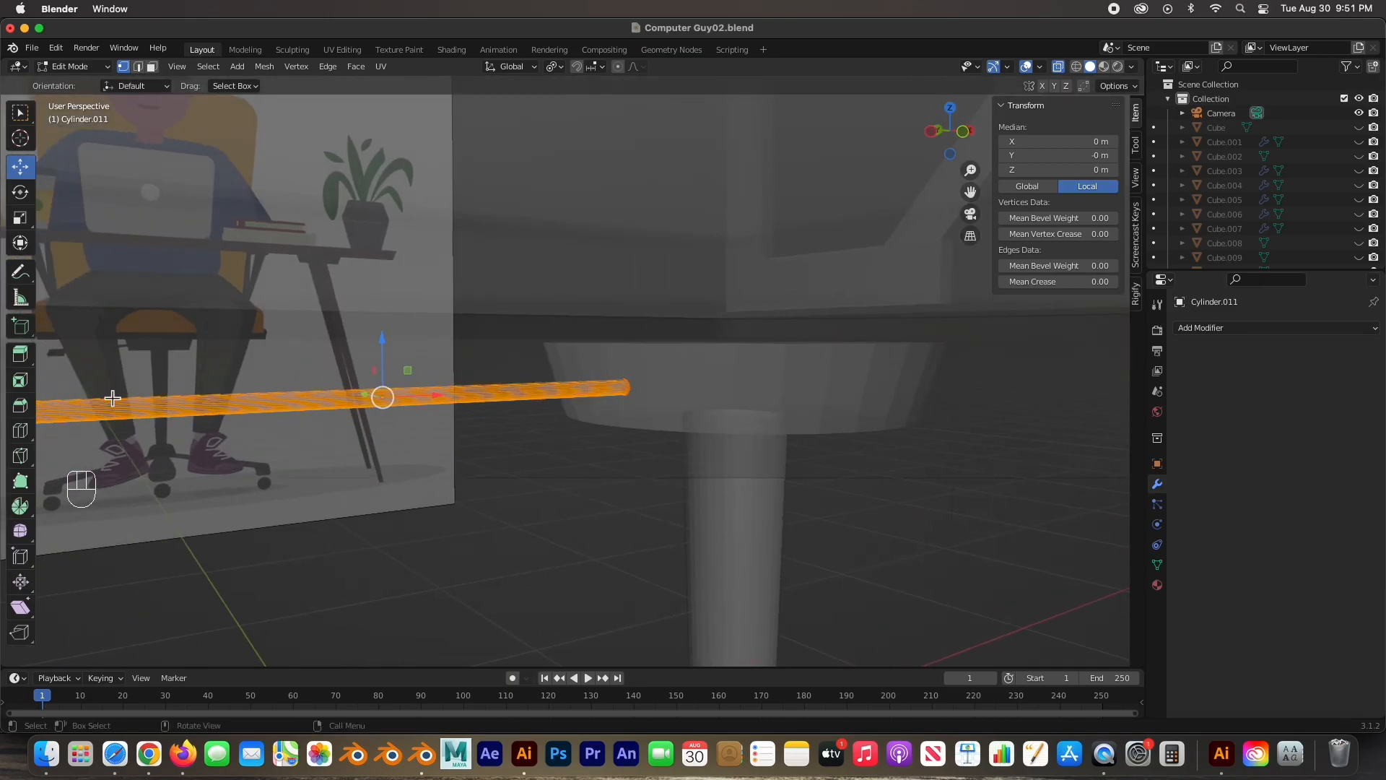
key(KP_1)
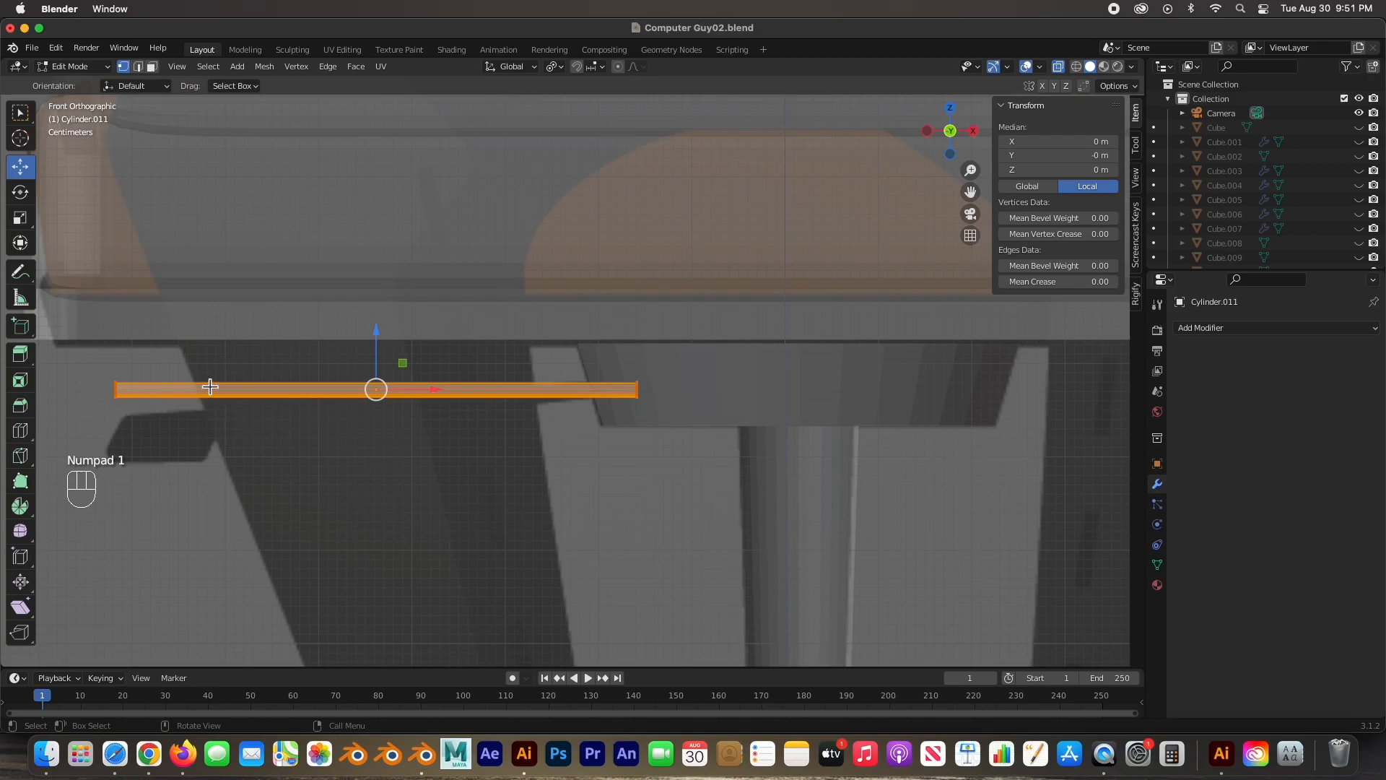
key(super+r)
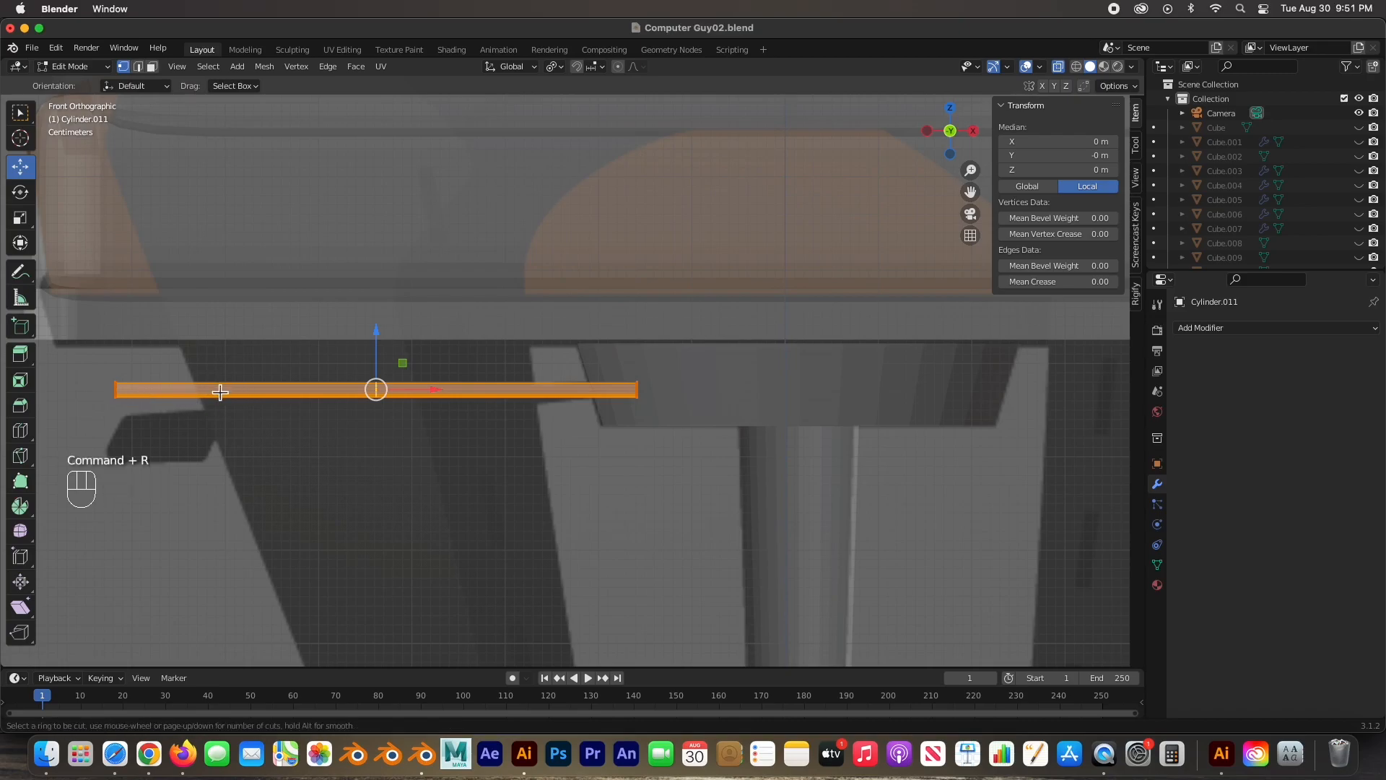
click(220, 392)
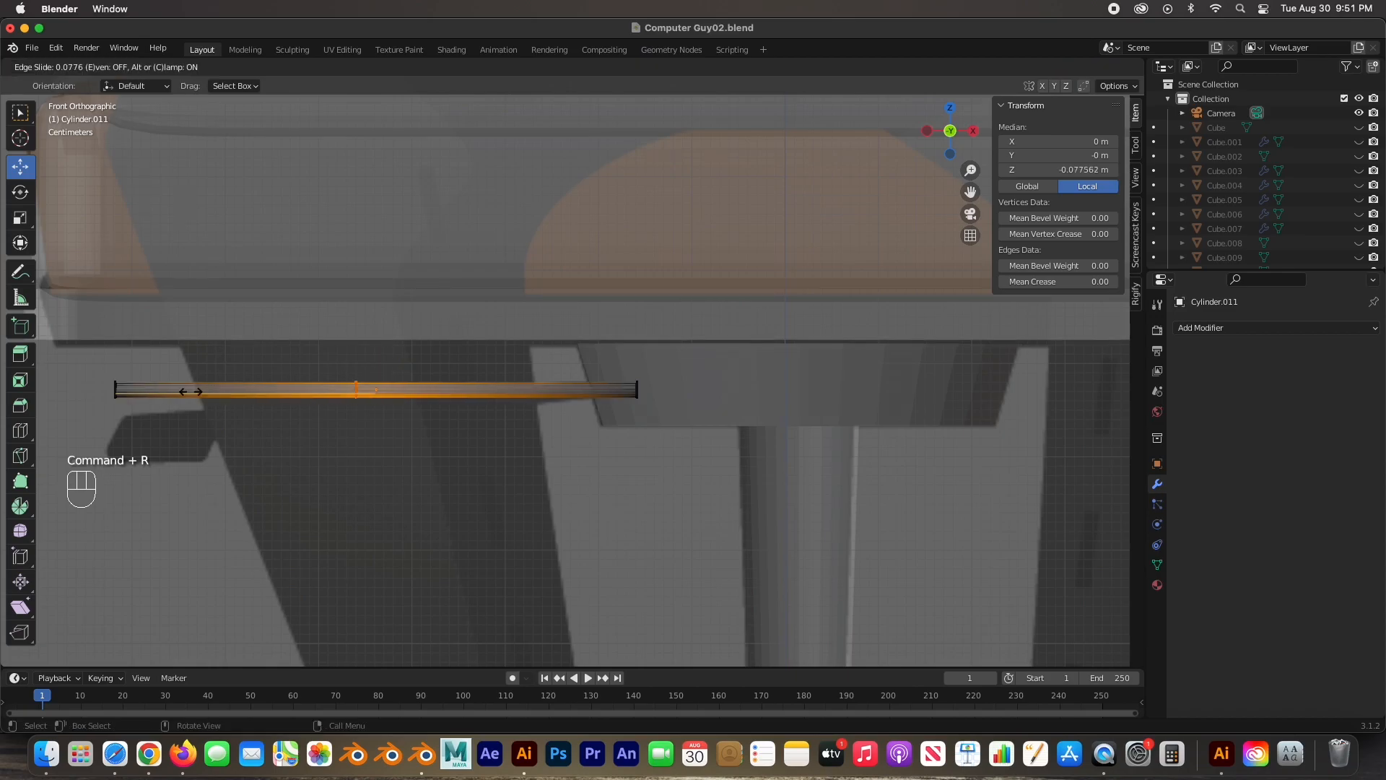
click(65, 383)
Step: Select the adjacent front-facing side faces on the short outer segment of the rod, in face select mode
scroll(102, 405, up, 3)
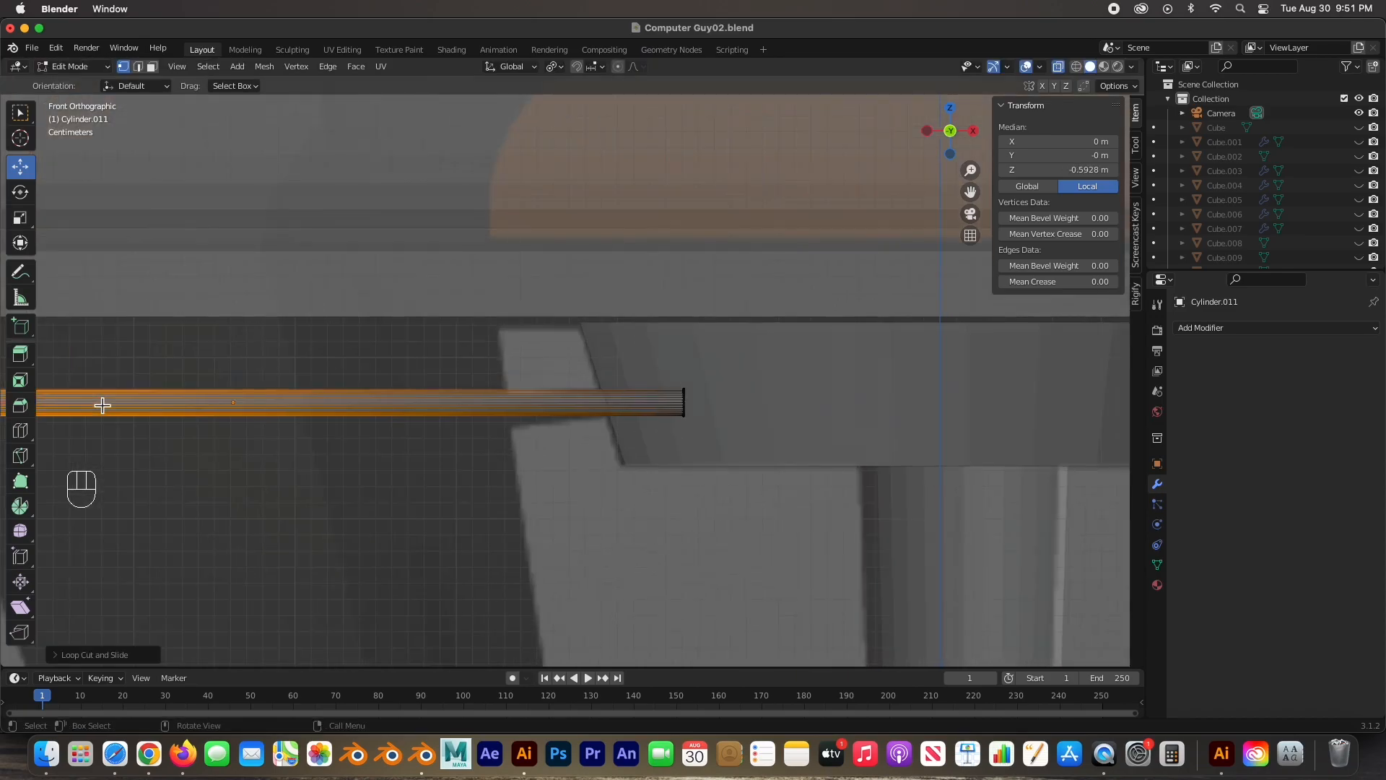
scroll(102, 442, up, 2)
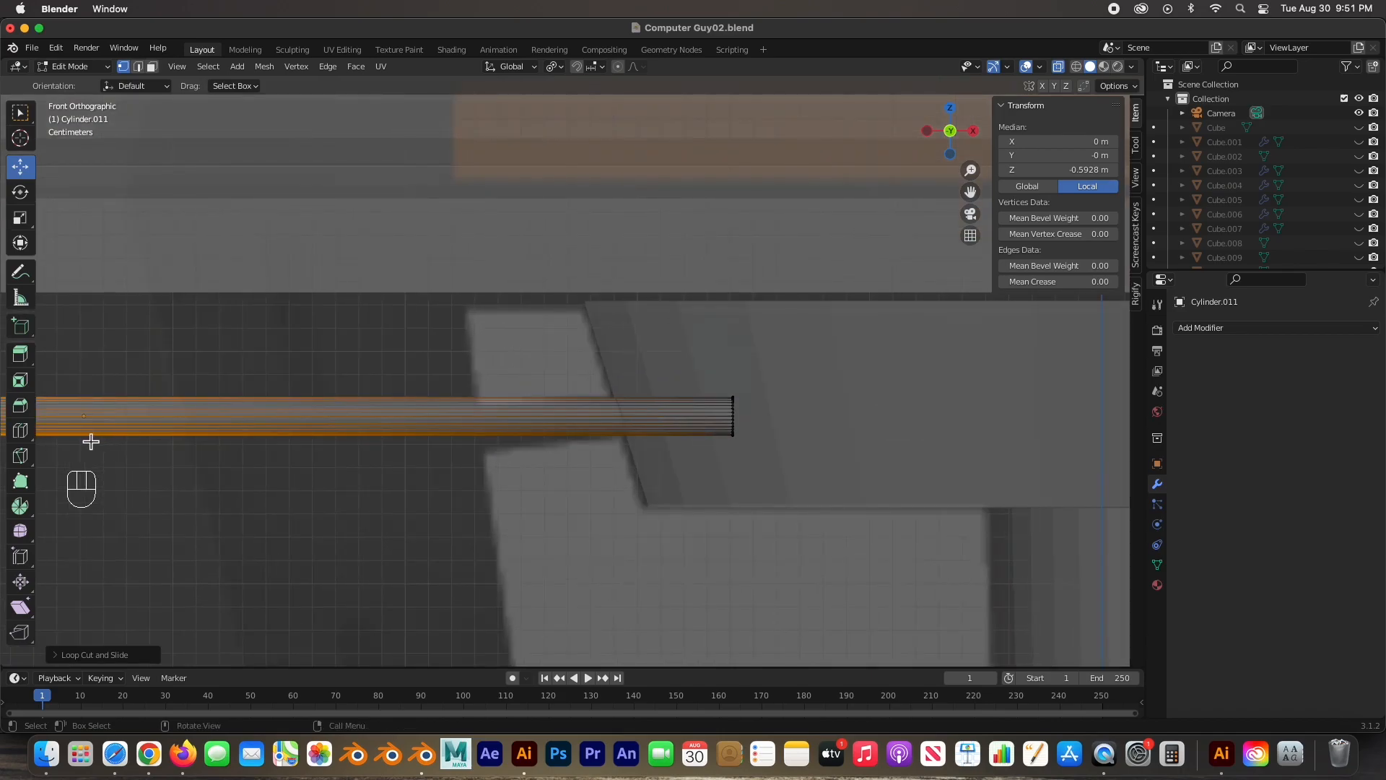
shift+middle_drag(90, 441, 683, 515)
shift+middle_drag(125, 501, 532, 409)
scroll(543, 506, up, 4)
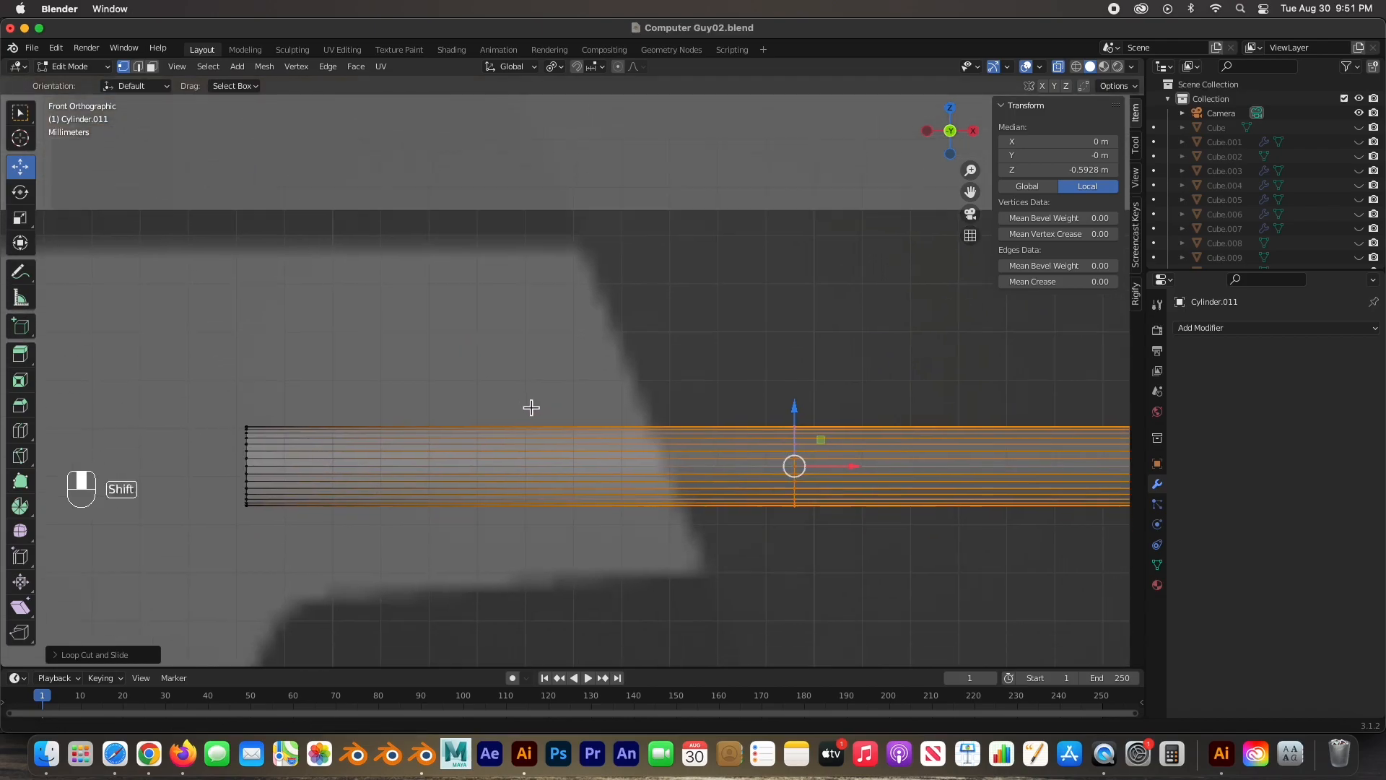
click(451, 411)
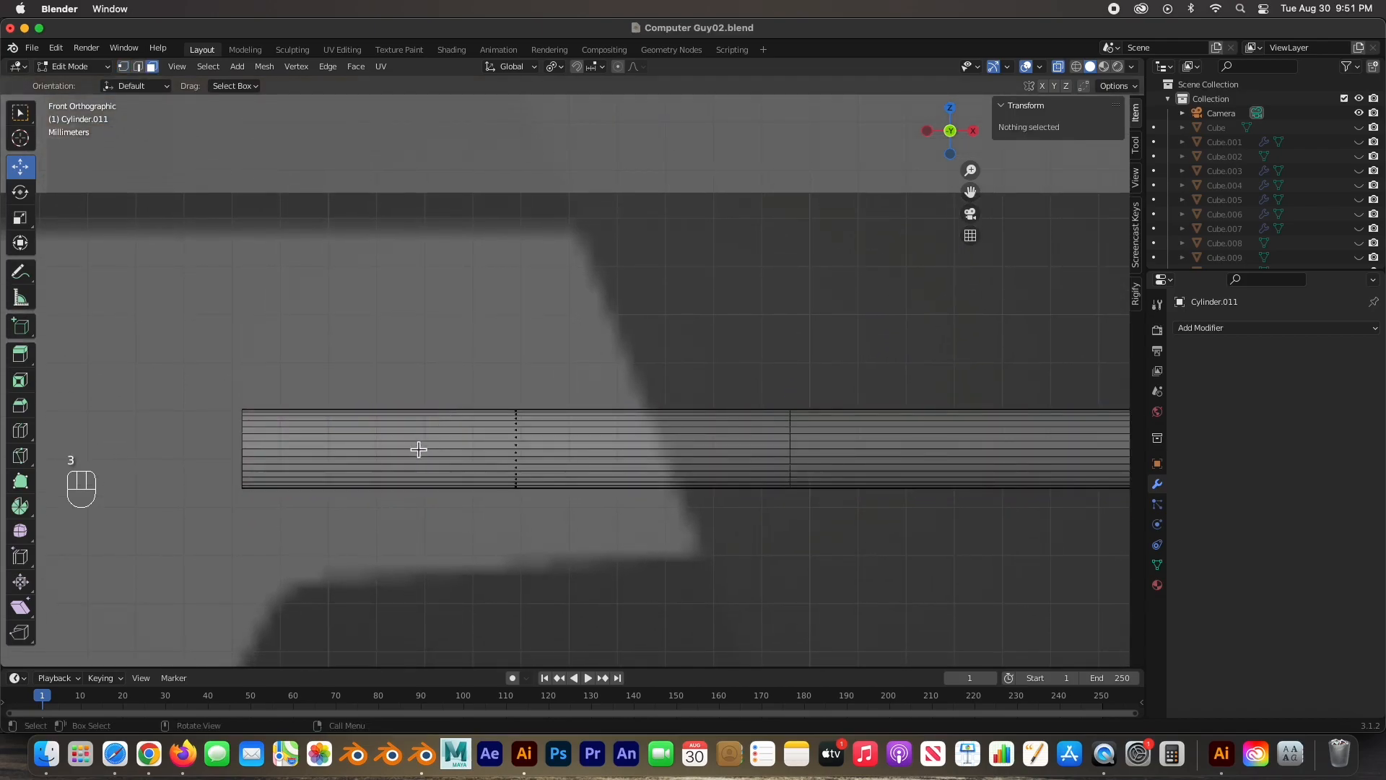
shift+click(524, 448)
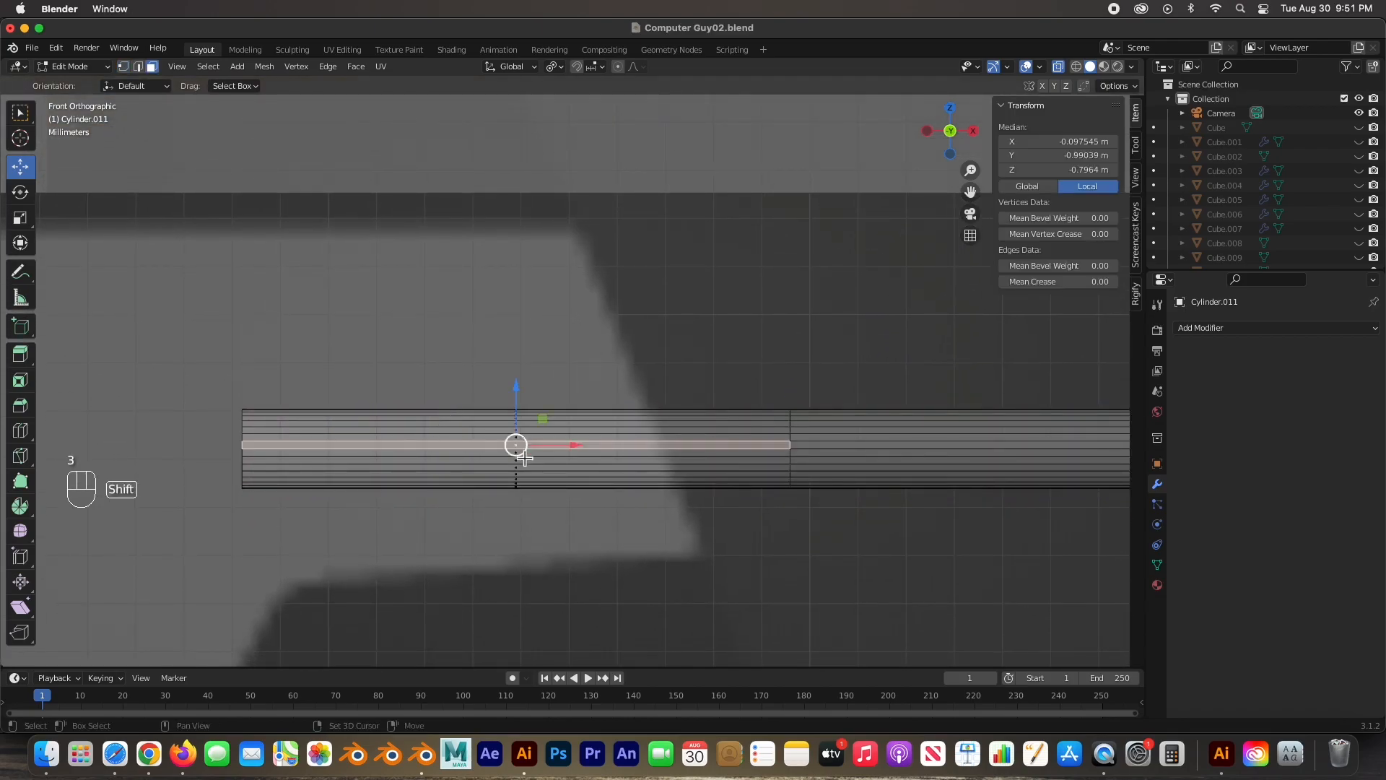
shift+click(480, 453)
shift+click(484, 459)
shift+click(486, 446)
middle_drag(384, 445, 622, 488)
key(shift)
shift+click(546, 452)
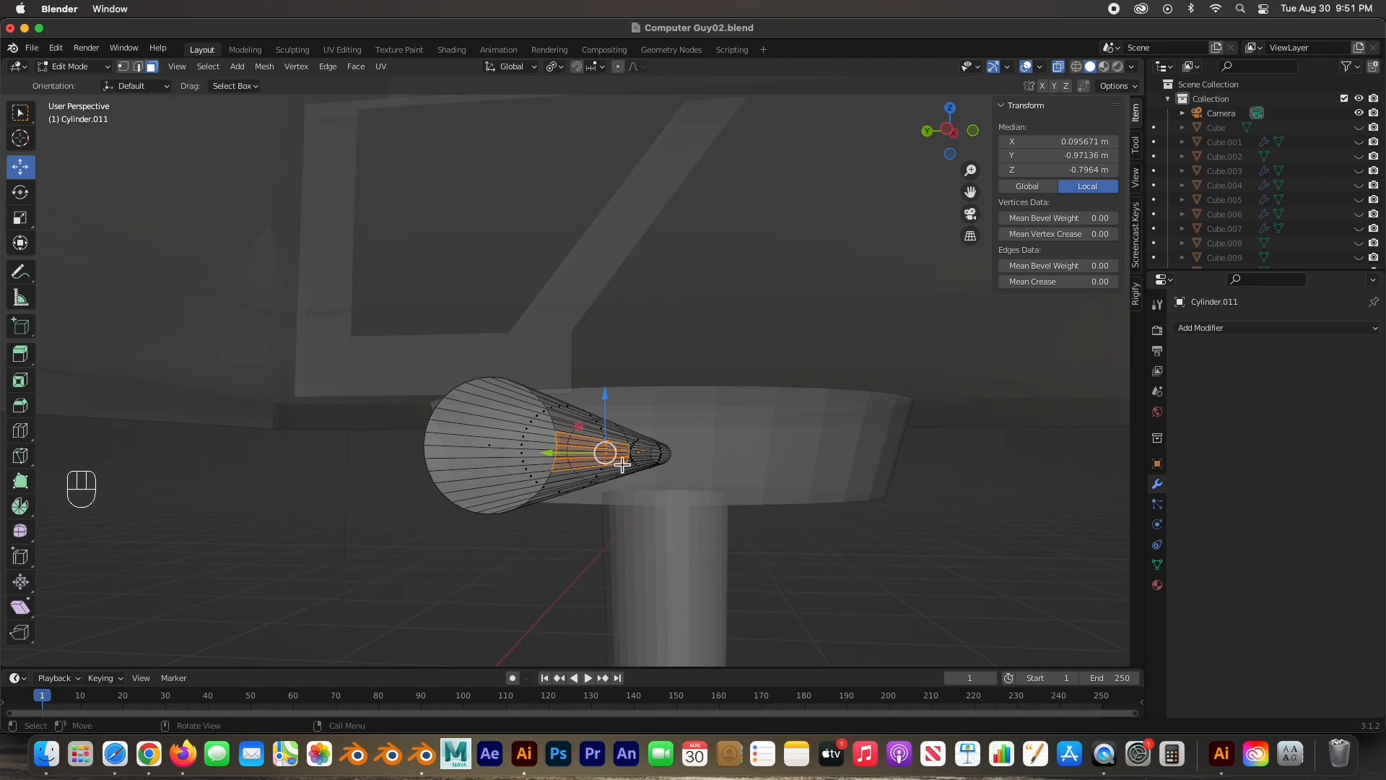
Step: Extrude the selected faces forward from the rod into a flat handle reaching local Y about -12.78 m
key(e)
click(916, 470)
middle_drag(916, 470, 730, 507)
scroll(722, 550, down, 3)
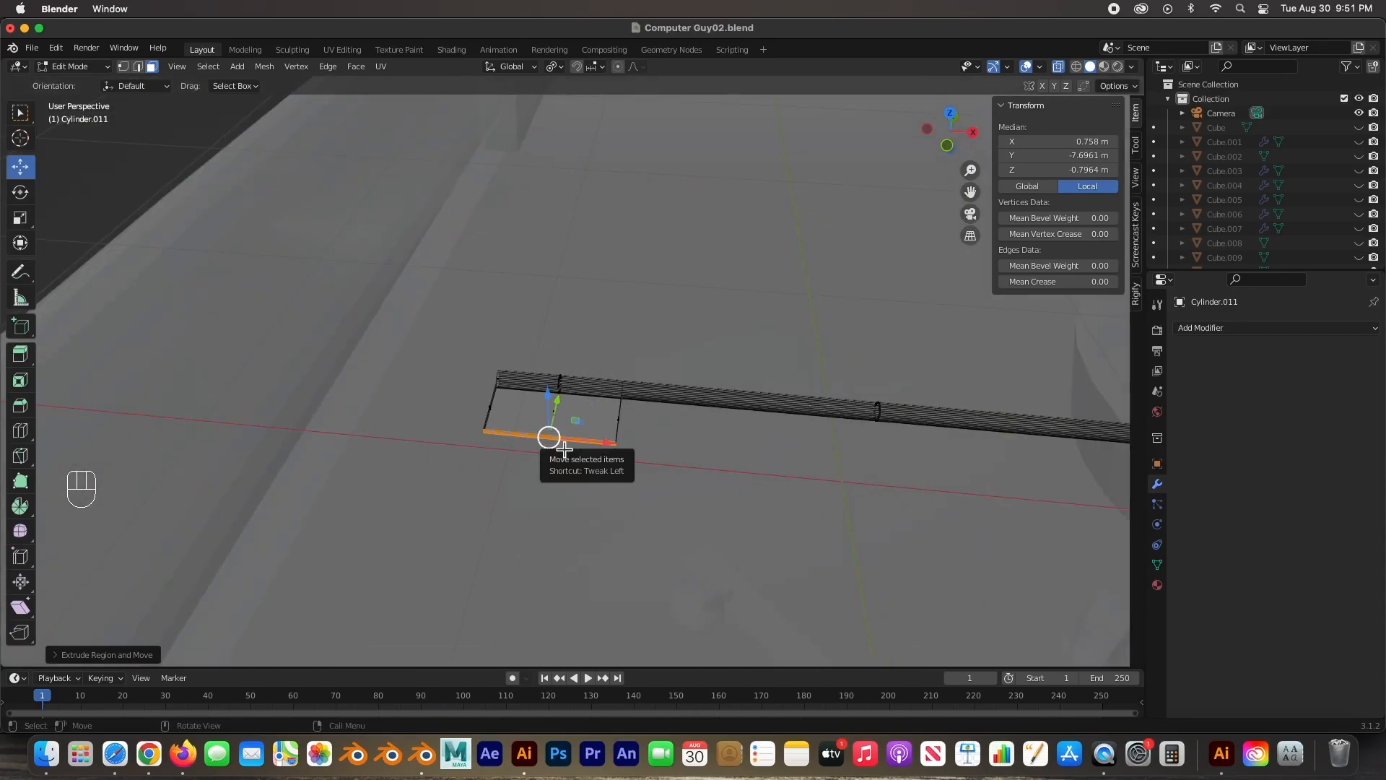
key(KP_7)
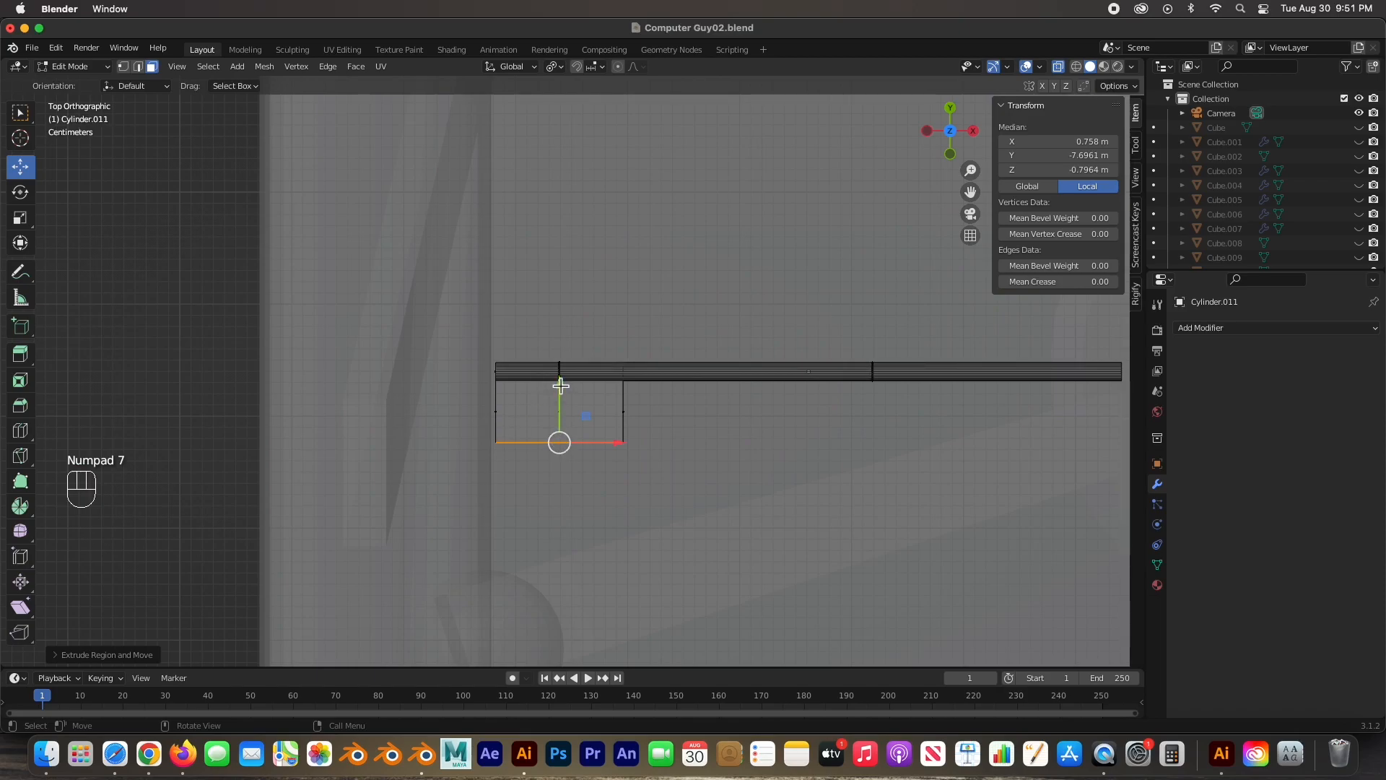
drag(560, 386, 560, 434)
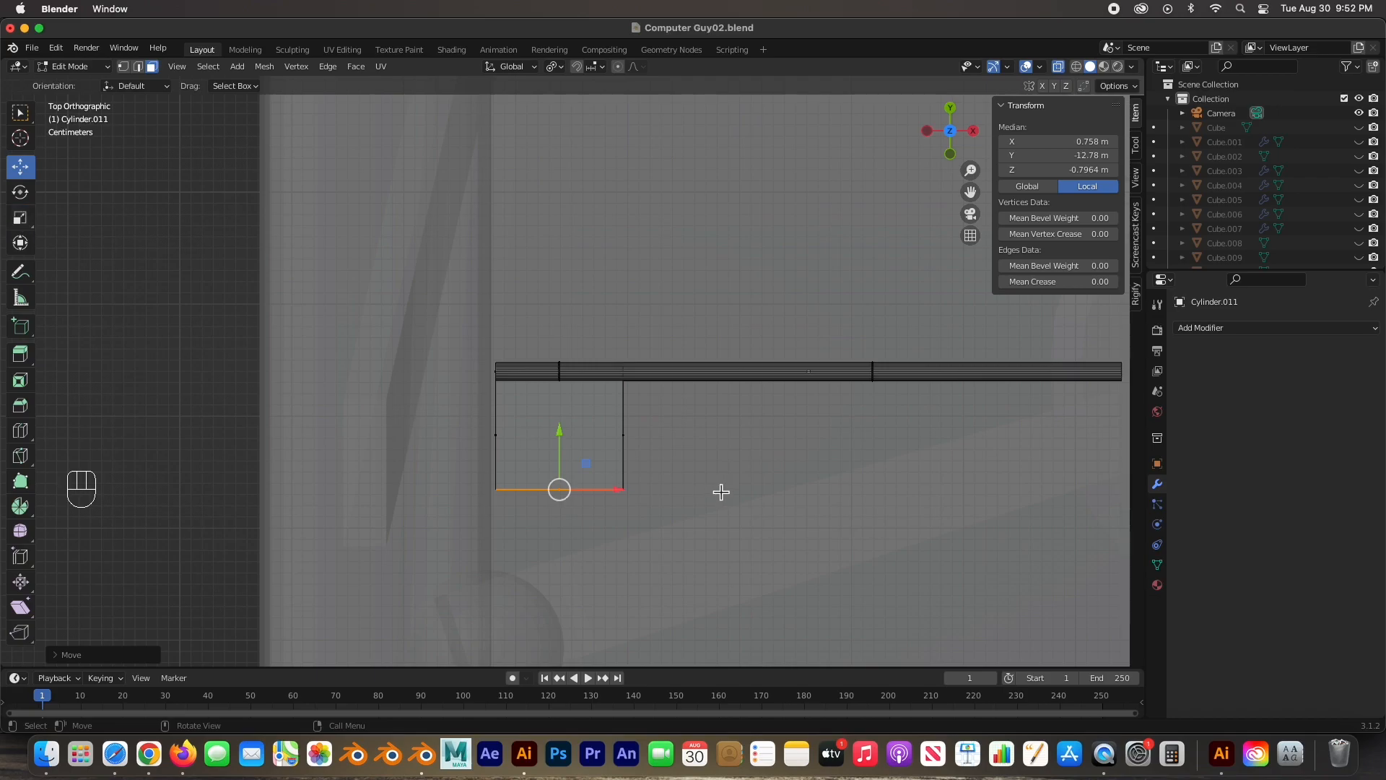
Step: Narrow the handle's front end along X to taper it slightly, leave Edit Mode and return to the front view
click(29, 225)
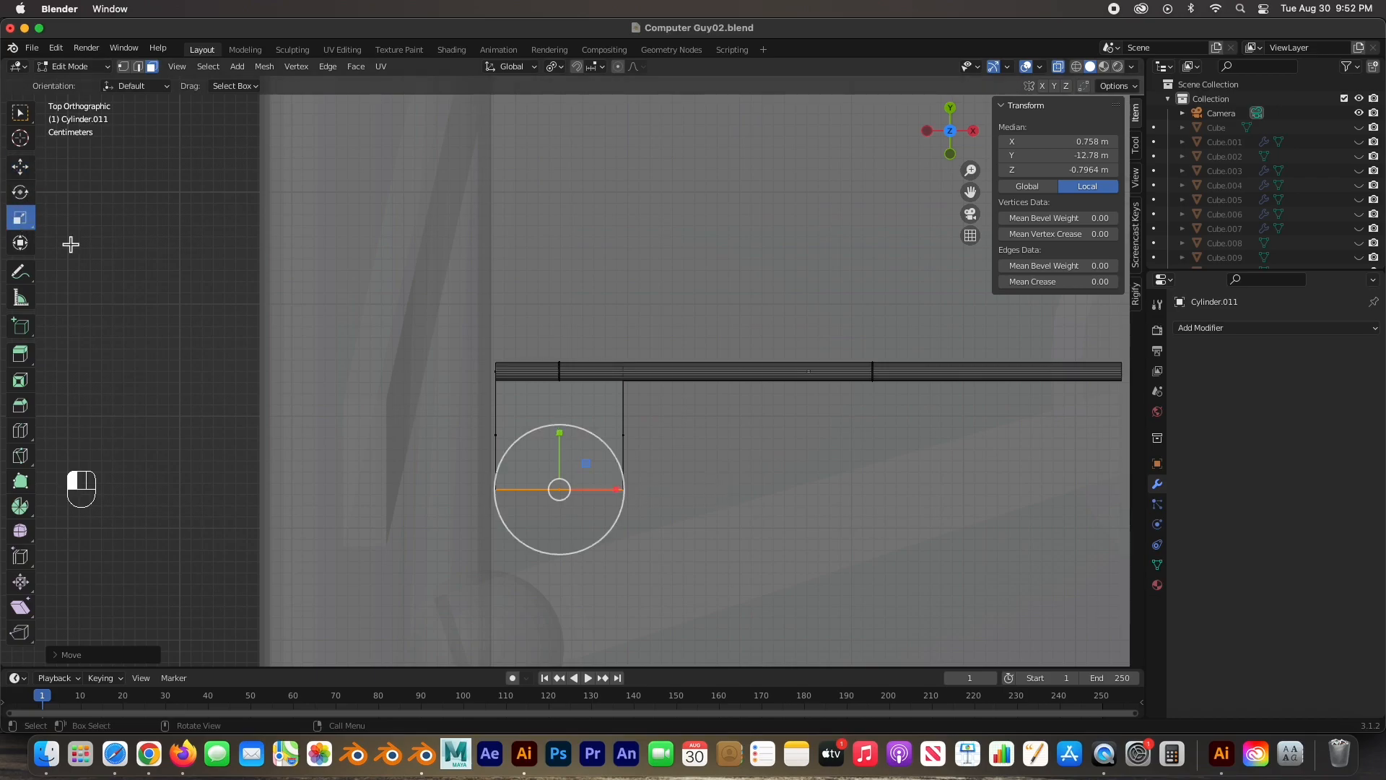
drag(626, 488, 686, 510)
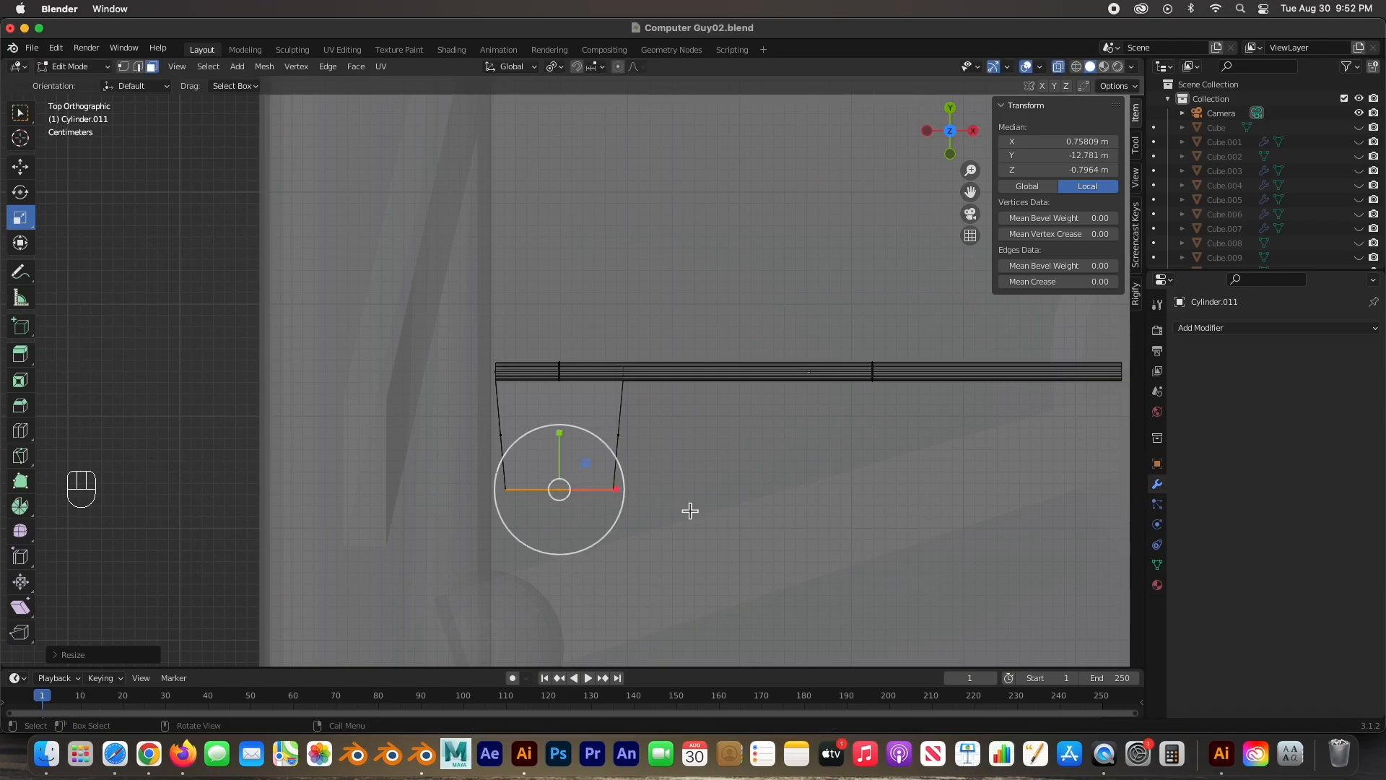
click(748, 477)
scroll(750, 474, down, 5)
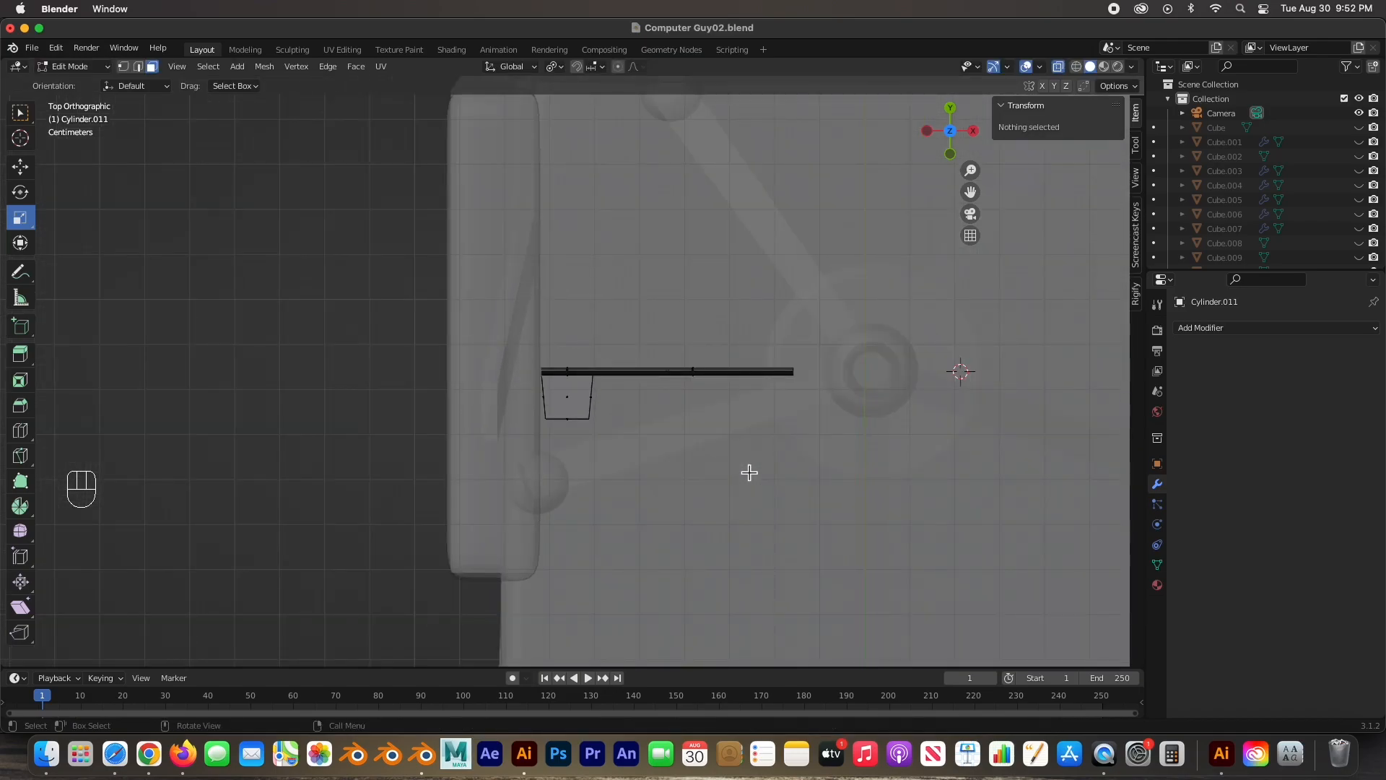
key(Tab)
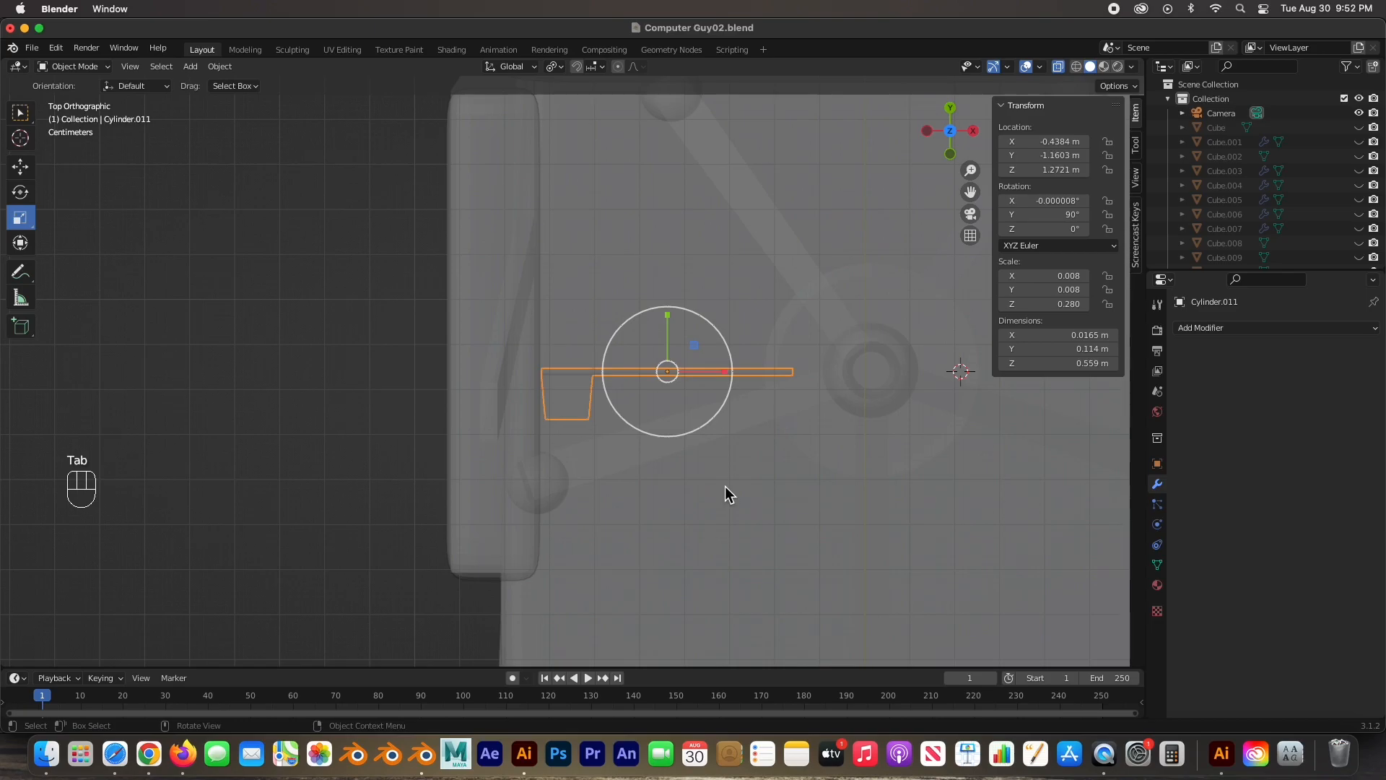
key(KP_1)
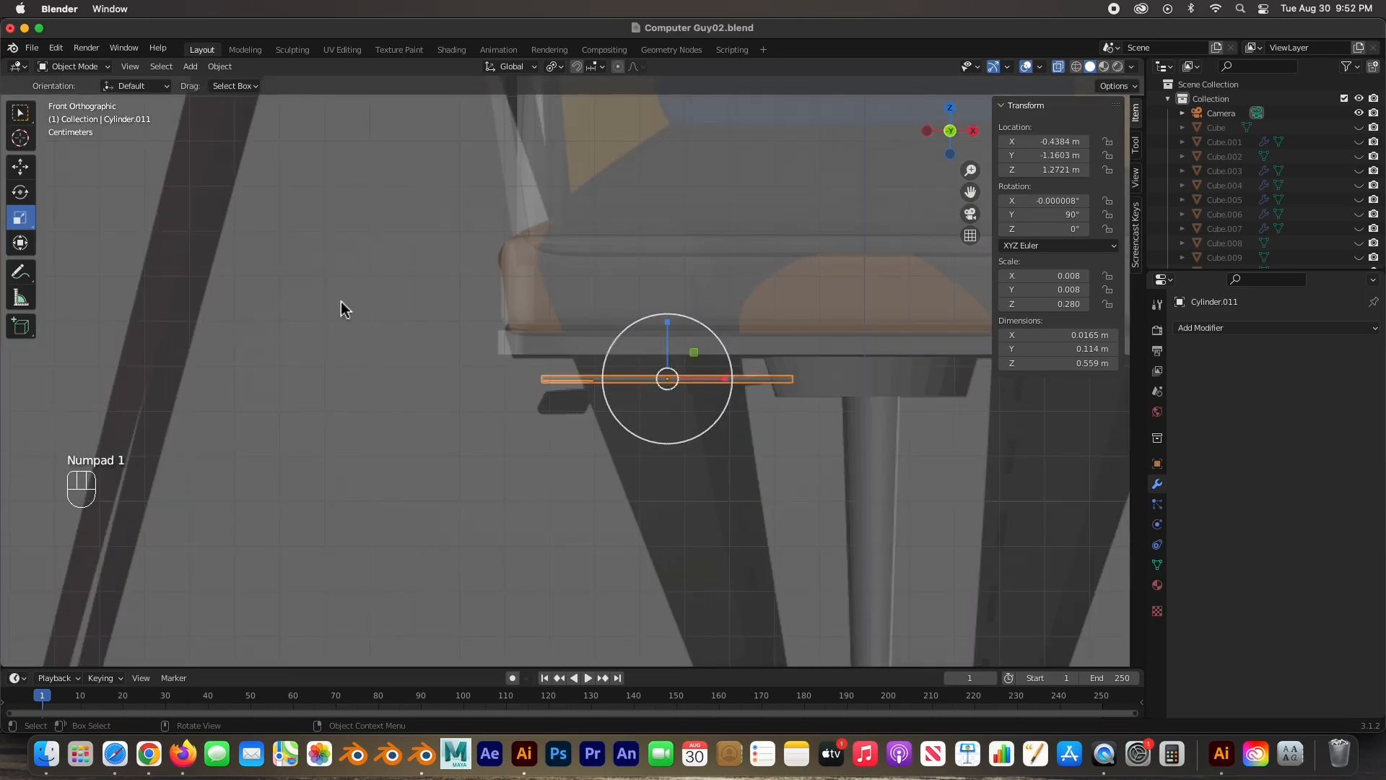
Step: Rotate the lever to about X 80.1°, Y 67°, Z 79.3° so its handle tilts downward like the reference
click(29, 115)
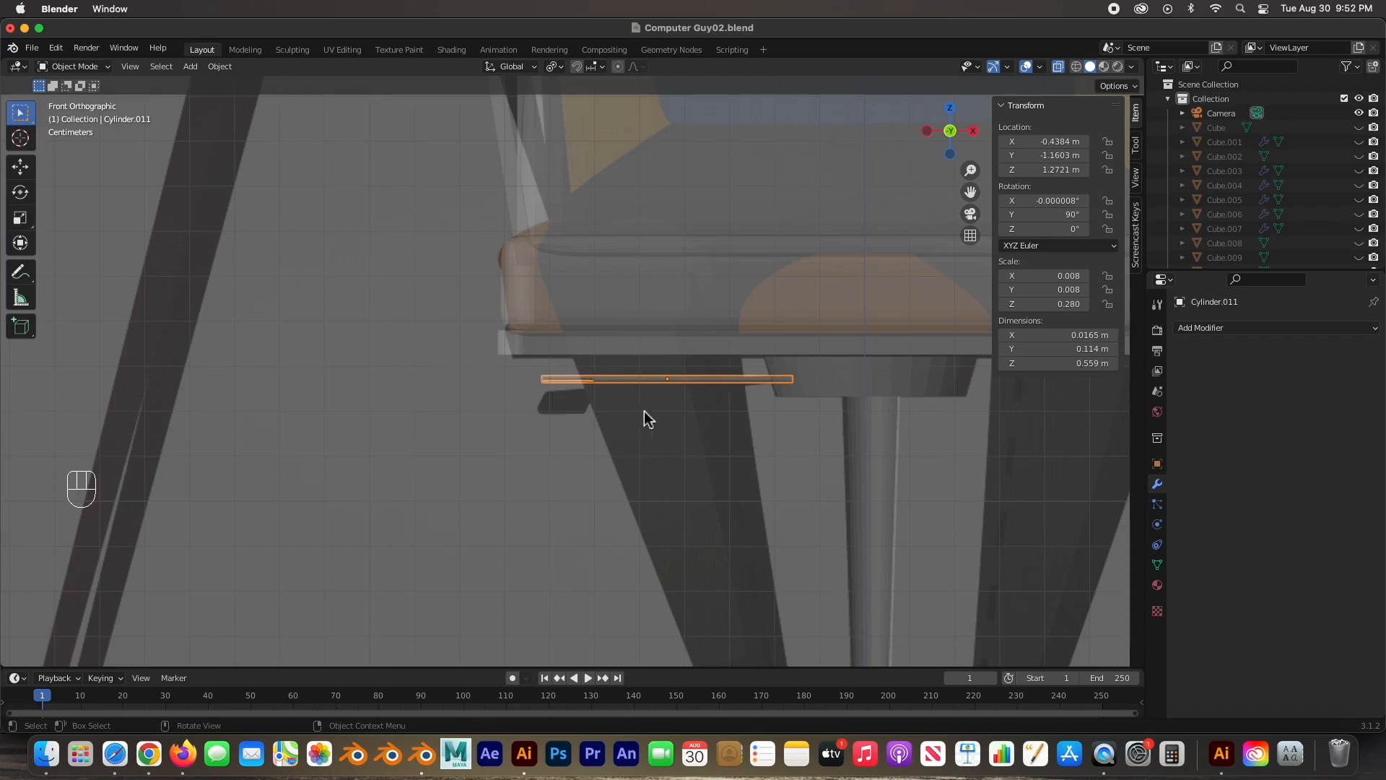
click(20, 192)
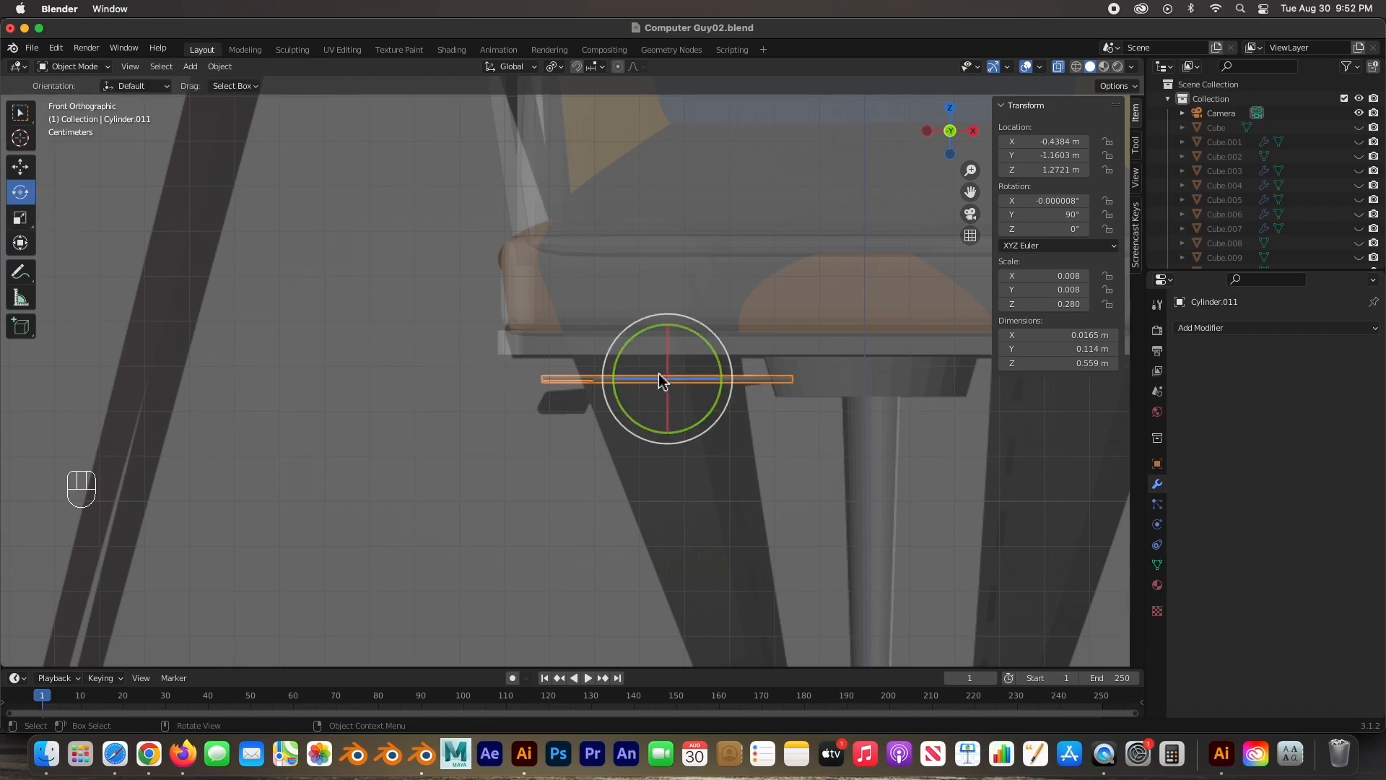
drag(640, 337, 638, 337)
middle_drag(486, 396, 600, 340)
drag(622, 333, 632, 336)
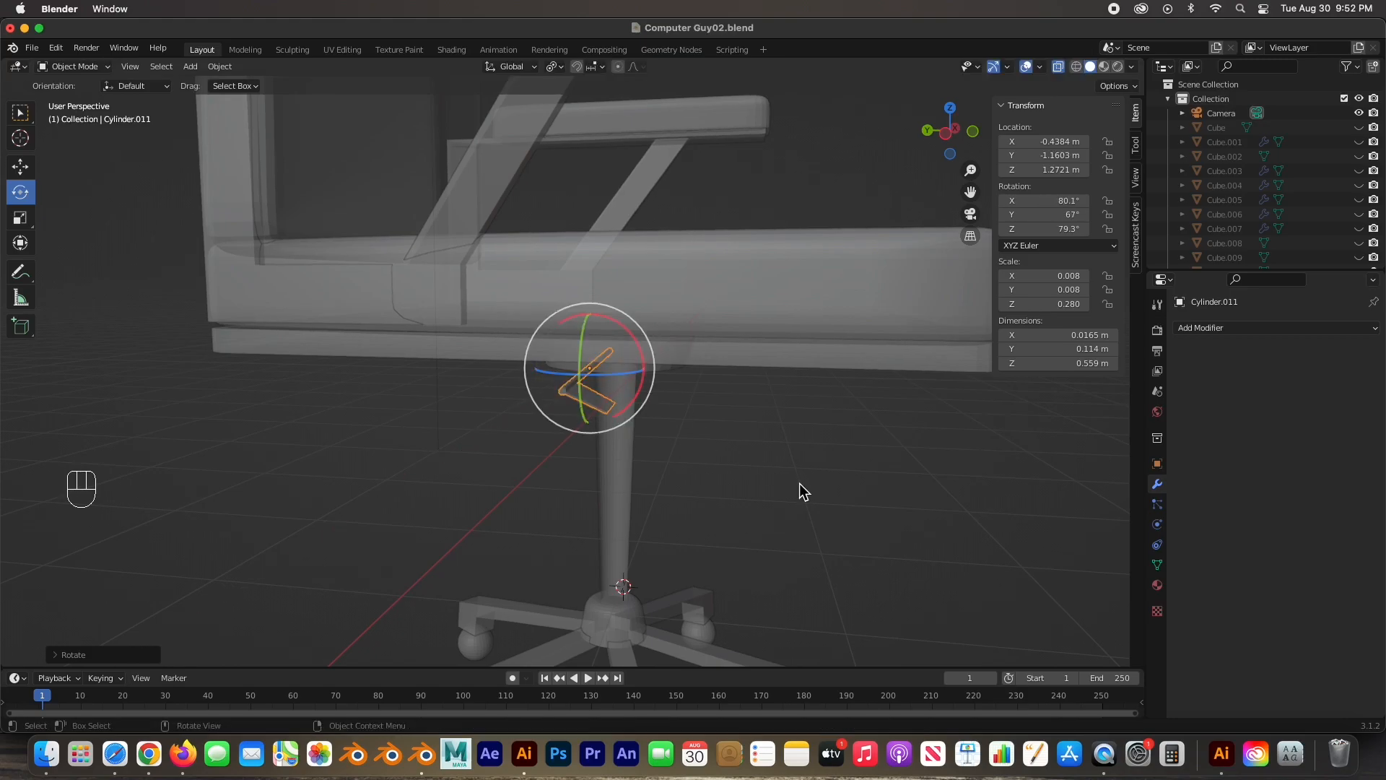
key(KP_3)
key(KP_1)
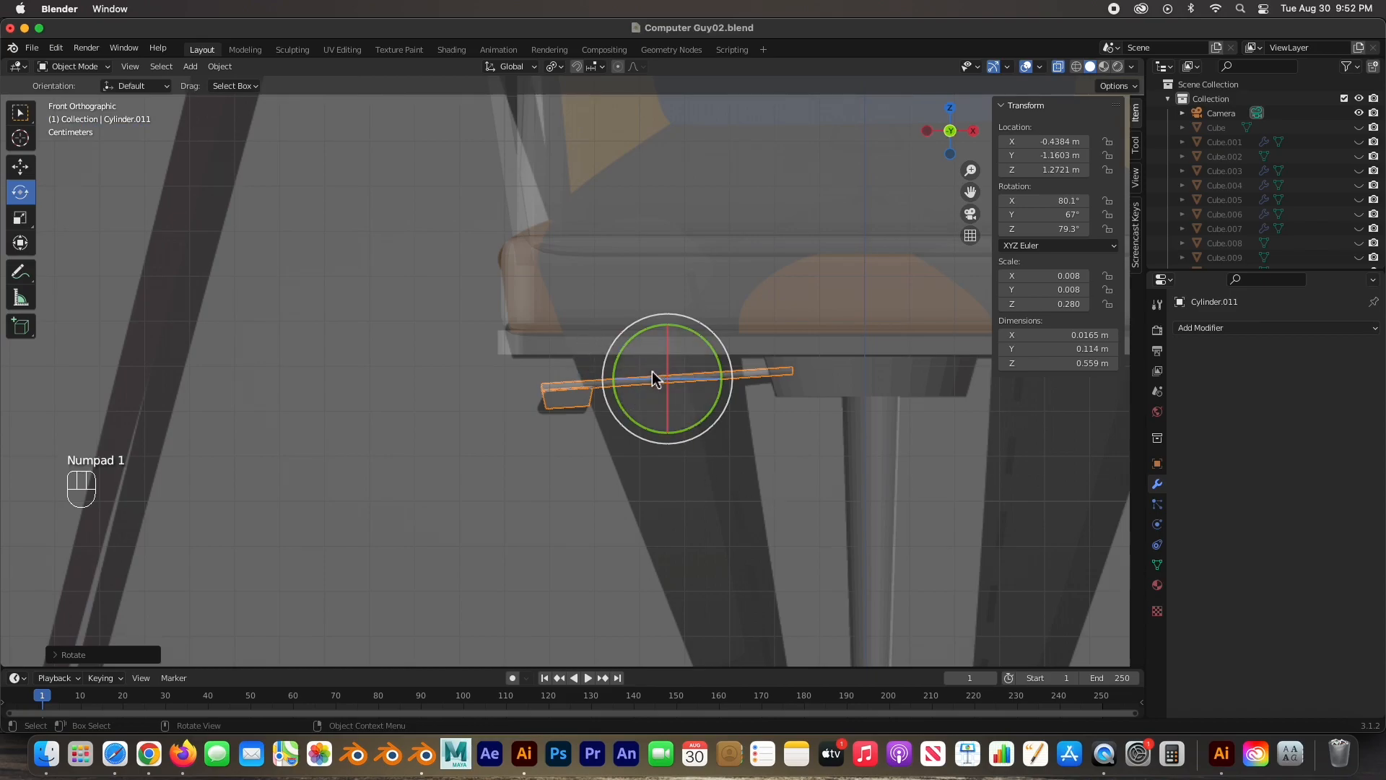
Step: Move the lever slightly down under the seat to about Z 1.25 m, in line with the reference lever, and deselect it
key(g)
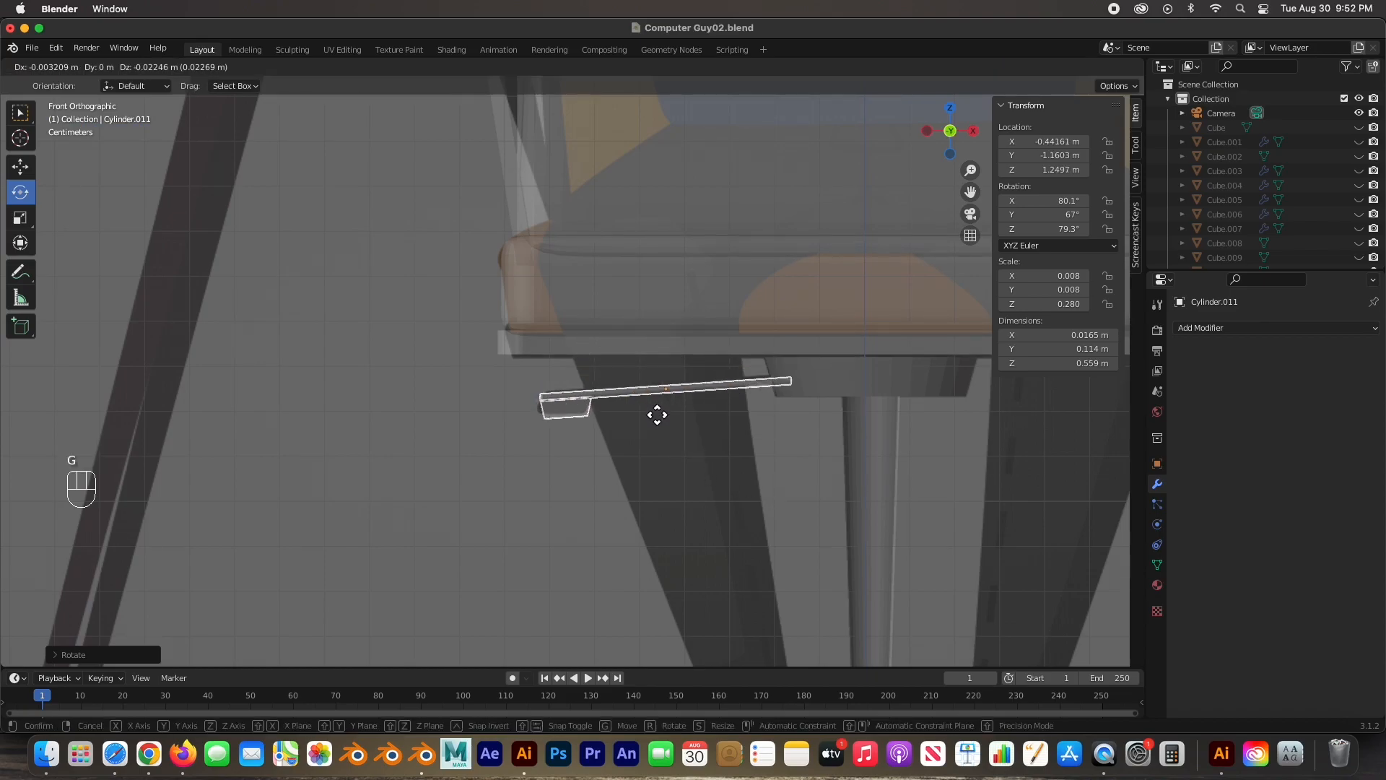
click(650, 407)
click(405, 431)
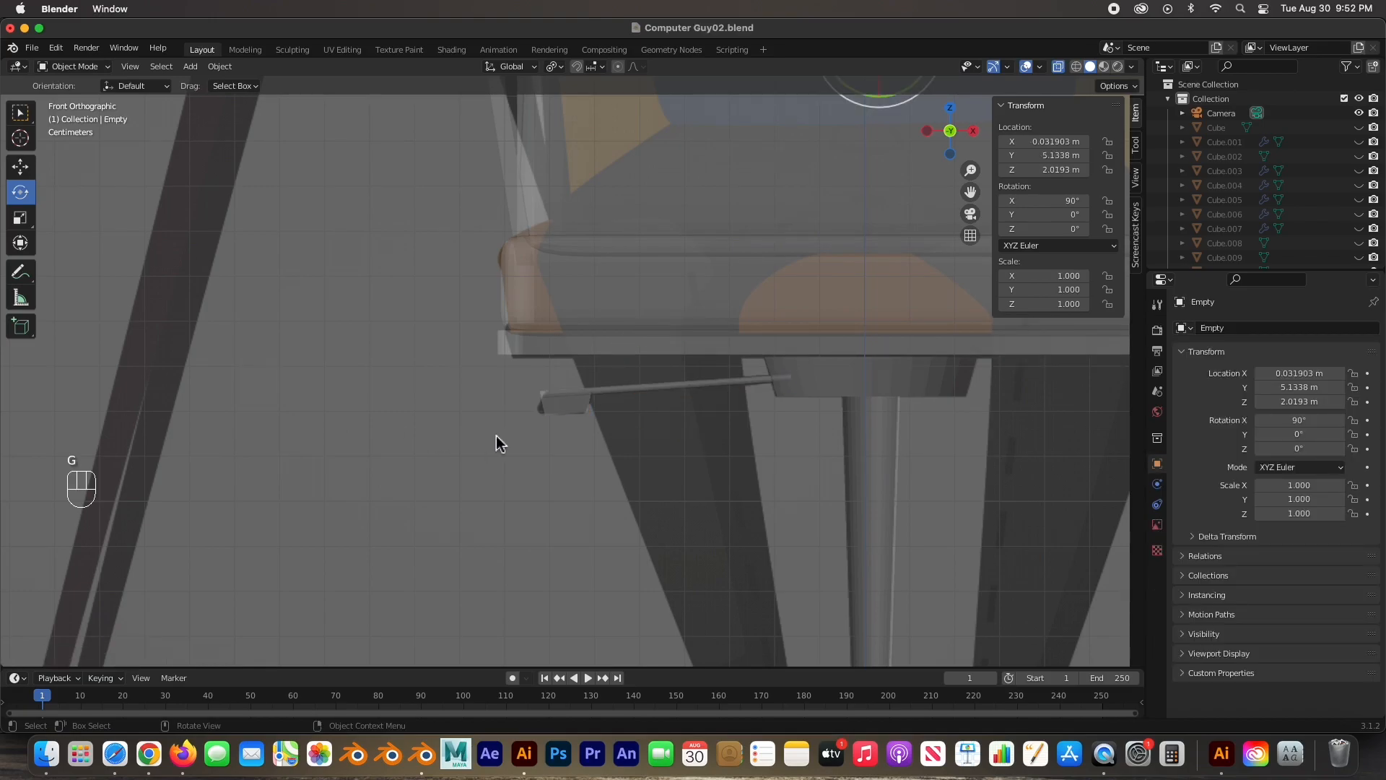
Step: Turn off X-ray display and apply Shade Smooth to the chair's backrest
scroll(499, 441, down, 6)
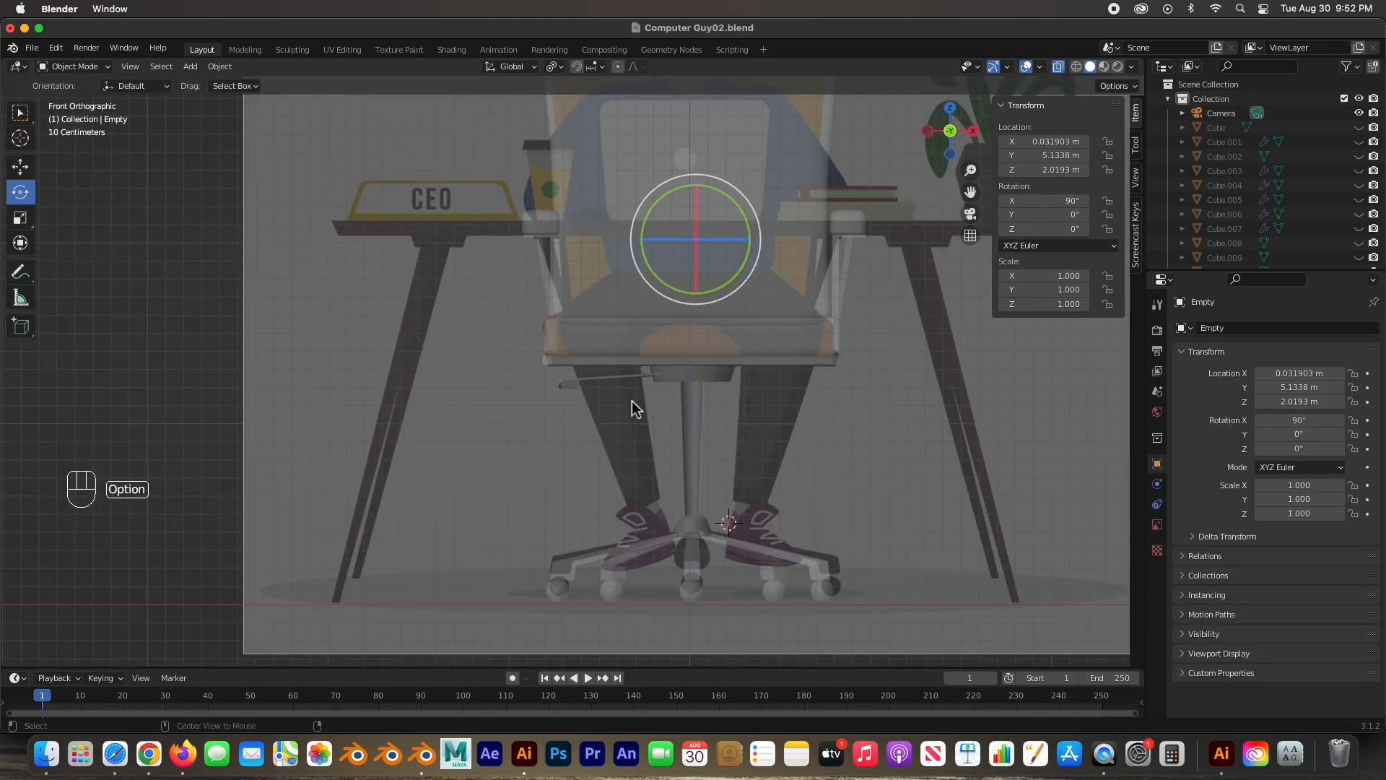
middle_drag(397, 498, 1137, 184)
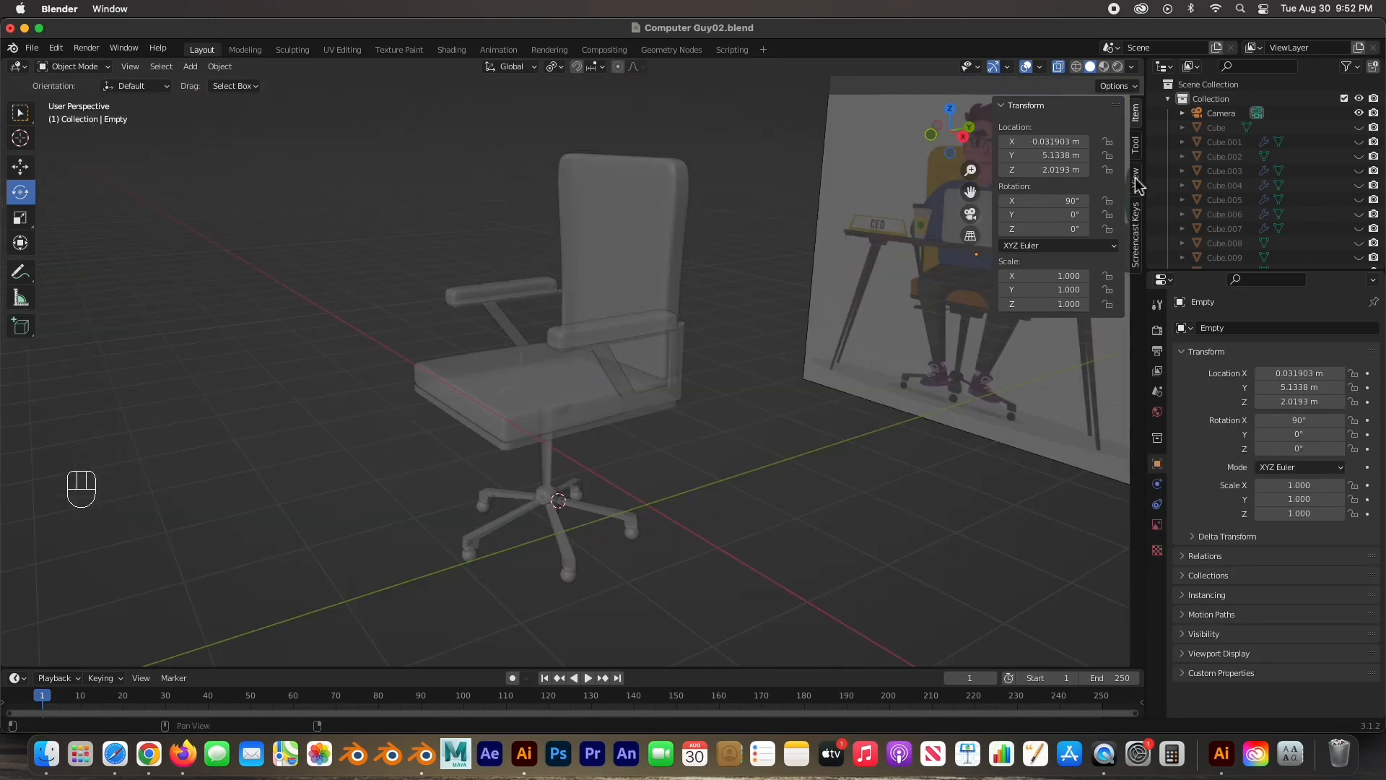
click(1059, 67)
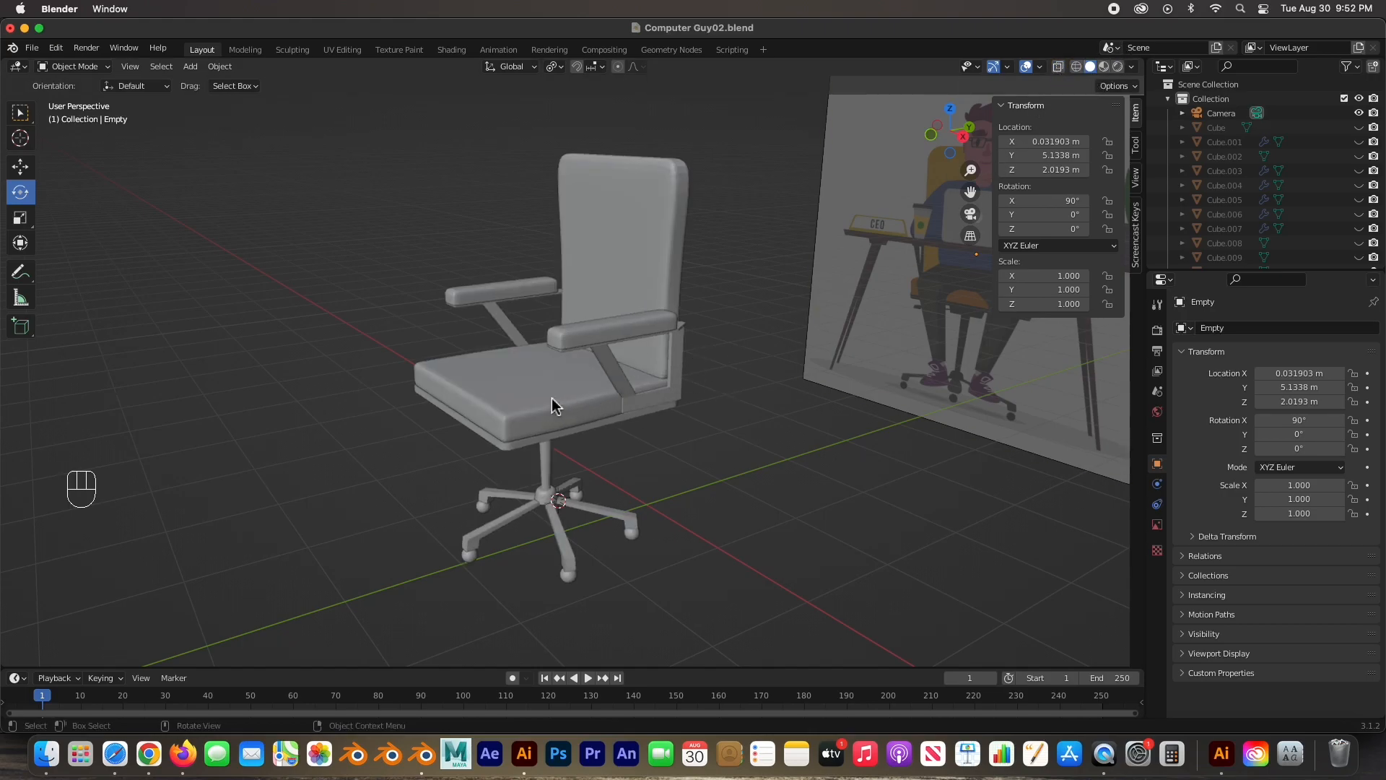
middle_drag(510, 396, 530, 485)
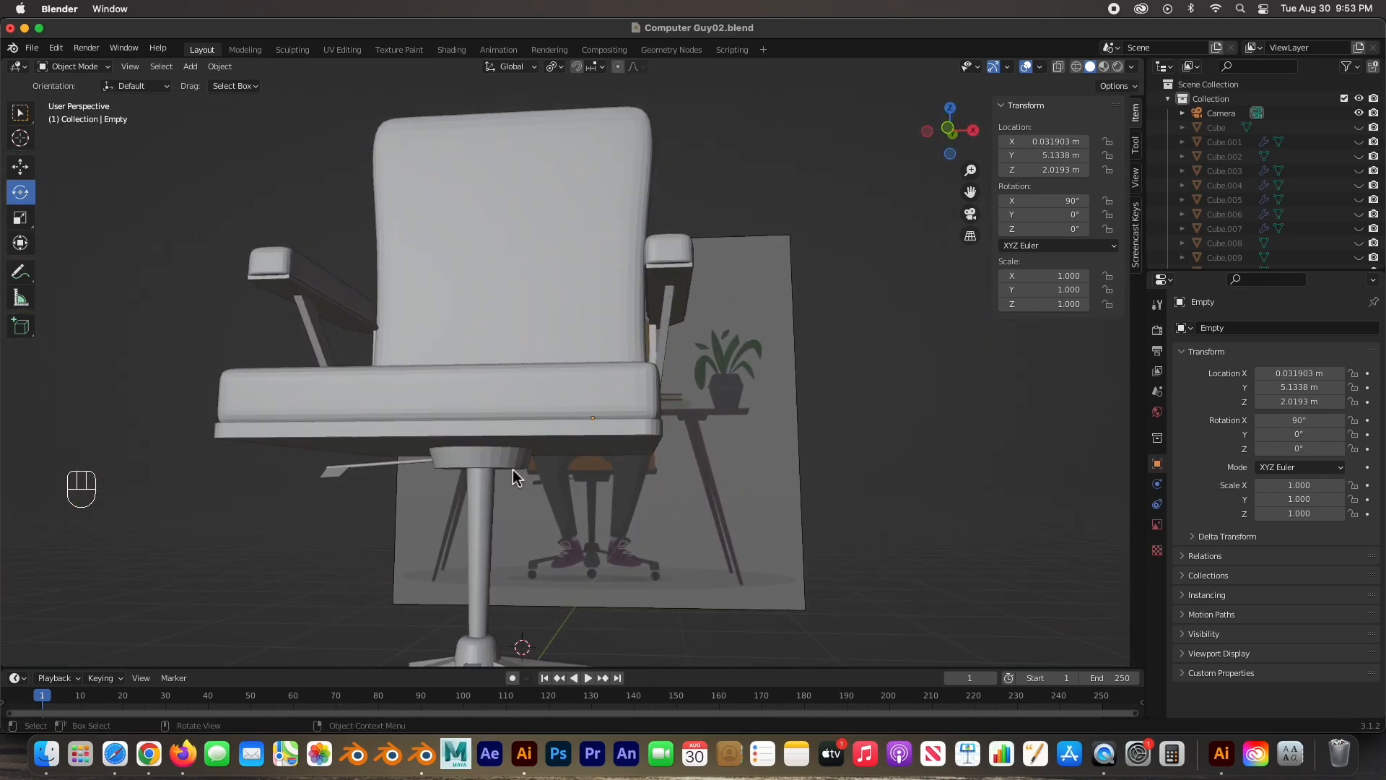
click(576, 228)
right_click(589, 221)
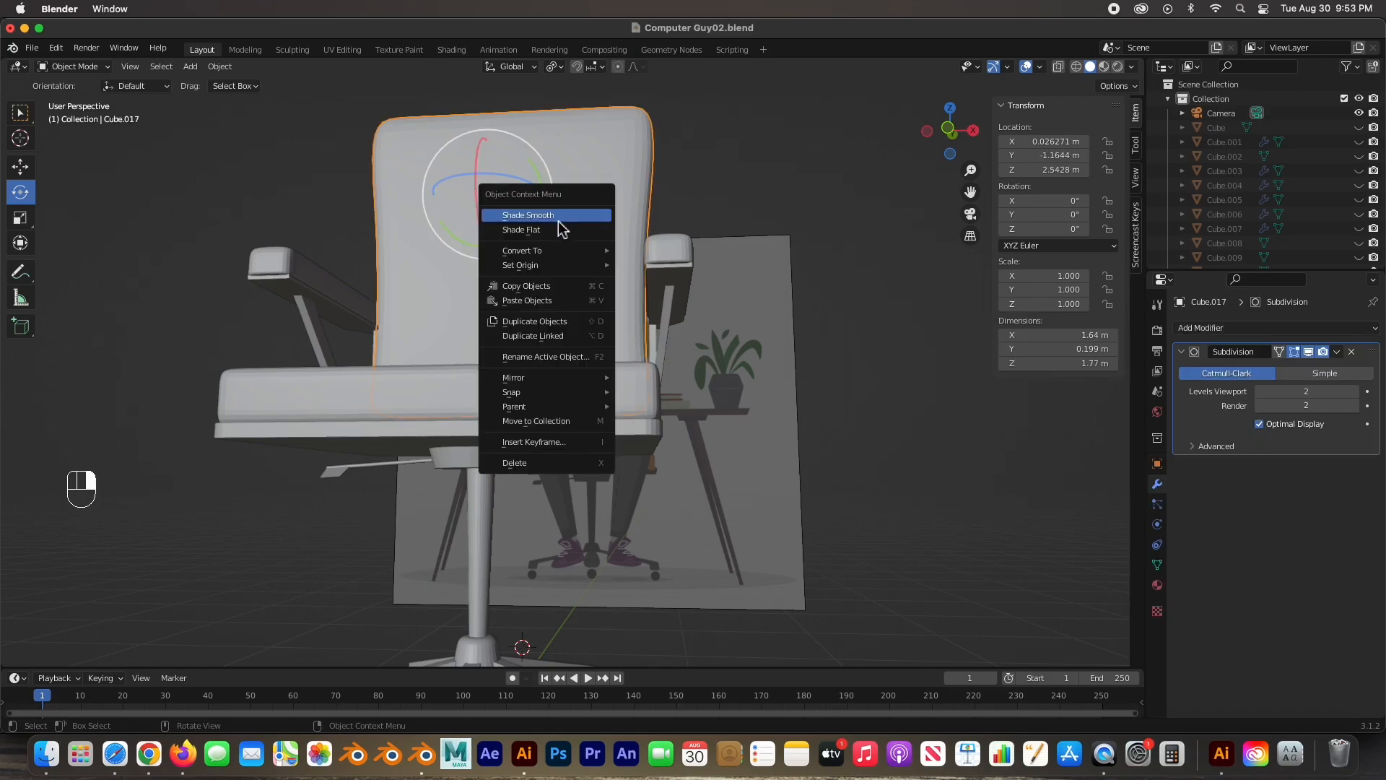
click(532, 216)
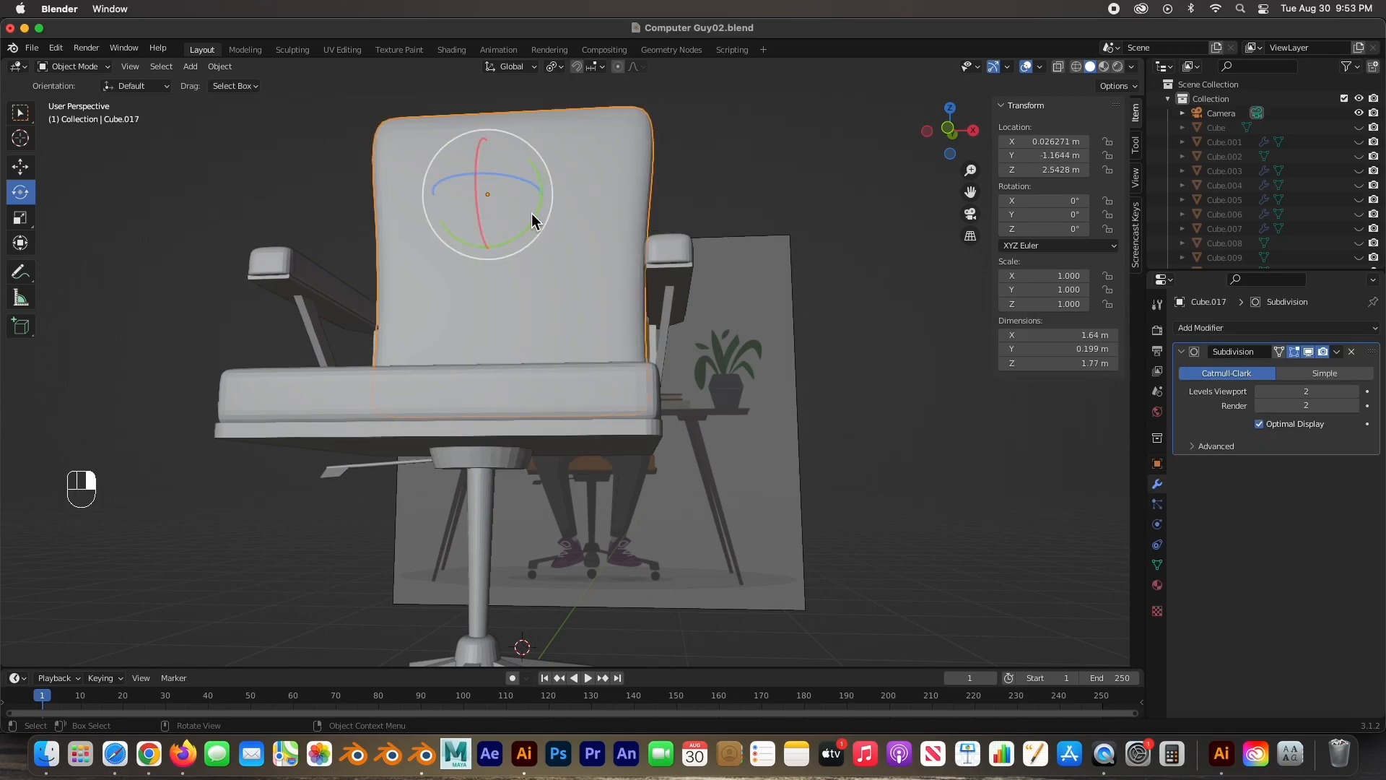
Step: Apply Shade Smooth to the seat cushion and the mirrored armrest pads
right_click(547, 395)
right_drag(483, 393, 482, 395)
click(322, 397)
right_click(318, 399)
click(267, 392)
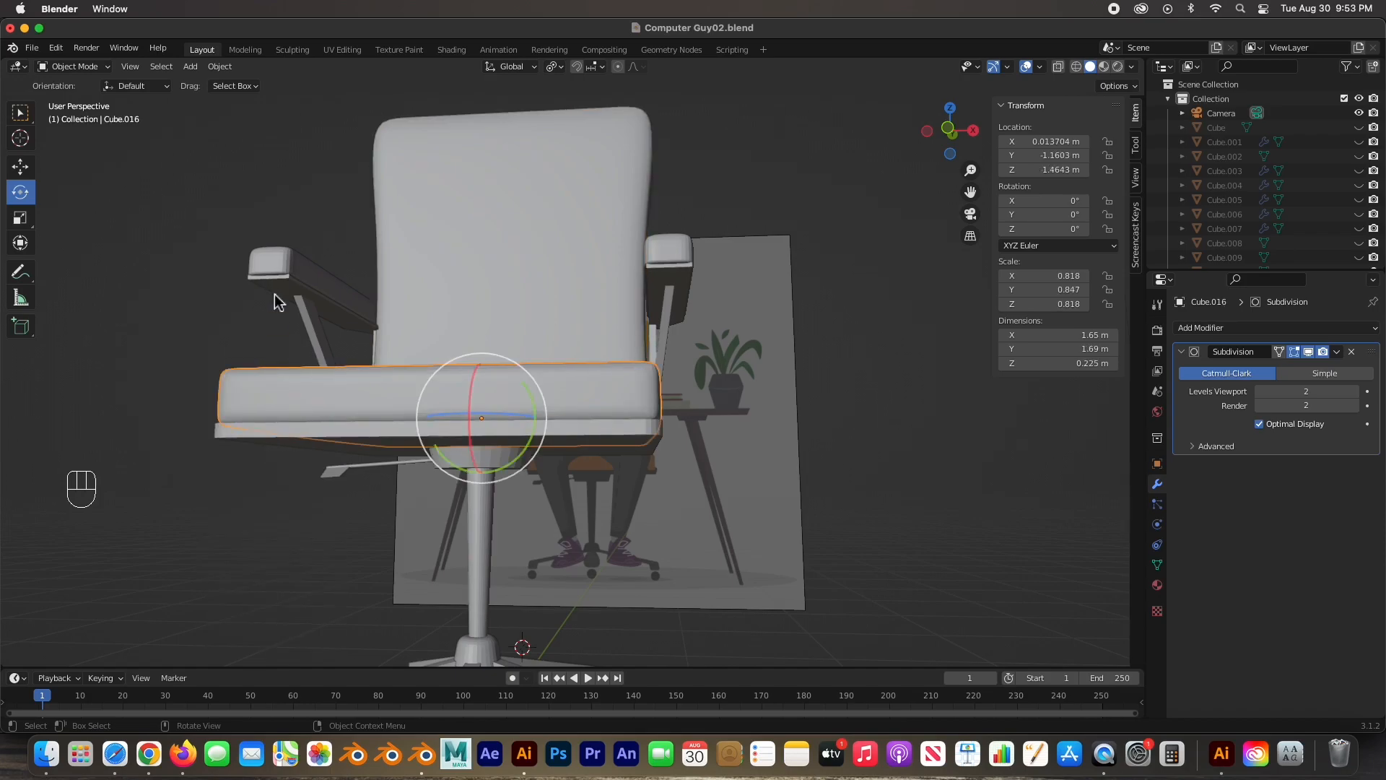
click(278, 260)
right_click(276, 258)
click(231, 260)
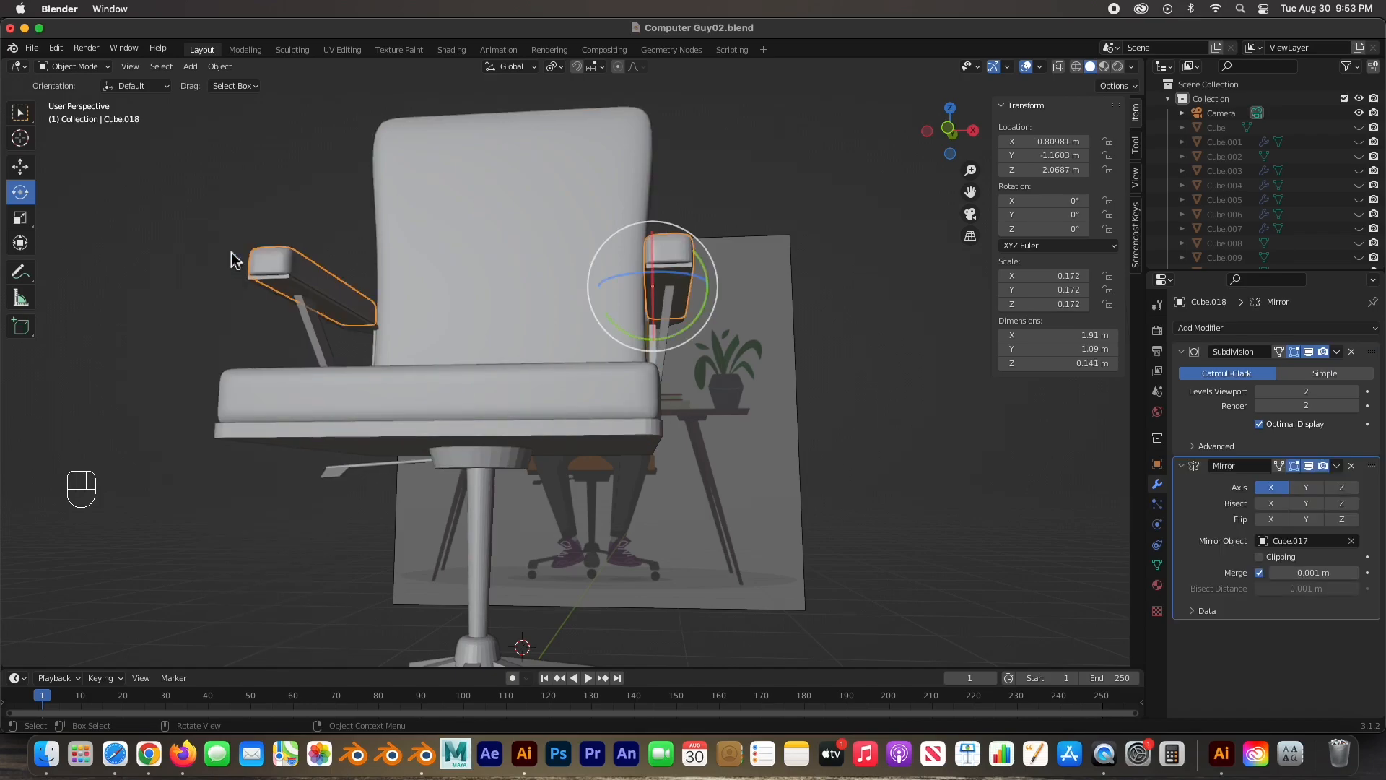
Step: Apply Shade Smooth to the chair's central column and enable Auto Smooth in its normals settings
scroll(330, 431, down, 3)
click(532, 442)
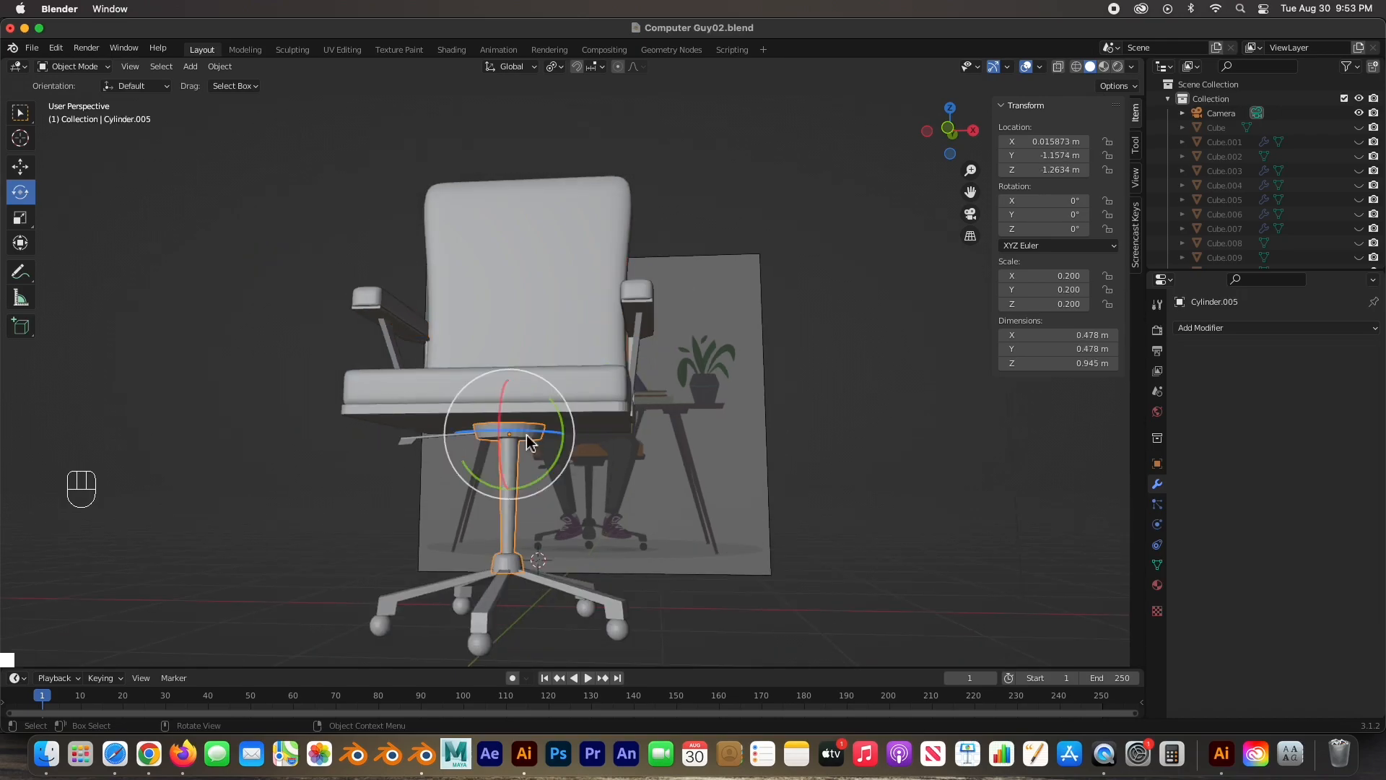
right_click(478, 455)
click(444, 451)
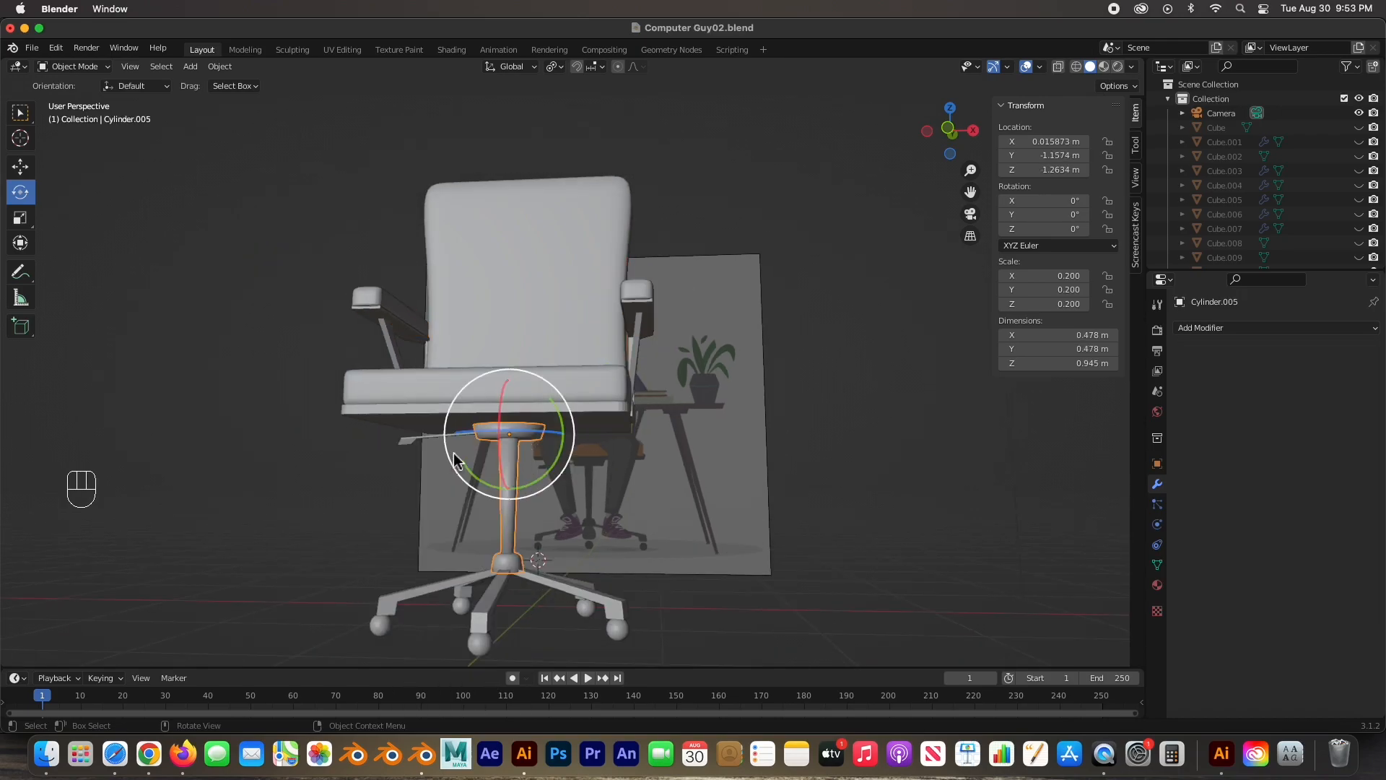
click(1157, 565)
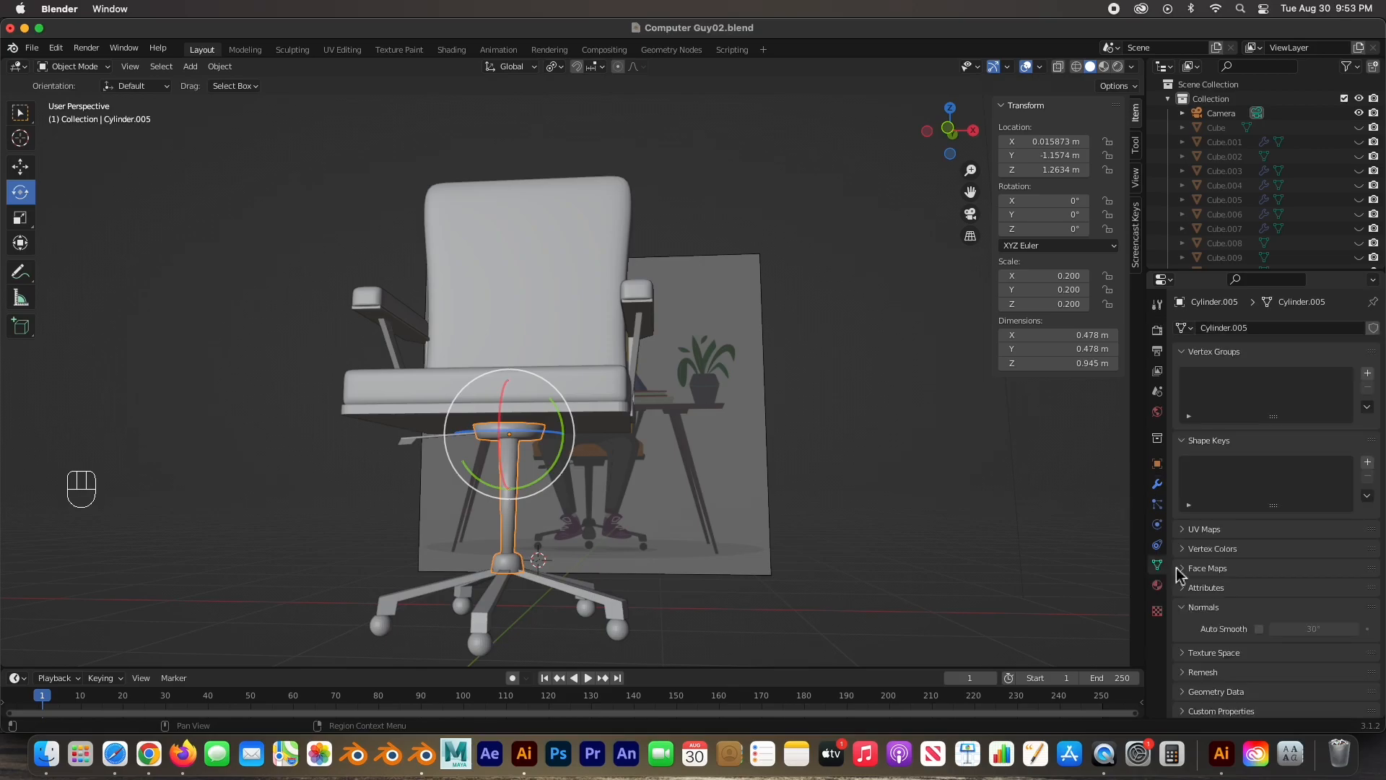
click(1260, 629)
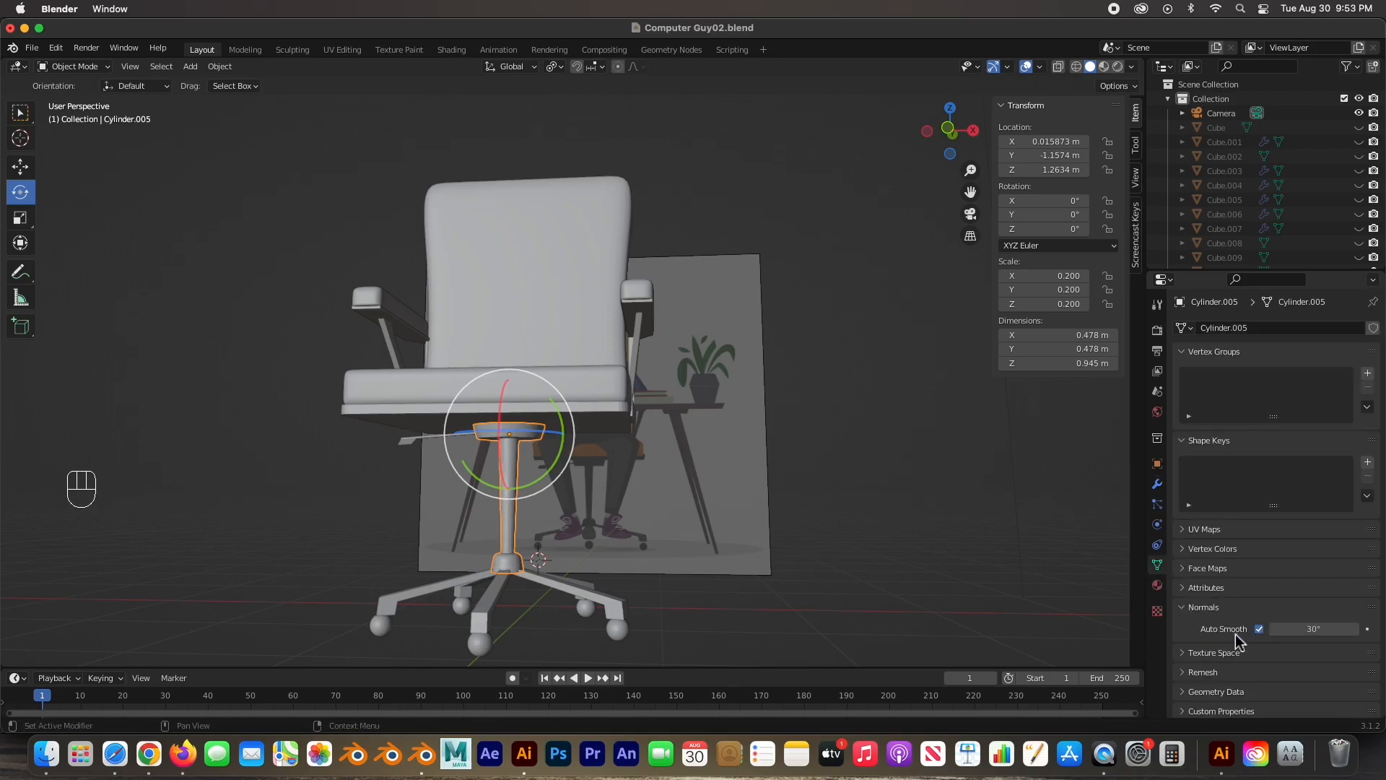
click(764, 561)
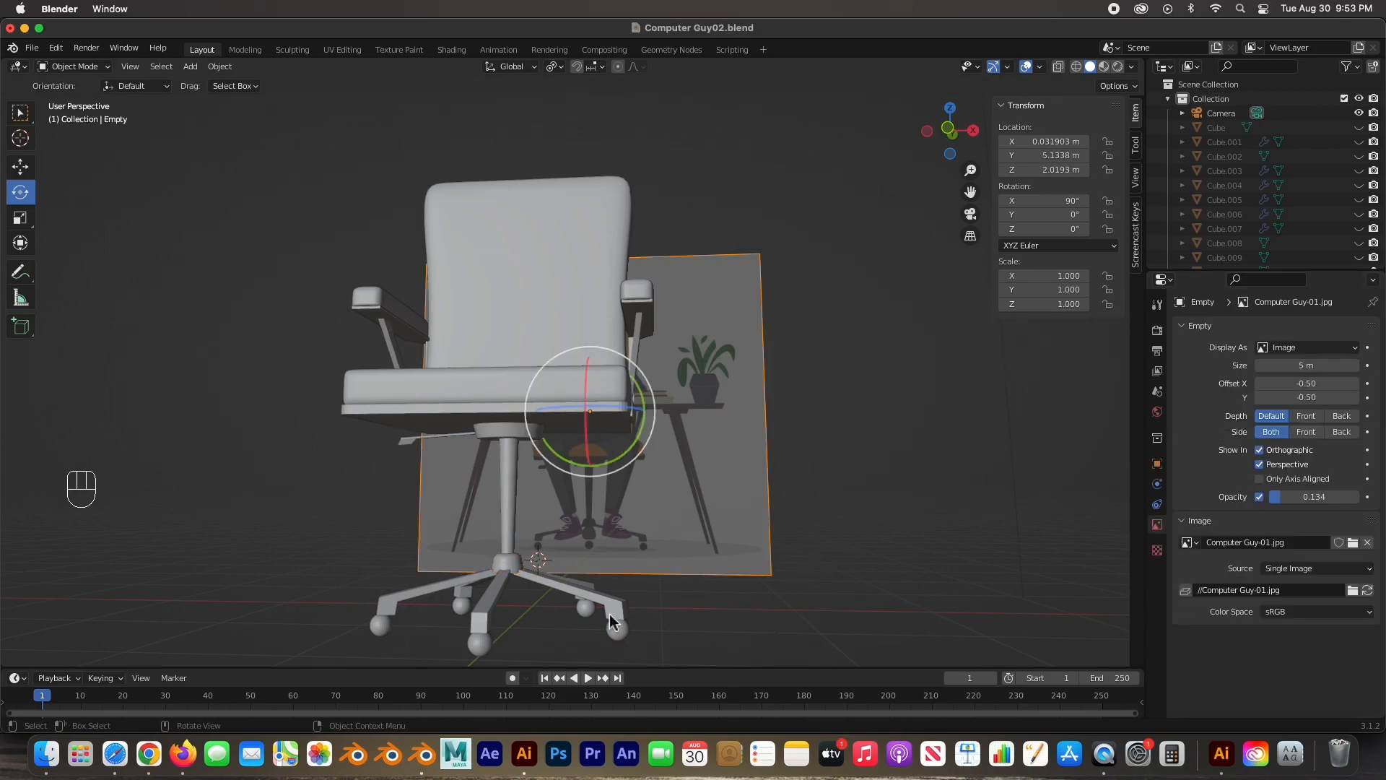
Step: Select all the chair parts and move them back along Y toward the reference image, clear of the desk area
scroll(610, 622, down, 2)
middle_drag(607, 598, 509, 451)
scroll(514, 453, down, 3)
drag(431, 152, 646, 533)
middle_drag(733, 517, 480, 441)
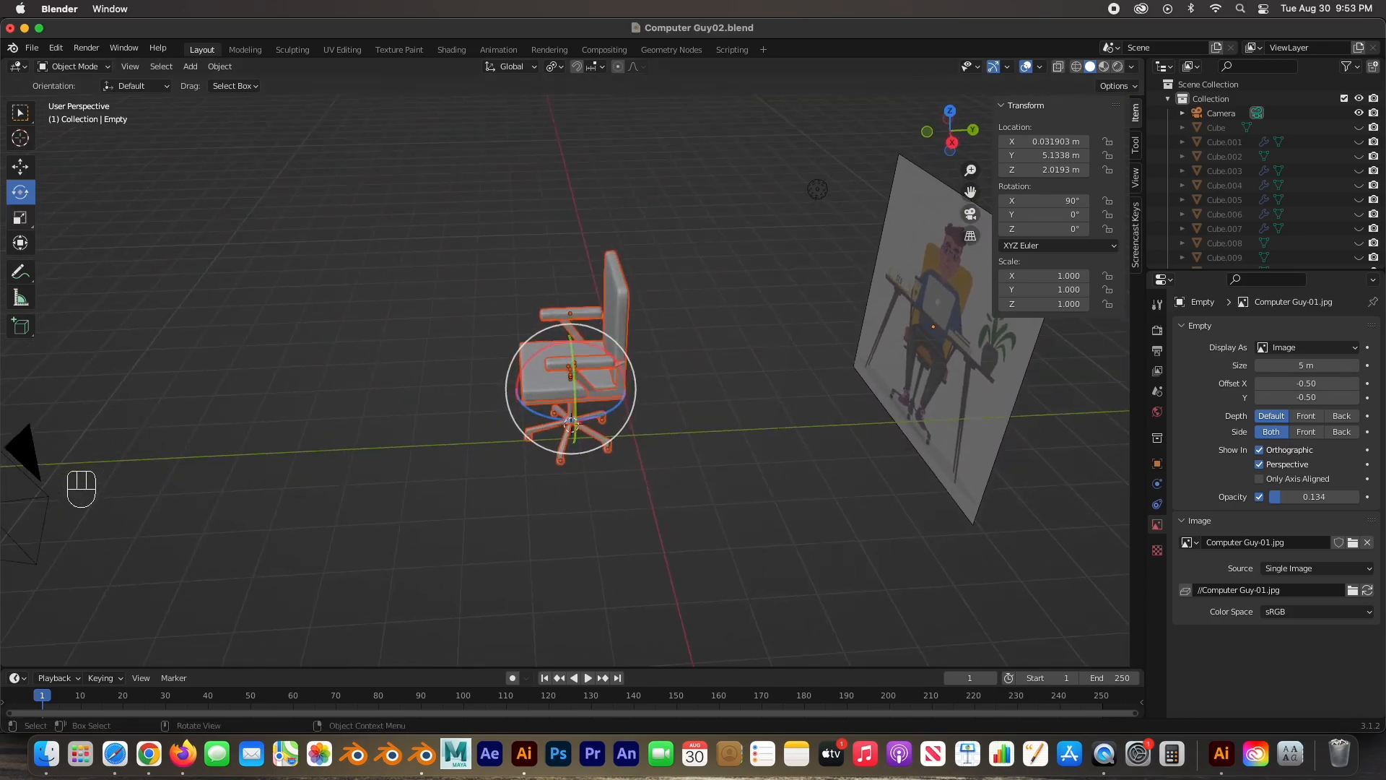
click(25, 168)
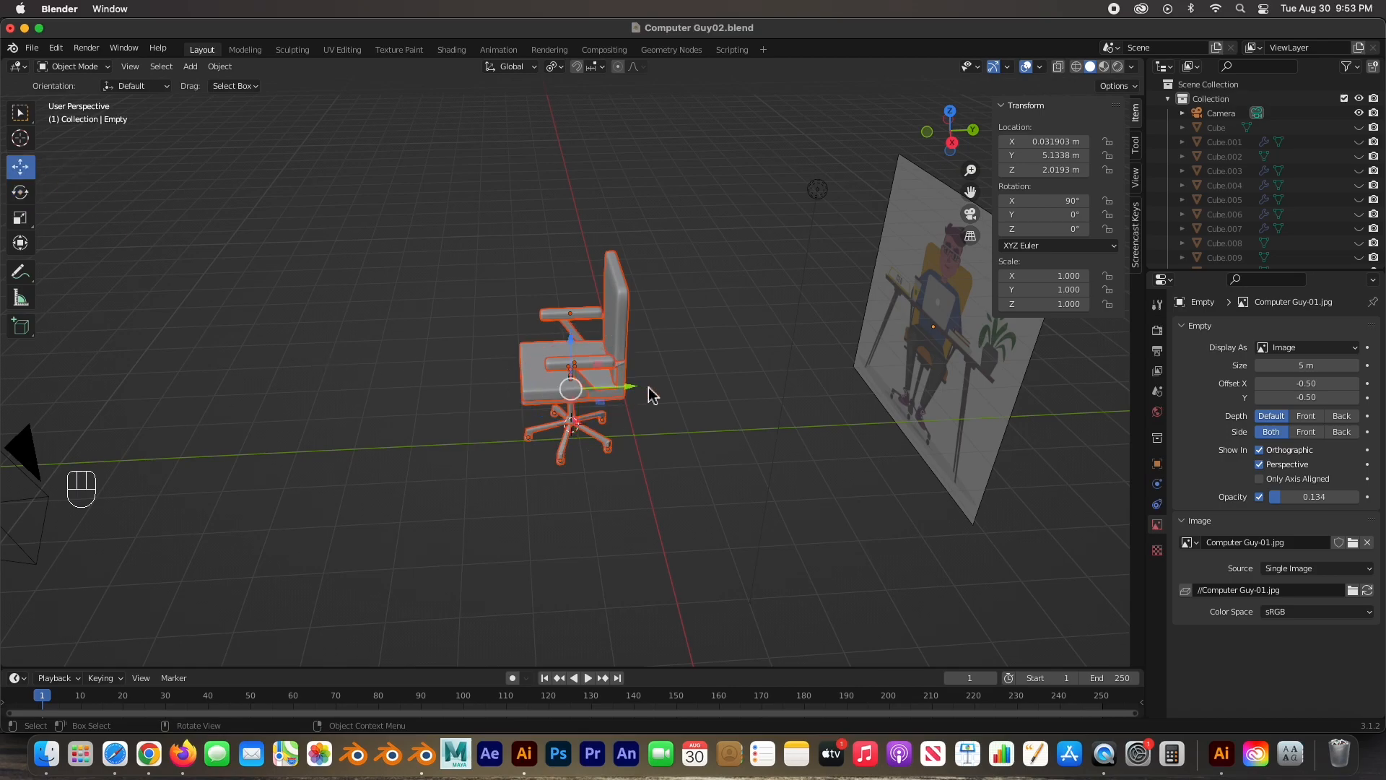
drag(635, 394, 810, 403)
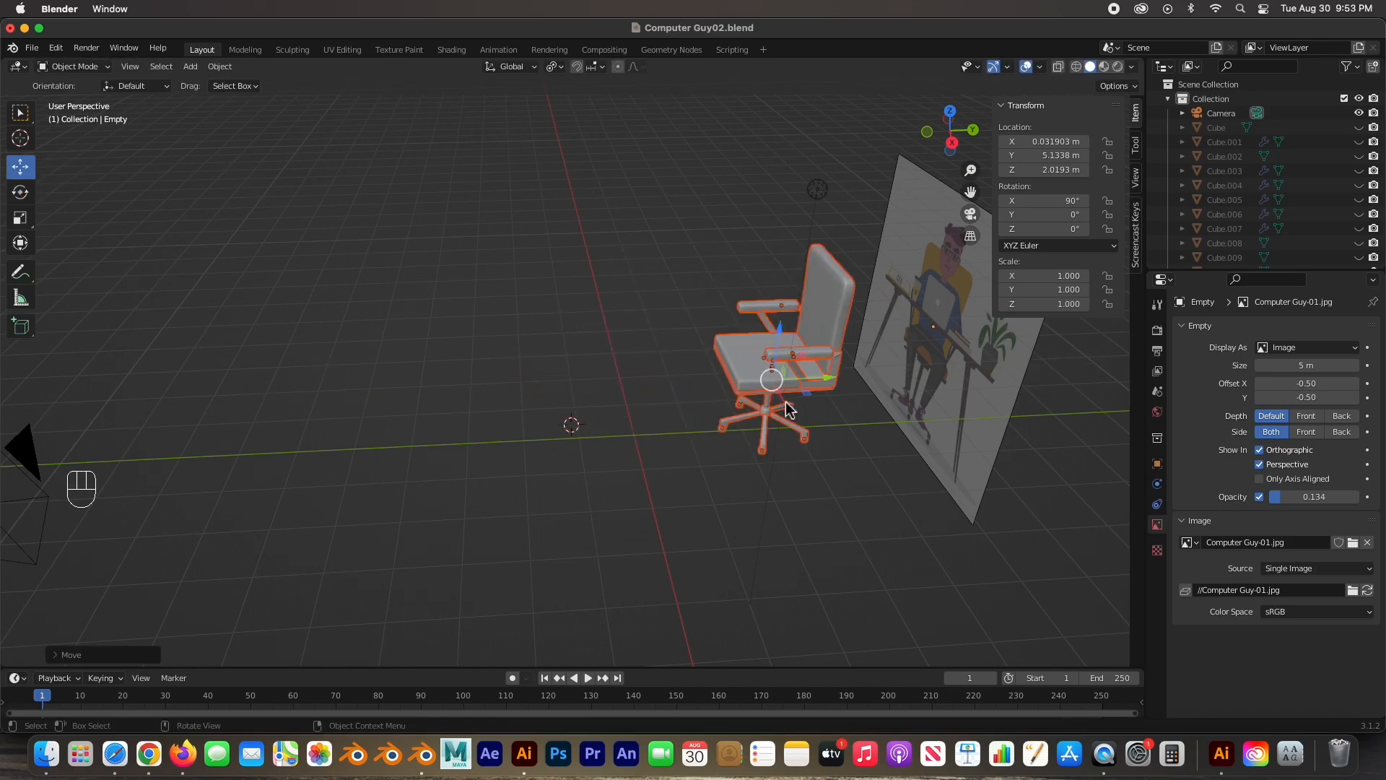
click(715, 517)
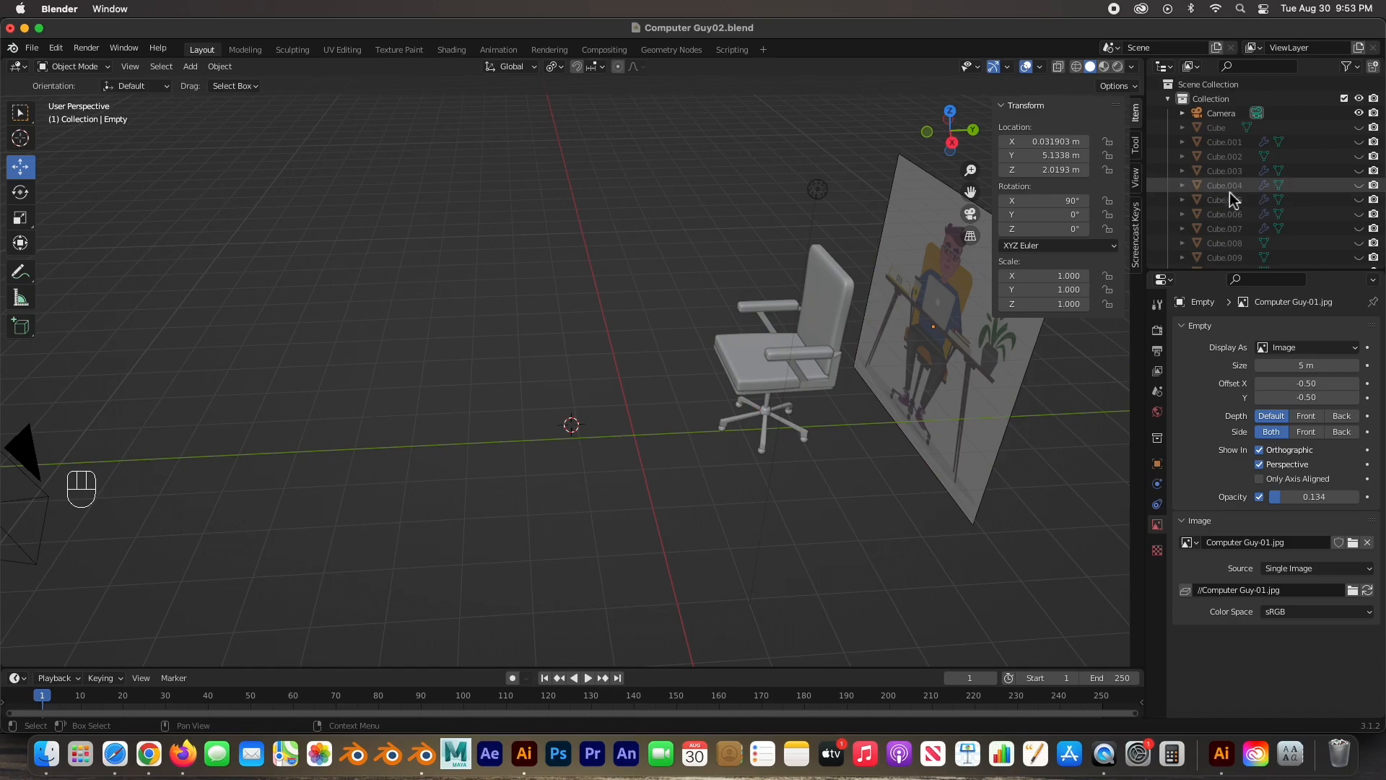
Step: Make all the hidden desk and accessory objects in the collection visible again
drag(1359, 128, 1356, 261)
scroll(1322, 244, down, 4)
drag(1360, 157, 1358, 260)
scroll(1357, 226, down, 3)
scroll(1358, 216, down, 5)
click(1355, 128)
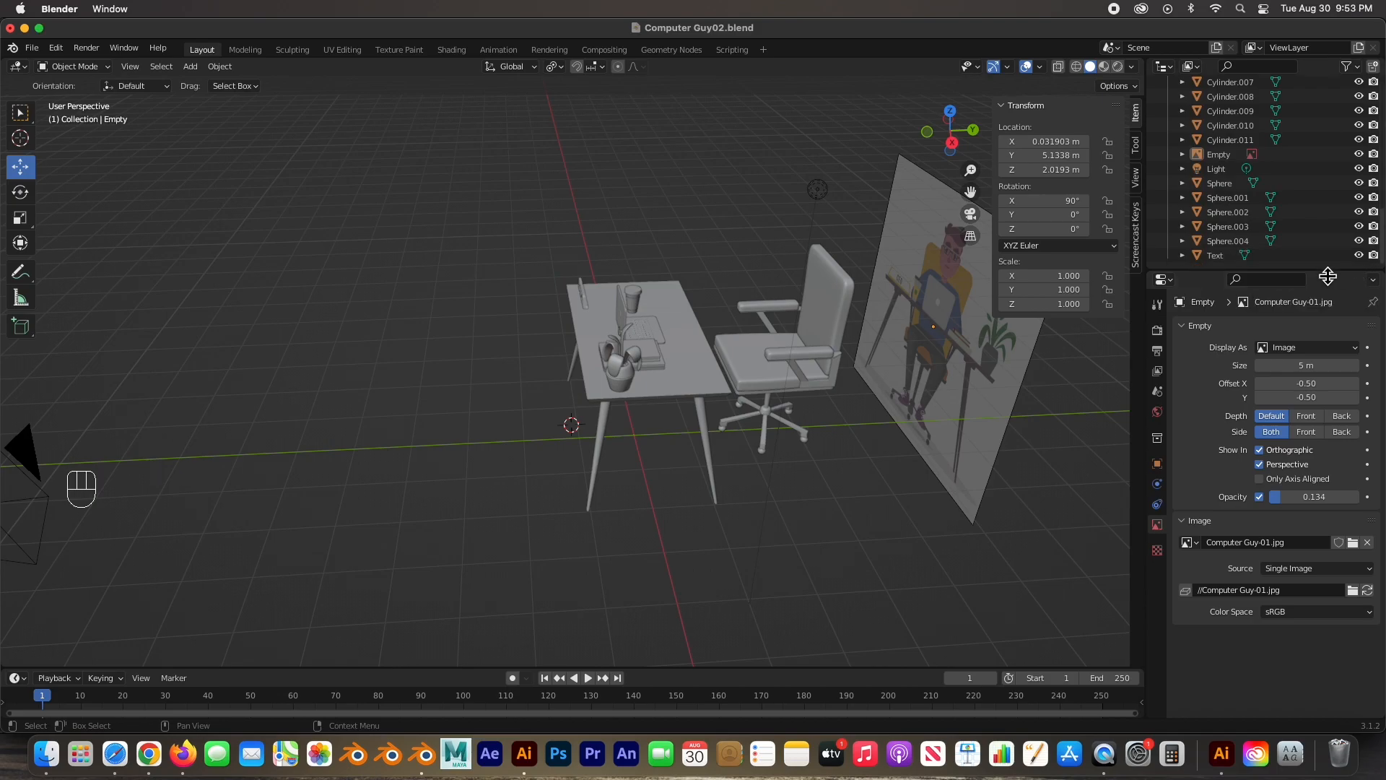
Step: Select the whole chair and adjust its distance behind the desk along Y, then clear the selection
middle_drag(679, 380, 623, 279)
drag(893, 244, 734, 497)
drag(836, 410, 789, 418)
middle_drag(659, 396, 718, 415)
drag(795, 410, 864, 412)
click(729, 275)
Step: Examine the assembled desk, chair, plant and accessories from the front and several angles against the reference illustration
middle_drag(685, 281, 856, 281)
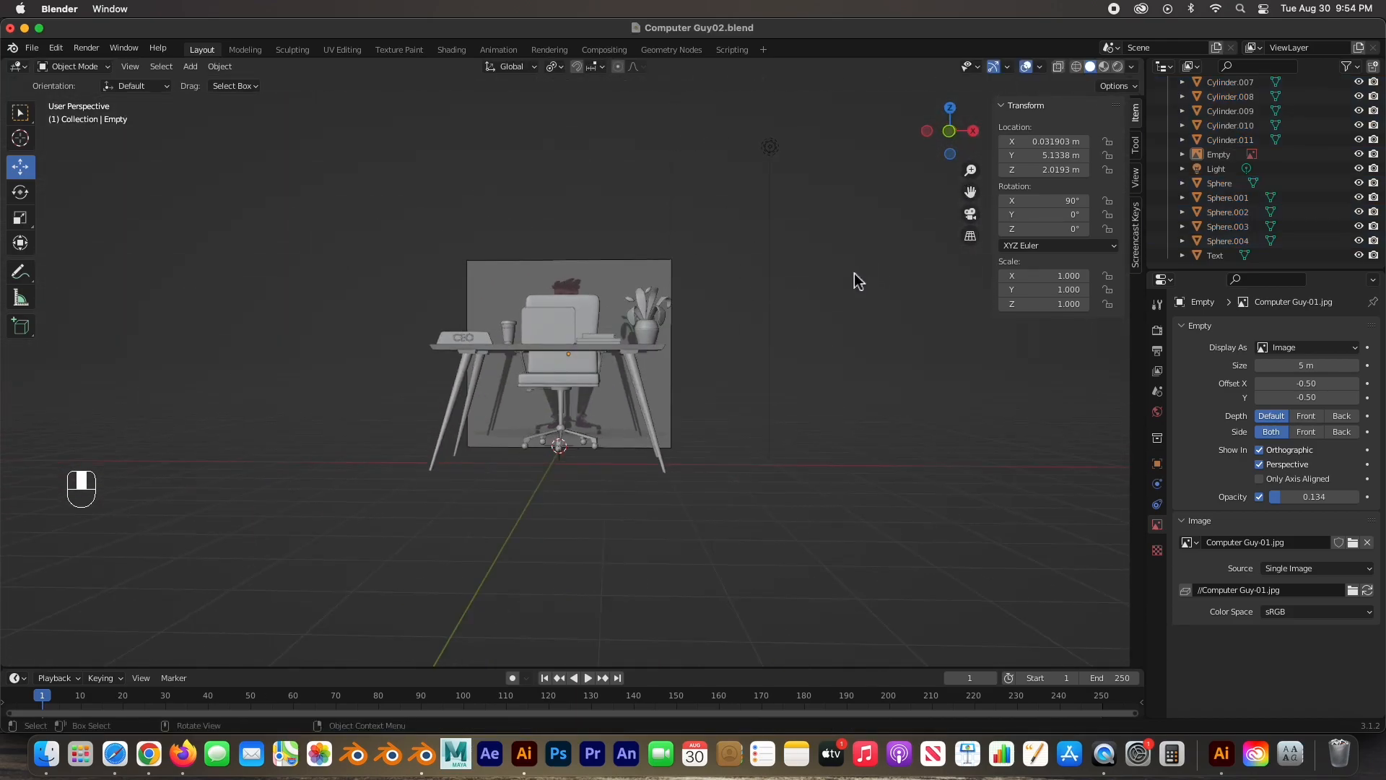
key(KP_1)
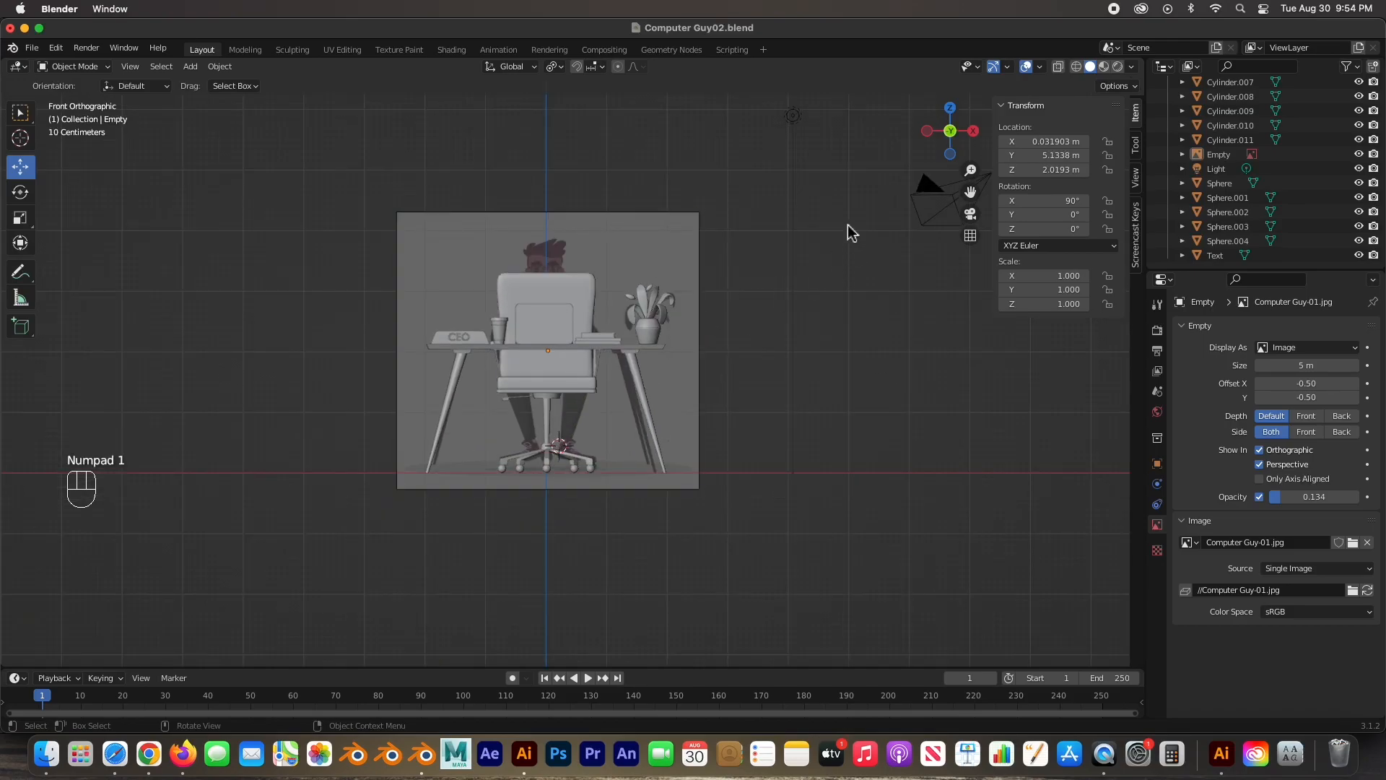
scroll(678, 384, up, 1)
middle_drag(678, 378, 474, 383)
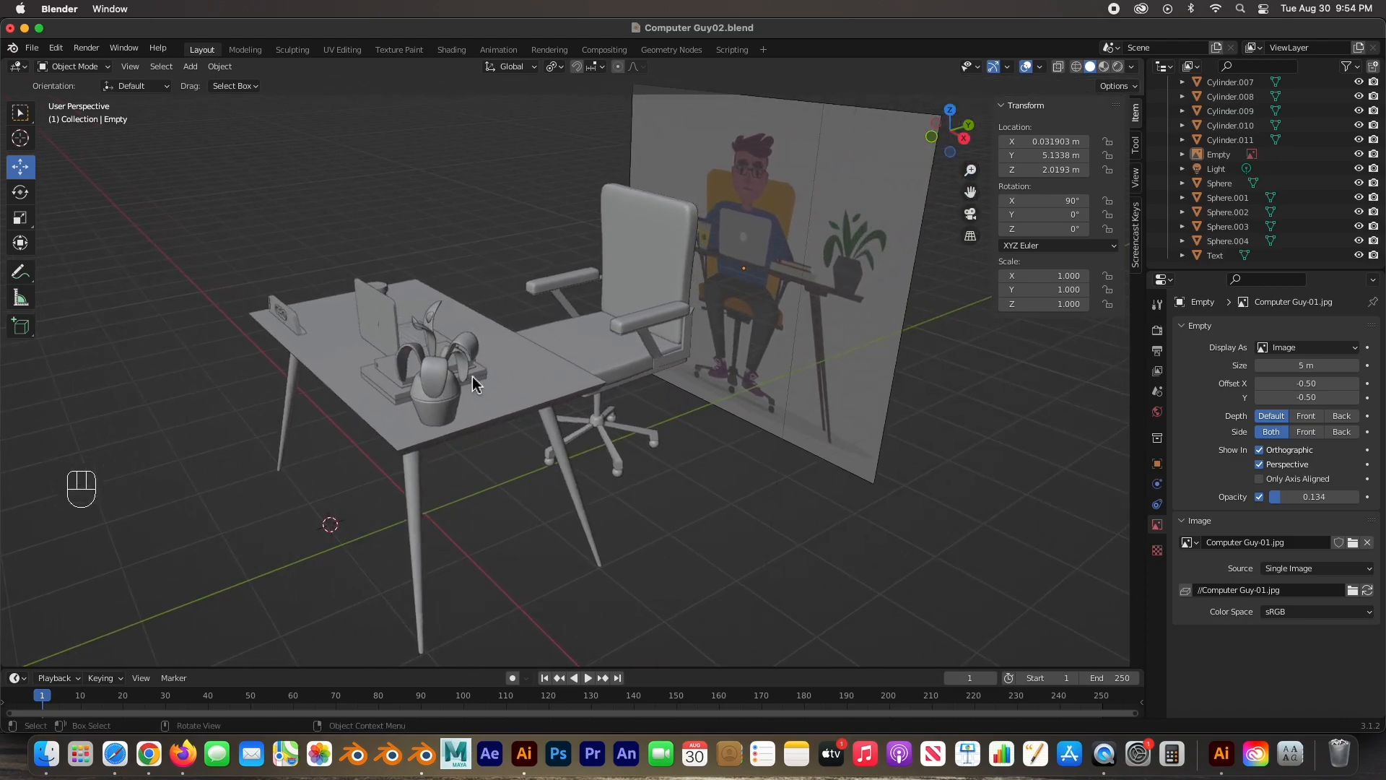
middle_drag(596, 436, 693, 462)
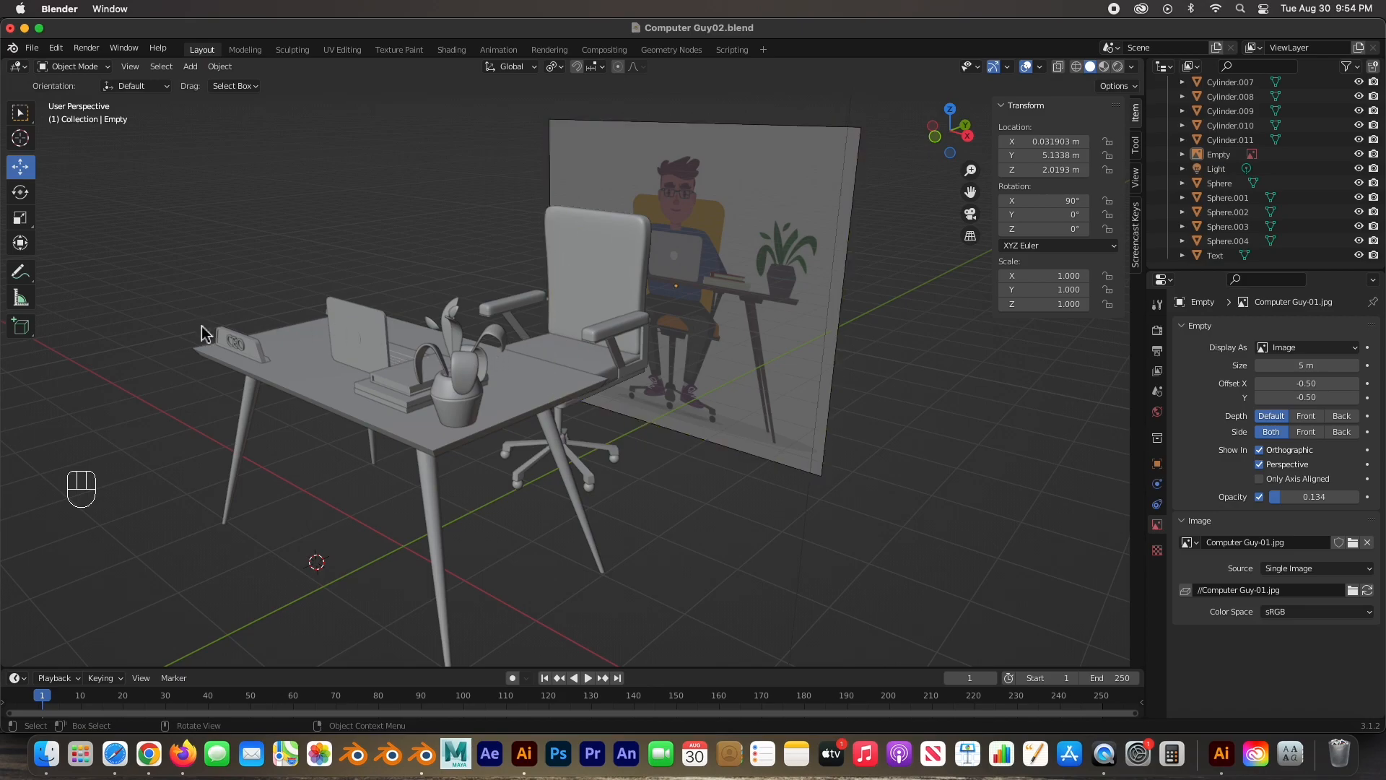
middle_drag(587, 291, 621, 329)
drag(622, 240, 766, 478)
click(707, 240)
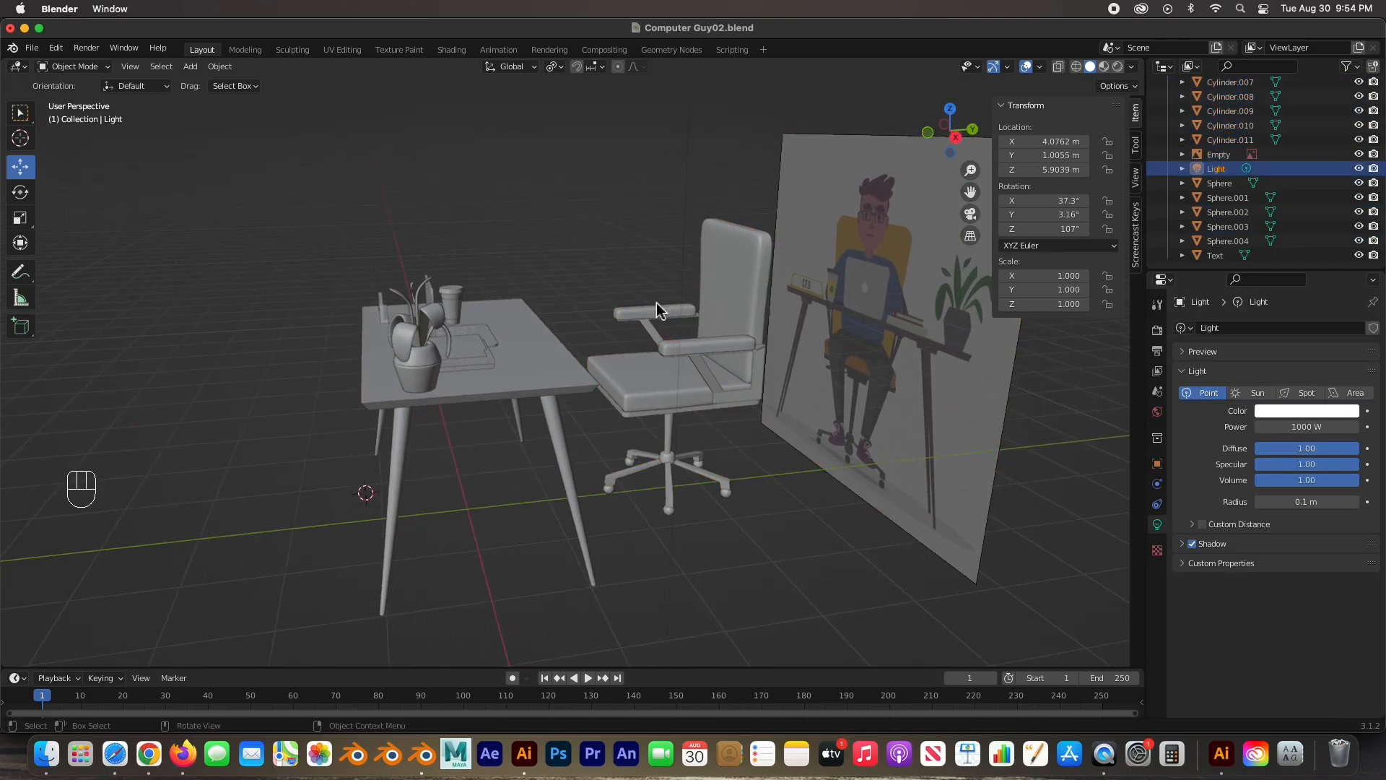
click(634, 364)
click(535, 357)
click(559, 436)
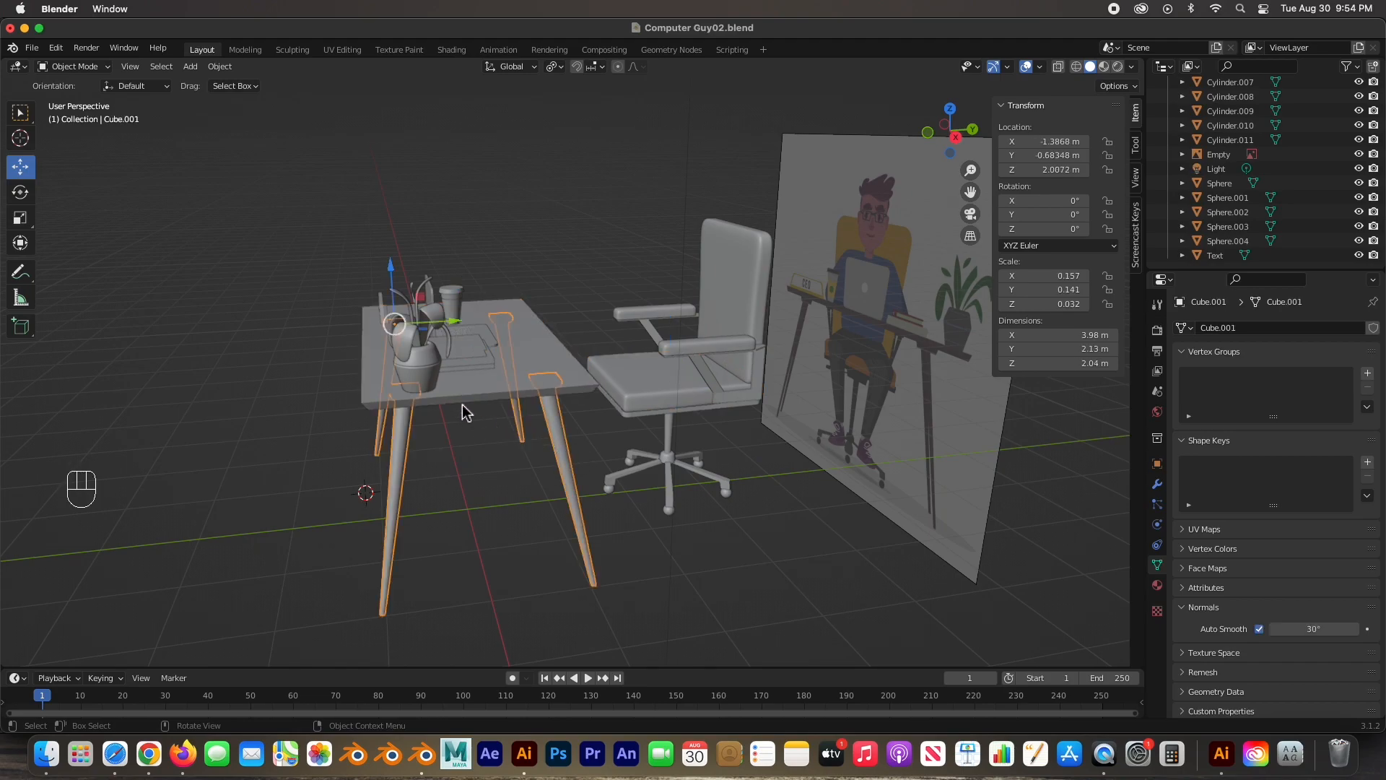
click(418, 366)
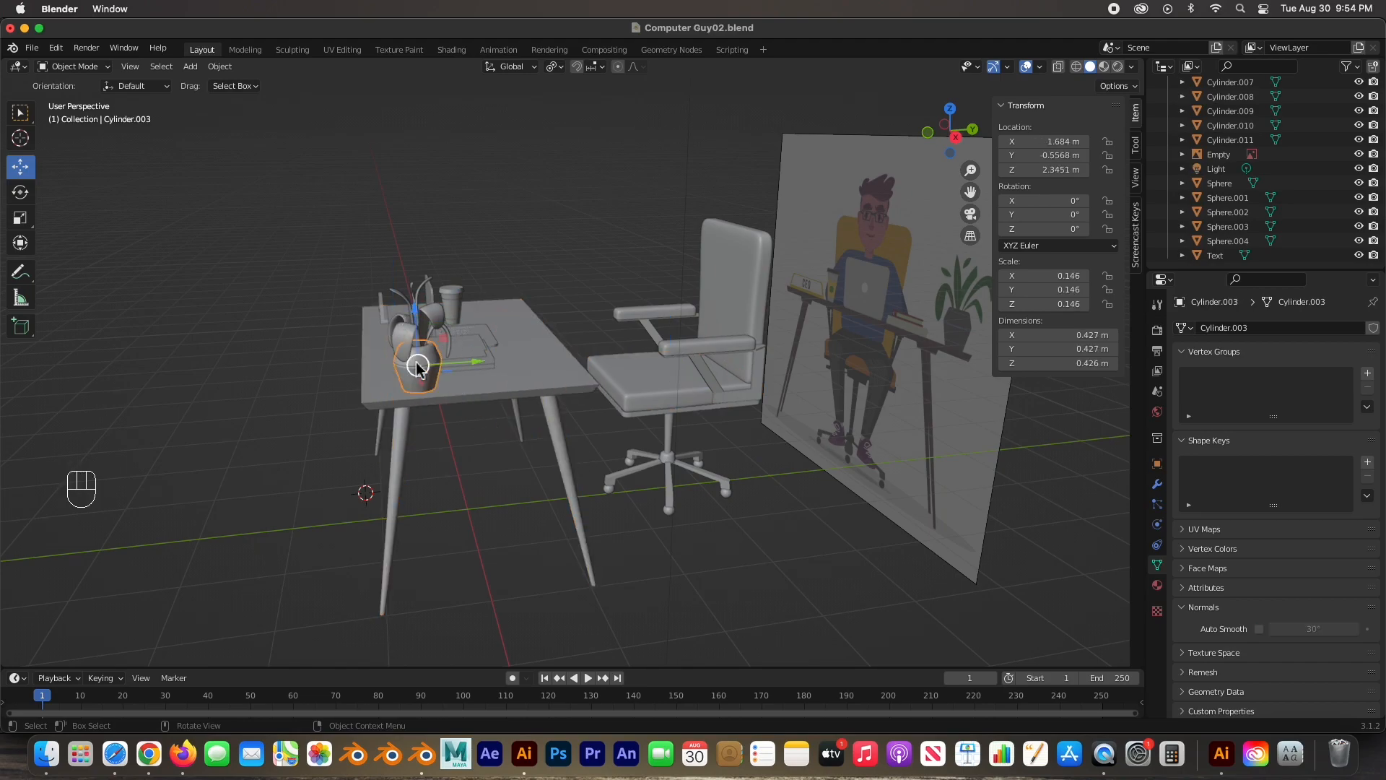
middle_drag(427, 361, 485, 248)
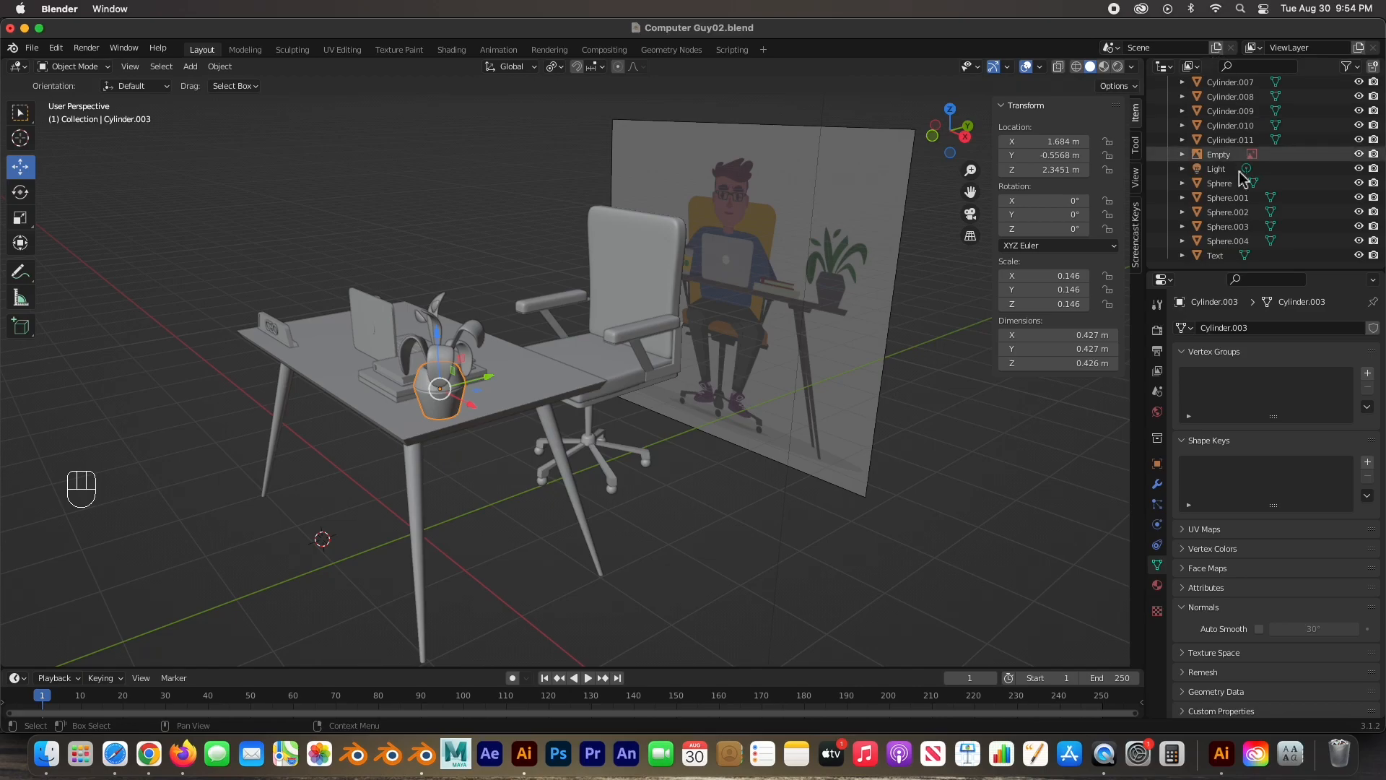
click(372, 210)
middle_drag(373, 446, 430, 441)
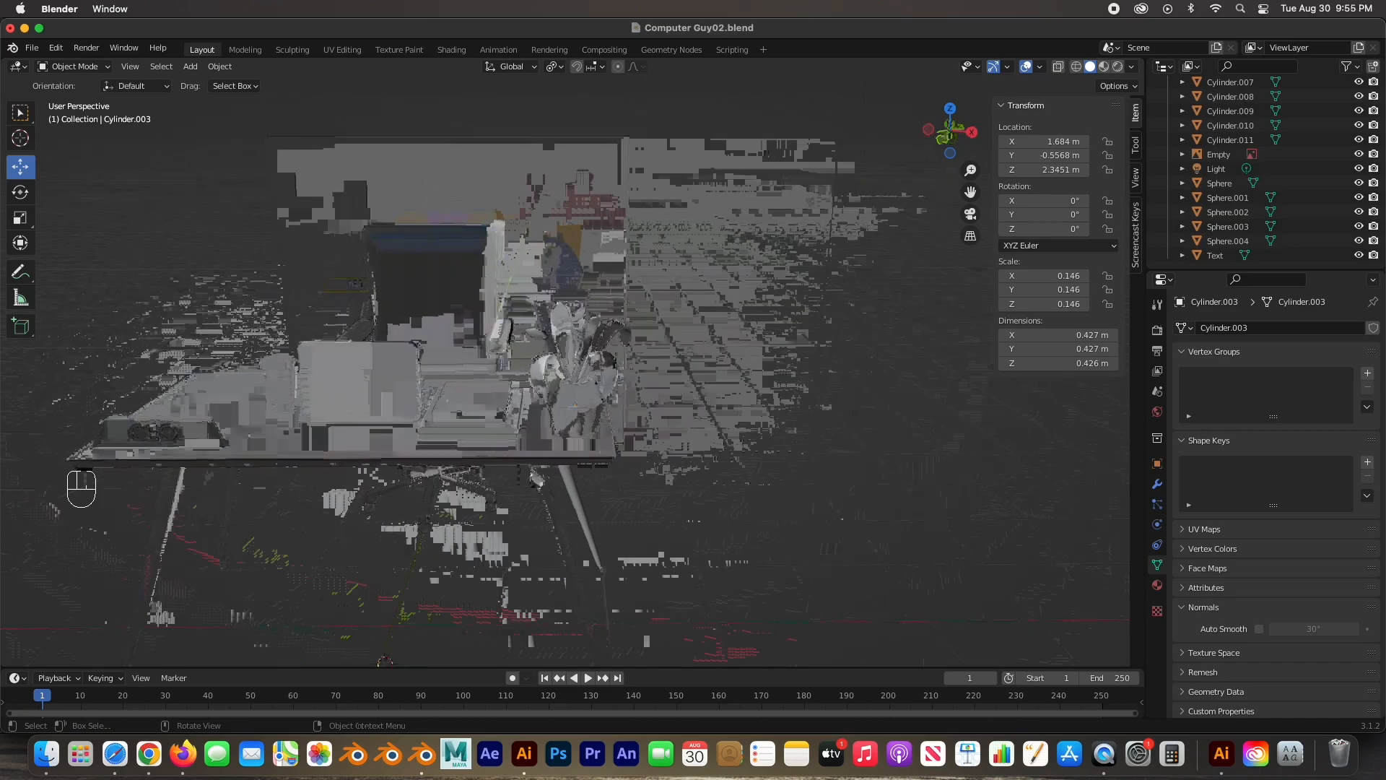
middle_drag(517, 462, 530, 471)
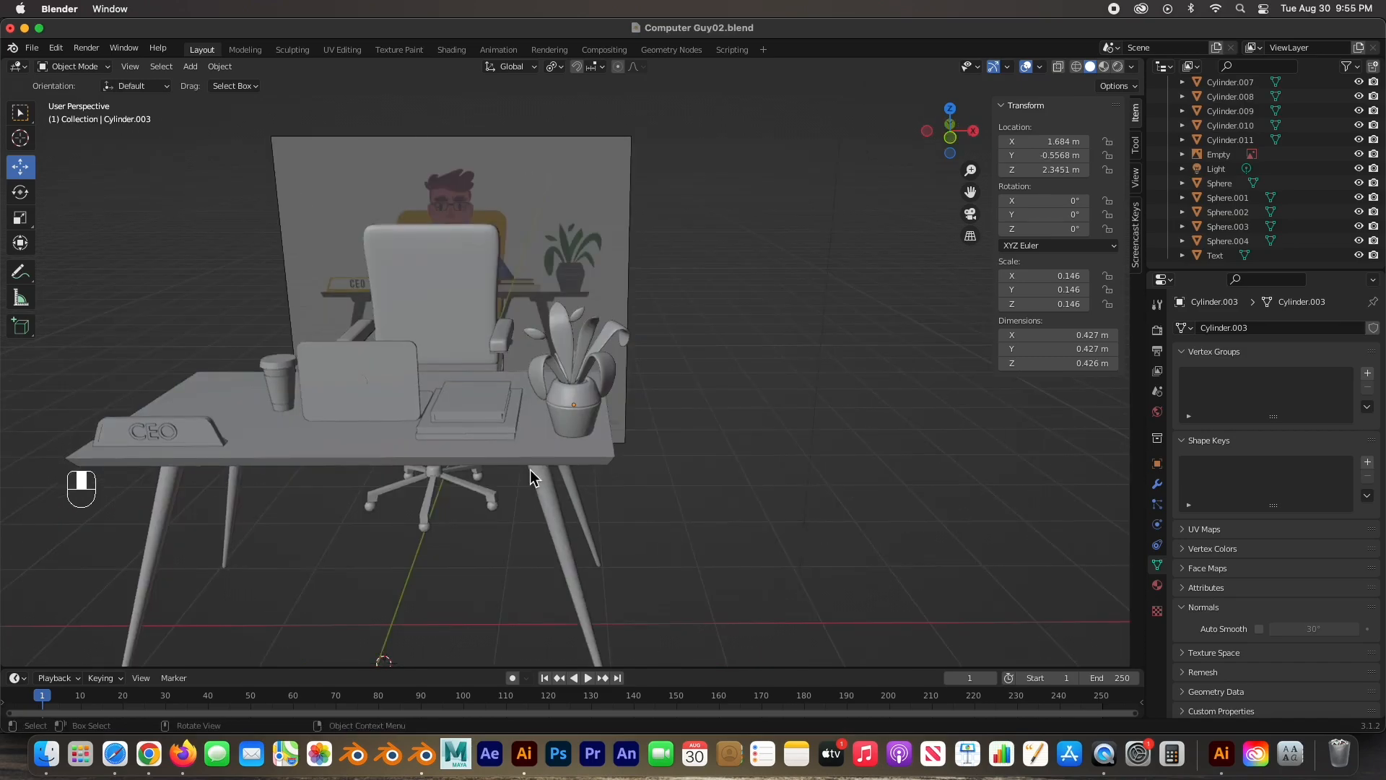